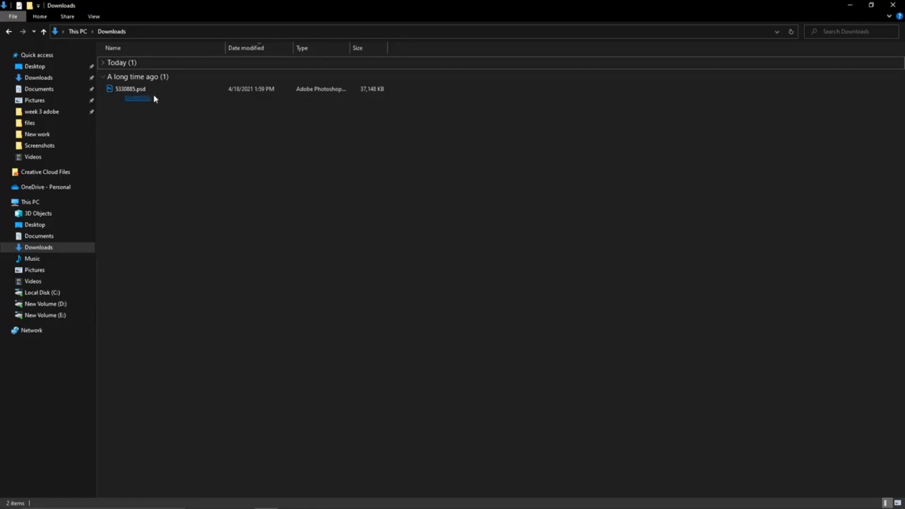
Step: Open the 5330885.psd template file from the Downloads folder
left_click_drag(130, 113, 172, 94)
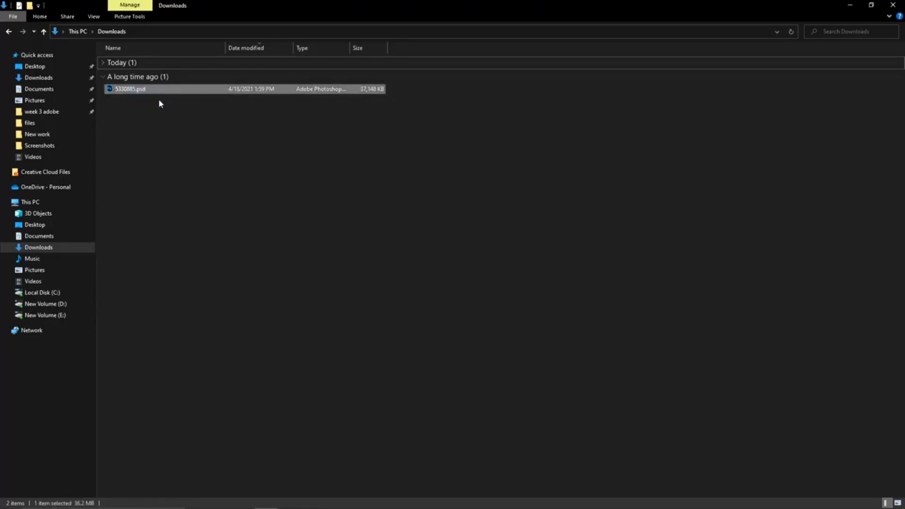
left_click(143, 103)
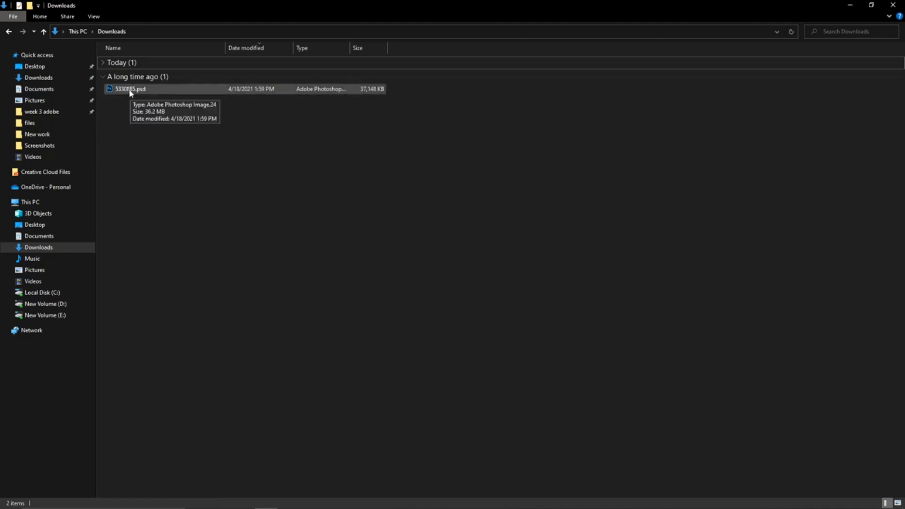
double_click(130, 91)
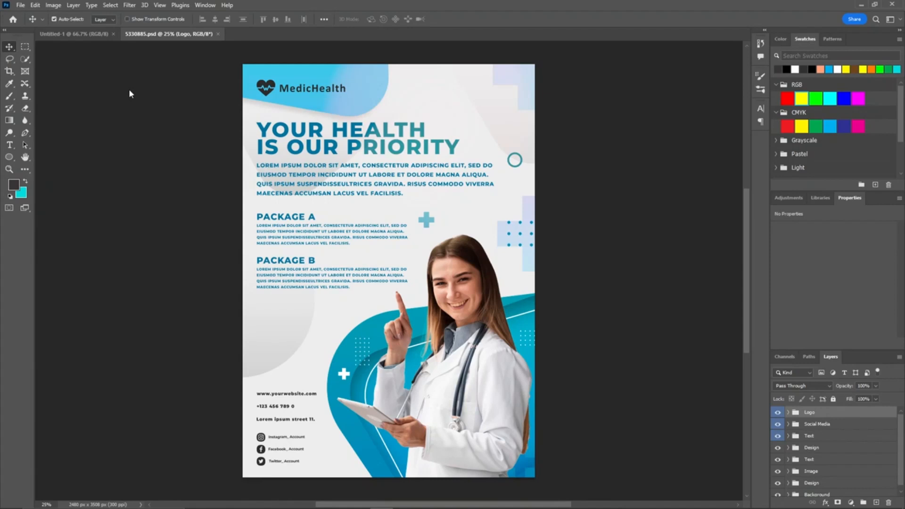
Step: Open the Shape smart object inside the Logo group for editing, declining the text layer update
left_click_drag(831, 356, 601, 66)
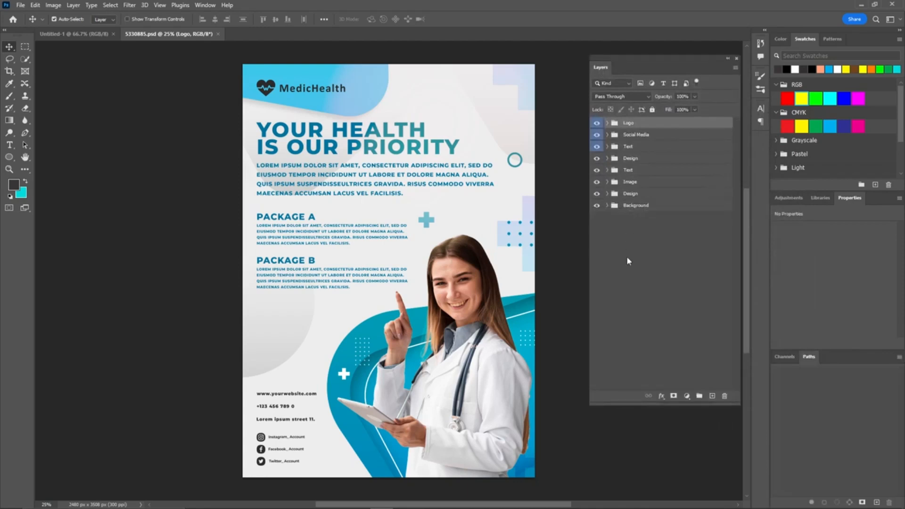
left_click(608, 122)
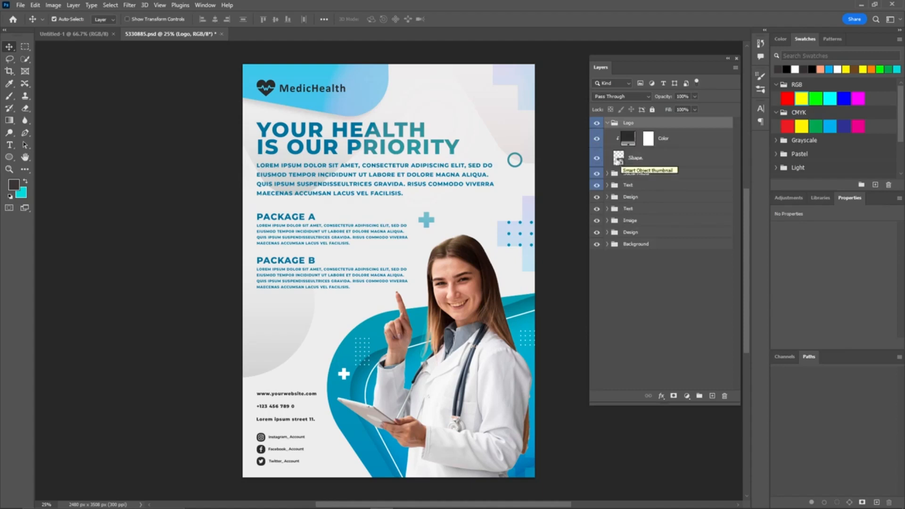
double_click(618, 159)
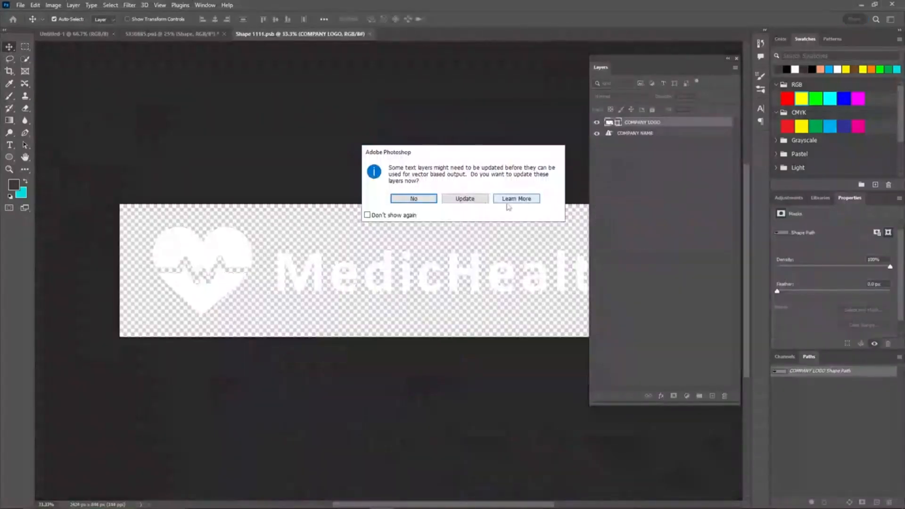
left_click(413, 199)
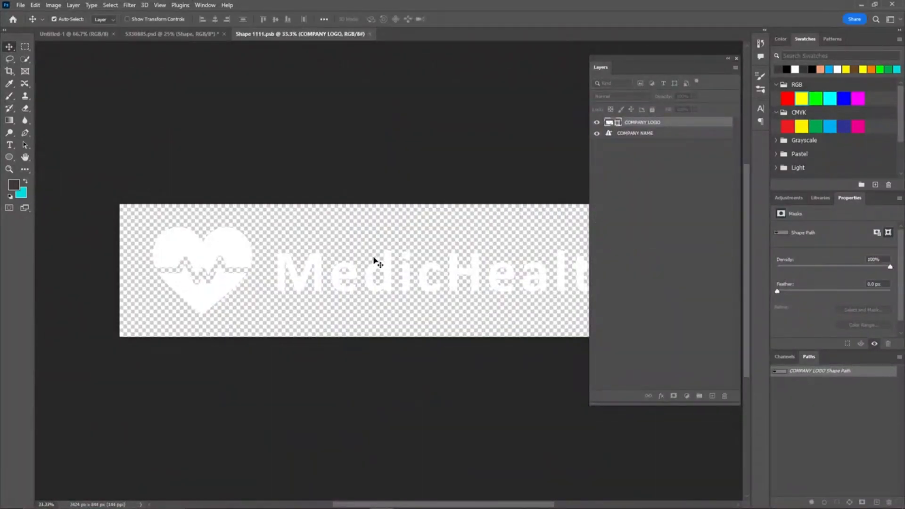
Step: Replace the company name text in the logo with SERVAID and commit it
left_click_drag(642, 70, 754, 96)
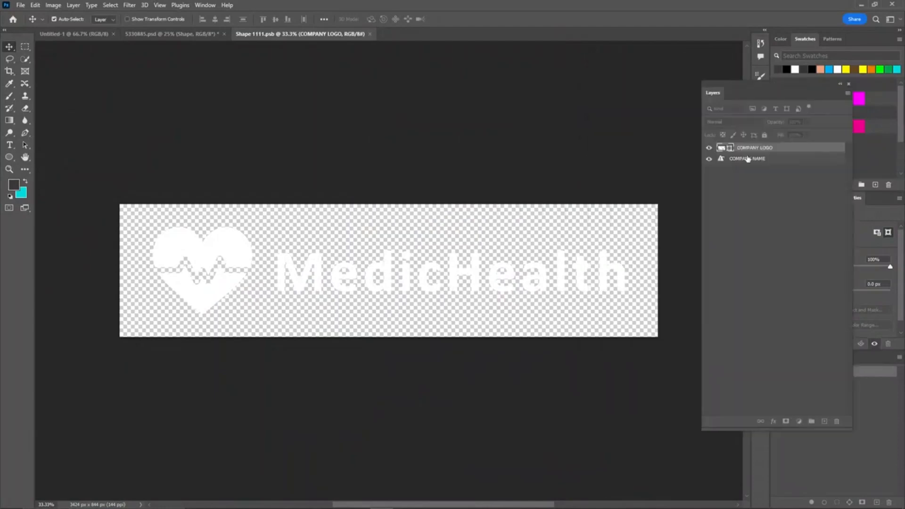
double_click(513, 254)
key("ctrl+a")
type("SERVAID")
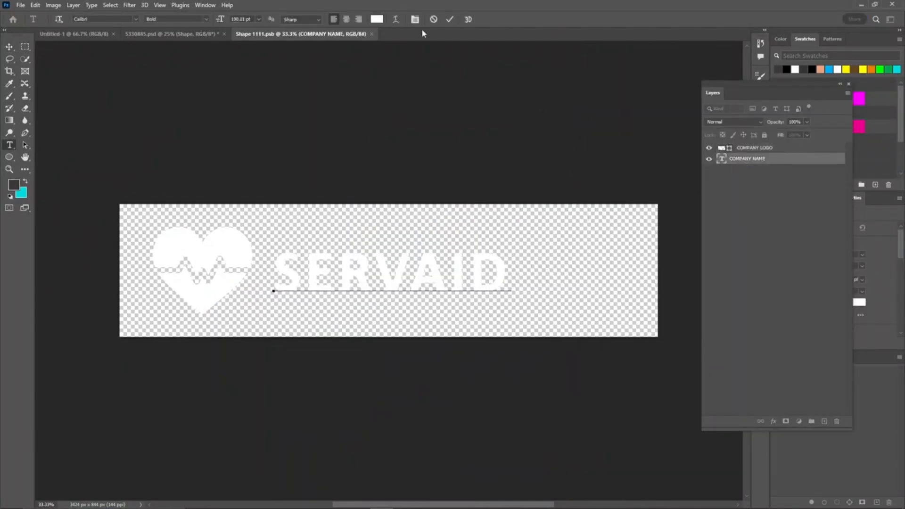
left_click(447, 20)
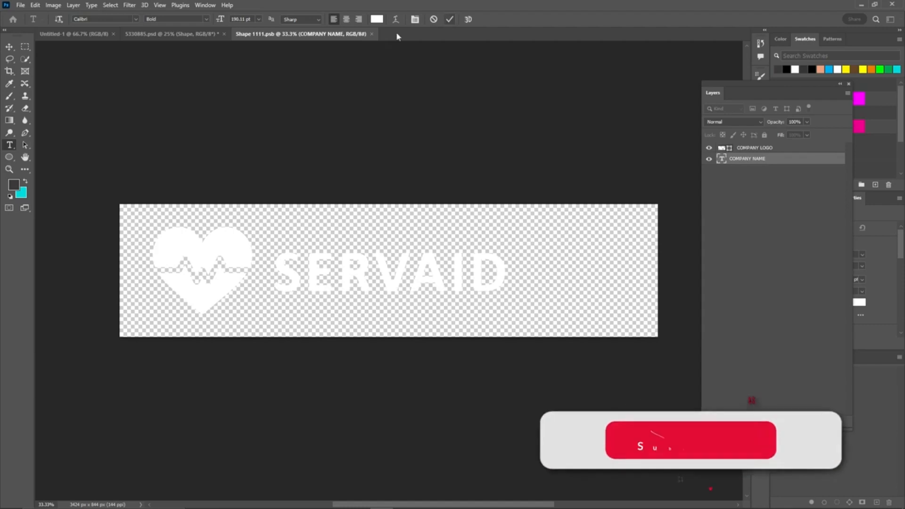
Step: Close the smart object document, saving its changes back to the flyer
left_click(376, 34)
left_click(406, 190)
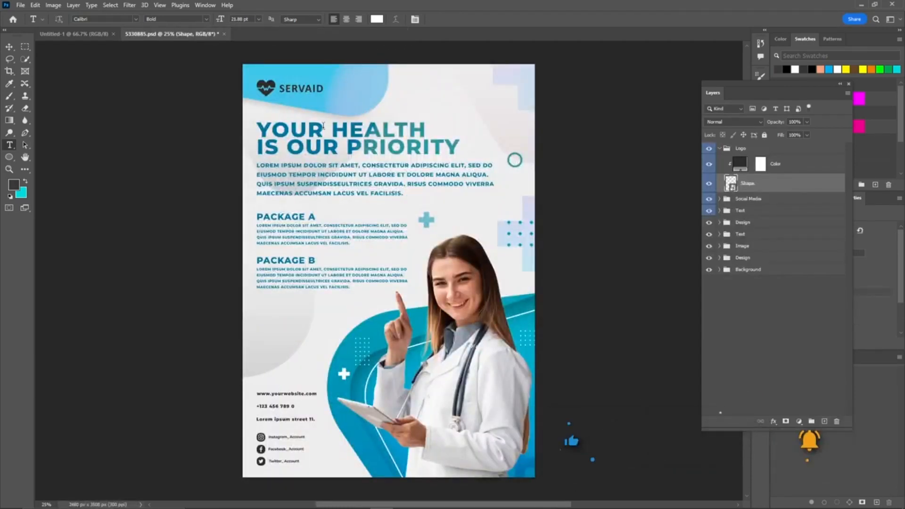
Step: Replace the Instagram account text in the Social Media group with Servaid
left_click(719, 148)
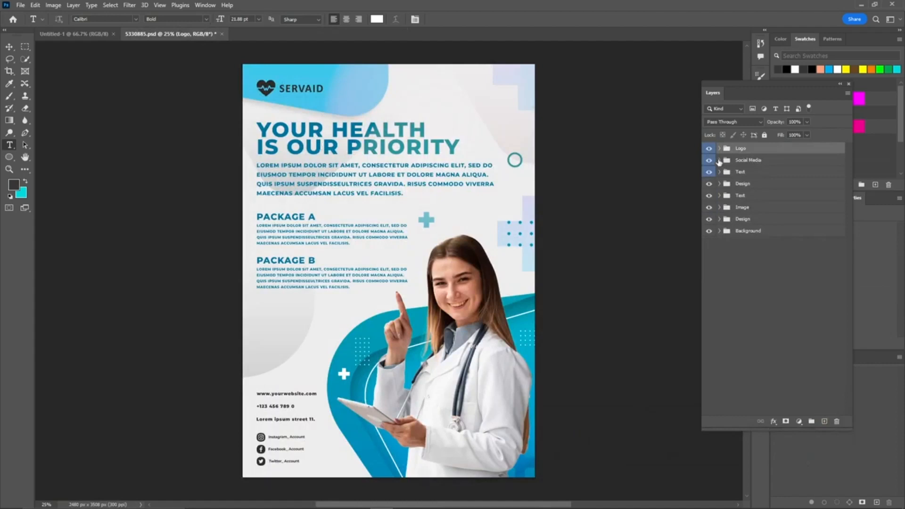
left_click(719, 161)
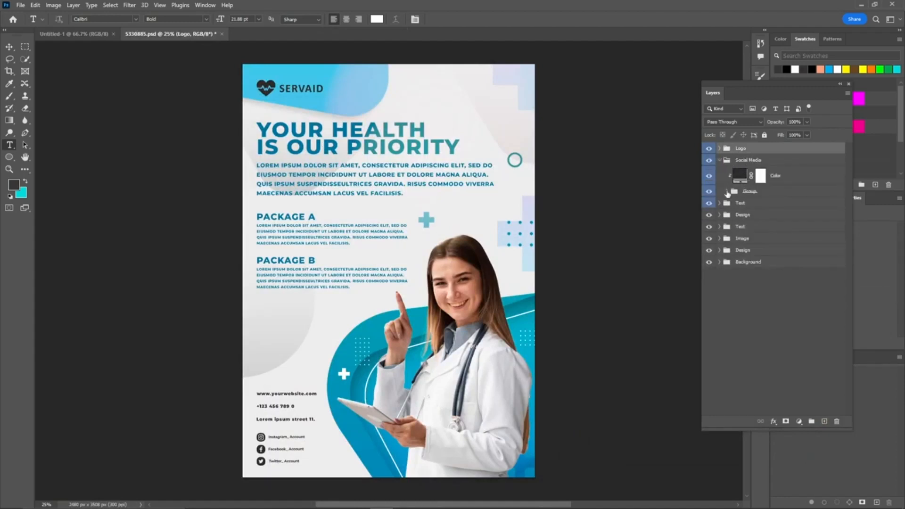
left_click(726, 191)
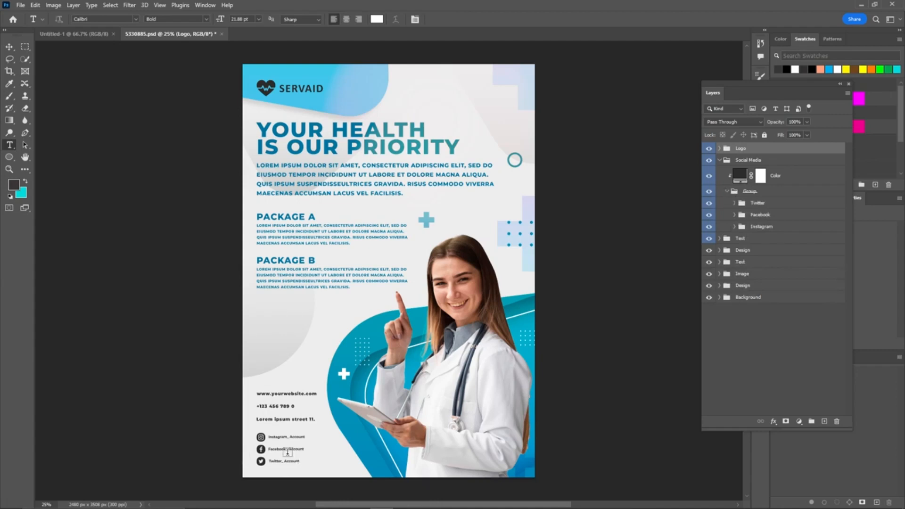
scroll(235, 454, "up", 6)
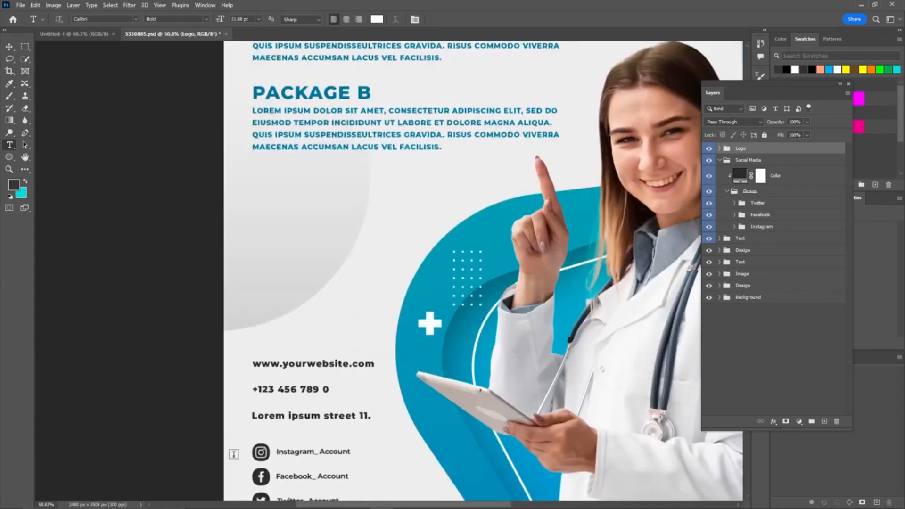
left_click_drag(390, 440, 395, 242)
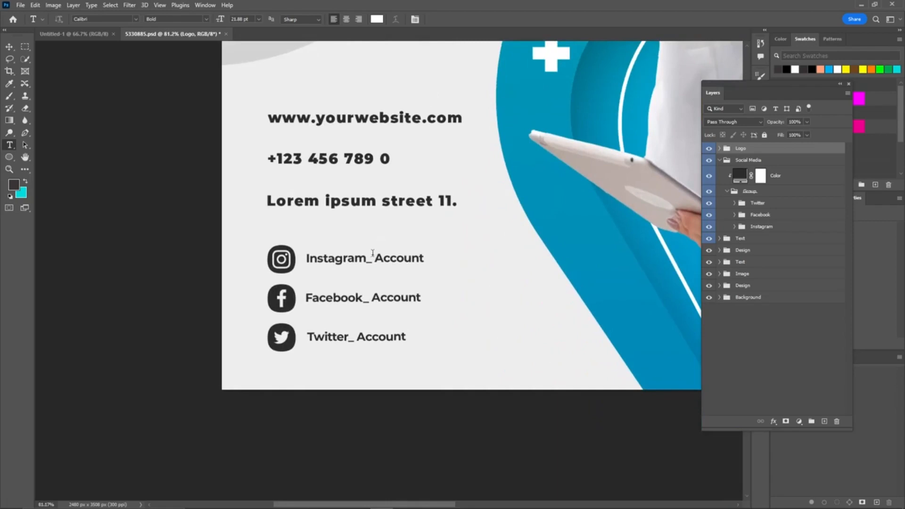
triple_click(327, 257)
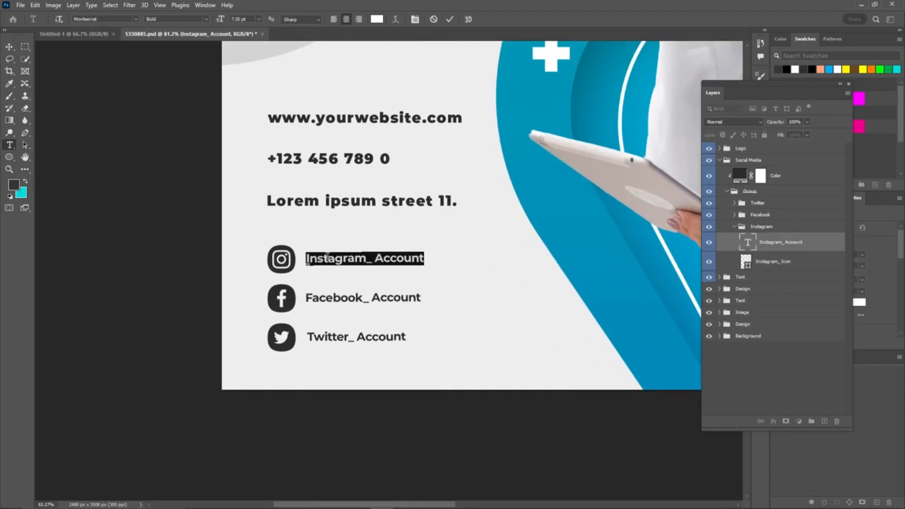
type("Servaid")
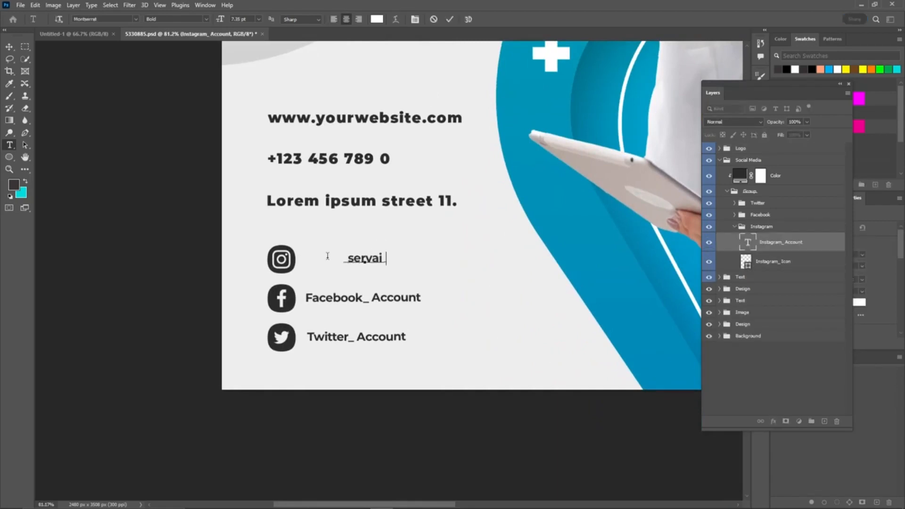
key("BackSpace")
key("BackSpace")
key("BackSpace")
type("aid")
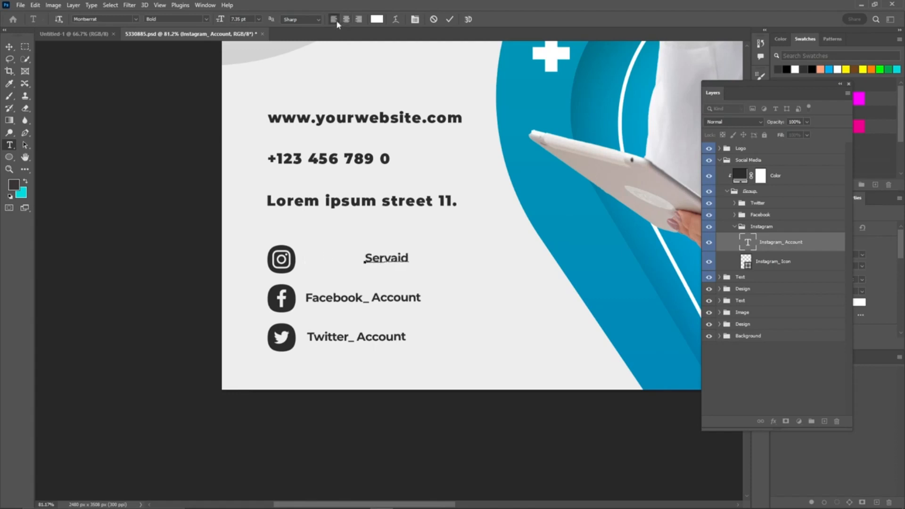
left_click(450, 19)
triple_click(347, 297)
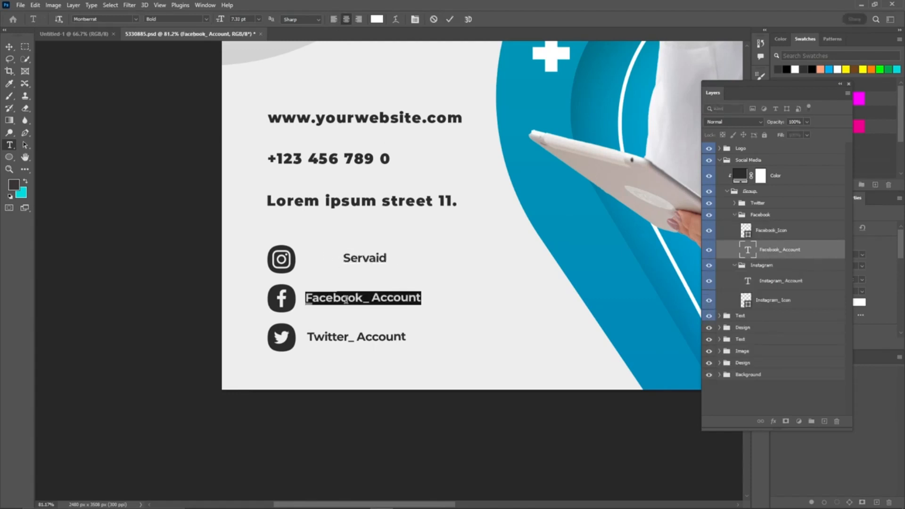
type("Servaid")
key("ctrl+Left")
type("@")
key("ctrl+a")
key("ctrl+c")
left_click(450, 19)
left_click(363, 258)
key("ctrl+a")
key("ctrl+v")
left_click(451, 20)
triple_click(351, 337)
key("ctrl+v")
left_click(449, 20)
Step: Select the three social account texts, align their left edges and move them closer to the icons
key("v")
left_click(365, 262)
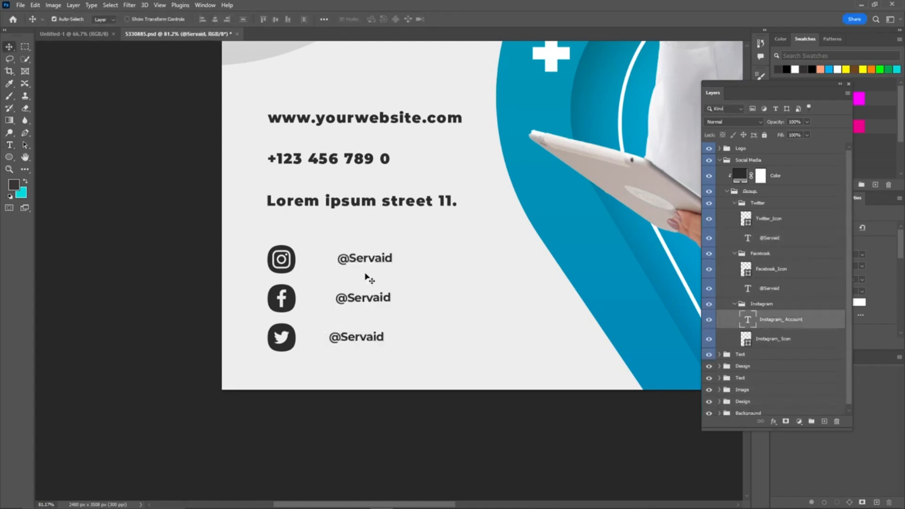
left_click(363, 297, "shift")
left_click(362, 338, "shift")
left_click(202, 20)
left_click_drag(358, 264, 339, 253)
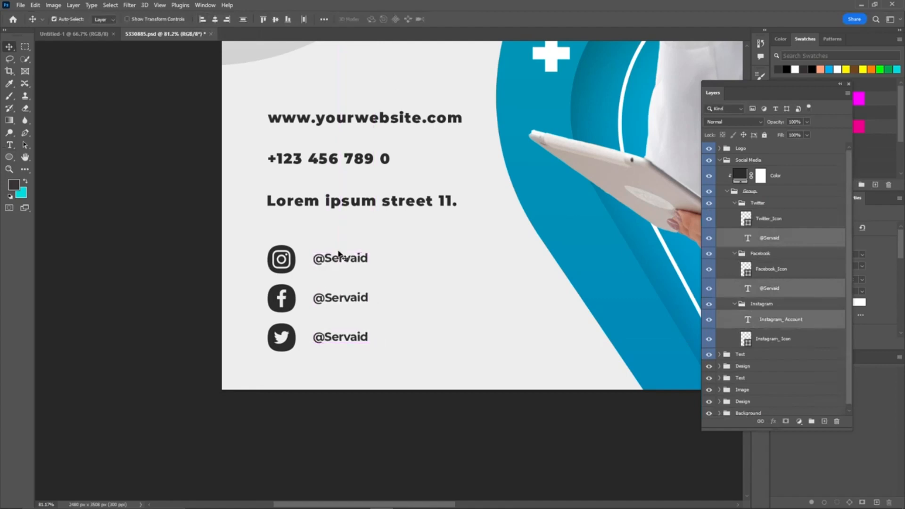
Step: Browse the flyer's layer groups and text blocks
left_click(204, 186)
scroll(204, 186, "down", 4)
left_click_drag(409, 123, 358, 247)
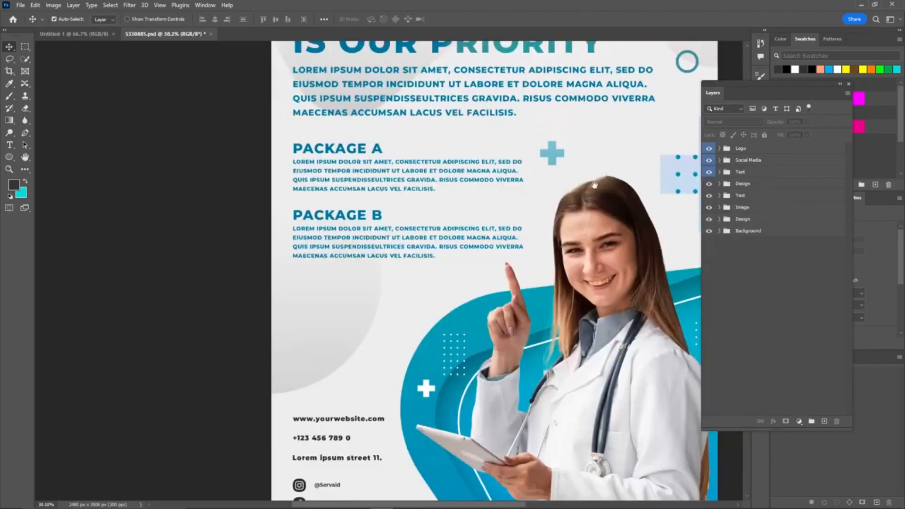
scroll(611, 179, "up", 2)
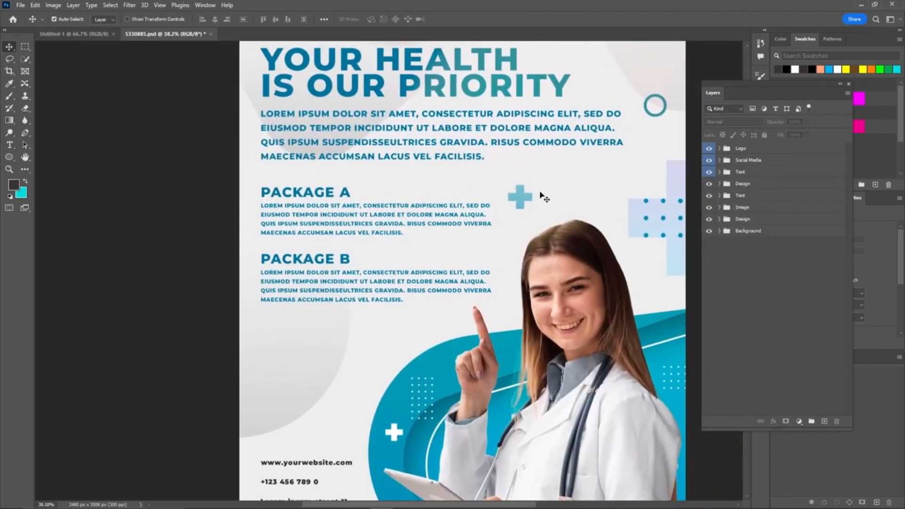
left_click(708, 172)
left_click(709, 172)
key("t")
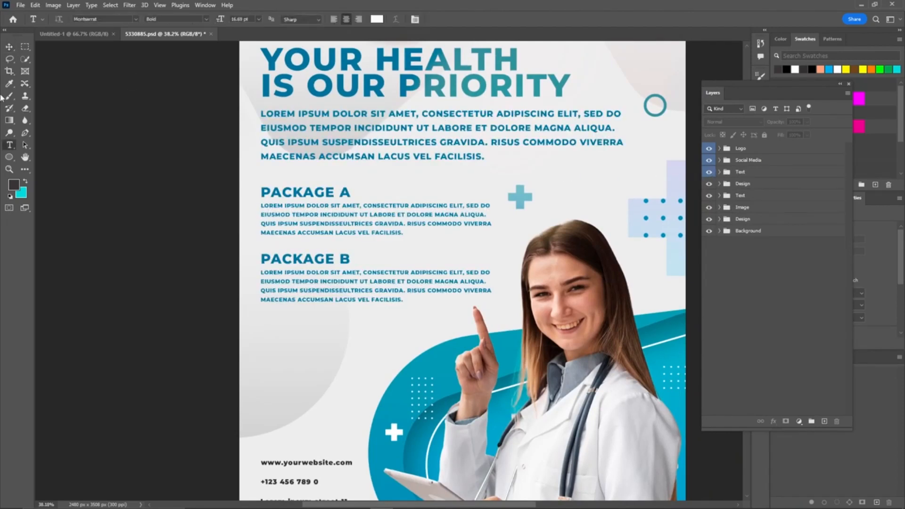
left_click(262, 114)
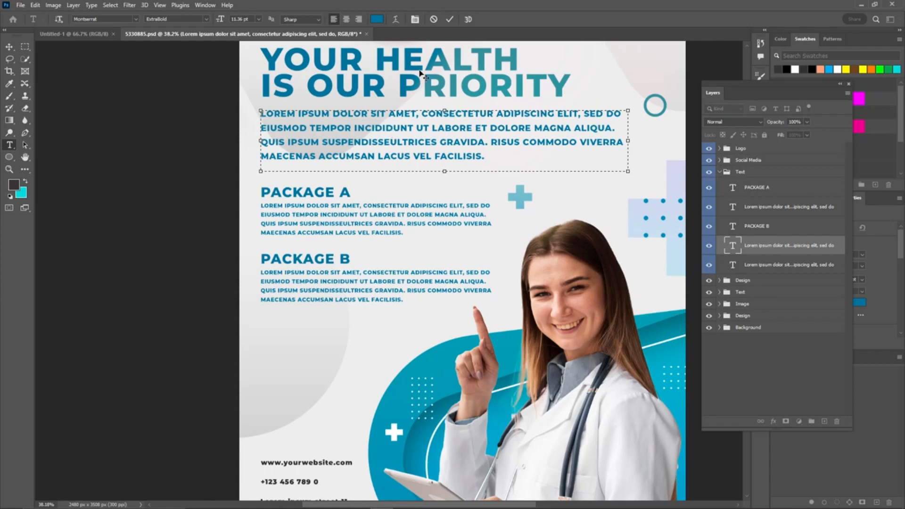
key("Escape")
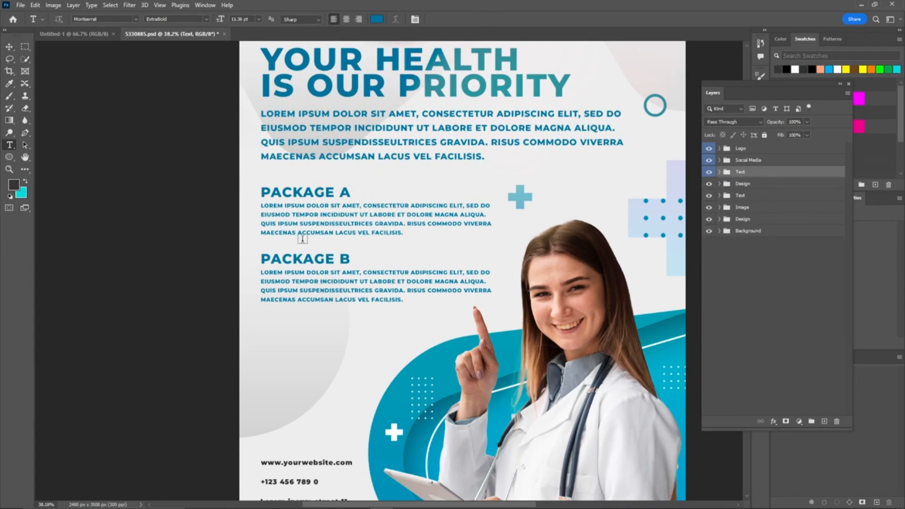
scroll(405, 231, "down", 5)
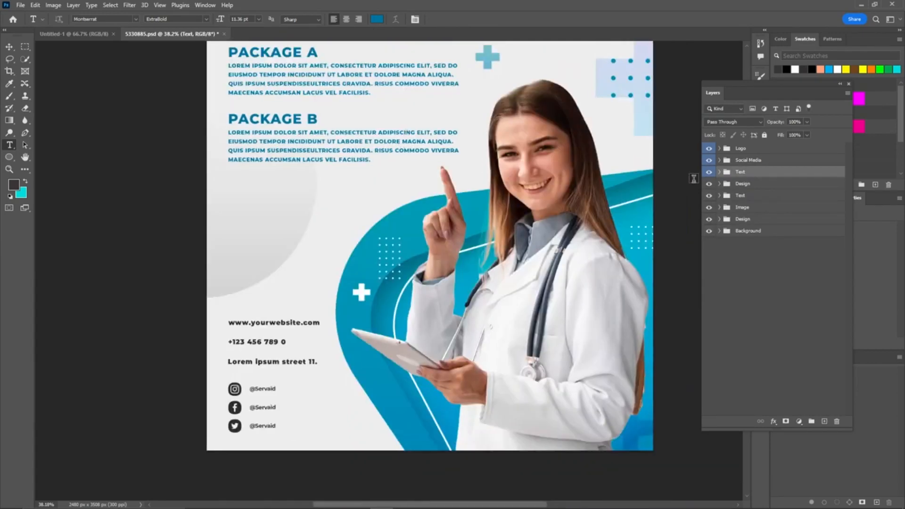
left_click(718, 184)
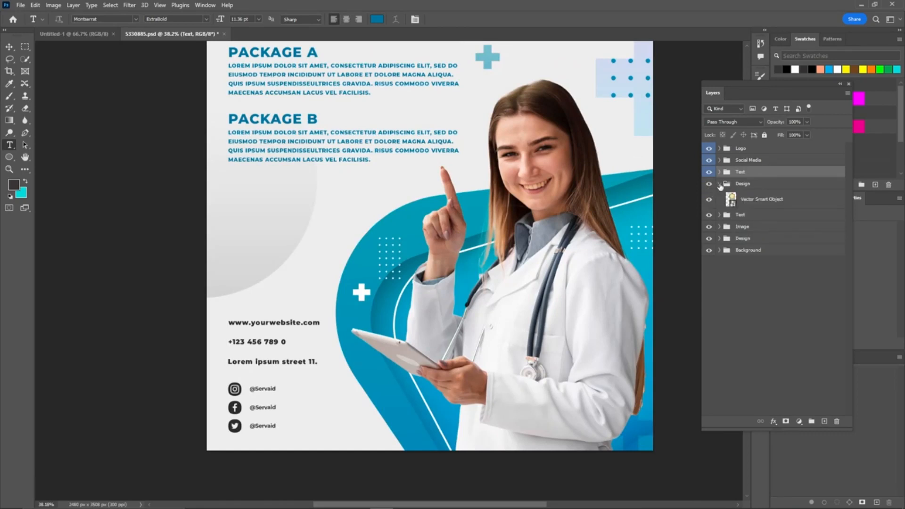
left_click(719, 184)
key("ctrl+0")
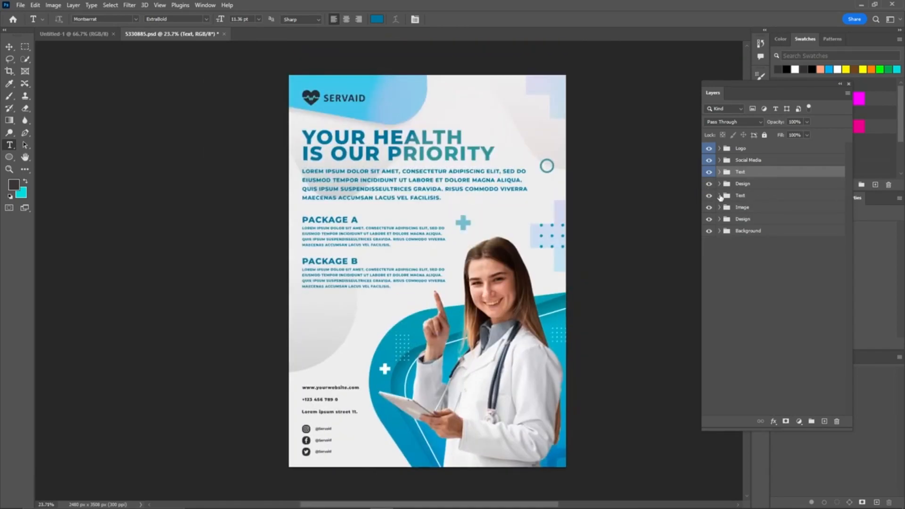
Step: Replace the street address line in the Text group with the business address
left_click(718, 196)
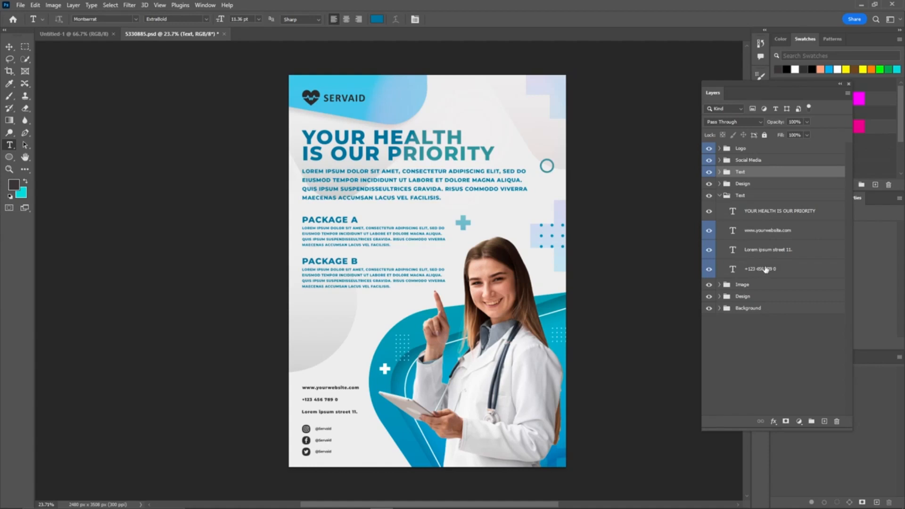
scroll(331, 412, "up", 6)
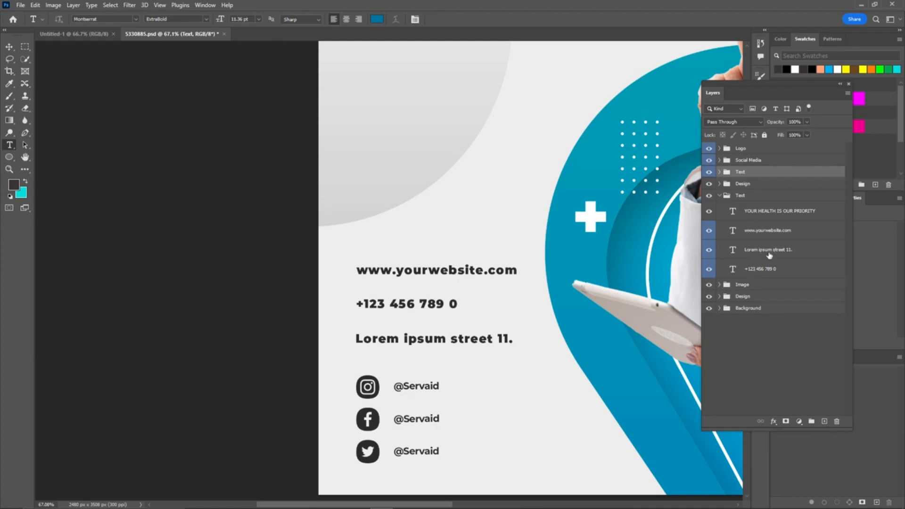
left_click(395, 340)
key("ctrl+a")
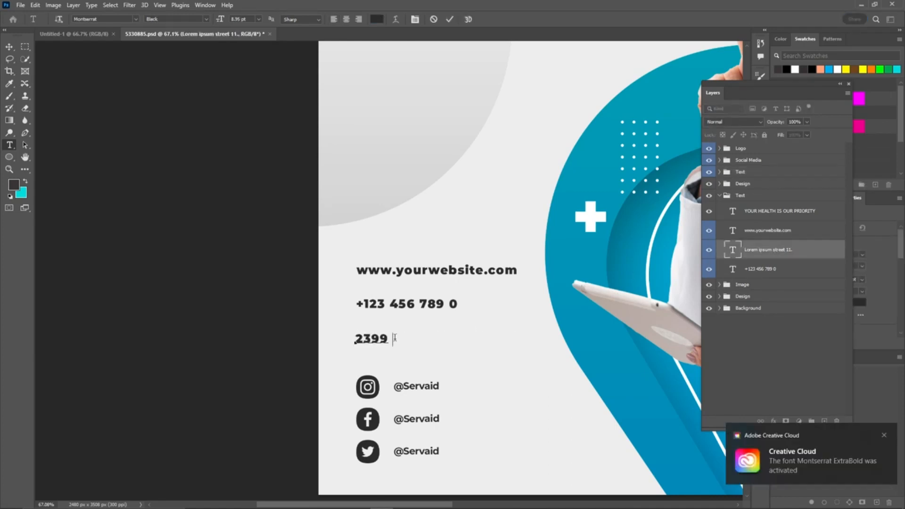
left_click(399, 339)
key("BackSpace")
type("C")
left_click(397, 309)
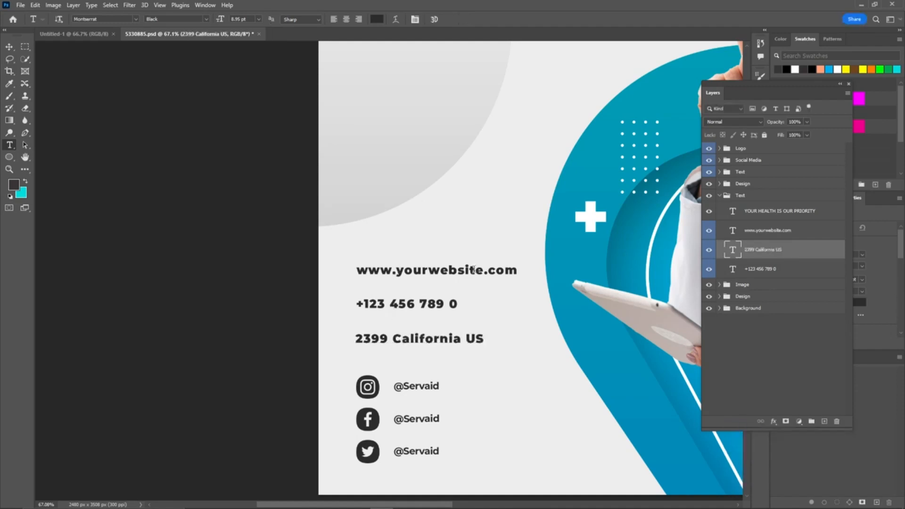
scroll(233, 121, "down", 5)
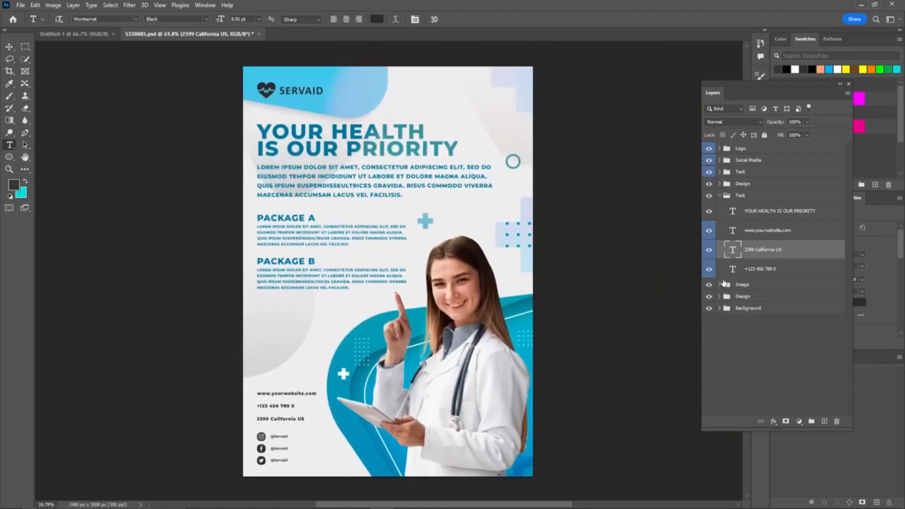
left_click(719, 195)
left_click(720, 208)
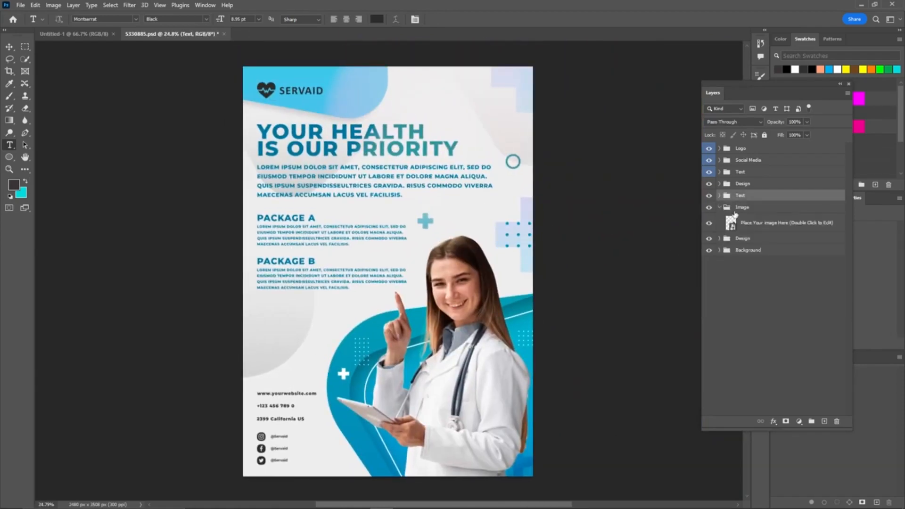
left_click(709, 224)
left_click(708, 224)
double_click(729, 223)
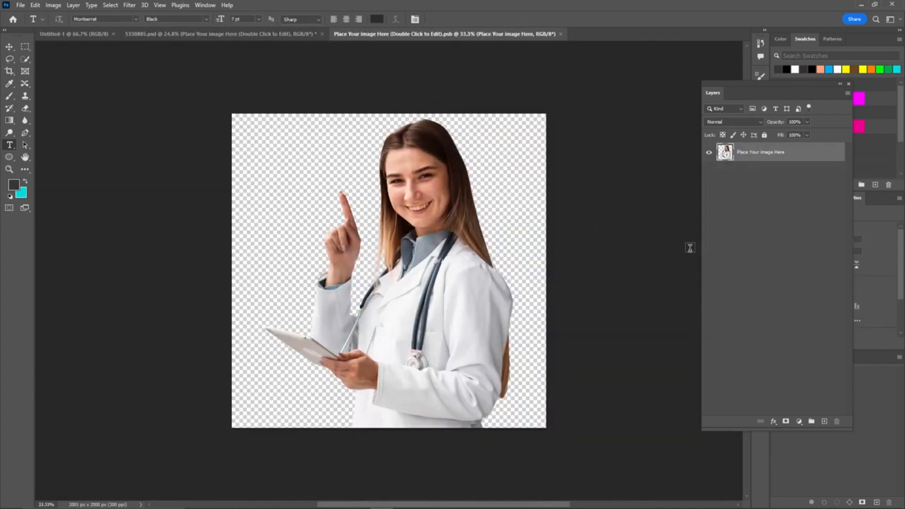
left_click_drag(759, 89, 648, 106)
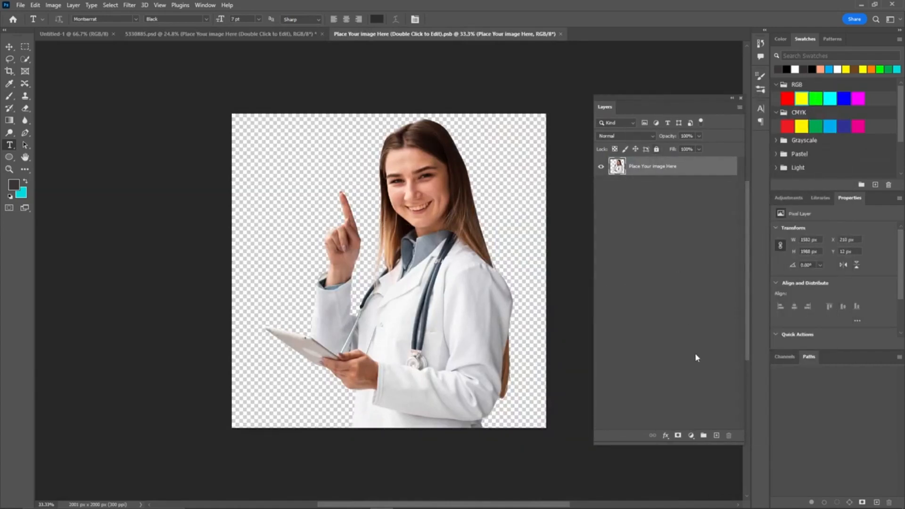
left_click(716, 435)
left_click_drag(660, 188, 728, 436)
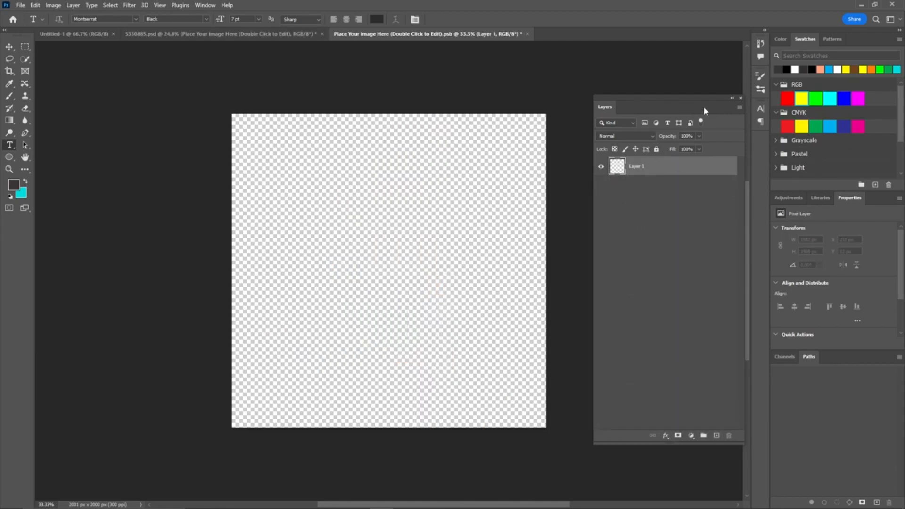
left_click(527, 34)
left_click(429, 192)
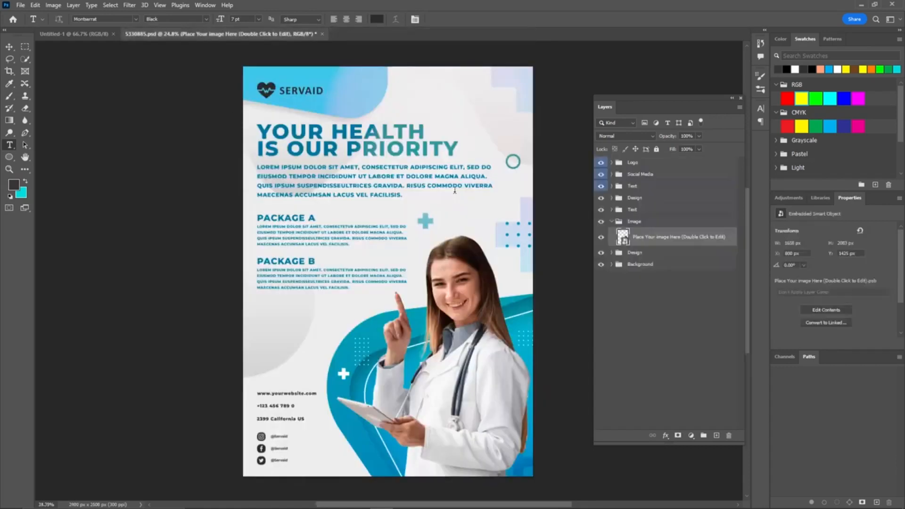
Step: Toggle the visibility of the Design and Background groups to inspect which layers make up the flyer
left_click(611, 221)
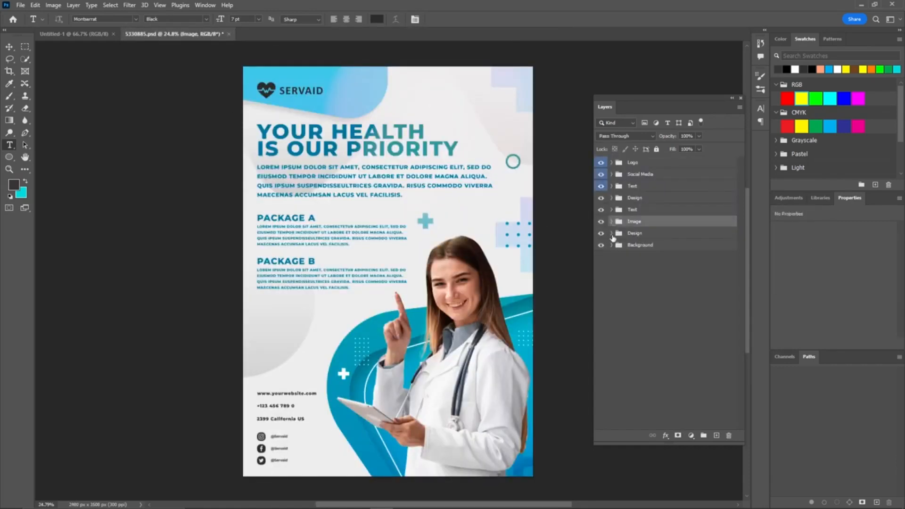
left_click(601, 233)
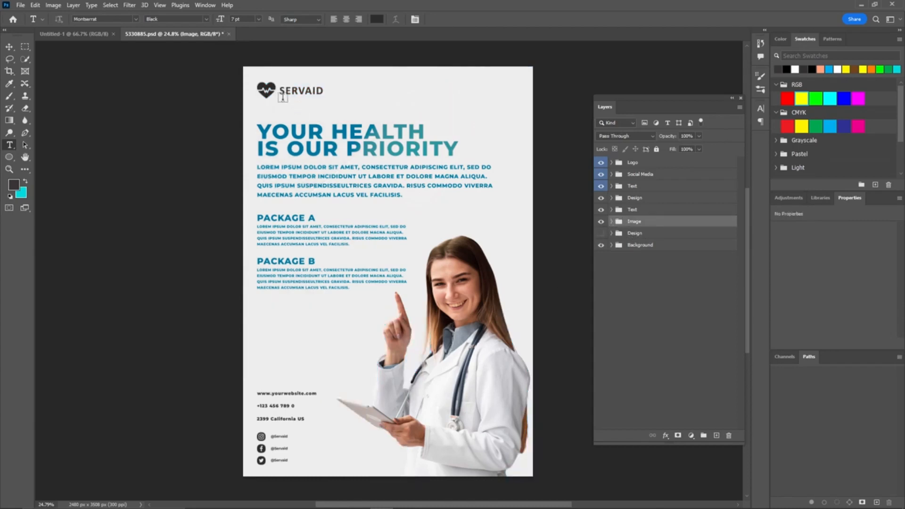
left_click(600, 233)
left_click(634, 232)
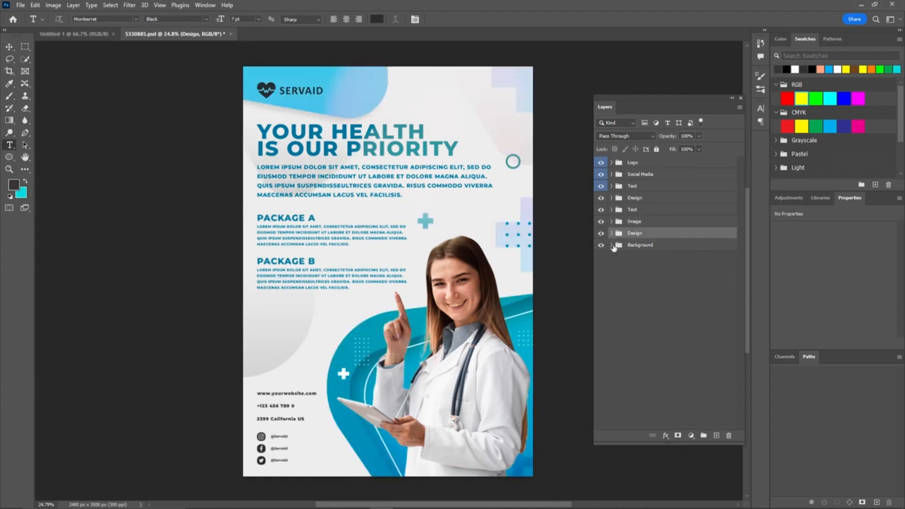
left_click(611, 244)
left_click(600, 262)
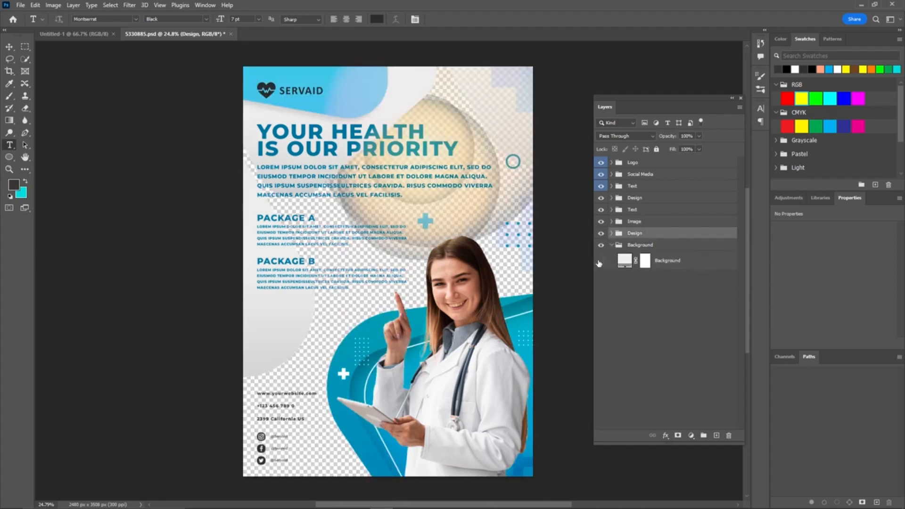
left_click(600, 262)
Step: Set the flyer's background fill colour to pure white (ffffff)
double_click(620, 265)
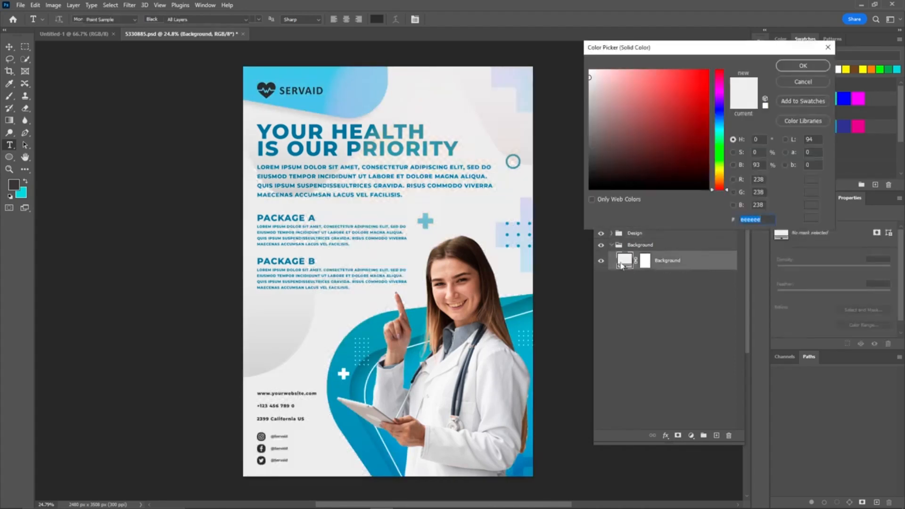
left_click_drag(621, 130, 582, 66)
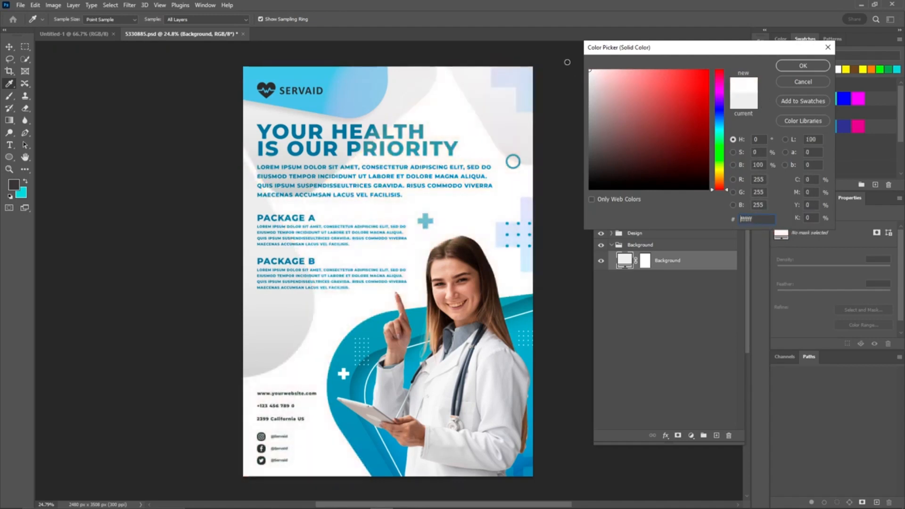
left_click(804, 66)
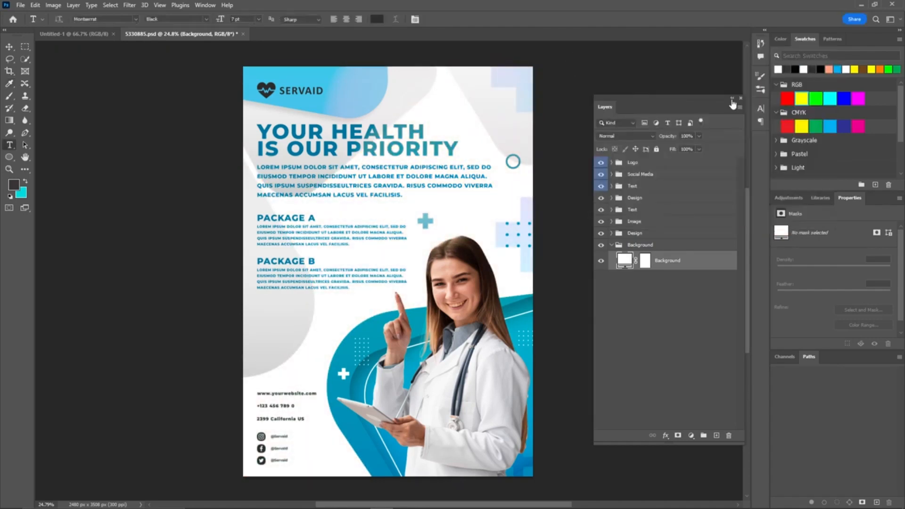
Step: Export the flyer with Save for Web as a maximum-quality JPEG at quality 100
left_click(732, 97)
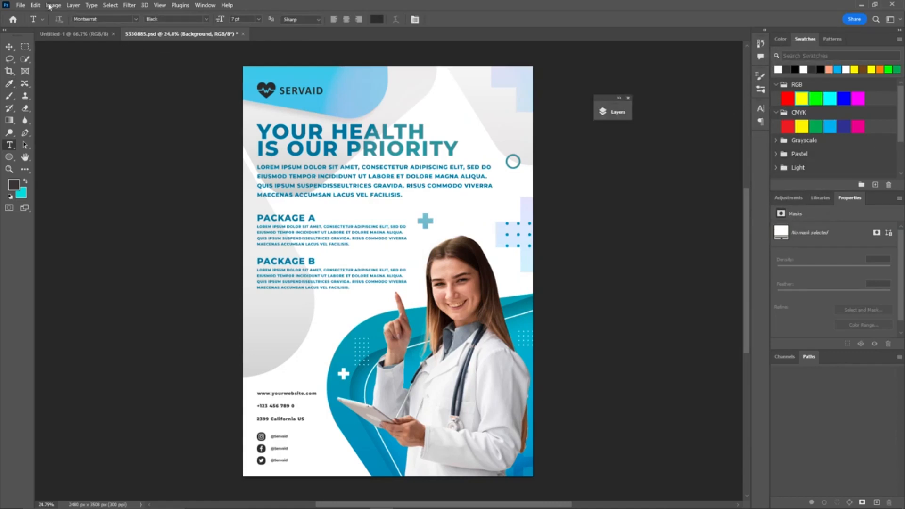
left_click(21, 5)
mouse_move(73, 171)
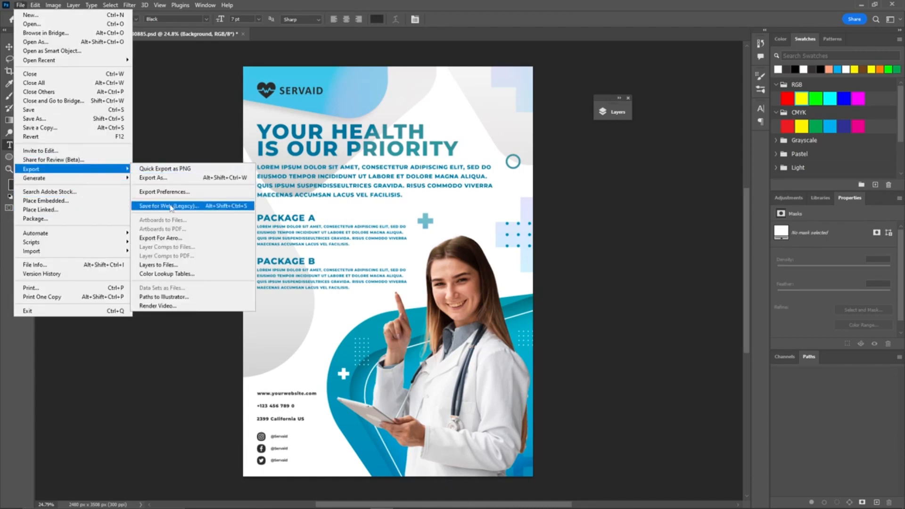
left_click(180, 208)
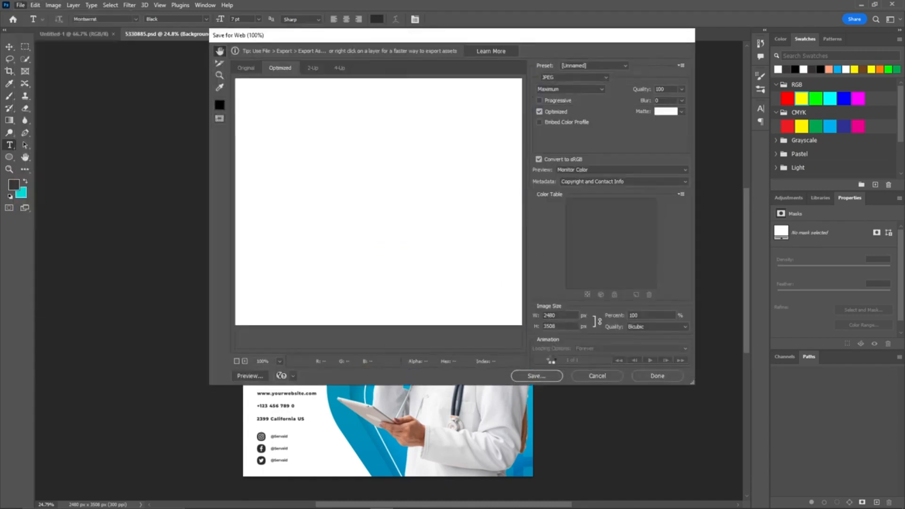
left_click(532, 376)
left_click(438, 220)
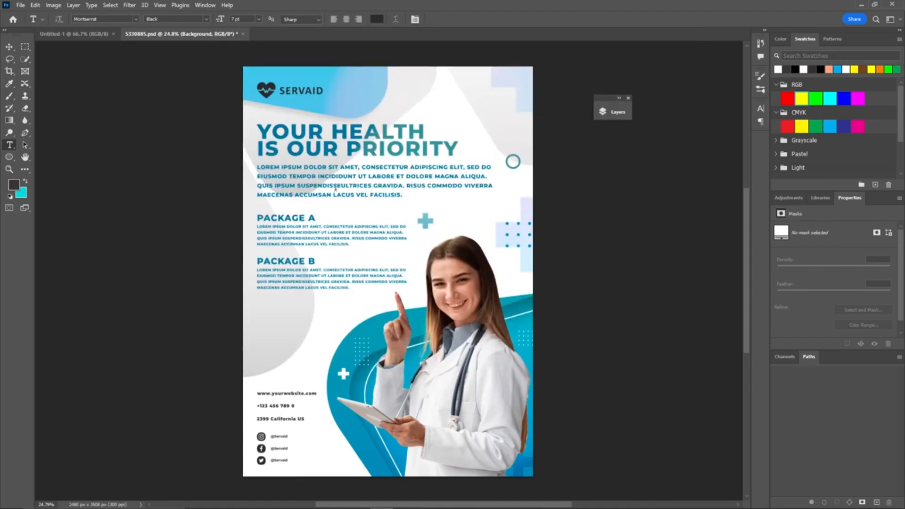
Step: Save the flyer as a Photoshop PDF named 5330885.pdf using the High Quality Print preset
left_click(21, 5)
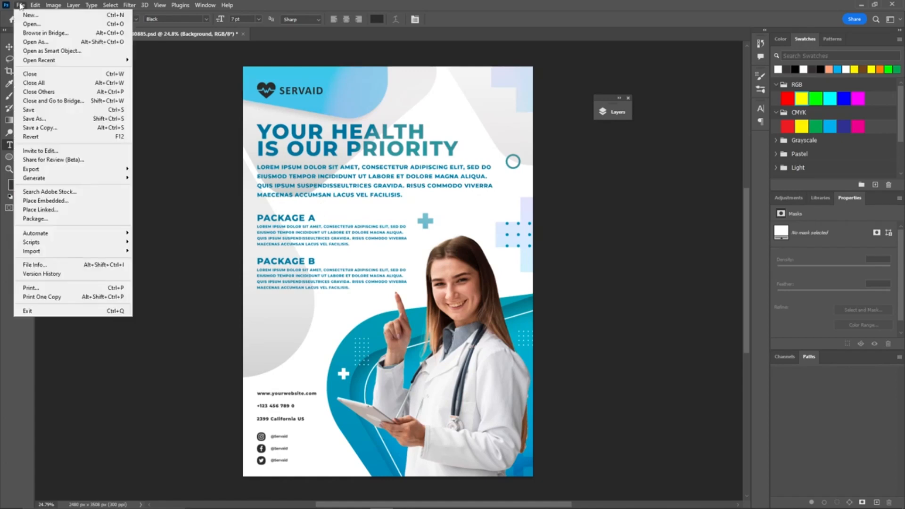
left_click(34, 119)
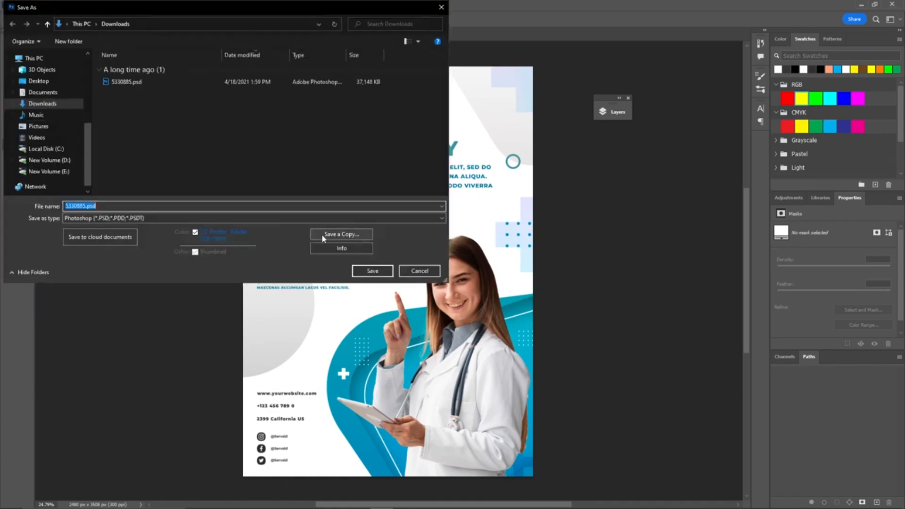
left_click(246, 218)
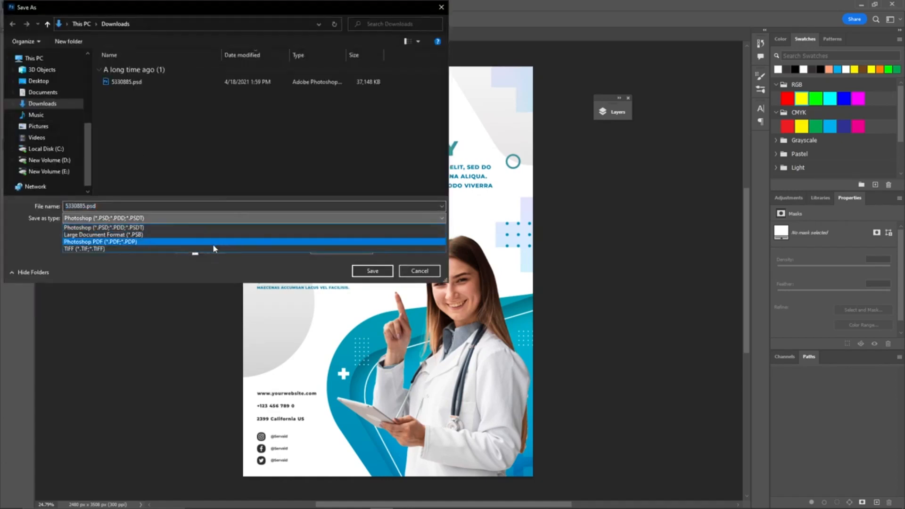
left_click(182, 244)
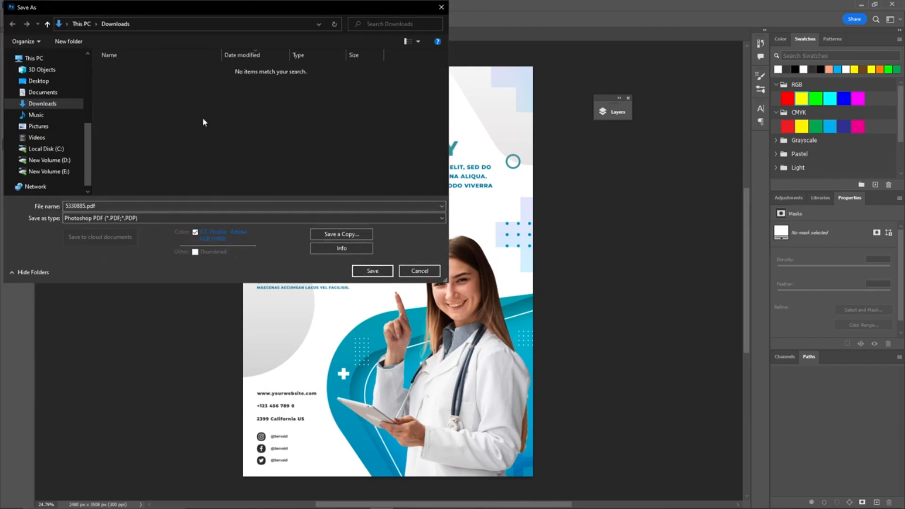
left_click(360, 271)
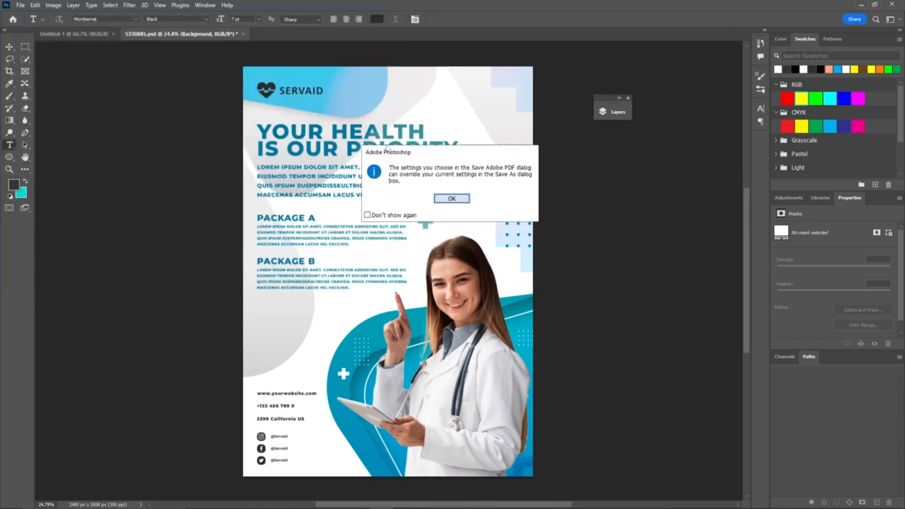
left_click(445, 199)
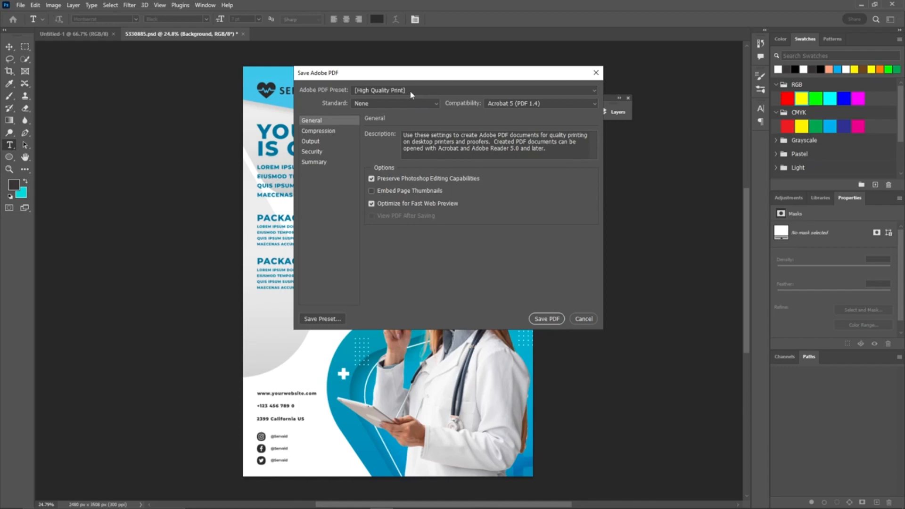
left_click(537, 320)
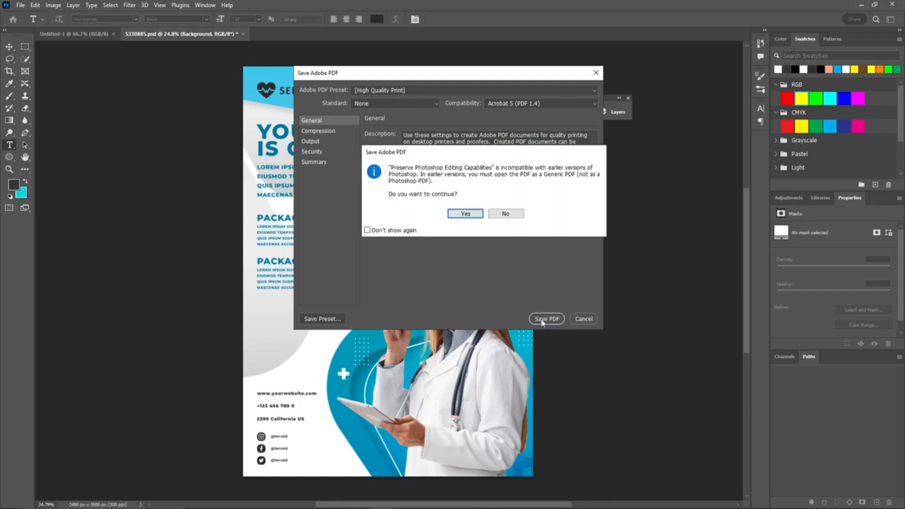
left_click(473, 213)
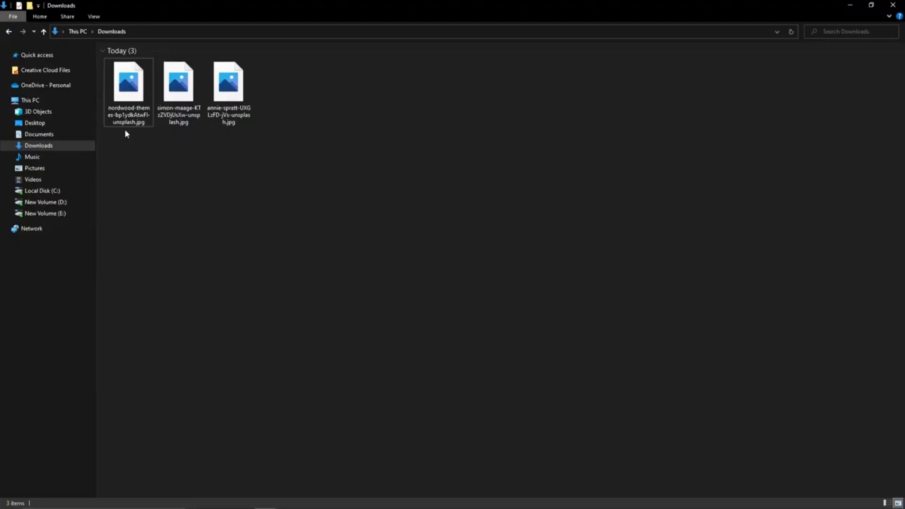
Step: Browse the open photos and switch to the image of a pink card with flowers
left_click_drag(120, 142, 215, 31)
key("alt+Tab")
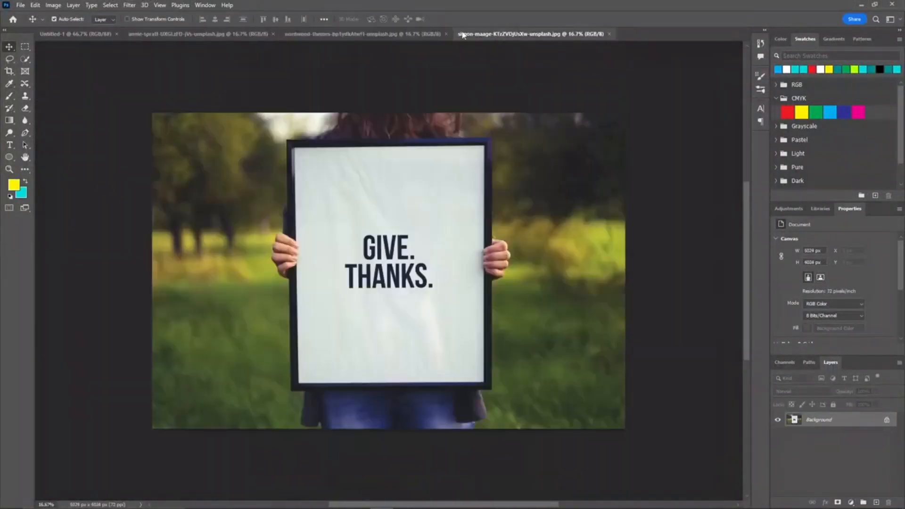
left_click(197, 34)
left_click(340, 35)
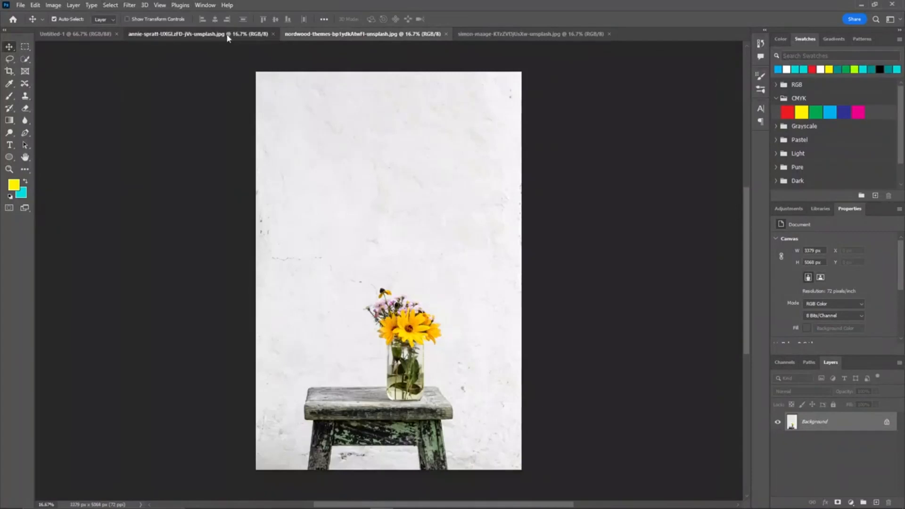
left_click(227, 36)
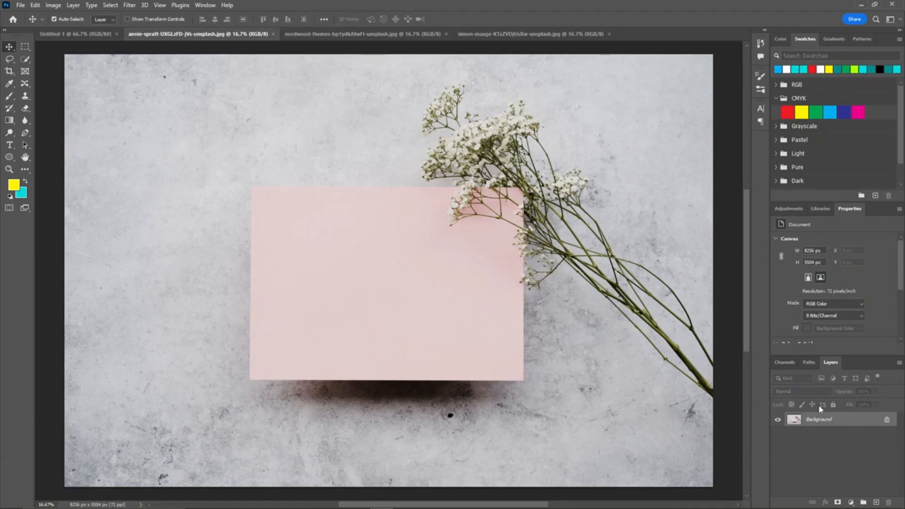
Step: Duplicate the pink card photo's background layer
left_click_drag(865, 427, 876, 502)
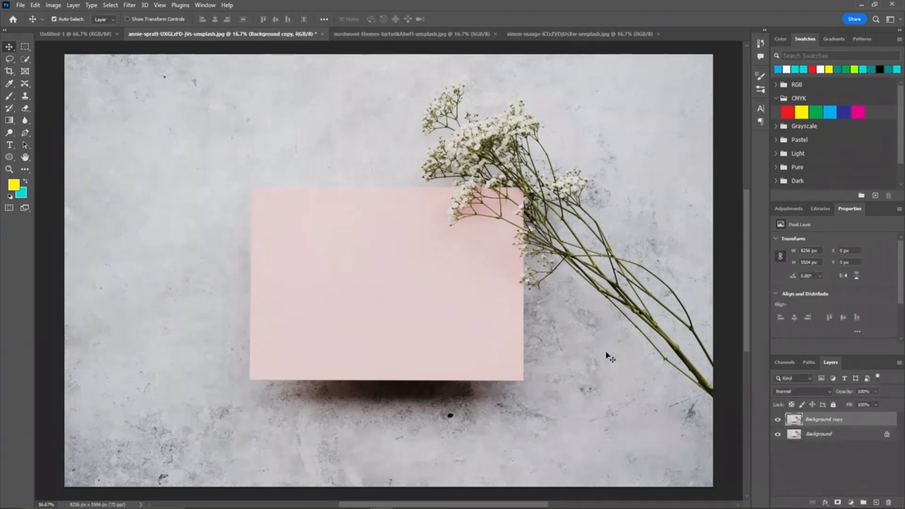
key("t")
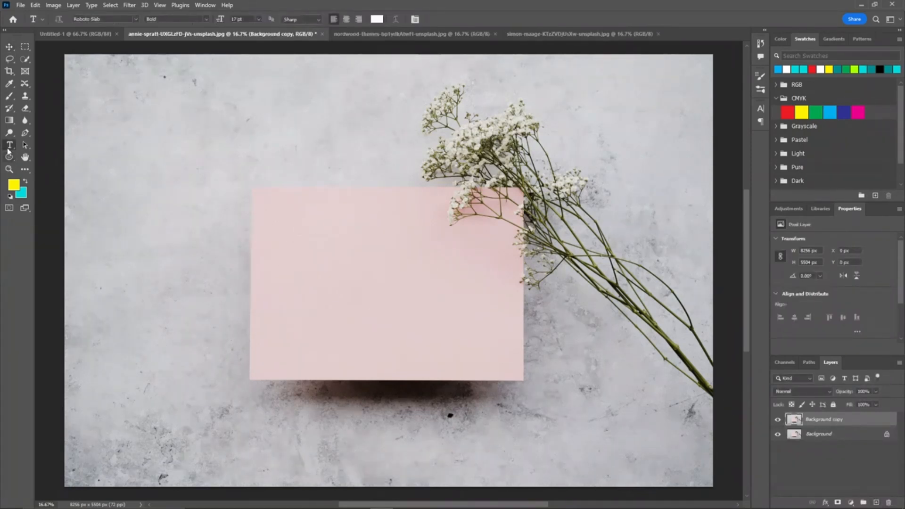
Step: Add white bold text reading THANK YOU across the middle of the pink card
left_click(330, 261)
left_click_drag(341, 265, 560, 352)
type("V")
left_click_drag(347, 275, 367, 278)
left_click(347, 19)
double_click(357, 283)
type("THANK YOU")
left_click(384, 278)
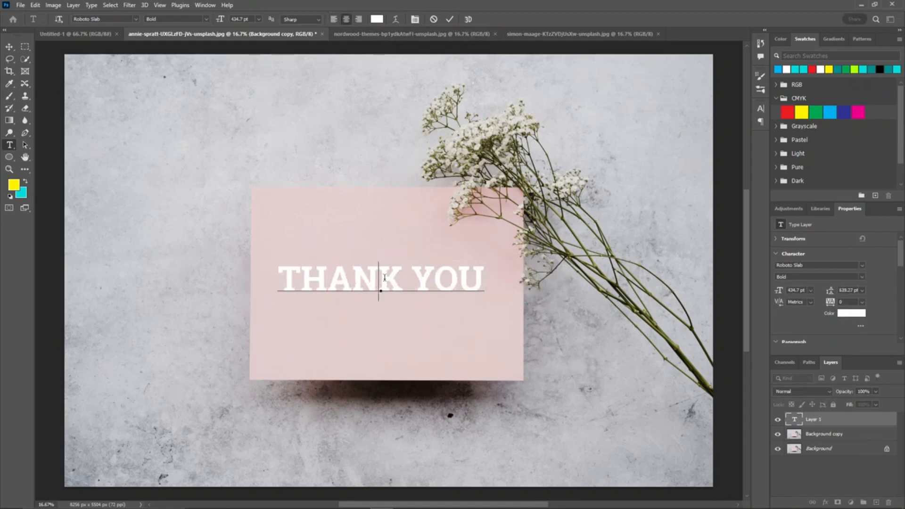
Step: Change the THANK YOU text's font to Segoe Script
double_click(385, 278)
left_click(385, 278)
left_click(120, 20)
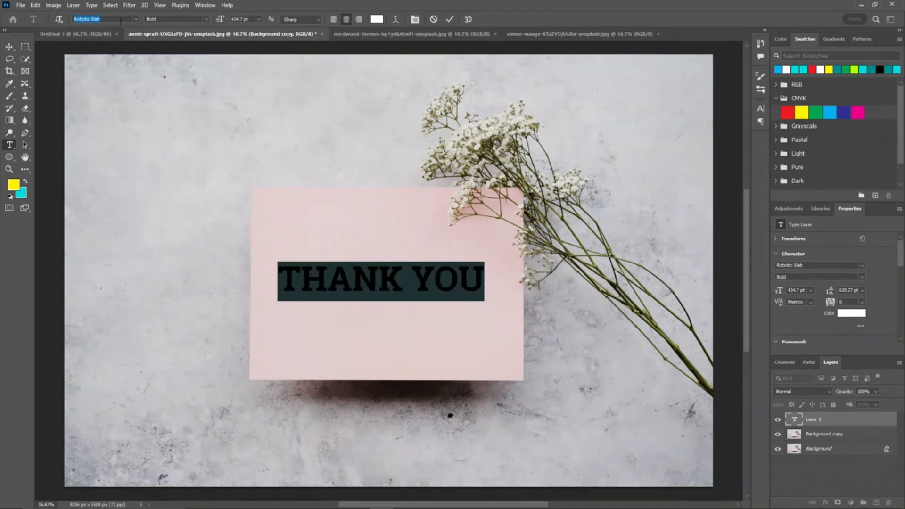
left_click(136, 19)
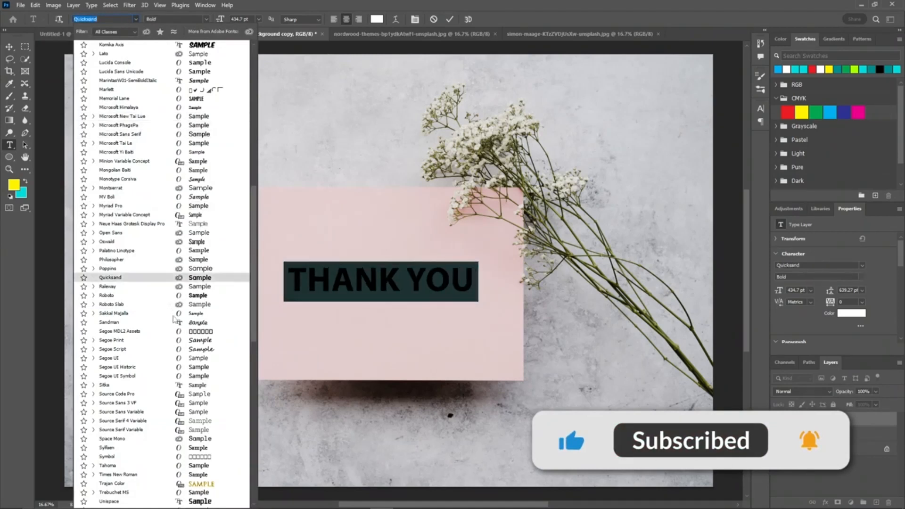
left_click(185, 349)
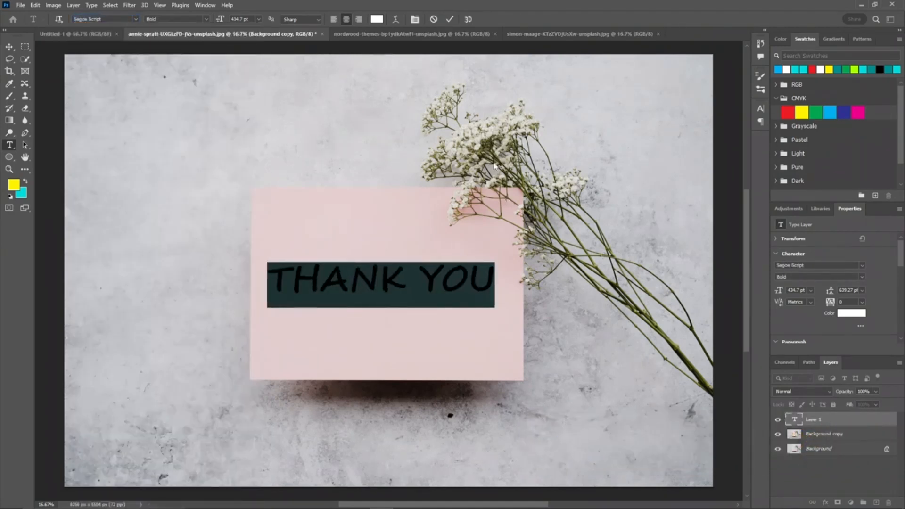
Step: Add a second text line reading FOR COMING below THANK YOU
left_click(489, 277)
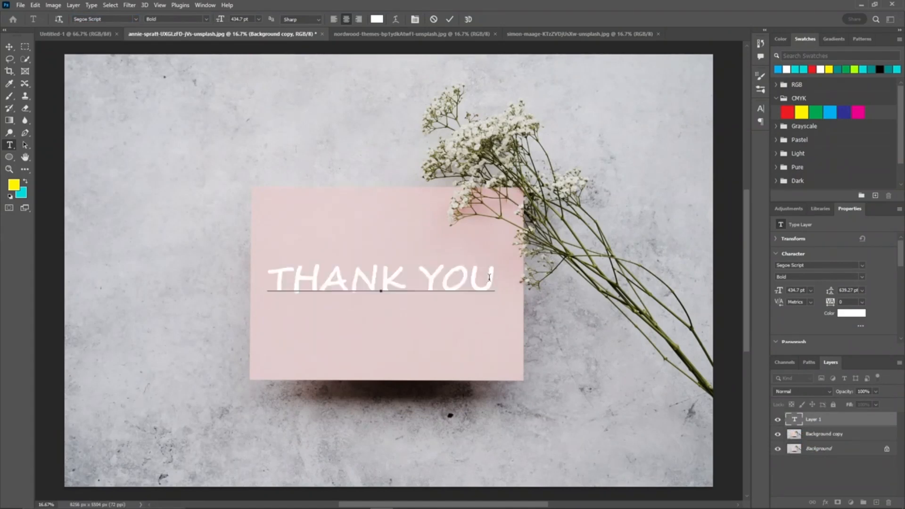
type("FOR COMING")
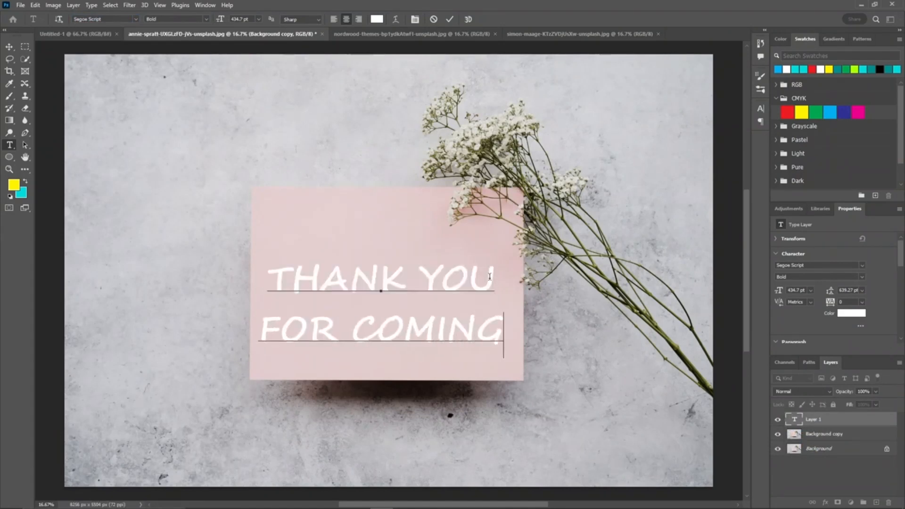
Step: Commit the two-line text and move it slightly upward on the pink card
left_click(443, 330)
key("ctrl+Return")
key("v")
left_click_drag(429, 277, 433, 261)
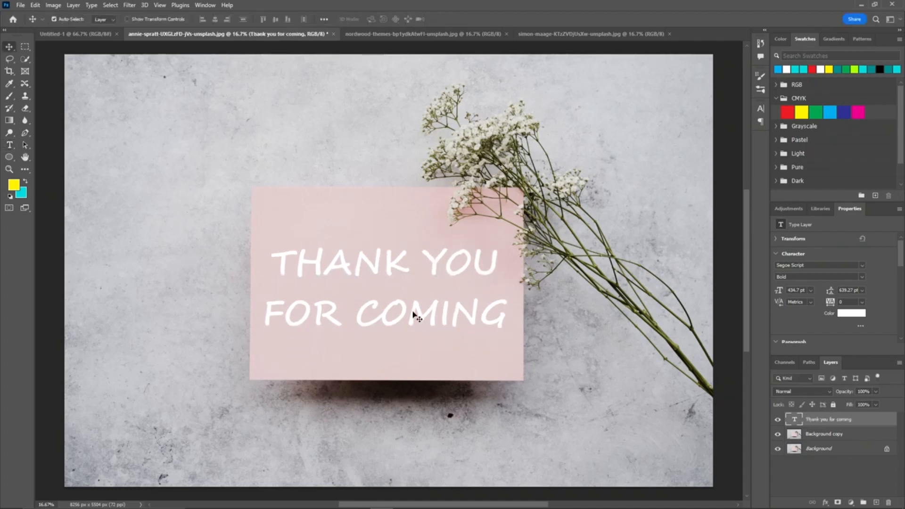
Step: Set the FOR COMING line's font size to 300 pt and center both text lines horizontally
key("t")
triple_click(415, 314)
scroll(247, 16, "down", 20)
scroll(246, 17, "down", 20)
scroll(247, 19, "down", 5)
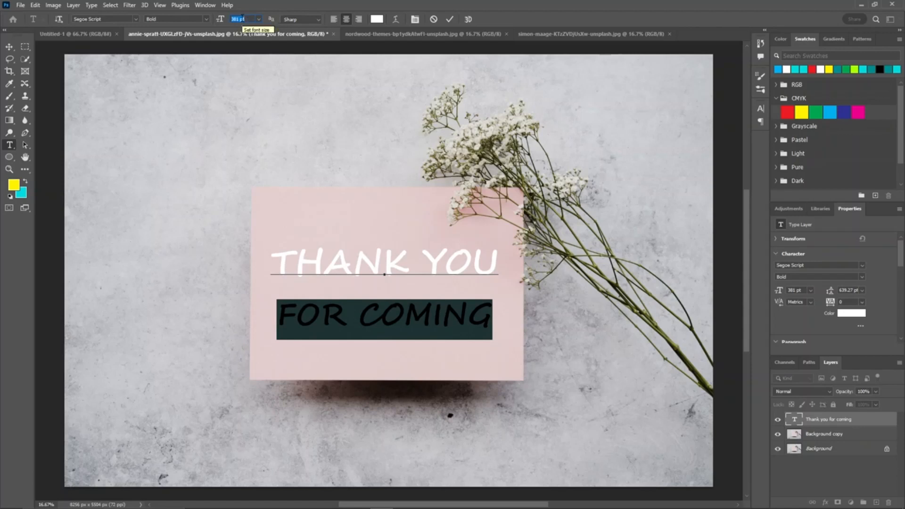
type("300")
key("Return")
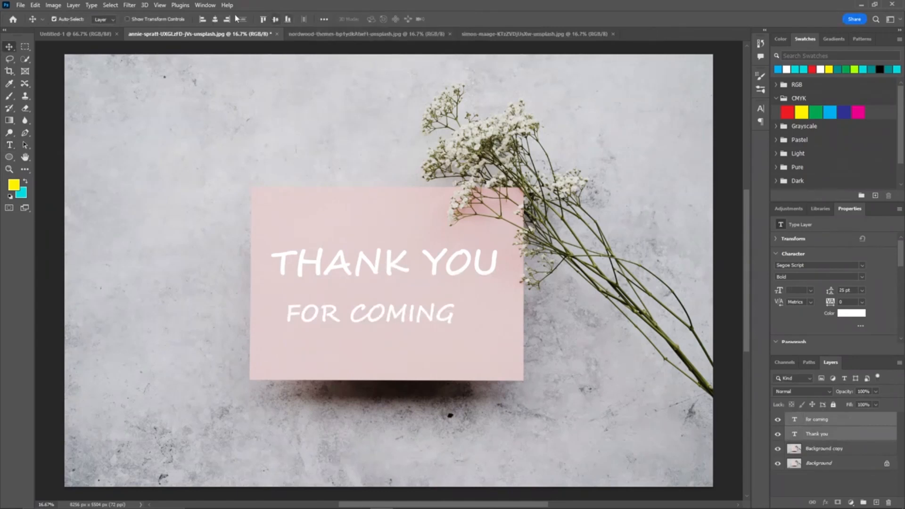
left_click(214, 20)
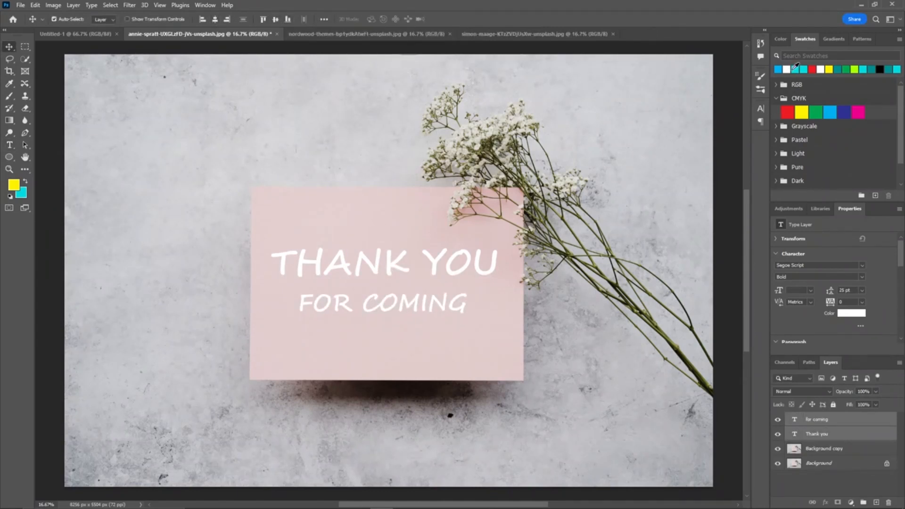
Step: Sample the olive stem color and fill both the THANK YOU and FOR COMING text with it
scroll(679, 353, "up", 2)
key("i")
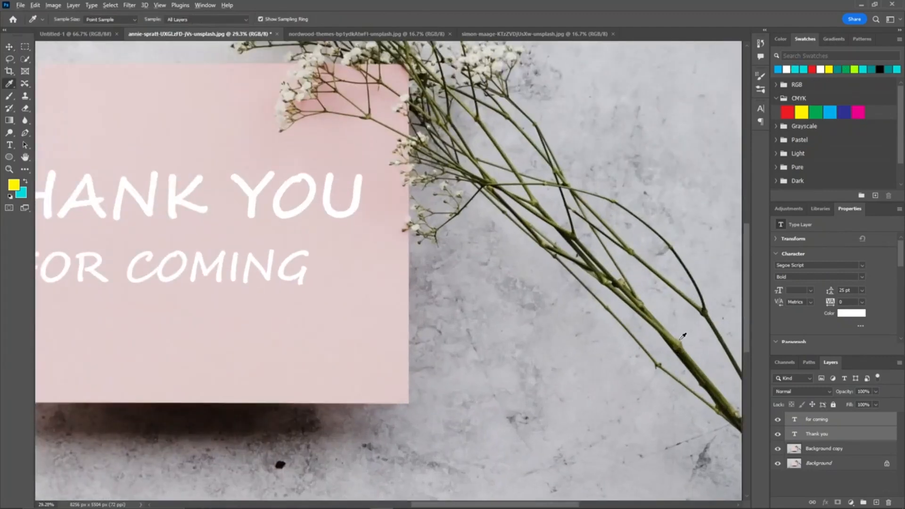
scroll(689, 348, "up", 2)
left_click(690, 368)
scroll(372, 286, "down", 4)
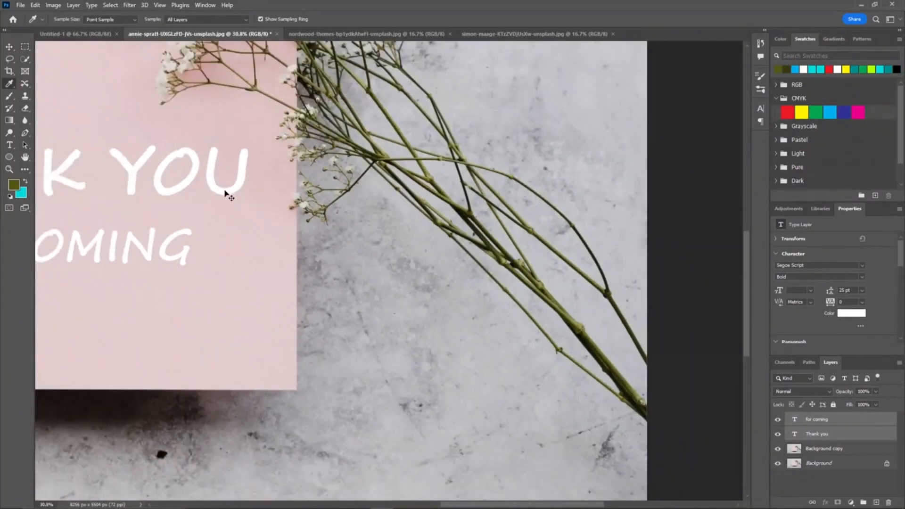
left_click(817, 433)
key("alt+BackSpace")
left_click(162, 256, "ctrl")
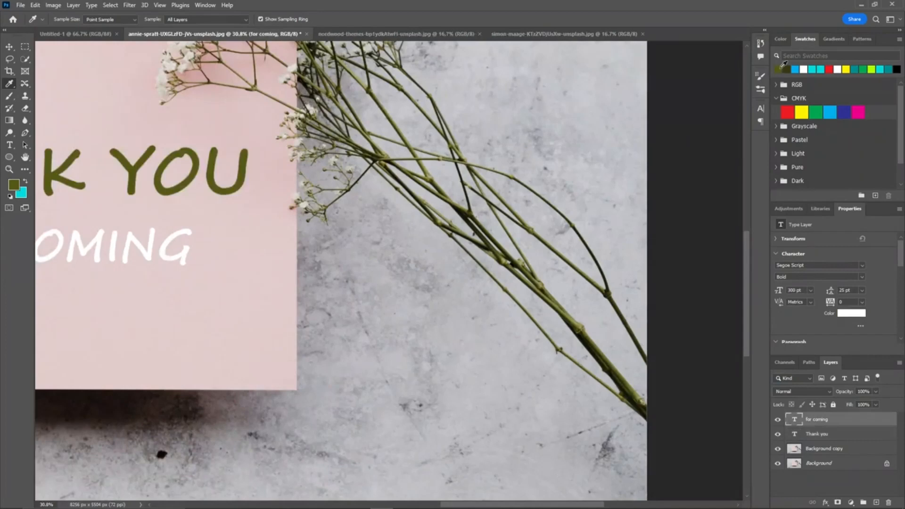
key("alt+BackSpace")
left_click(384, 204, "ctrl")
scroll(255, 170, "down", 4)
left_click_drag(254, 170, 556, 202)
scroll(556, 202, "down", 2)
left_click_drag(523, 166, 421, 221)
scroll(494, 201, "down", 1)
key("t")
left_click_drag(315, 450, 475, 466)
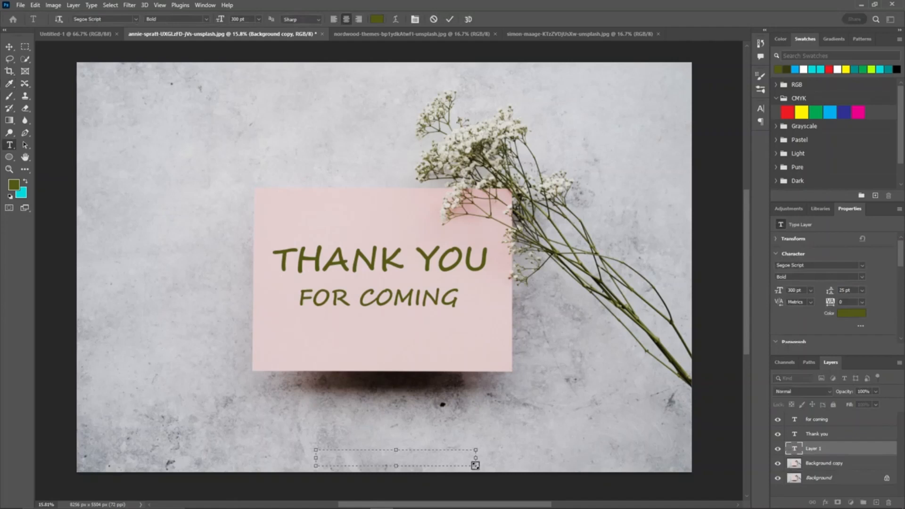
type("@")
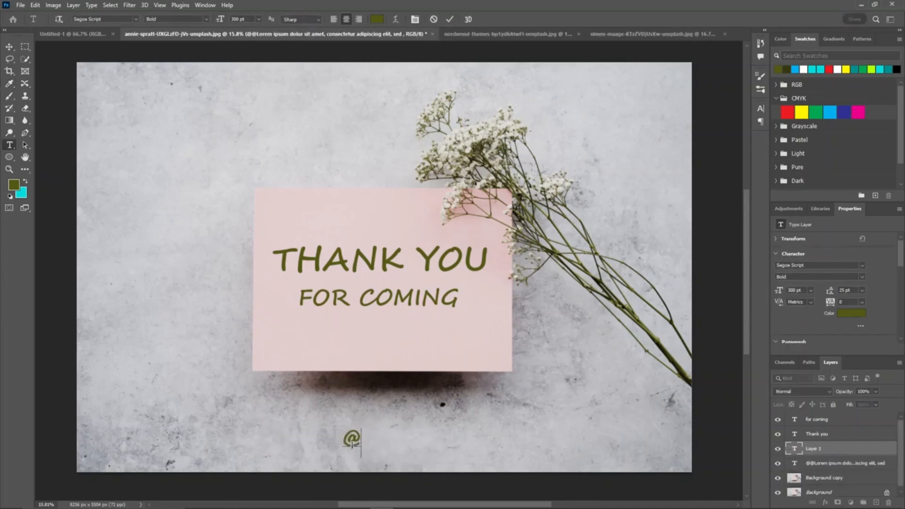
type("SOCIAL MEDIA")
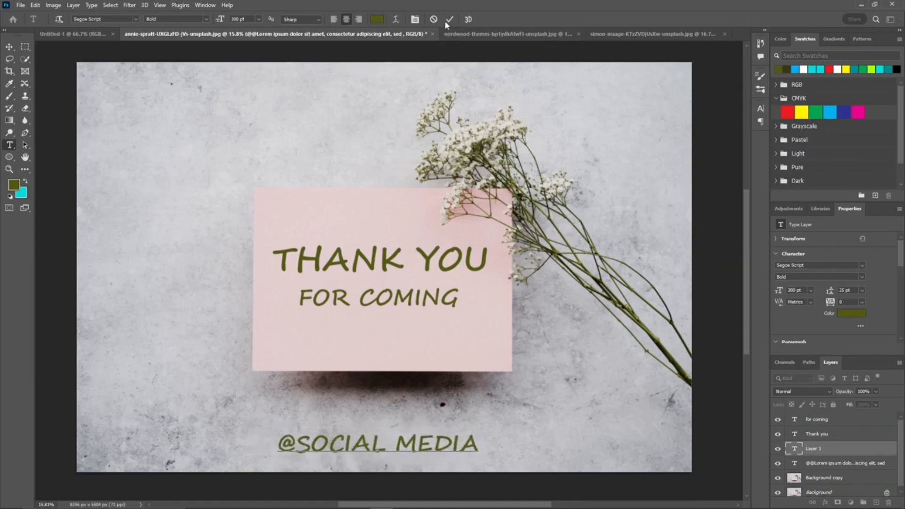
left_click(449, 19)
key("v")
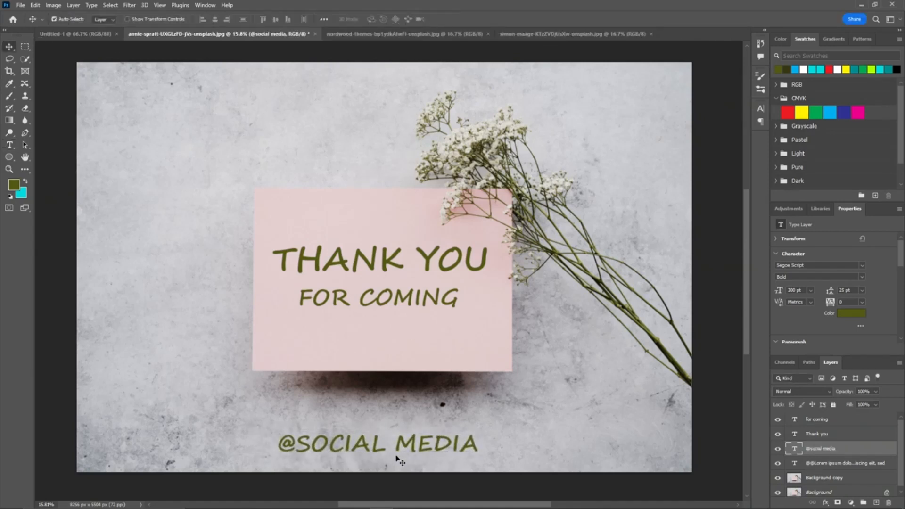
scroll(400, 462, "down", 1)
left_click(606, 442, "shift")
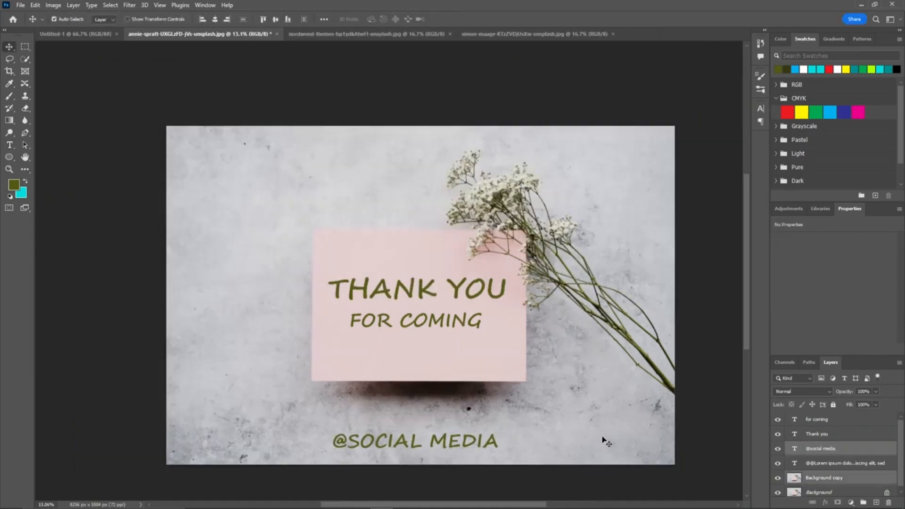
left_click(217, 19)
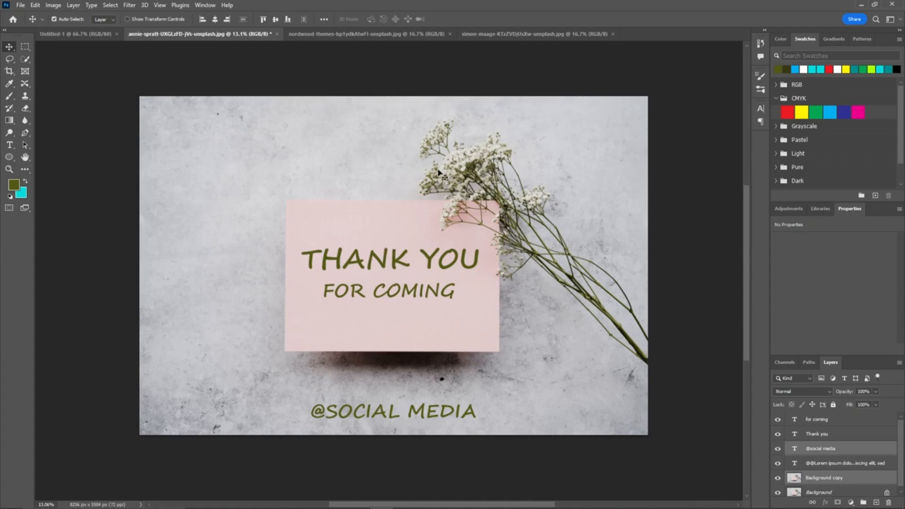
Step: Switch to the flower vase photo and add text lines reading THANKS FOR and EVERYTHING near the top
left_click(356, 35)
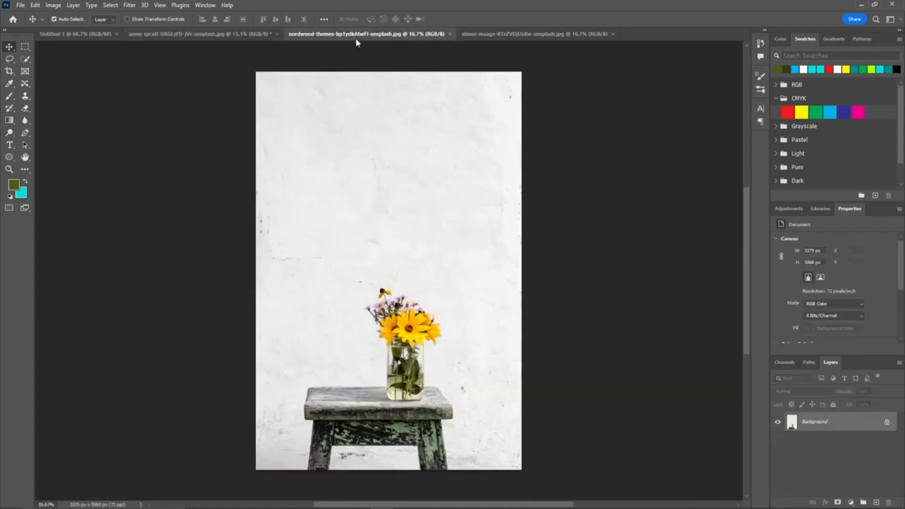
key("t")
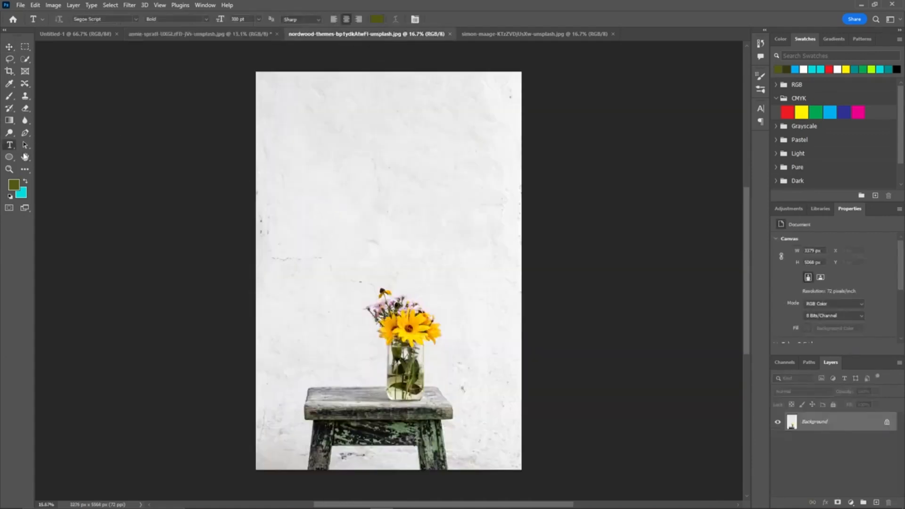
left_click(351, 150)
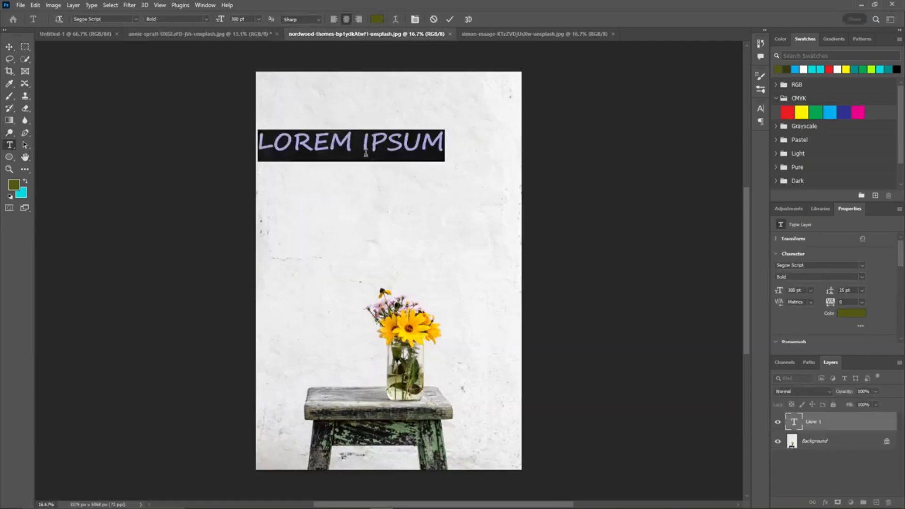
type("THANKS FOR")
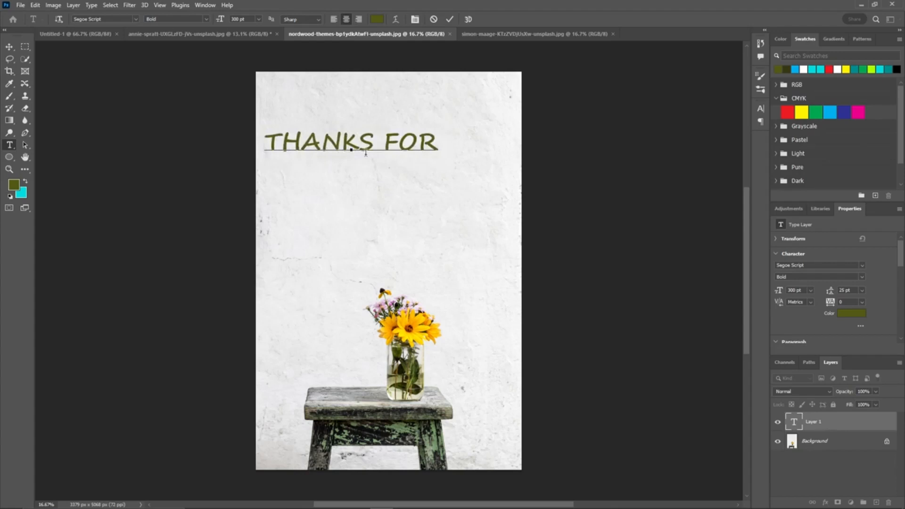
left_click(364, 176)
left_click(366, 175)
type("EVERYTHING")
Step: Align the THANKS FOR EVERYTHING lines to each other and center them horizontally on the photo
left_click(449, 19)
key("v")
left_click(390, 150)
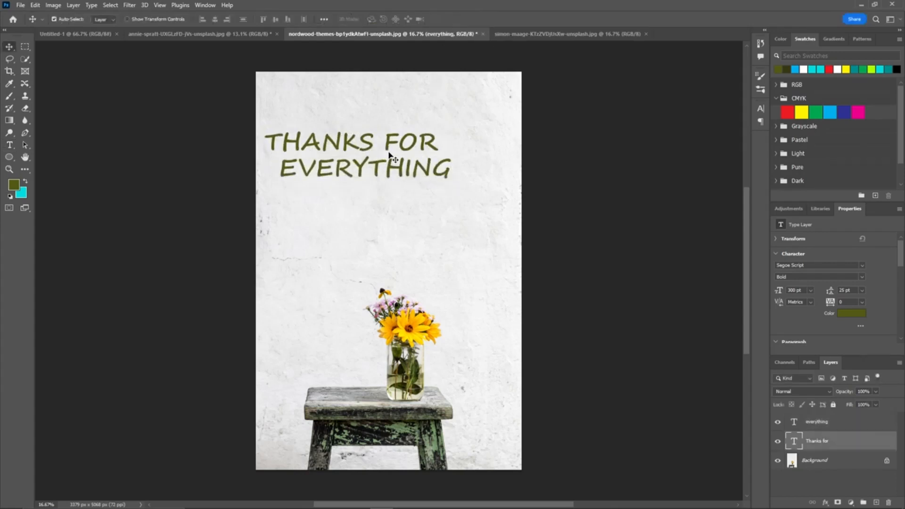
left_click(392, 170, "shift")
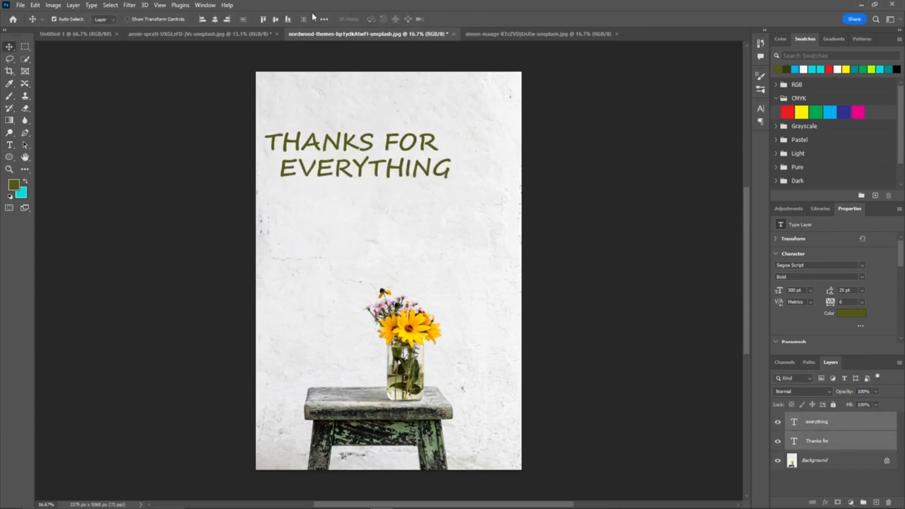
left_click(215, 19)
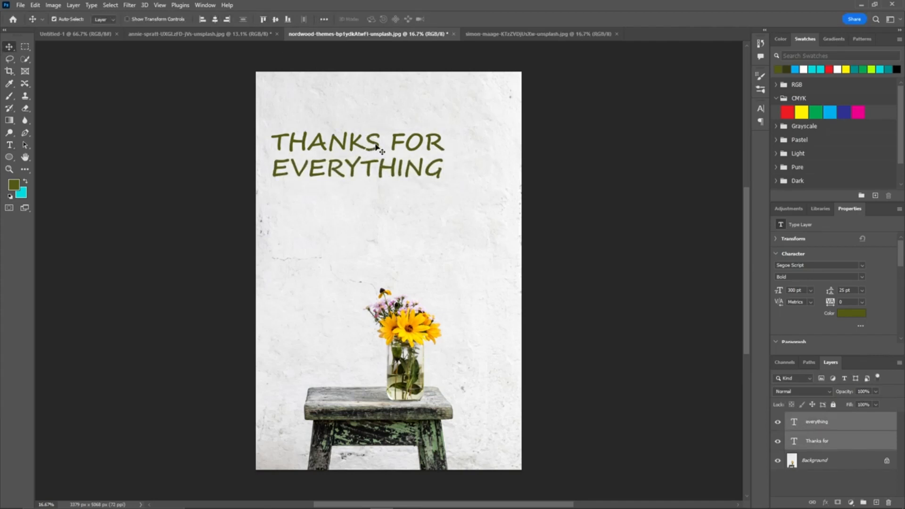
left_click_drag(379, 147, 409, 147)
left_click(524, 142)
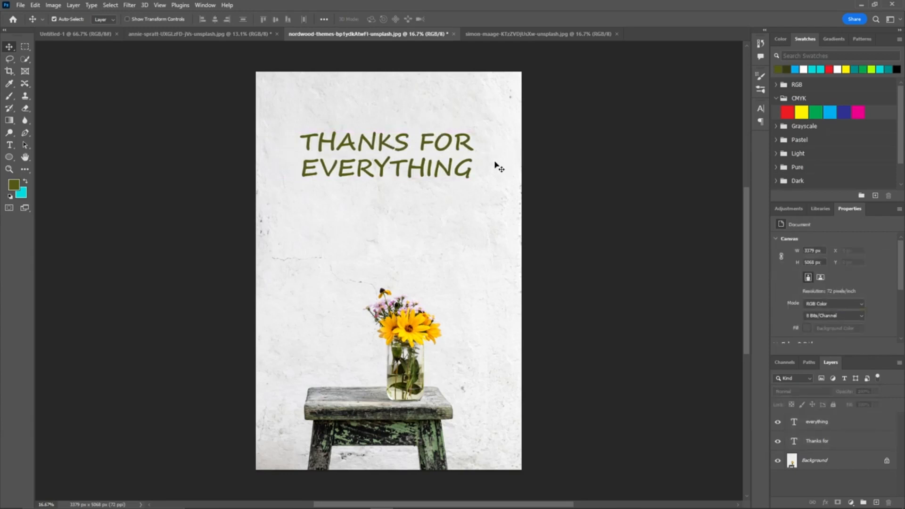
Step: Scale the EVERYTHING line down slightly
left_click(449, 174)
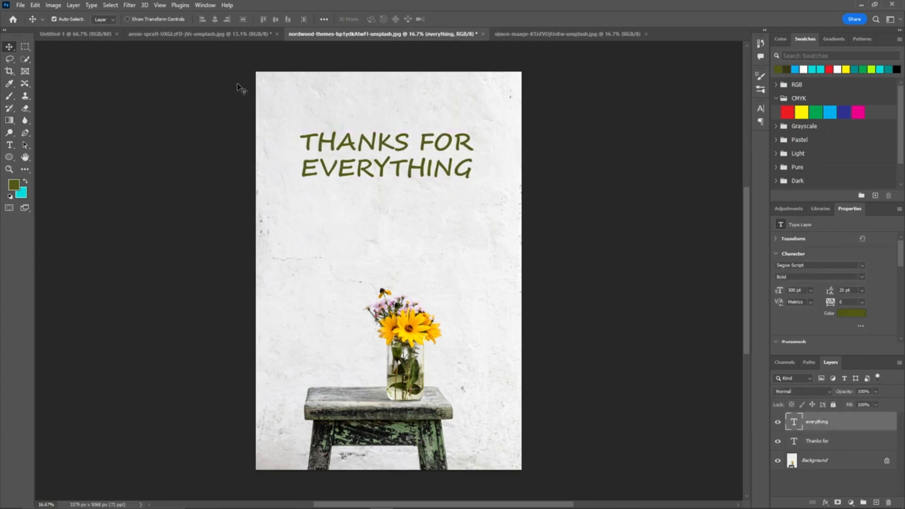
key("ctrl+t")
left_click_drag(471, 156, 456, 163)
left_click(466, 19)
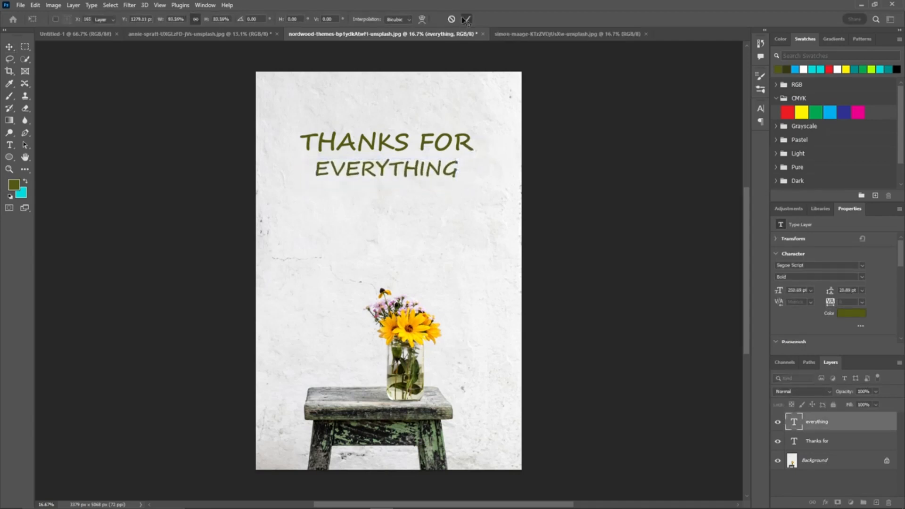
Step: Move both text lines down a little on the photo
left_click(438, 144, "shift")
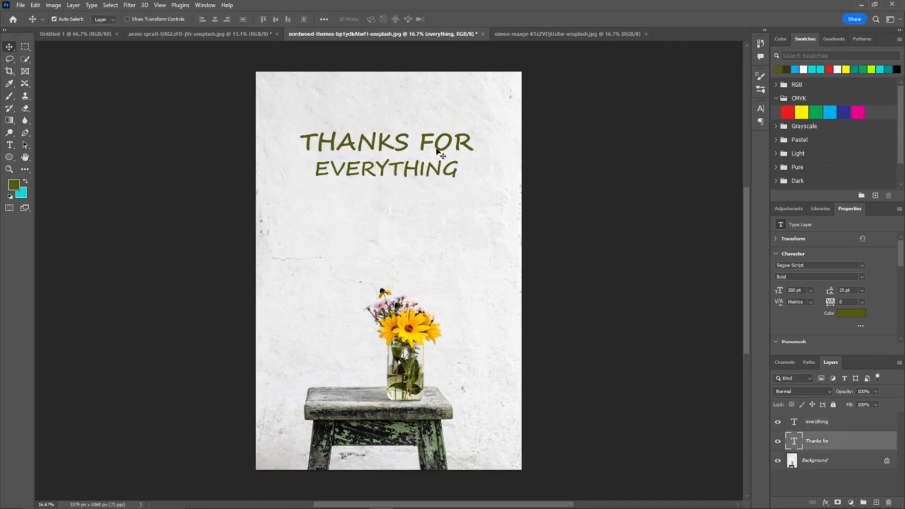
left_click_drag(438, 174, 439, 203)
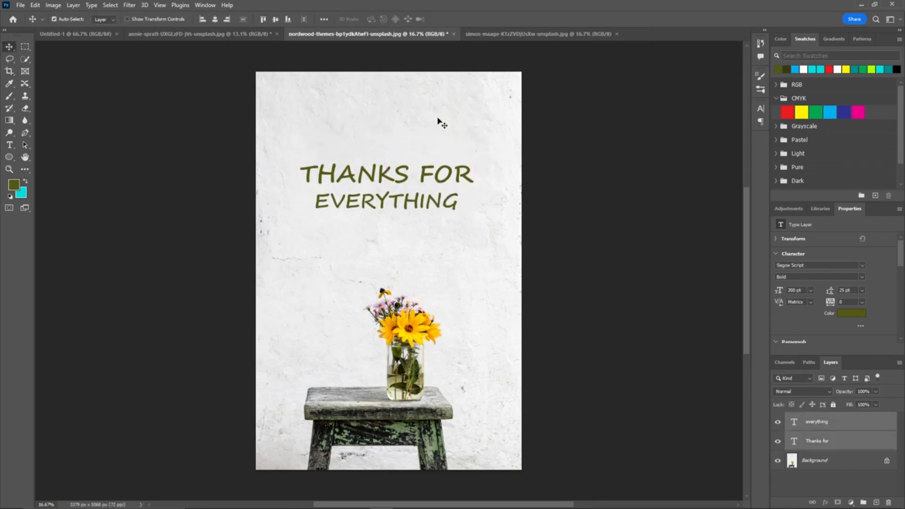
left_click(416, 87)
key("t")
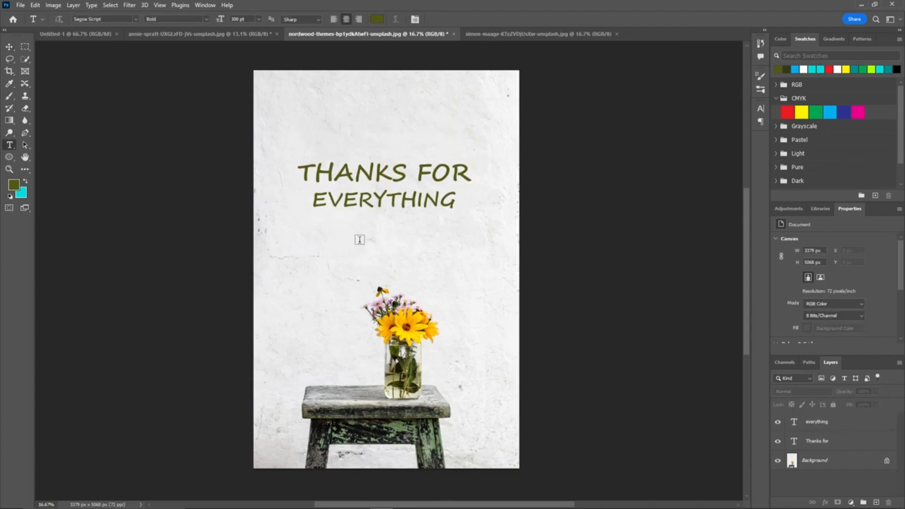
left_click_drag(427, 223, 424, 222)
left_click(409, 218)
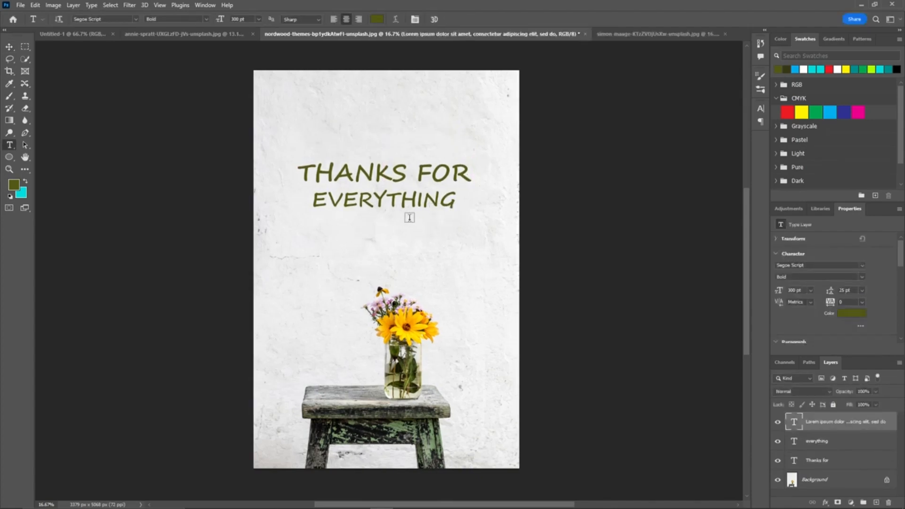
left_click(404, 230)
type("@social media")
left_click(449, 20)
key("ctrl+t")
left_click_drag(510, 211, 459, 219)
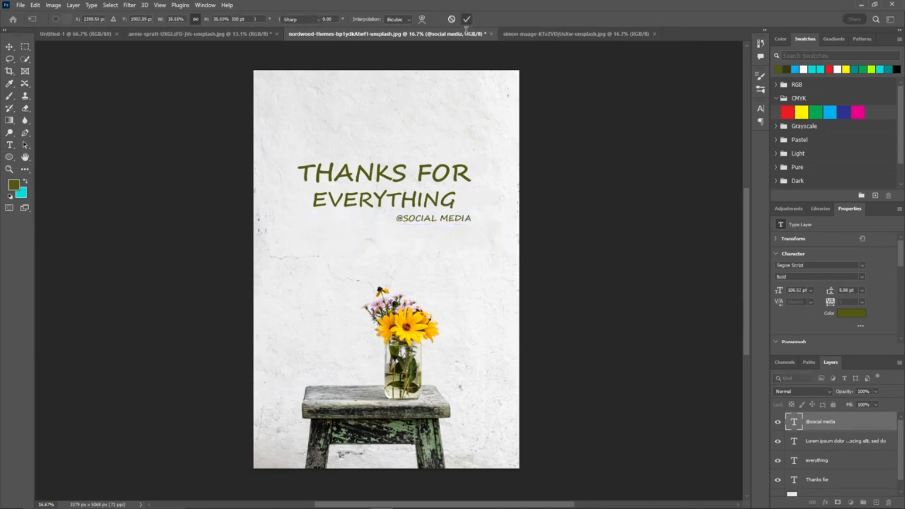
left_click(467, 20)
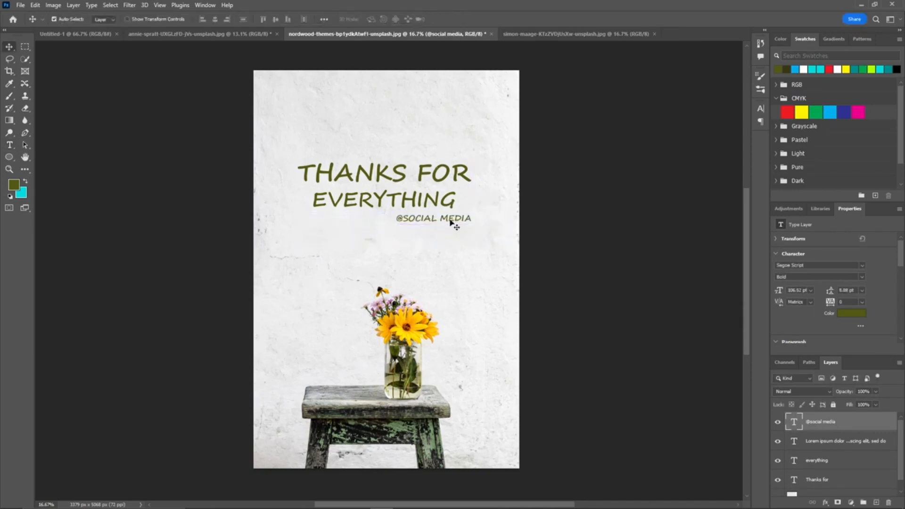
Step: Switch to the GIVE THANKS poster photo and select around the printed text with the Patch tool
left_click(574, 34)
scroll(379, 247, "up", 3)
scroll(408, 259, "down", 3)
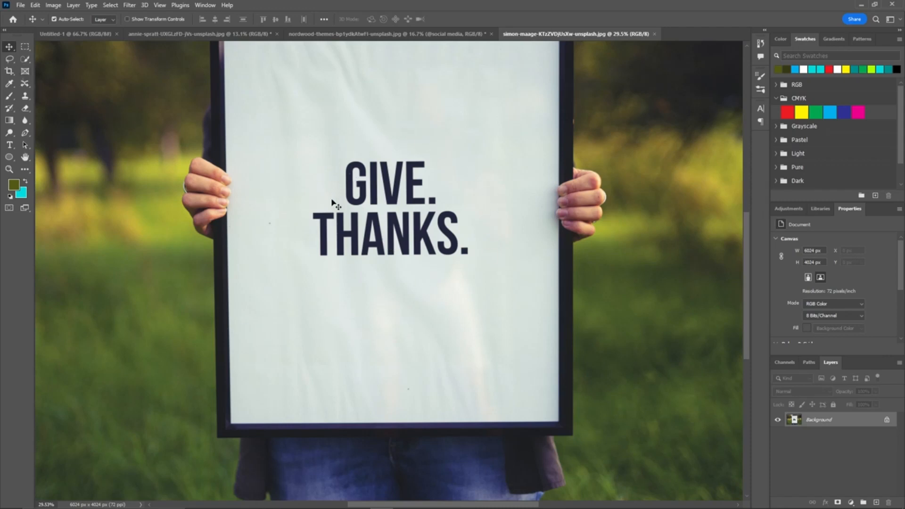
right_click(23, 84)
left_click(61, 101)
mouse_move(337, 197)
left_mouse_down()
mouse_move(427, 155)
mouse_move(448, 207)
mouse_move(469, 222)
mouse_move(462, 267)
mouse_move(337, 268)
mouse_move(306, 237)
mouse_move(313, 206)
mouse_move(337, 197)
left_mouse_up()
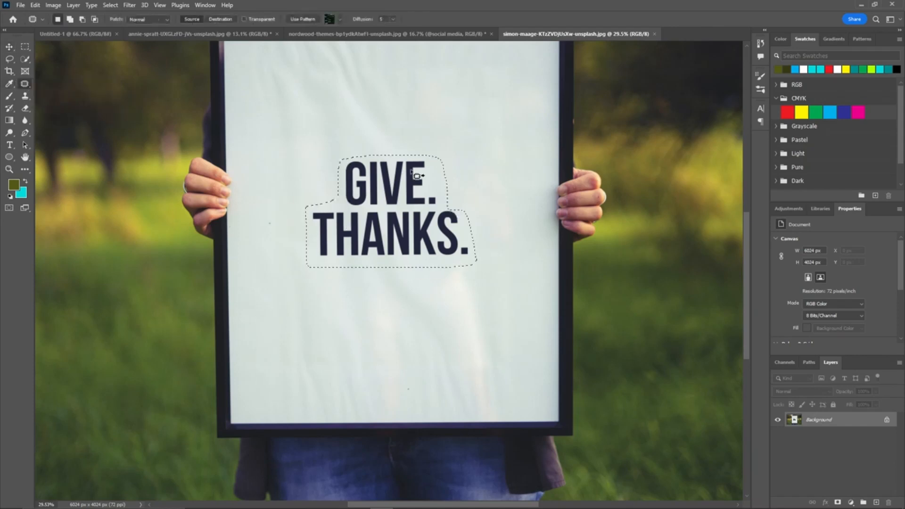
Step: Remove the selected GIVE THANKS text with Content-Aware Fill
key("m")
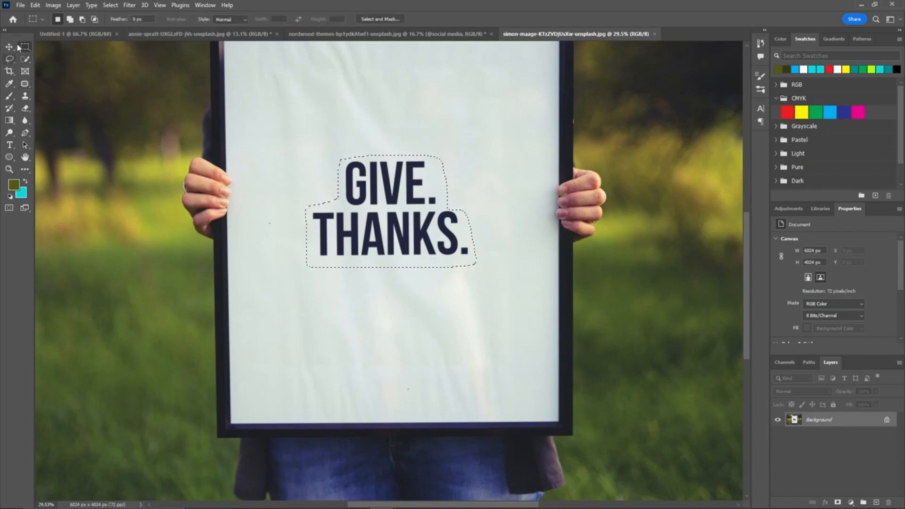
right_click(388, 222)
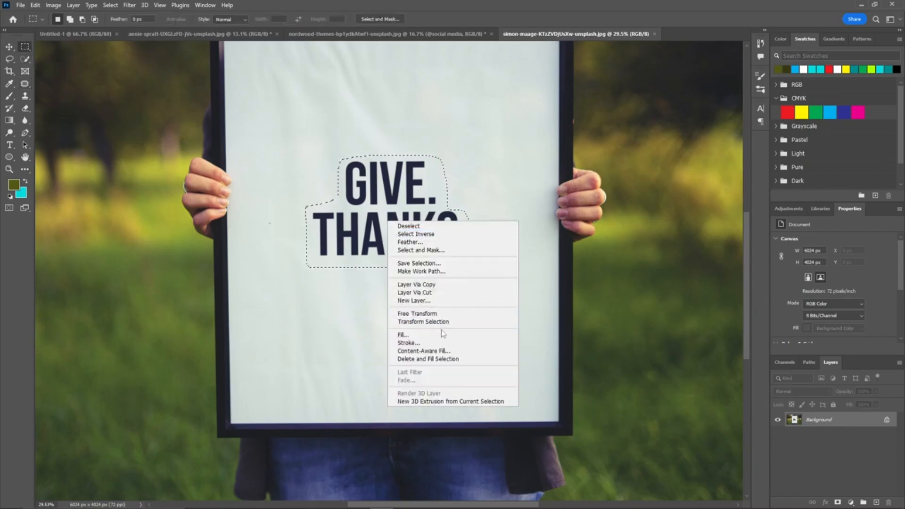
left_click(440, 350)
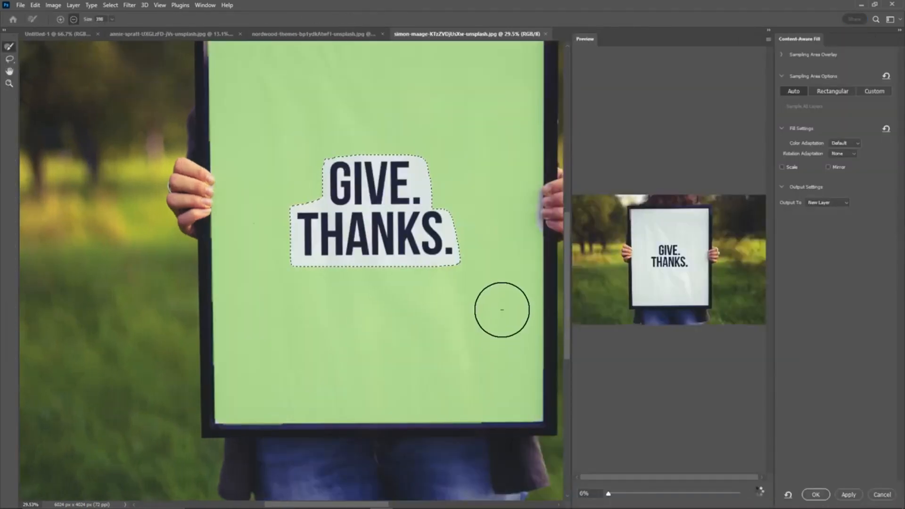
left_click(814, 494)
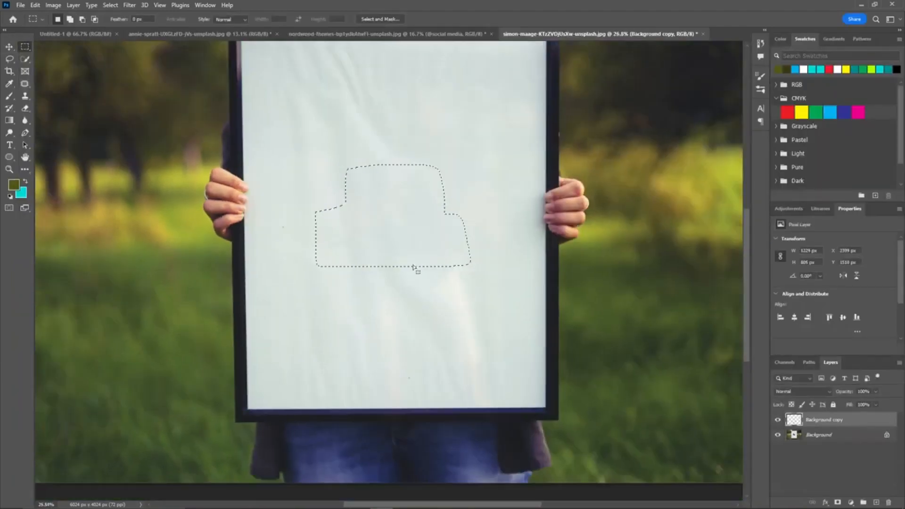
Step: Add a text line reading THANK YOU on the blank poster
scroll(418, 276, "down", 1)
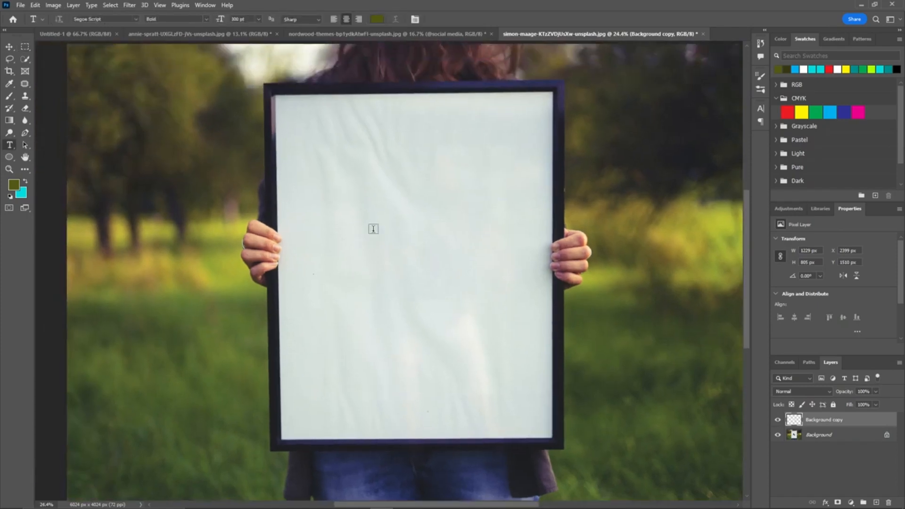
key("t")
left_click(374, 228)
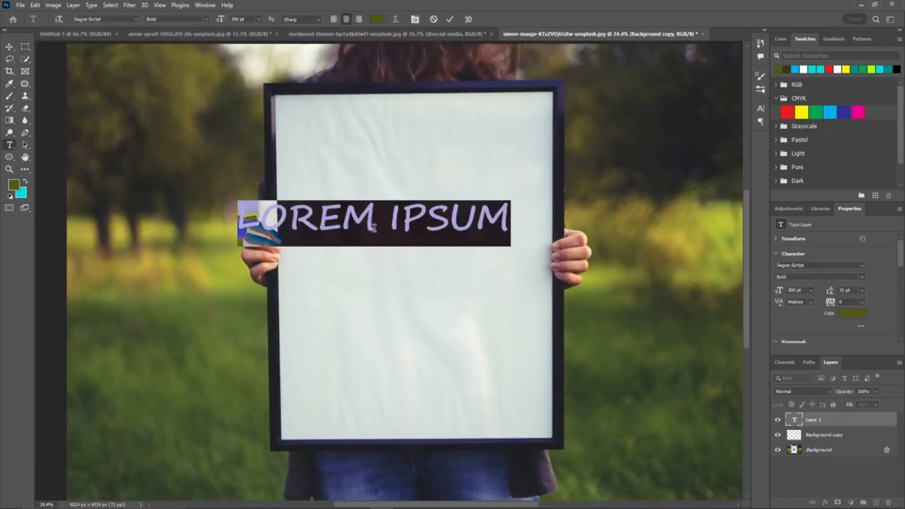
type("THA")
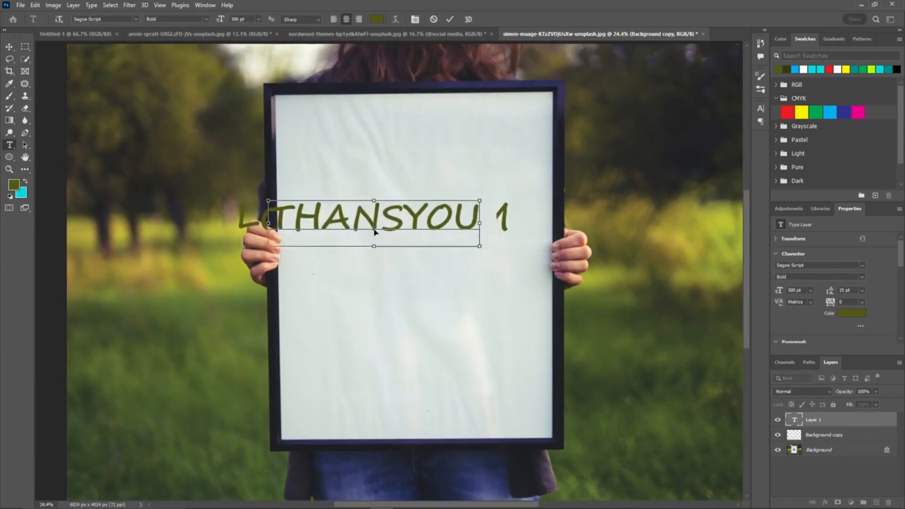
type("NK YOU")
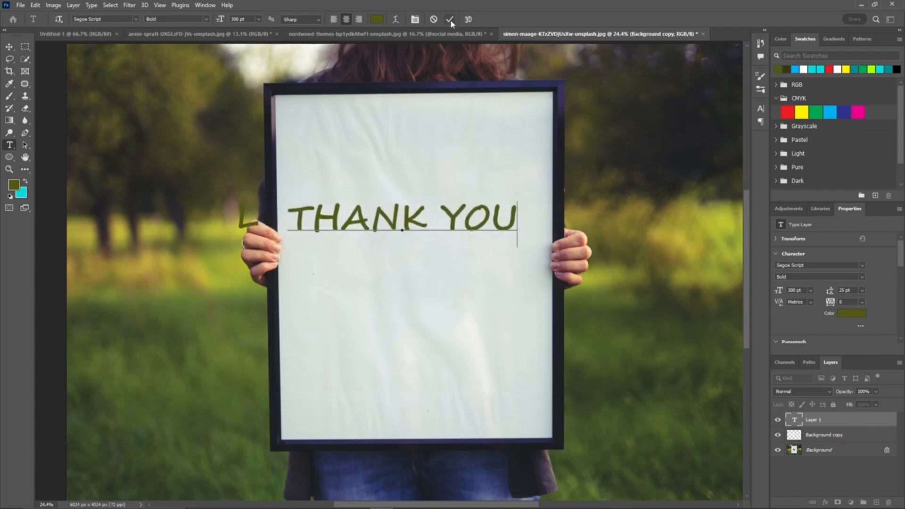
left_click(449, 19)
Step: Change the THANK YOU text's font to Memorial Lane
key("v")
double_click(400, 228)
left_click(424, 232)
key("ctrl+a")
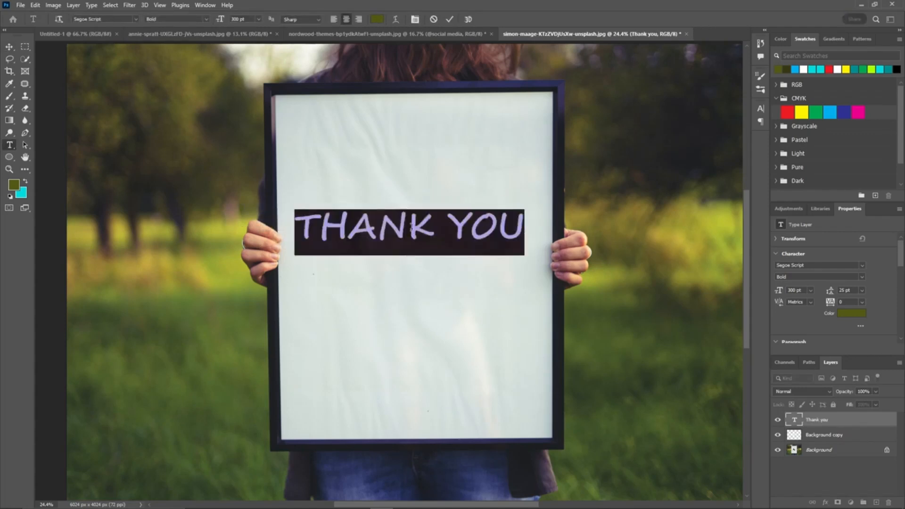
left_click(104, 19)
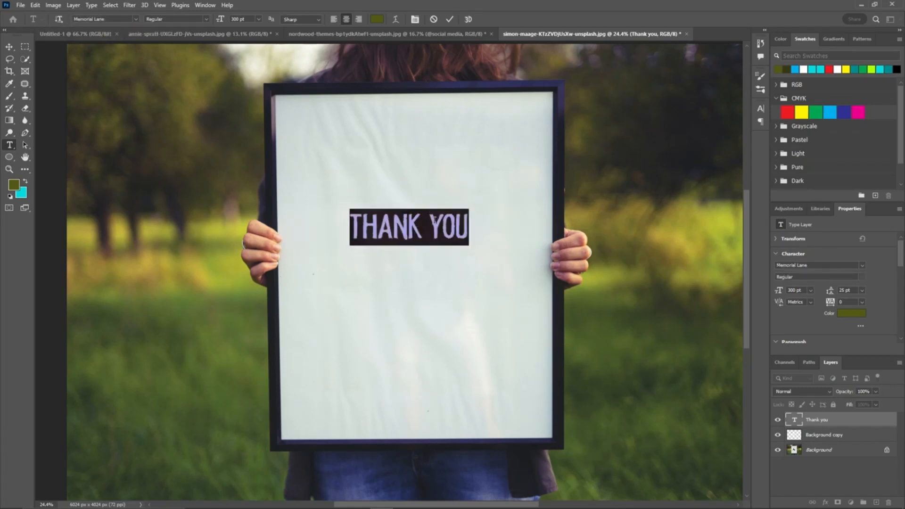
left_click(437, 226)
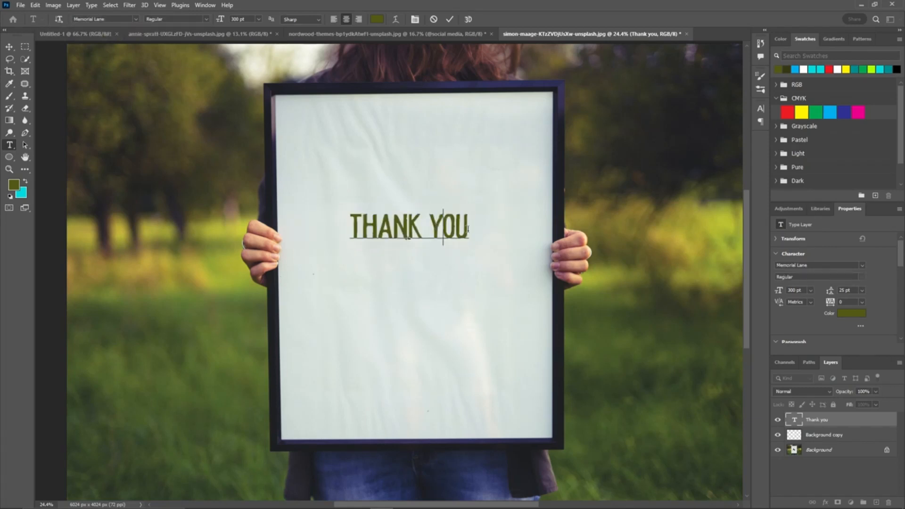
scroll(467, 240, "down", 3)
left_click(450, 19)
Step: Add a second text line reading FOR JOINING below THANK YOU
left_click(402, 262)
type("for ")
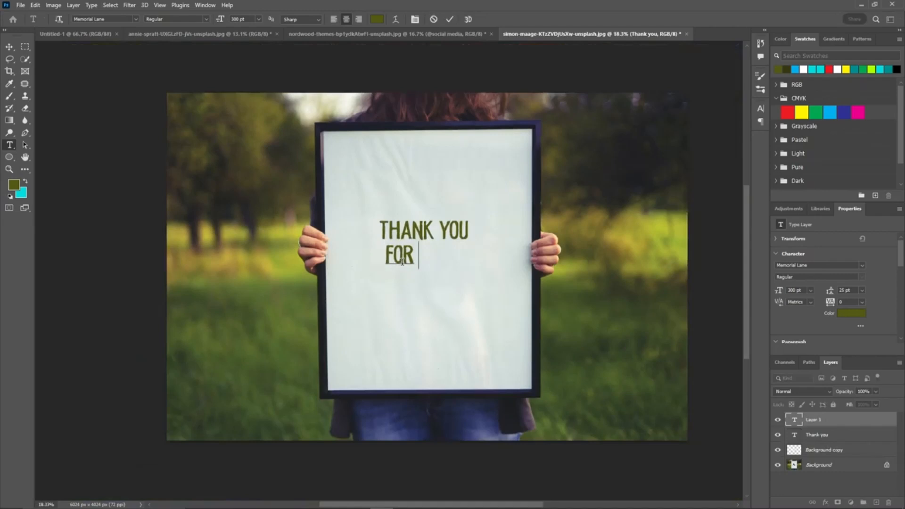
type("joining")
left_click(449, 20)
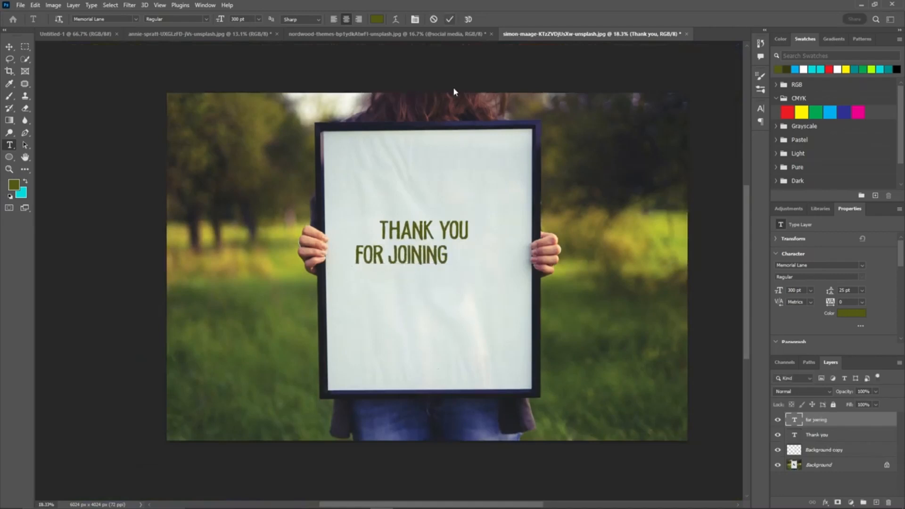
Step: Center-align the THANK YOU and FOR JOINING lines with each other and nudge them slightly right
key("v")
left_click(422, 237, "shift")
left_click(215, 19)
mouse_move(415, 235)
left_mouse_down()
mouse_move(427, 229)
mouse_move(429, 237)
left_mouse_up()
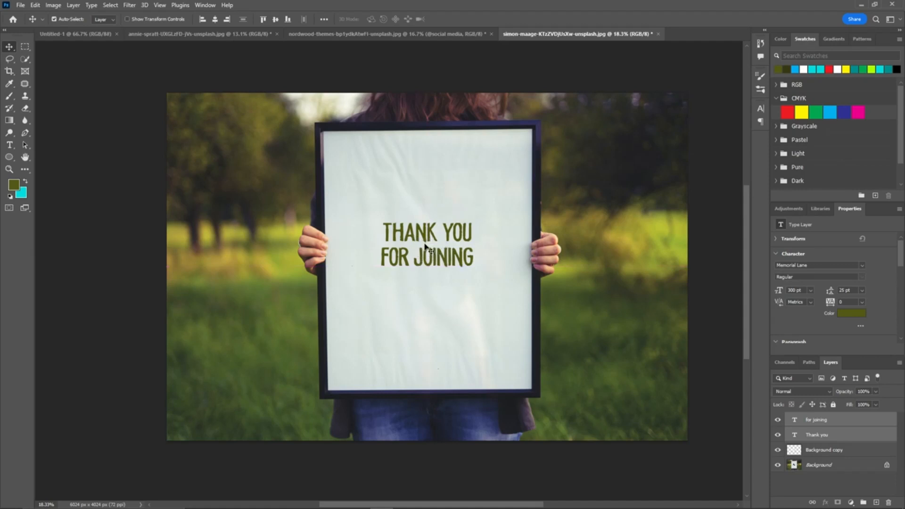
Step: Sample the poster frame's dark navy colour and fill both text lines with it
left_click(371, 234)
left_click(9, 83)
left_click(533, 132)
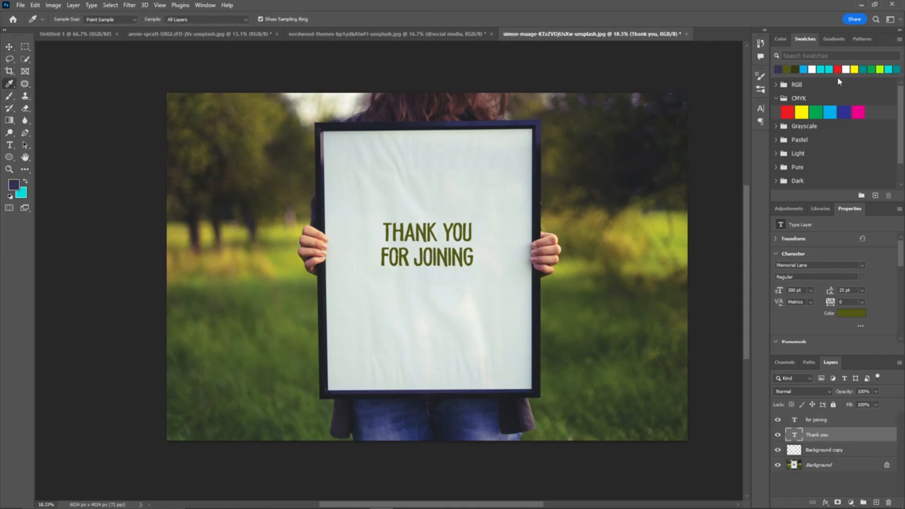
key("alt+BackSpace")
left_click(465, 264, "ctrl")
key("alt+BackSpace")
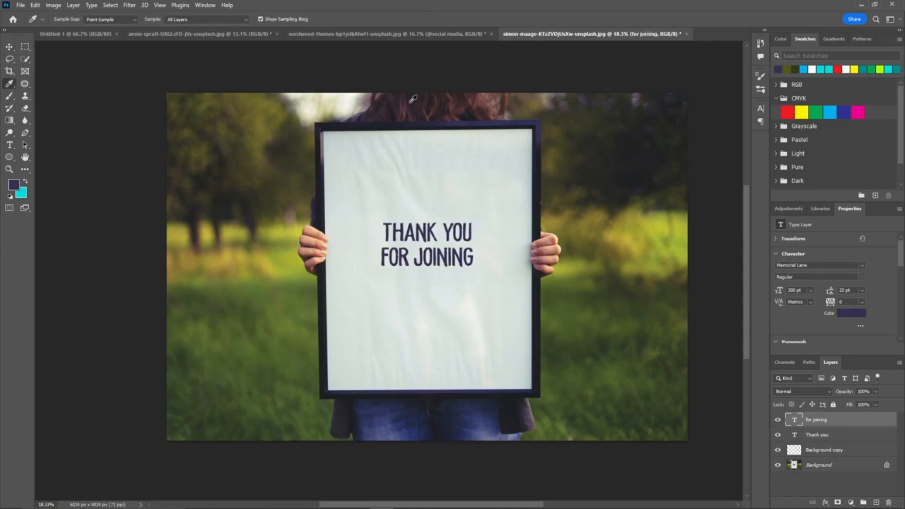
key("t")
left_click(400, 300)
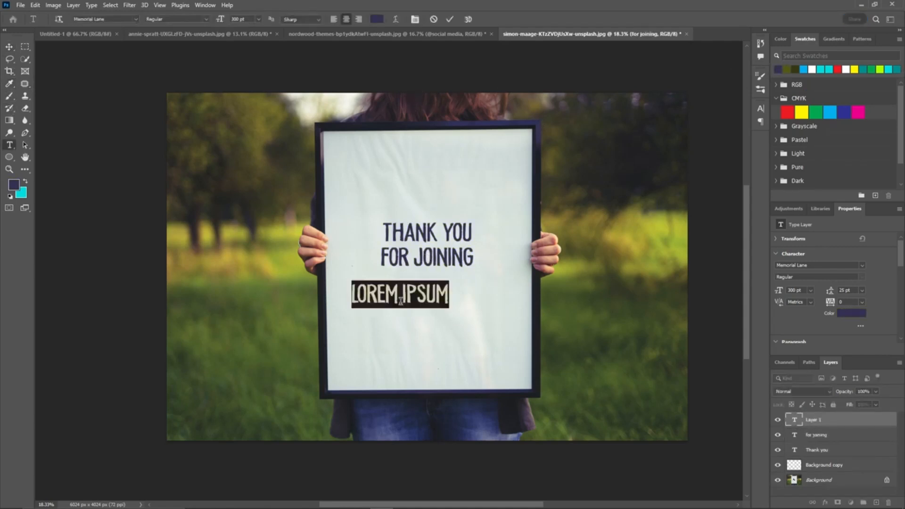
type("@")
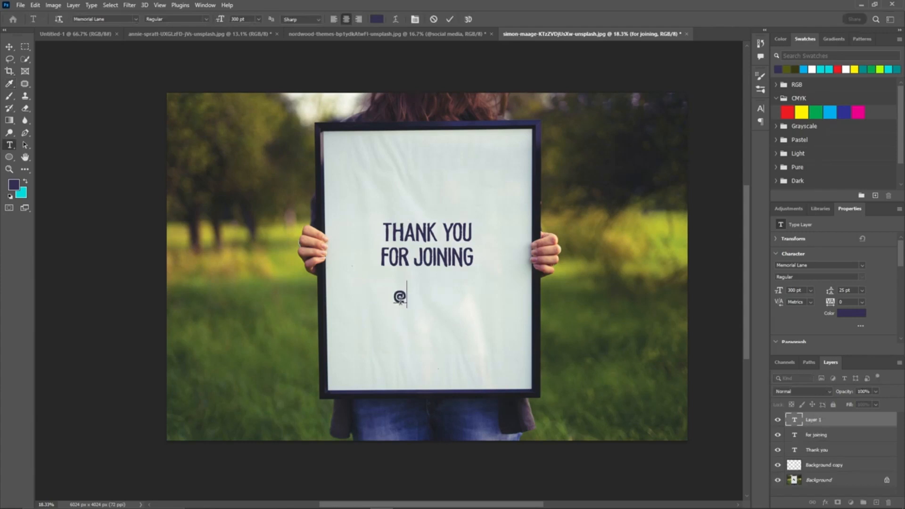
type("SOCIAL MEDIA")
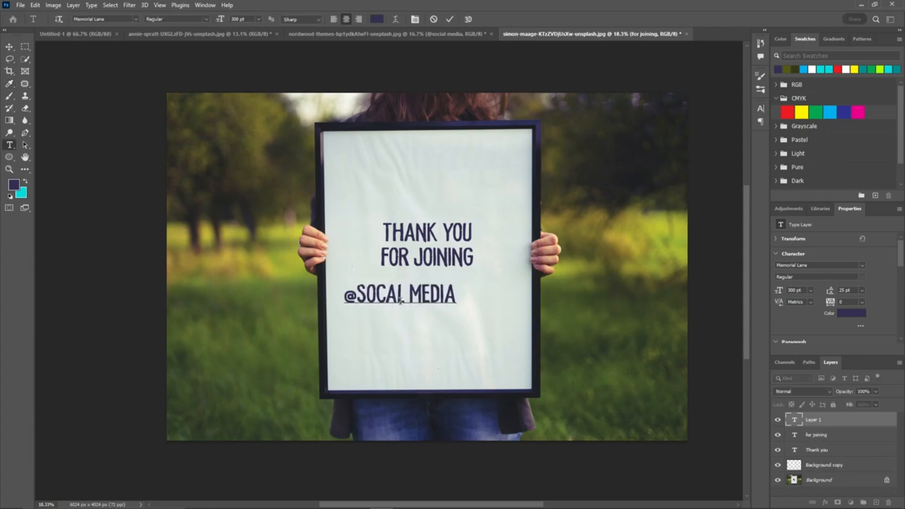
left_click_drag(458, 279, 436, 373)
left_click_drag(448, 333, 477, 239)
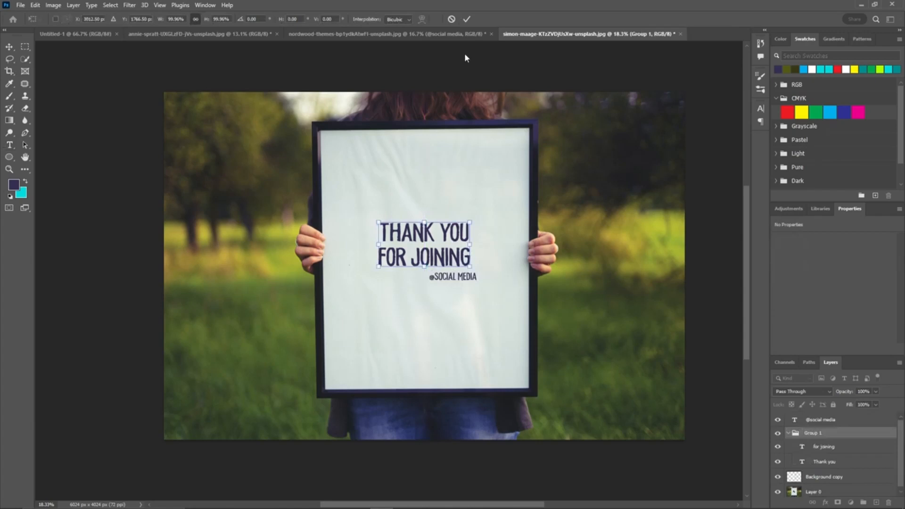
left_click(467, 19)
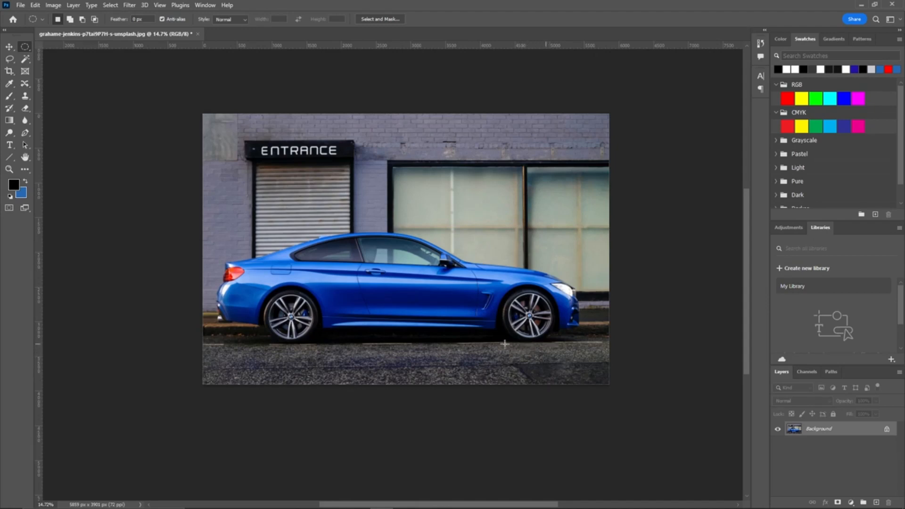
Step: Switch to the car photo, duplicate its background layer twice, and lock the middle copy
left_click_drag(823, 431, 872, 501)
left_click_drag(824, 428, 876, 502)
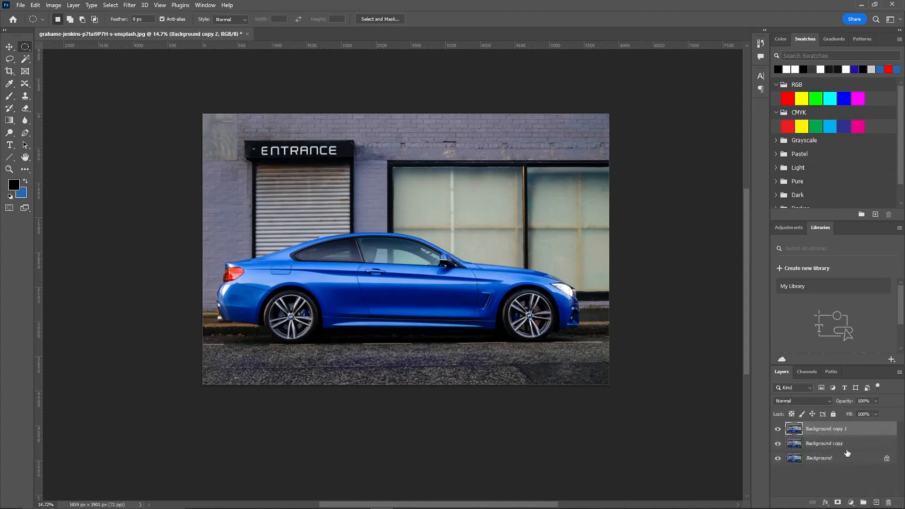
left_click(838, 442)
left_click(833, 415)
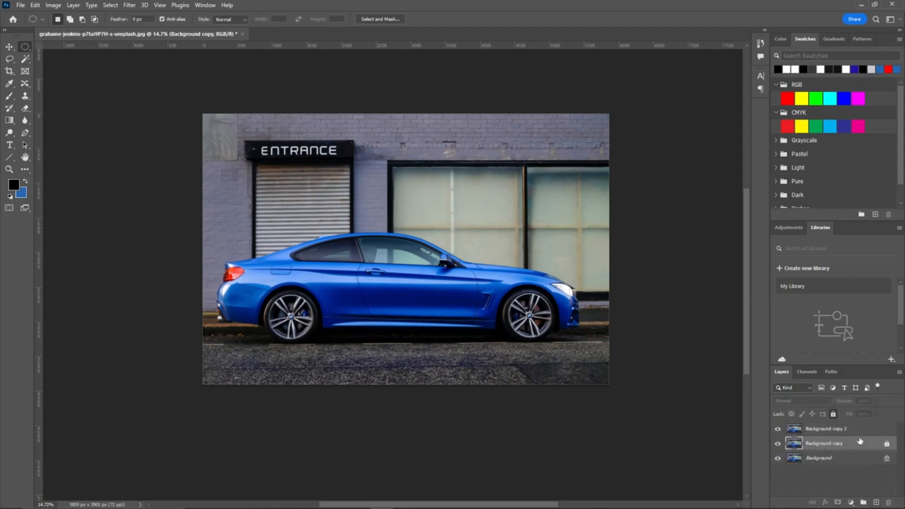
left_click(841, 431)
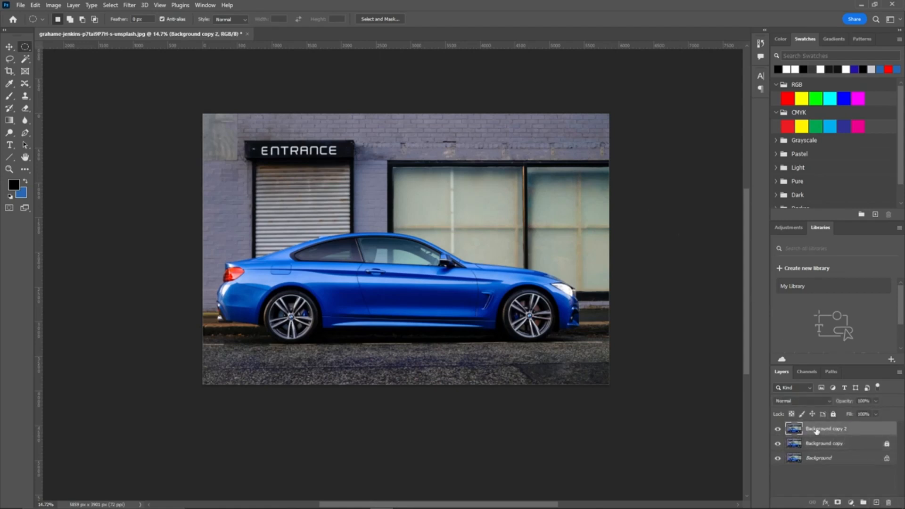
Step: Apply a Spin Blur with an 18° blur angle centred on both car wheels to the top copy
left_click(134, 8)
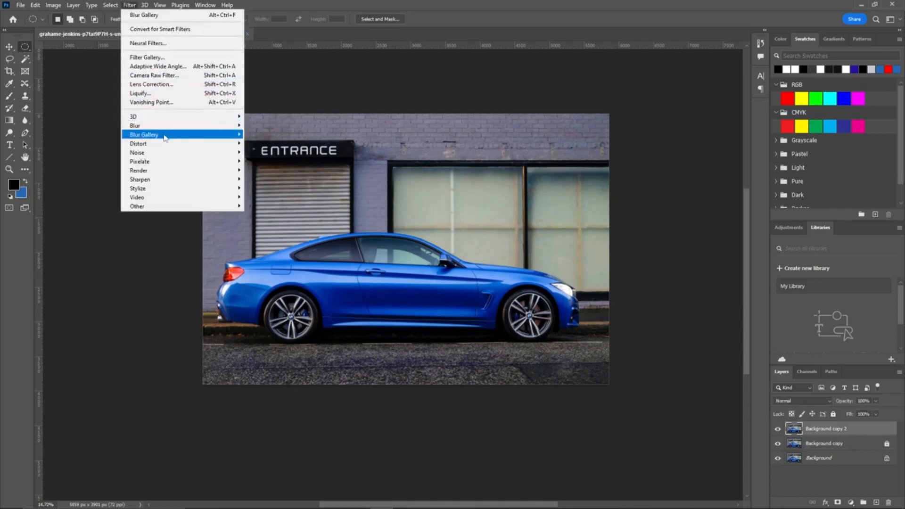
mouse_move(165, 138)
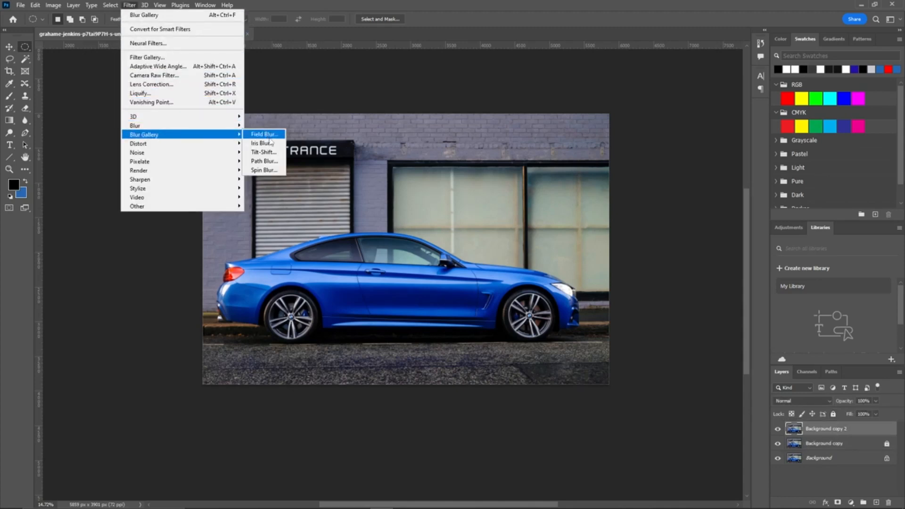
left_click(264, 170)
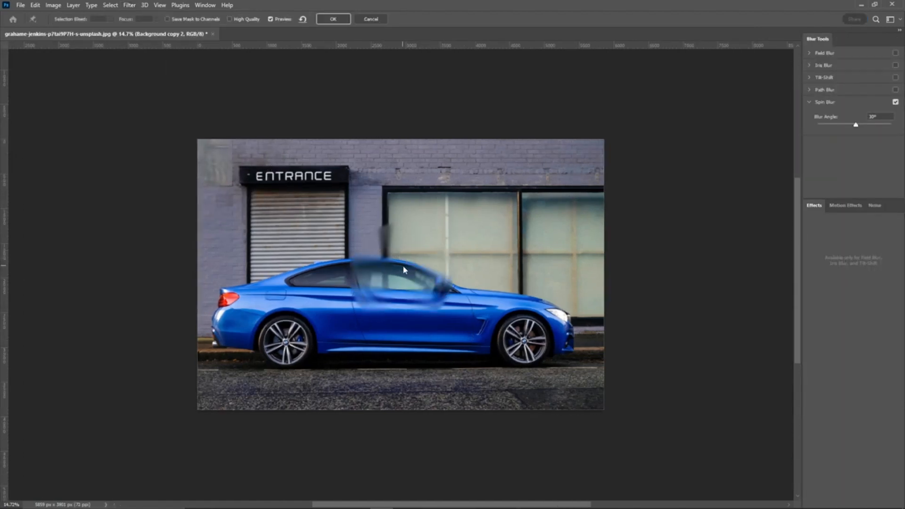
key("Delete")
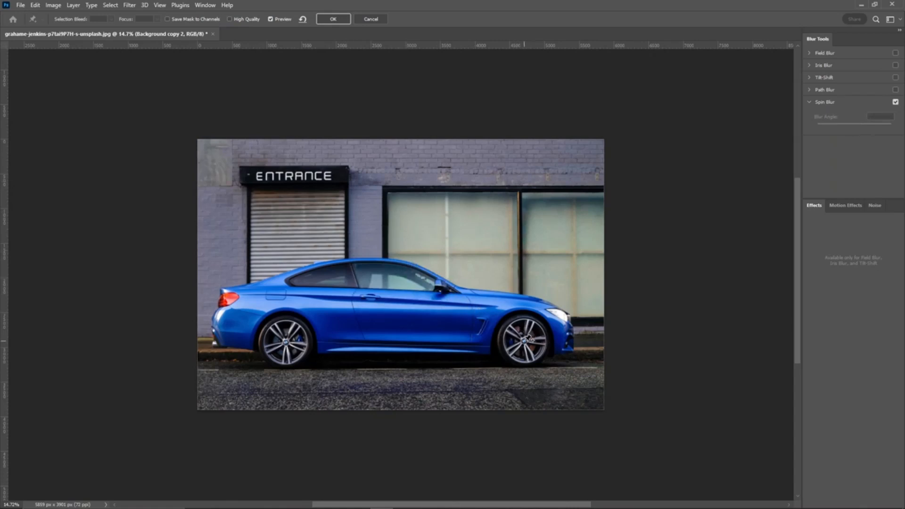
left_click(528, 338)
left_click(286, 341)
left_click_drag(879, 118, 834, 120)
type("18")
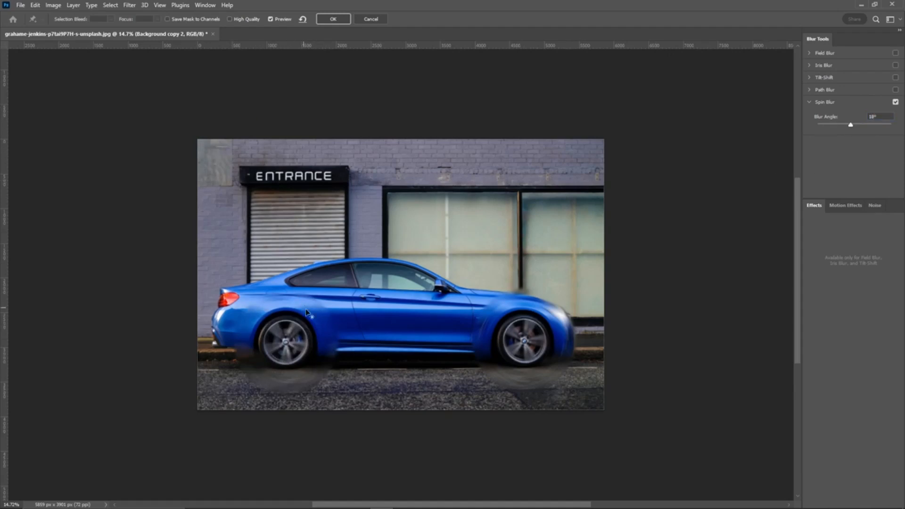
left_click(326, 19)
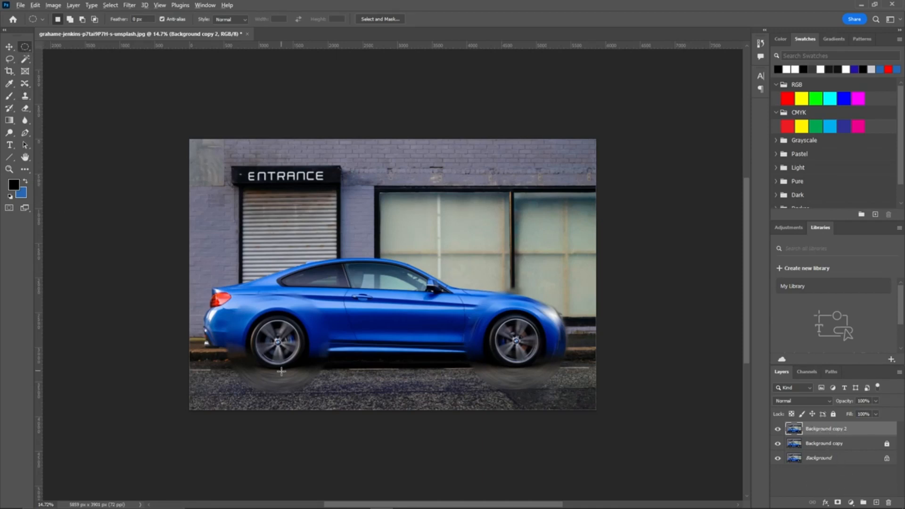
Step: Draw an elliptical selection around the rear wheel
scroll(276, 346, "up", 6)
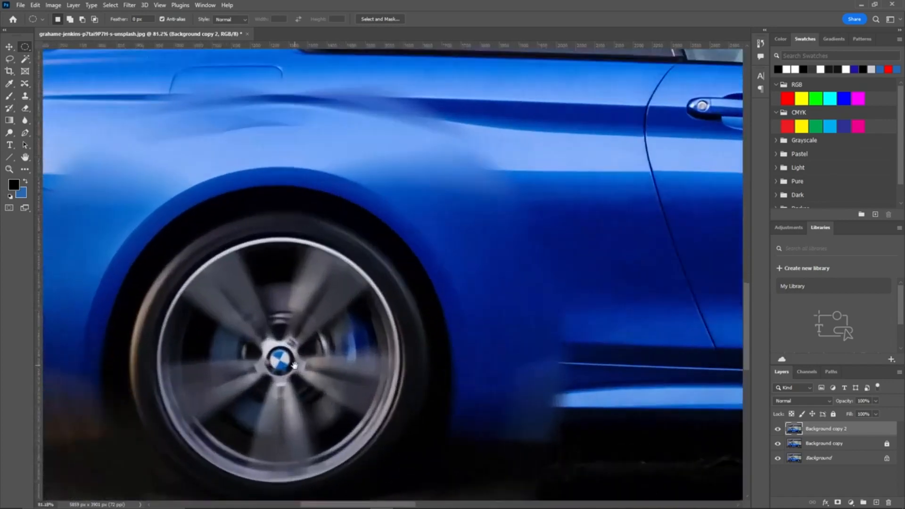
left_click_drag(294, 366, 302, 290)
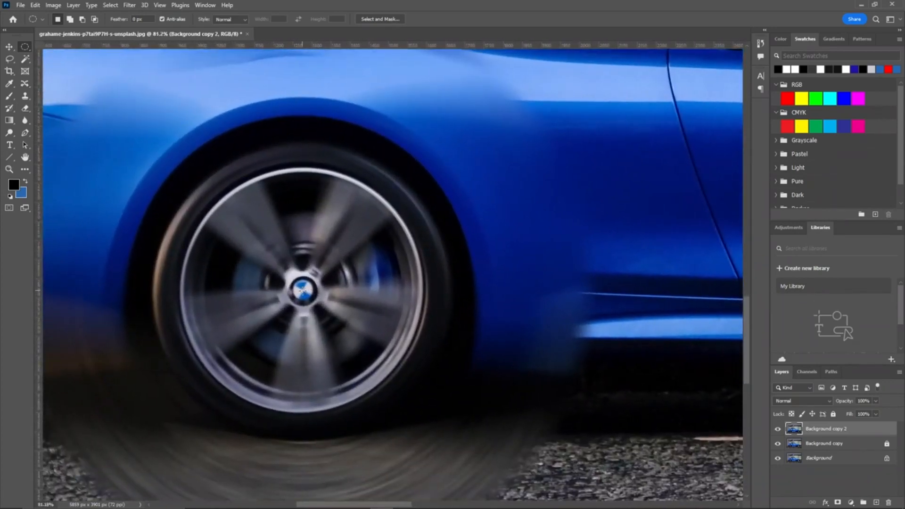
left_click_drag(302, 289, 522, 437)
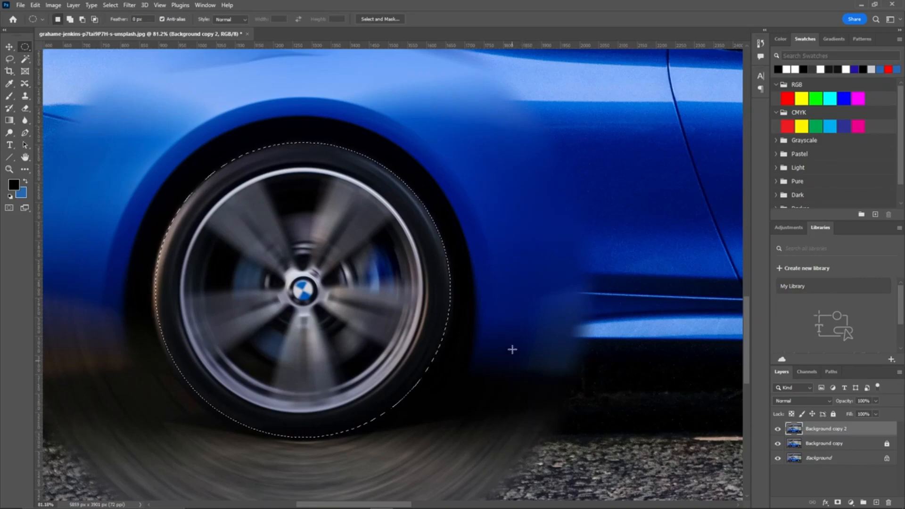
Step: Add an elliptical selection around the front wheel
scroll(510, 349, "down", 5)
left_click_drag(547, 337, 128, 301)
scroll(395, 291, "up", 5)
scroll(397, 290, "up", 2)
left_click_drag(425, 285, 890, 235)
mouse_move(415, 282)
left_mouse_down()
mouse_move(686, 457)
mouse_move(679, 454)
left_mouse_up()
scroll(495, 273, "down", 8)
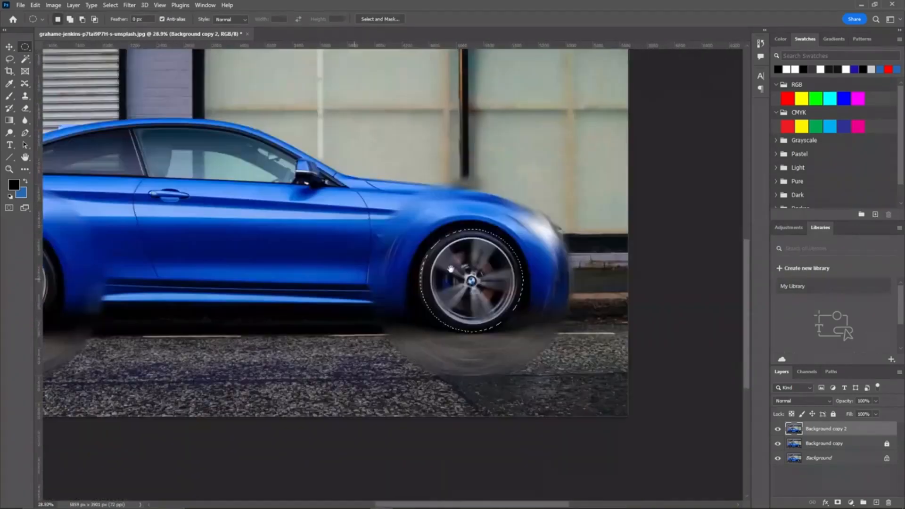
left_click_drag(451, 269, 626, 263)
scroll(636, 267, "up", 8)
left_click_drag(721, 262, 480, 270)
left_click_drag(408, 286, 467, 331)
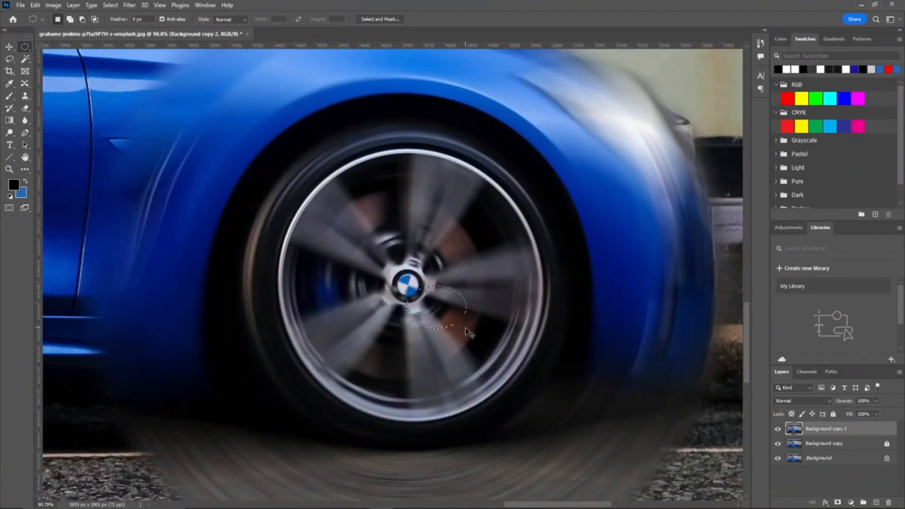
left_click_drag(408, 285, 582, 447)
scroll(452, 332, "down", 6)
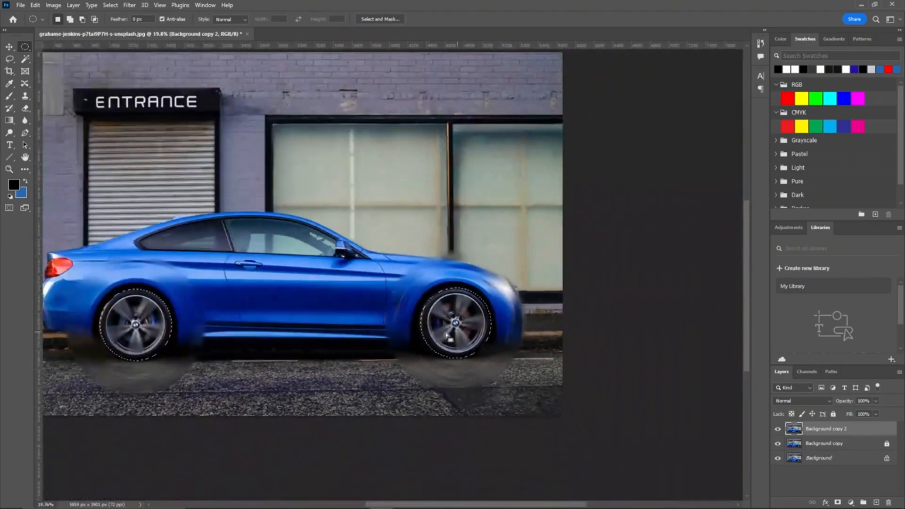
left_click_drag(330, 307, 416, 307)
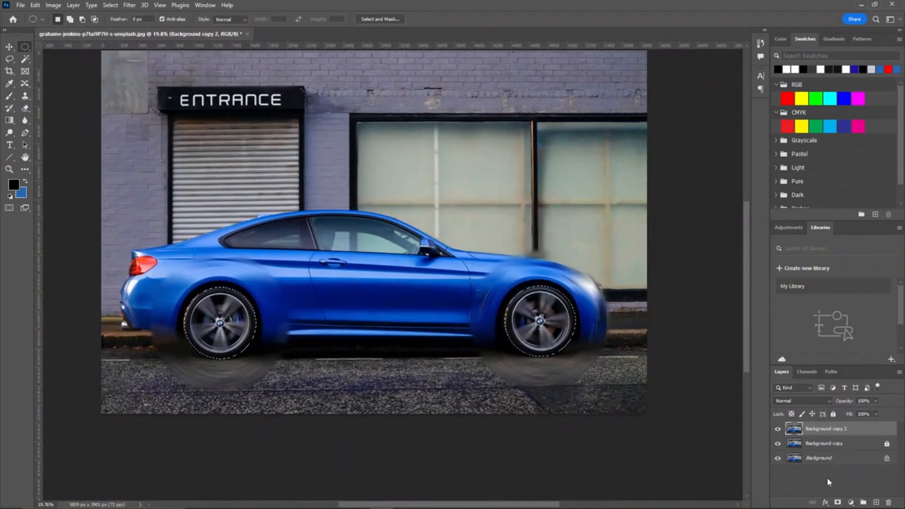
Step: Add a layer mask to the spin-blurred layer from the wheel selection
left_click(839, 503)
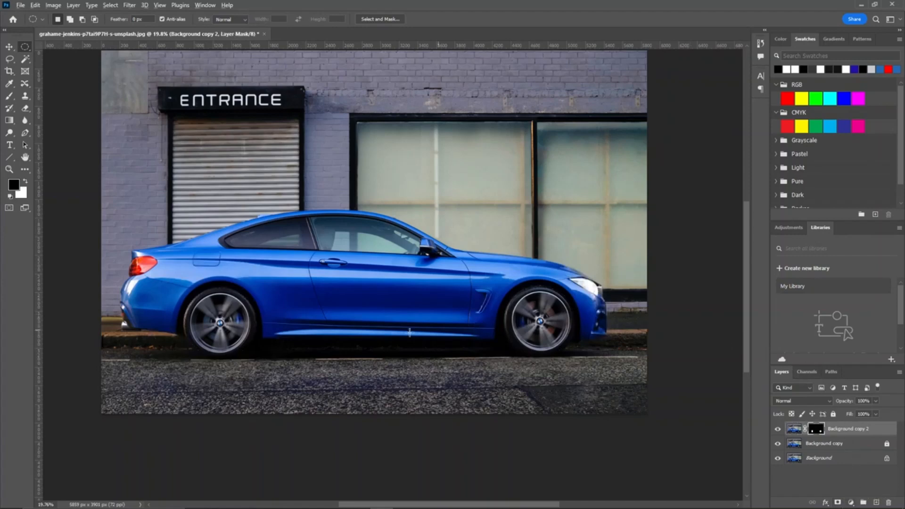
scroll(197, 367, "up", 6)
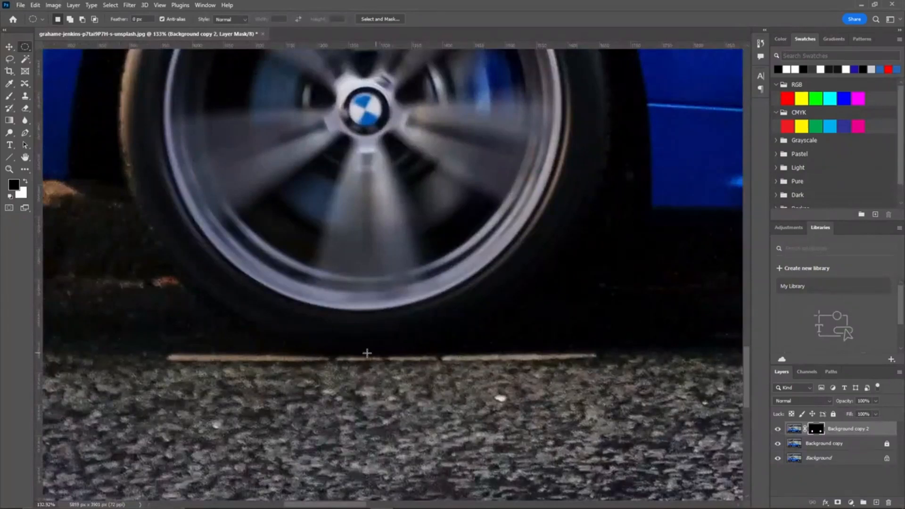
left_click_drag(485, 199, 552, 430)
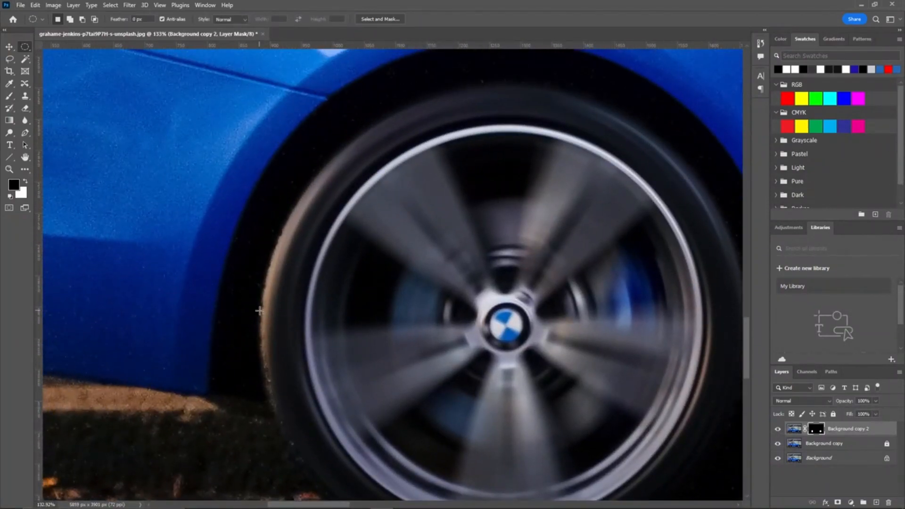
left_click(9, 97)
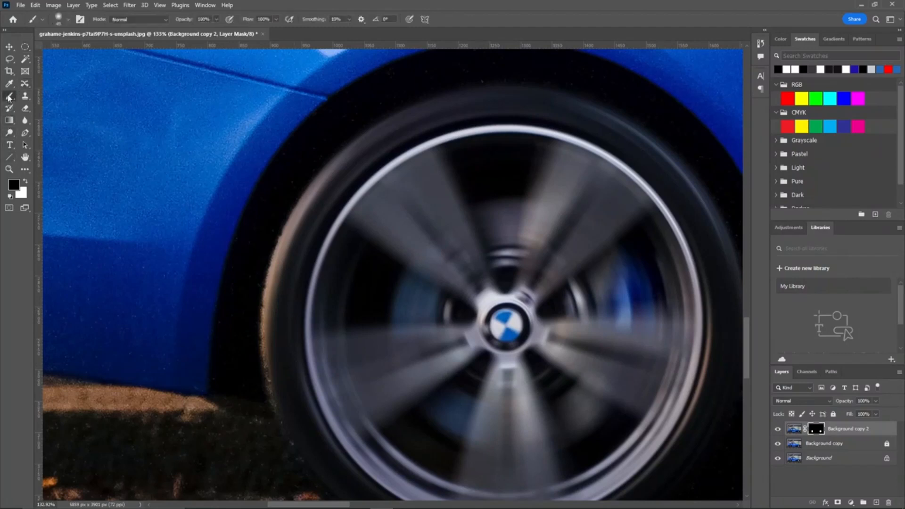
Step: Set the brush flow to 23% and paint white on the layer mask to reveal the blur along the wheel's edges
left_click_drag(252, 21, 210, 26)
key("x")
left_click_drag(408, 251, 262, 225)
left_click_drag(394, 230, 306, 127)
left_click_drag(659, 158, 256, 153)
left_click_drag(628, 157, 236, 158)
left_click_drag(659, 160, 240, 170)
left_click_drag(497, 142, 299, 277)
Step: Refine the mask around the tyre edge and wheel arch with further low-flow white brush strokes
scroll(292, 278, "up", 5)
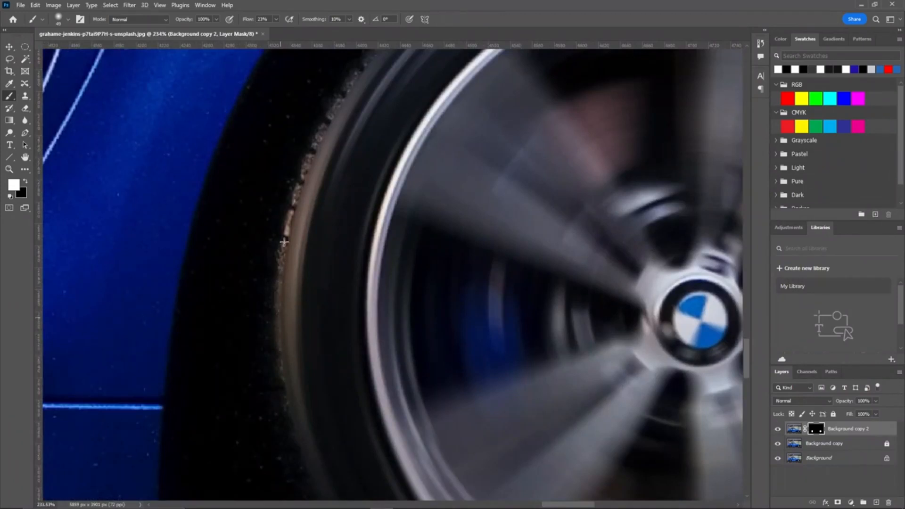
scroll(297, 248, "up", 3)
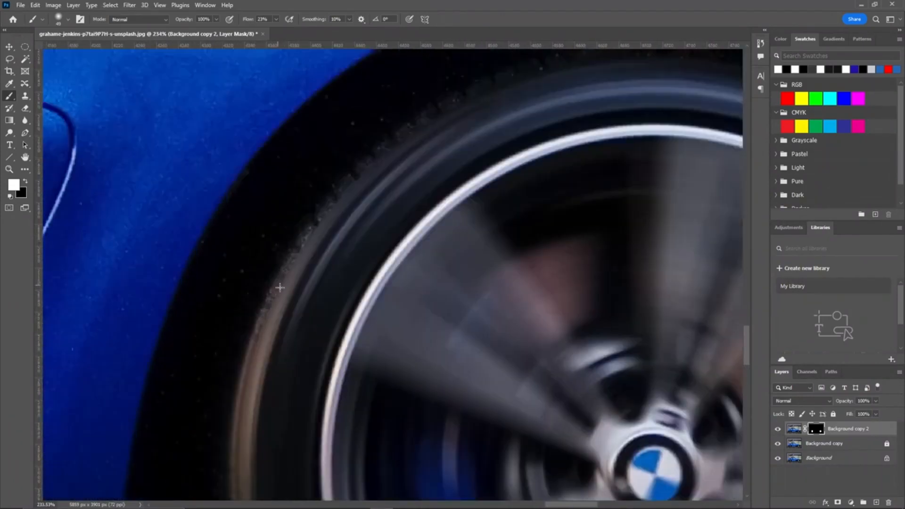
left_click_drag(495, 90, 409, 215)
left_click_drag(669, 189, 406, 197)
left_click_drag(532, 439, 370, 136)
left_click_drag(495, 419, 359, 162)
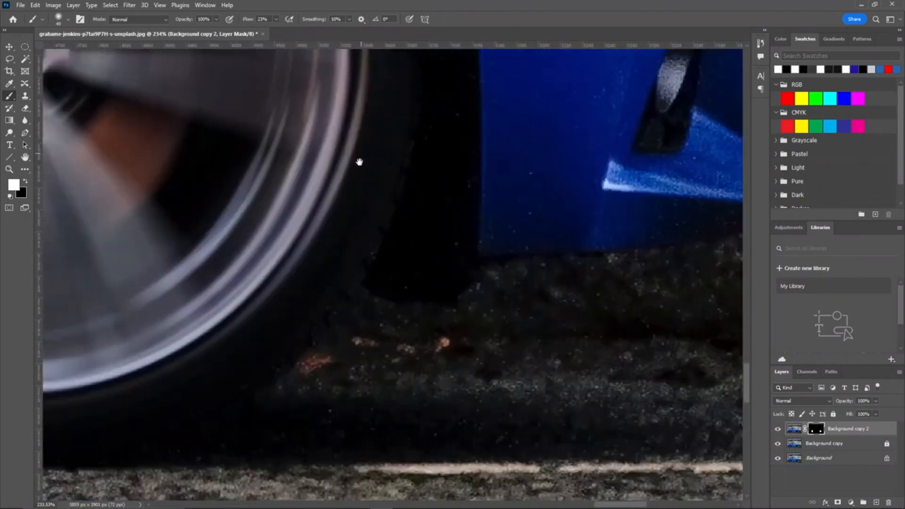
scroll(189, 410, "down", 5)
scroll(307, 288, "up", 8)
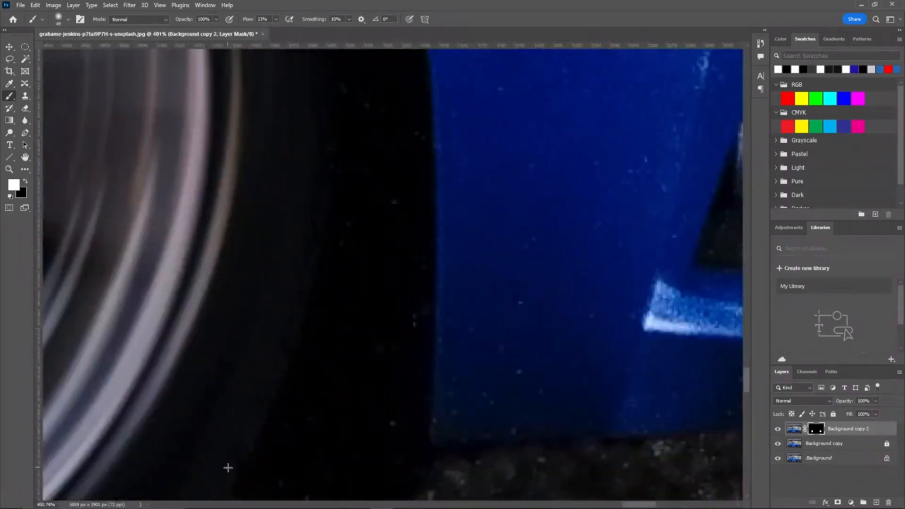
left_click_drag(229, 469, 287, 302)
scroll(279, 323, "down", 4)
scroll(279, 322, "down", 8)
scroll(305, 323, "up", 10)
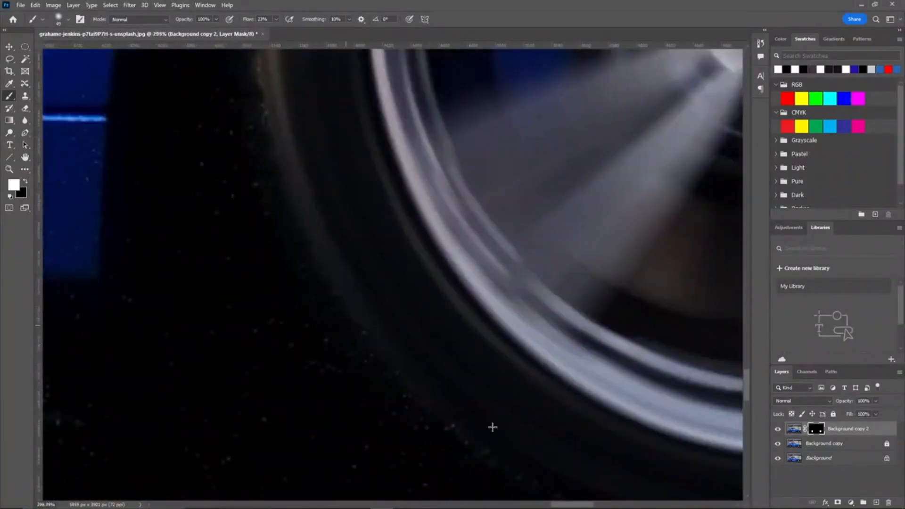
scroll(331, 289, "down", 10)
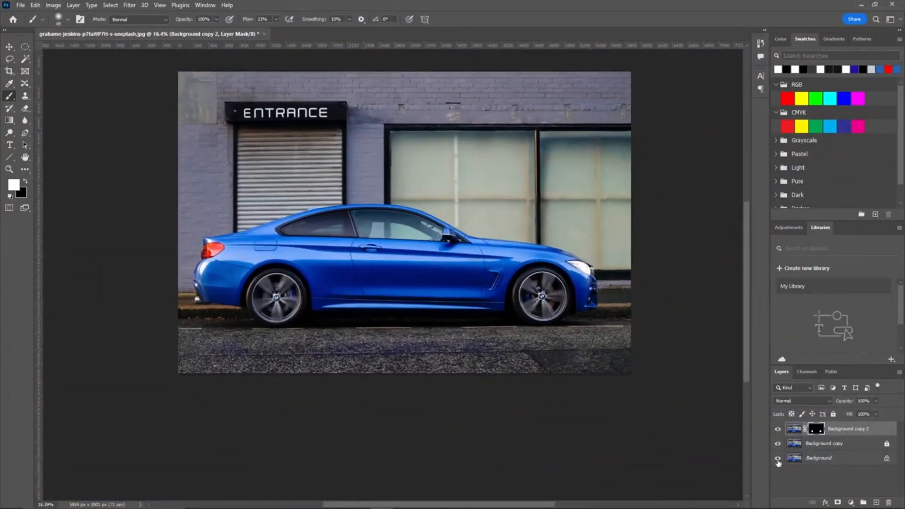
Step: Compare the spin-blurred wheels with the original by toggling layer visibility off and on
left_click(778, 461, "alt")
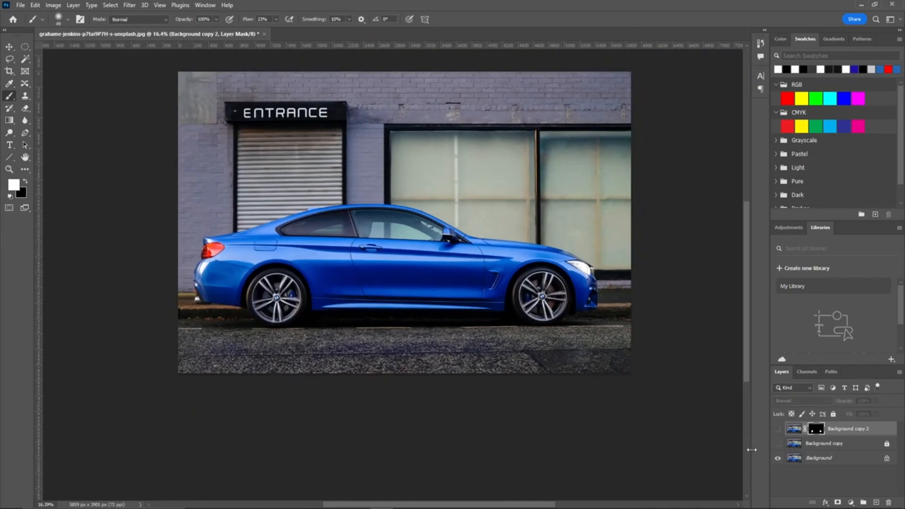
left_click(777, 461, "alt")
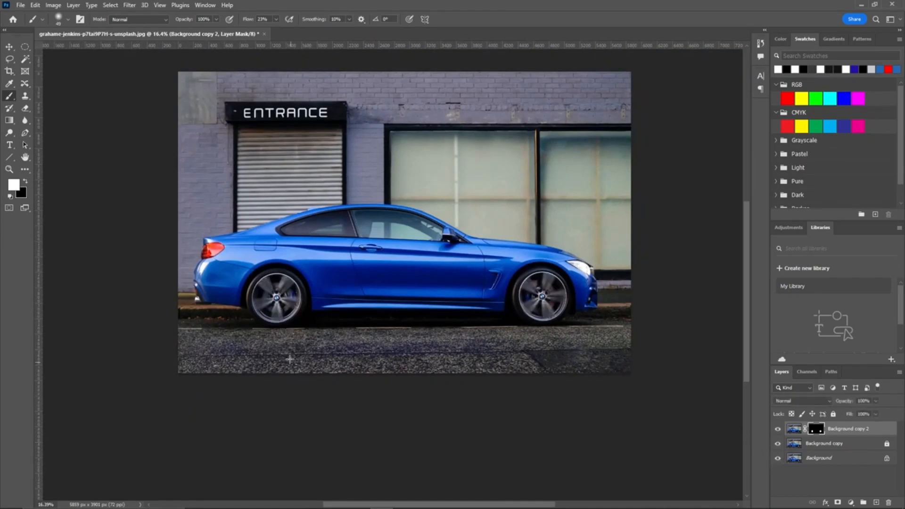
Step: Try to save the image with Save As and close the cloud-document dialog
left_click(19, 6)
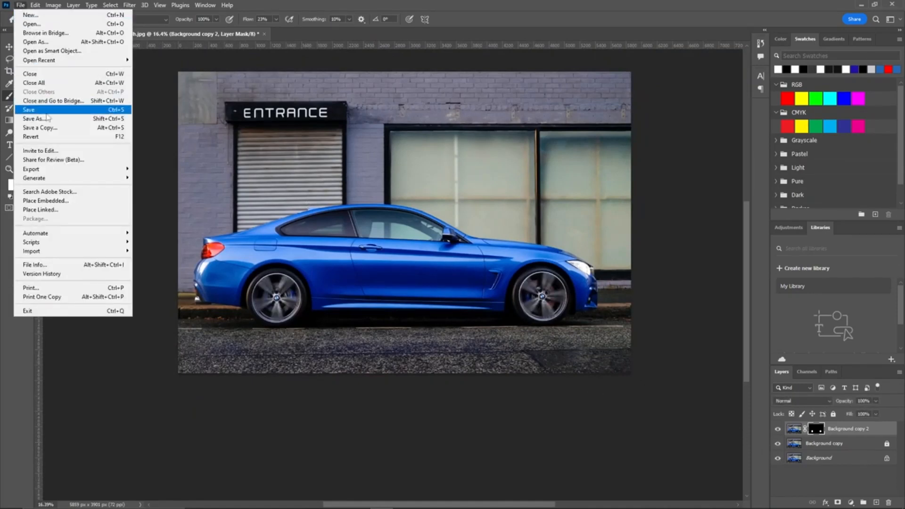
left_click(26, 119)
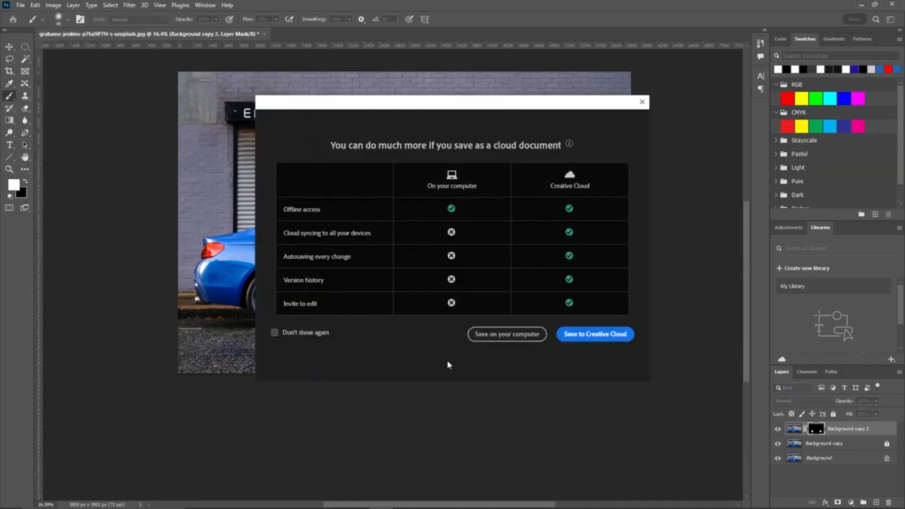
left_click(641, 102)
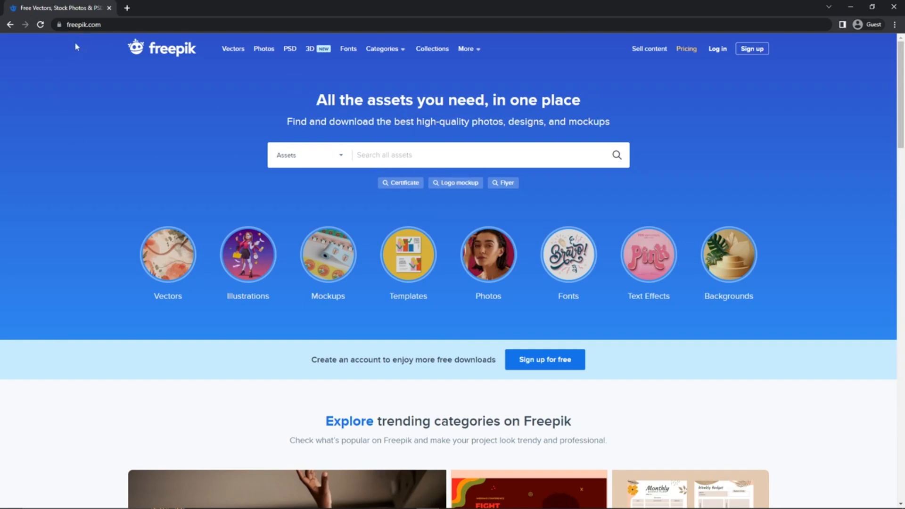
Step: In the browser, search Freepik for luxury business card
left_click(398, 158)
type("luxury business card")
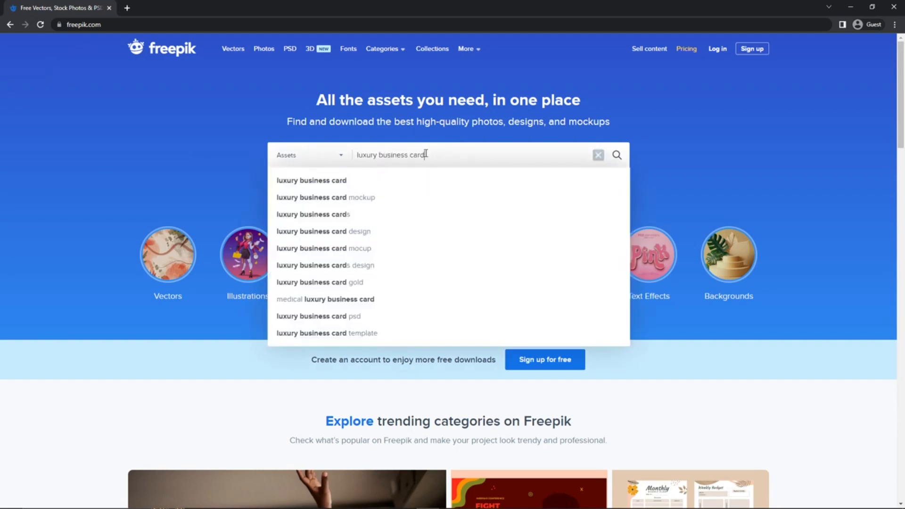
key("Return")
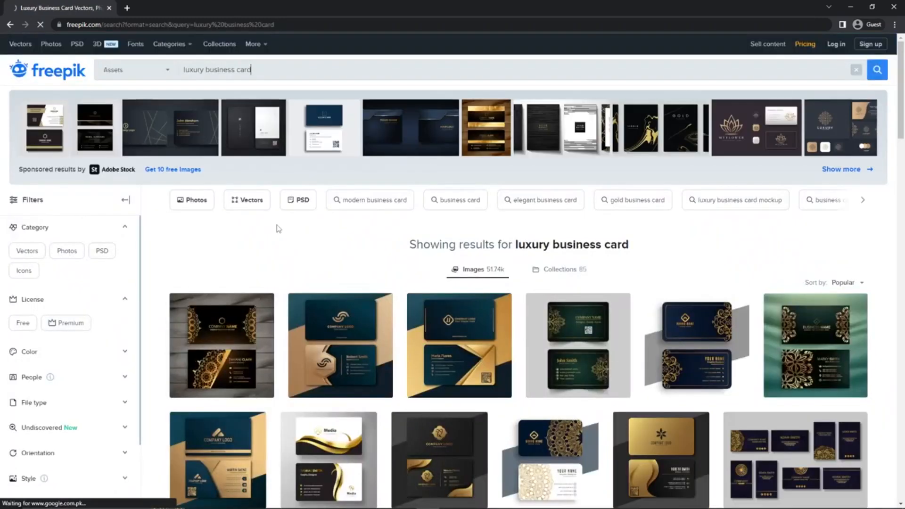
Step: Filter the search results to PSD and browse the business card templates
left_click(102, 251)
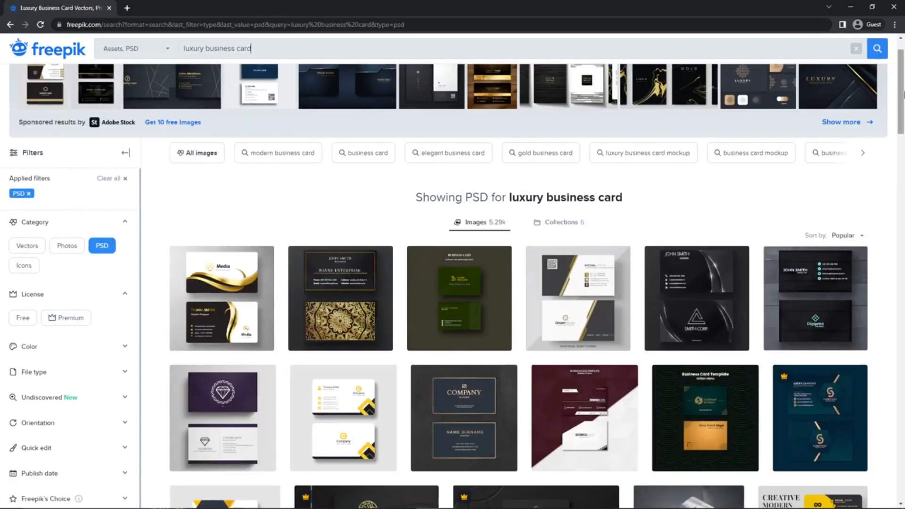
scroll(645, 190, "down", 4)
scroll(536, 302, "down", 2)
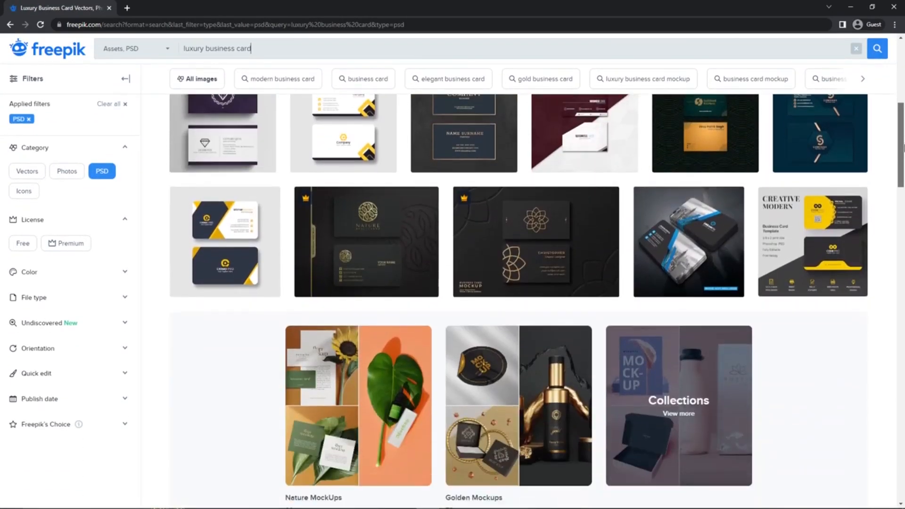
scroll(519, 302, "down", 6)
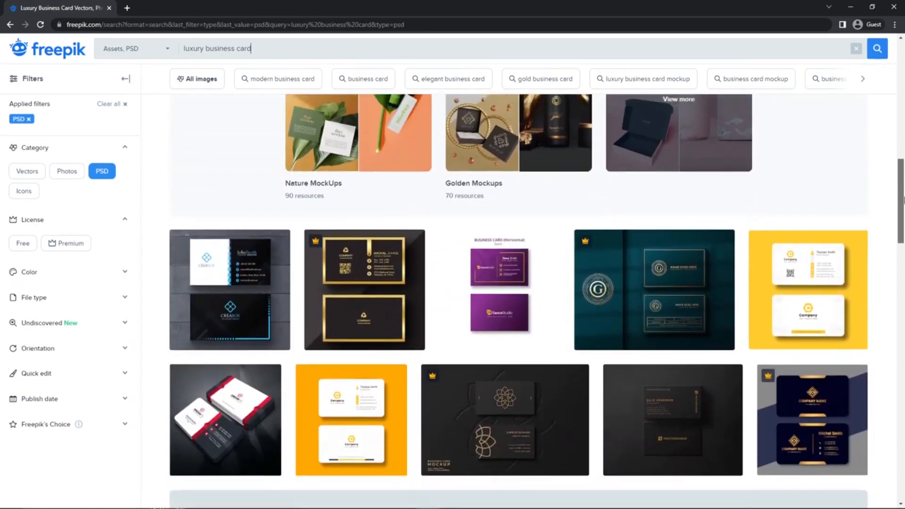
scroll(518, 302, "up", 11)
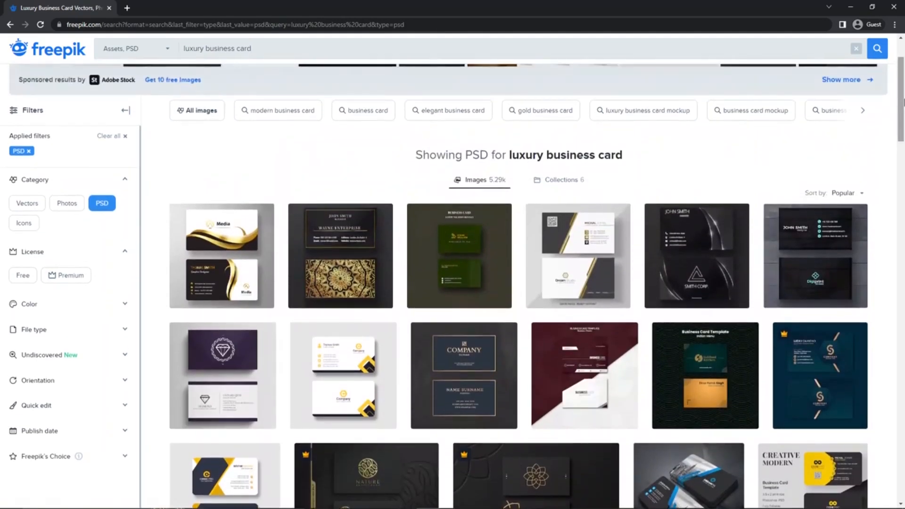
Step: Open the free PSD luxury mandala business card and download it for free
left_click(323, 273)
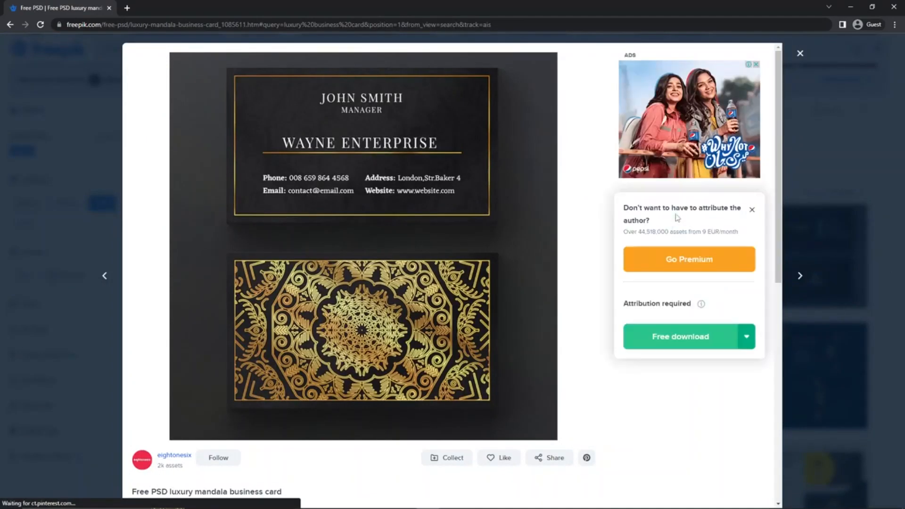
left_click(669, 334)
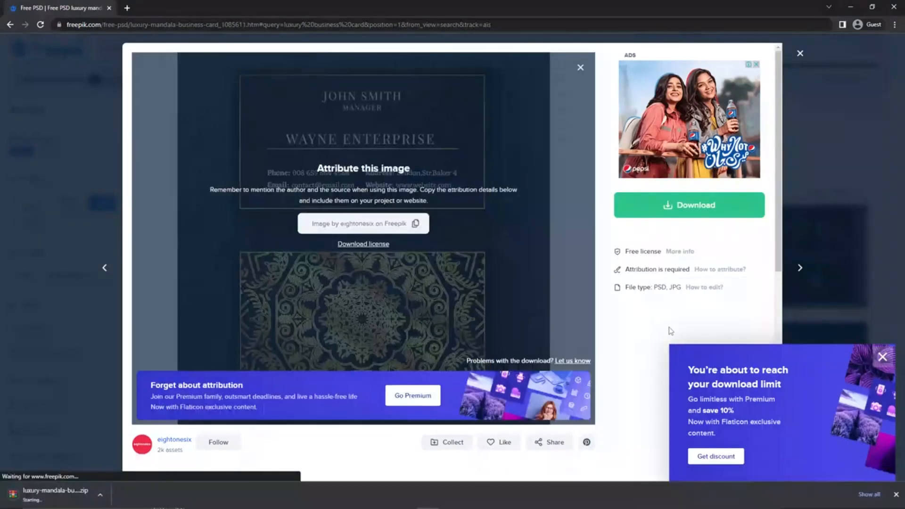
Step: Open the downloaded zip archive and launch 1457.psd in Photoshop
left_click(71, 495)
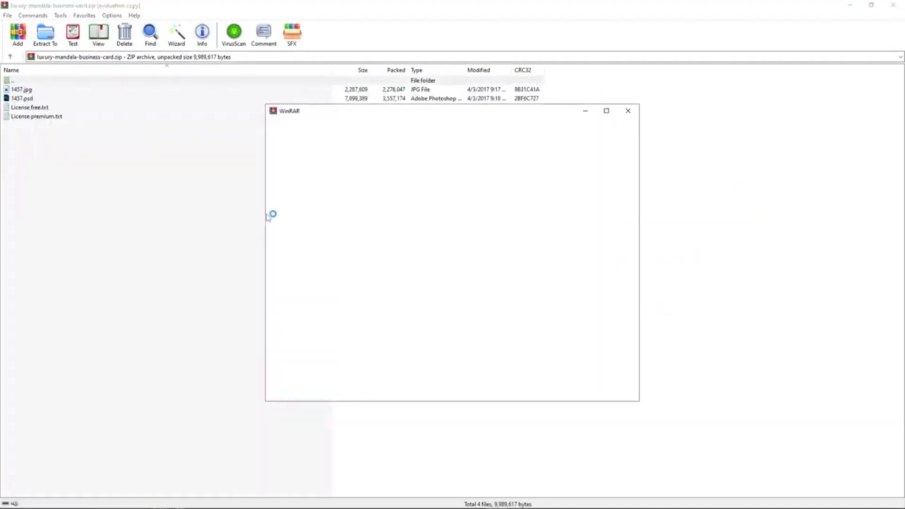
left_click(25, 99)
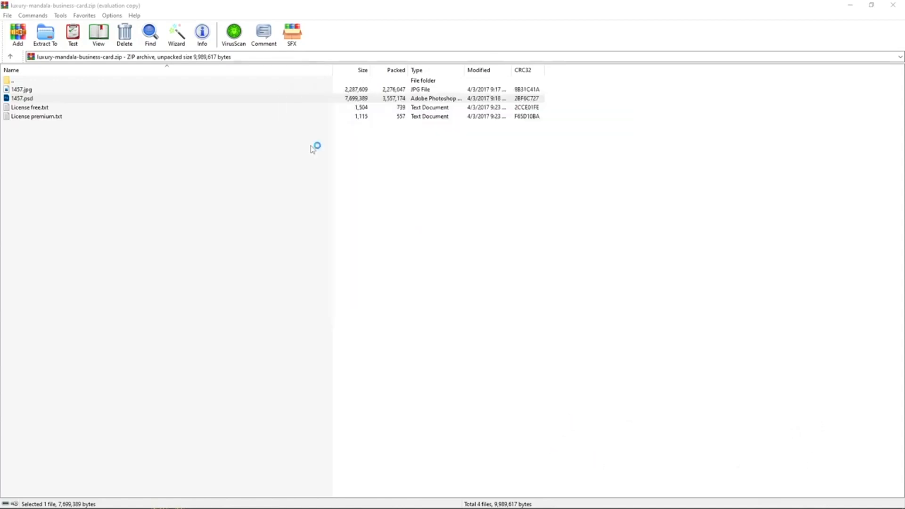
scroll(392, 272, "down", 3)
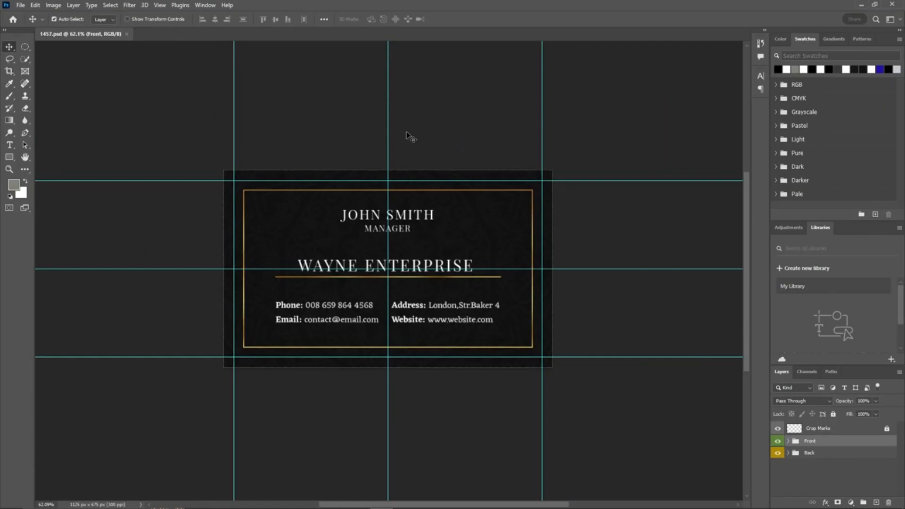
Step: Hide the guides by turning off Extras, and toggle the Front group to preview the card's back side
left_click(159, 7)
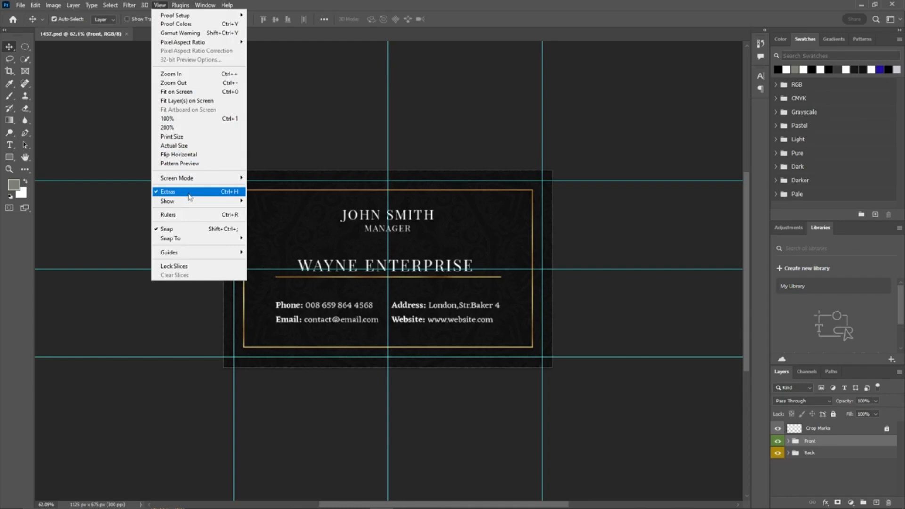
left_click(190, 192)
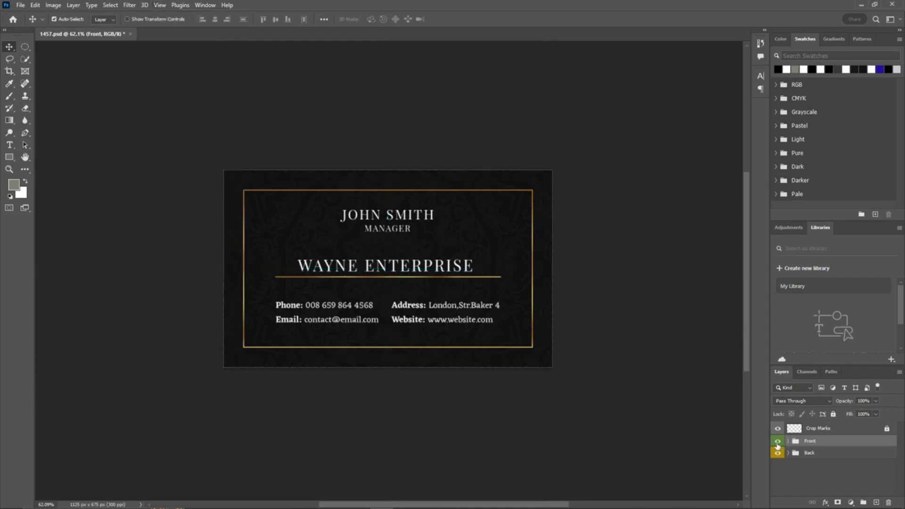
left_click(777, 441)
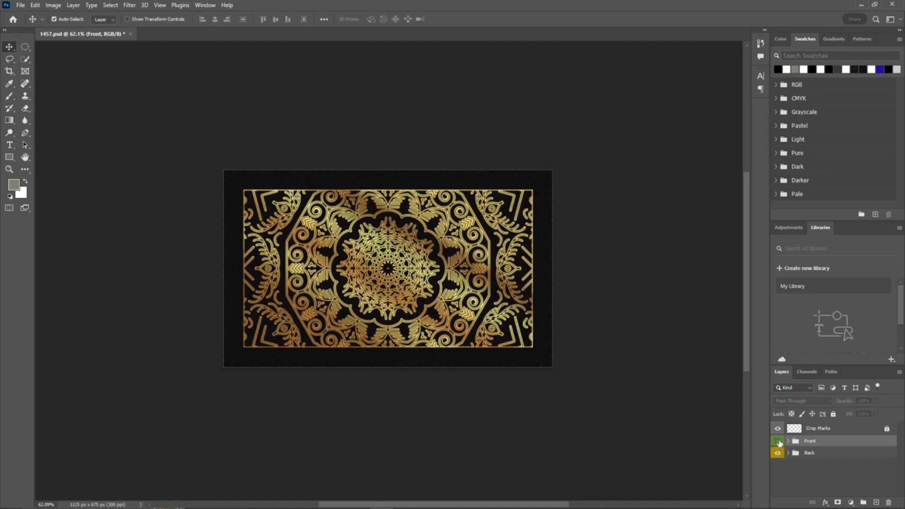
left_click(777, 441)
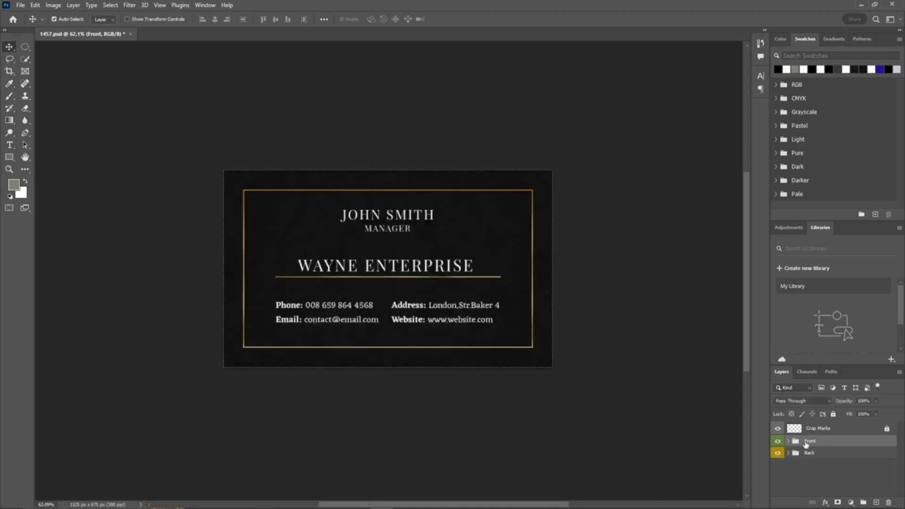
Step: Expand the Front group's Details and Name subgroups to locate the card's text layers
left_click(841, 456)
left_click(833, 414)
left_click(836, 445)
left_click(788, 441)
left_click(795, 453)
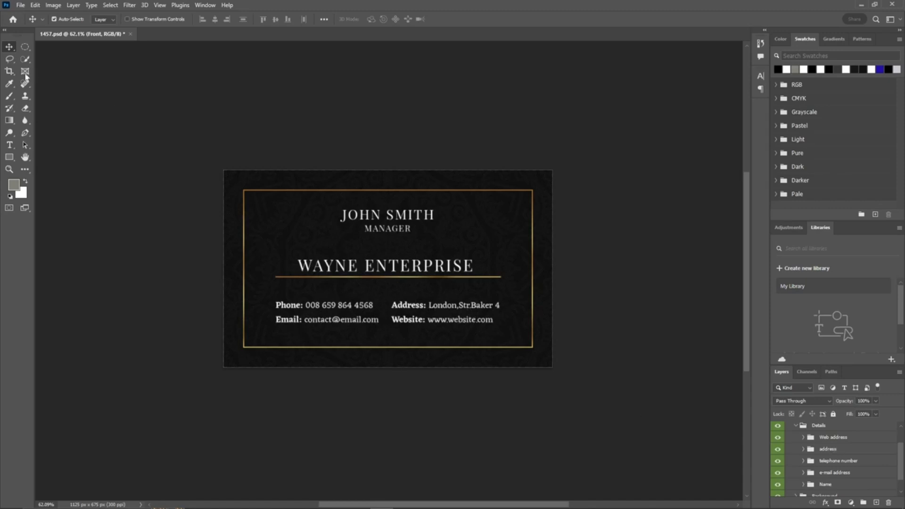
left_click(9, 145)
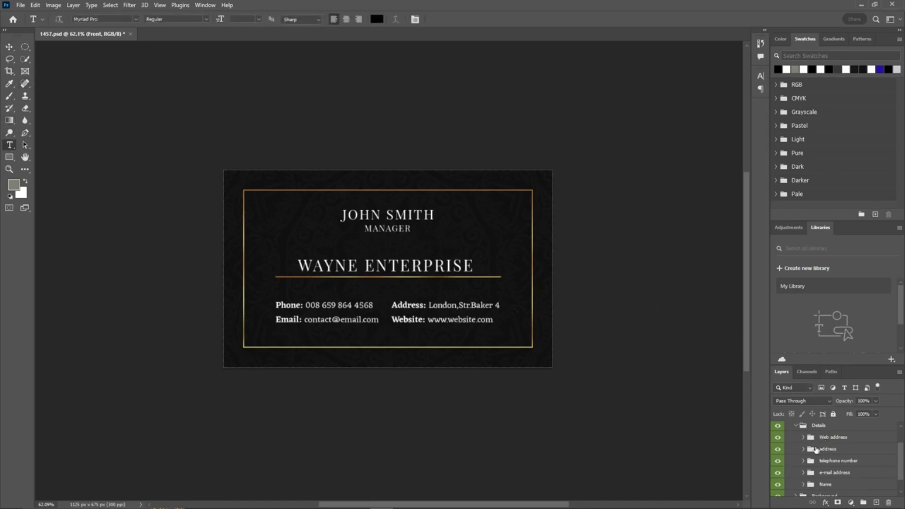
left_click_drag(900, 460, 900, 472)
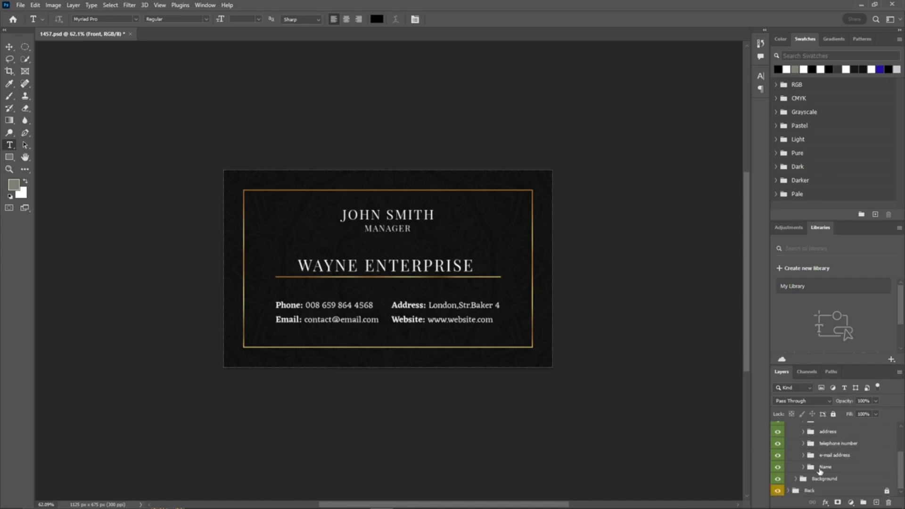
left_click(804, 468)
scroll(807, 471, "down", 4)
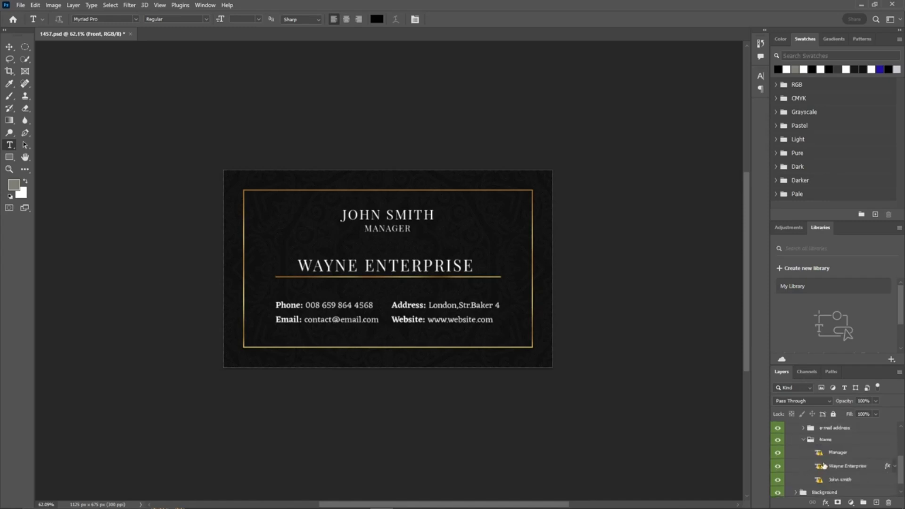
Step: Replace the MANAGER title text with CEO
left_click(394, 229)
scroll(401, 229, "up", 5)
scroll(373, 233, "up", 3)
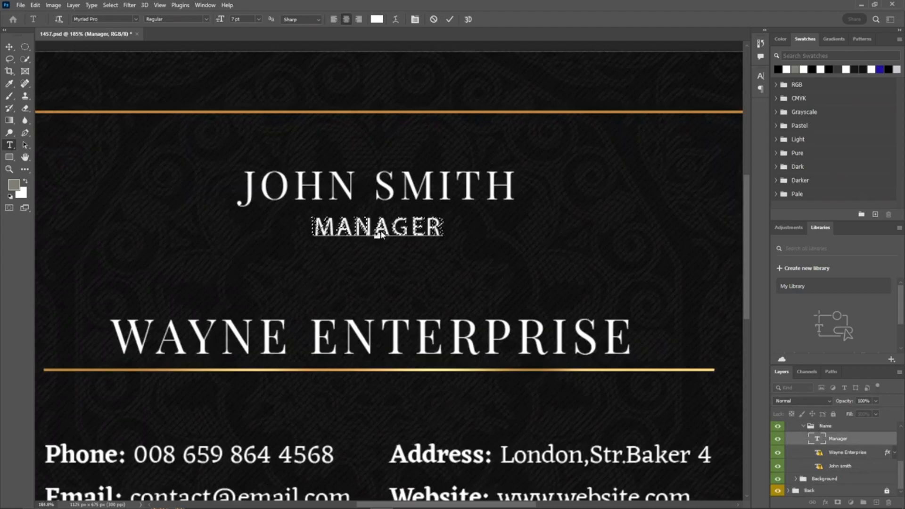
left_click(434, 19)
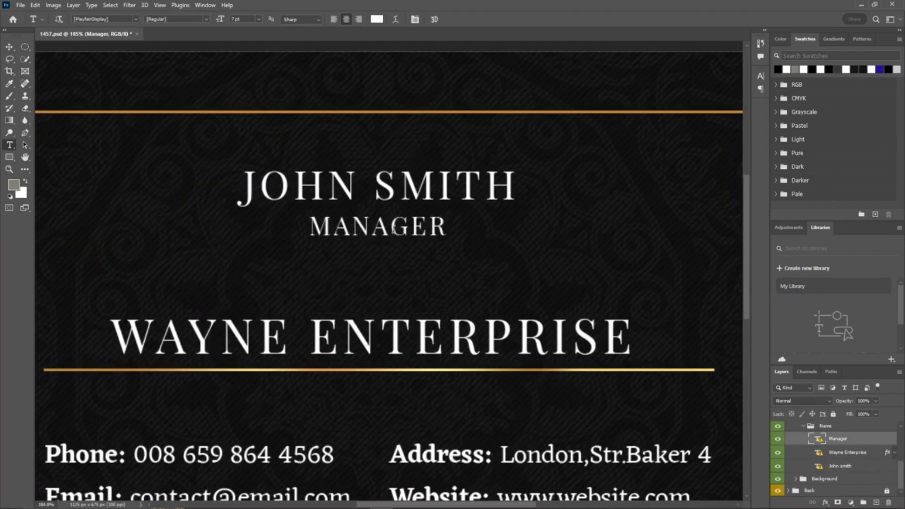
left_click(394, 229)
left_click(520, 229)
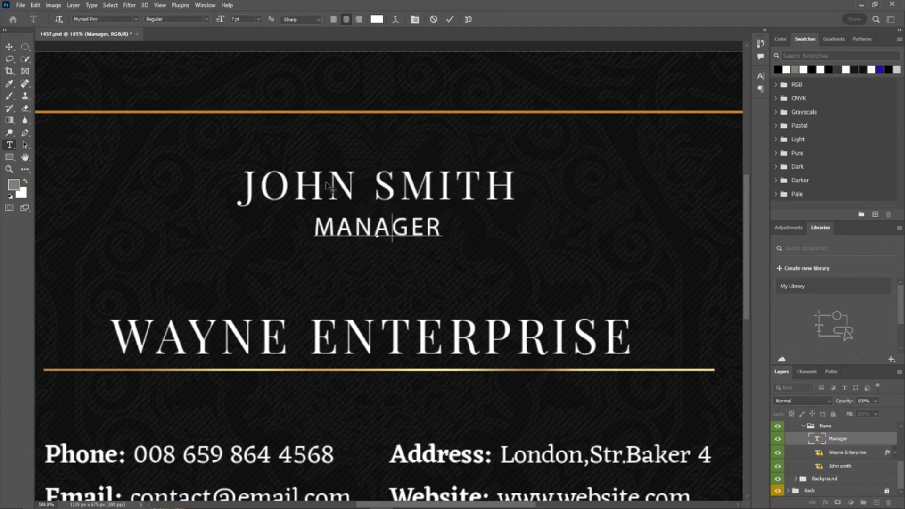
key("ctrl+a")
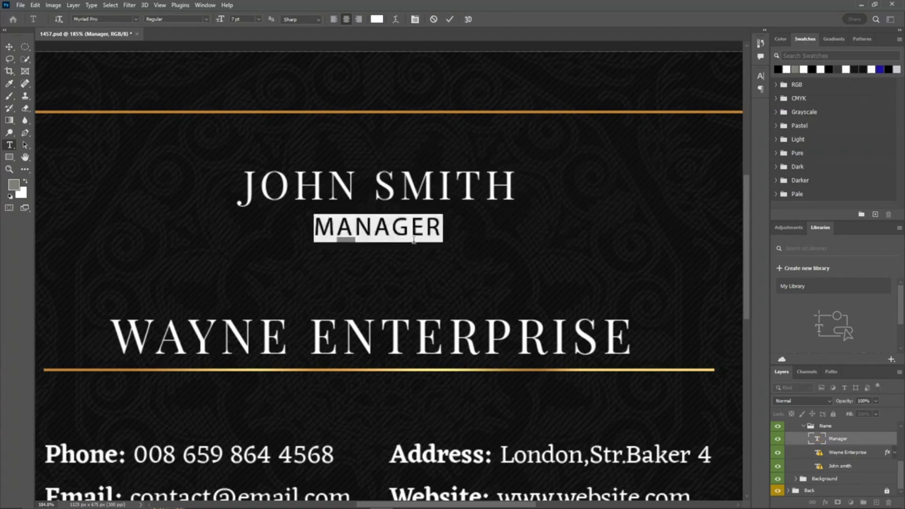
type("CEO")
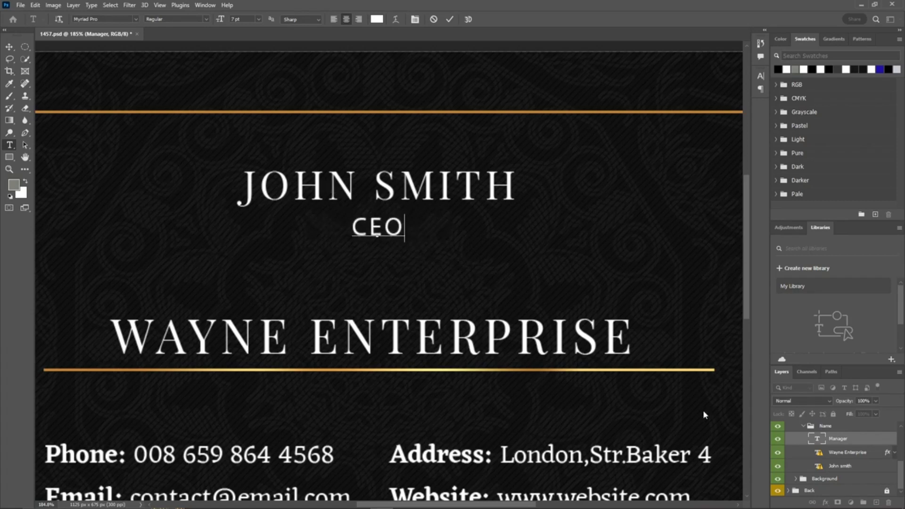
Step: Replace the WAYNE ENTERPRISE company name with ONYX PERSPECTIVE, swapping its missing font for the default
left_click(850, 453)
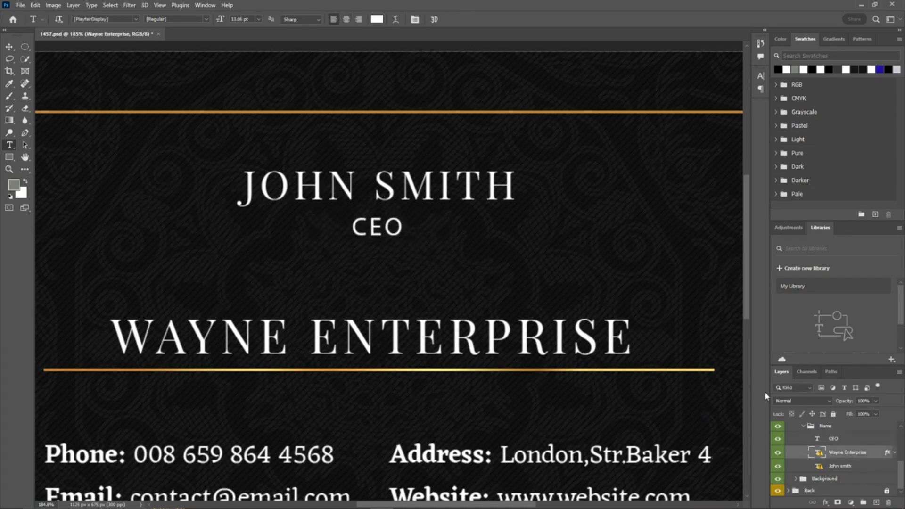
left_click(360, 340)
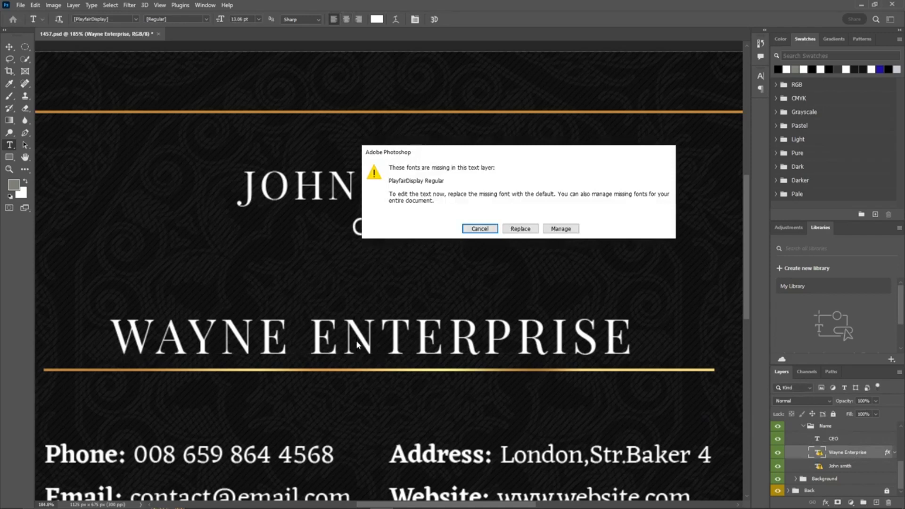
left_click(520, 229)
key("ctrl+a")
type("ONYX PE")
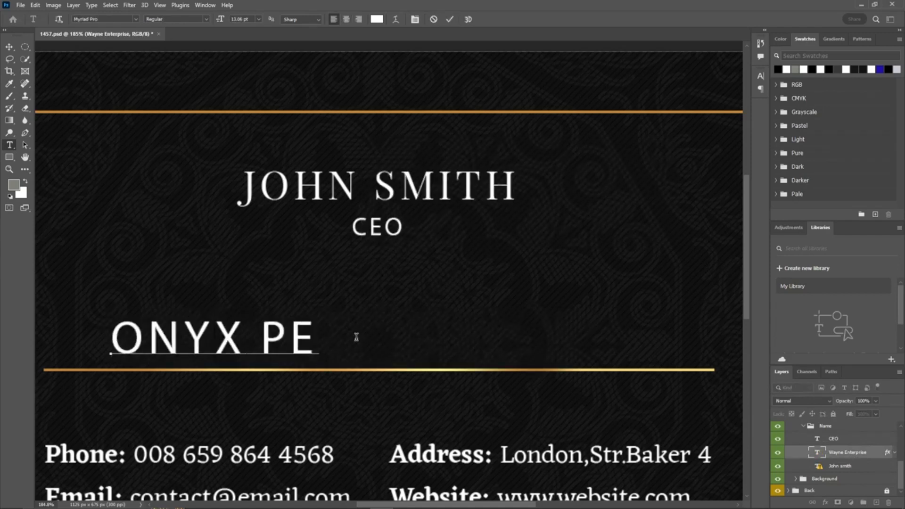
type("RSPECTVE")
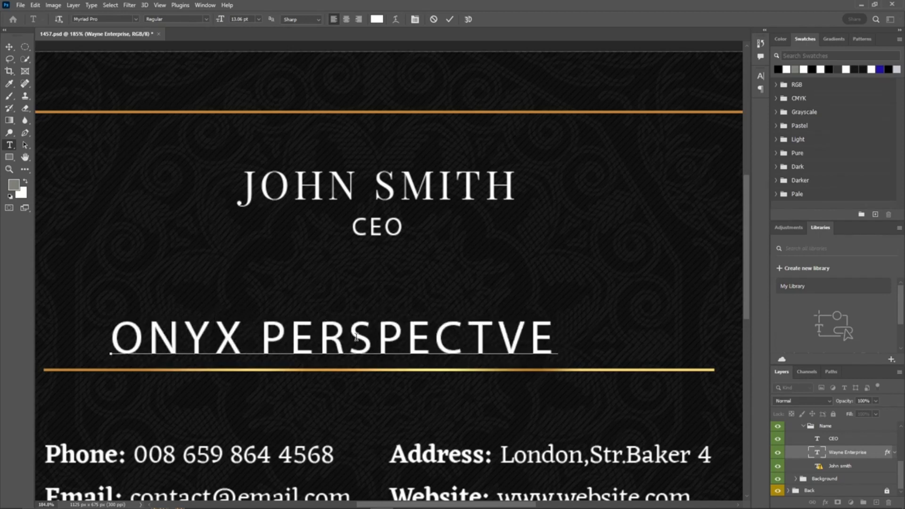
left_click(494, 338)
type("I")
left_click(435, 173)
left_click(397, 187)
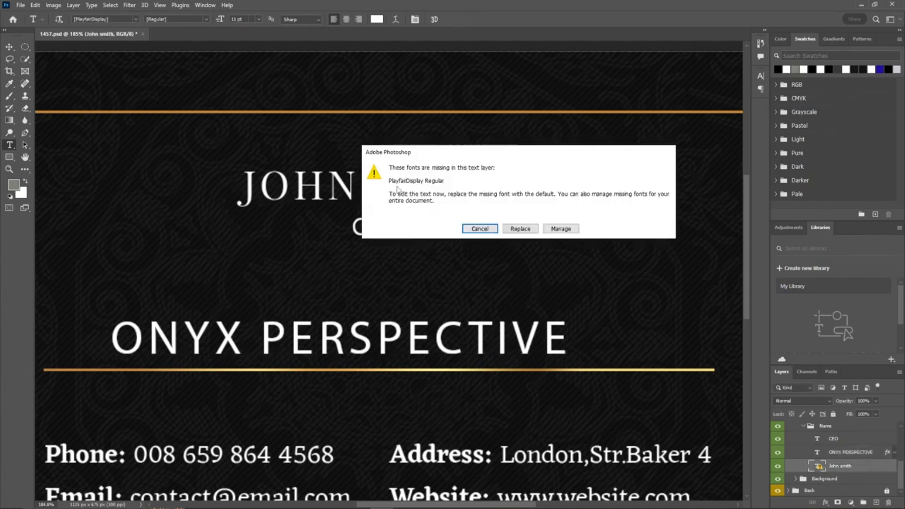
left_click(520, 229)
key("ctrl+a")
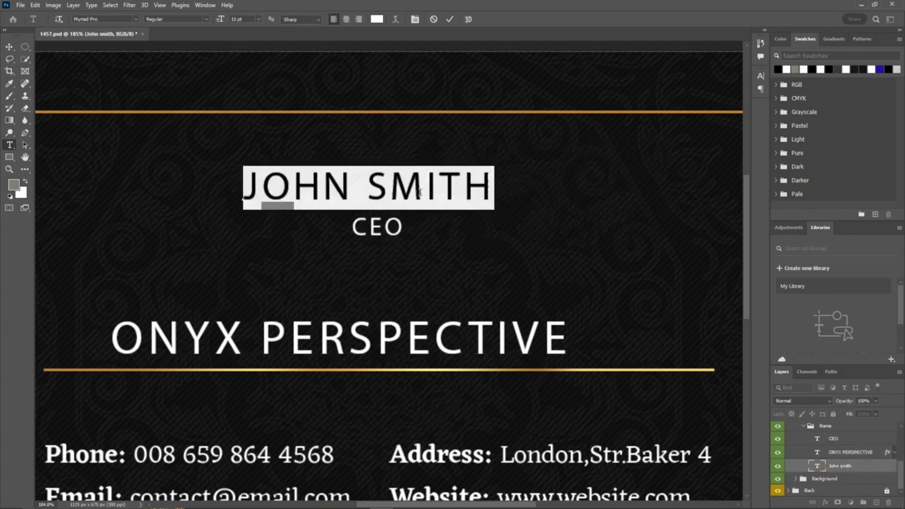
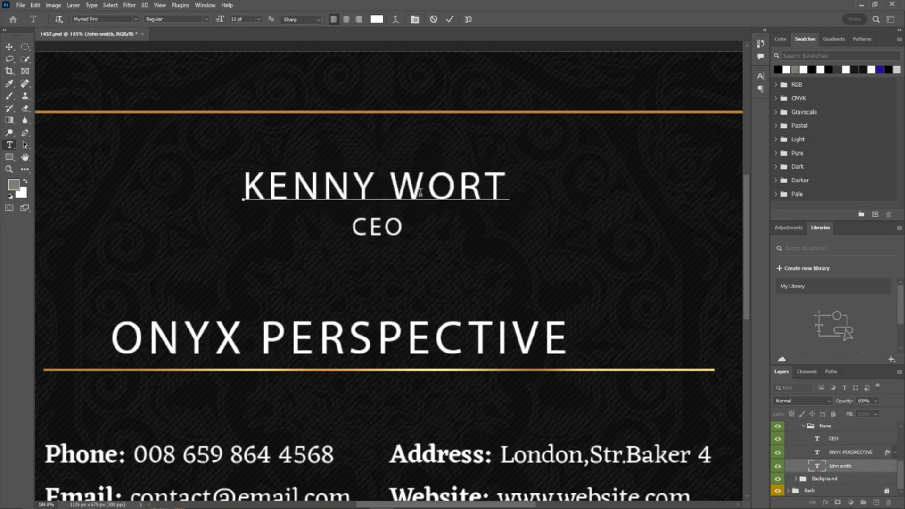
key("Left")
key("Left")
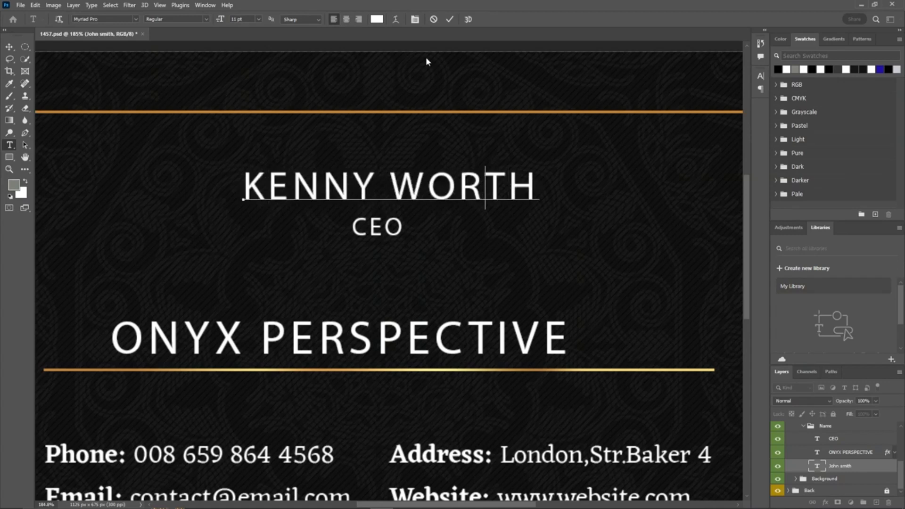
left_click(447, 21)
Step: Select the CEO, company name and person name layers and align their horizontal centres
scroll(354, 243, "down", 5)
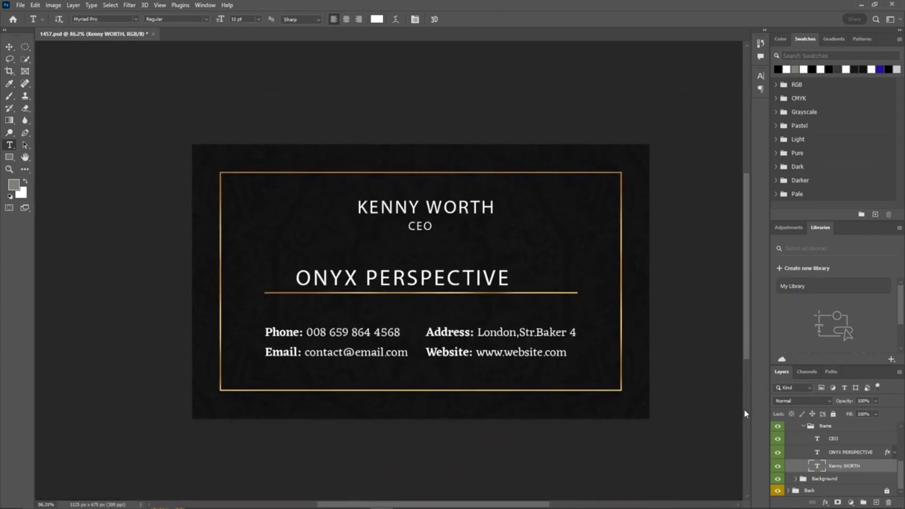
left_click(855, 438)
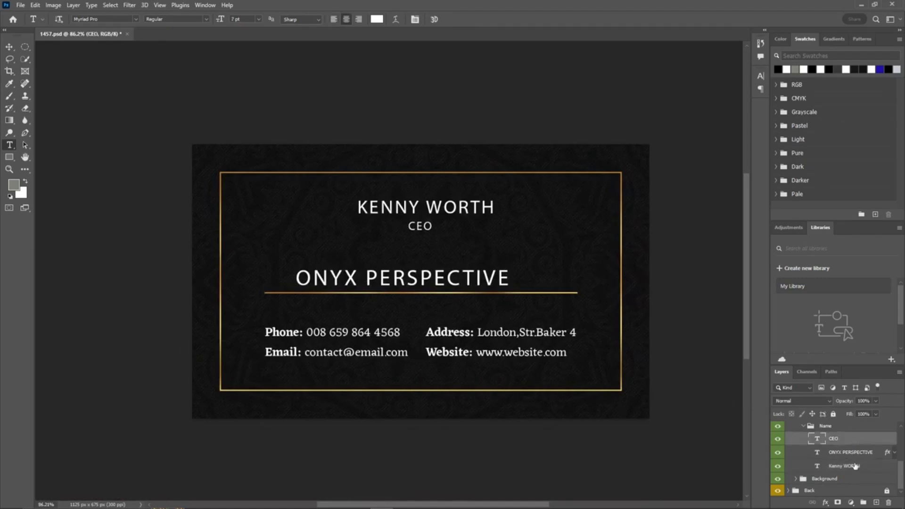
left_click(849, 465, "shift")
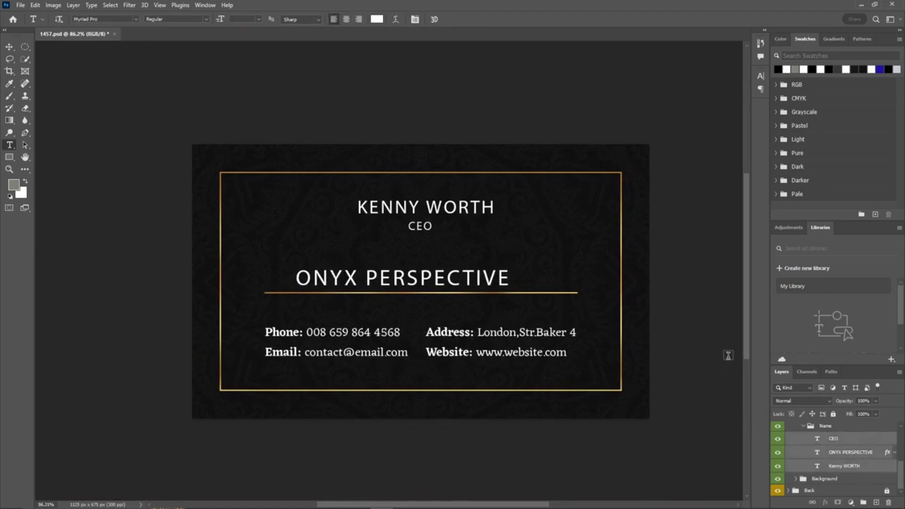
left_click(9, 47)
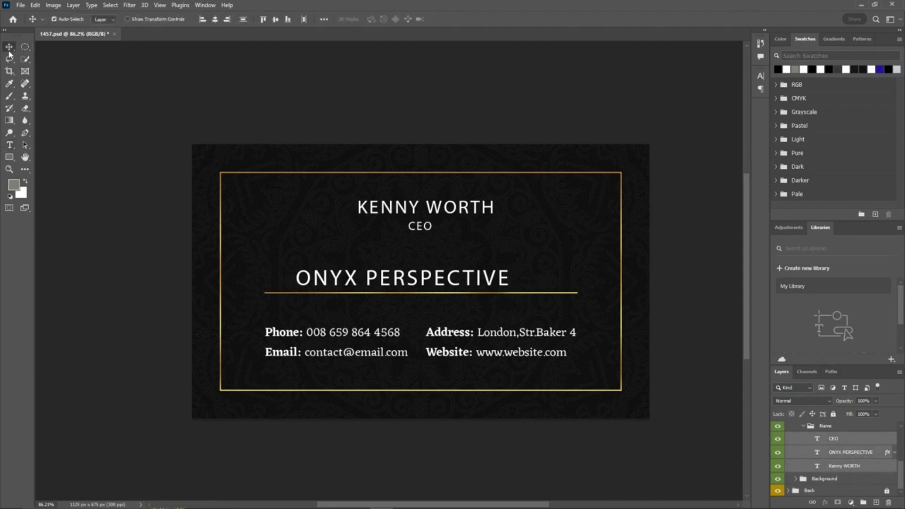
left_click(219, 19)
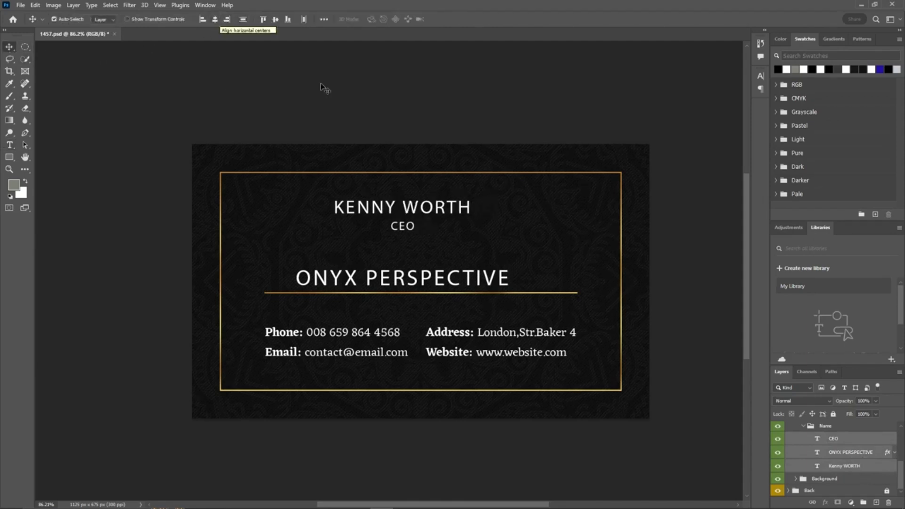
key("ctrl+t")
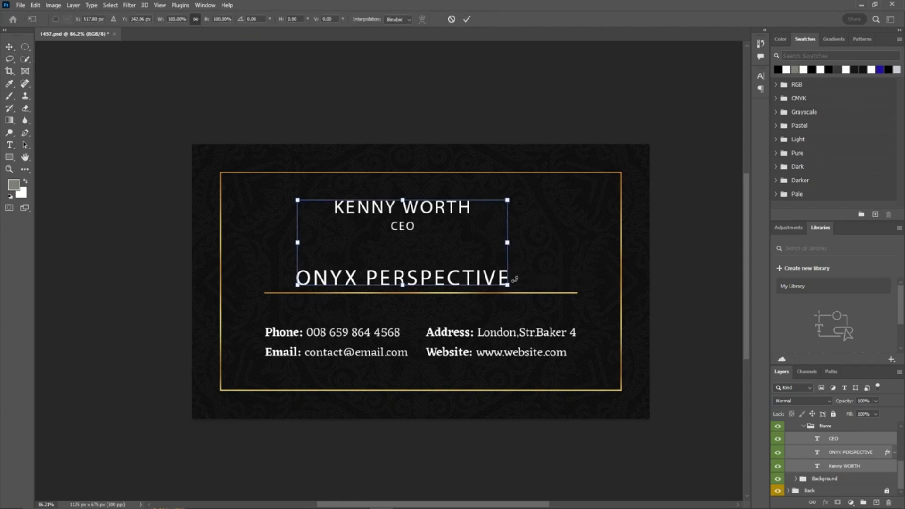
key("Return")
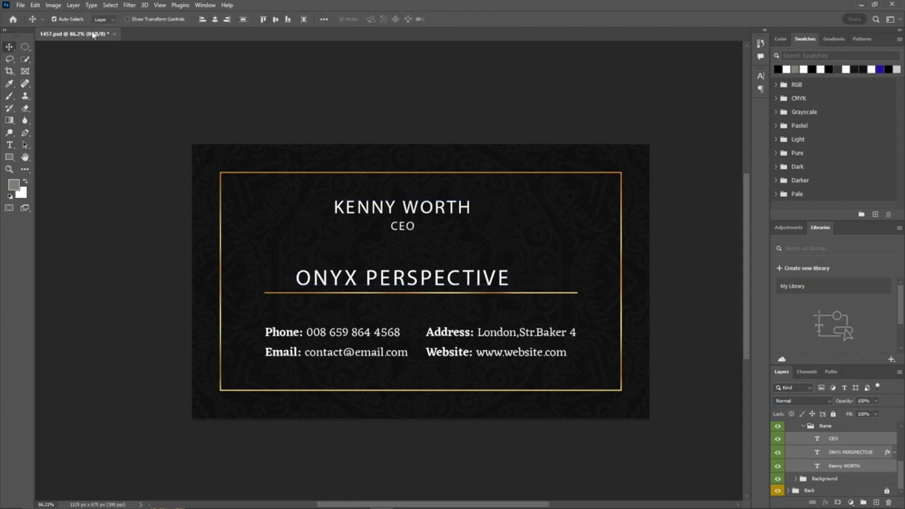
Step: Centre the Name group horizontally on the card together with the Background group
left_click(836, 427)
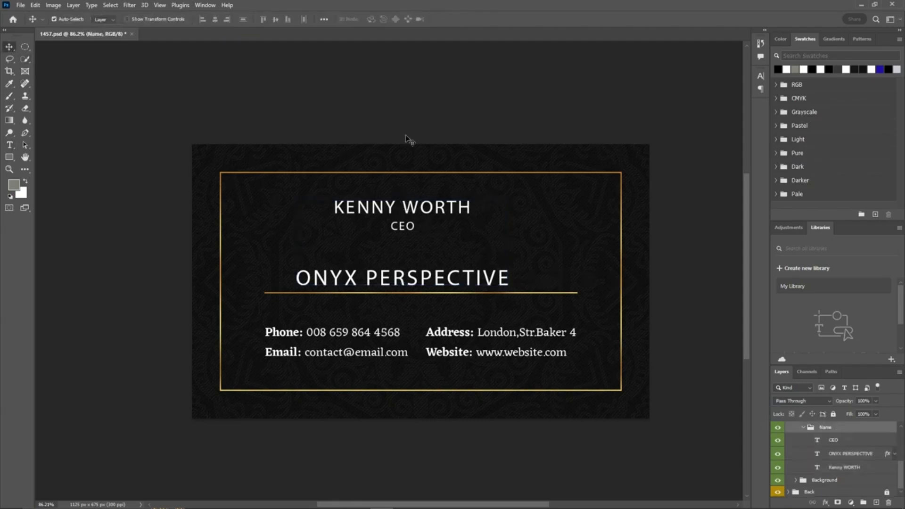
scroll(830, 481, "up", 3)
scroll(830, 481, "down", 3)
left_click(830, 480, "ctrl")
left_click(422, 142)
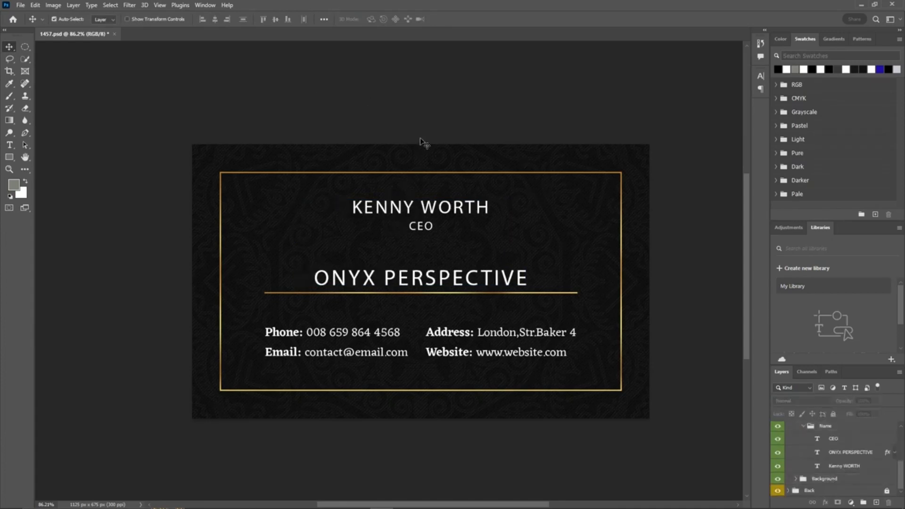
Step: Replace the missing fonts in the Address text layer with the default font and commit
left_click_drag(517, 300, 486, 271)
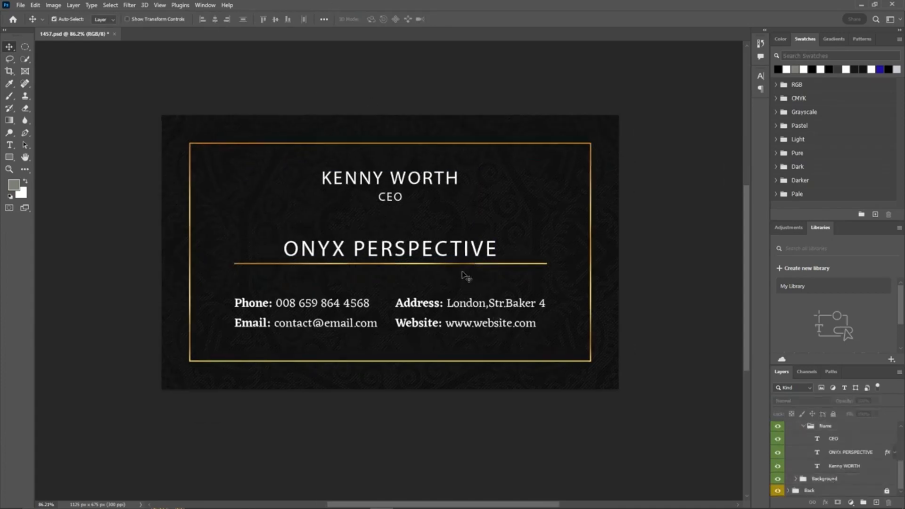
key("t")
scroll(471, 306, "up", 5)
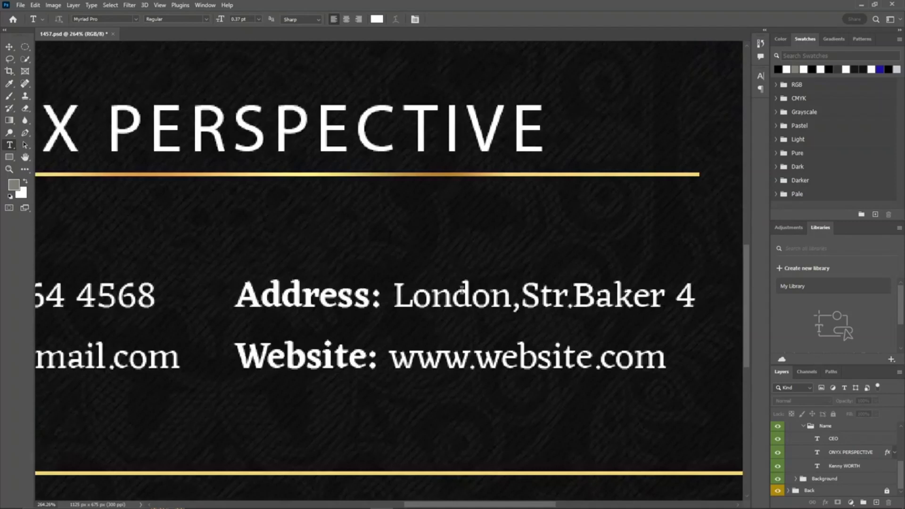
left_click(410, 287)
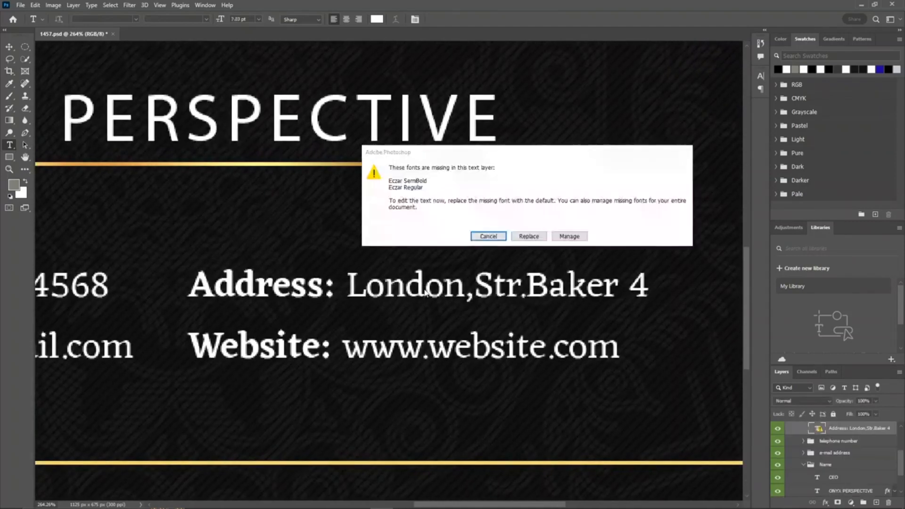
left_click(525, 234)
left_click_drag(346, 287, 633, 285)
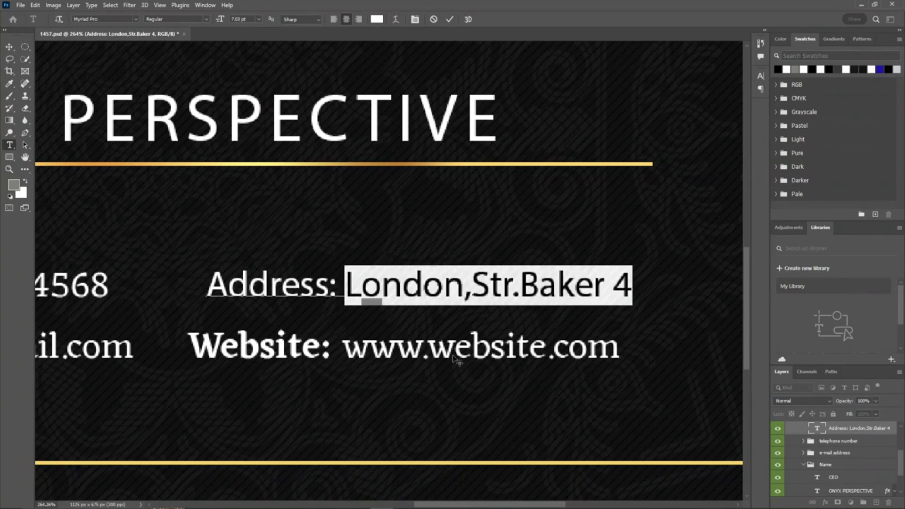
left_click(450, 19)
Step: Replace the missing fonts in the Website text layer with the default font and commit
left_click(451, 344)
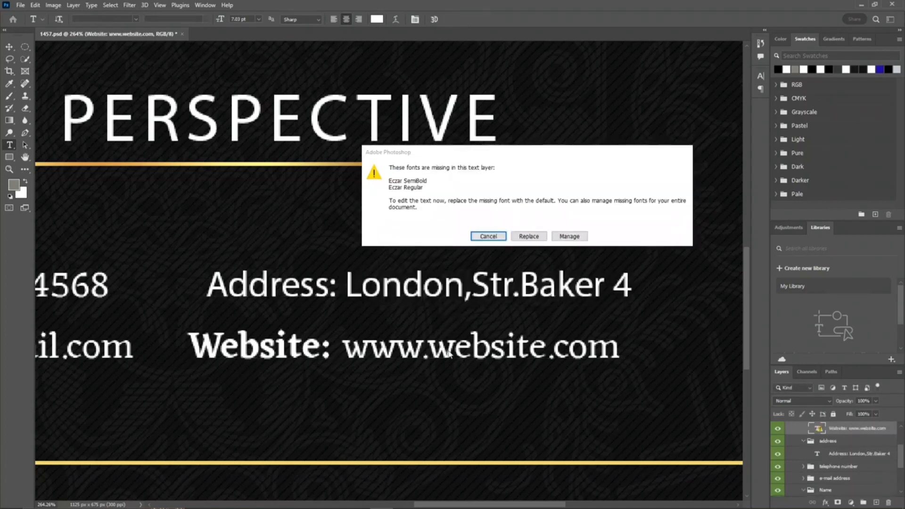
left_click(529, 234)
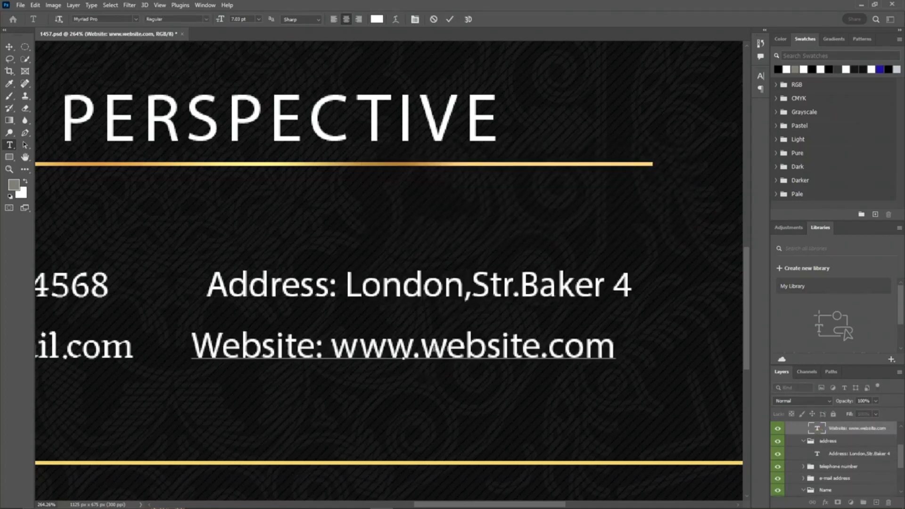
left_click(449, 19)
Step: Collapse the Front group and hide it to view the card's back side
scroll(328, 195, "down", 3)
left_click_drag(190, 238, 534, 233)
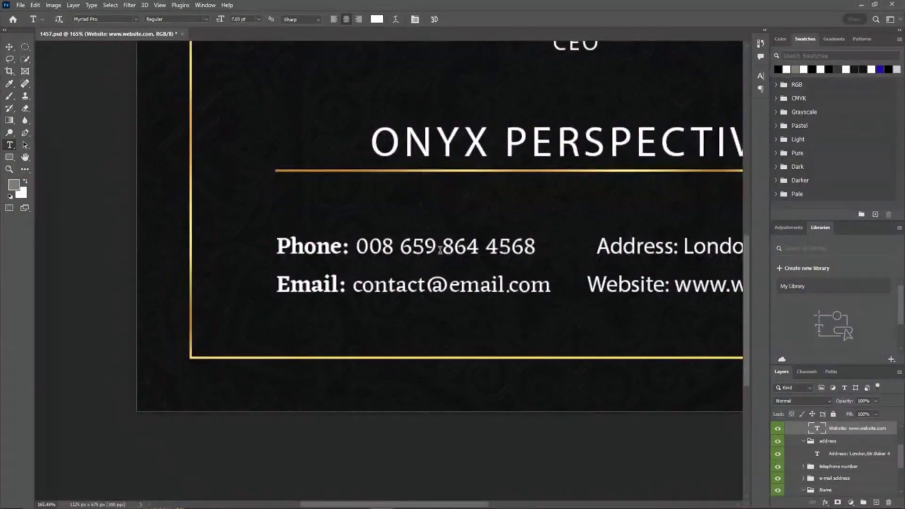
scroll(398, 290, "down", 3)
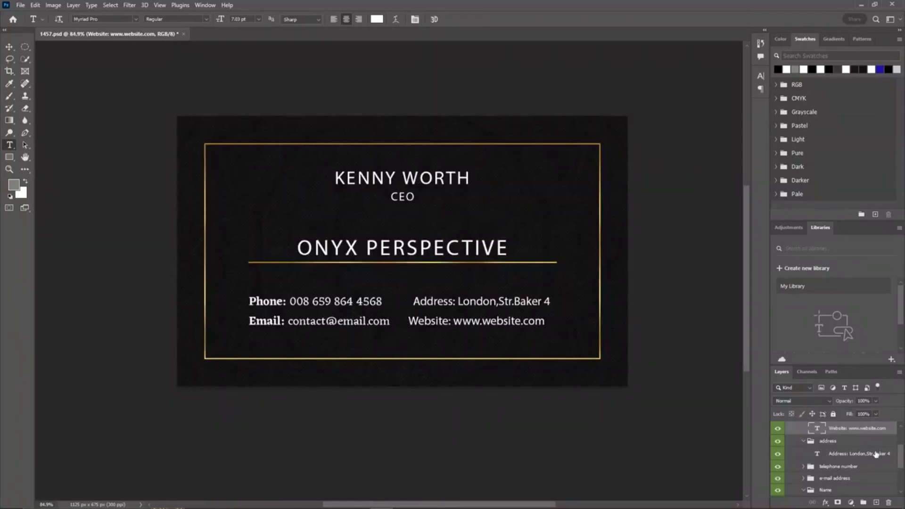
left_click_drag(902, 463, 902, 439)
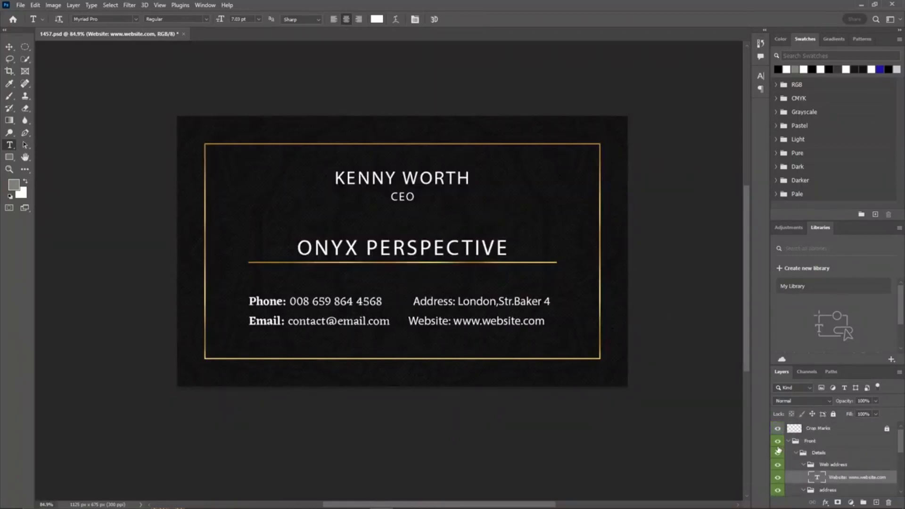
left_click(788, 442)
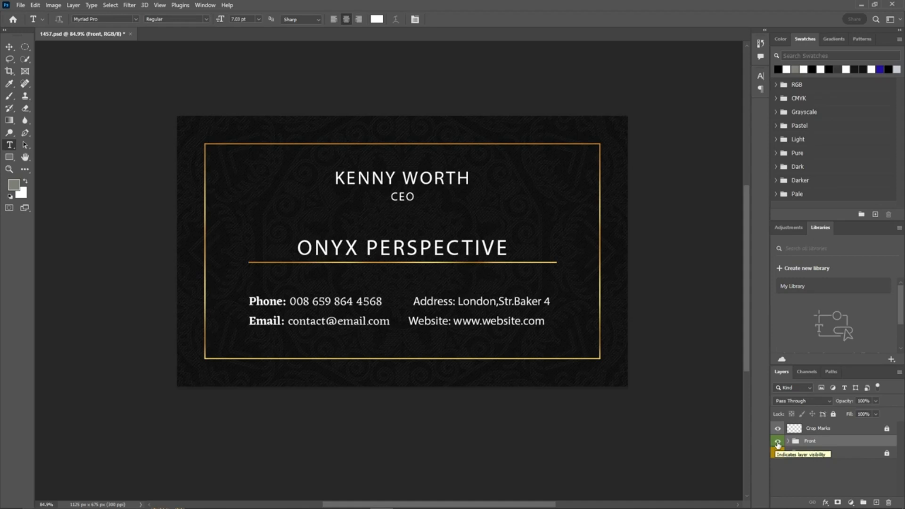
left_click(777, 442)
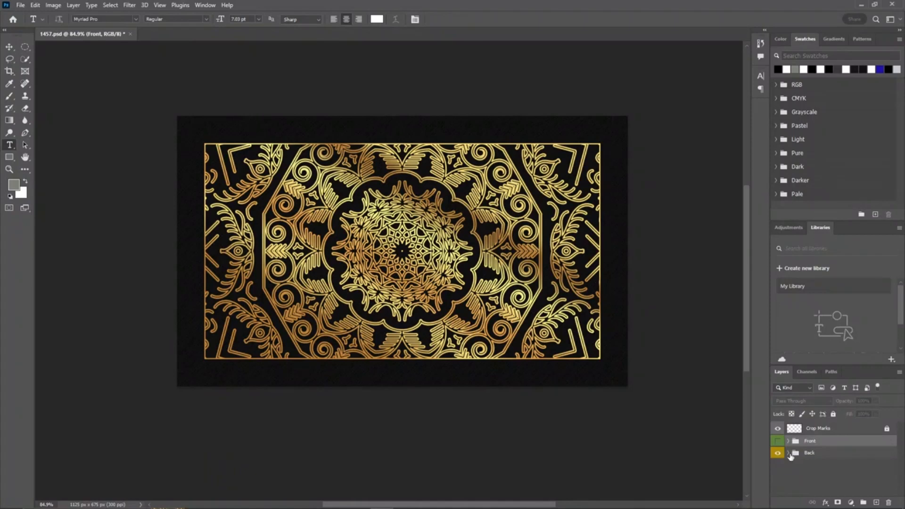
Step: Expand the Back group, duplicate the gold pattern Layer 1 and remove the copy's layer mask
left_click(788, 453)
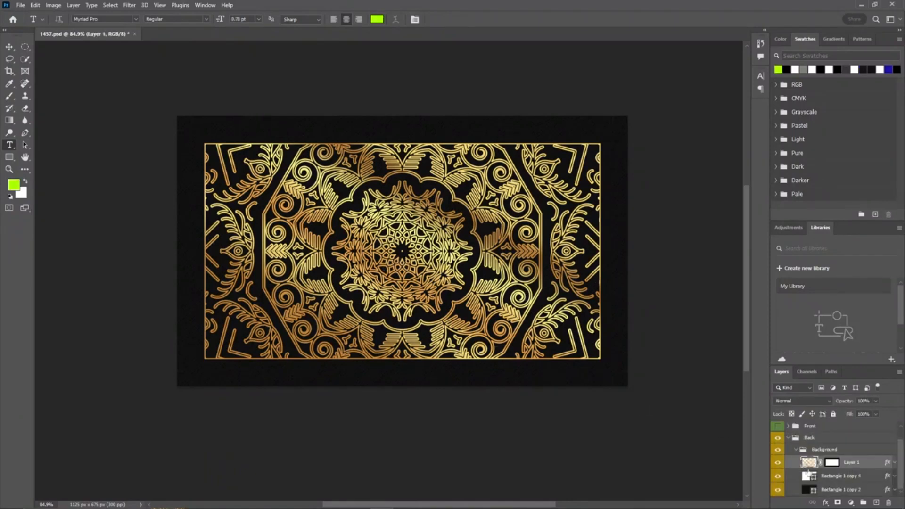
left_click_drag(853, 467, 876, 503)
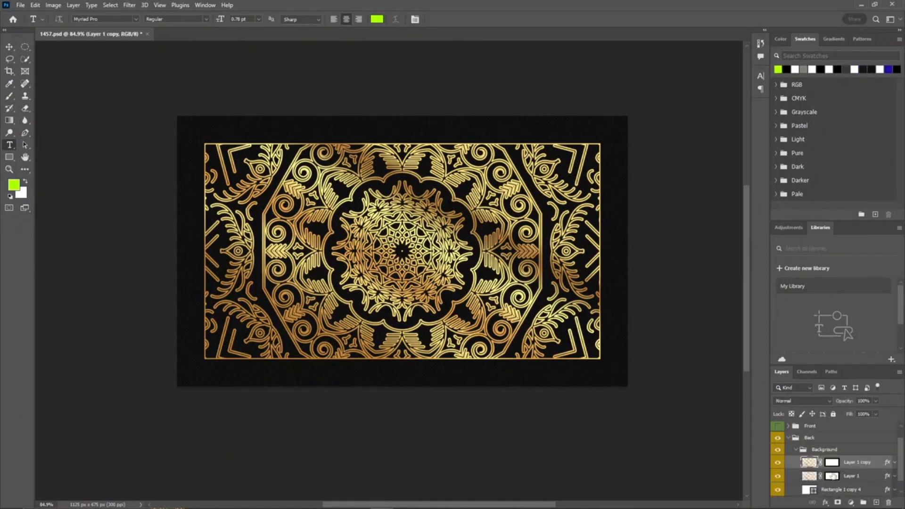
right_click(820, 465)
left_click(822, 391)
Step: Hide the original Layer 1 and load Layer 1 copy's pixels as a selection
left_click(777, 476)
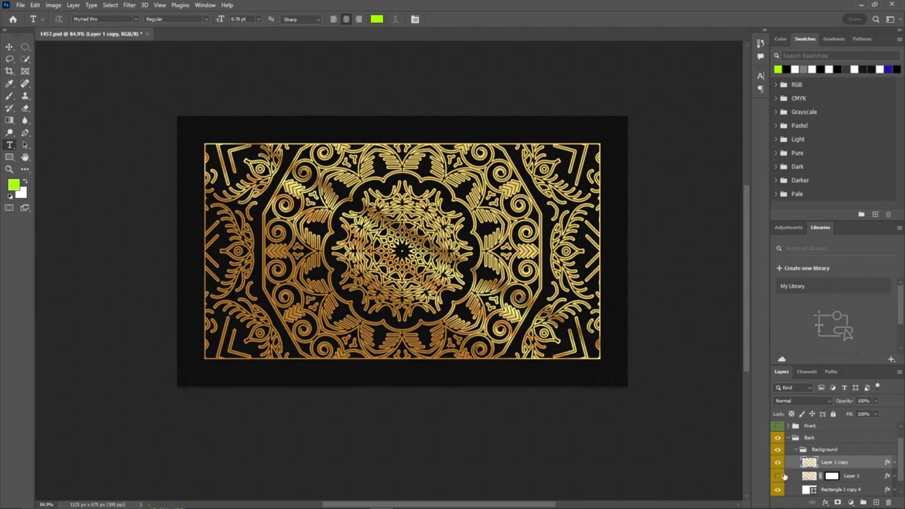
left_click(807, 462, "ctrl")
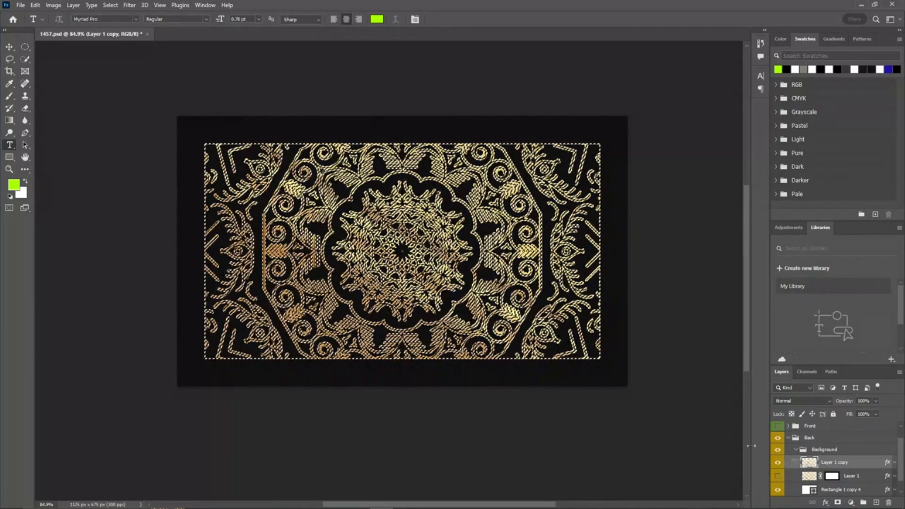
Step: Add a Solid Color fill layer over the gold pattern selection, choosing a lime green colour
left_click(850, 502)
left_click(856, 341)
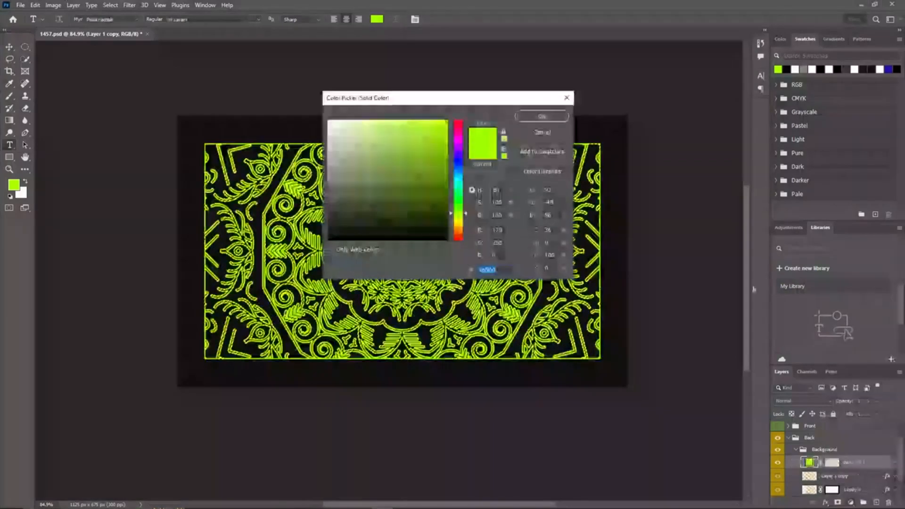
left_click_drag(446, 99, 707, 49)
mouse_move(705, 80)
left_mouse_down()
mouse_move(683, 156)
mouse_move(620, 152)
mouse_move(603, 92)
mouse_move(586, 83)
mouse_move(601, 69)
mouse_move(629, 179)
mouse_move(608, 156)
mouse_move(589, 67)
left_mouse_up()
left_click(792, 66)
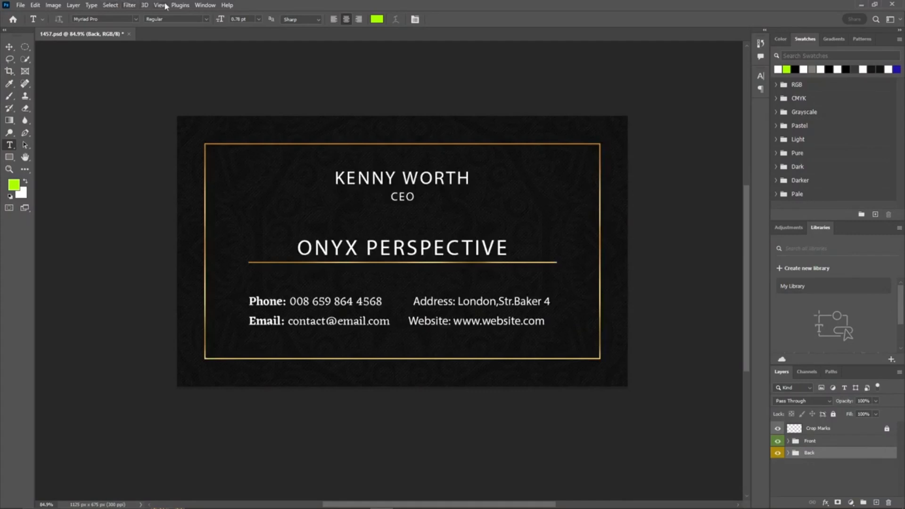
Step: Show the guides on the canvas
left_click(160, 6)
left_click(178, 191)
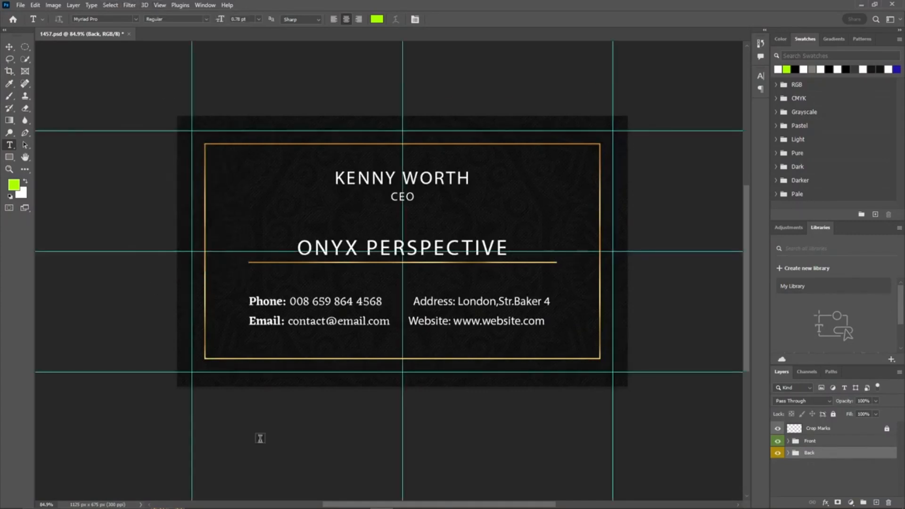
Step: Save the document as luxury business card.psd in the Downloads folder
left_click(19, 6)
left_click(42, 124)
left_click_drag(176, 13, 300, 11)
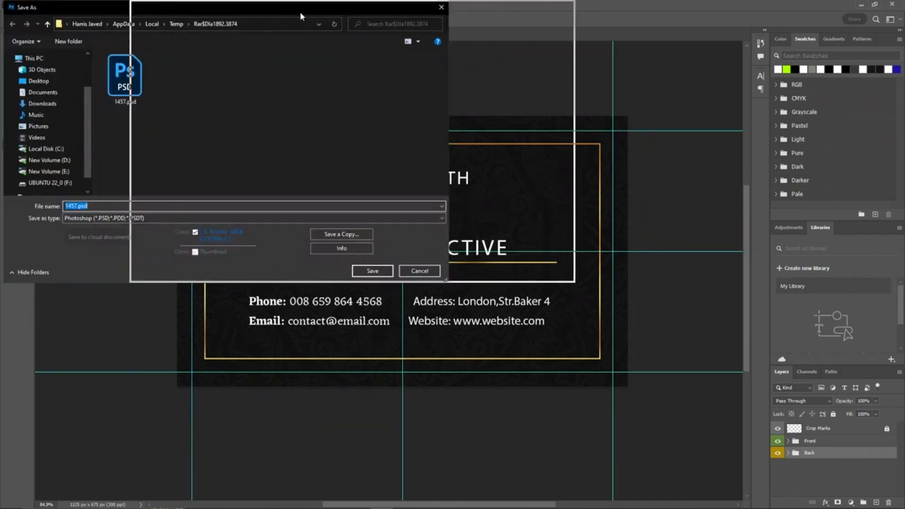
left_click(189, 103)
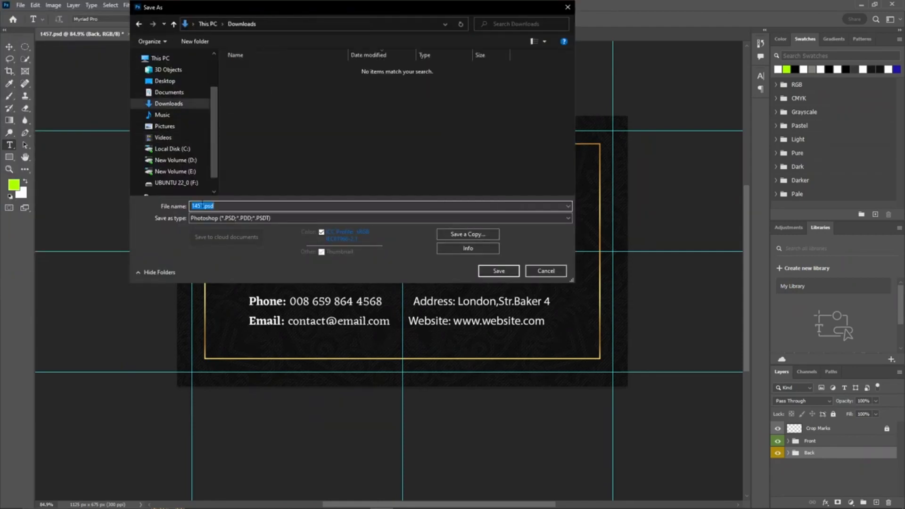
left_click(203, 206)
key("ctrl+v")
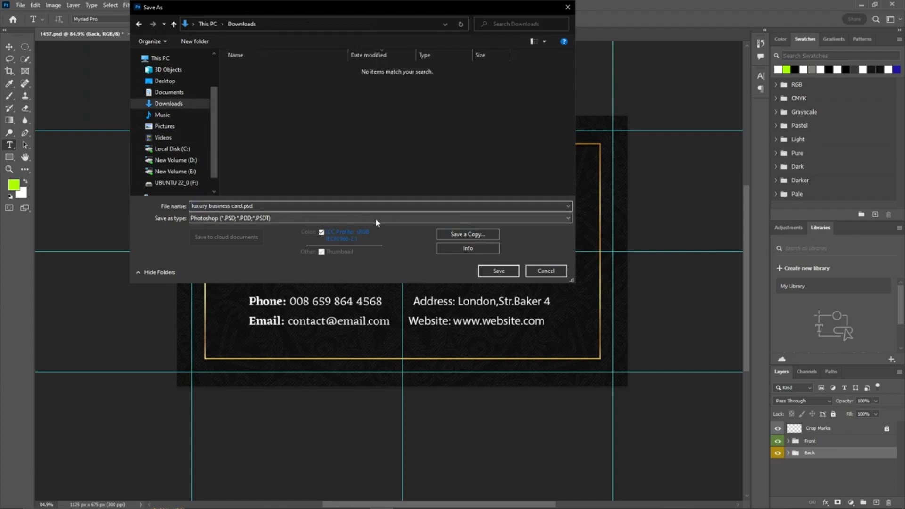
left_click(491, 270)
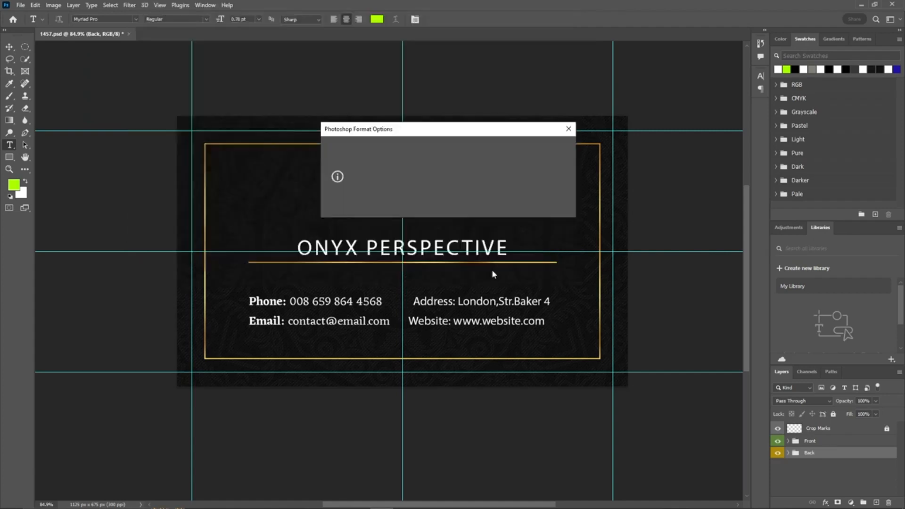
left_click(553, 148)
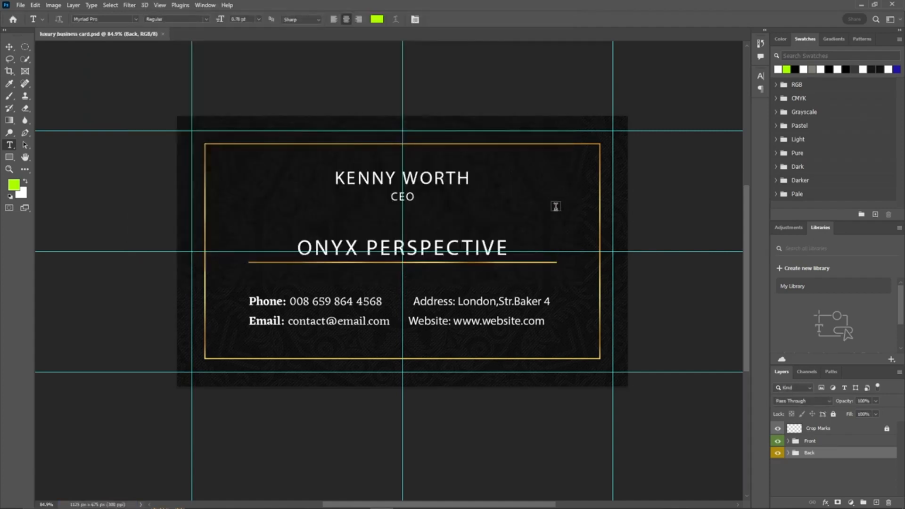
left_click_drag(505, 234, 495, 207)
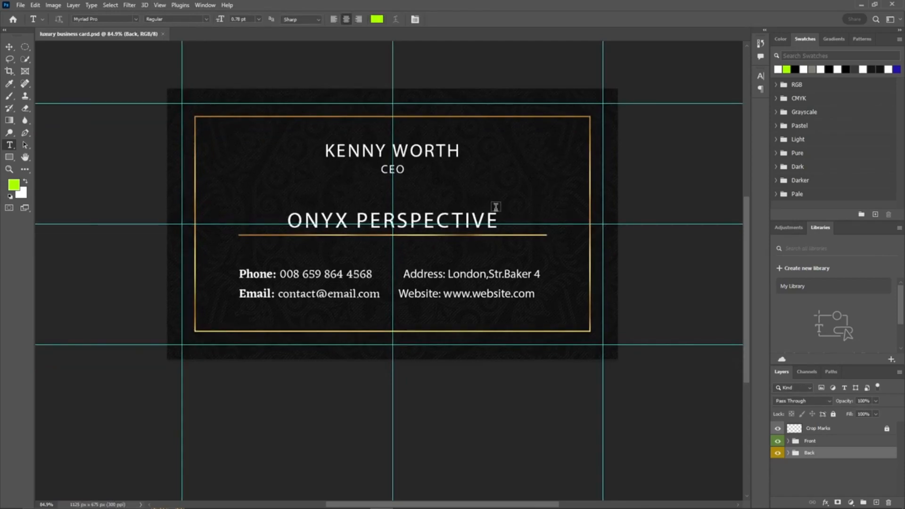
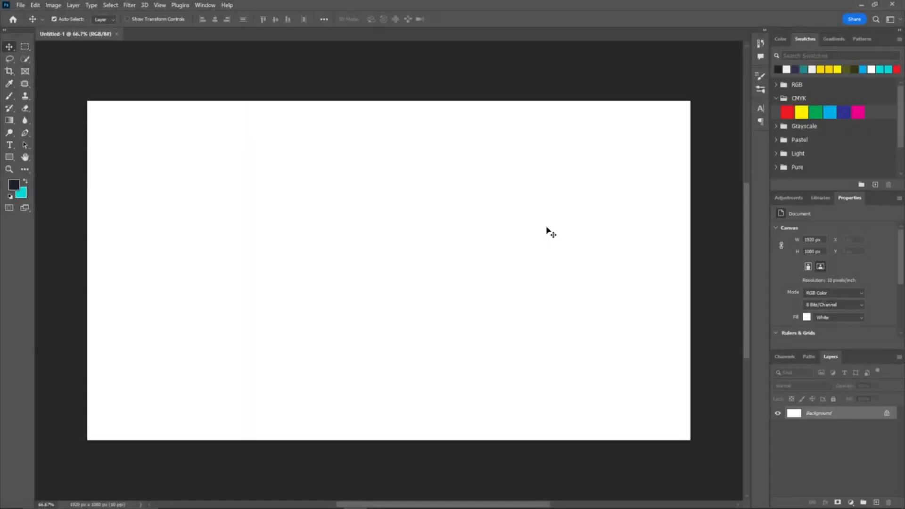
Step: Create a new document 1260 × 720 px
left_click(21, 6)
left_click(24, 16)
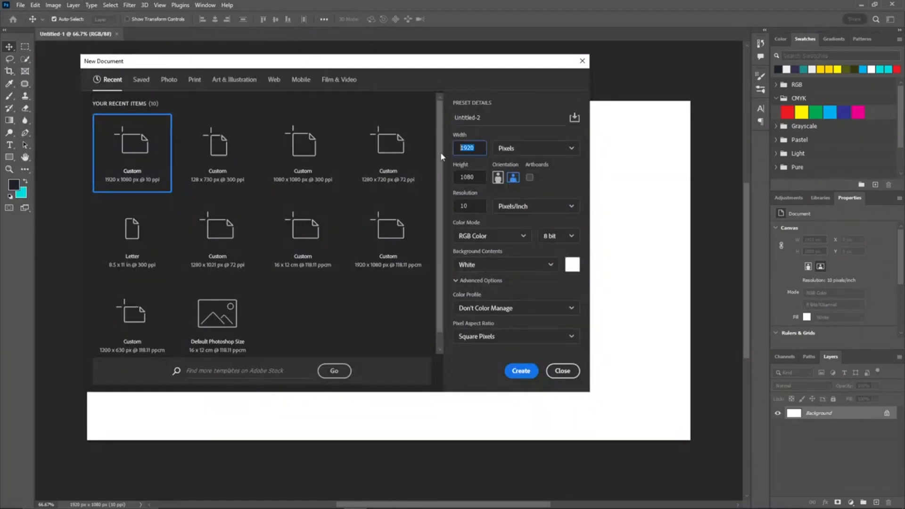
type("1260")
key("Tab")
type("7")
left_click(480, 207)
left_click(529, 372)
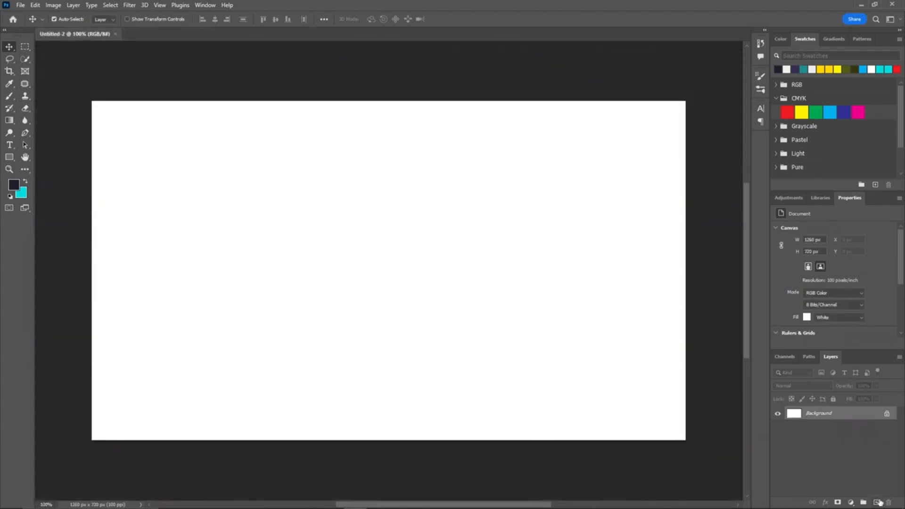
Step: Add a new layer and then a Gradient fill layer over the canvas
left_click(877, 502)
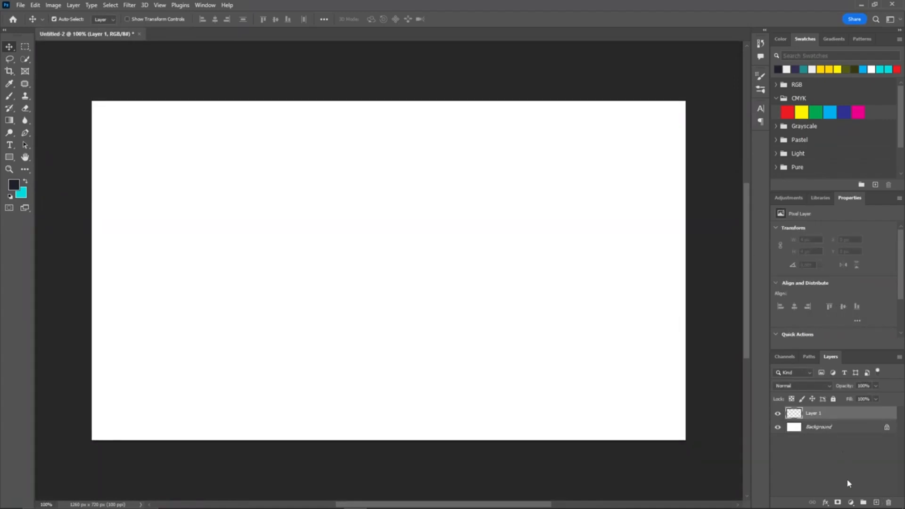
left_click(851, 502)
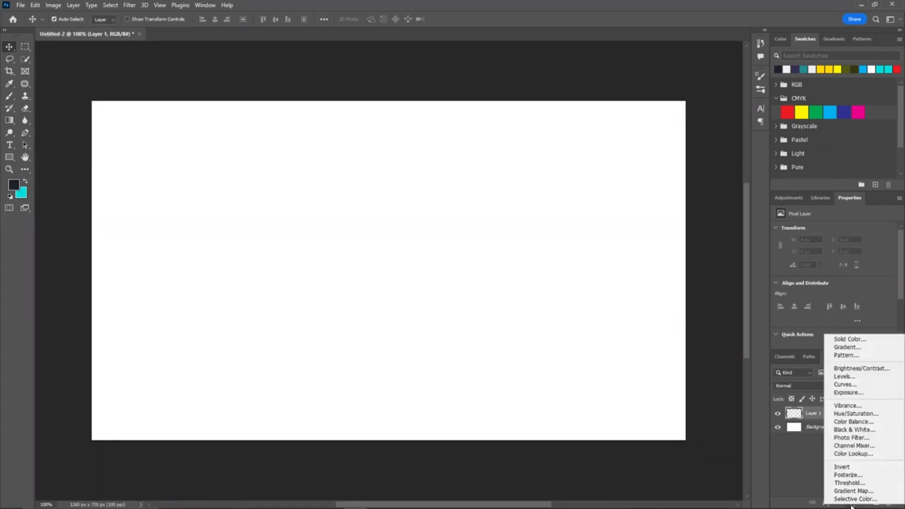
left_click(854, 349)
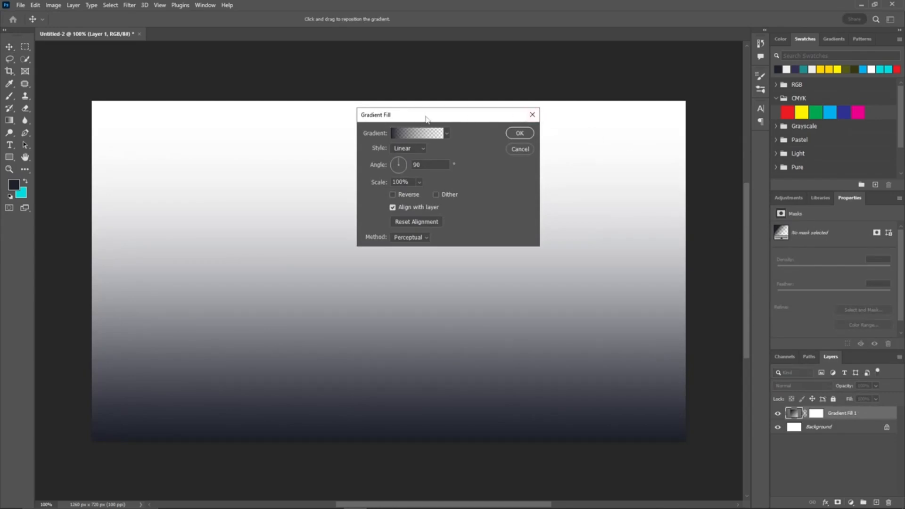
left_click_drag(428, 120, 681, 104)
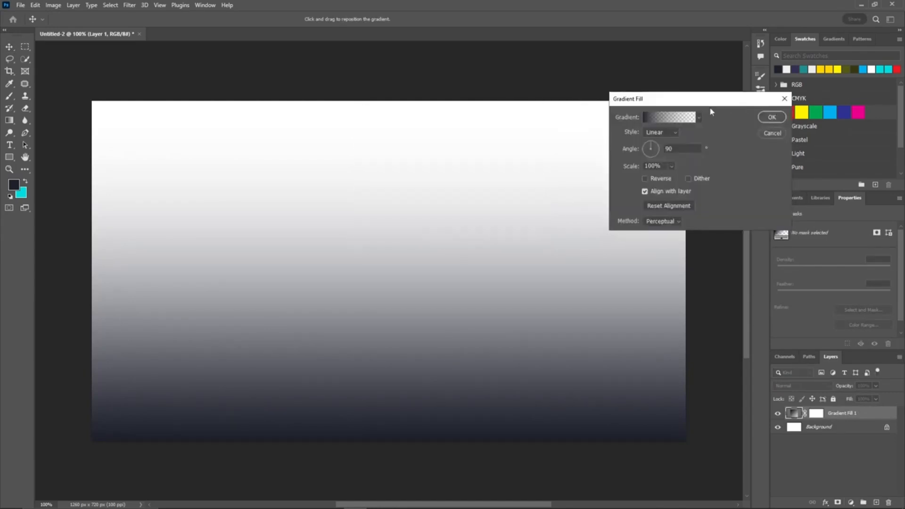
Step: Set the gradient fill to a purple-to-cyan preset from the Blues group and confirm
left_click(699, 118)
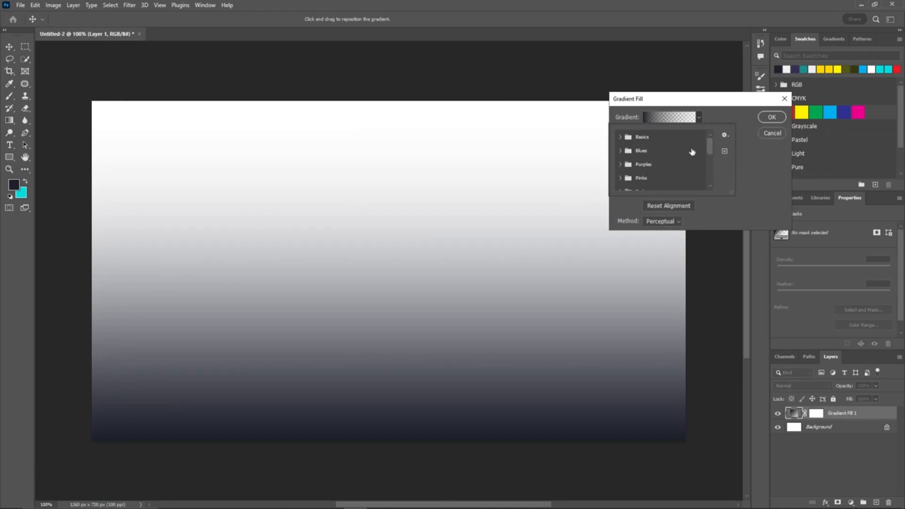
left_click(620, 151)
left_click(666, 166)
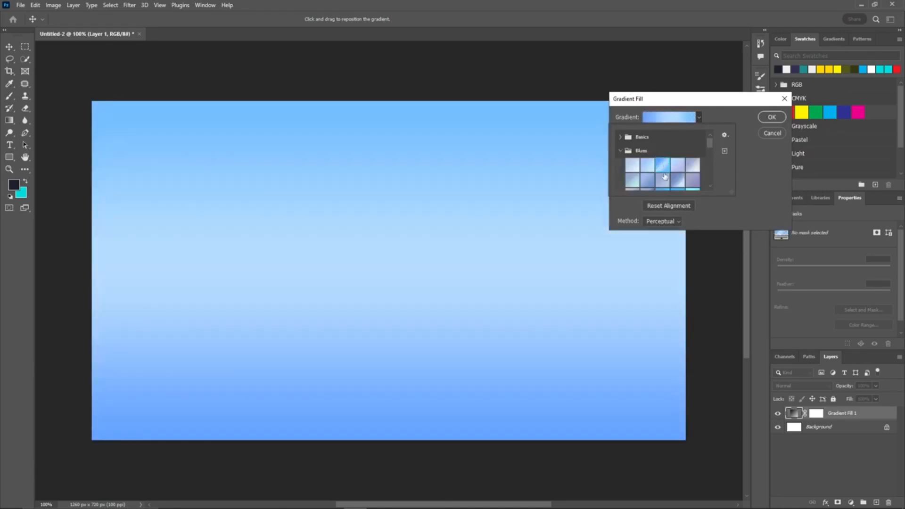
left_click(664, 177)
left_click(678, 181)
scroll(710, 151, "down", 5)
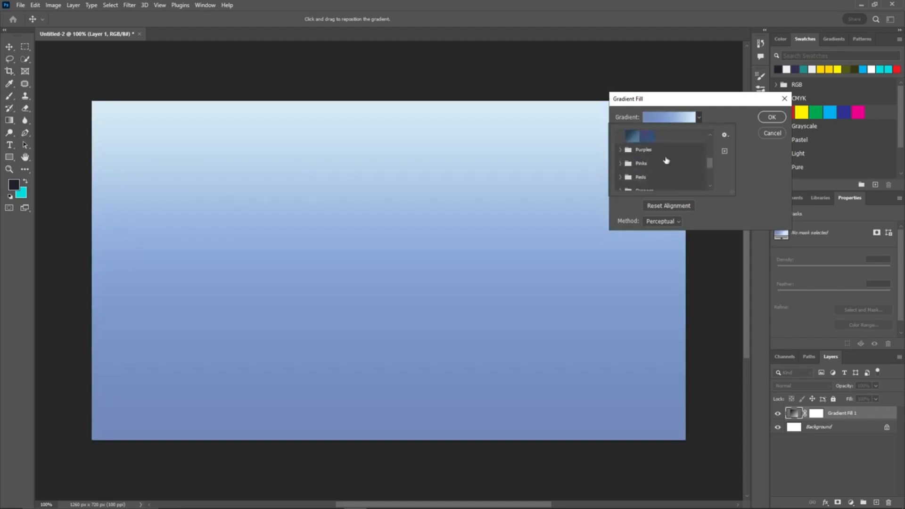
scroll(669, 156, "up", 5)
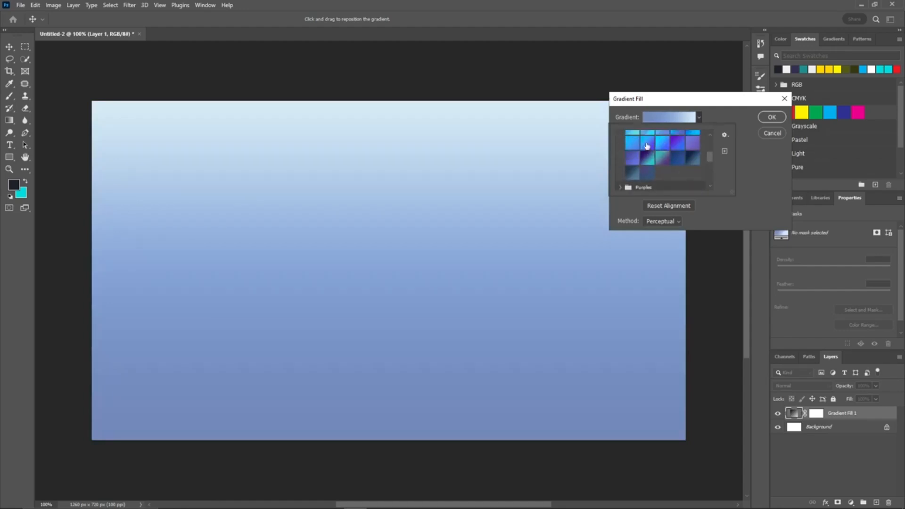
left_click(647, 143)
left_click(663, 143)
left_click(651, 141)
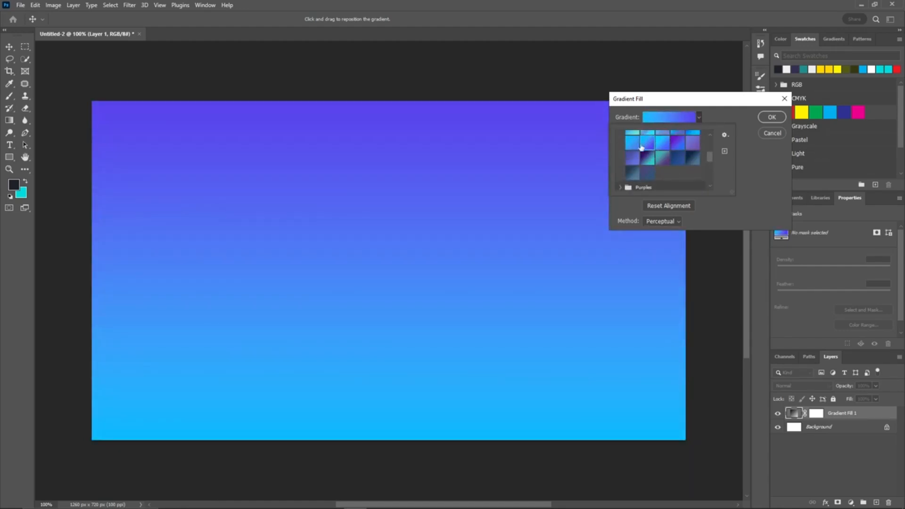
left_click(772, 118)
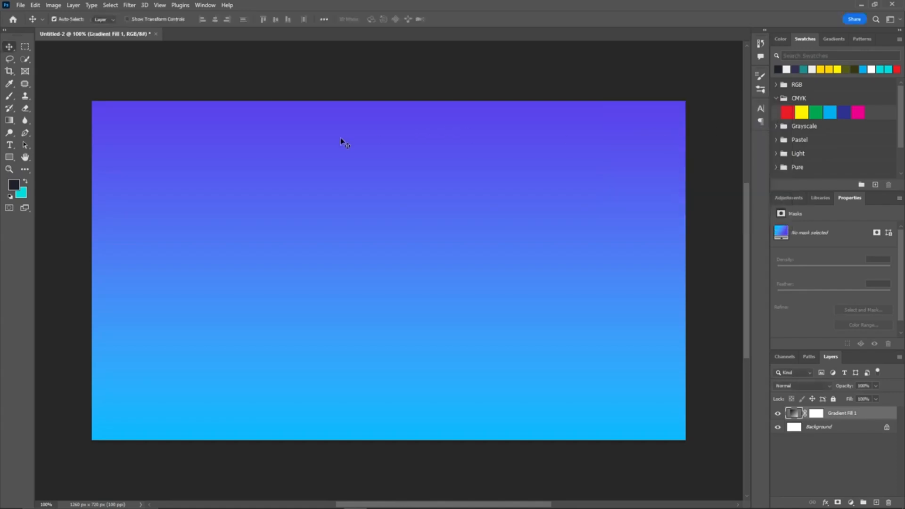
Step: In the portrait photo document, duplicate the Background layer
scroll(344, 143, "down", 2)
left_click_drag(348, 128, 363, 144)
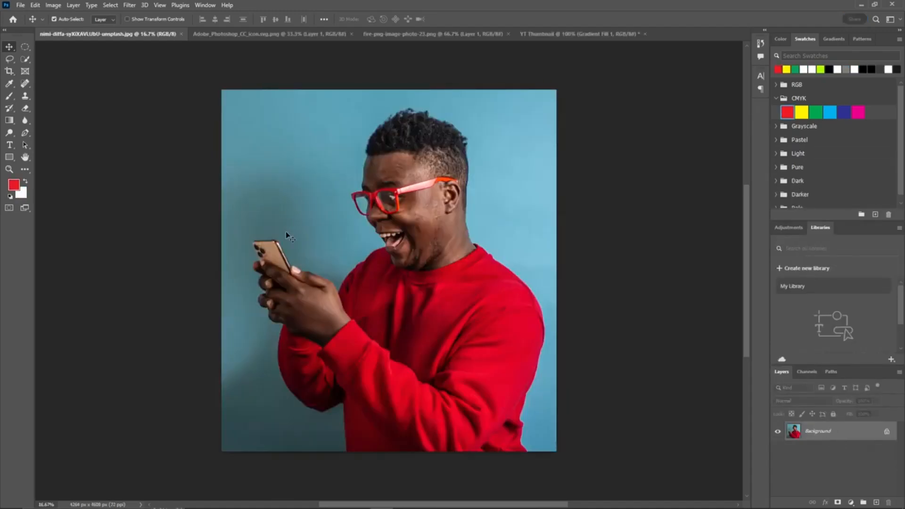
left_click_drag(829, 423, 880, 502)
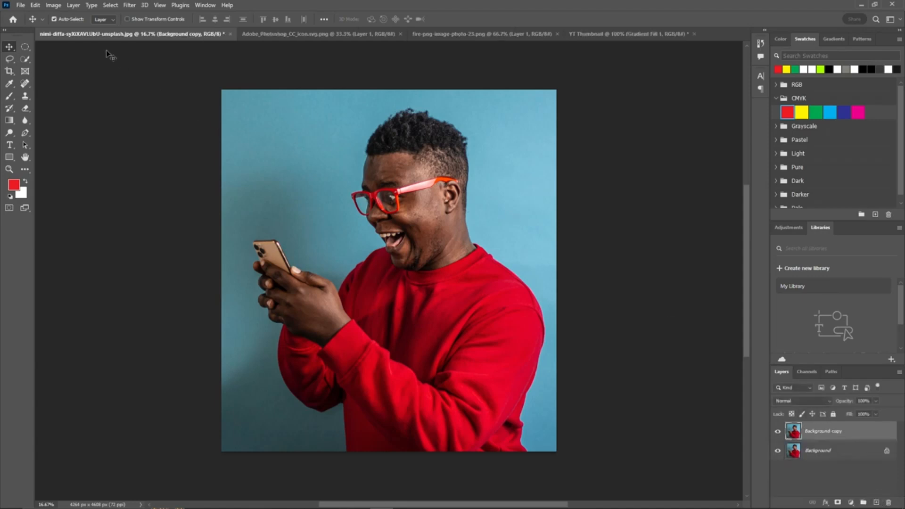
Step: Select the subject and add a layer mask to the Background copy layer
left_click(111, 5)
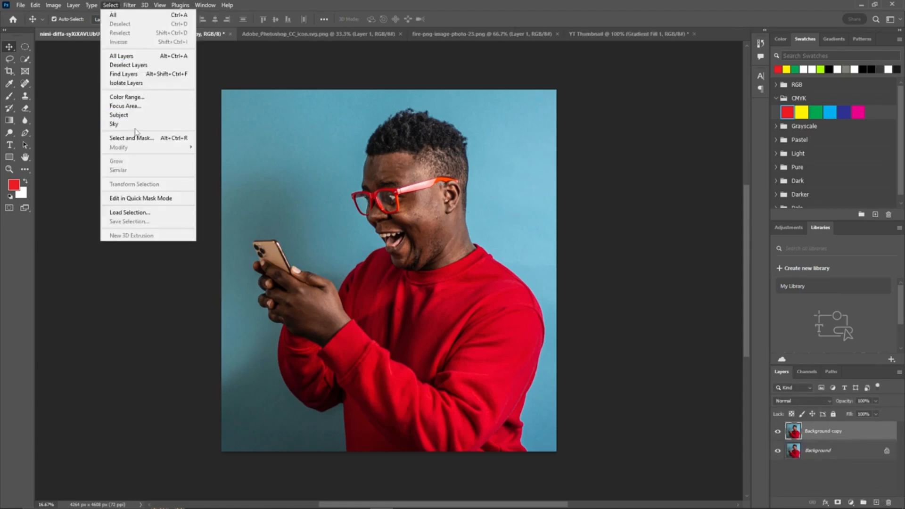
left_click(136, 117)
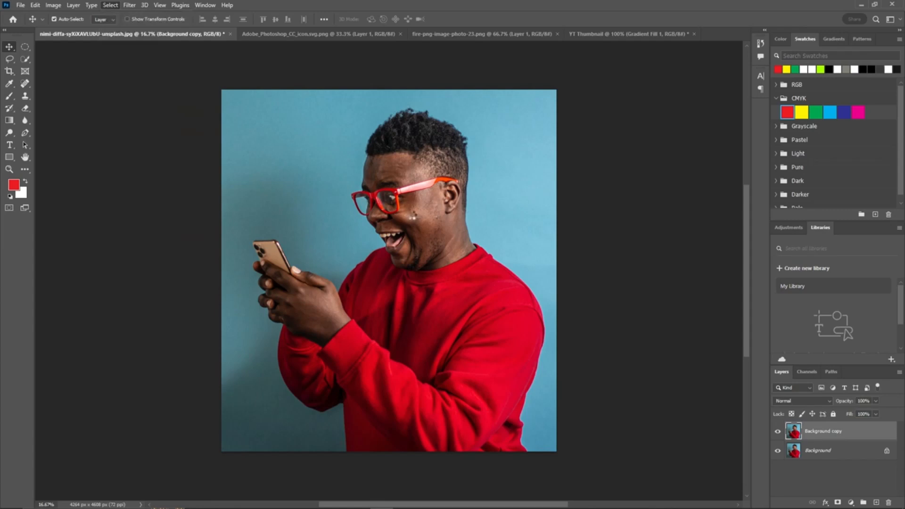
left_click(838, 502)
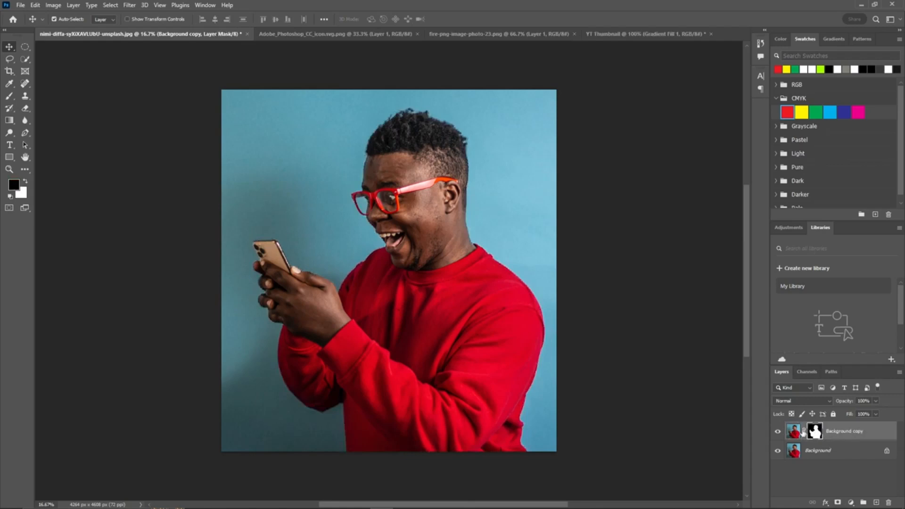
Step: Apply the layer mask and hide the original Background layer
right_click(803, 431)
left_click(808, 367)
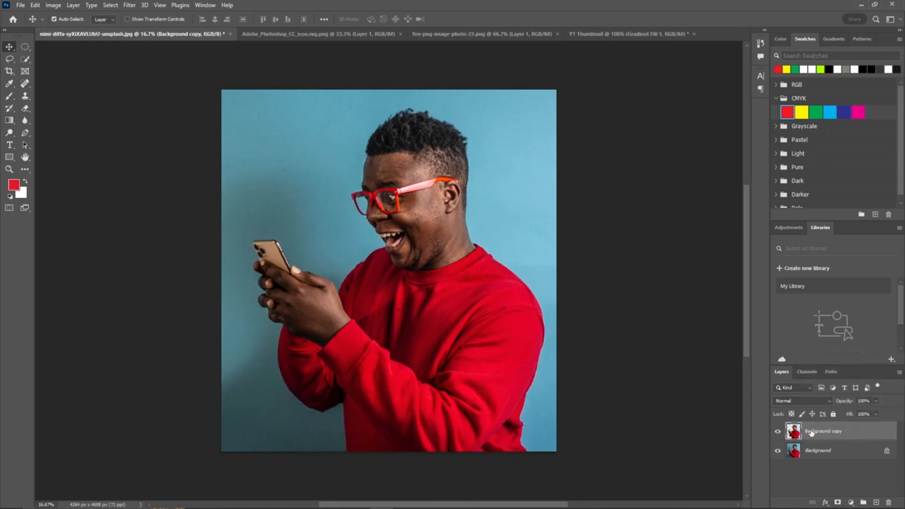
left_click(778, 451)
Step: Drag the cut-out person layer into the YT Thumbnail document
left_click_drag(415, 225, 570, 268)
scroll(569, 268, "down", 6)
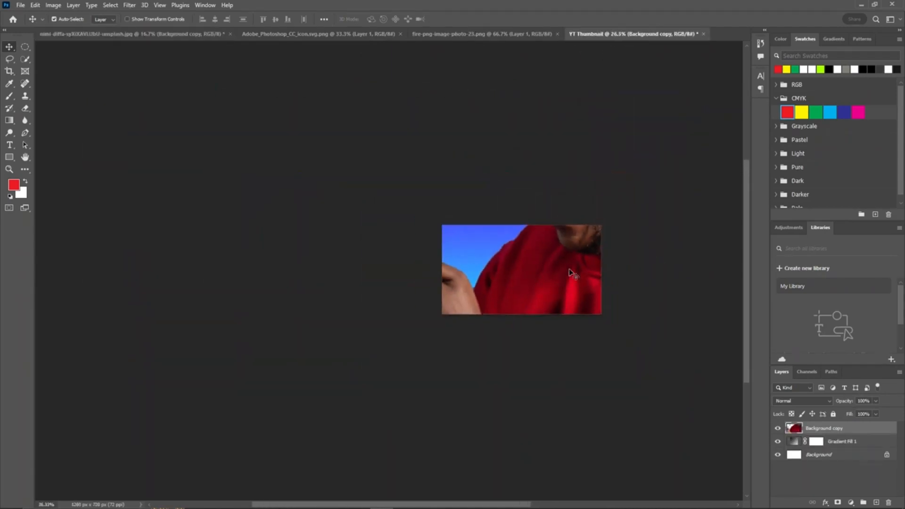
Step: Scale the person down and position them at the thumbnail's right edge, then commit the transform
key("ctrl+t")
scroll(547, 146, "down", 3)
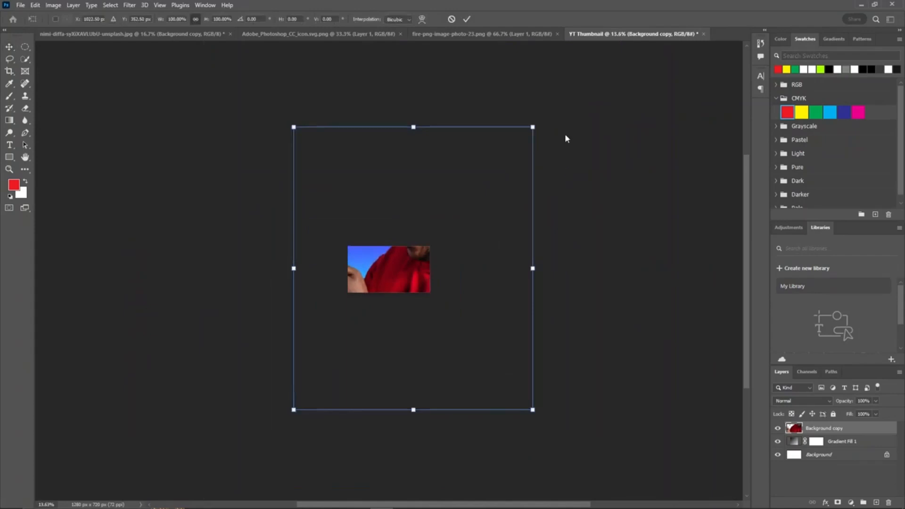
left_click_drag(532, 127, 418, 268)
scroll(416, 267, "up", 8)
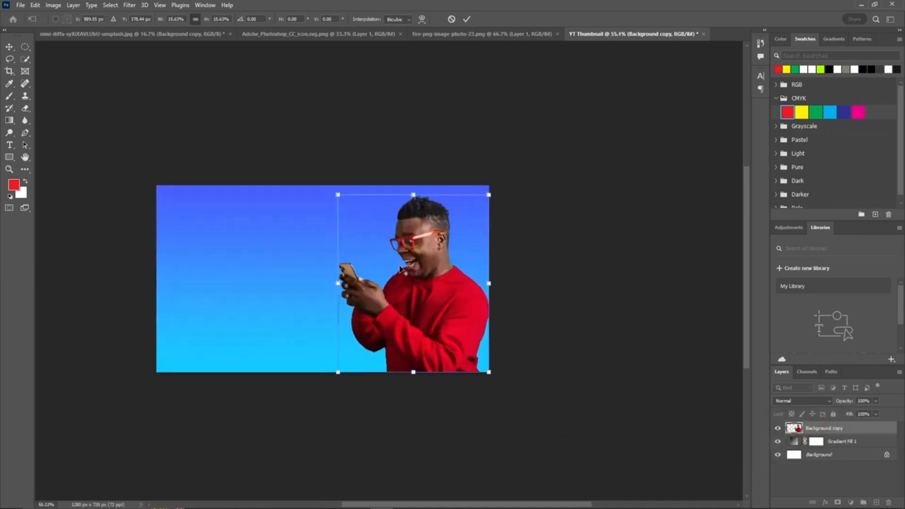
key("alt+space")
left_click_drag(329, 253, 406, 259)
left_click(467, 19)
Step: Rotate the person layer about 5° and commit the transform
scroll(282, 298, "up", 2)
key("ctrl+t")
left_click_drag(634, 149, 664, 167)
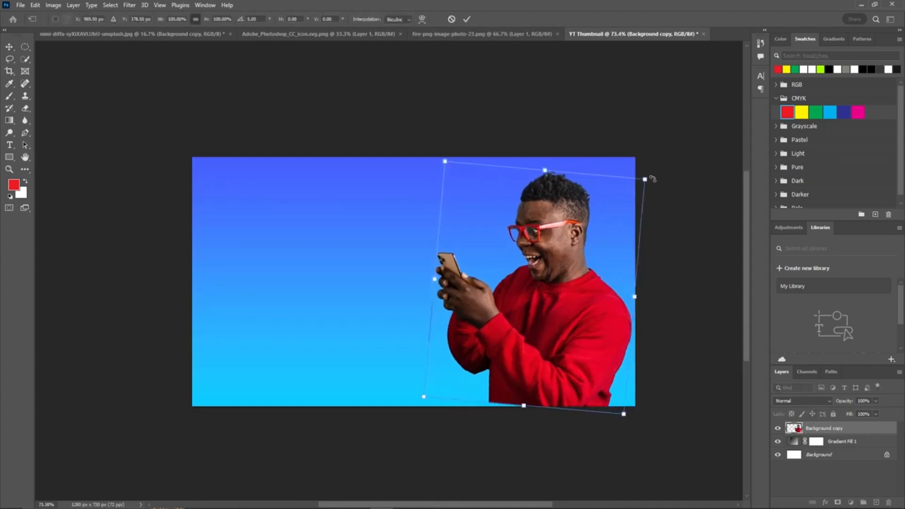
left_click_drag(558, 253, 555, 258)
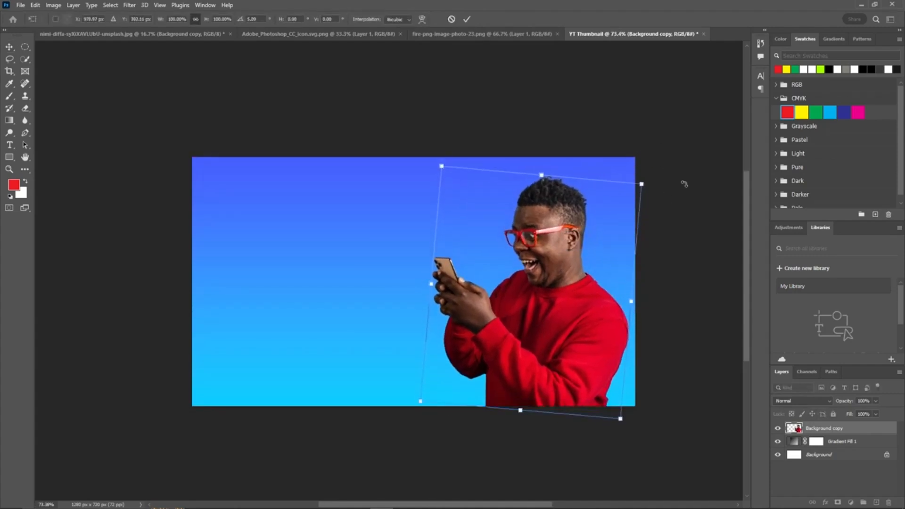
left_click(467, 19)
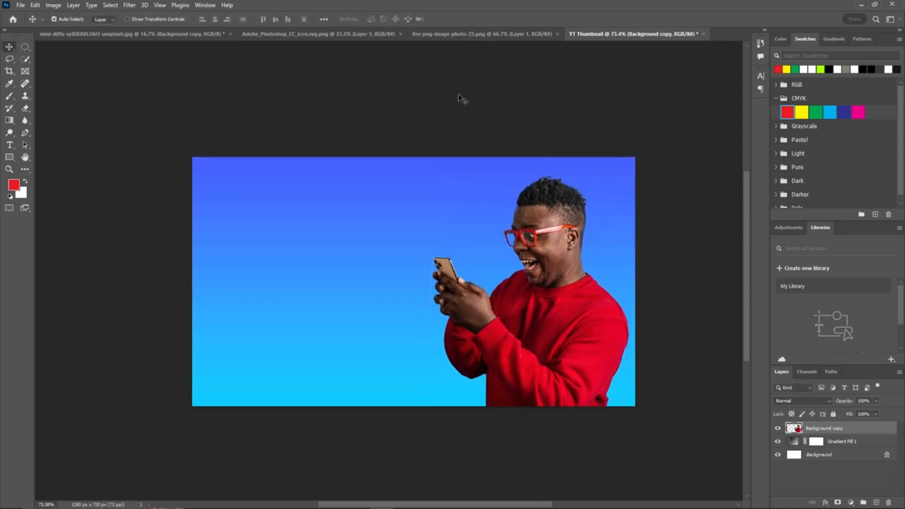
Step: Add a white outside Stroke layer style of about 5 px to the person layer
double_click(891, 434)
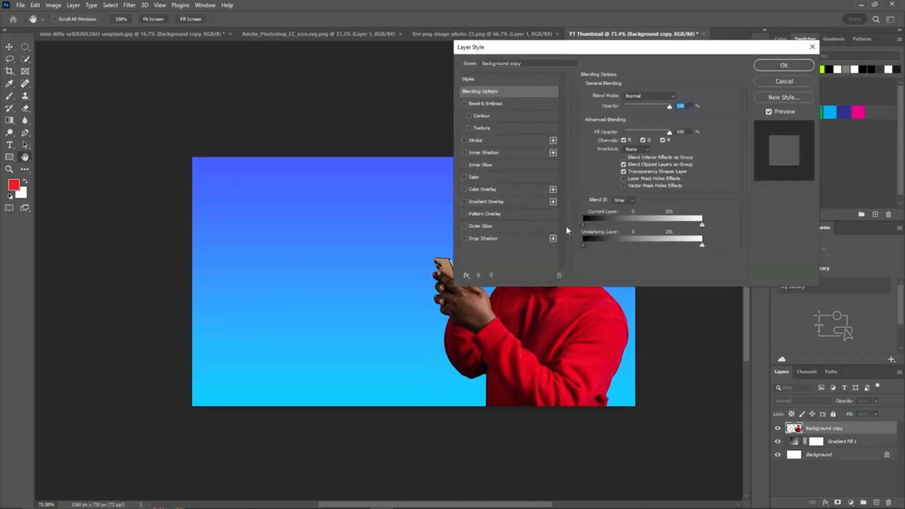
left_click(464, 140)
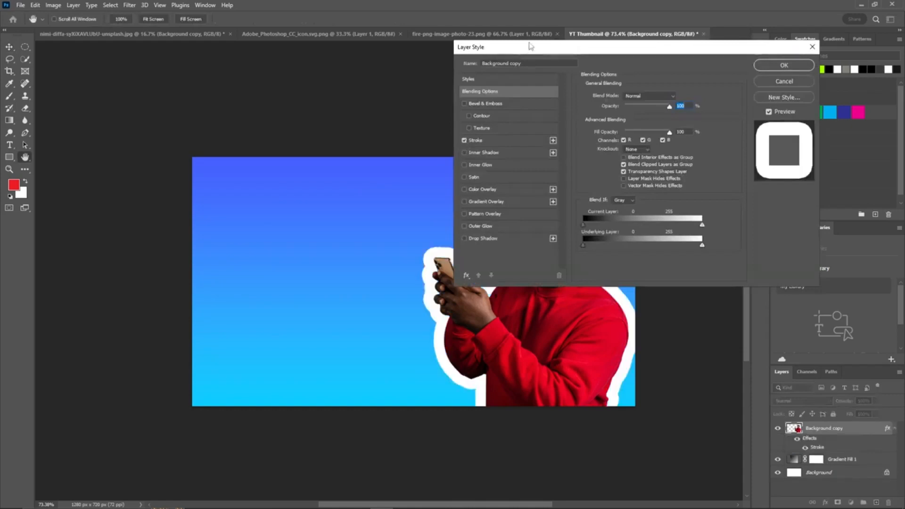
left_click_drag(643, 55, 758, 55)
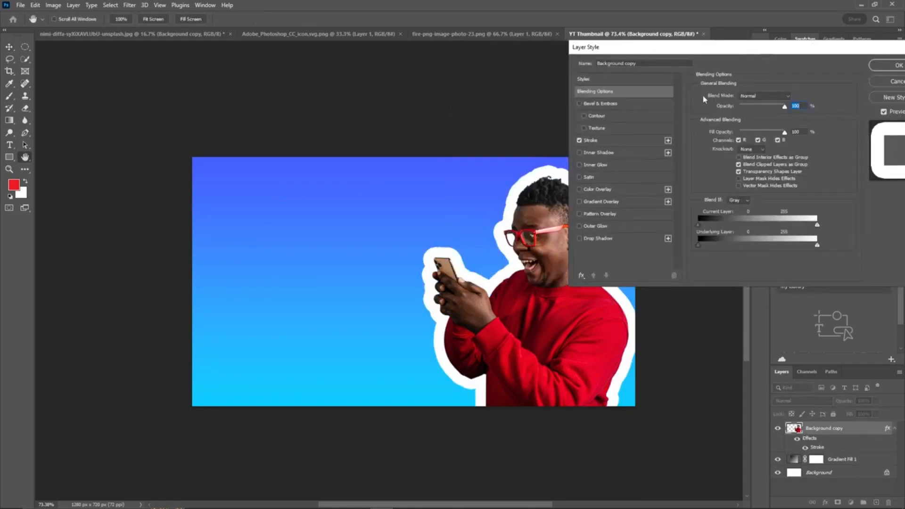
left_click(620, 142)
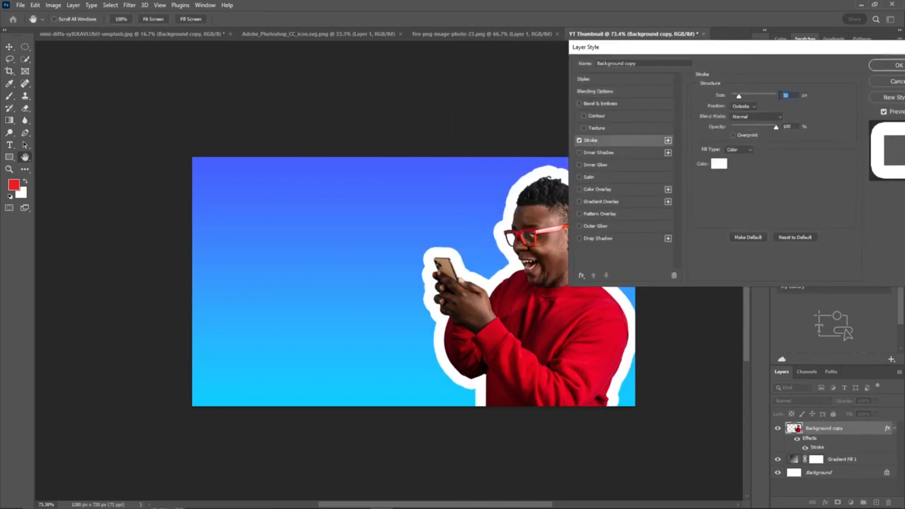
scroll(797, 95, "down", 20)
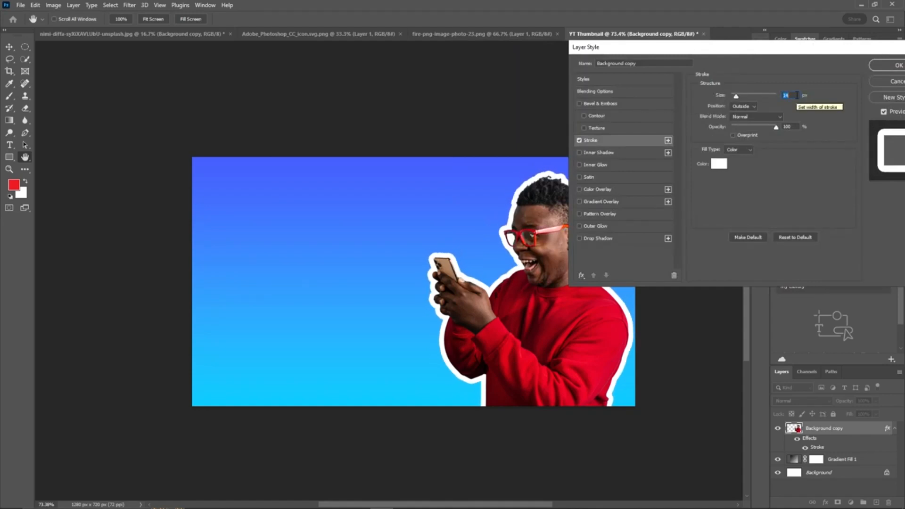
scroll(797, 95, "down", 3)
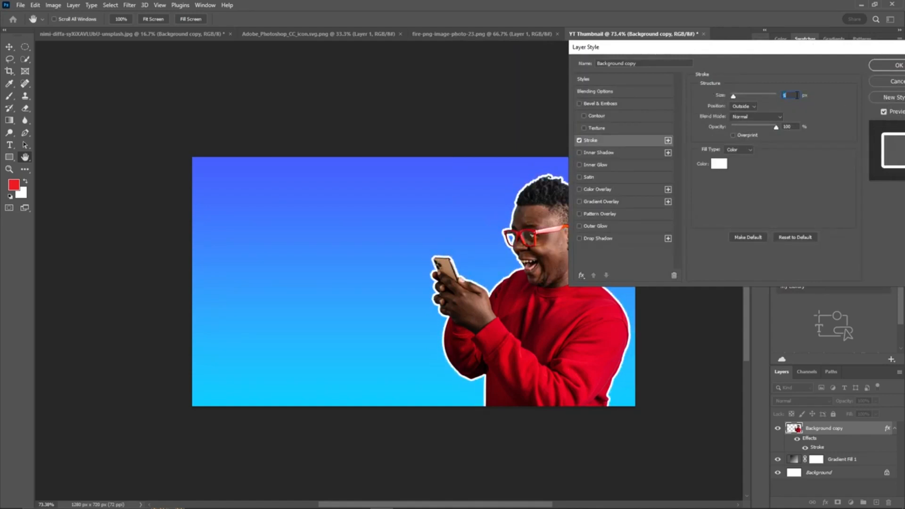
left_click_drag(791, 53, 746, 57)
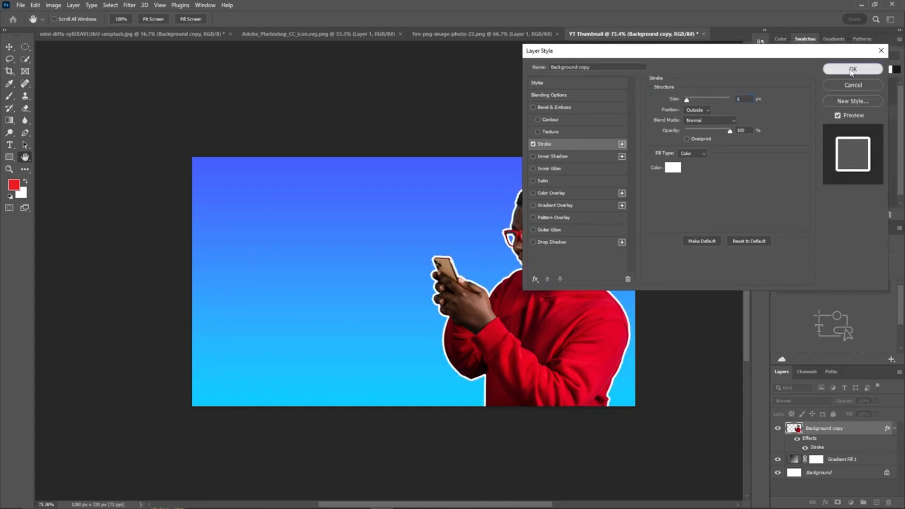
left_click(852, 70)
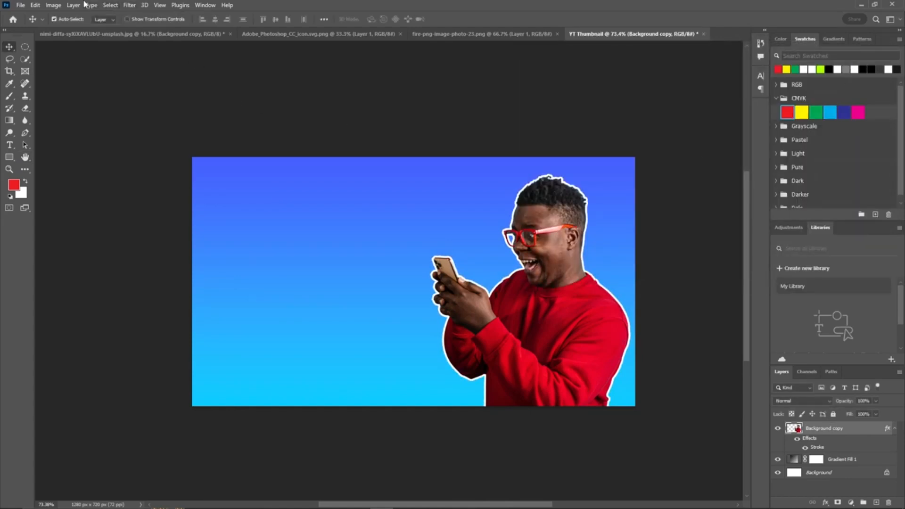
Step: Add a new layer above the person and rename it text
left_click(876, 502)
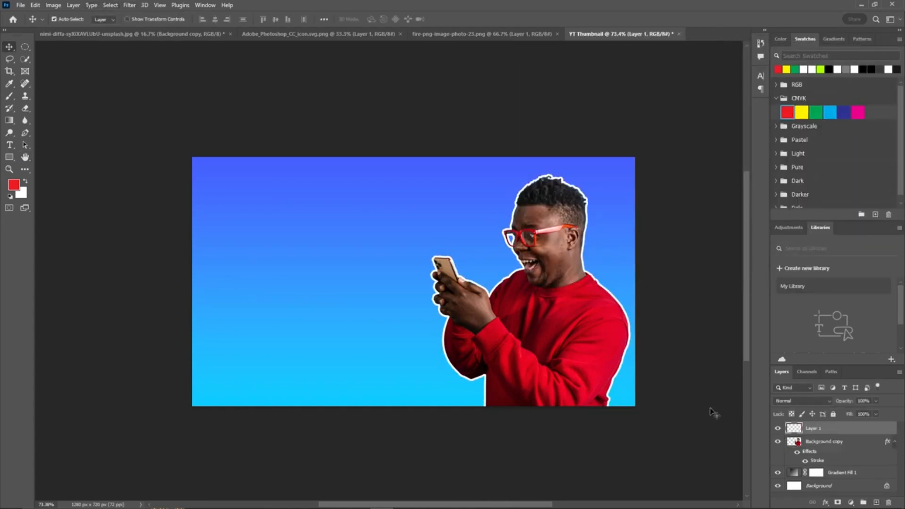
left_click(819, 430)
type("text")
key("Return")
Step: Type the two-line headline "Create BEST THUMBNAILS" in the upper left of the thumbnail
left_click(9, 145)
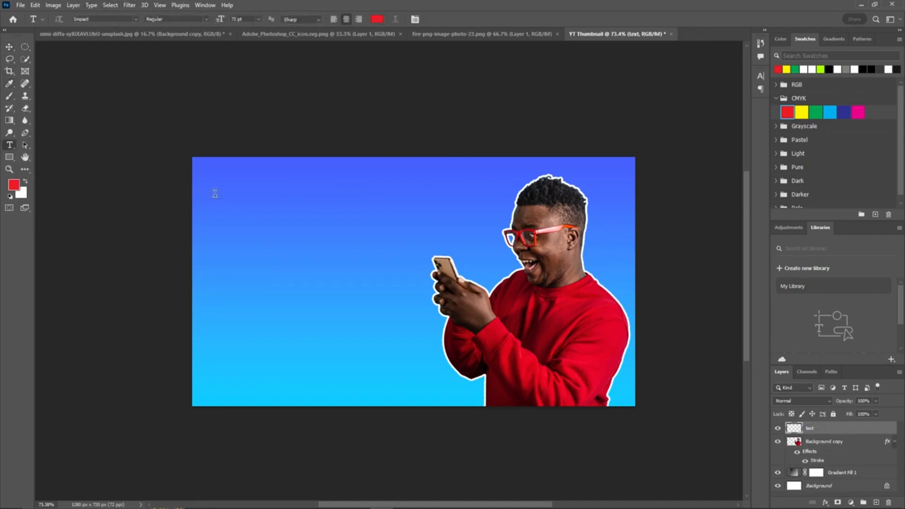
left_click(238, 193)
left_click_drag(252, 187, 294, 199)
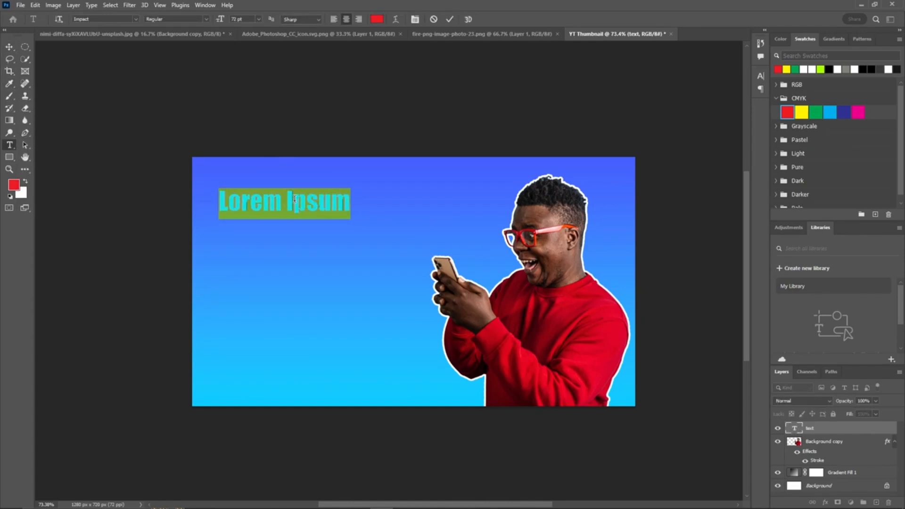
type("Create")
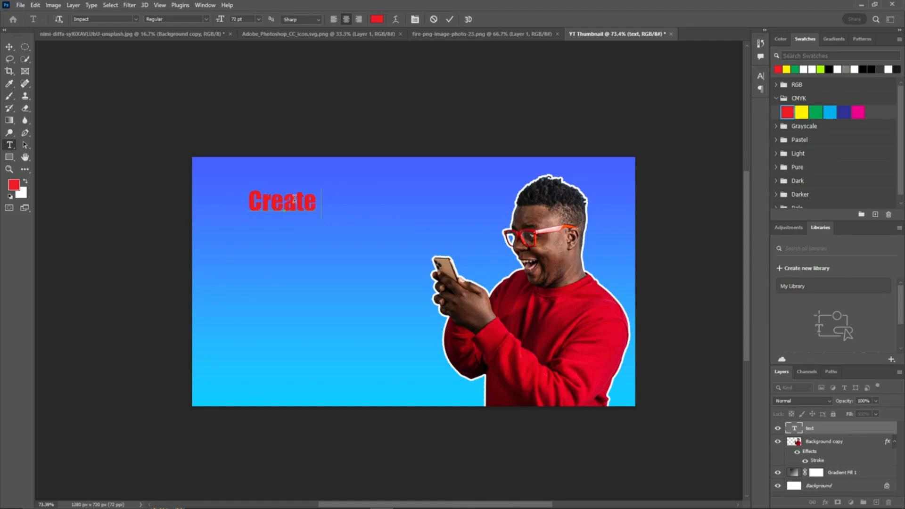
type(" BEST ")
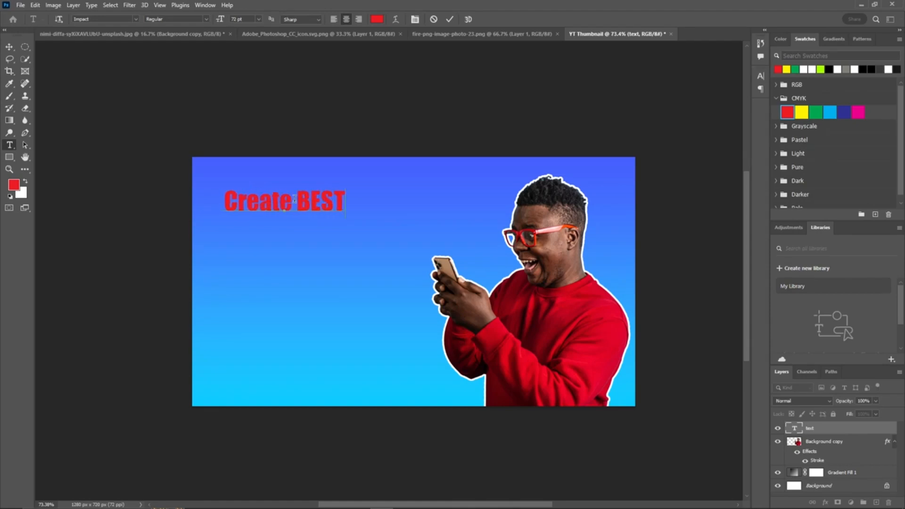
type("T")
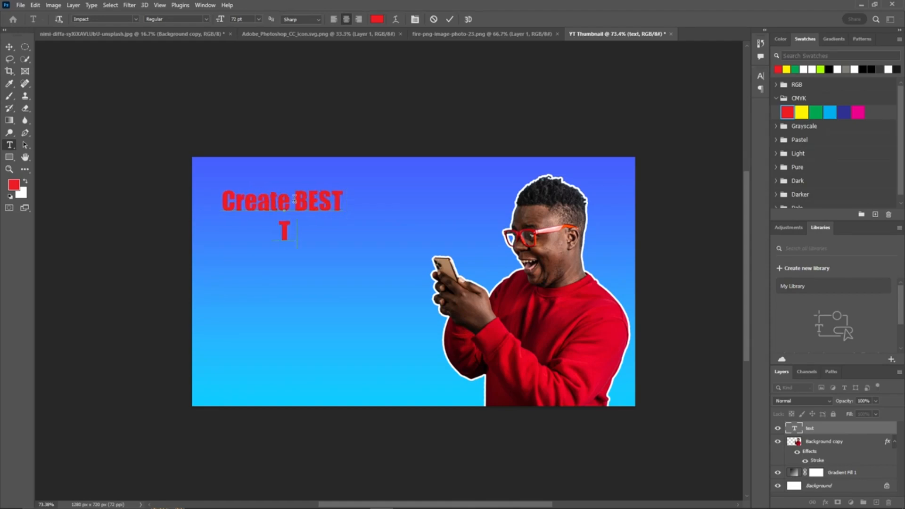
type("HUMBNAILS")
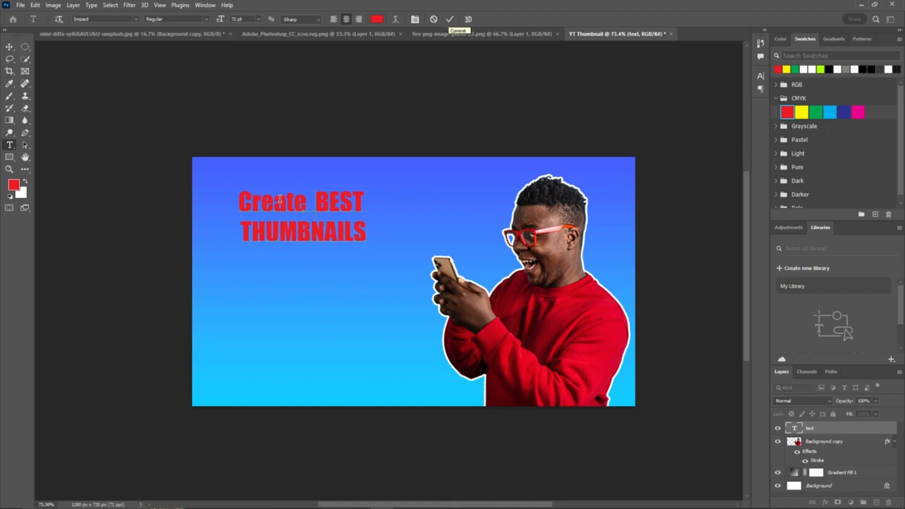
Step: Color the whole headline yellow
key("ctrl+a")
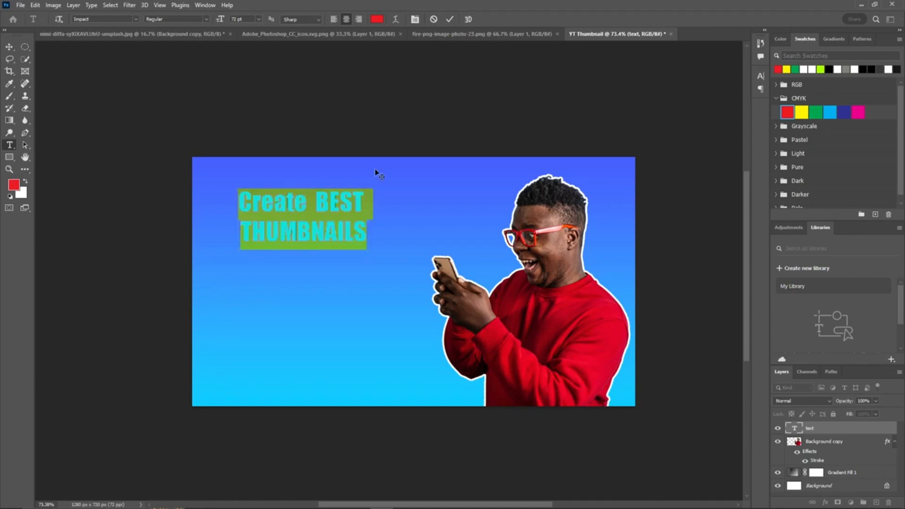
left_click(786, 69)
left_click(451, 19)
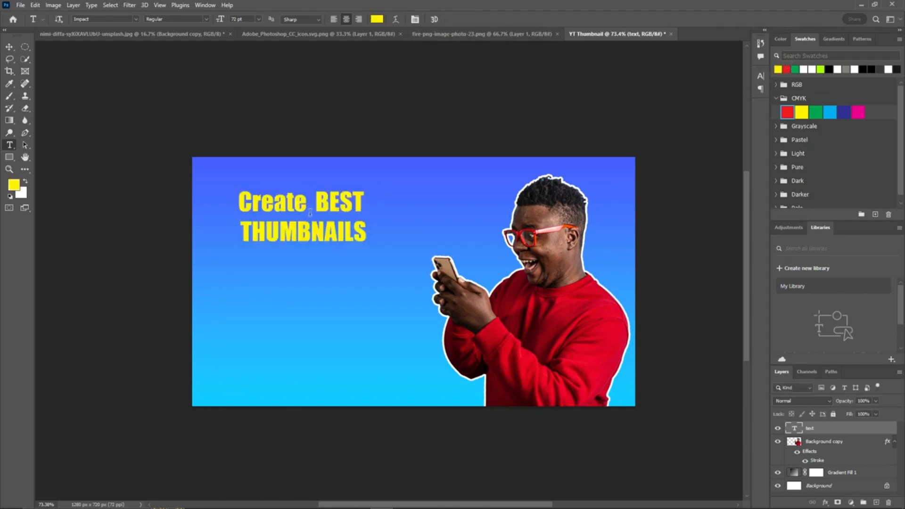
Step: Nudge the headline slightly down and add a white Stroke layer style to the text layer
left_click_drag(330, 211, 333, 224)
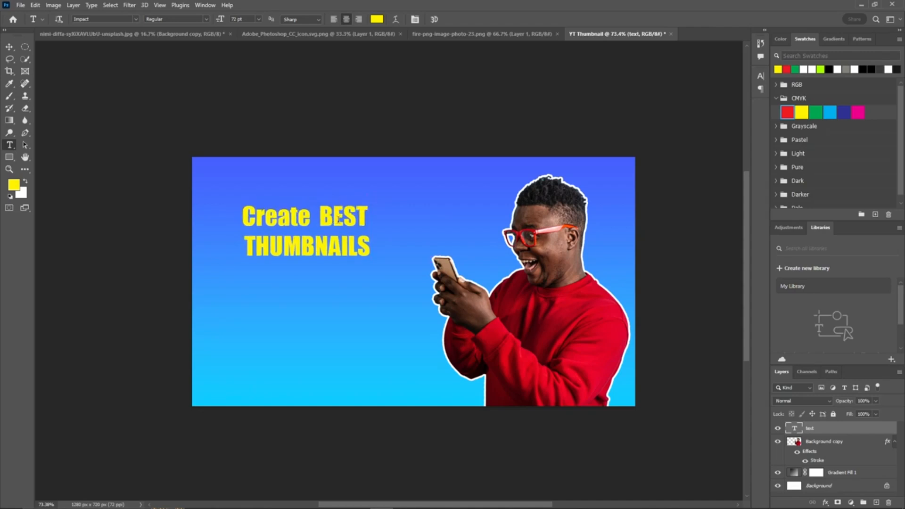
double_click(889, 431)
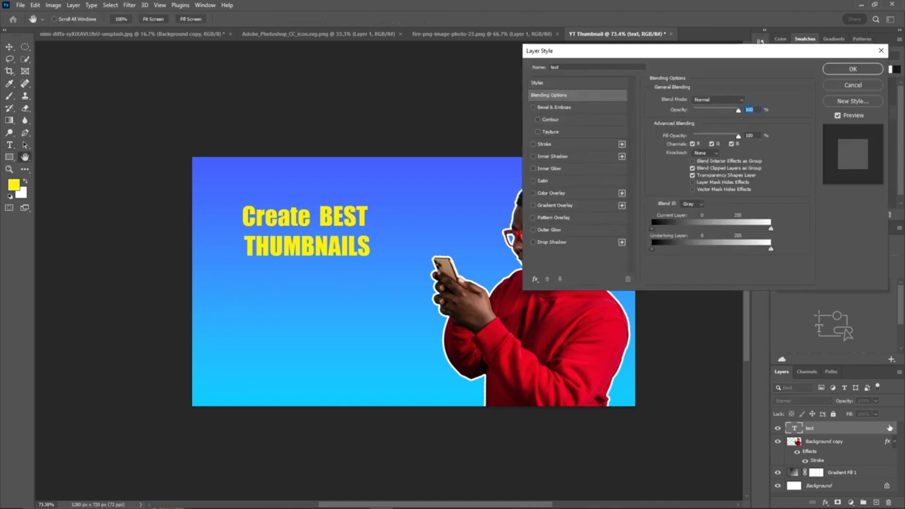
left_click(532, 144)
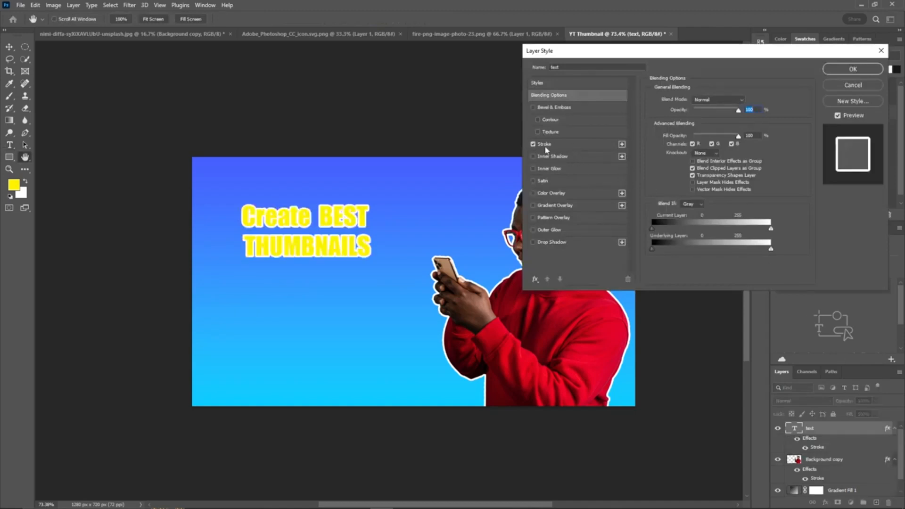
left_click(828, 72)
Step: Recolor the whole headline text red
double_click(325, 212)
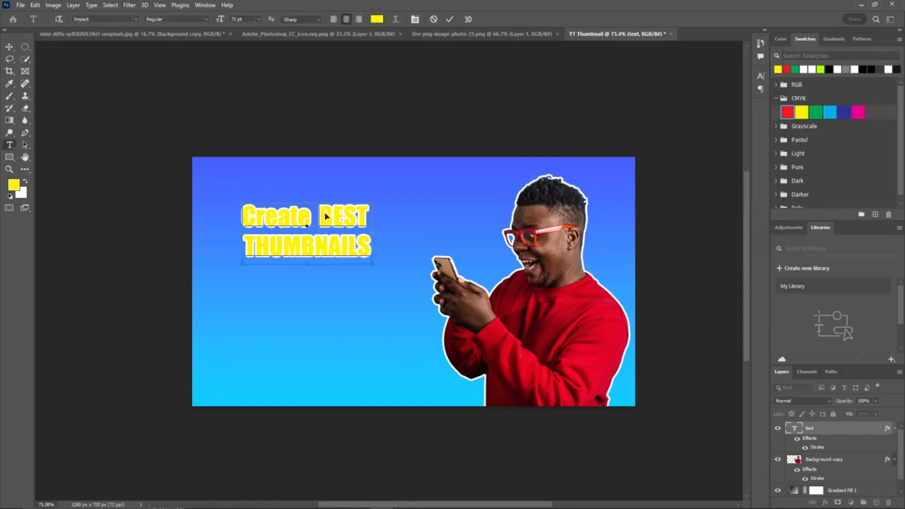
key("ctrl+a")
left_click(786, 69)
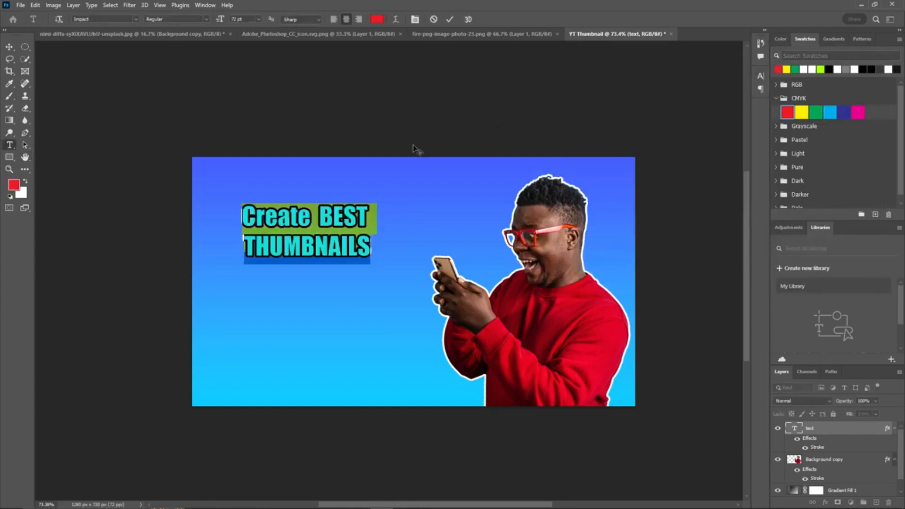
left_click(450, 20)
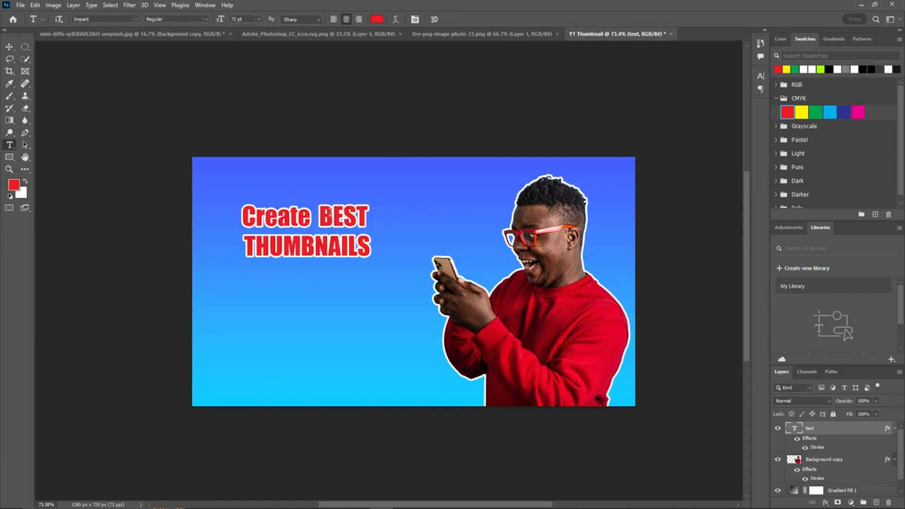
Step: Enlarge the headline to about 124% and move it slightly lower
left_click_drag(330, 224, 333, 226)
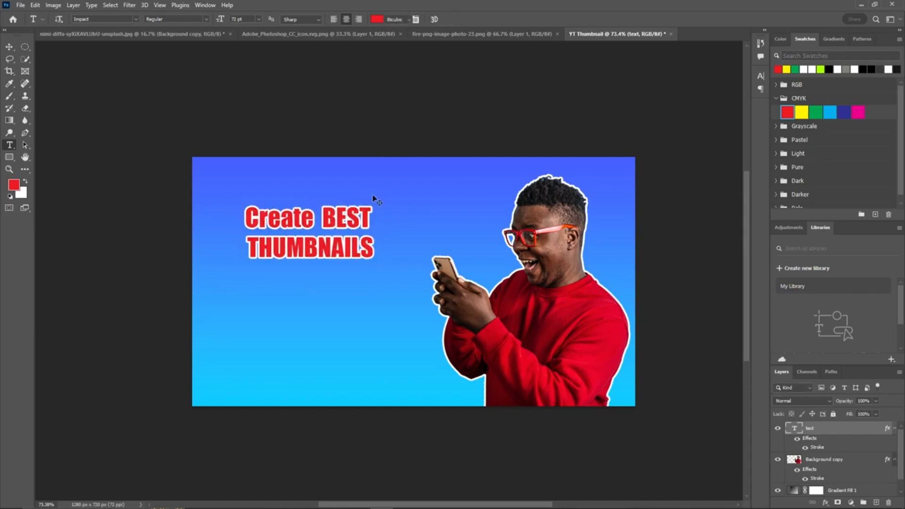
key("ctrl+t")
left_click_drag(383, 201, 407, 189)
key("ctrl+z")
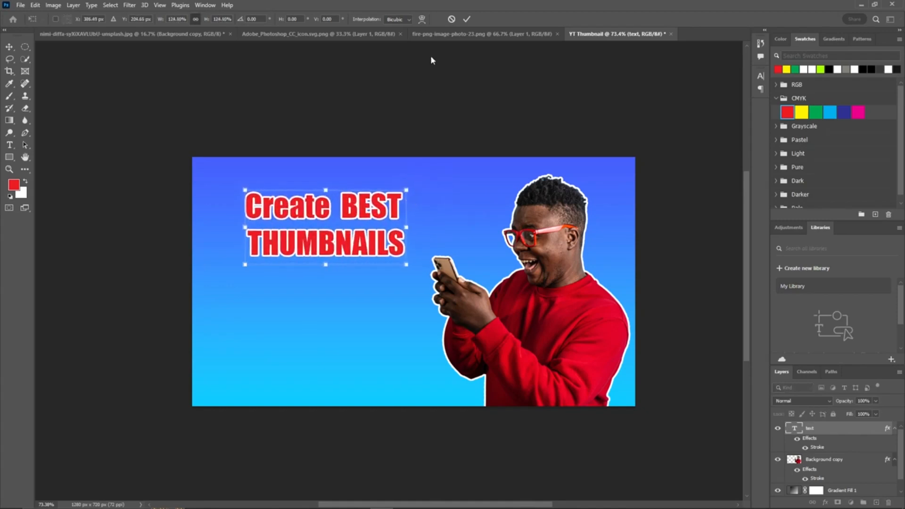
left_click(467, 19)
key("v")
left_click_drag(357, 217, 351, 232)
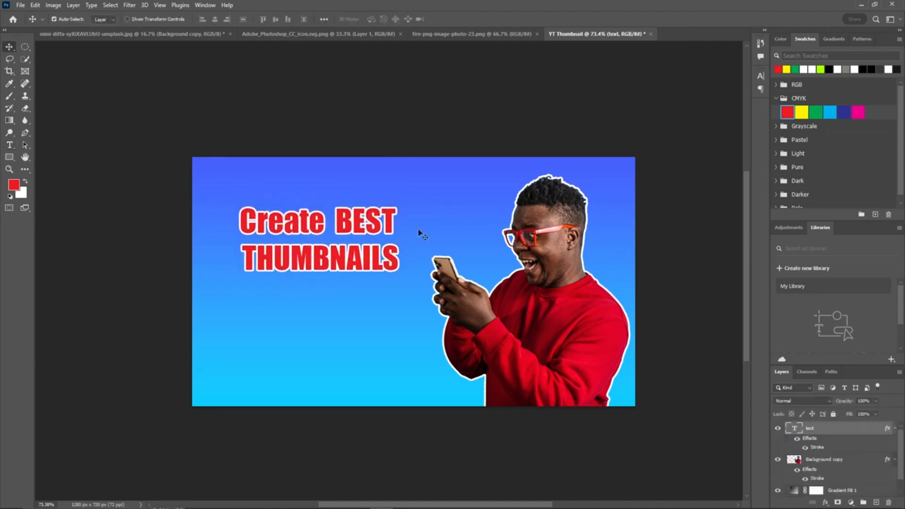
Step: Copy the Photoshop logo layer from its document into the thumbnail
left_click(279, 38)
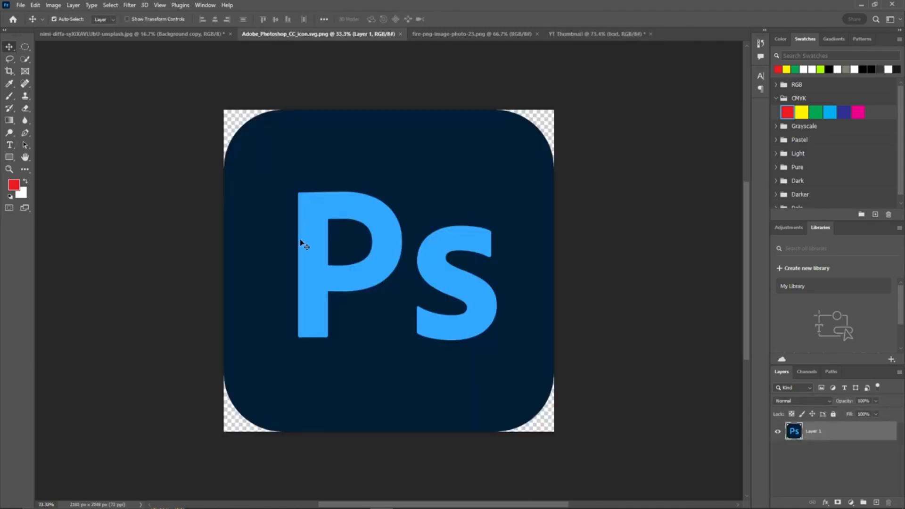
left_click_drag(423, 197, 365, 264)
key("ctrl+t")
key("ctrl+0")
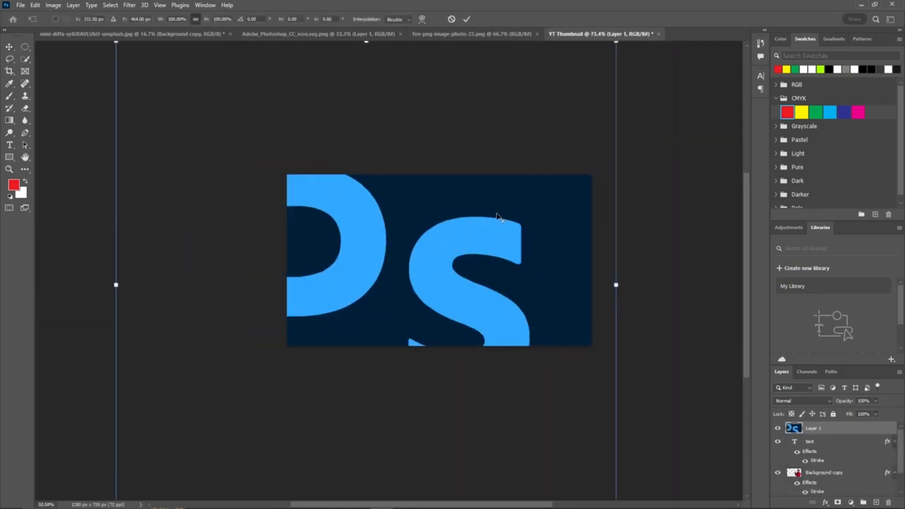
Step: Scale the Photoshop logo to about 10% and place it below the headline
left_click_drag(566, 113, 443, 257)
left_click_drag(475, 228, 382, 248)
scroll(432, 256, "up", 5)
left_click_drag(376, 287, 396, 256)
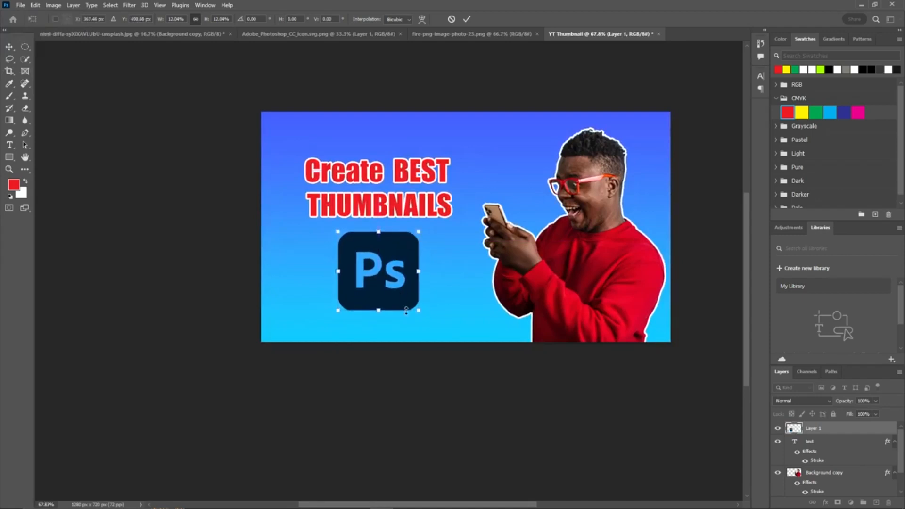
left_click_drag(419, 311, 406, 298)
left_click_drag(384, 247, 390, 247)
left_click_drag(432, 183, 408, 200)
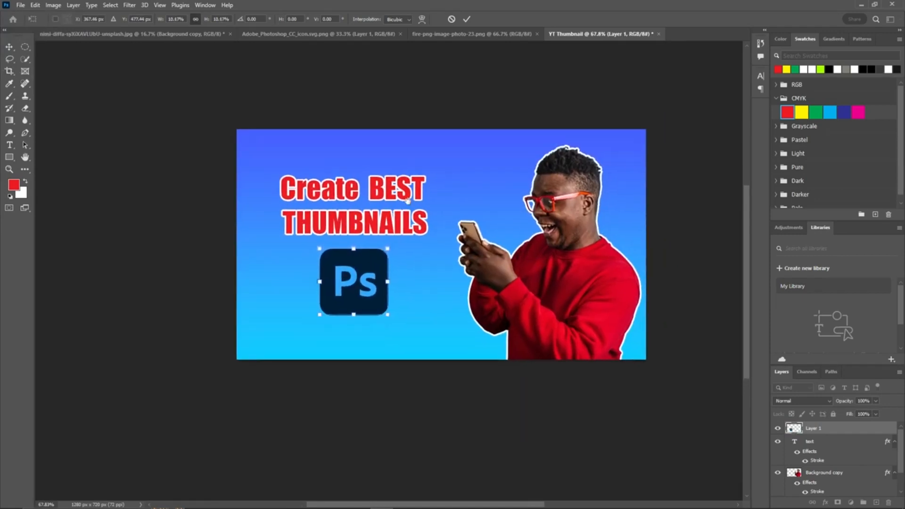
left_click(470, 18)
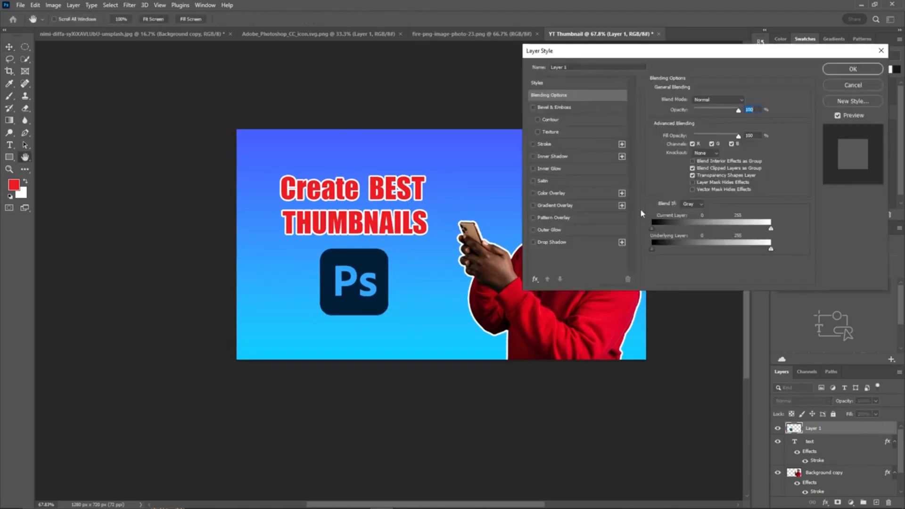
Step: Add a white outside Stroke layer style to the logo layer and slightly increase its size
left_click(533, 144)
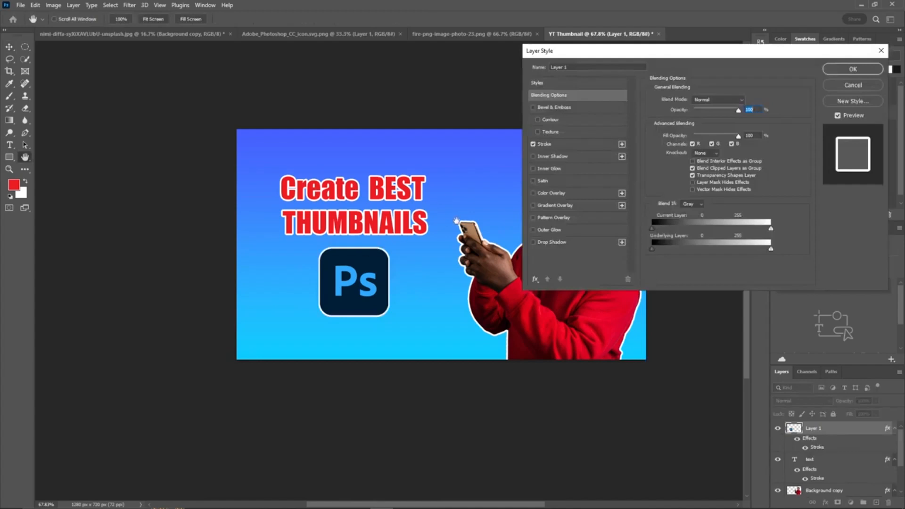
left_click(585, 143)
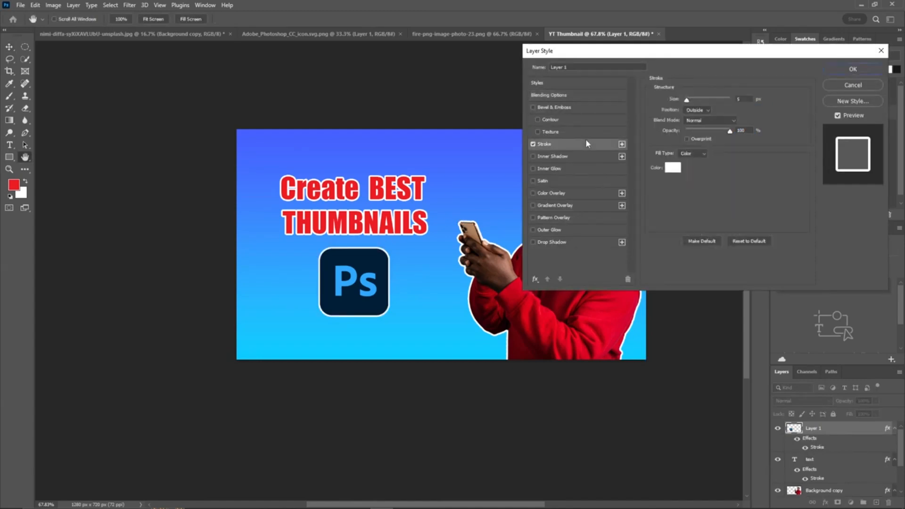
left_click(748, 99)
key("Up")
key("Up")
key("Up")
key("Up")
key("Down")
left_click(866, 70)
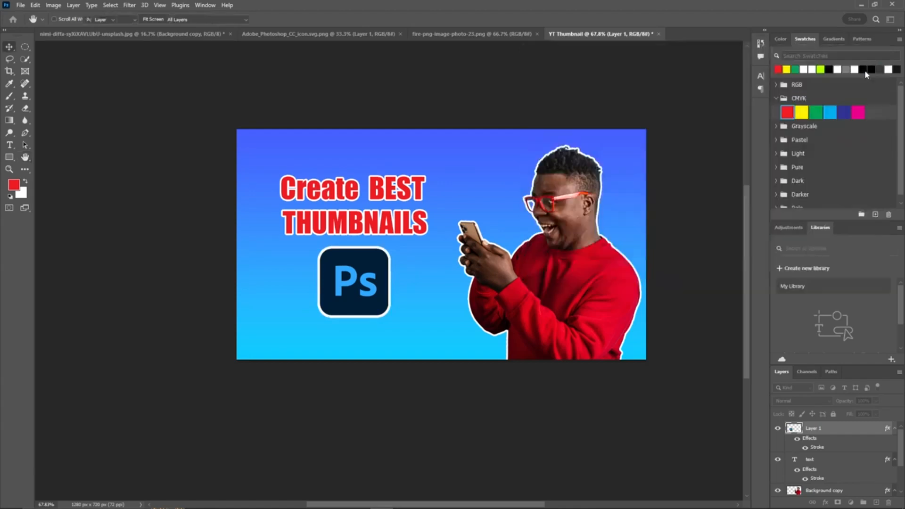
Step: Try grouping the person, text and logo layers, then undo the grouping
scroll(358, 259, "up", 4)
scroll(360, 254, "down", 2)
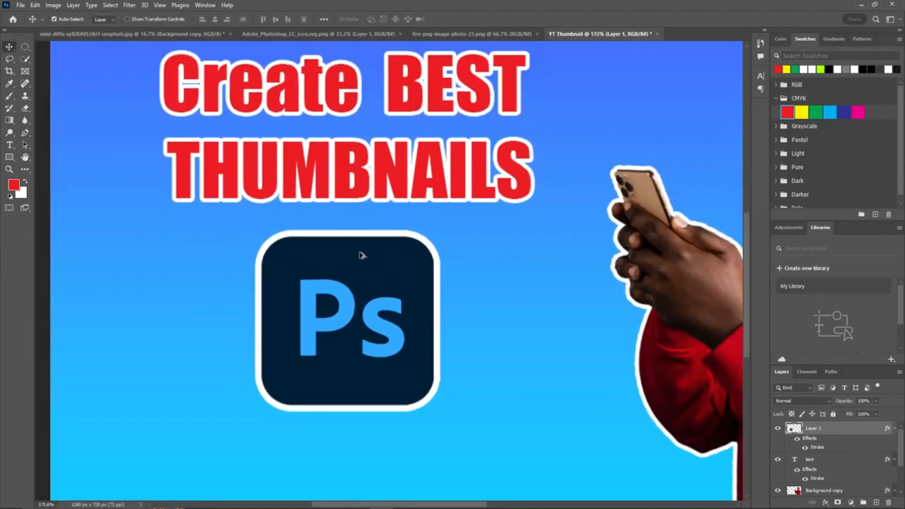
scroll(363, 251, "down", 2)
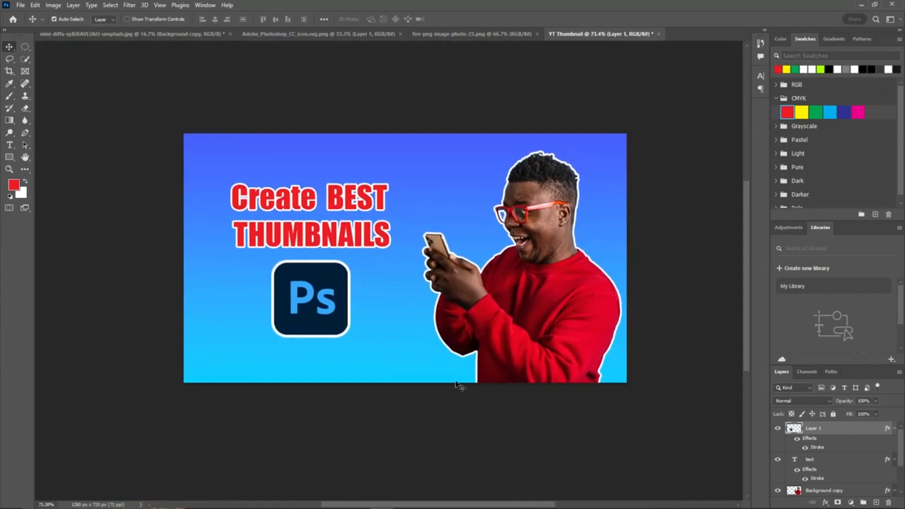
scroll(848, 467, "down", 2)
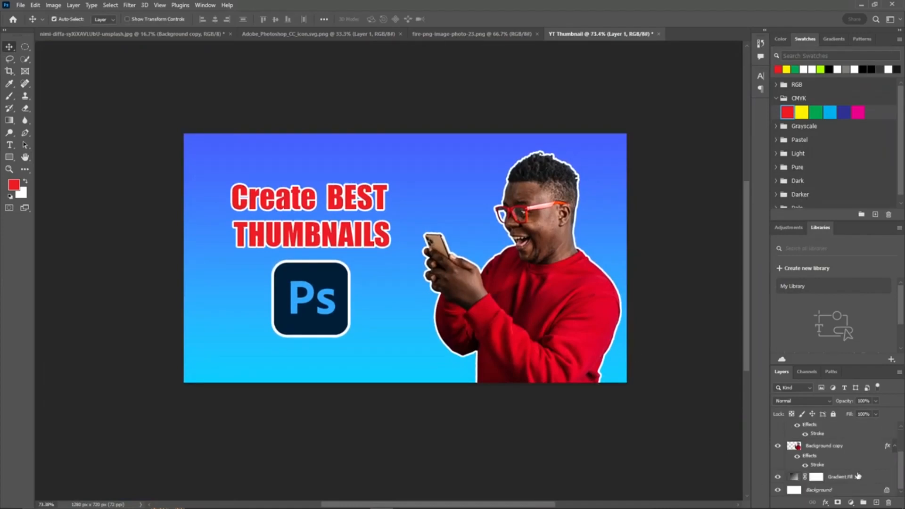
left_click(839, 451)
key("ctrl+g")
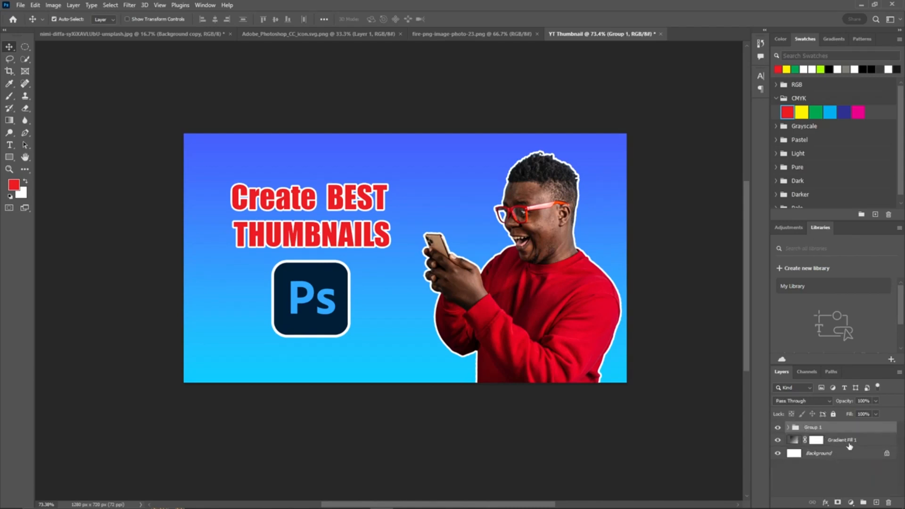
key("ctrl+z")
Step: Group the logo, text and person layers together
left_click(843, 436)
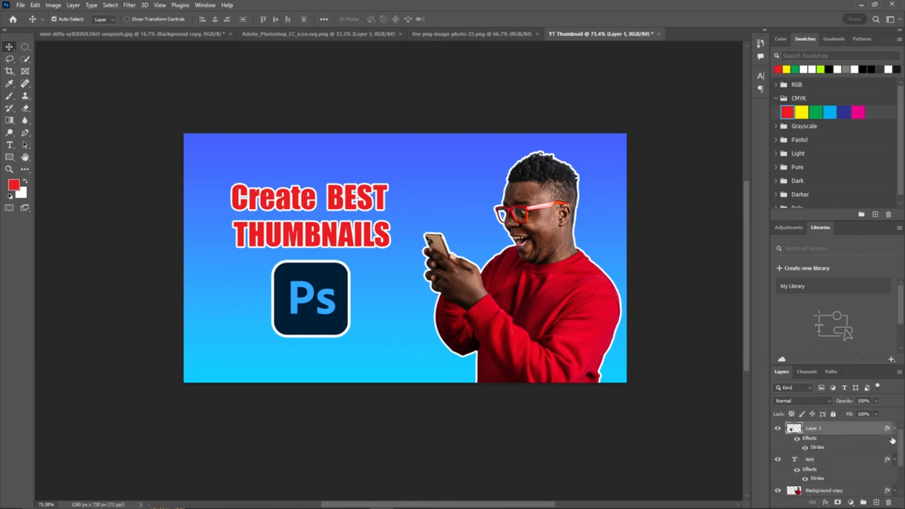
left_click_drag(903, 445, 904, 468)
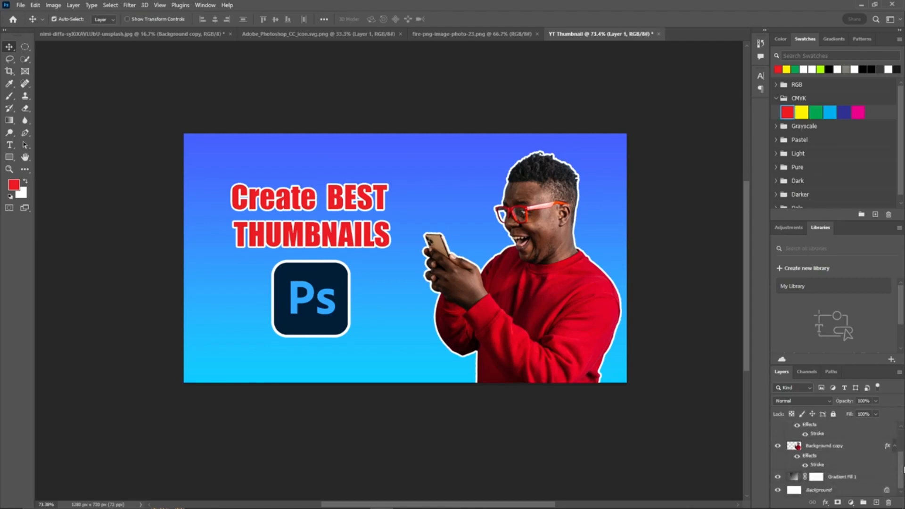
left_click(835, 448)
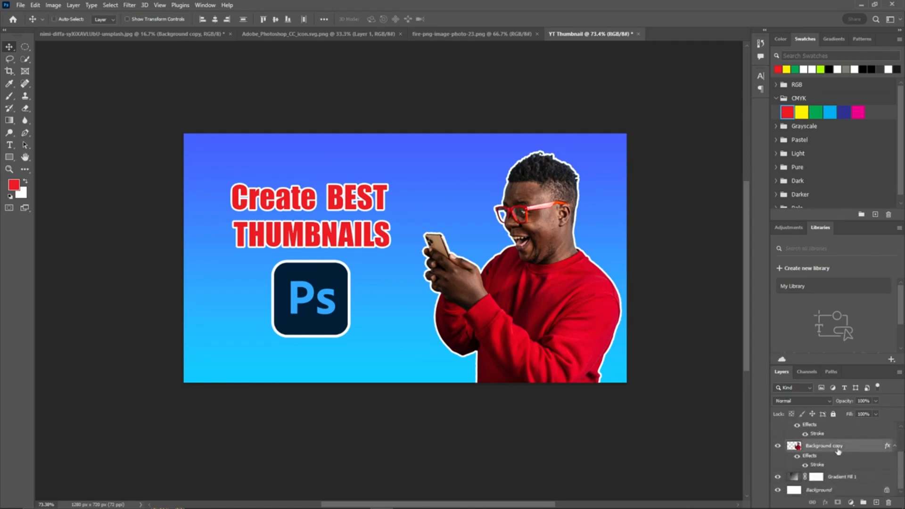
key("ctrl+g")
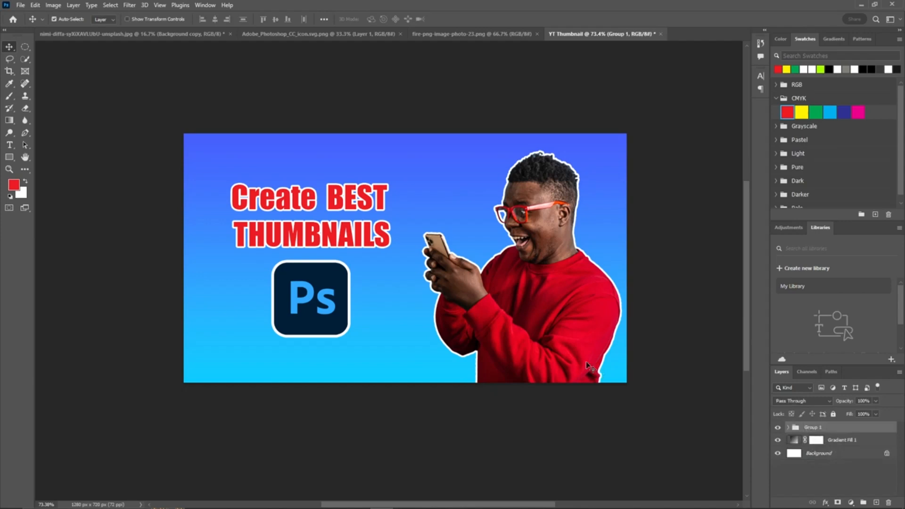
Step: Add a new empty layer and bring the fire image into the thumbnail
left_click(875, 503)
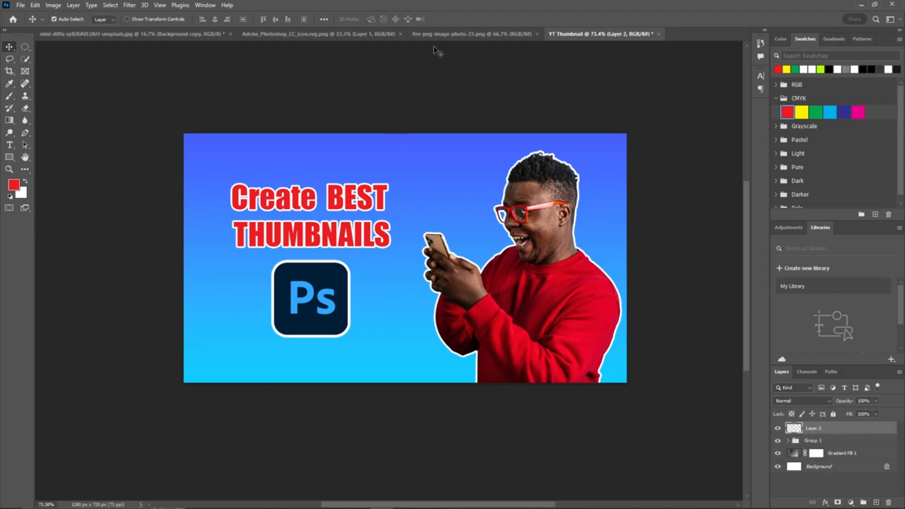
left_click(454, 38)
left_click_drag(464, 283, 398, 319)
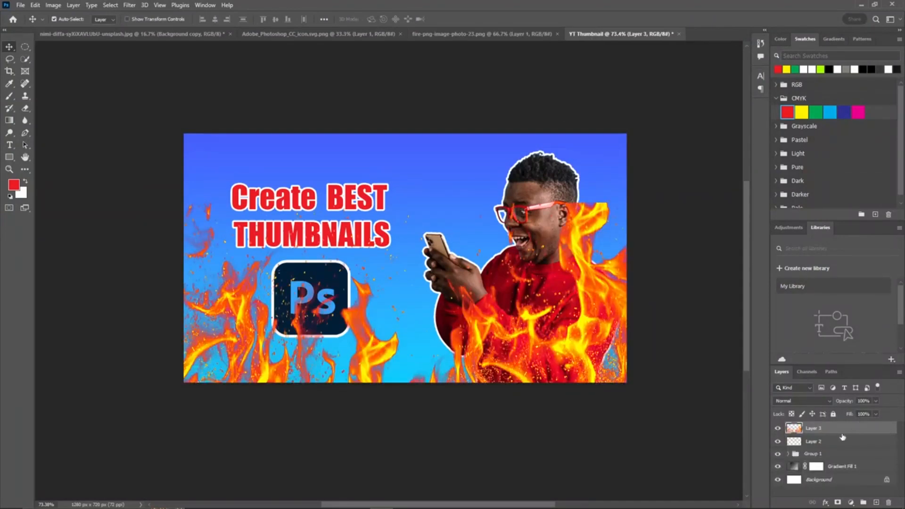
Step: Place the fire layer beneath the group holding the person, headline and logo
left_click_drag(842, 437, 842, 460)
key("ctrl+z")
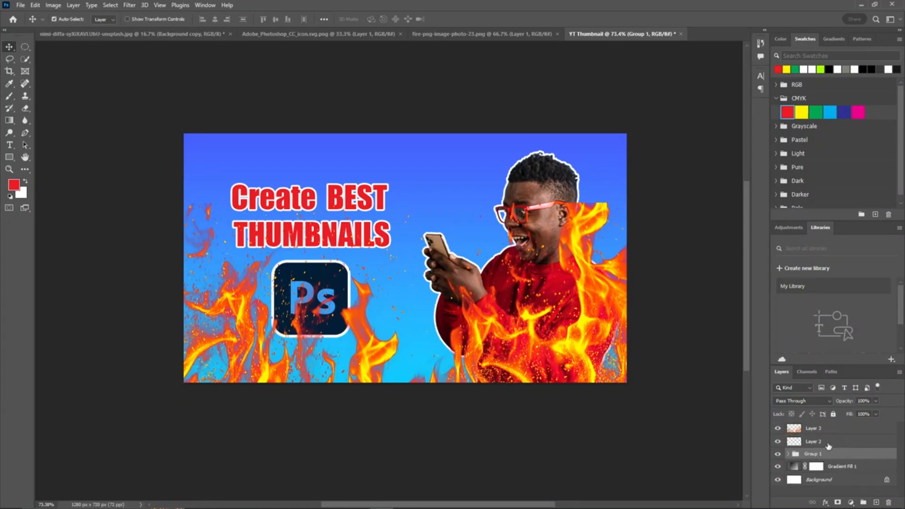
left_click_drag(830, 453, 838, 427)
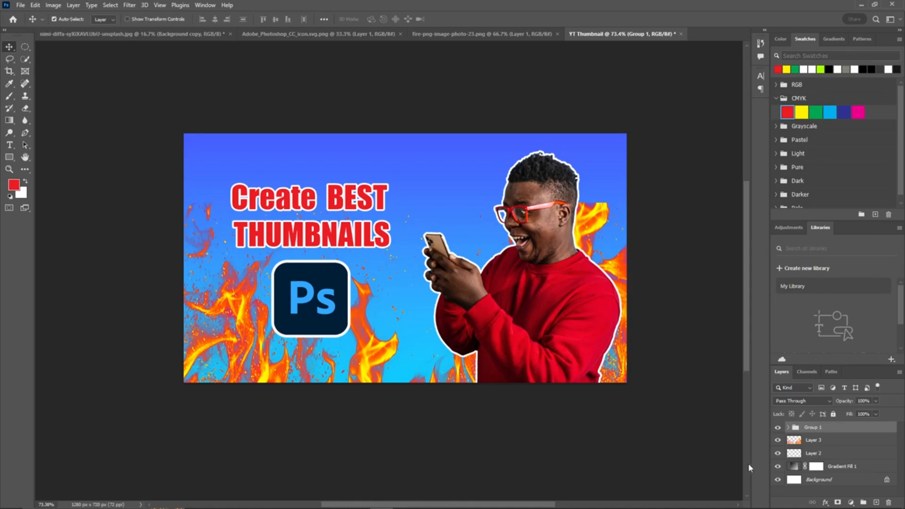
Step: Hide the group and gradient layers, select the fire layer and add a layer mask to it
left_click(777, 427)
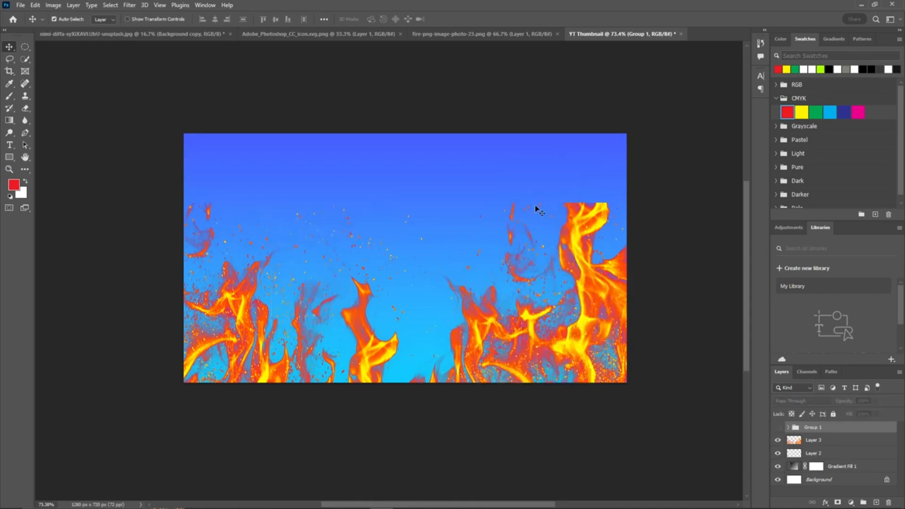
left_click(777, 466)
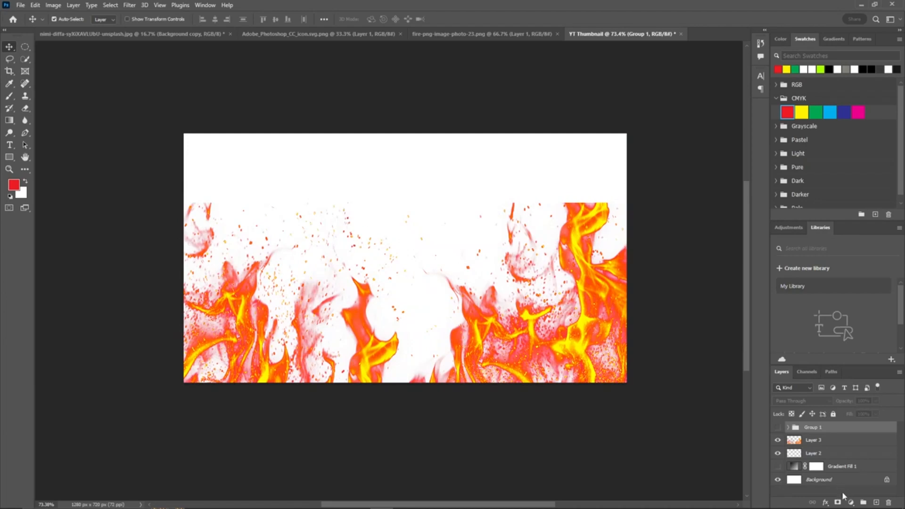
left_click(830, 441)
left_click(838, 502)
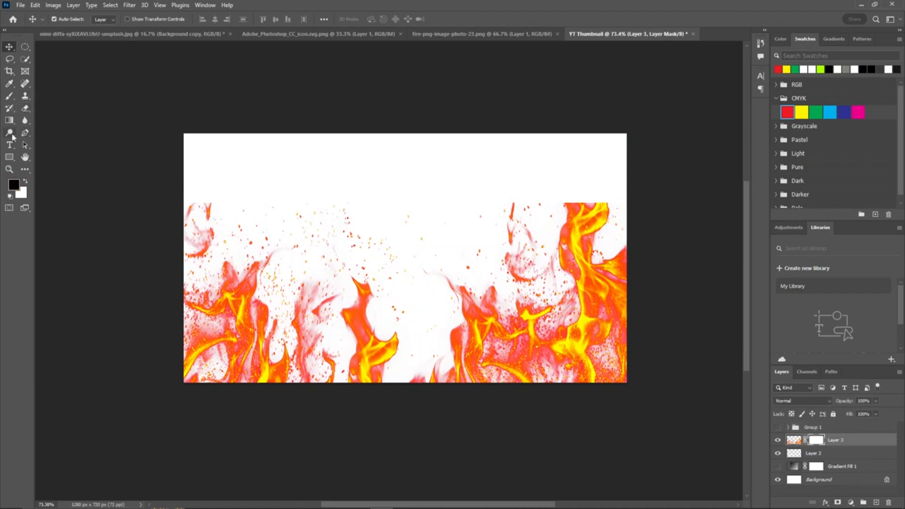
Step: Paint on the fire layer's mask with a large soft black brush at about 32% flow to fade out the flames' upper parts
key("b")
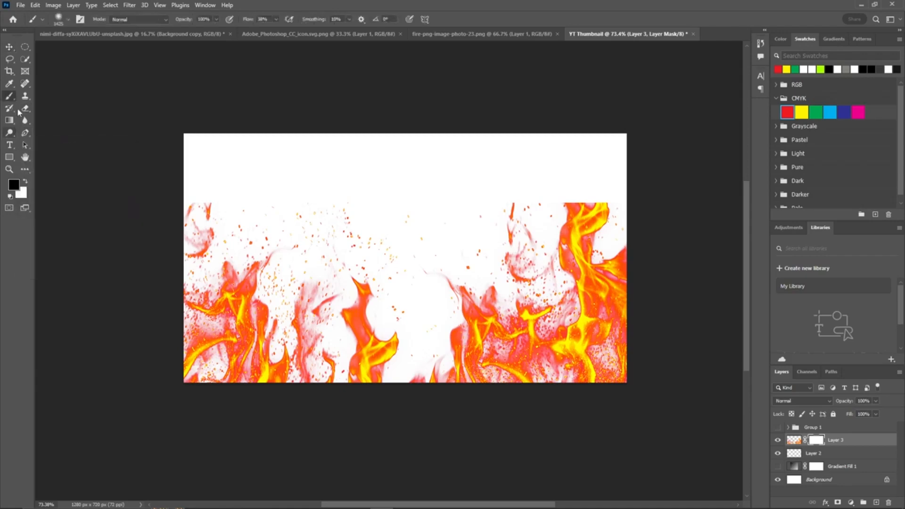
left_click_drag(448, 220, 283, 221)
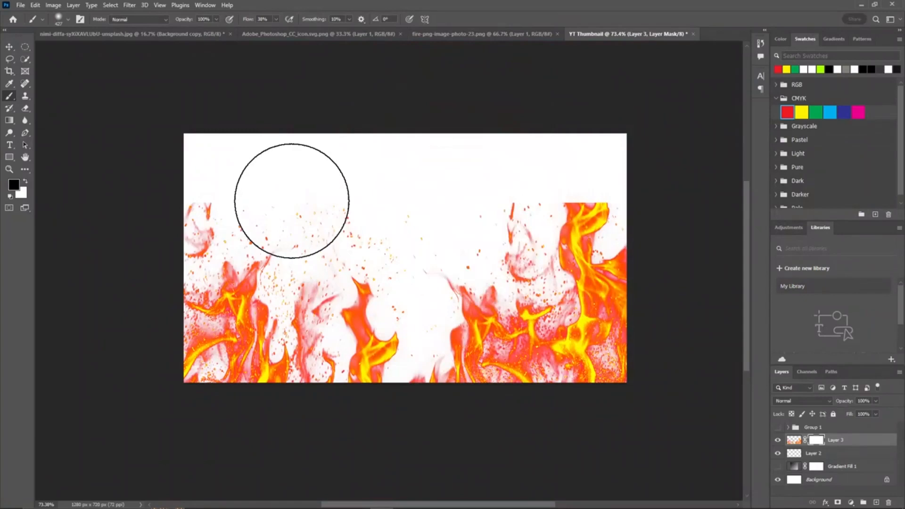
right_click(309, 189)
left_click_drag(359, 231, 330, 230)
left_click_drag(251, 22, 248, 23)
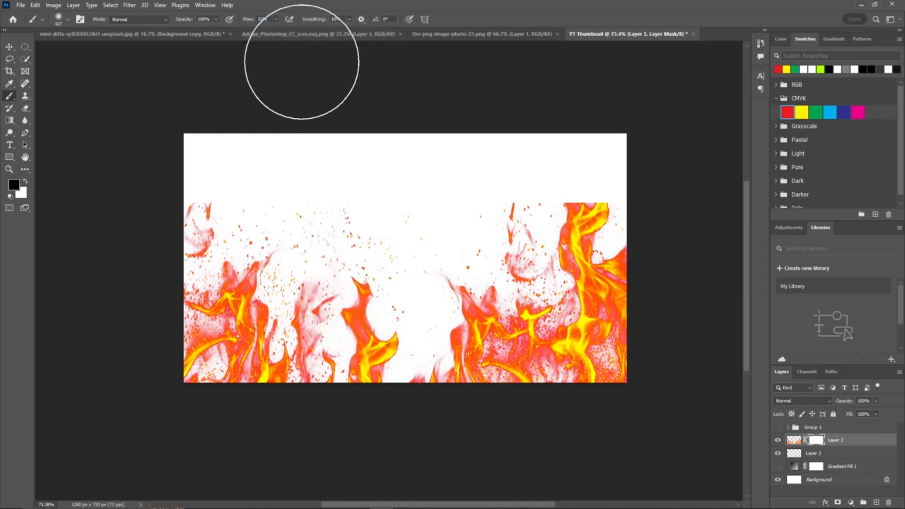
left_click_drag(448, 183, 423, 186)
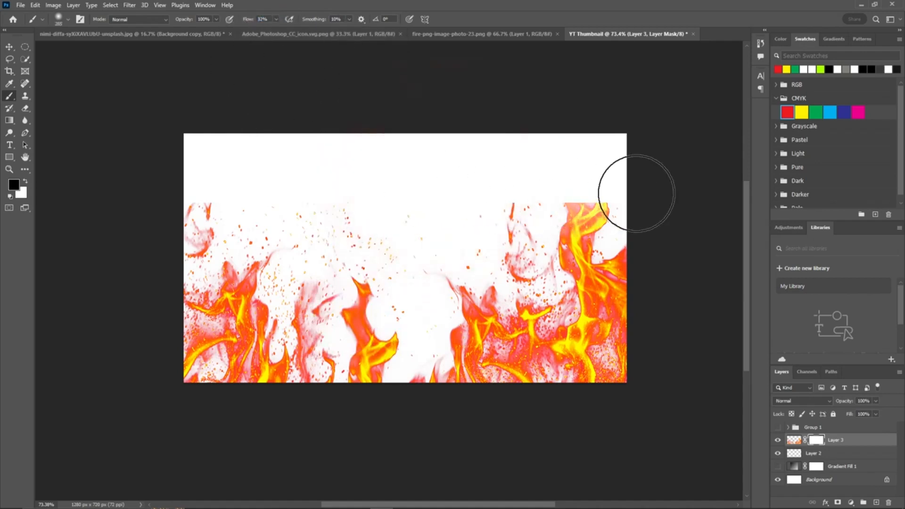
mouse_move(561, 171)
left_mouse_down()
mouse_move(625, 182)
mouse_move(577, 180)
mouse_move(567, 165)
mouse_move(206, 173)
mouse_move(230, 174)
mouse_move(196, 183)
mouse_move(211, 164)
mouse_move(185, 192)
mouse_move(349, 180)
mouse_move(465, 186)
mouse_move(168, 187)
mouse_move(228, 239)
left_mouse_up()
left_click_drag(353, 286, 523, 309)
left_click_drag(283, 344, 533, 343)
left_click_drag(559, 277, 369, 277)
left_click_drag(660, 267, 511, 196)
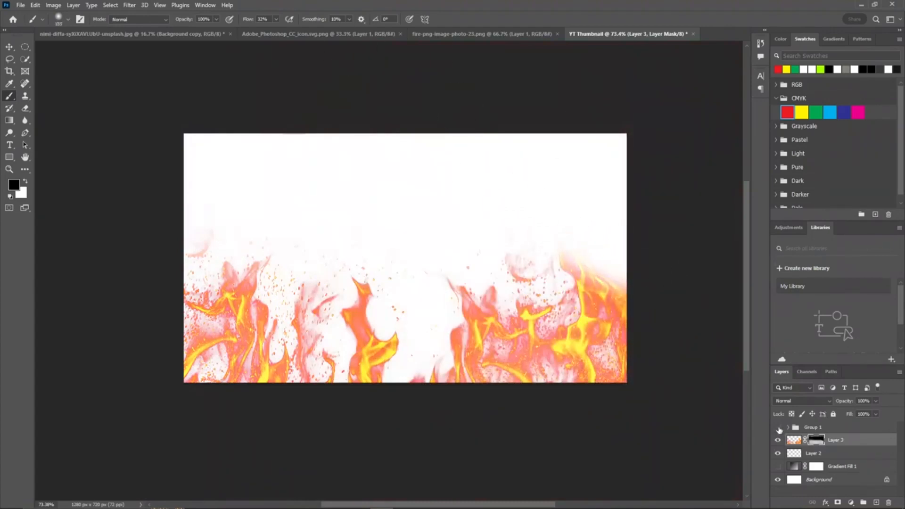
Step: Show the group and gradient layers again and paint away more of the fire mask around the logo
left_click(778, 428)
left_click(778, 467)
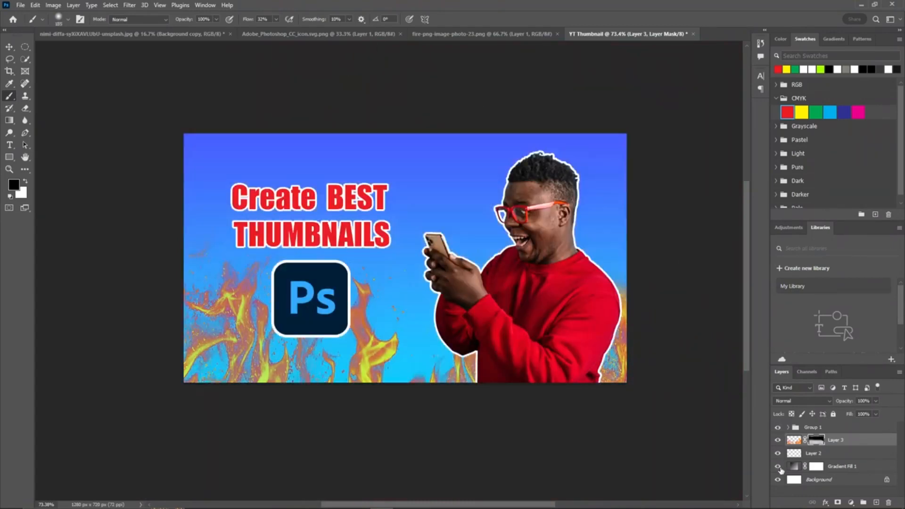
scroll(630, 198, "right", 3)
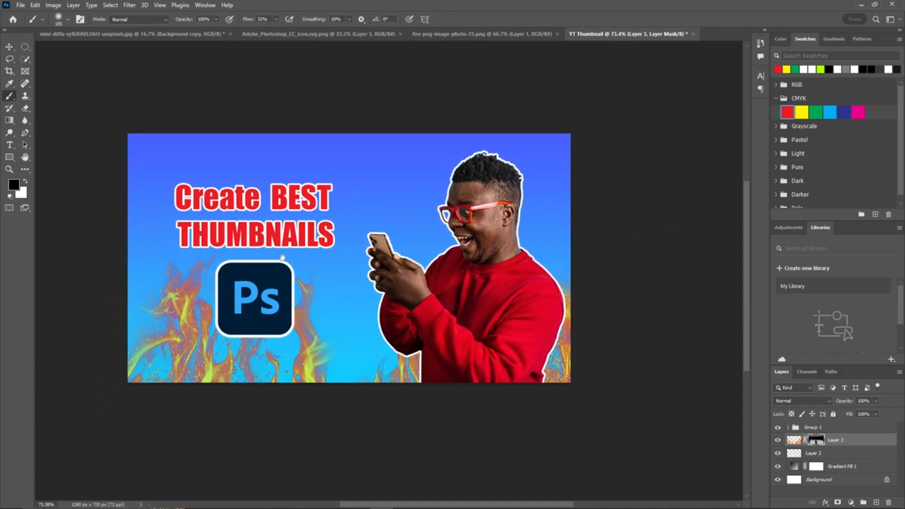
mouse_move(281, 258)
left_mouse_down()
mouse_move(363, 239)
mouse_move(343, 278)
left_mouse_up()
left_click_drag(624, 390, 635, 374)
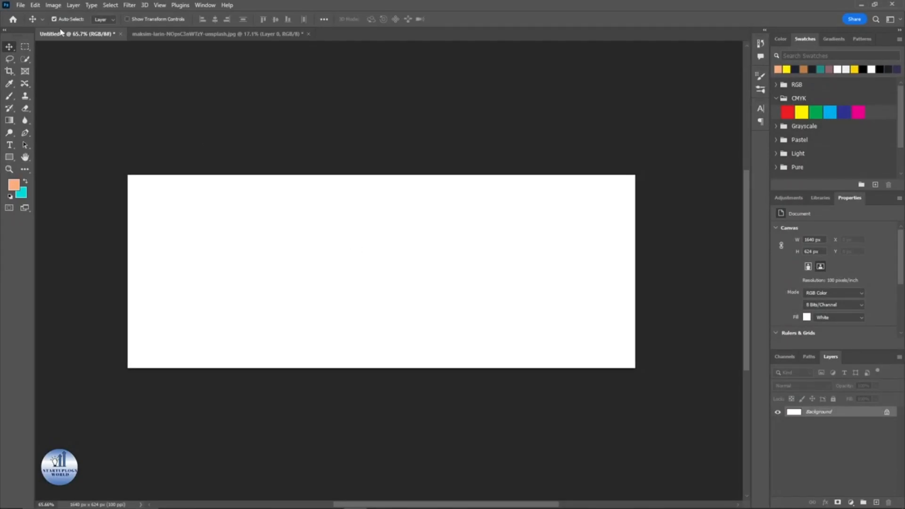
Step: Create a new 1640 × 624 px document at 100 ppi with a white background
left_click(21, 6)
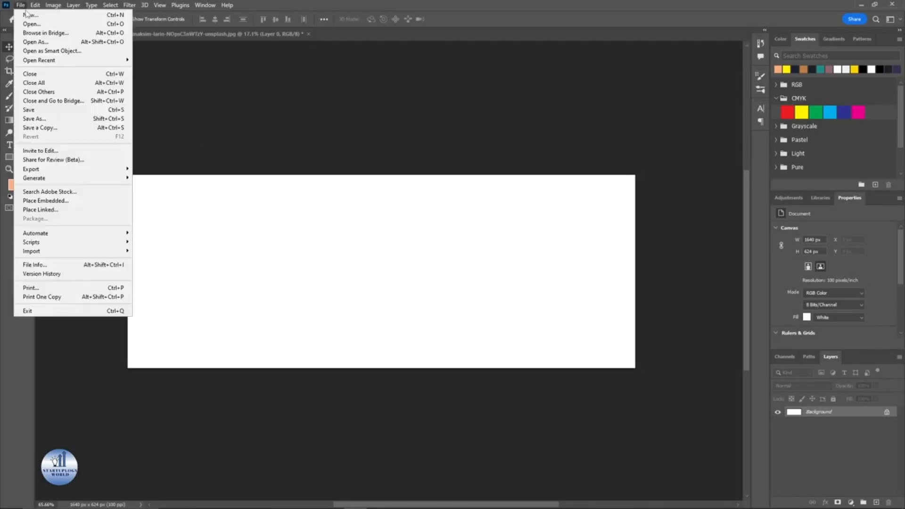
left_click(27, 15)
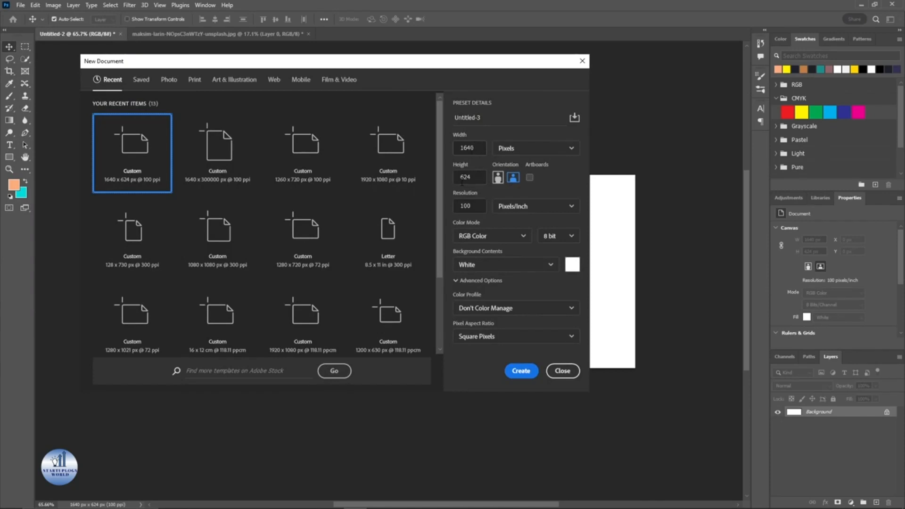
left_click(520, 371)
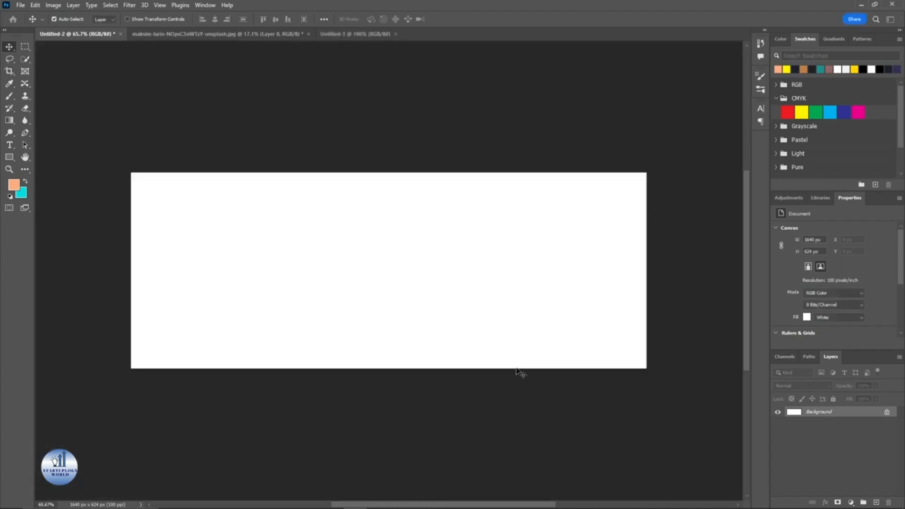
Step: Close the older untitled document without saving it
left_click(121, 34)
left_click(450, 192)
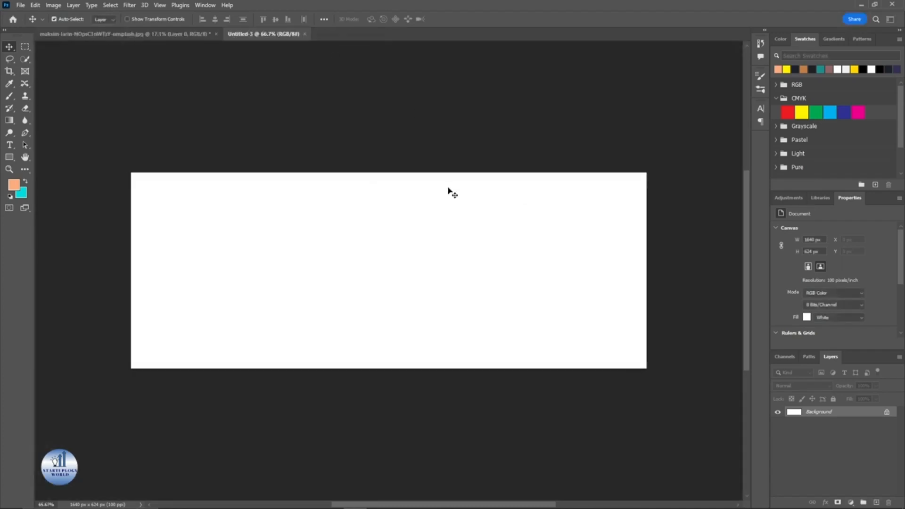
Step: Add a new layer and a Gradient Fill layer using a peach-to-yellow preset from the Oranges gradients
left_click(875, 502)
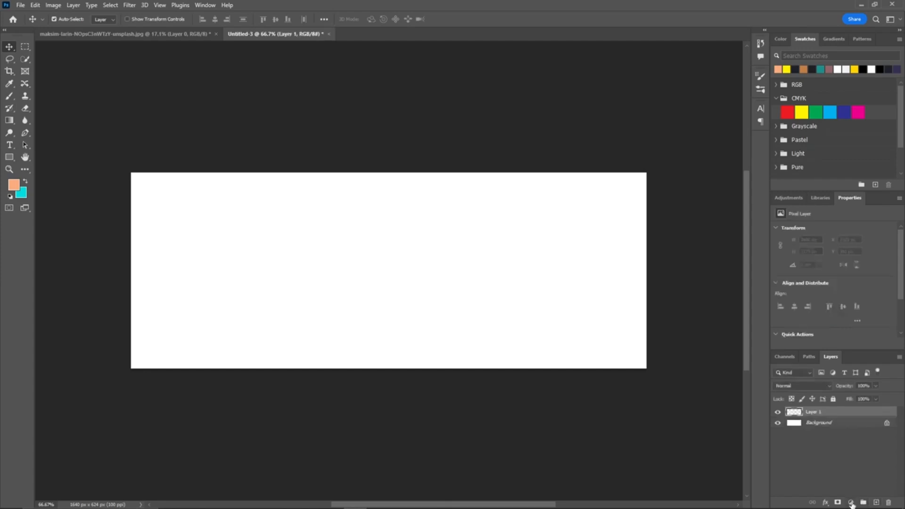
left_click(851, 503)
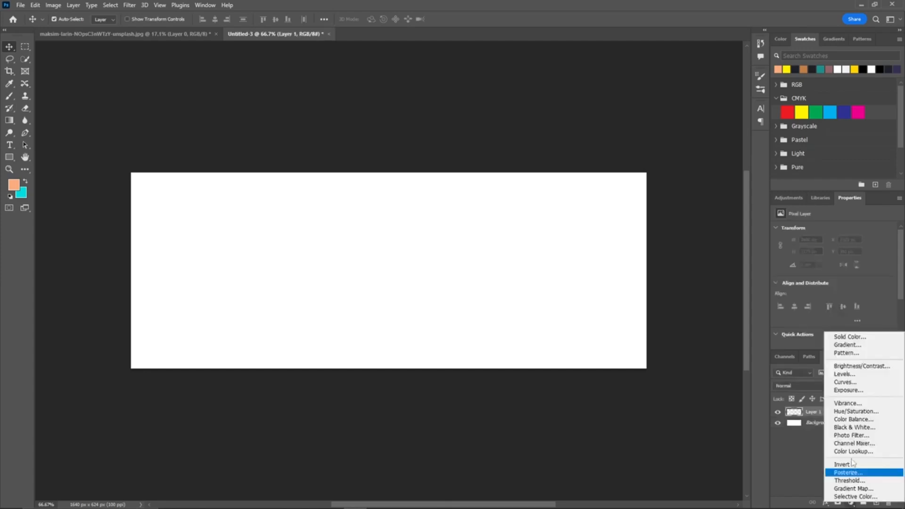
left_click(847, 345)
left_click(699, 117)
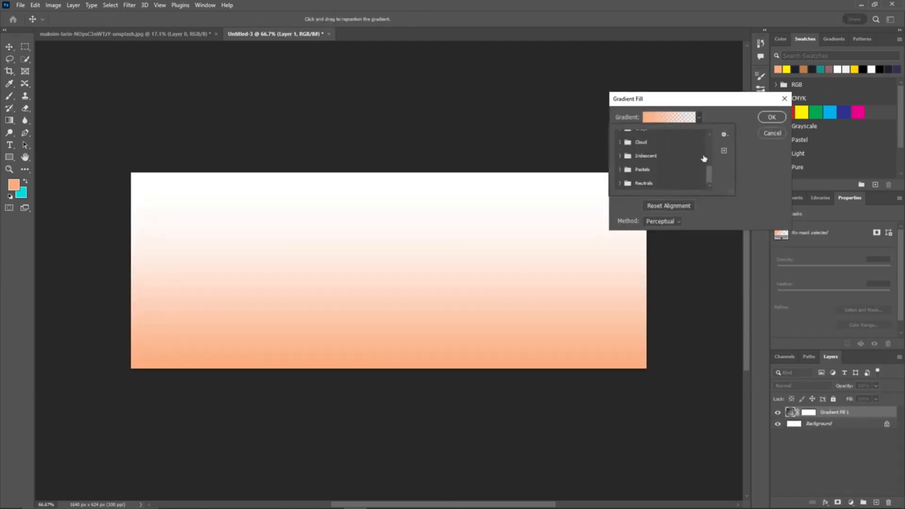
left_click(620, 156)
scroll(622, 160, "down", 1)
scroll(621, 159, "up", 1)
left_click(620, 157)
left_click(620, 143)
scroll(622, 182, "down", 3)
left_click(619, 170)
scroll(626, 172, "down", 3)
left_click(636, 163)
scroll(638, 162, "up", 10)
left_click(620, 147)
scroll(620, 150, "up", 3)
left_click(620, 153)
scroll(625, 156, "down", 2)
left_click(632, 154)
left_click(645, 167)
left_click(646, 153)
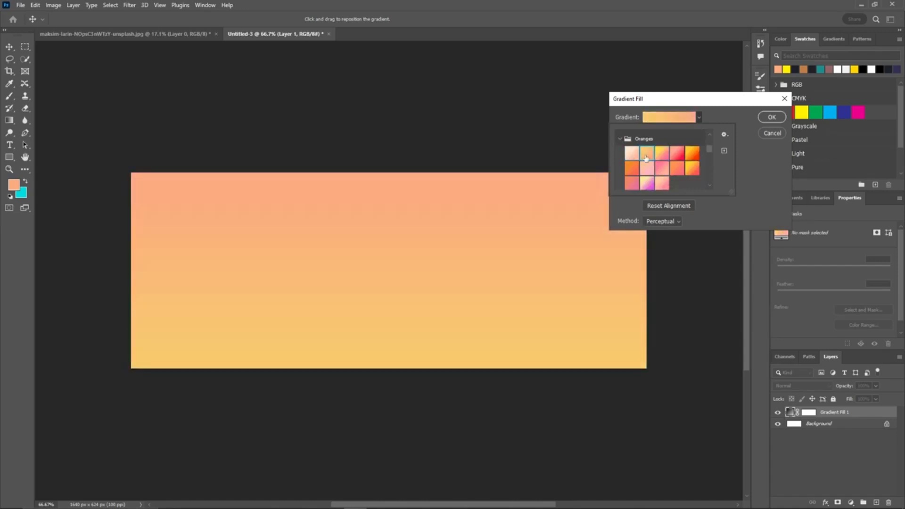
scroll(647, 159, "down", 2)
scroll(647, 158, "up", 2)
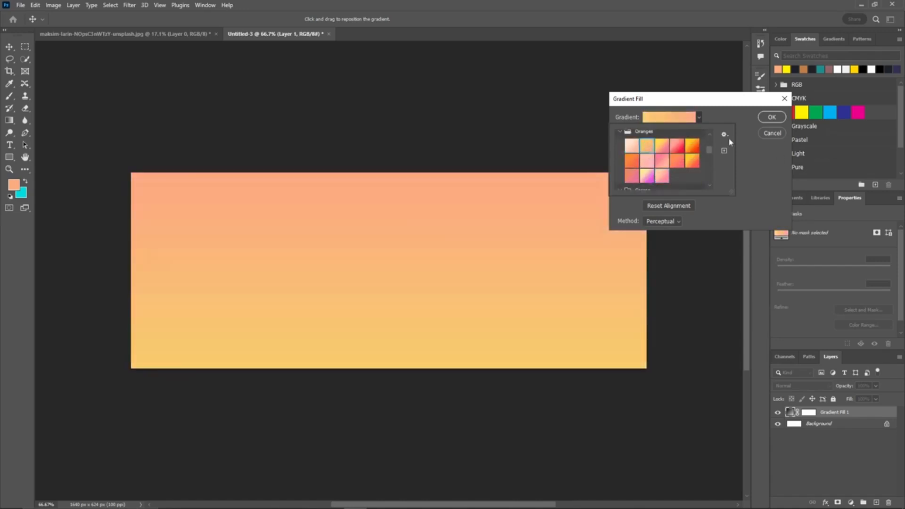
left_click(778, 119)
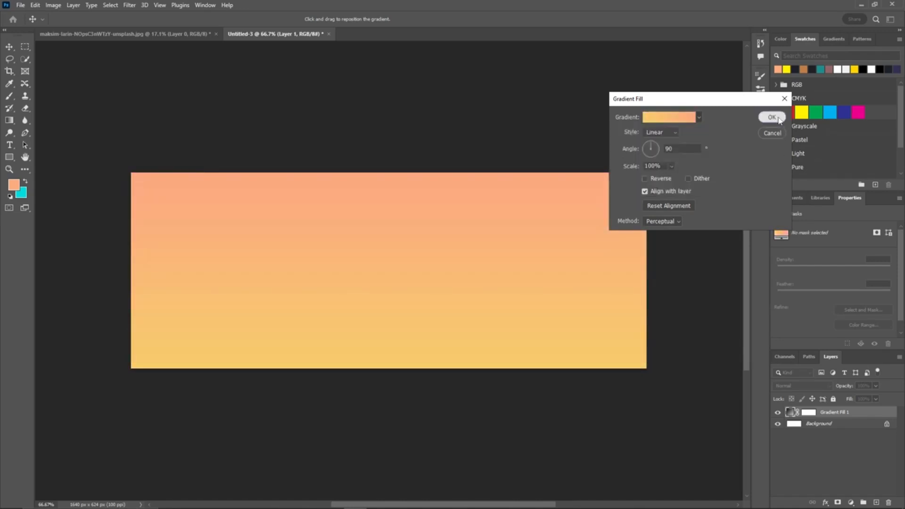
left_click(778, 120)
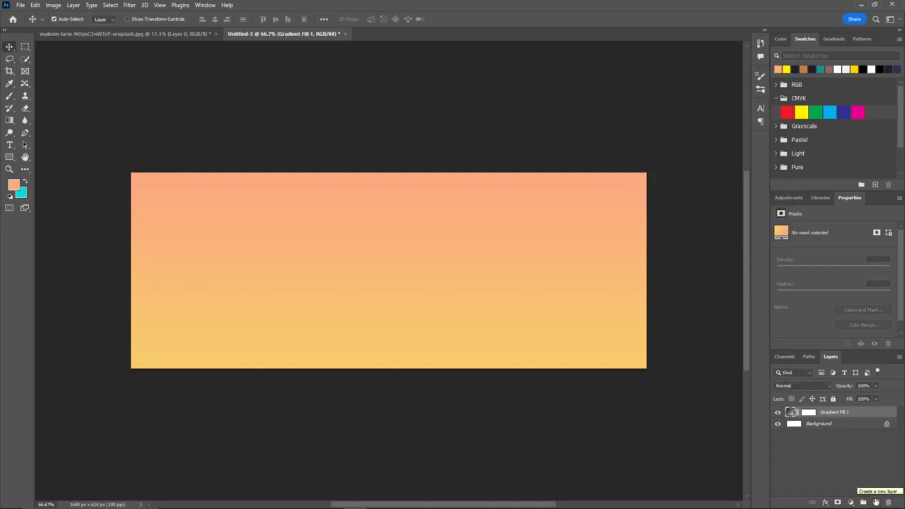
Step: Add another empty layer and bring the cut-out shoe image into the new document
left_click(876, 502)
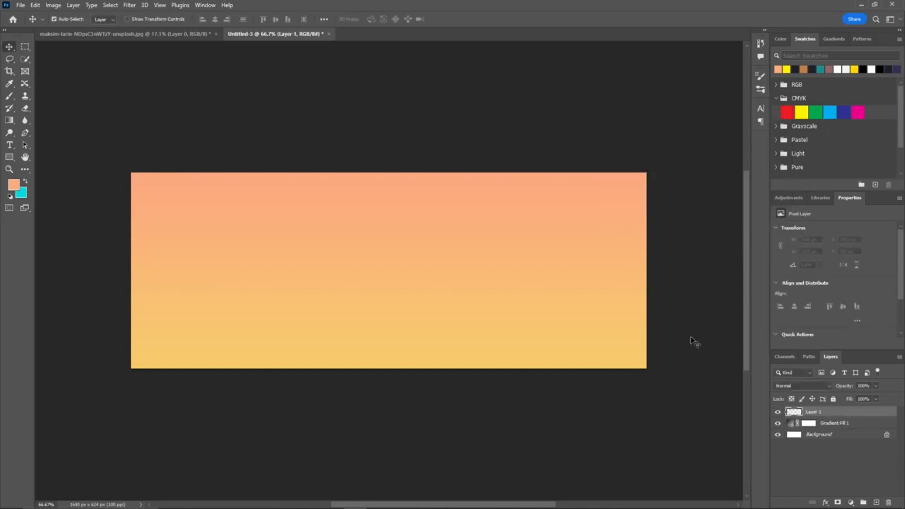
left_click(65, 34)
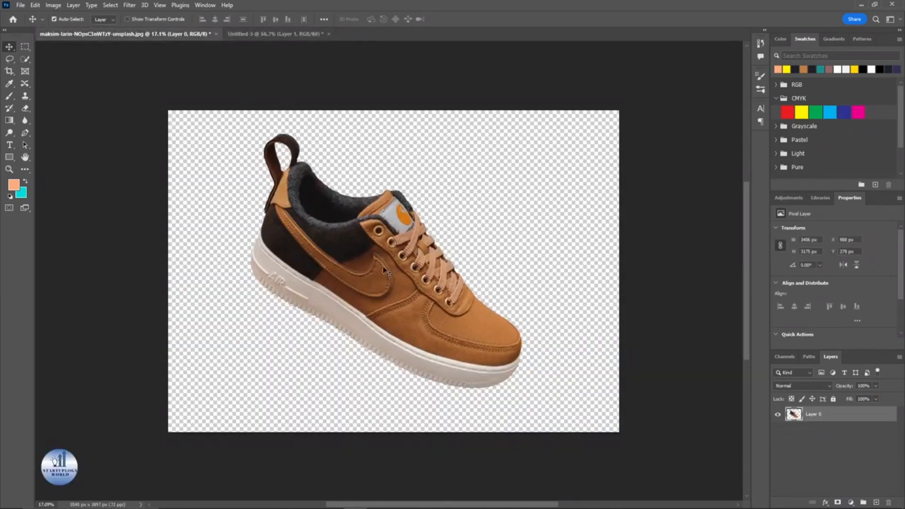
left_click_drag(390, 286, 472, 245)
scroll(472, 242, "down", 5)
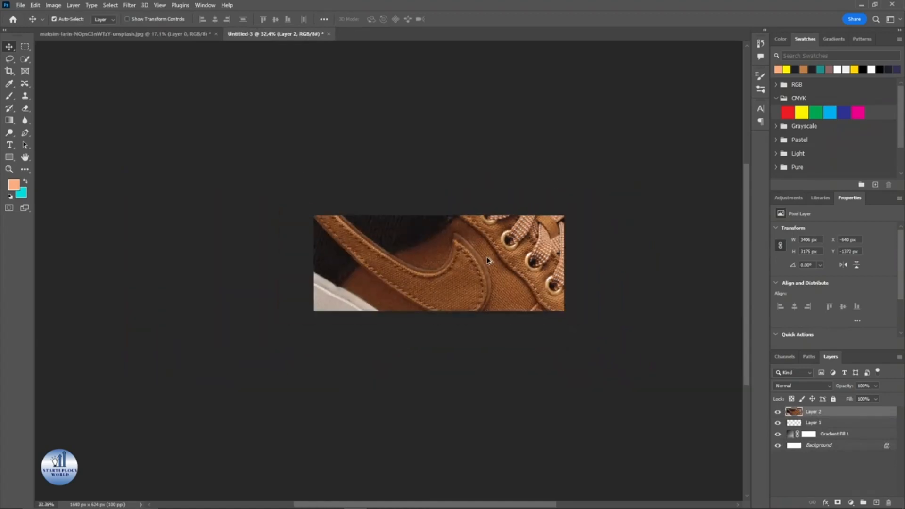
Step: Scale the shoe down with Free Transform and move it toward the banner's right half
key("ctrl+t")
left_click_drag(615, 123, 495, 262)
scroll(495, 263, "up", 5)
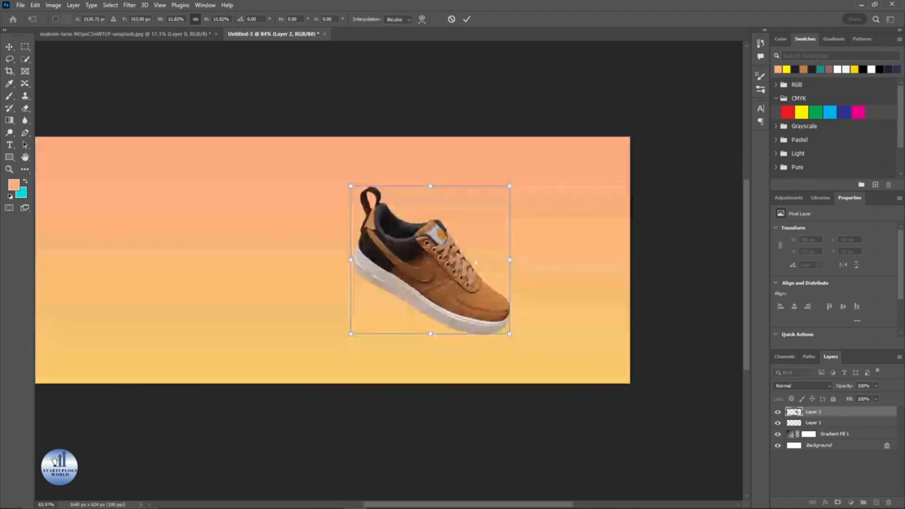
left_click_drag(416, 244, 444, 248)
Step: Flip the shoe horizontally, rotate it slightly and position it near the banner's right edge, then commit the transform
right_click(457, 258)
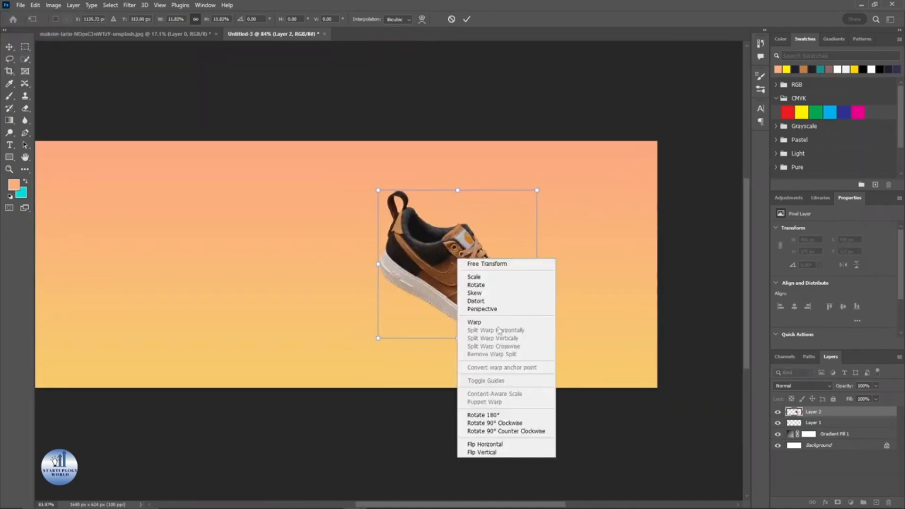
left_click(513, 444)
left_click_drag(508, 307, 540, 296)
left_click_drag(341, 234, 390, 234)
left_click_drag(561, 254, 559, 237)
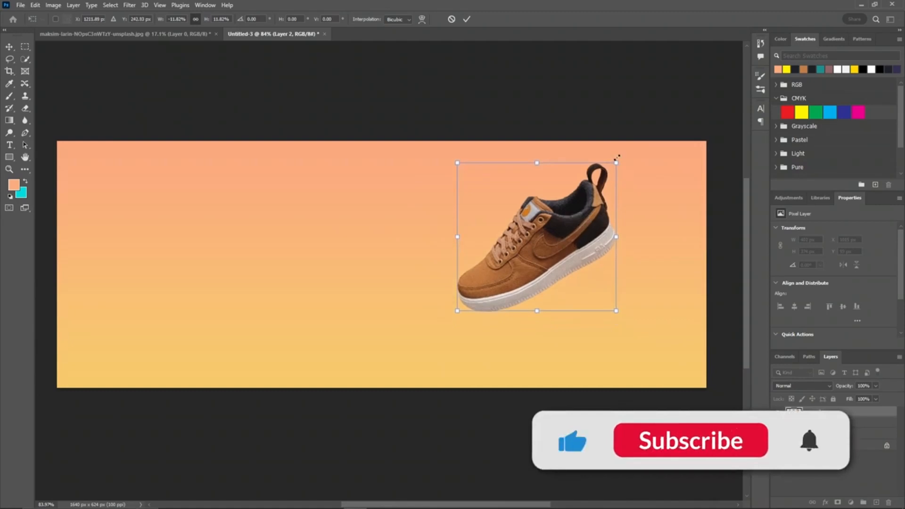
left_click_drag(615, 163, 639, 170)
left_click_drag(519, 253, 532, 262)
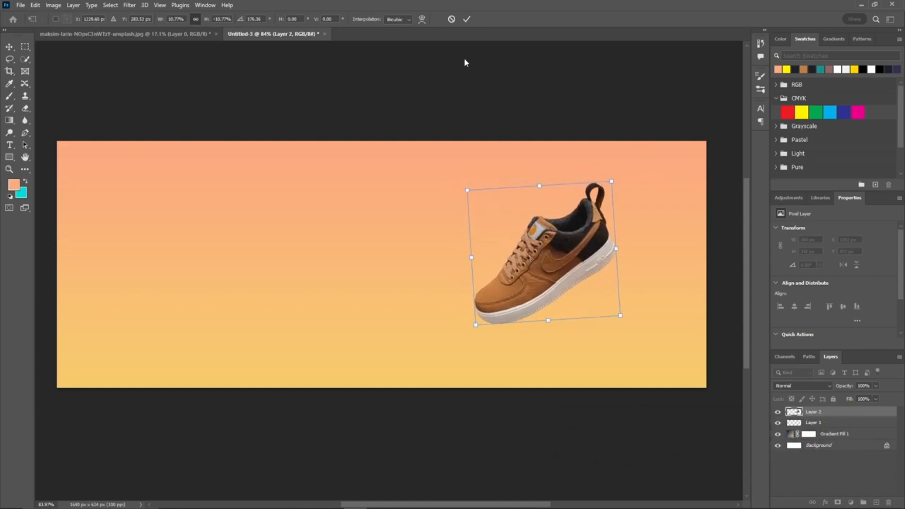
left_click(467, 19)
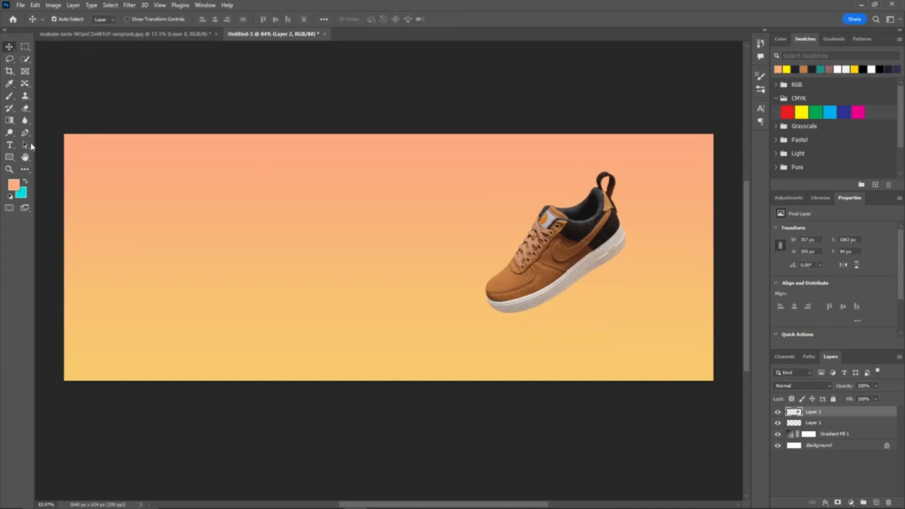
Step: Switch to the Brush tool with a soft round tip of 238 px
key("b")
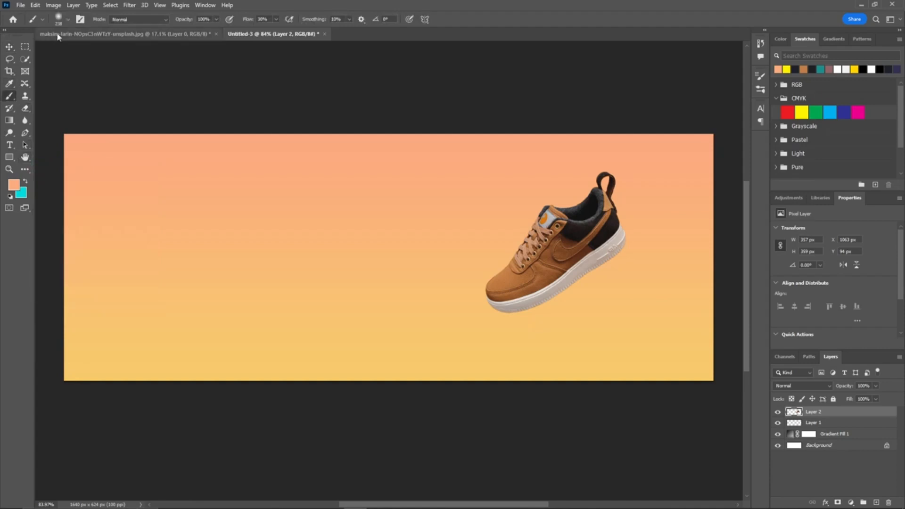
left_click(58, 20)
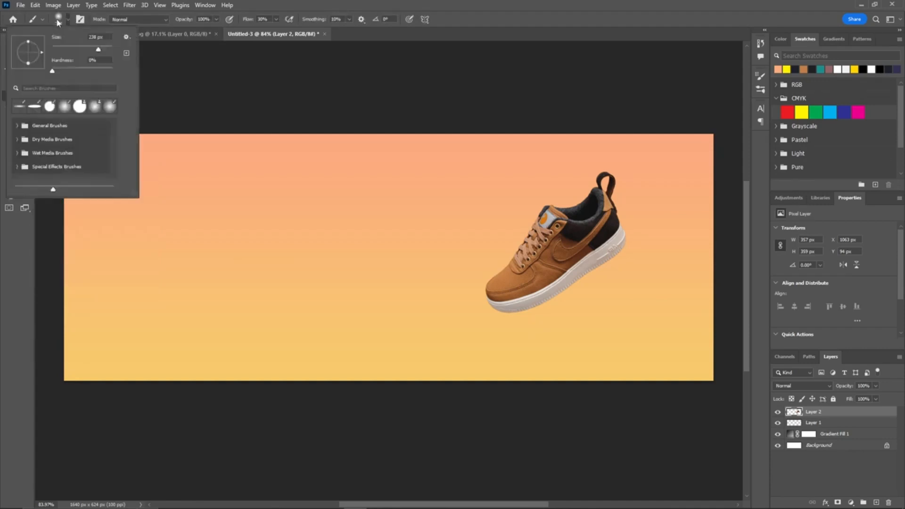
left_click_drag(29, 64, 28, 57)
left_click(313, 4)
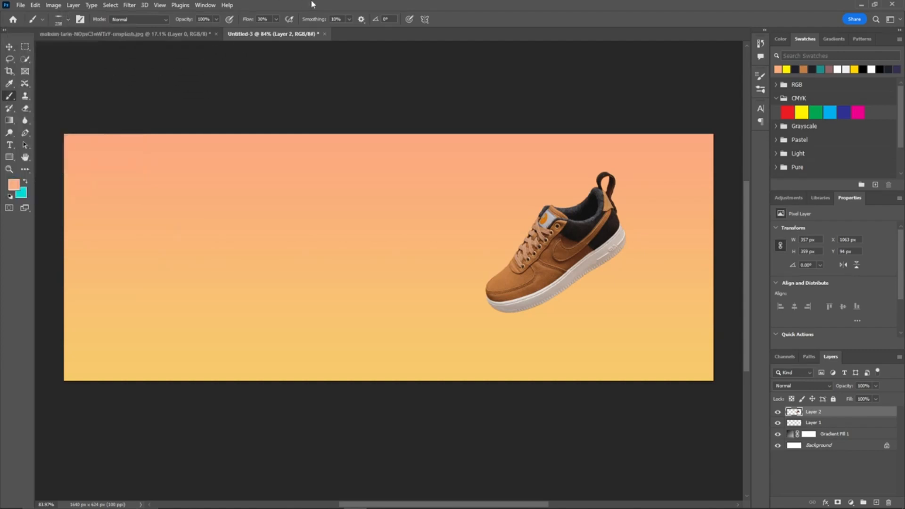
Step: Set the brush flow to 23% and hardness to 0%
left_click_drag(249, 20, 247, 20)
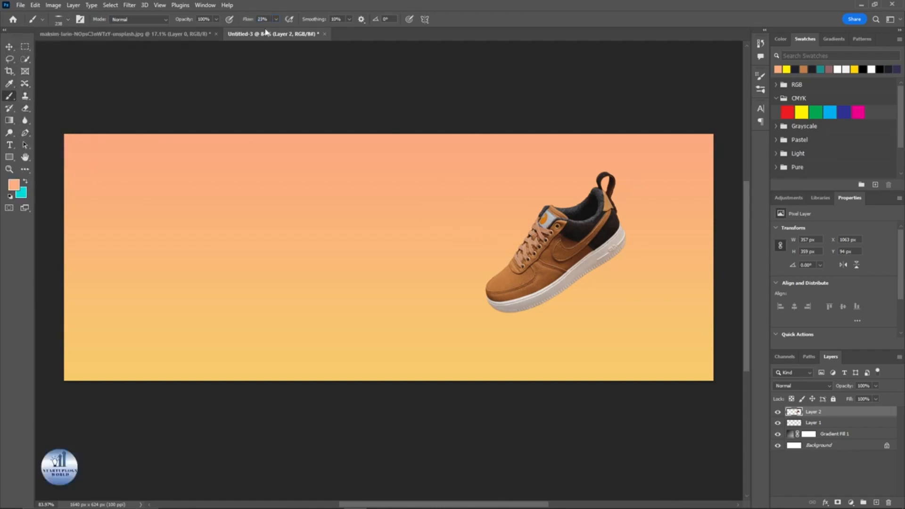
right_click(517, 326)
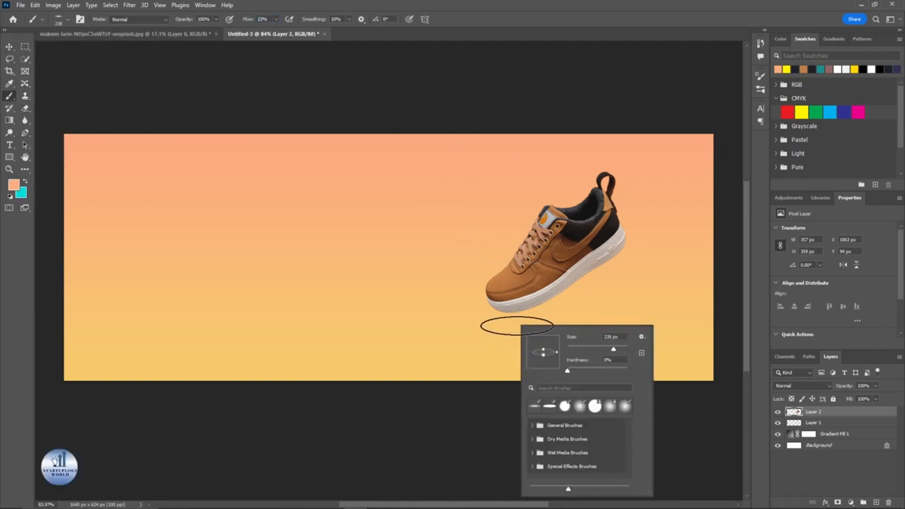
left_click_drag(557, 373, 557, 373)
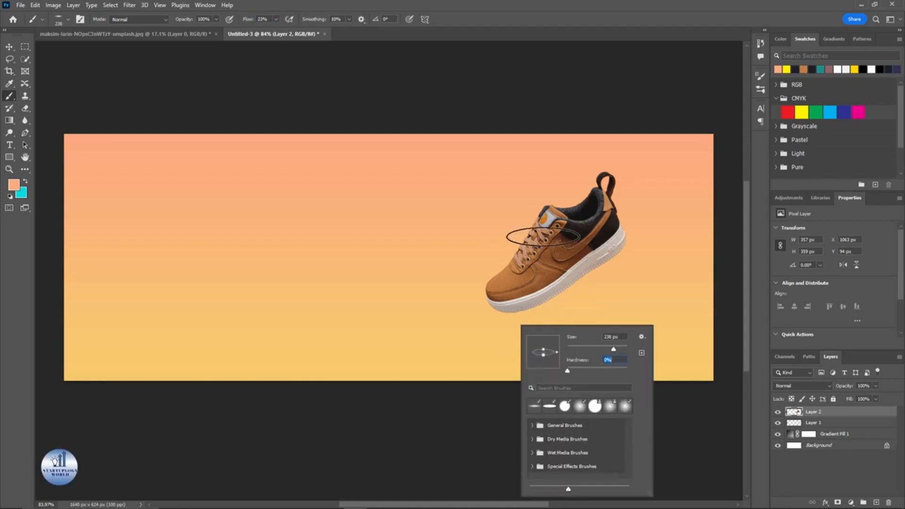
left_click(527, 3)
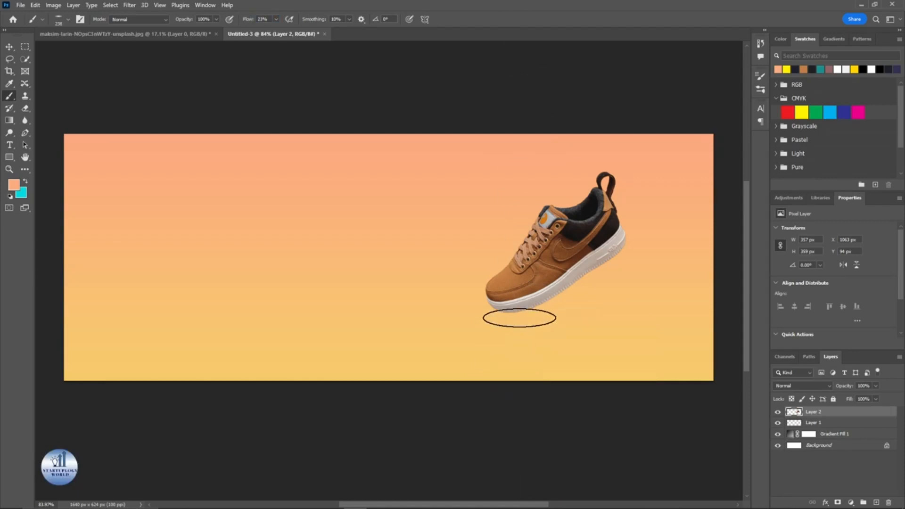
Step: Set the foreground colour to black
left_click(14, 184)
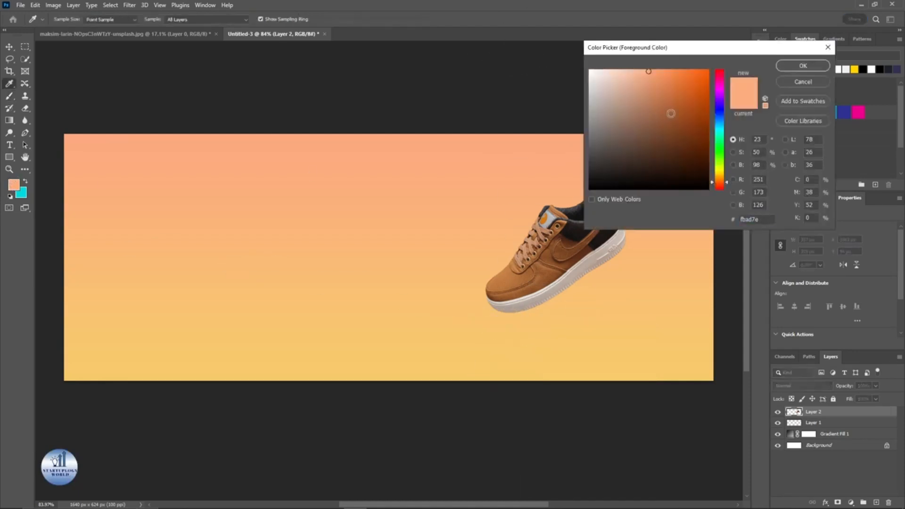
left_click_drag(649, 71, 575, 194)
left_click(802, 66)
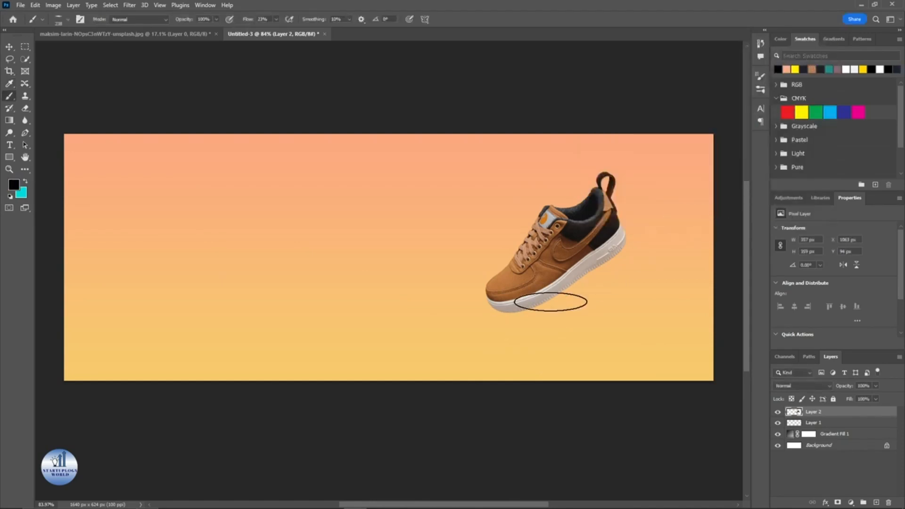
Step: Add a new layer and paint a soft black shadow beneath the shoe's sole
left_click(520, 315)
key("ctrl+z")
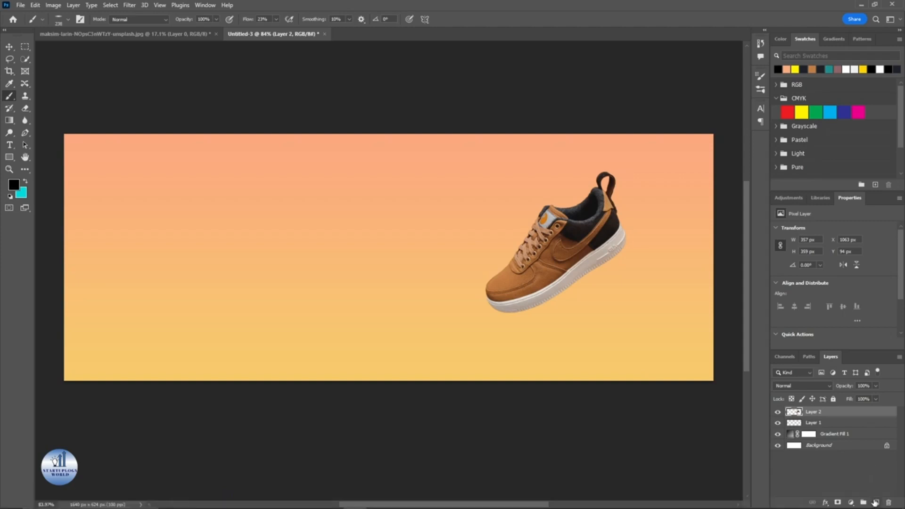
left_click(874, 501)
left_click(520, 313)
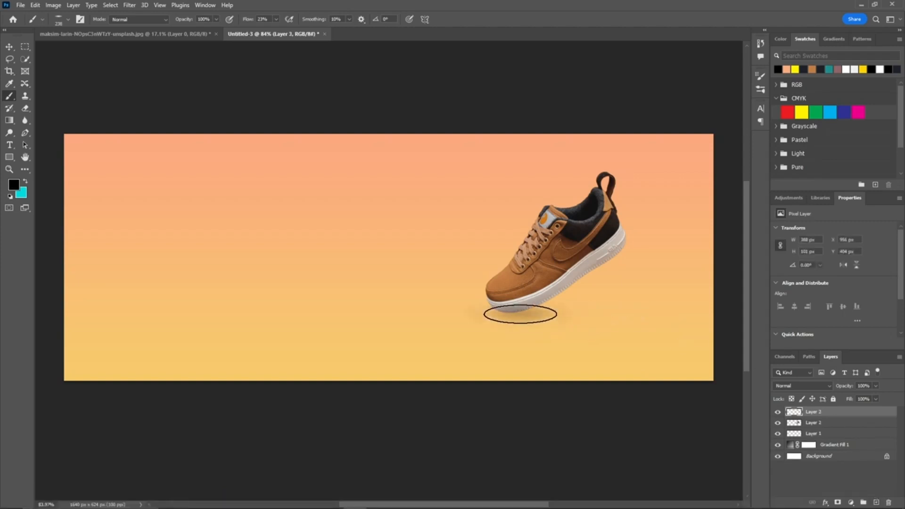
left_click(520, 314)
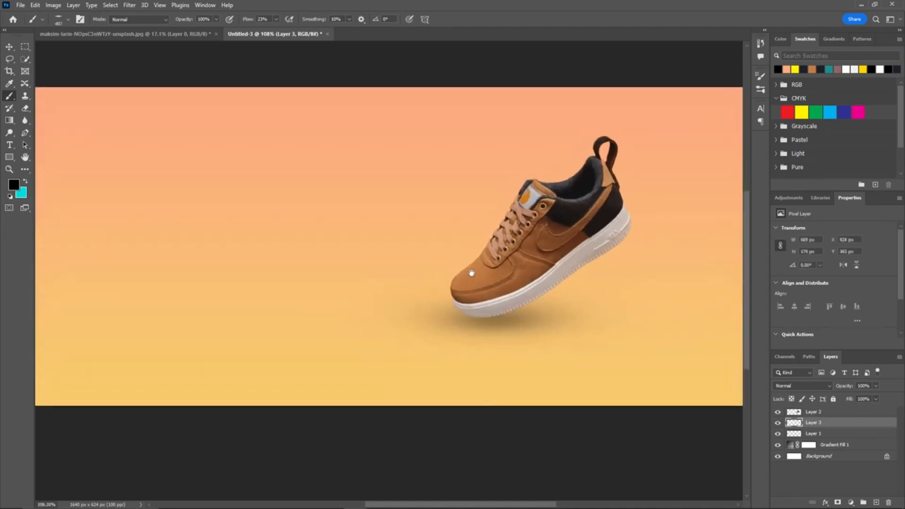
Step: Merge the shoe layer and its shadow layer into one layer
left_click(834, 414, "shift")
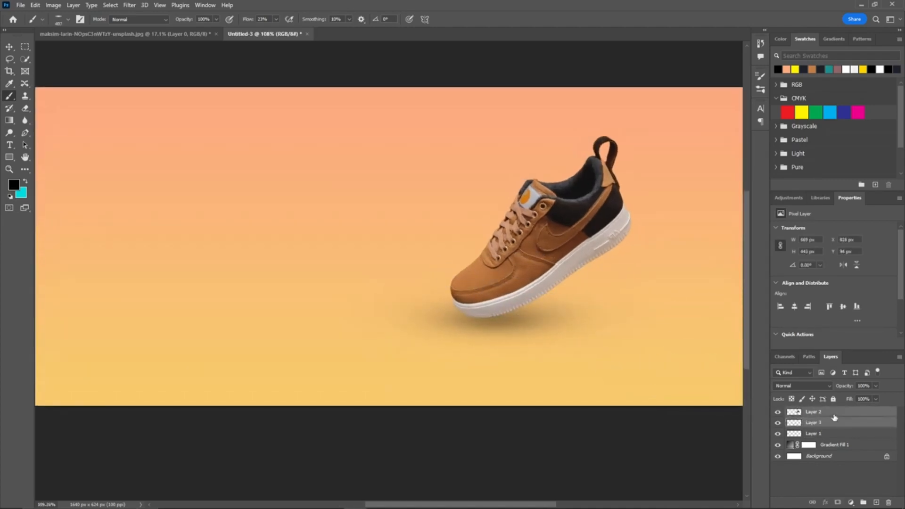
right_click(834, 417)
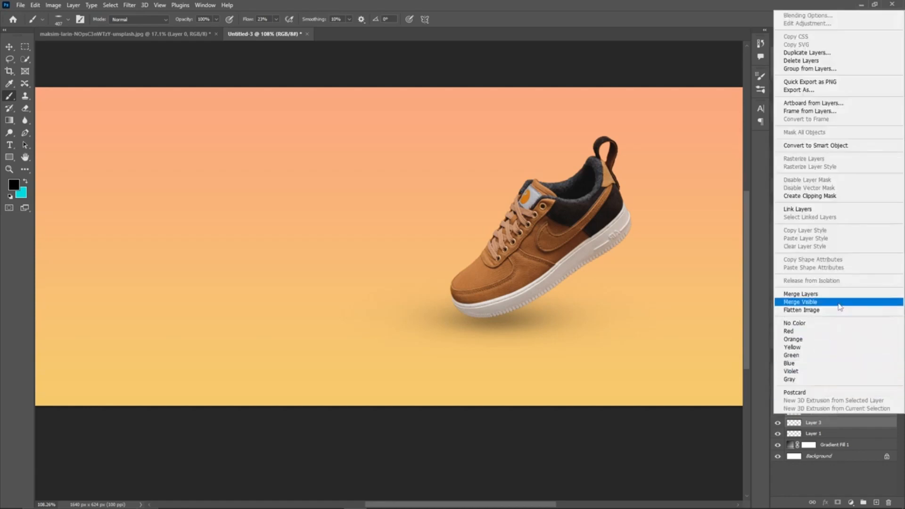
left_click(842, 302)
left_click(849, 478)
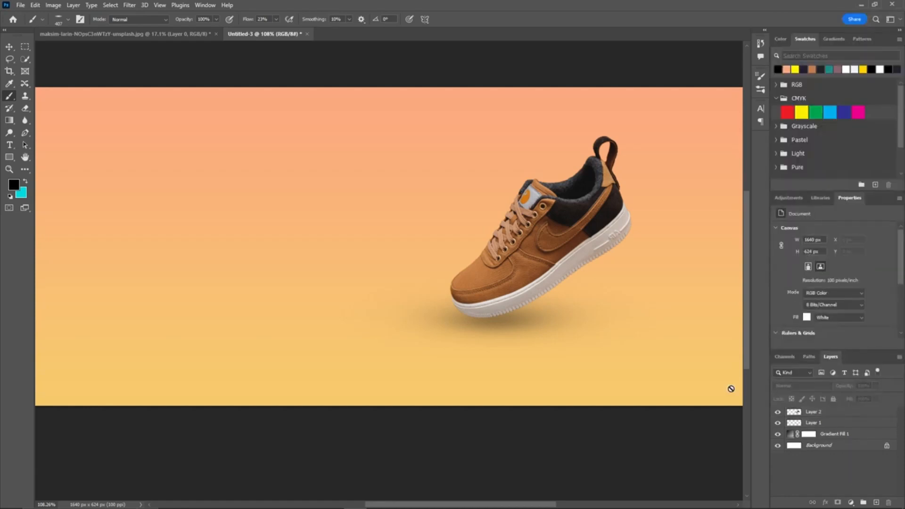
Step: Lock the merged shoe layer
scroll(731, 388, "down", 3)
left_click(848, 413)
left_click(833, 399)
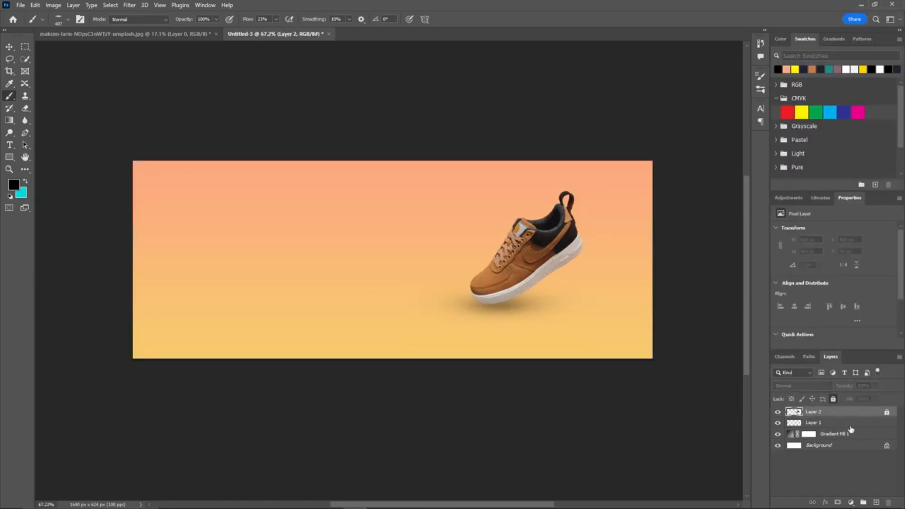
Step: Add a new empty layer and start a Pen tool path with an anchor above the banner's top edge
left_click(876, 501)
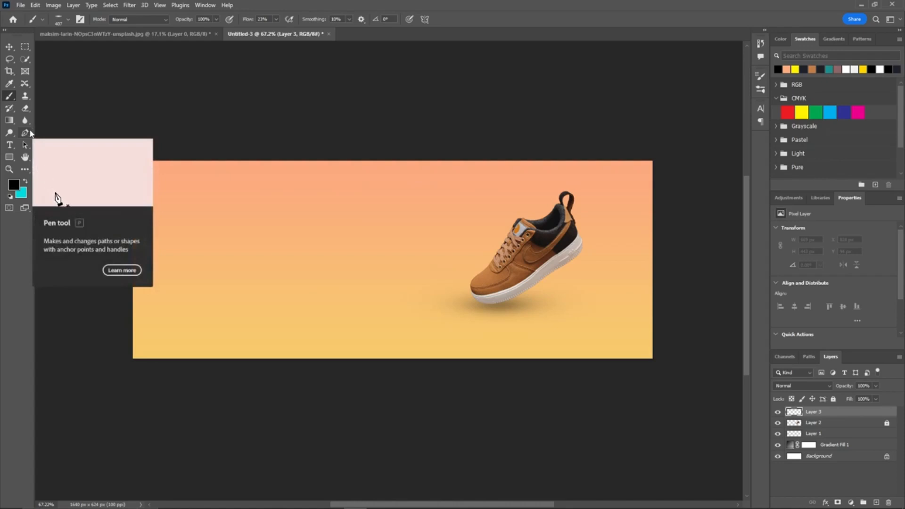
left_click(28, 133)
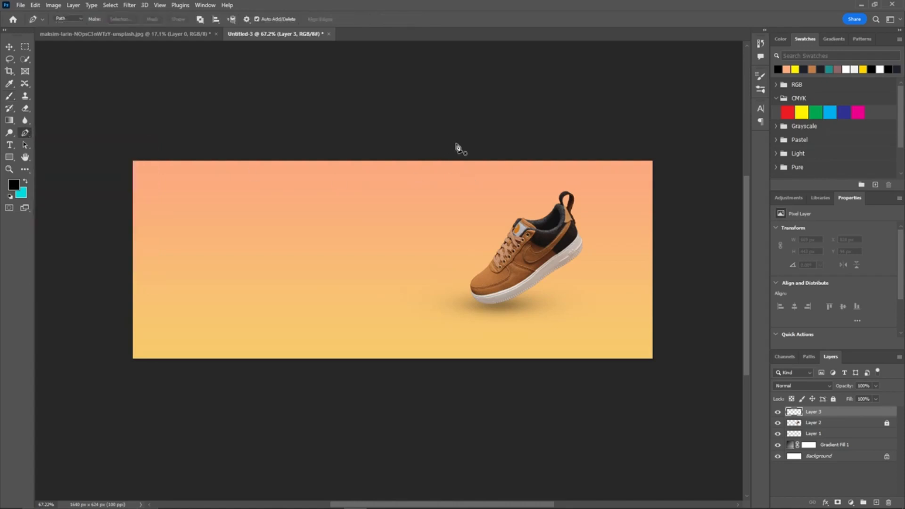
left_click(452, 148)
key("ctrl+z")
left_click(446, 149)
left_click_drag(485, 191, 438, 264)
key("ctrl+z")
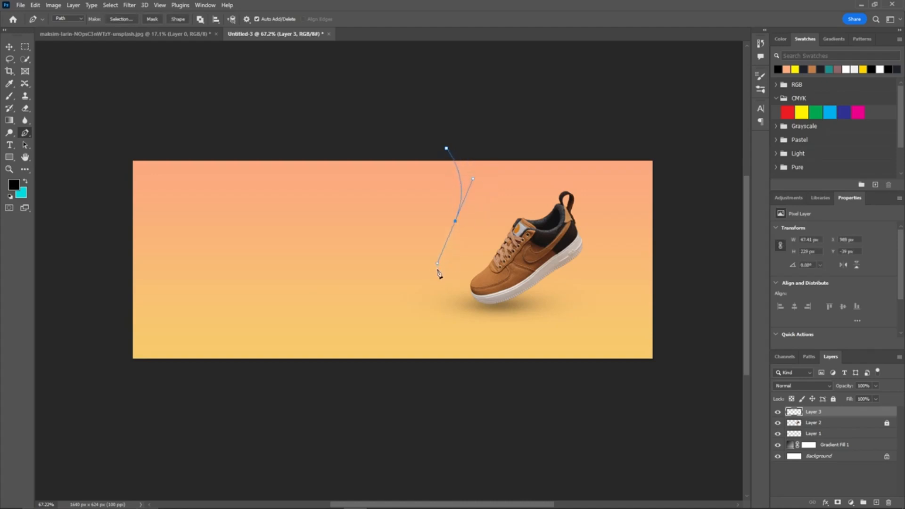
left_click_drag(445, 311, 506, 396)
key("ctrl+z")
key("ctrl+z")
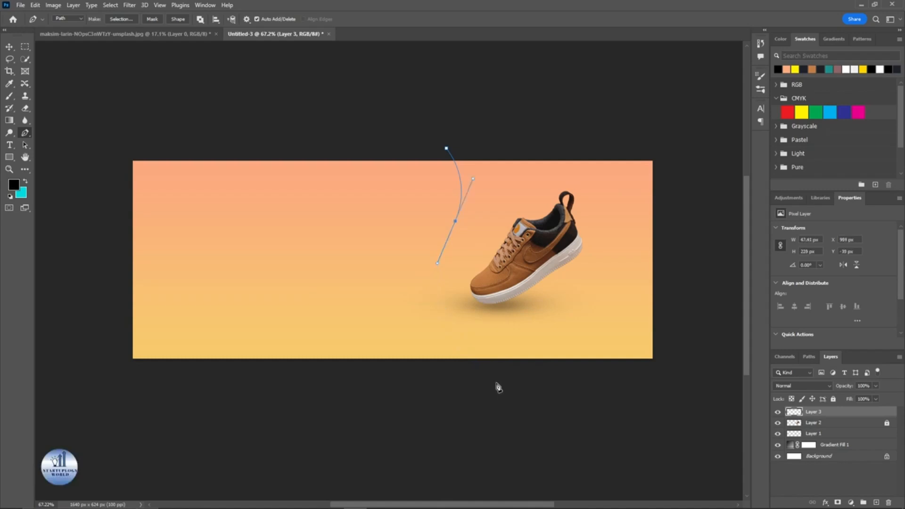
key("ctrl+z")
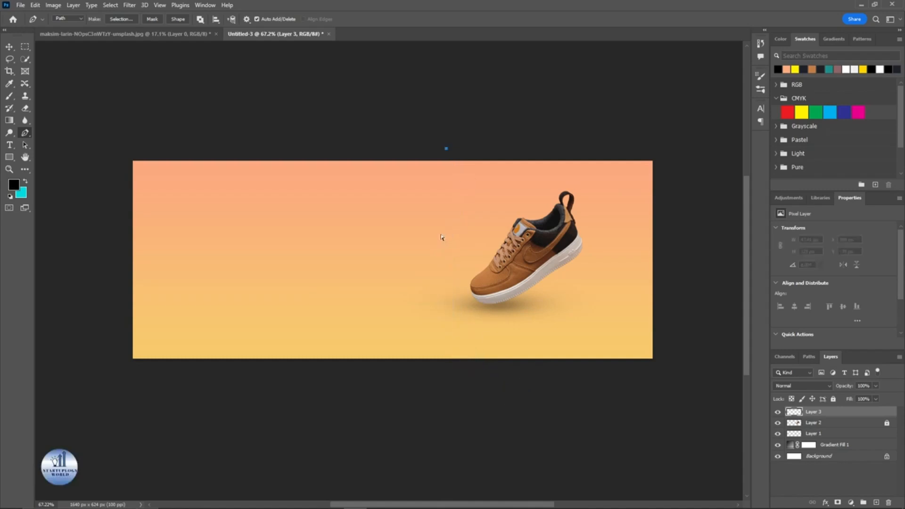
Step: Add curved pen points down the left of the shoe, across below the banner and up its right side
left_click_drag(453, 246, 429, 300)
left_click_drag(483, 368, 504, 393)
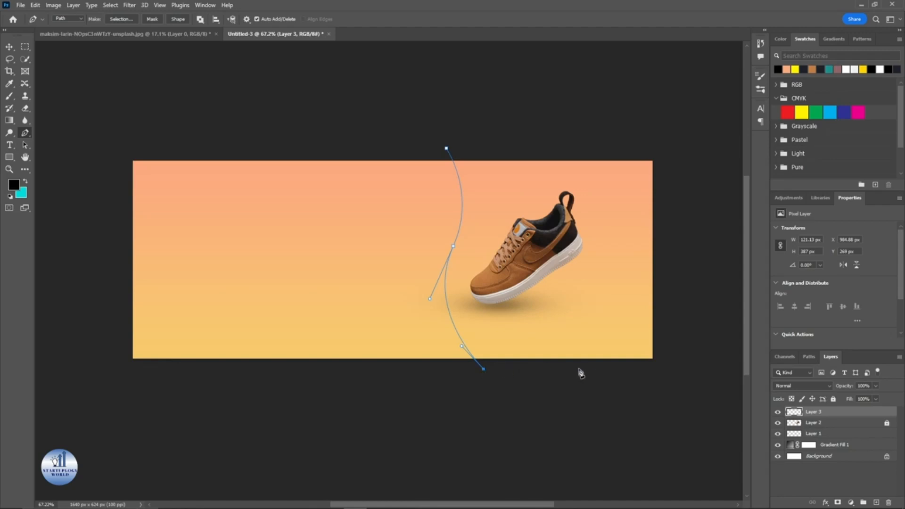
left_click(606, 367)
left_click_drag(582, 302, 594, 267)
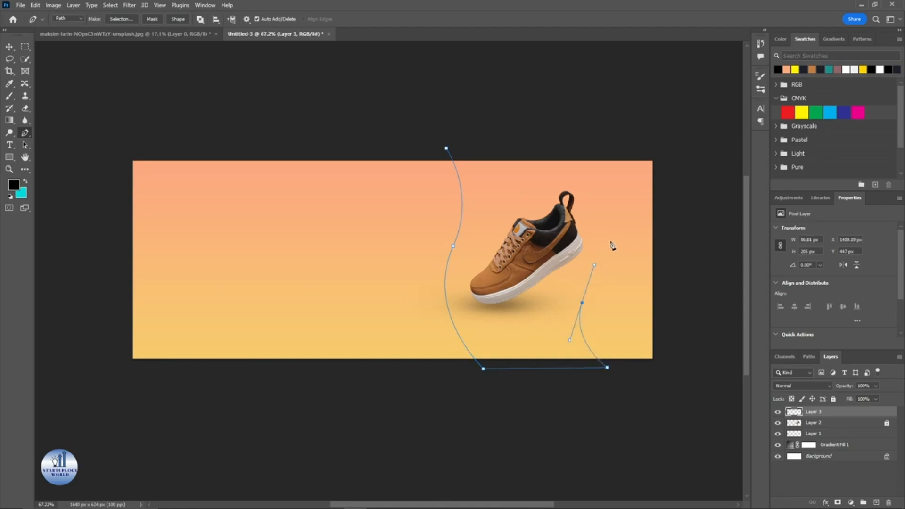
left_click_drag(580, 303, 541, 245)
key("ctrl+z")
left_click_drag(586, 292, 601, 251)
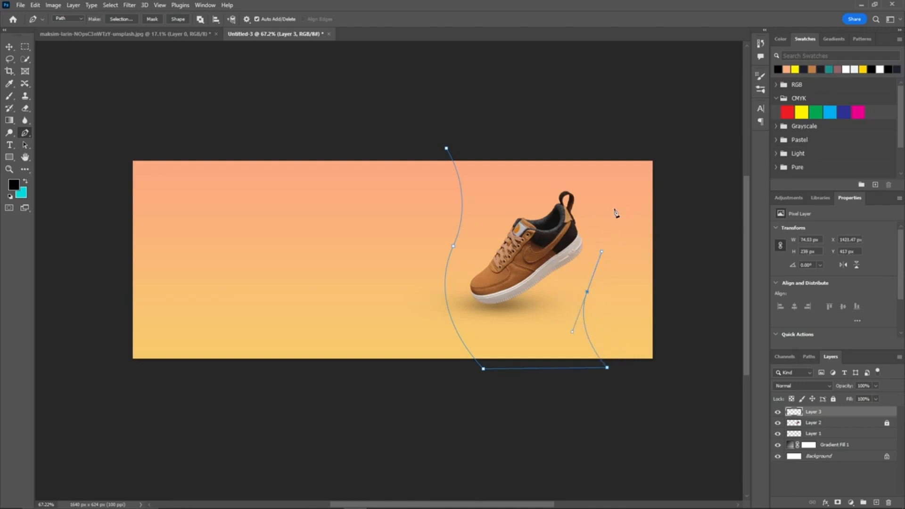
left_click(587, 293, "alt")
Step: Finish the wavy path above the banner and close it at the starting anchor
left_click_drag(605, 193, 601, 125)
key("ctrl+z")
left_click_drag(631, 167, 624, 118)
key("ctrl+z")
left_click_drag(573, 132, 511, 65)
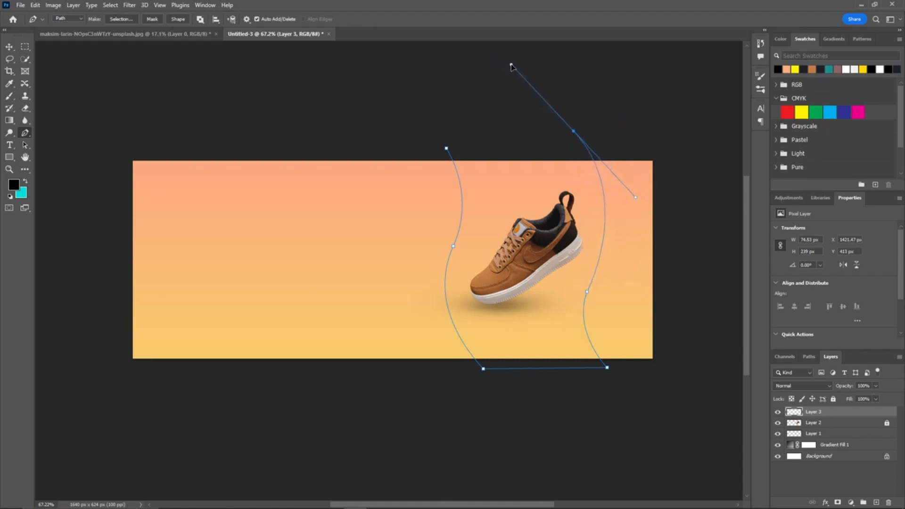
left_click(574, 132, "alt")
left_click(447, 149)
Step: Convert the closed wavy path into a selection
right_click(512, 169)
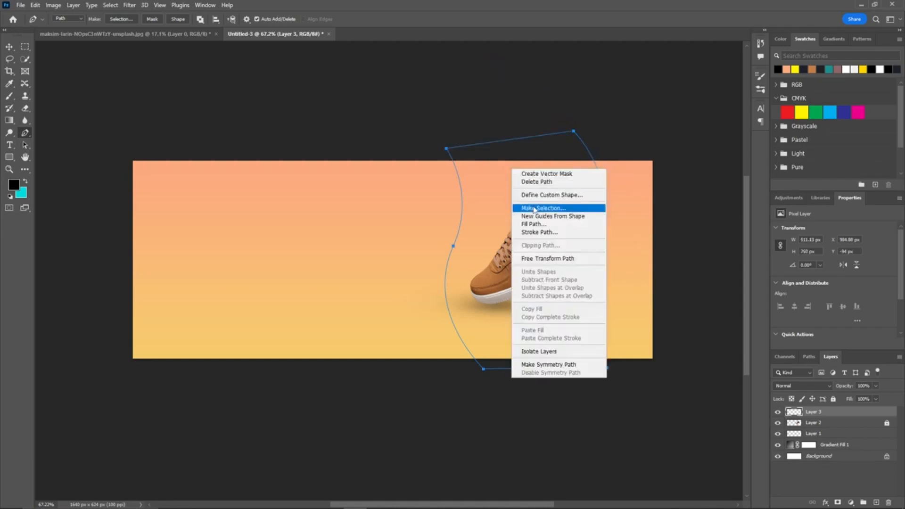
left_click(535, 209)
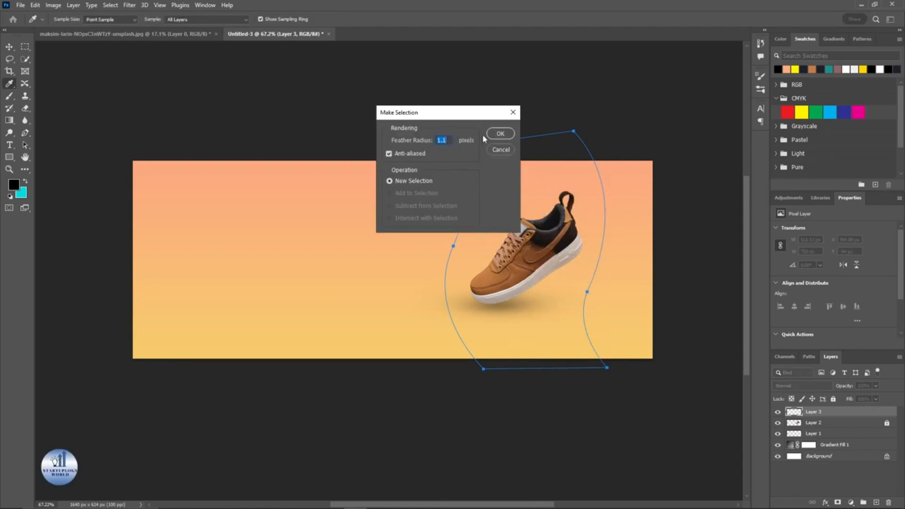
left_click(500, 134)
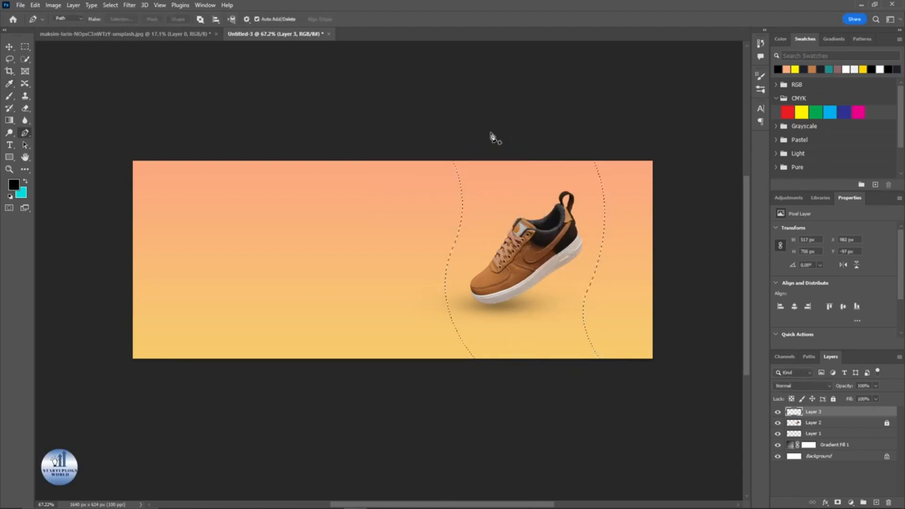
Step: Invert the selection and fill it with a dark navy Solid Color fill layer picked from the swatches
left_click(25, 46)
right_click(516, 199)
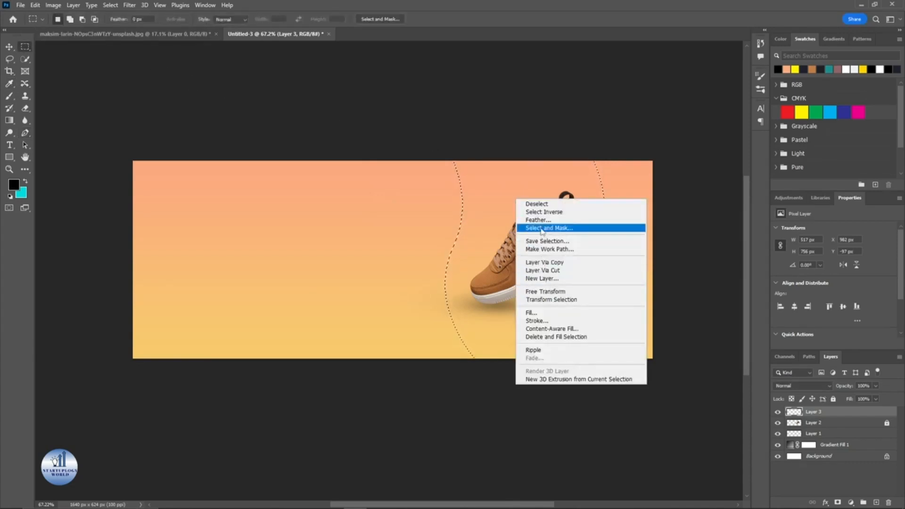
left_click(544, 212)
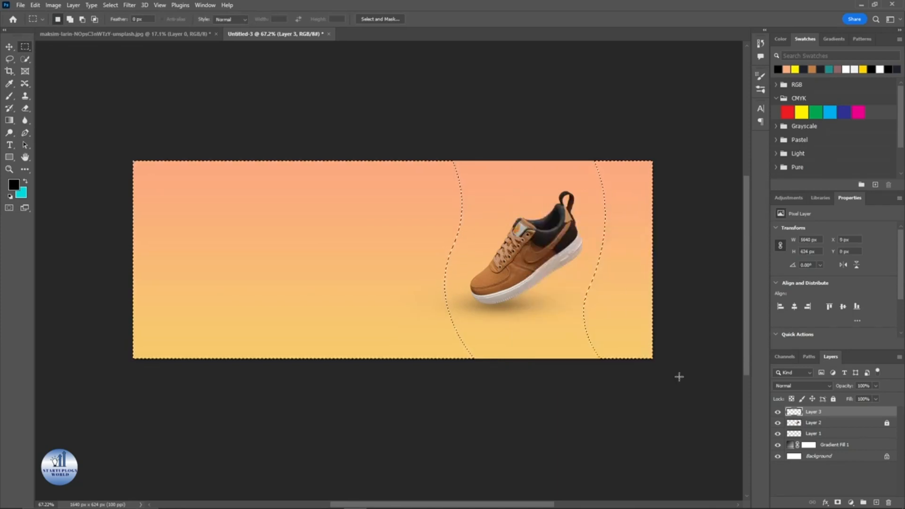
left_click(849, 502)
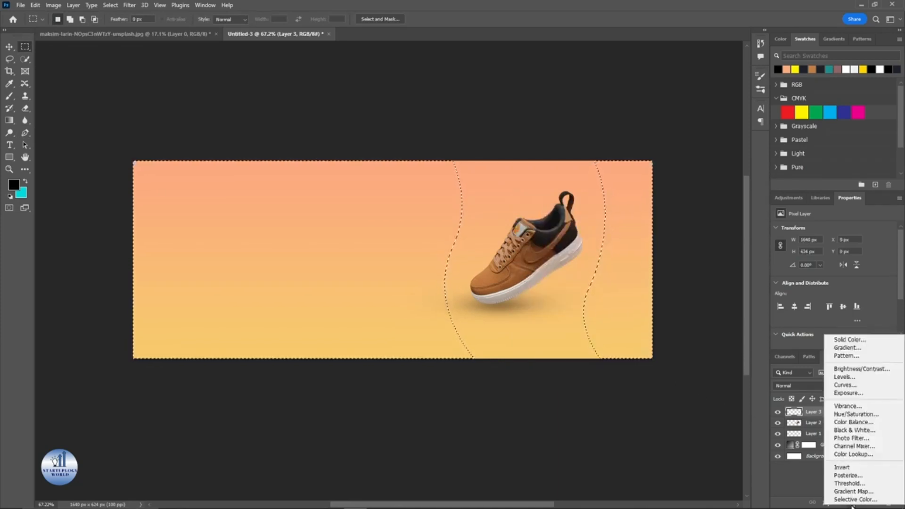
left_click(839, 340)
left_click_drag(734, 58, 551, 65)
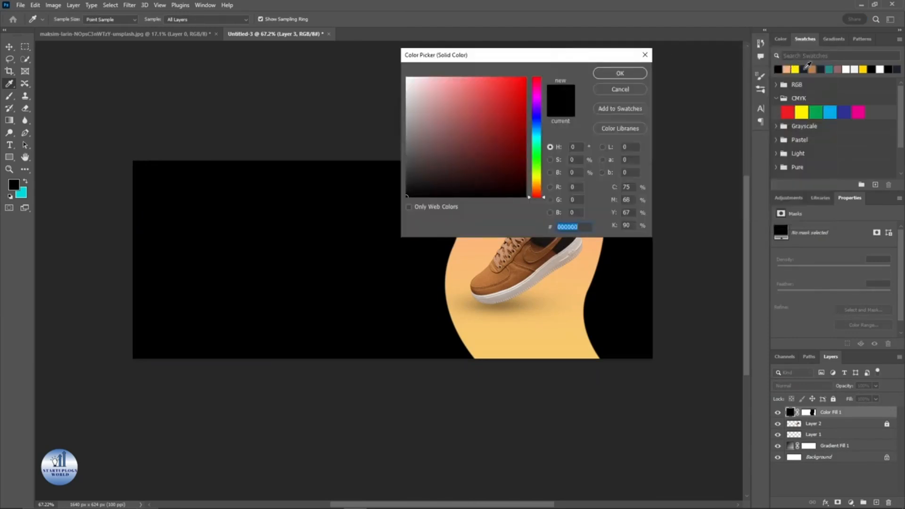
left_click(804, 70)
left_click(620, 74)
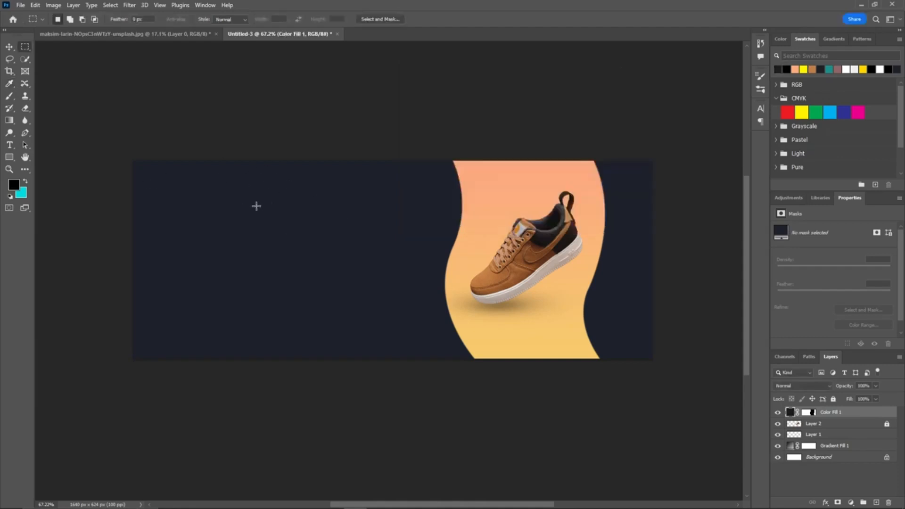
Step: Draw a rectangle about 328 × 87 px in the banner's upper-left area and set its fill to white
left_click(9, 158)
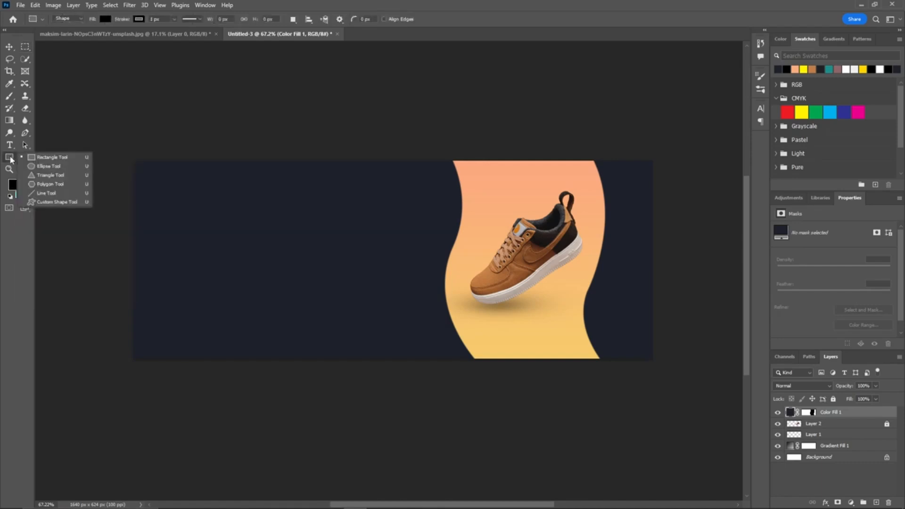
left_click(52, 157)
left_click_drag(184, 168, 288, 196)
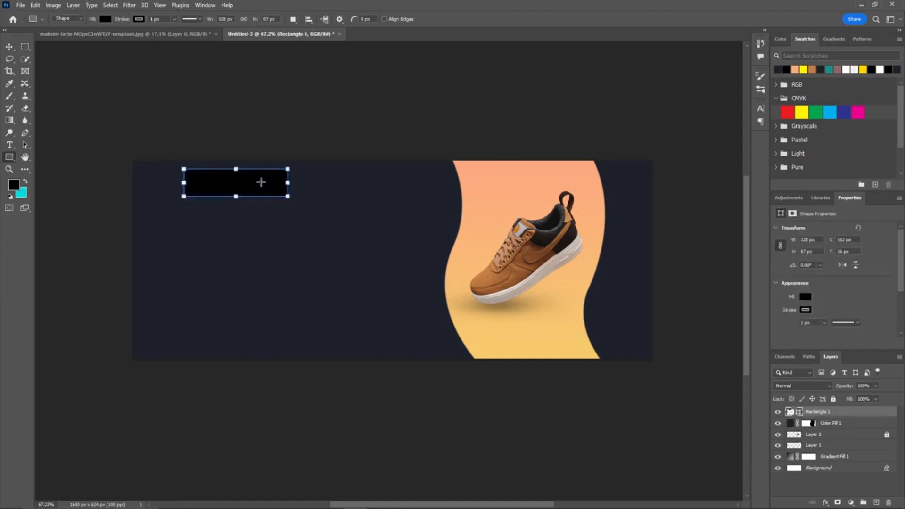
left_click_drag(261, 182, 263, 190)
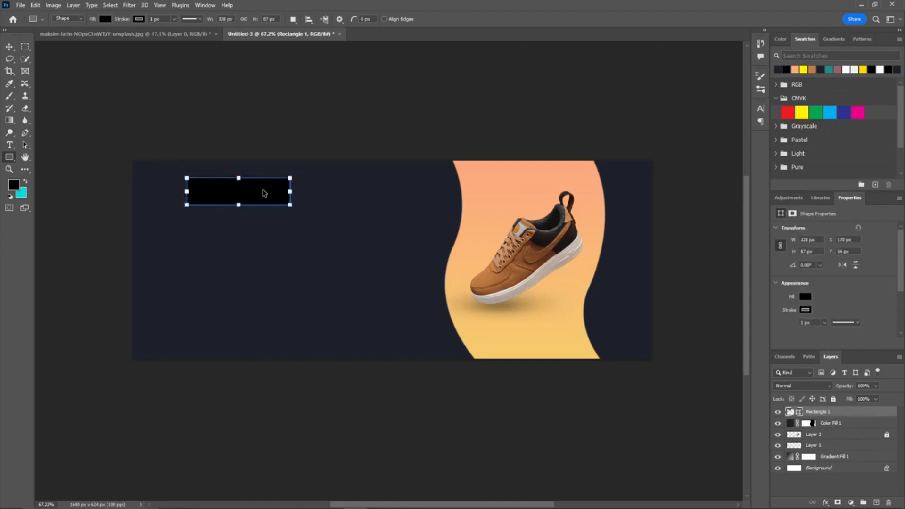
left_click(805, 297)
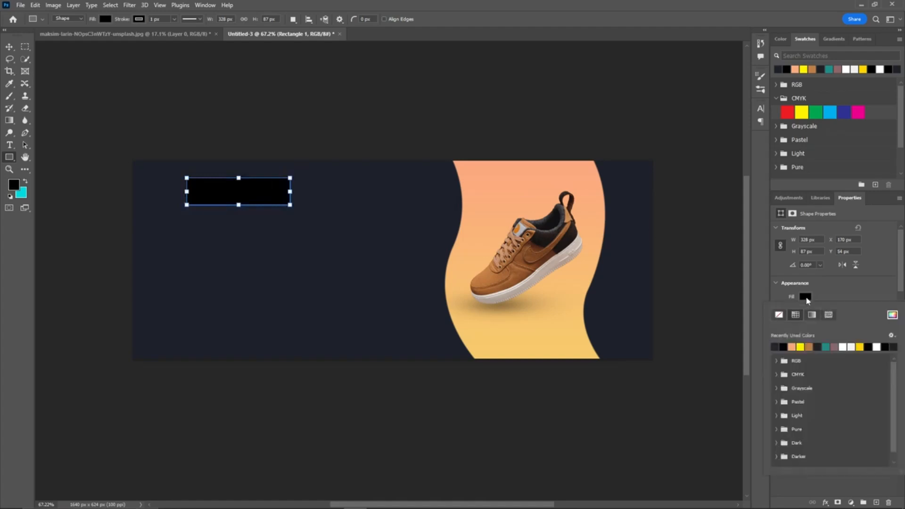
left_click(878, 347)
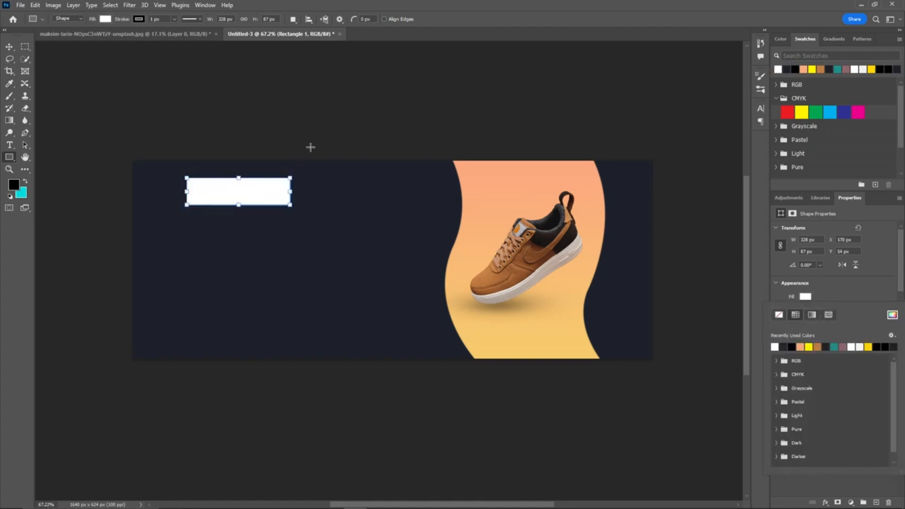
Step: Round the corners of the white rectangle into a pill shape
left_click(242, 130)
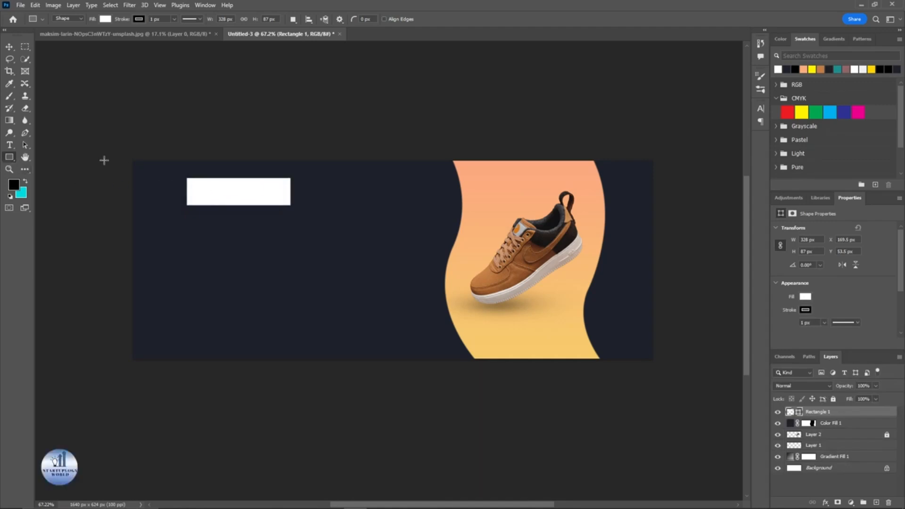
left_click(228, 189)
scroll(219, 189, "up", 3)
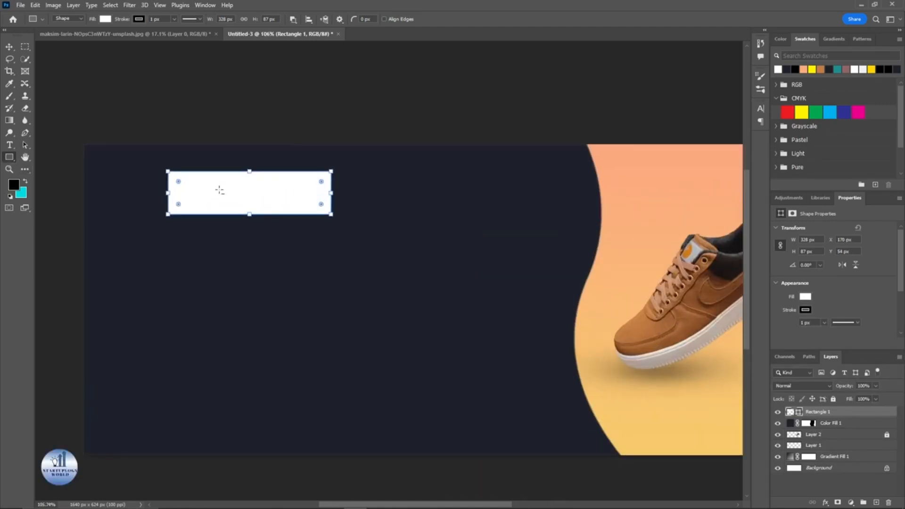
left_click_drag(179, 183, 189, 184)
scroll(196, 117, "down", 4)
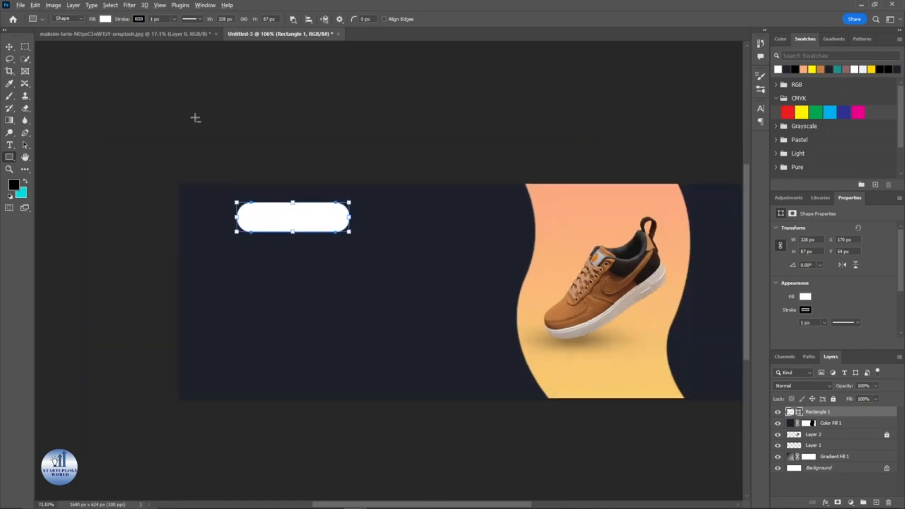
key("Return")
left_click_drag(291, 173, 231, 161)
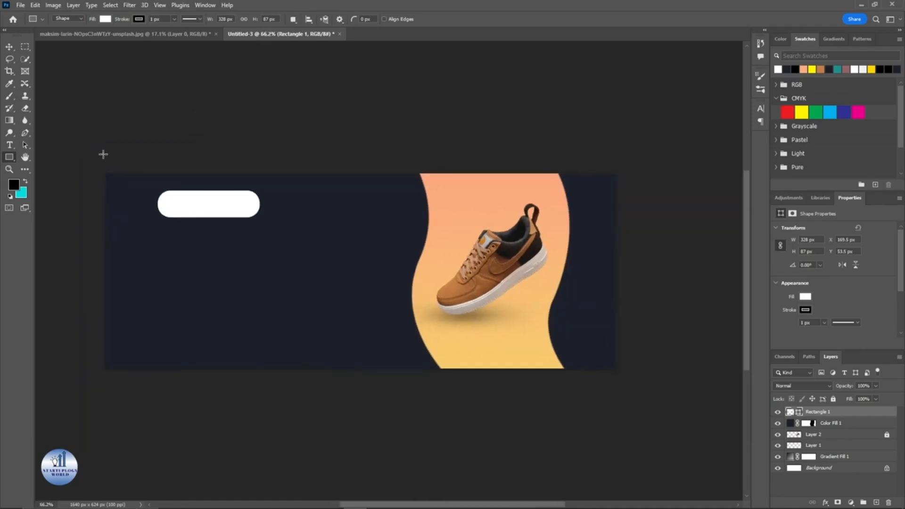
Step: Draw a circle about 143 × 143 px with the Ellipse tool left of the shoe
right_click(11, 158)
left_click(44, 166)
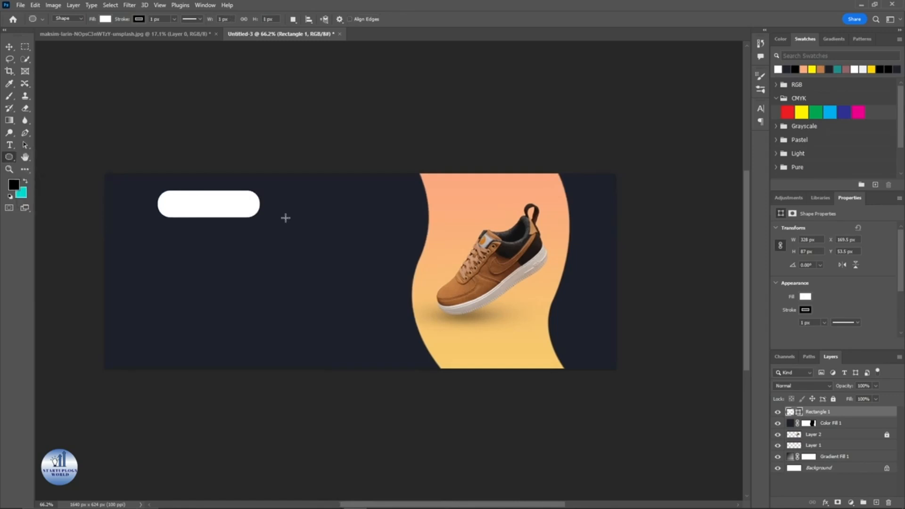
left_click_drag(345, 215, 404, 258)
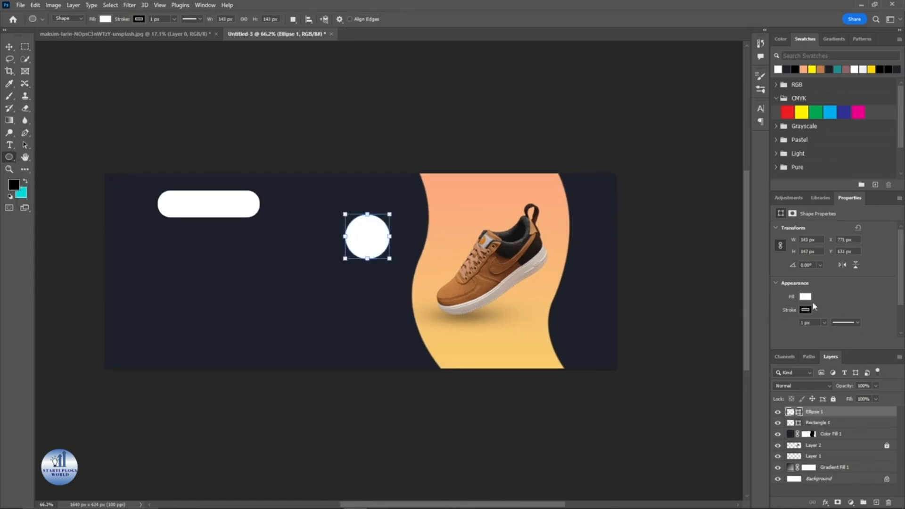
Step: Give the circle no fill and a yellow 8 px stroke
left_click(800, 302)
left_click(779, 317)
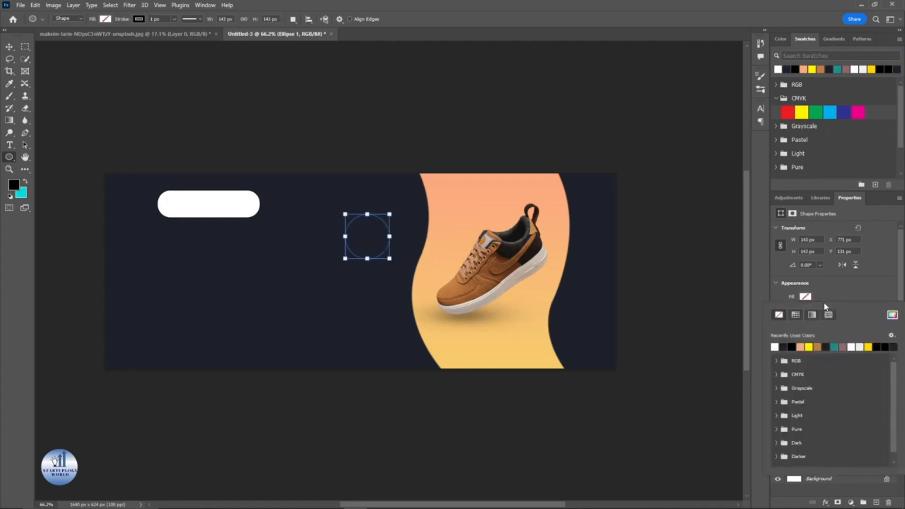
left_click(856, 285)
left_click(805, 310)
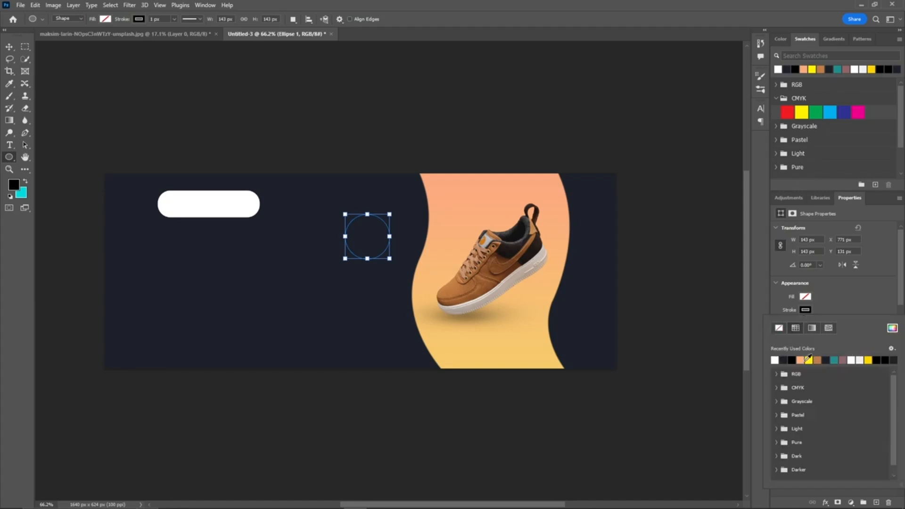
left_click(810, 360)
left_click(851, 286)
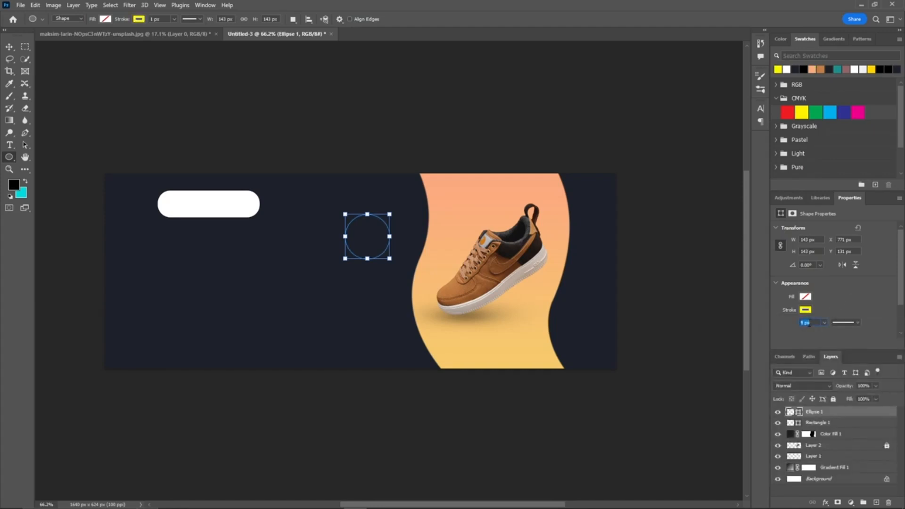
key("Return")
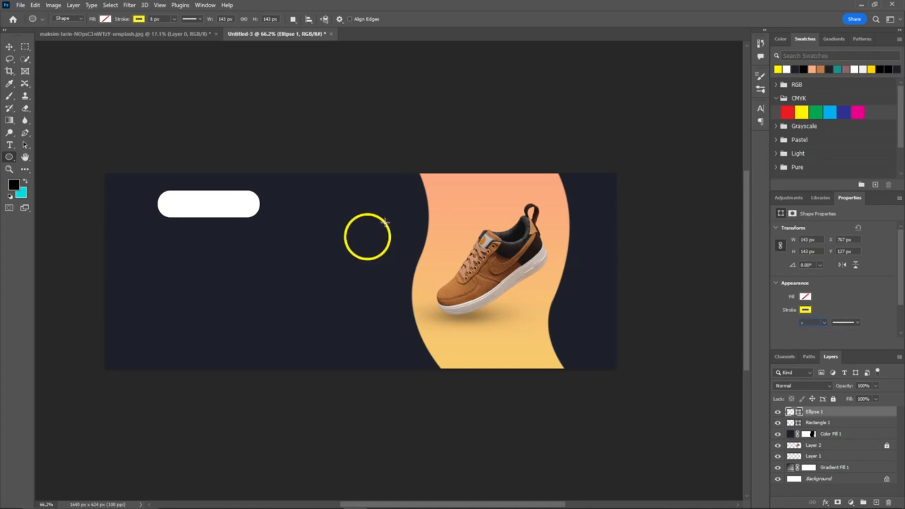
left_click(385, 222)
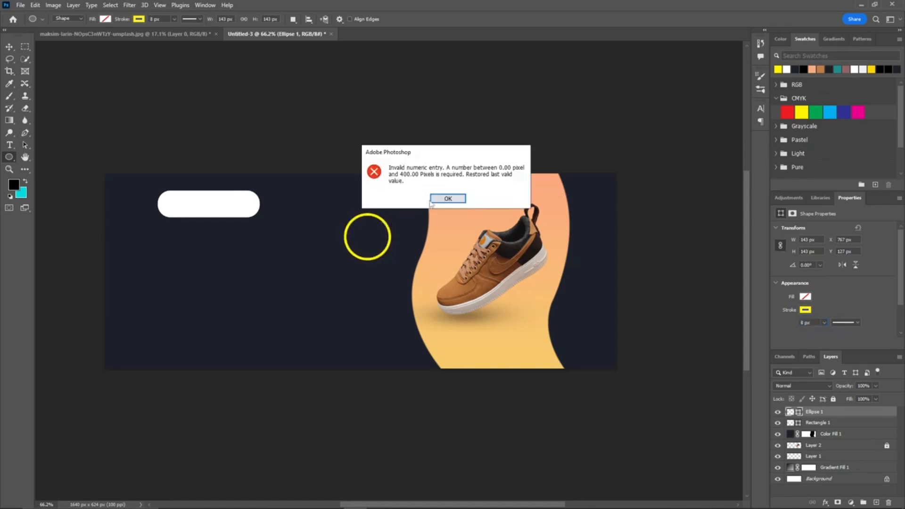
left_click(431, 202)
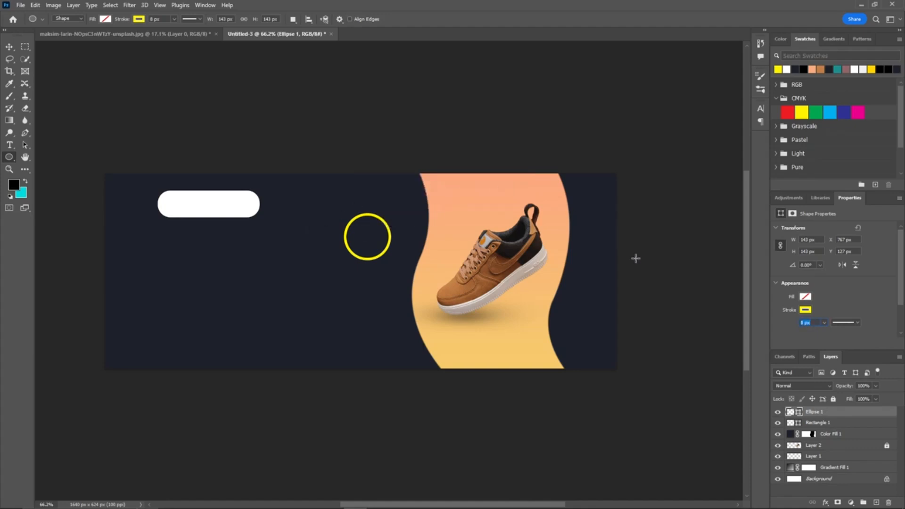
left_click(851, 423)
left_click(814, 411)
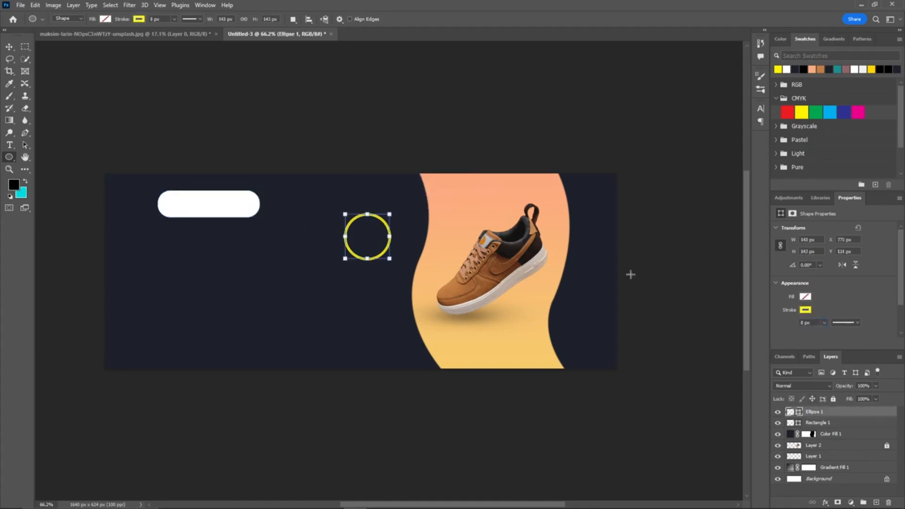
left_click_drag(332, 179, 341, 166)
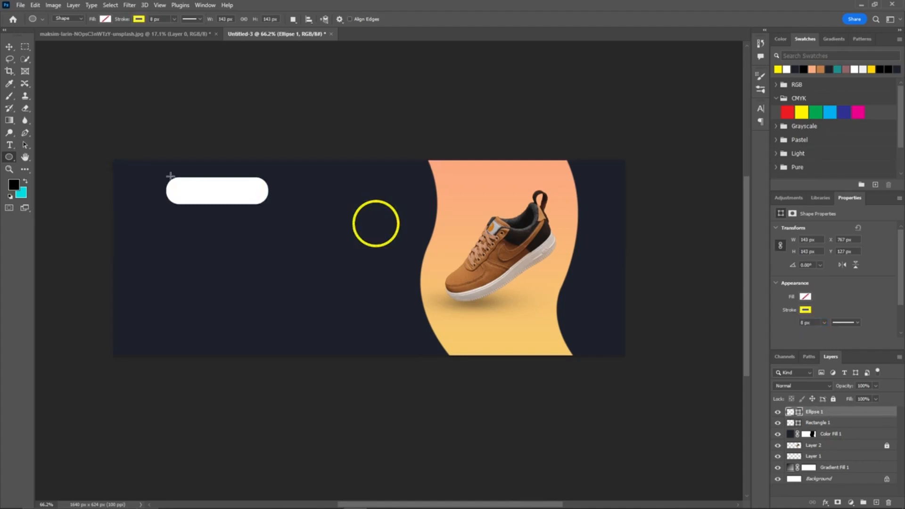
Step: With the Horizontal Type tool in Segoe Script Bold at 12 pt, type 50 inside the yellow circle
right_click(12, 159)
left_click(28, 159)
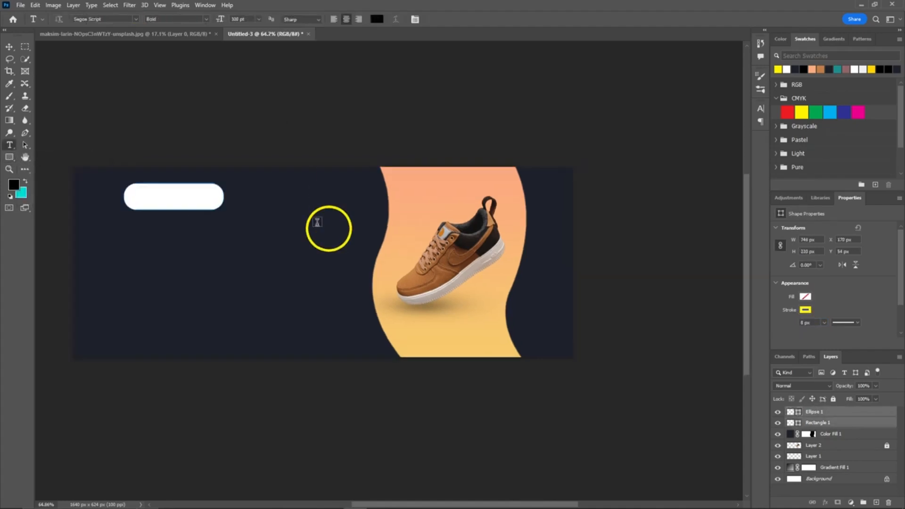
scroll(317, 225, "up", 6)
scroll(317, 224, "up", 5)
left_click(10, 47)
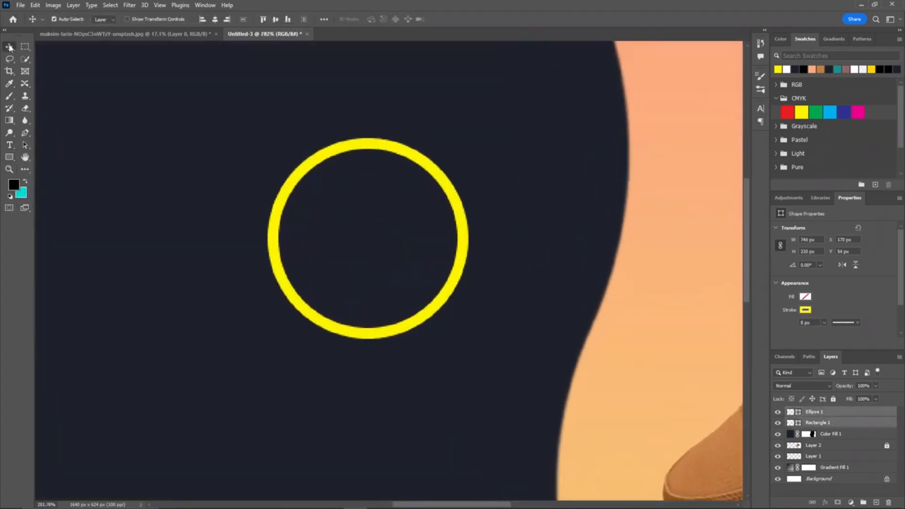
left_click_drag(11, 145, 64, 149)
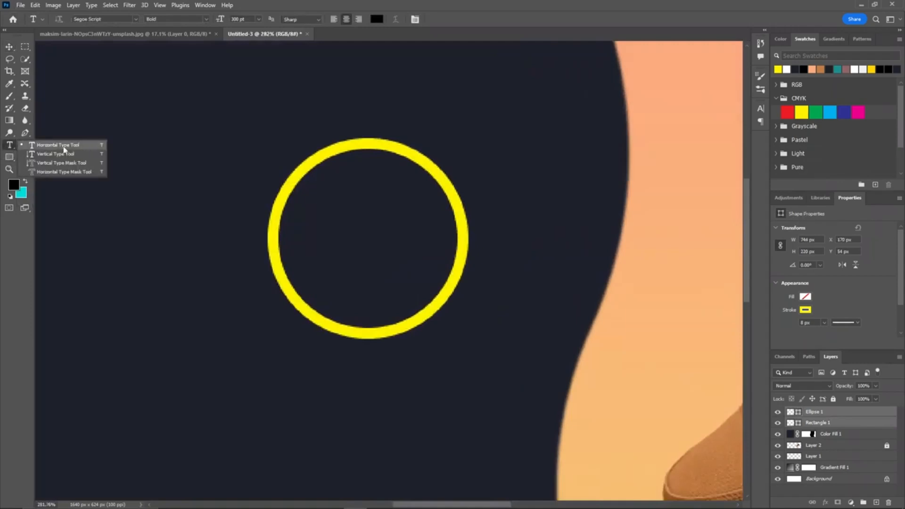
left_click(450, 4)
scroll(283, 185, "down", 5)
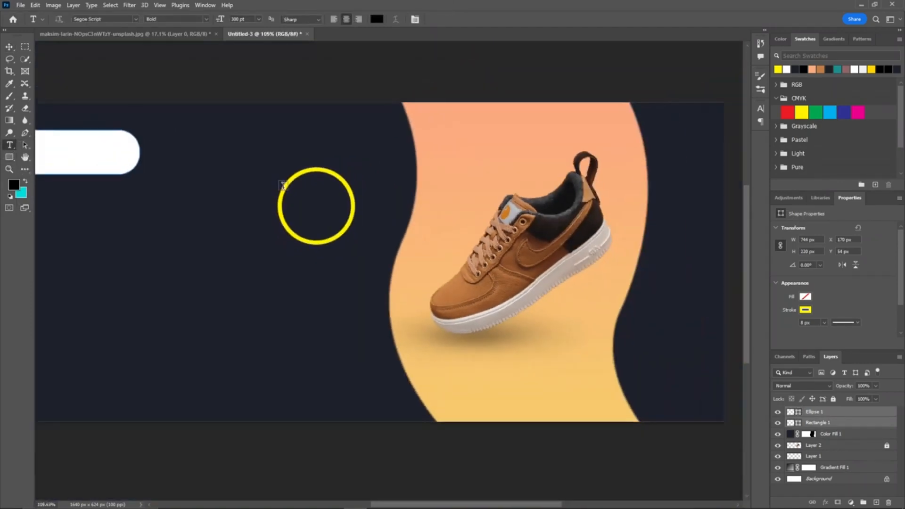
left_click_drag(283, 185, 308, 169)
left_click(258, 18)
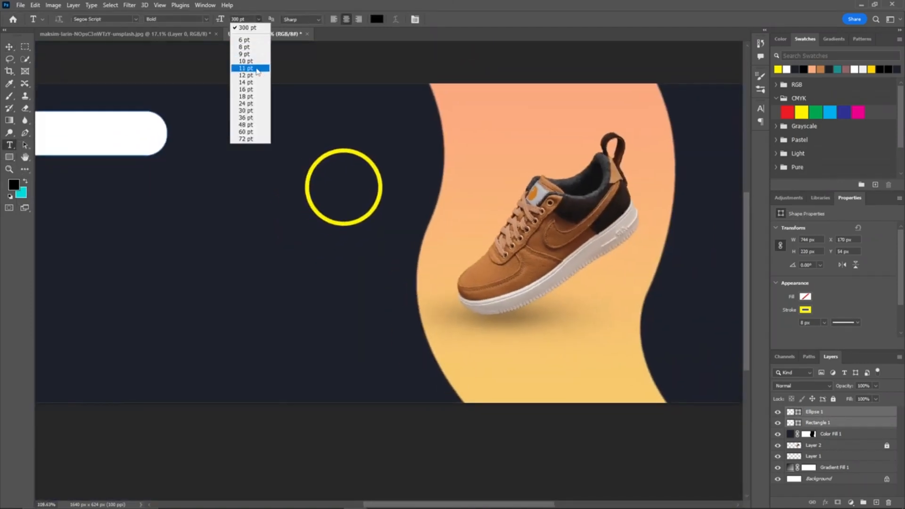
left_click(249, 74)
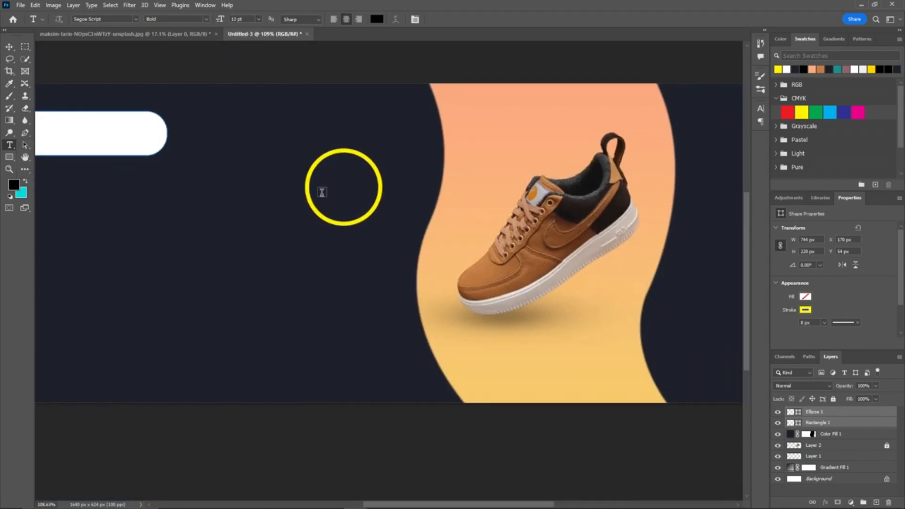
left_click(322, 192)
left_click_drag(326, 197, 347, 197)
triple_click(341, 193)
type("SH")
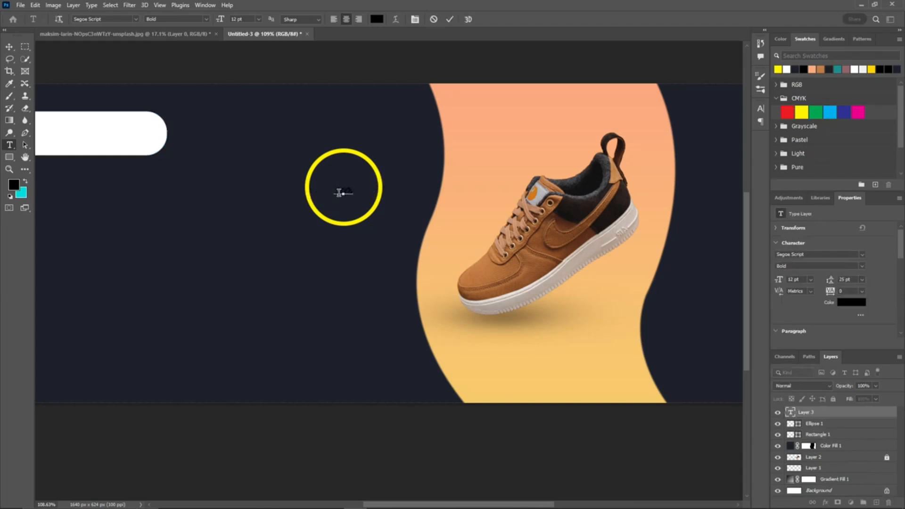
Step: Set the 50 text to 35 pt and white, and commit it
left_click_drag(339, 193, 382, 190)
key("BackSpace")
key("ctrl+a")
scroll(245, 18, "up", 1)
left_click(244, 18)
scroll(244, 18, "up", 20)
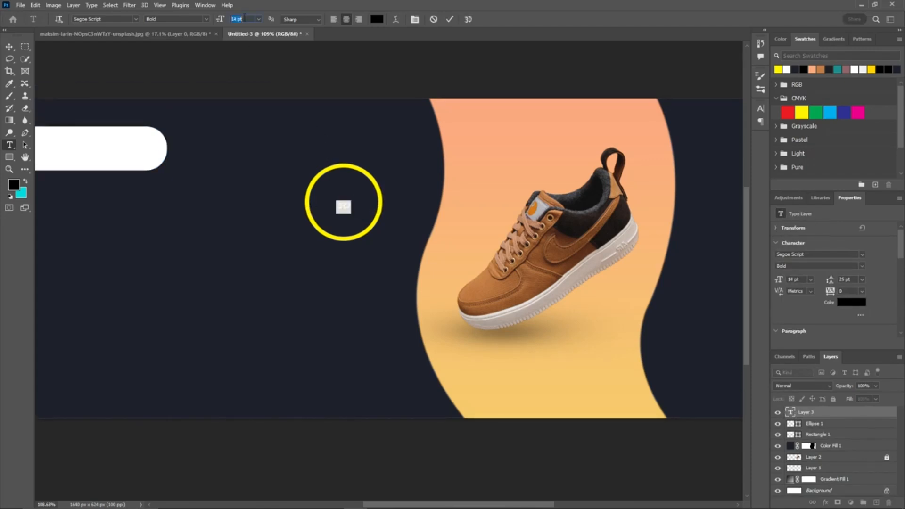
left_click(786, 69)
left_click(450, 20)
Step: Reposition the 50 text inside the circle and recolor it yellow
key("v")
left_click_drag(346, 200, 335, 203)
double_click(332, 202)
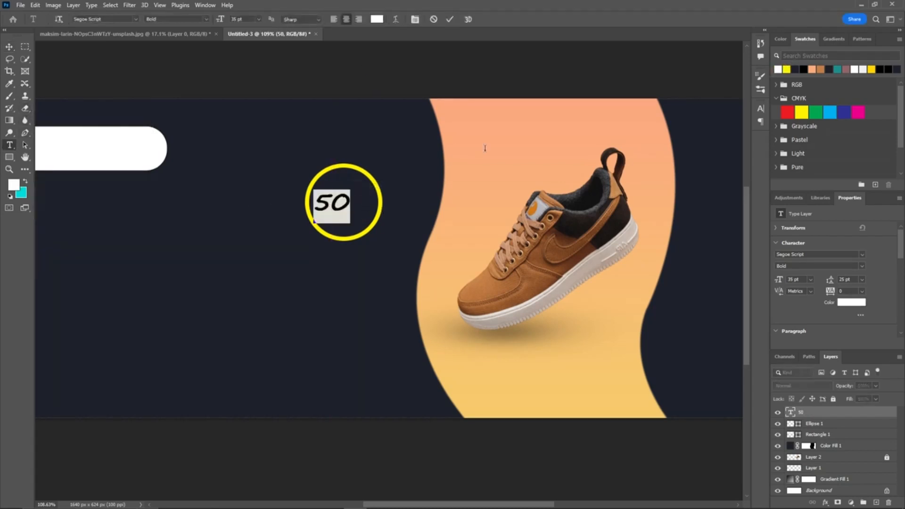
left_click(786, 69)
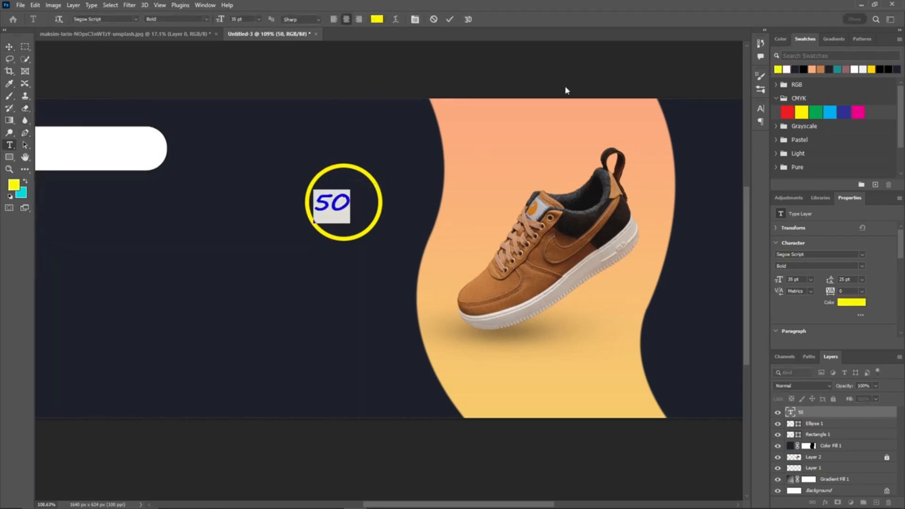
left_click(450, 20)
Step: Add a second text layer reading %OFF beside the 50
scroll(346, 193, "up", 5)
left_click(315, 203)
type("%OFF")
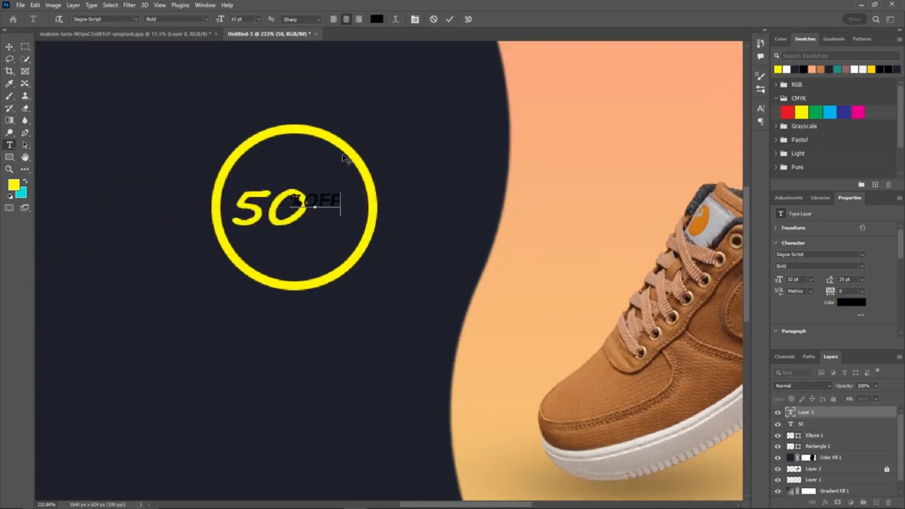
left_click(449, 19)
Step: Move the %OFF text and break it onto two lines after the percent sign
key("v")
left_click_drag(324, 202, 355, 201)
double_click(337, 201)
key("Return")
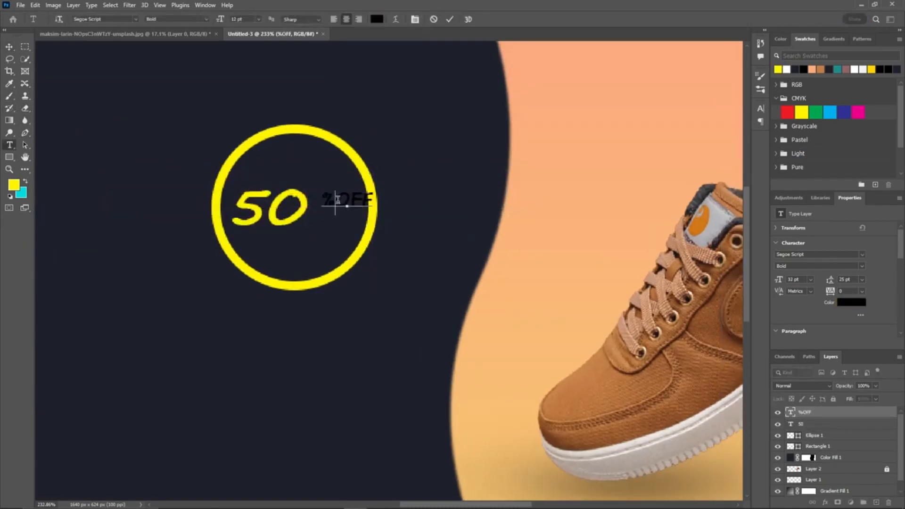
key("ctrl+a")
key("ctrl+t")
scroll(348, 196, "down", 2)
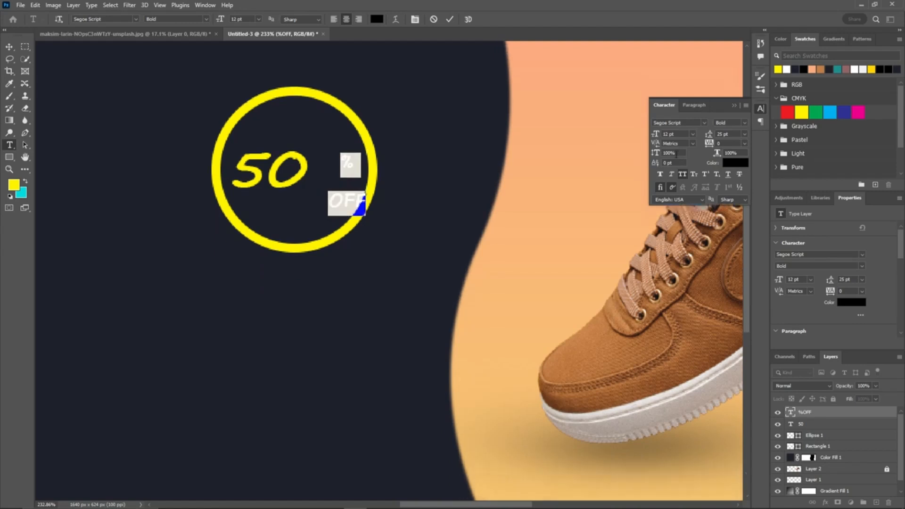
Step: Set the %OFF text's leading to 15 pt in the Character panel
left_click(668, 153)
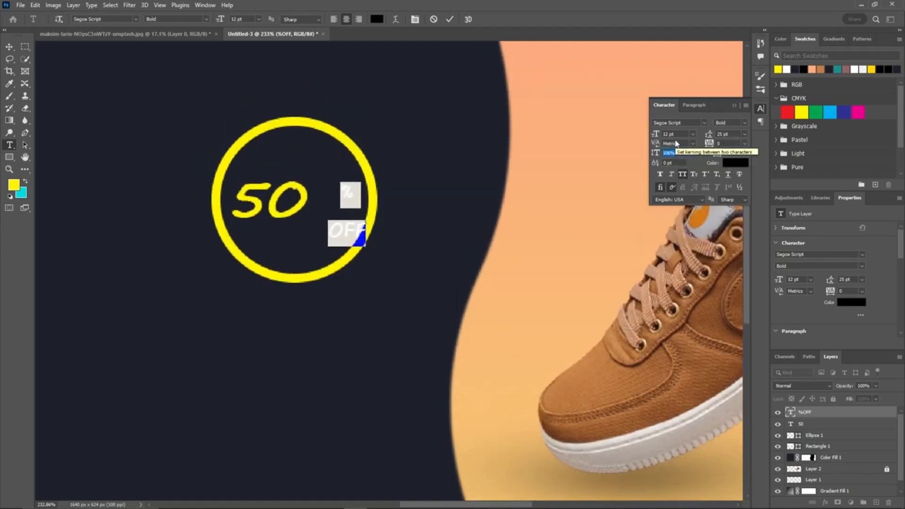
left_click(677, 163)
scroll(677, 163, "down", 2)
scroll(677, 163, "up", 12)
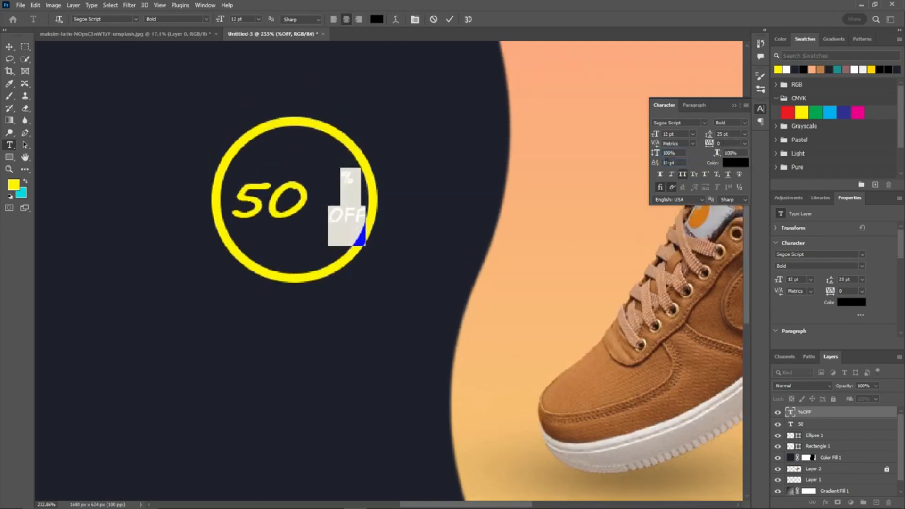
left_click(725, 136)
scroll(725, 135, "down", 10)
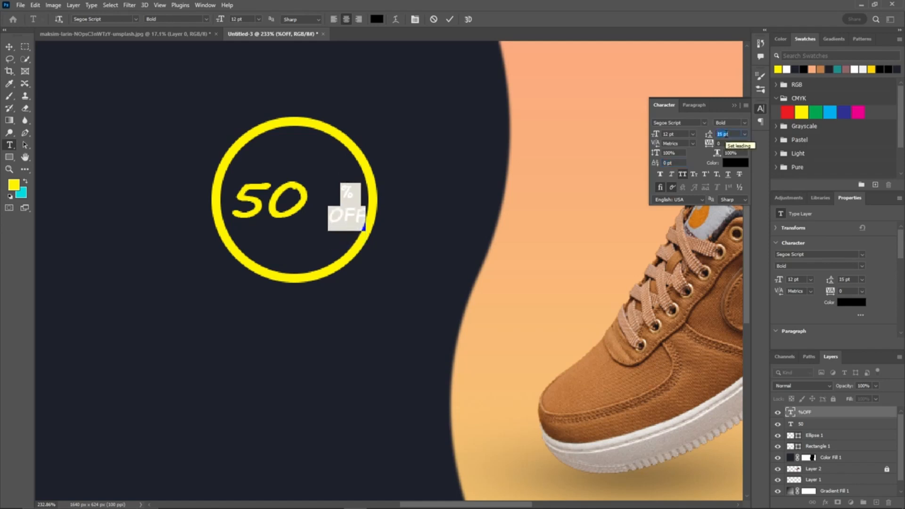
Step: Enlarge the OFF word and the % sign separately to about 21 pt and 20 pt
double_click(348, 217)
left_click(244, 20)
scroll(244, 20, "up", 9)
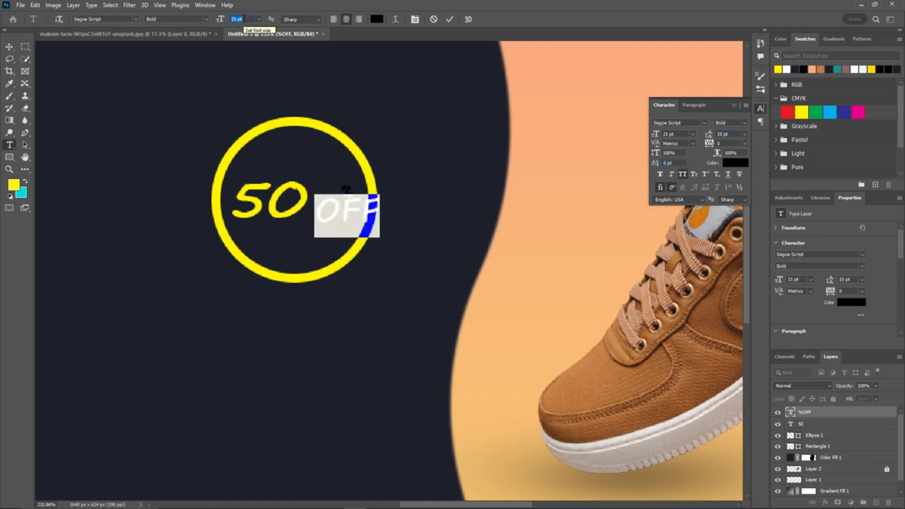
scroll(244, 20, "down", 3)
double_click(346, 193)
left_click(677, 134)
scroll(677, 134, "up", 1)
scroll(676, 134, "up", 5)
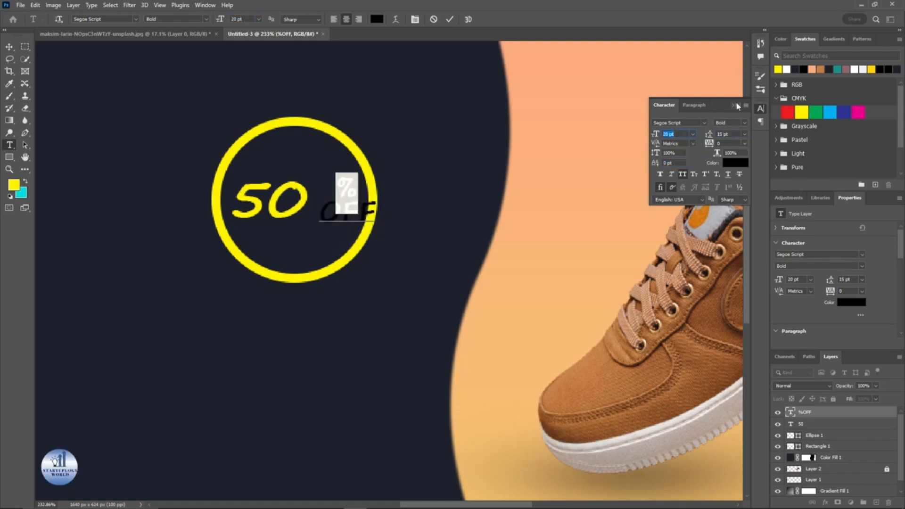
left_click(735, 105)
Step: Color the %OFF text white and move it next to the 50
key("ctrl+a")
left_click(785, 69)
left_click(450, 20)
key("v")
left_click_drag(357, 207, 344, 207)
Step: Adjust the yellow circle's size around the 50 %OFF text
left_click(297, 278)
key("u")
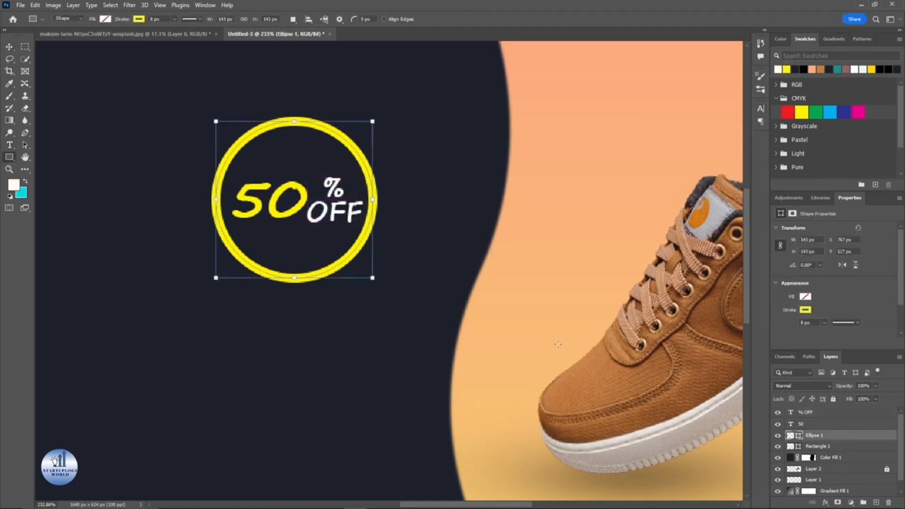
mouse_move(371, 278)
left_mouse_down()
mouse_move(404, 299)
mouse_move(398, 306)
mouse_move(380, 282)
left_mouse_up()
scroll(375, 252, "down", 8)
scroll(358, 220, "up", 5)
scroll(354, 278, "up", 5)
left_click_drag(441, 326, 429, 321)
key("v")
scroll(410, 155, "down", 7)
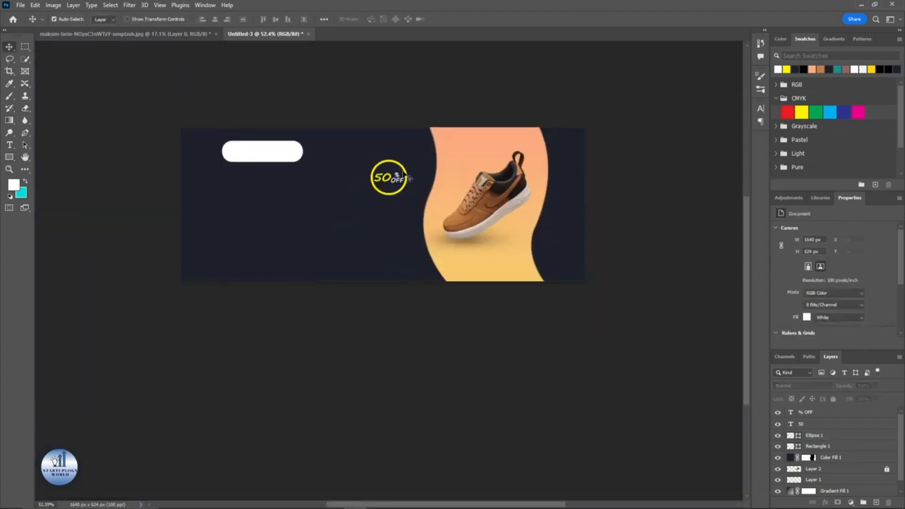
Step: Enlarge the % sign of the %OFF text to 26 pt
scroll(396, 174, "up", 8)
double_click(396, 174)
scroll(256, 21, "up", 1)
left_click(250, 19)
scroll(250, 19, "up", 4)
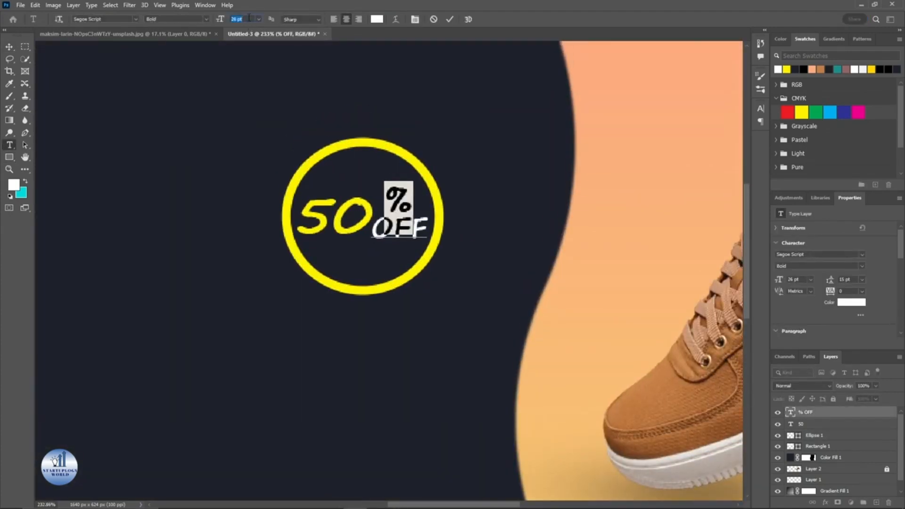
key("ctrl+Return")
scroll(448, 179, "down", 4)
scroll(438, 187, "up", 4)
left_click_drag(440, 195, 419, 195)
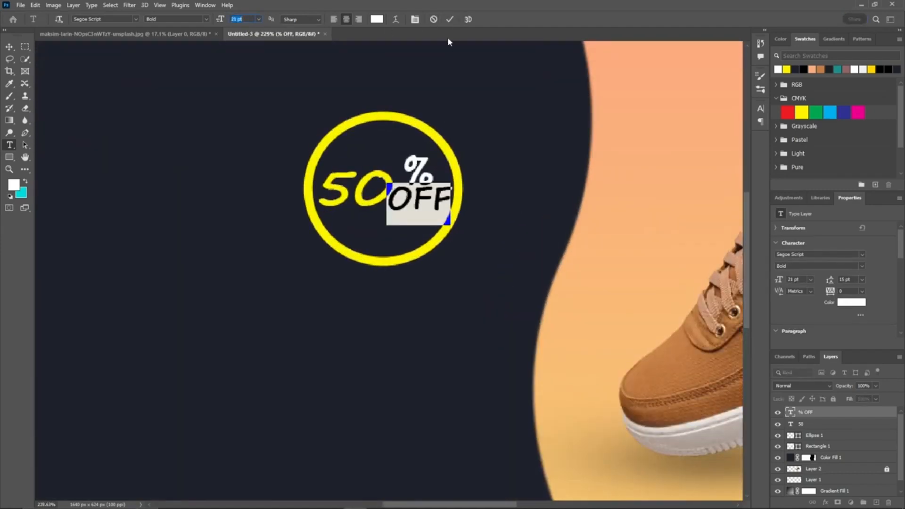
key("ctrl+Return")
Step: Reposition the %OFF text beside the 50 inside the yellow circle
scroll(424, 155, "down", 6)
key("v")
mouse_move(438, 149)
left_mouse_down()
mouse_move(431, 157)
mouse_move(431, 149)
left_mouse_up()
scroll(439, 151, "up", 6)
scroll(431, 149, "down", 6)
left_click(413, 90)
left_click_drag(413, 89, 412, 143)
scroll(346, 202, "up", 3)
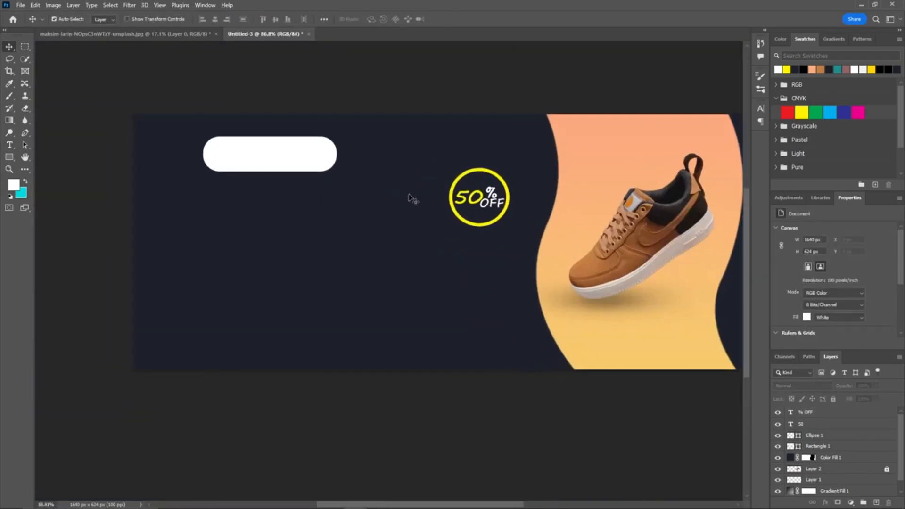
Step: Type ODER NOW on the white pill button and set it to Roboto Bold Condensed
key("t")
left_click(231, 159)
key("BackSpace")
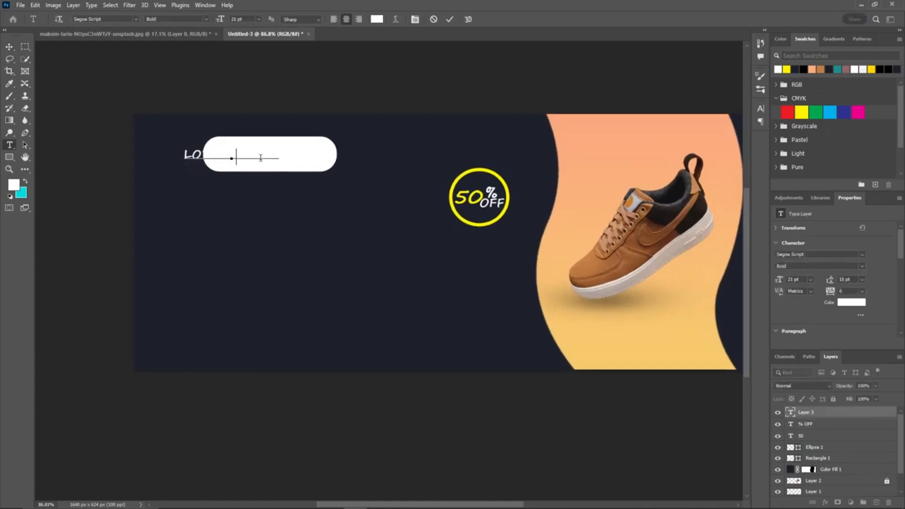
type("e")
key("ctrl+a")
left_click(102, 19)
scroll(101, 19, "up", 2)
type("robo")
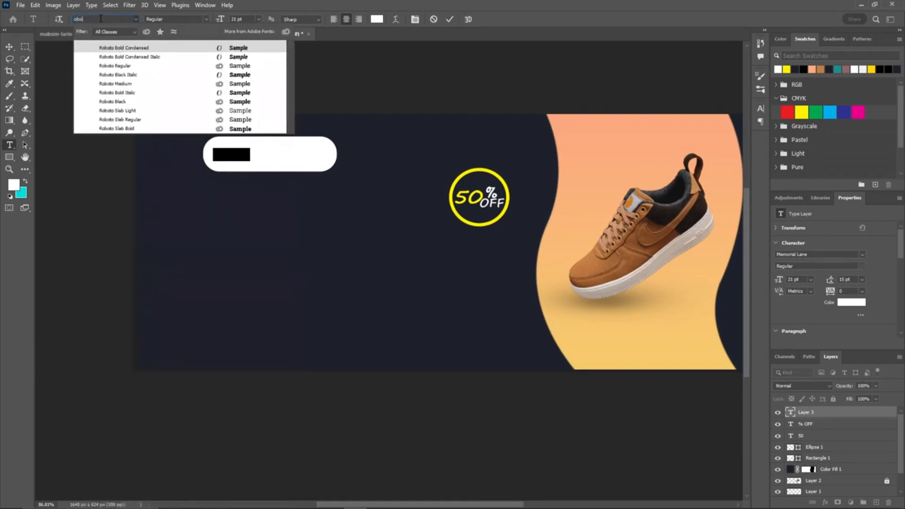
left_click(149, 47)
left_click(206, 18)
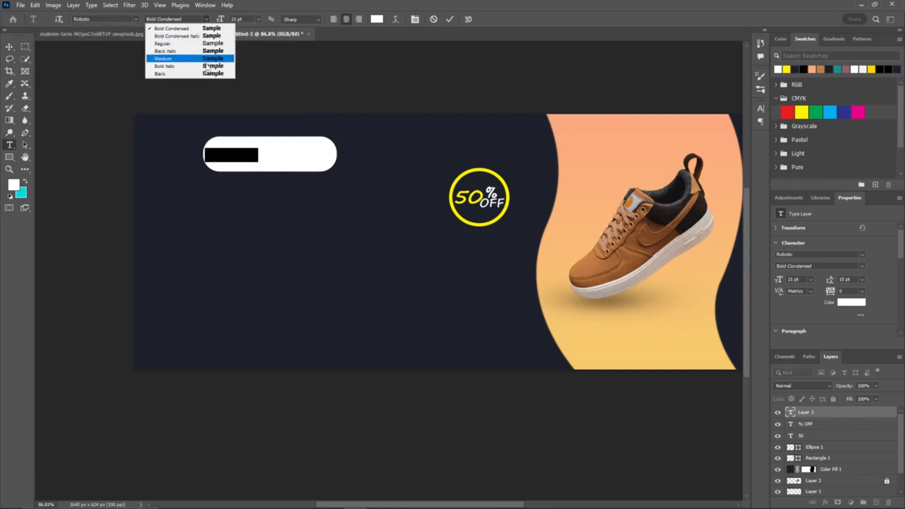
left_click(202, 29)
Step: Enlarge the button text to 47 pt and color it dark navy
left_click_drag(260, 166, 322, 189)
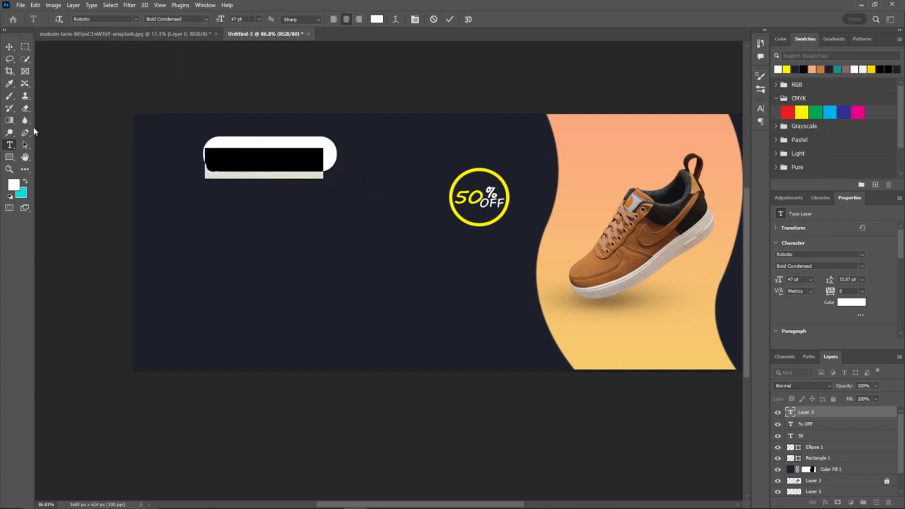
left_click(796, 70)
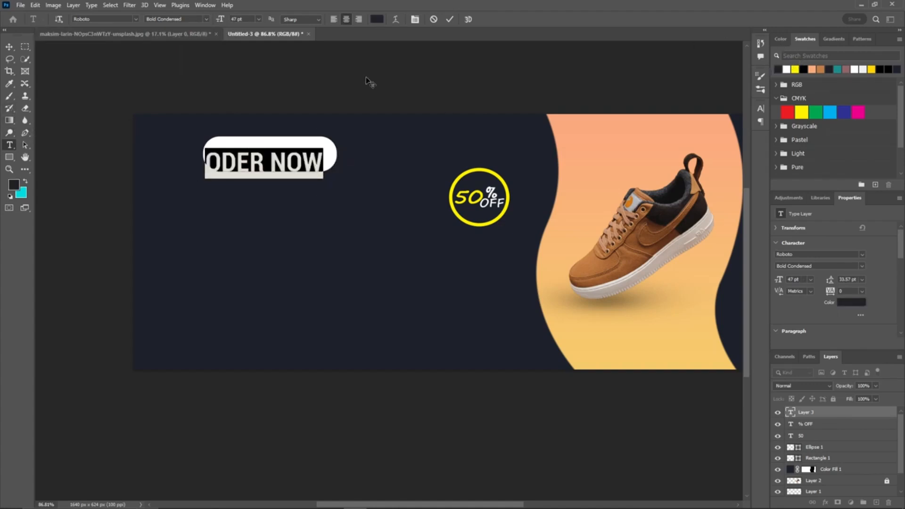
left_click(450, 19)
Step: Center the ODER NOW text vertically on the pill button
key("v")
left_click_drag(311, 168, 311, 158)
scroll(311, 158, "up", 2)
Step: Add an exclamation mark to the button text so it reads ODER NOW!
key("t")
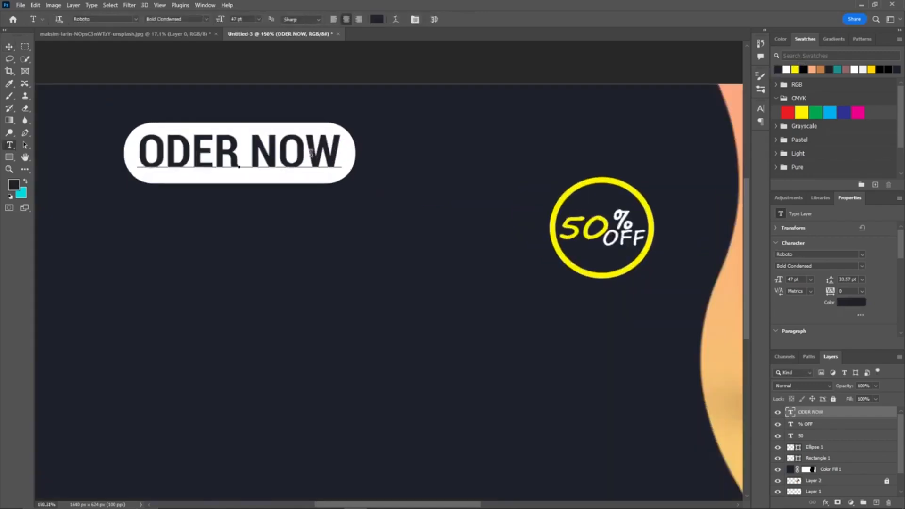
double_click(311, 153)
left_click(336, 150)
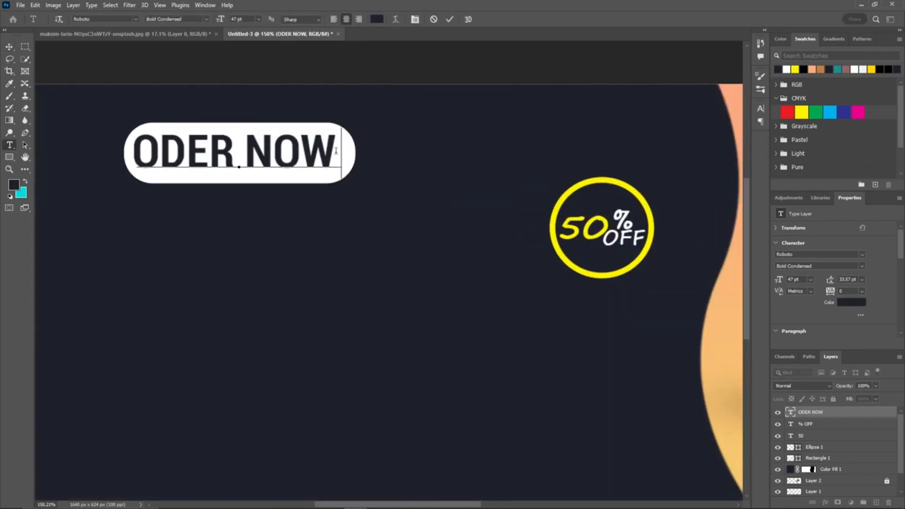
key("BackSpace")
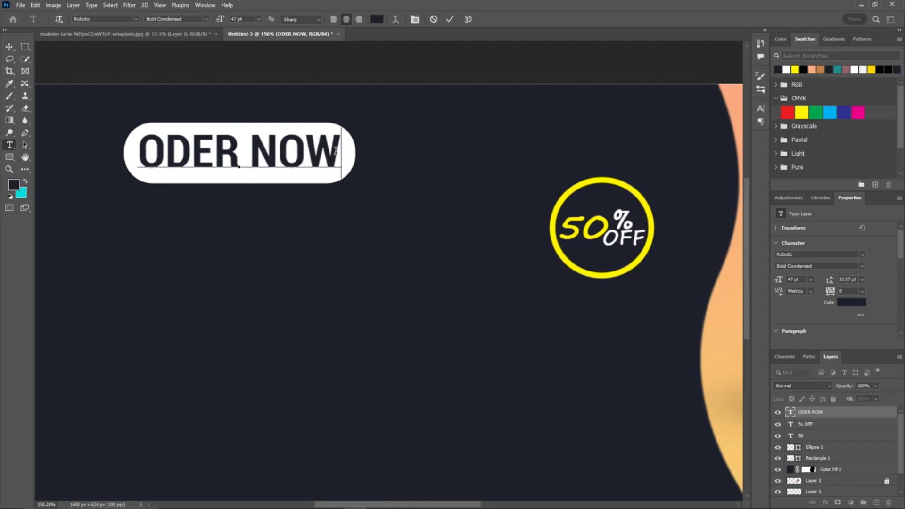
type("!")
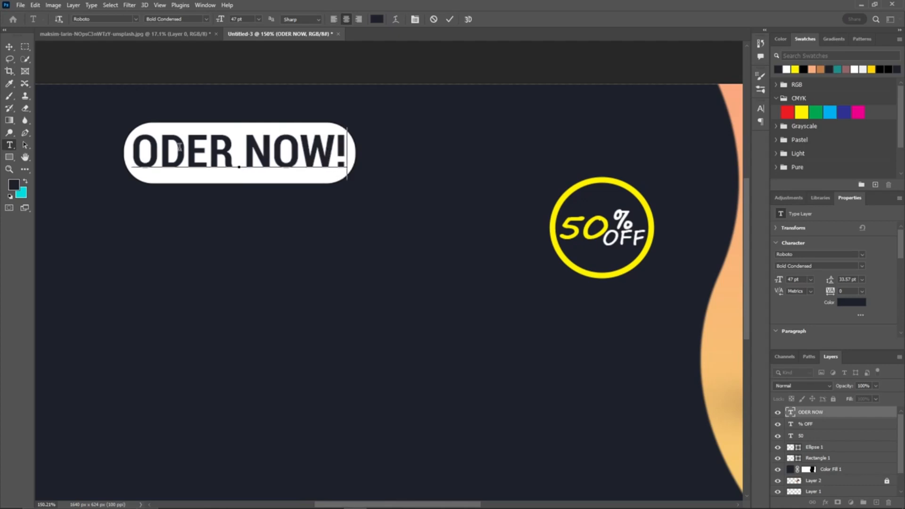
left_click(450, 18)
Step: Shrink the button text slightly and group it with the white pill rectangle
key("ctrl+t")
left_click_drag(347, 179, 345, 169)
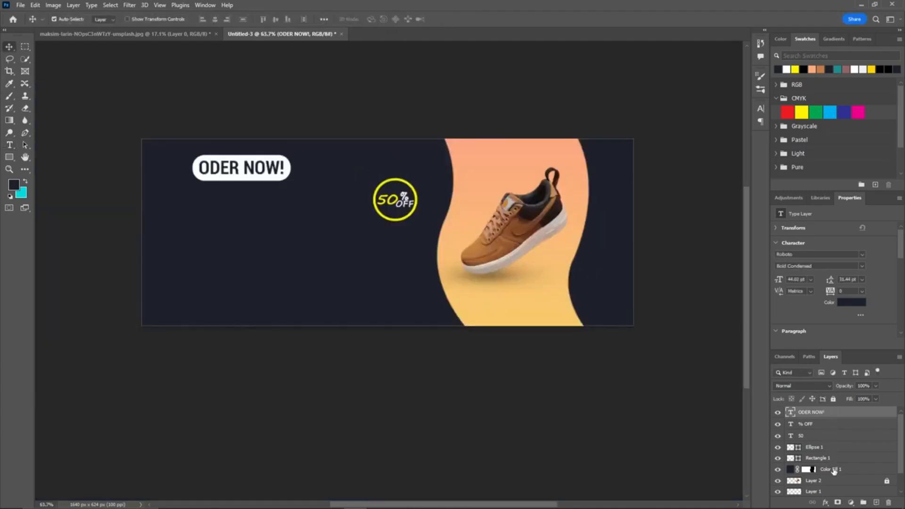
left_click(832, 459)
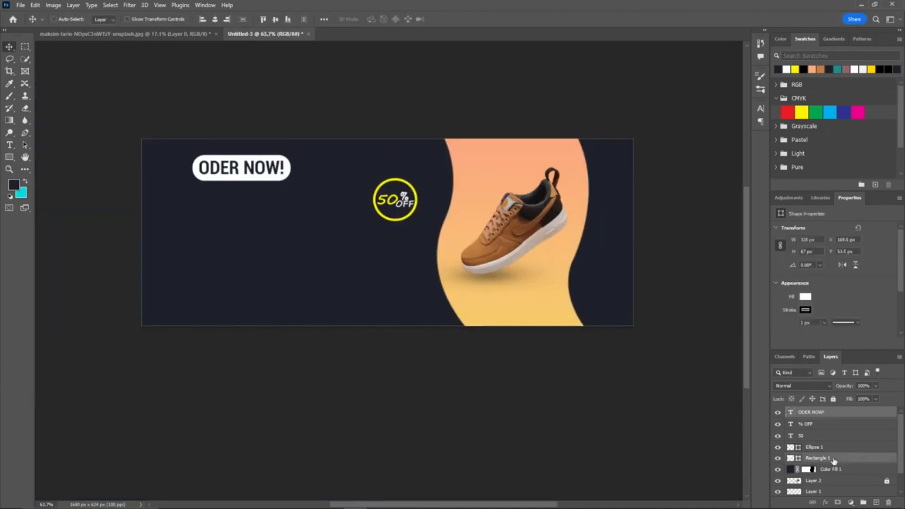
key("ctrl+g")
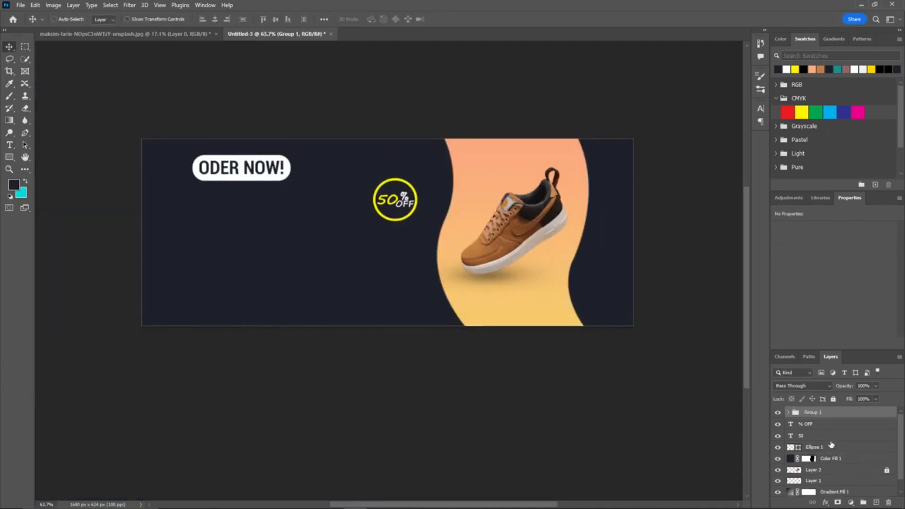
Step: Reorder the button group below the badge text and move it to the lower left of the banner
left_click_drag(827, 415, 840, 441)
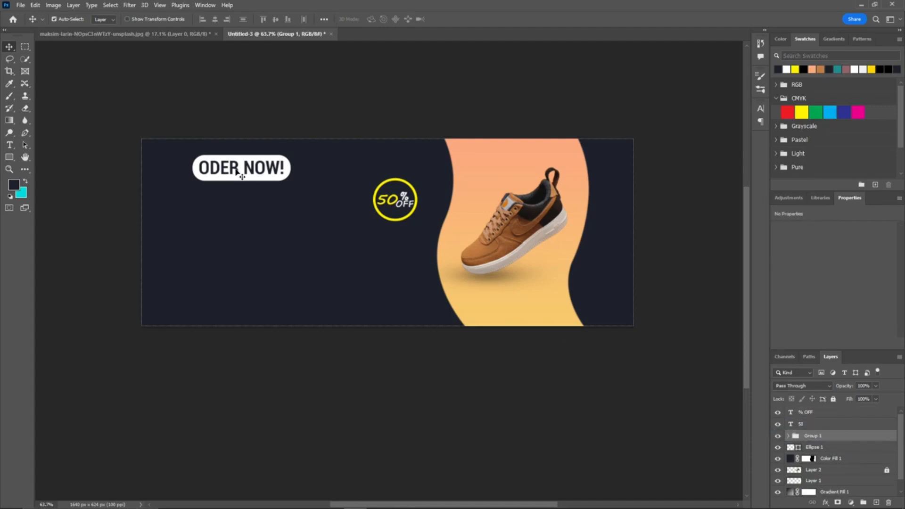
key("ctrl+t")
left_click_drag(256, 168, 264, 274)
left_click(465, 19)
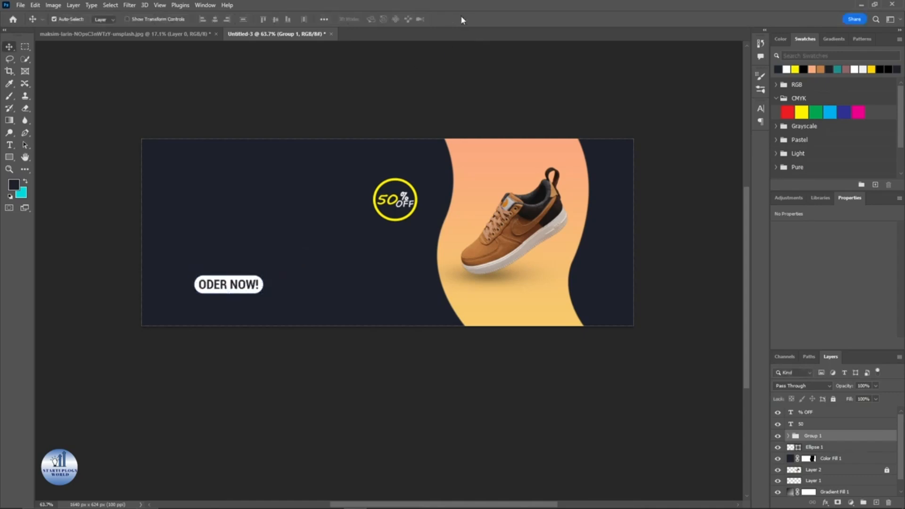
key("m")
left_click_drag(172, 156, 267, 185)
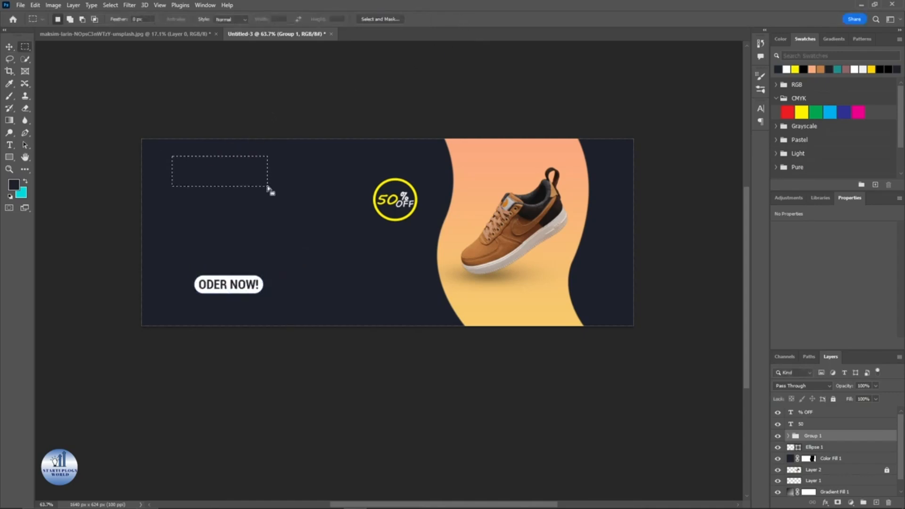
key("ctrl+d")
Step: Add a LOGO text at the top left of the banner at 60 pt
key("t")
left_click_drag(168, 157, 259, 185)
type("LOGO")
key("ctrl+a")
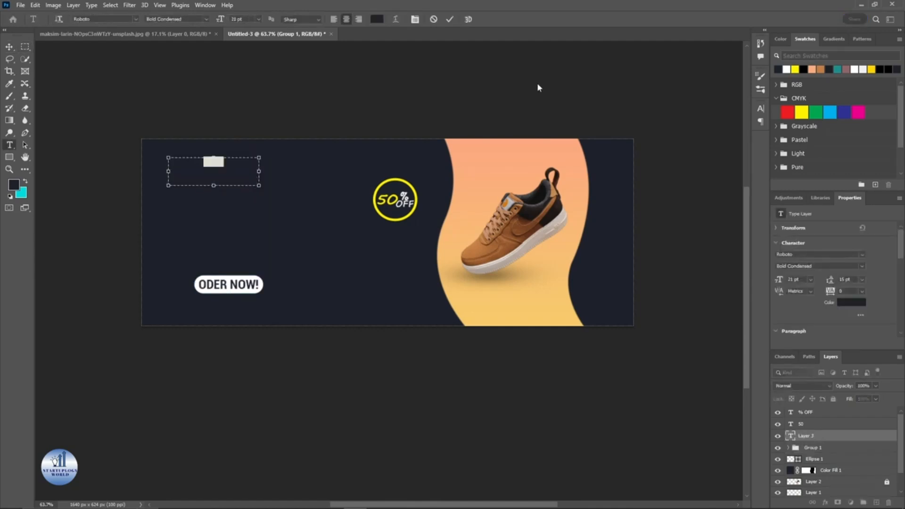
scroll(256, 18, "up", 20)
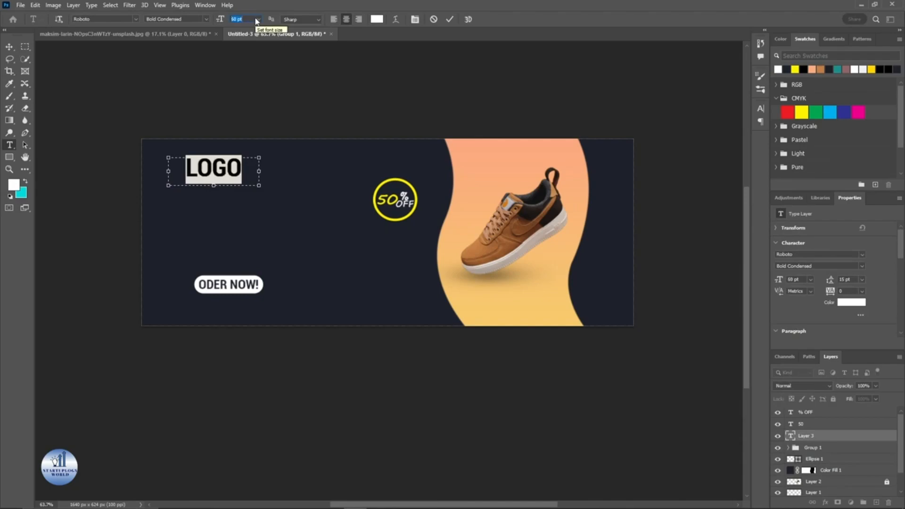
left_click(449, 19)
key("v")
left_click_drag(230, 173, 229, 168)
Step: Check the reference banner design and add a BEST QUALITY headline below the logo
key("alt+Tab")
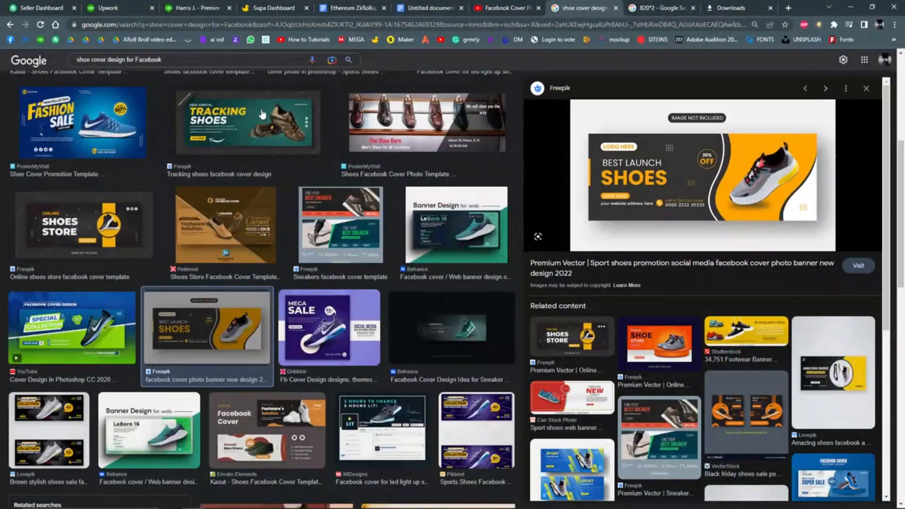
key("alt+Tab")
left_click(187, 198)
type("BEST QUALITY")
left_click_drag(185, 206, 250, 211)
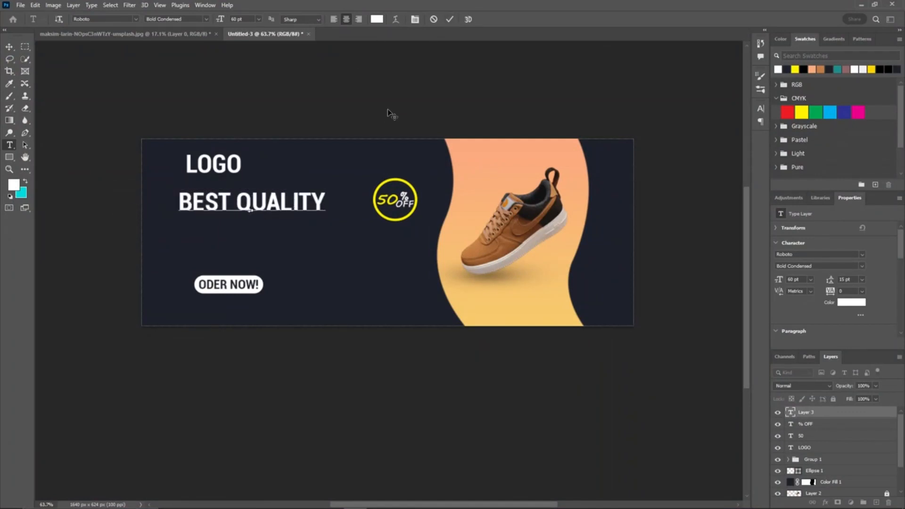
left_click(450, 20)
Step: Add a SHOES headline below BEST QUALITY and set it to 78 pt
left_click(218, 241)
type("SHOES")
key("ctrl+a")
left_click(252, 19)
scroll(251, 19, "up", 6)
scroll(252, 18, "up", 12)
left_click(450, 20)
key("v")
left_click_drag(254, 231, 264, 234)
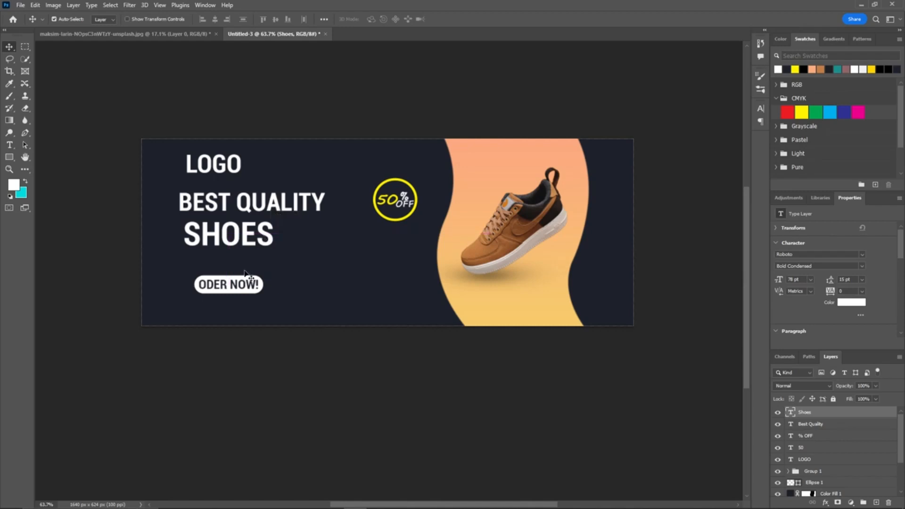
Step: Scale the BEST QUALITY text down to about 73%
left_click(243, 209)
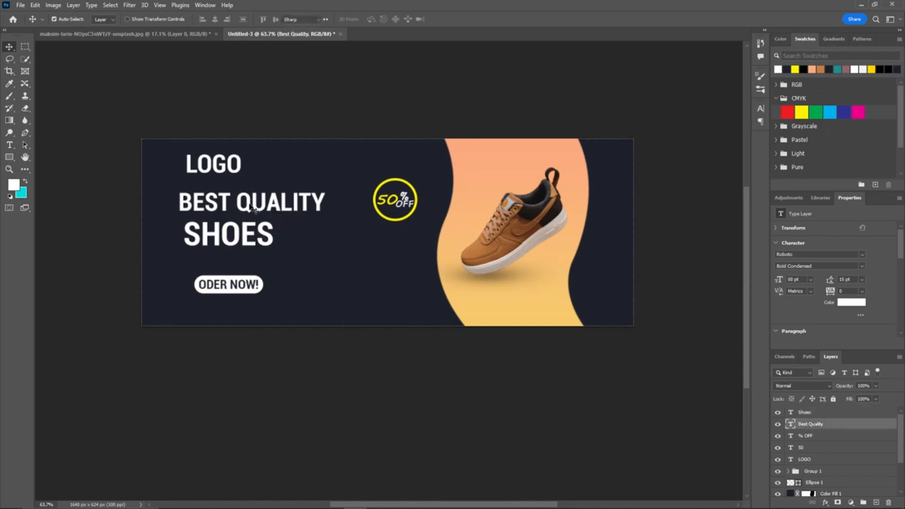
double_click(249, 206)
key("ctrl+t")
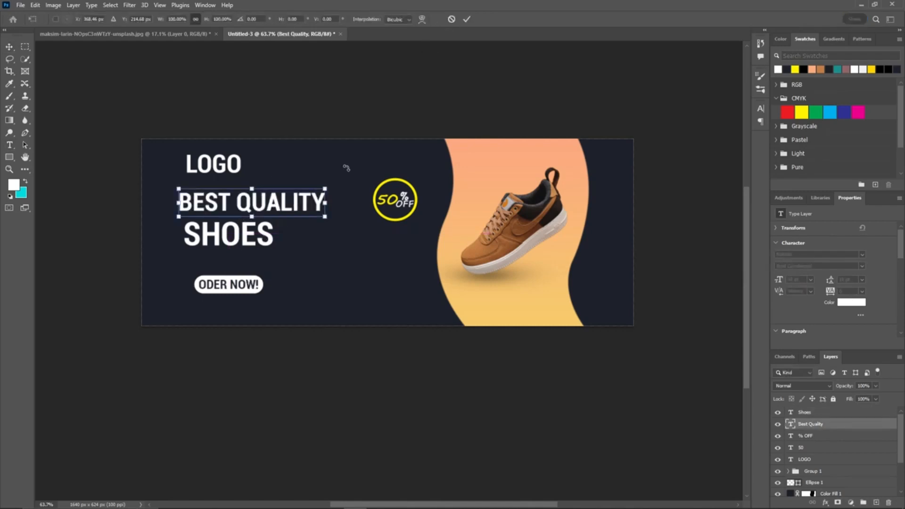
left_click_drag(325, 186, 265, 212)
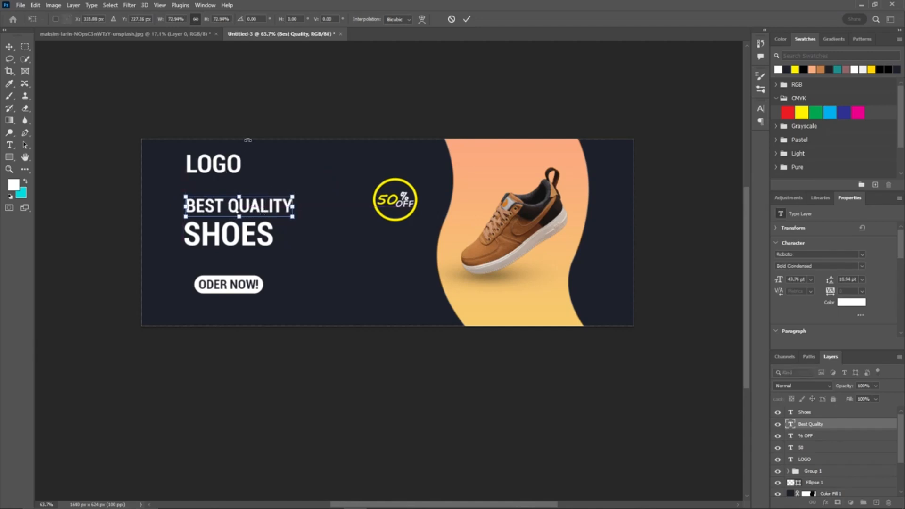
left_click(472, 19)
Step: Scale the LOGO text down to a smaller size
left_click(235, 173)
key("ctrl+t")
left_click_drag(260, 149, 229, 160)
left_click(466, 19)
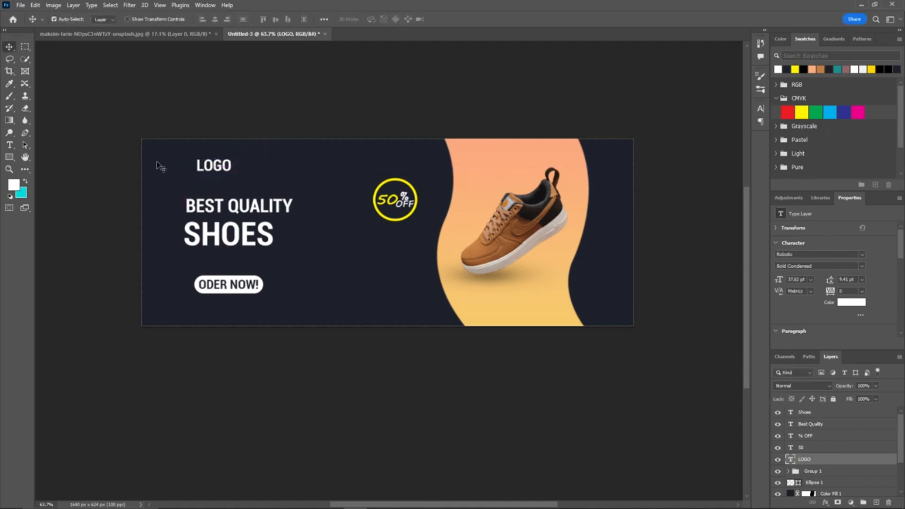
Step: Try coloring the BEST QUALITY text yellow, then set it back to white
double_click(231, 210)
left_click(795, 70)
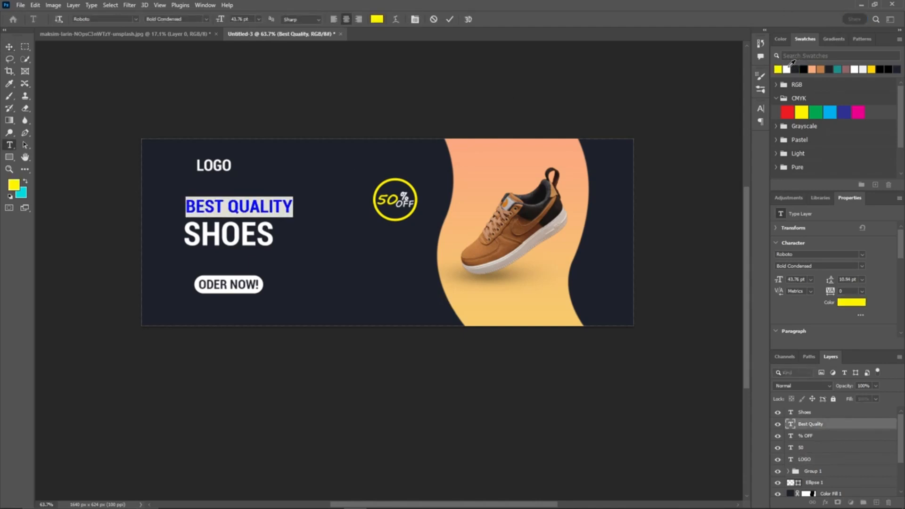
left_click(786, 70)
left_click(787, 69)
left_click(449, 19)
key("v")
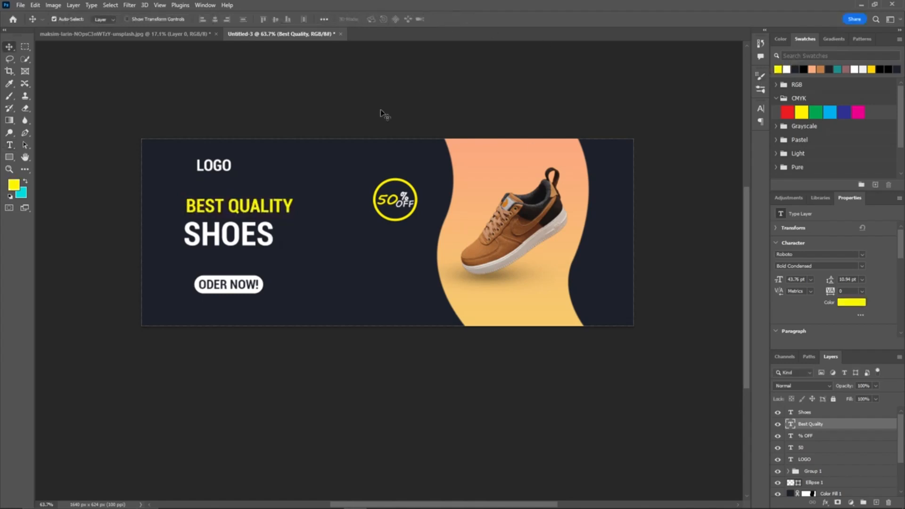
double_click(272, 208)
left_click(786, 69)
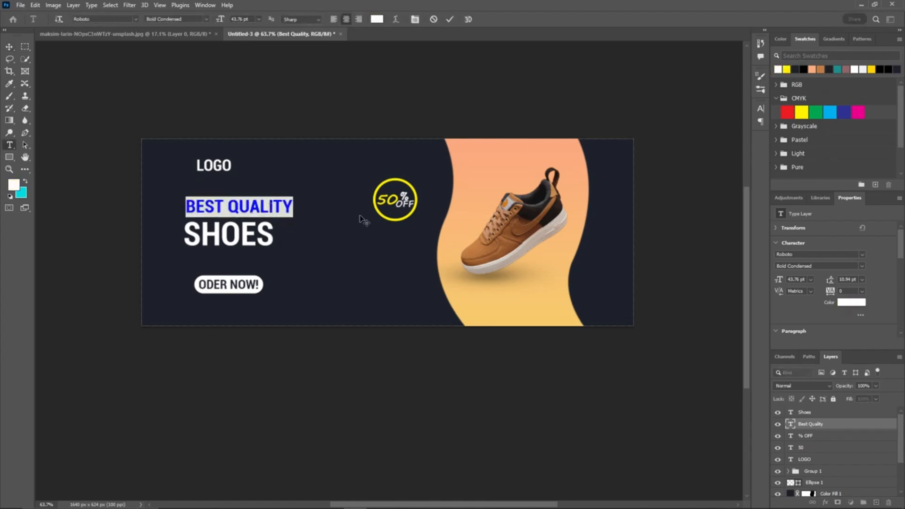
left_click(450, 19)
Step: Color the SHOES text yellow
key("v")
double_click(267, 234)
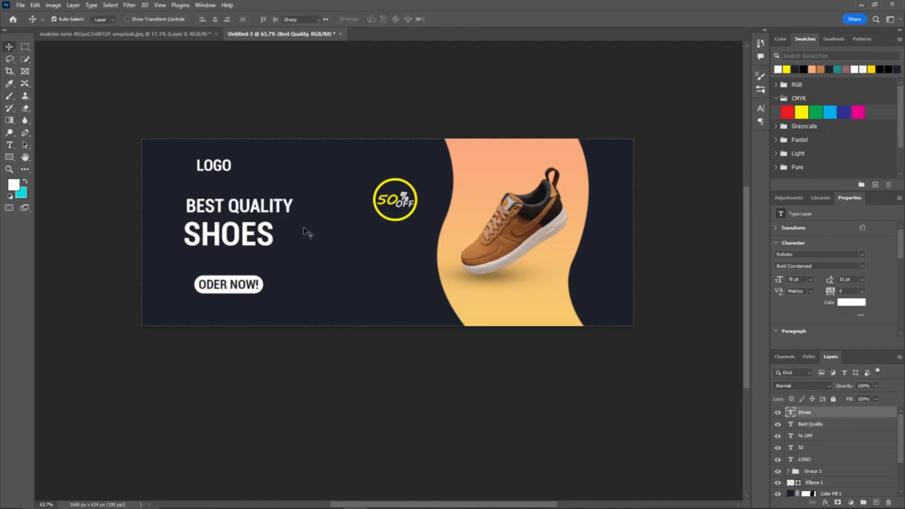
left_click(786, 69)
left_click(450, 20)
key("v")
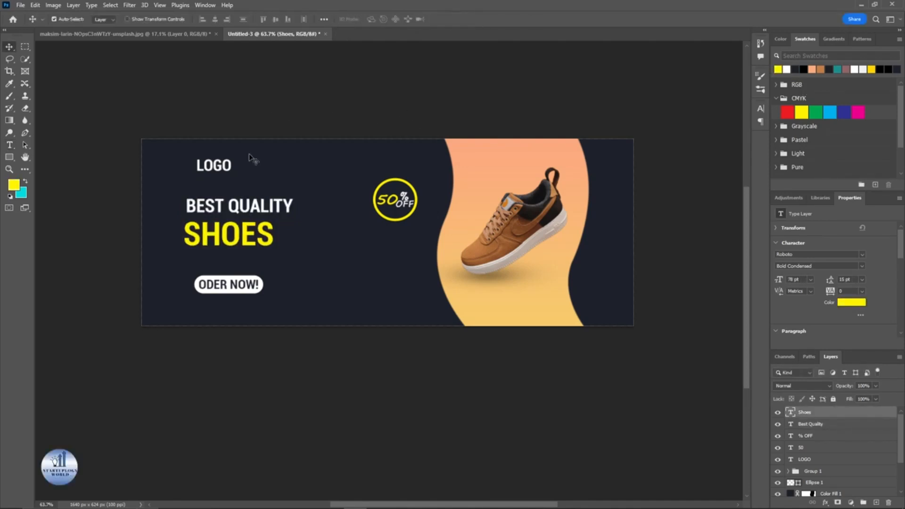
Step: Draw a yellow rounded rectangle about 189 × 81 px behind the LOGO text
scroll(245, 181, "down", 1)
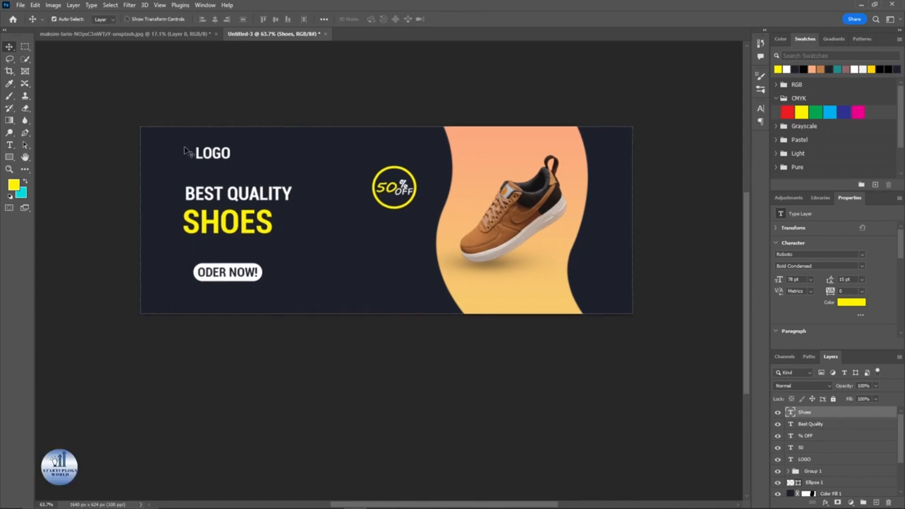
left_click(9, 157)
left_click_drag(184, 141, 240, 166)
scroll(220, 153, "up", 5)
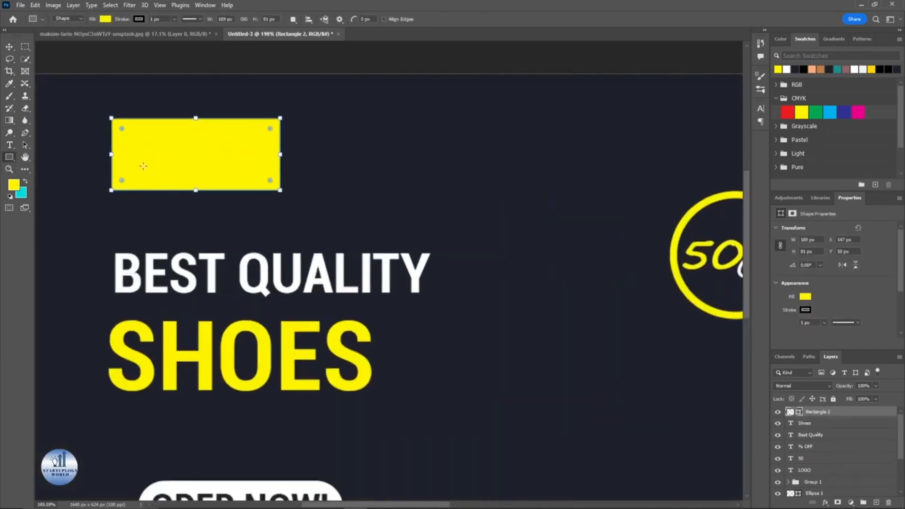
left_click_drag(124, 182, 156, 166)
scroll(170, 167, "down", 5)
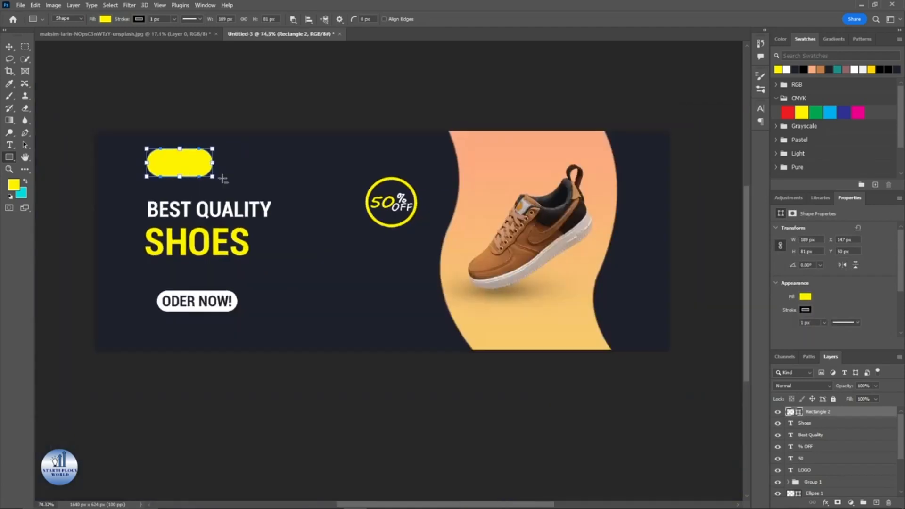
Step: Place the yellow rounded rectangle behind the LOGO text and color the LOGO text dark navy
left_click_drag(823, 413, 823, 468)
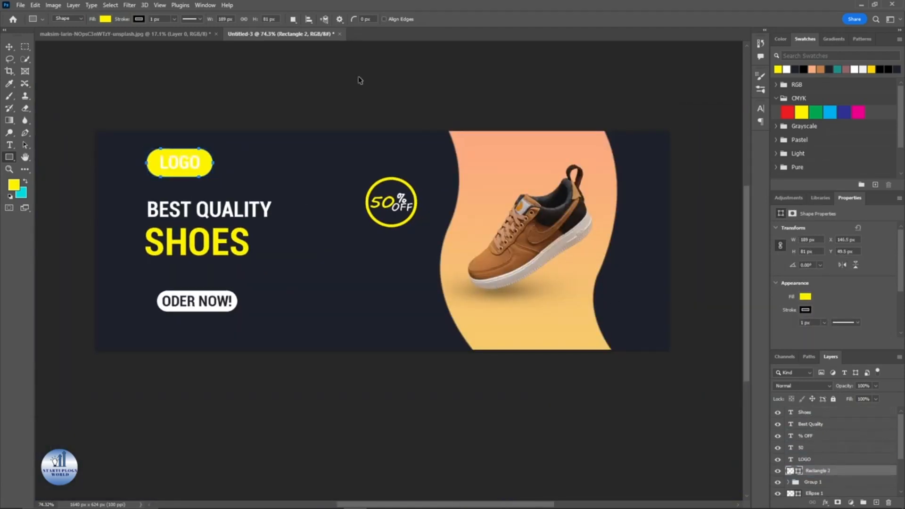
double_click(791, 459)
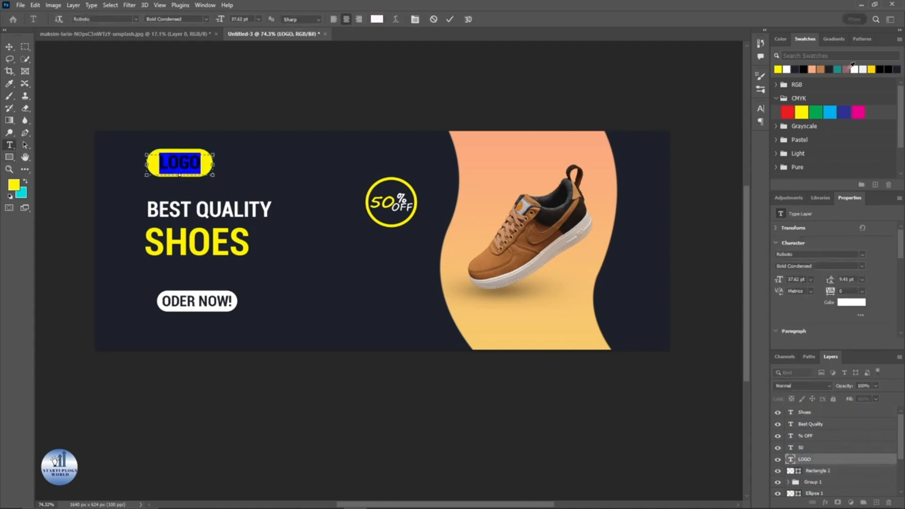
left_click(800, 69)
left_click(450, 18)
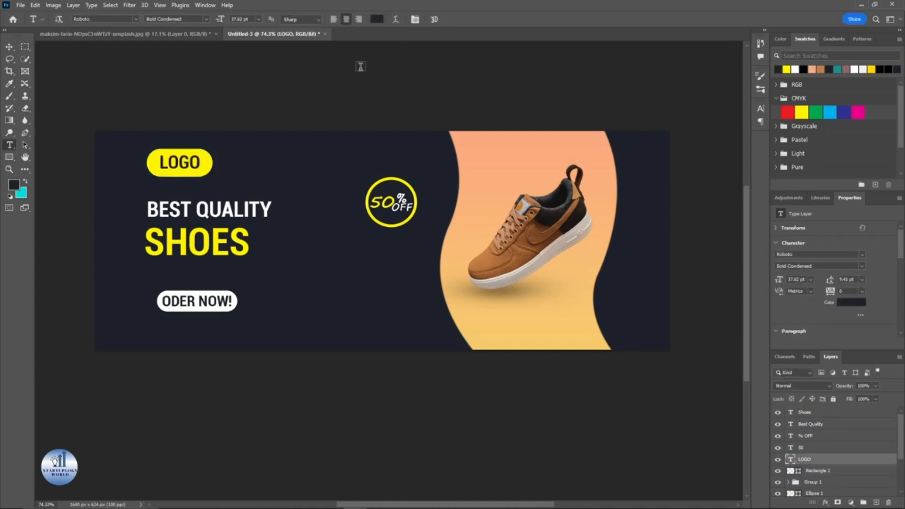
Step: Select a thin vertical strip left of the headlines and fill it with a yellow solid color fill layer
scroll(333, 103, "down", 3)
key("v")
left_click(151, 105)
scroll(151, 104, "up", 3)
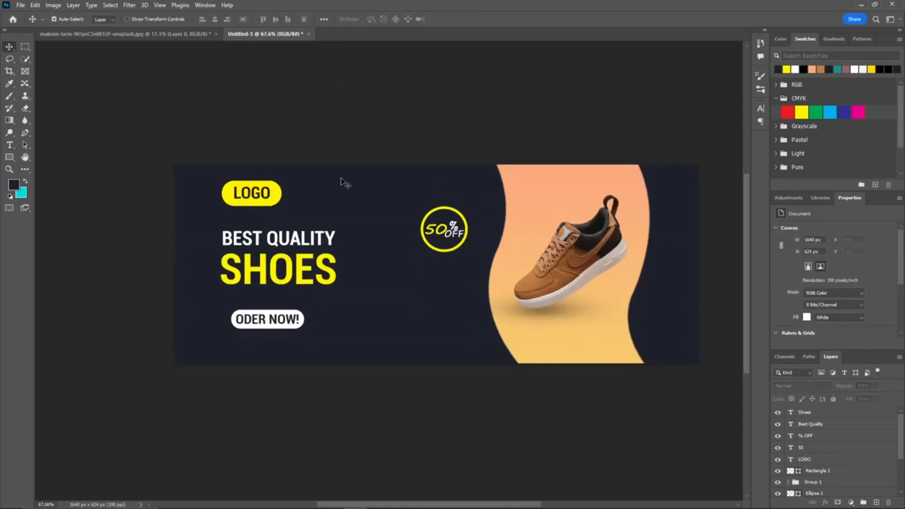
key("t")
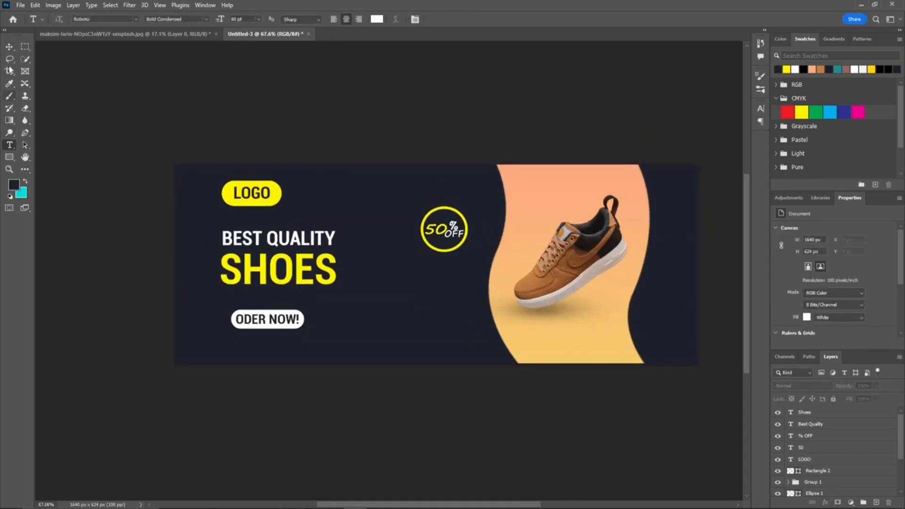
left_click(24, 46)
left_click_drag(175, 226, 180, 308)
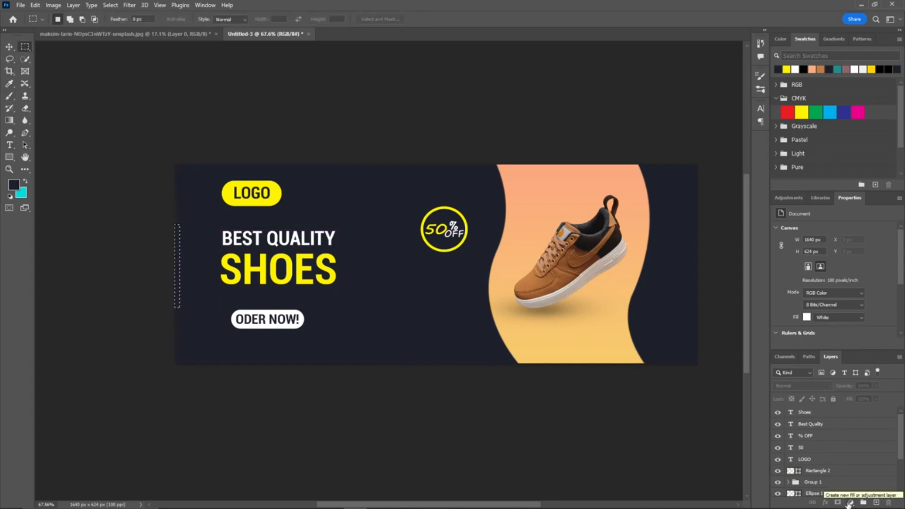
left_click(850, 502)
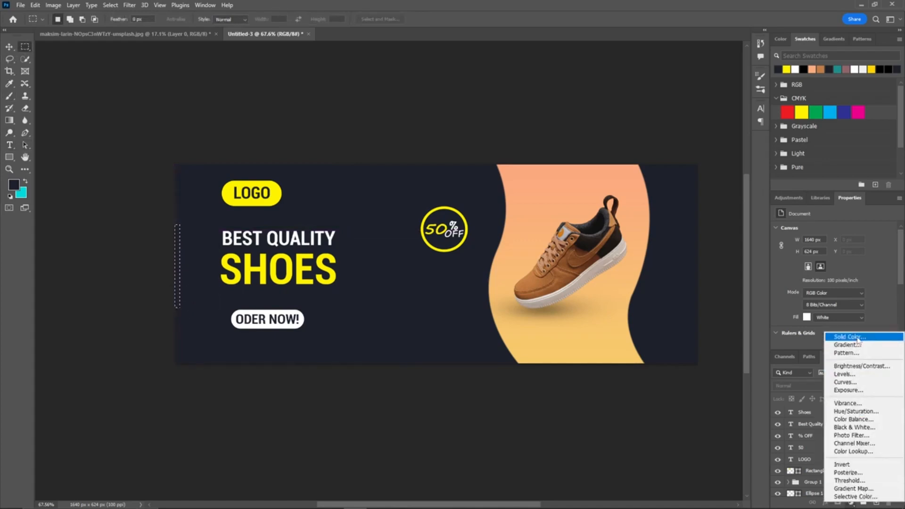
left_click(847, 337)
left_click(620, 89)
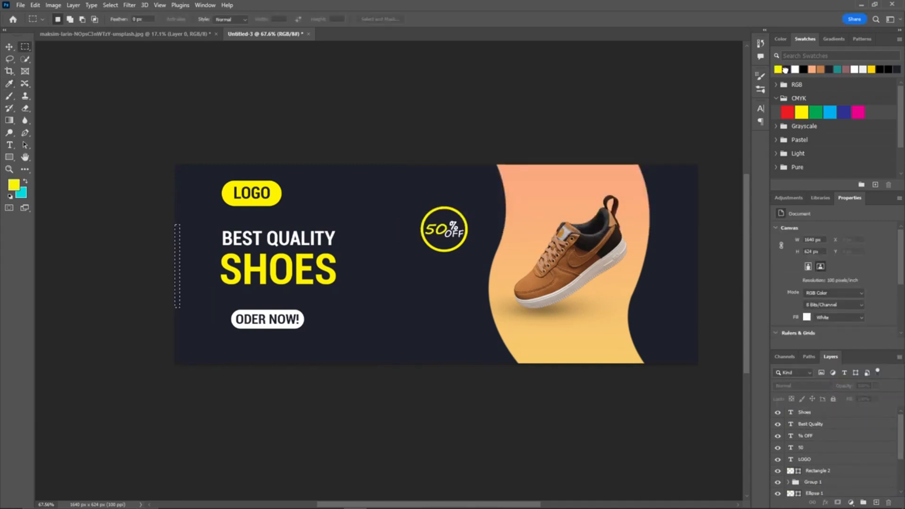
left_click(850, 502)
left_click(847, 336)
left_click(642, 73)
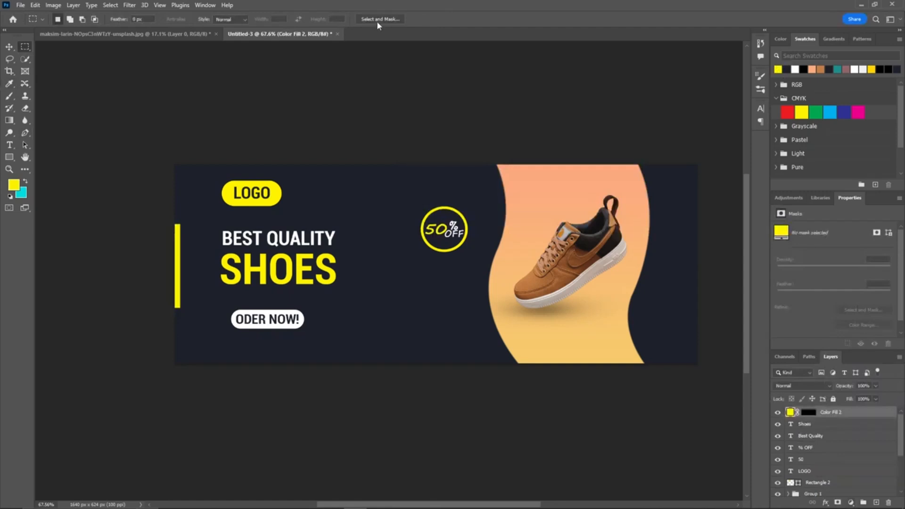
key("v")
left_click(457, 127)
left_click_drag(455, 124, 409, 112)
left_click_drag(248, 227, 262, 226)
key("ctrl+z")
left_click(226, 187)
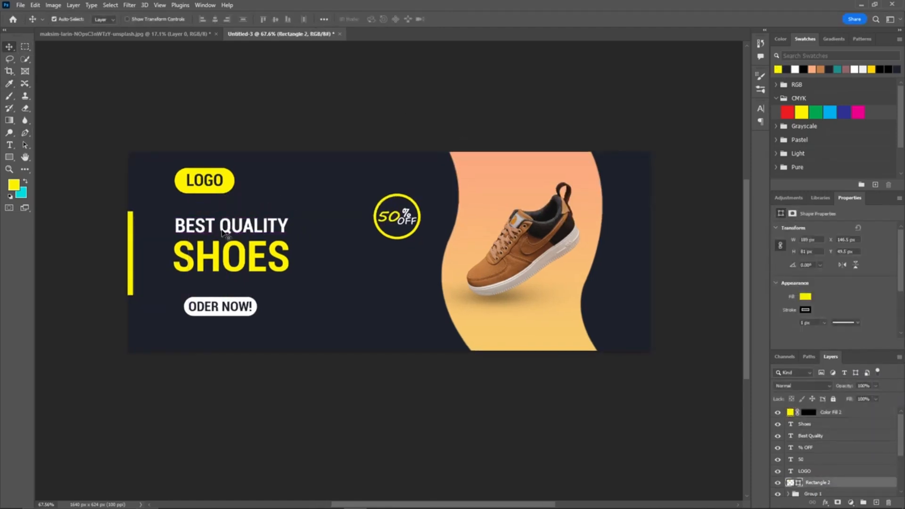
left_click(848, 426, "shift")
left_click_drag(287, 267, 308, 267)
key("ctrl+z")
left_click(324, 191)
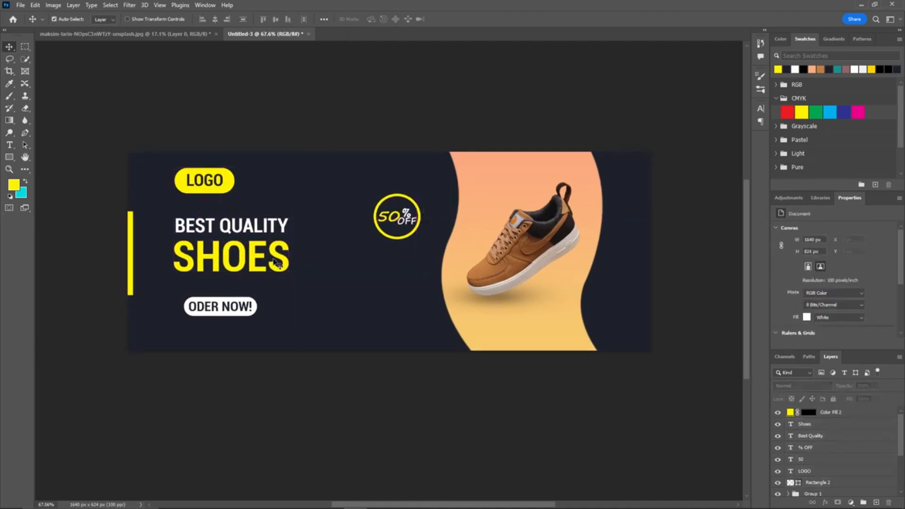
left_click_drag(321, 167, 301, 159)
key("t")
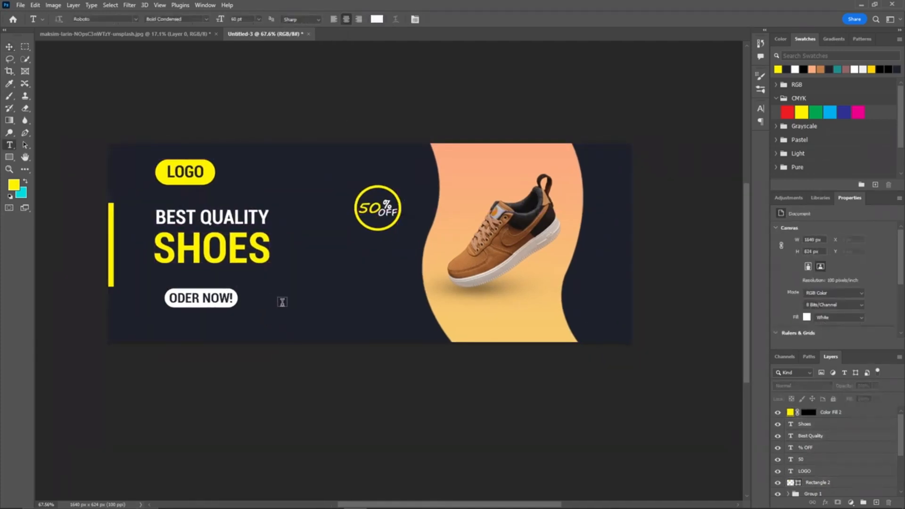
left_click(281, 309)
type("@")
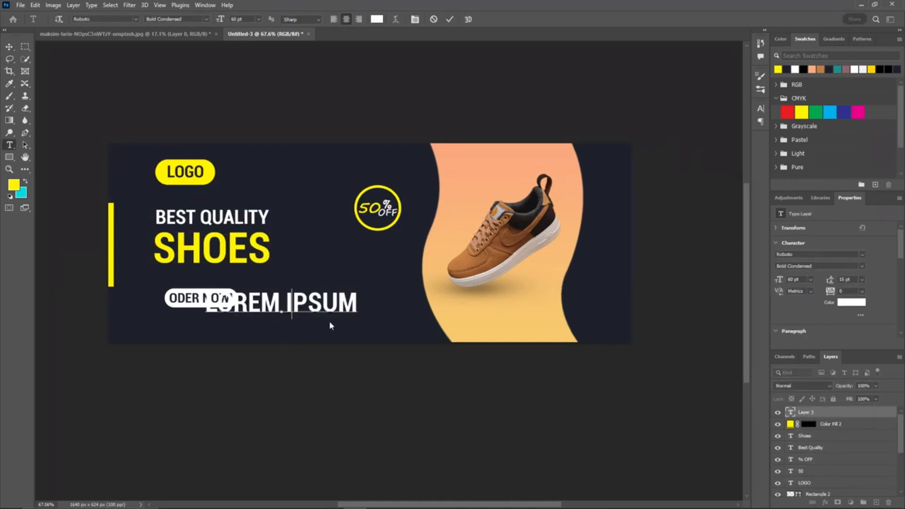
type("S")
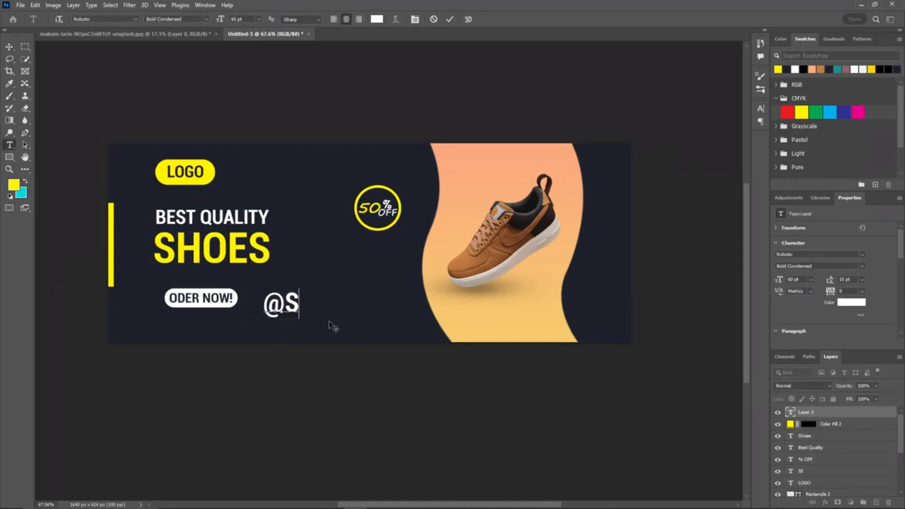
type("OCIALMEDIA")
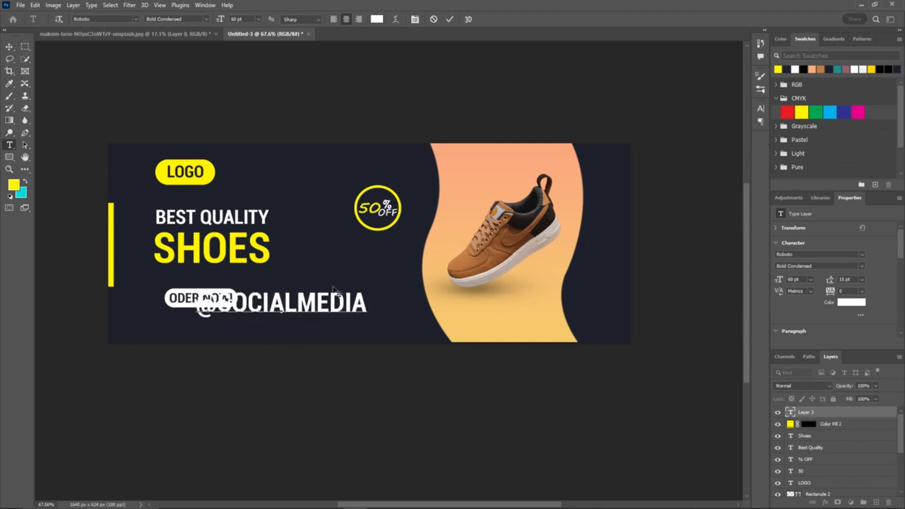
key("ctrl")
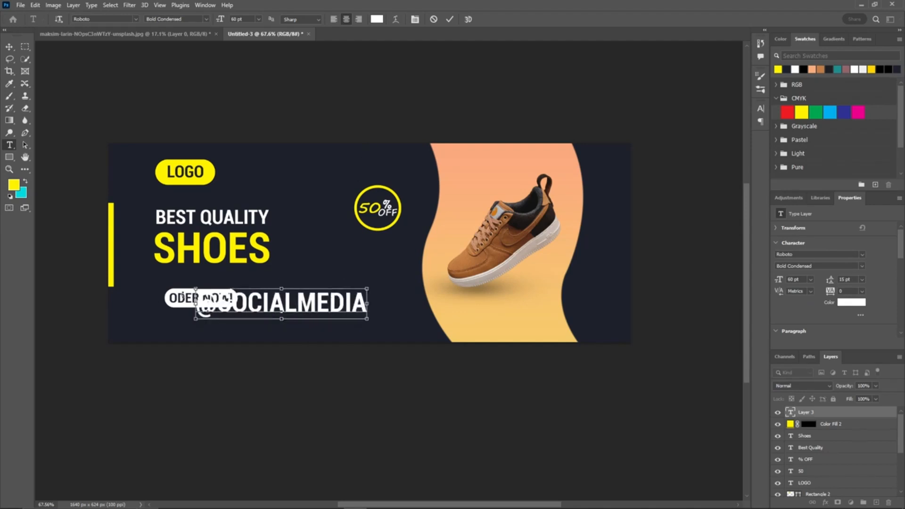
left_click_drag(195, 289, 311, 306)
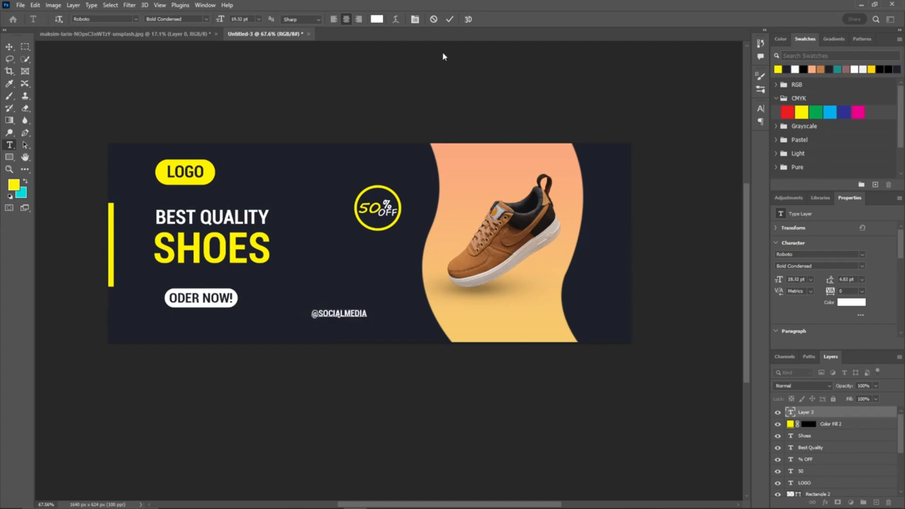
left_click(450, 20)
key("v")
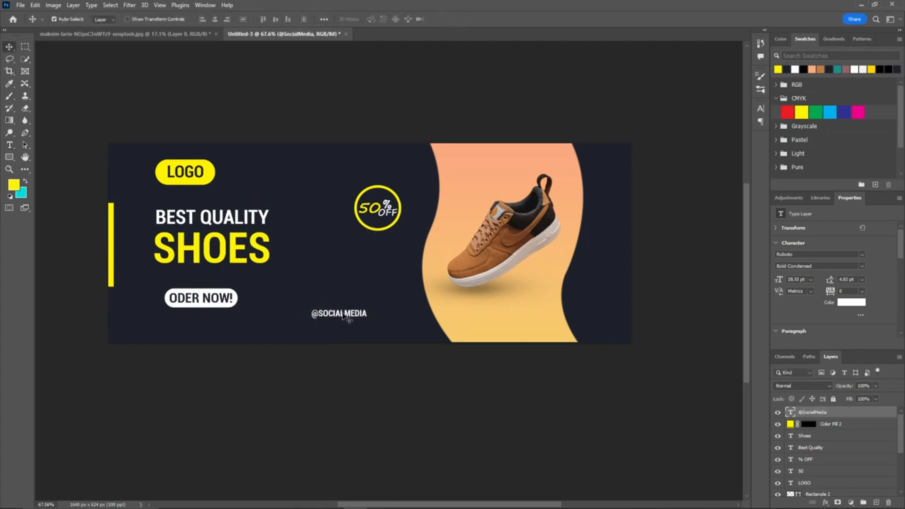
left_click_drag(340, 316, 336, 305)
key("ctrl")
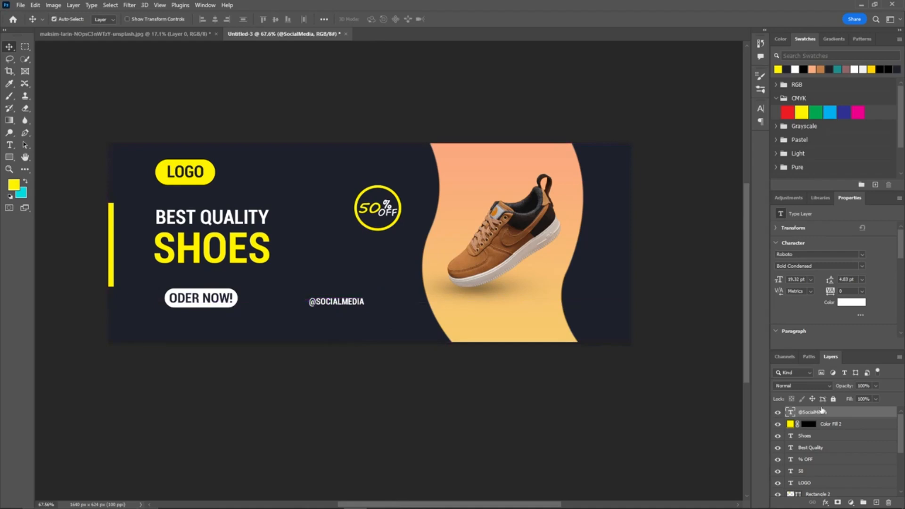
left_click_drag(843, 417, 877, 501)
left_click_drag(335, 302, 332, 316)
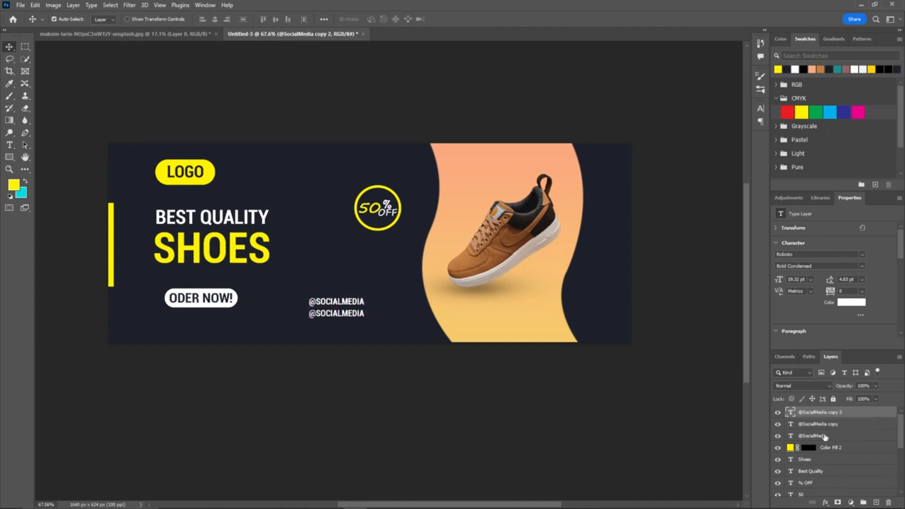
left_click(824, 437)
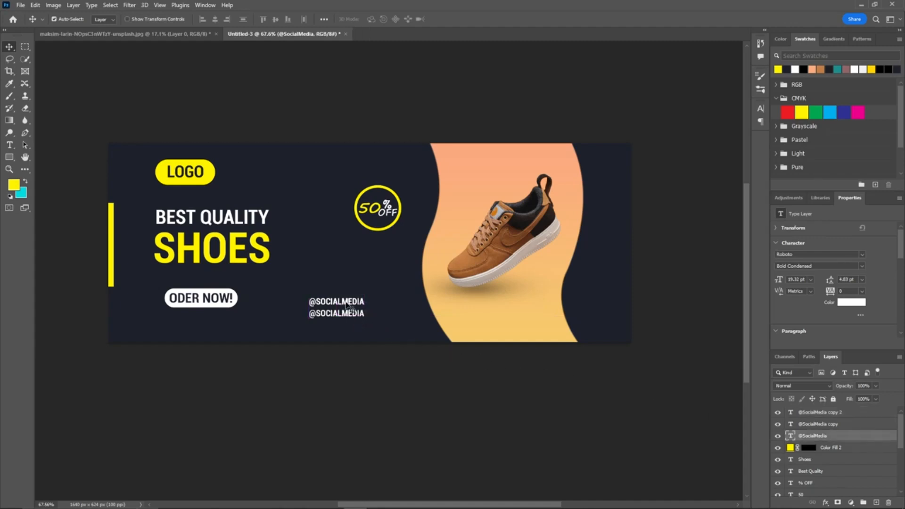
left_click_drag(347, 306, 347, 329)
left_click(335, 363)
scroll(335, 358, "up", 5)
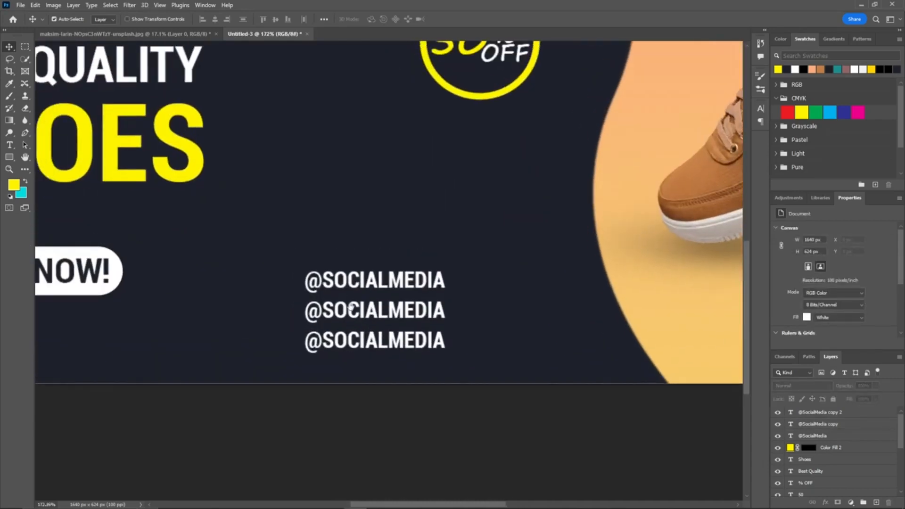
key("t")
double_click(362, 282)
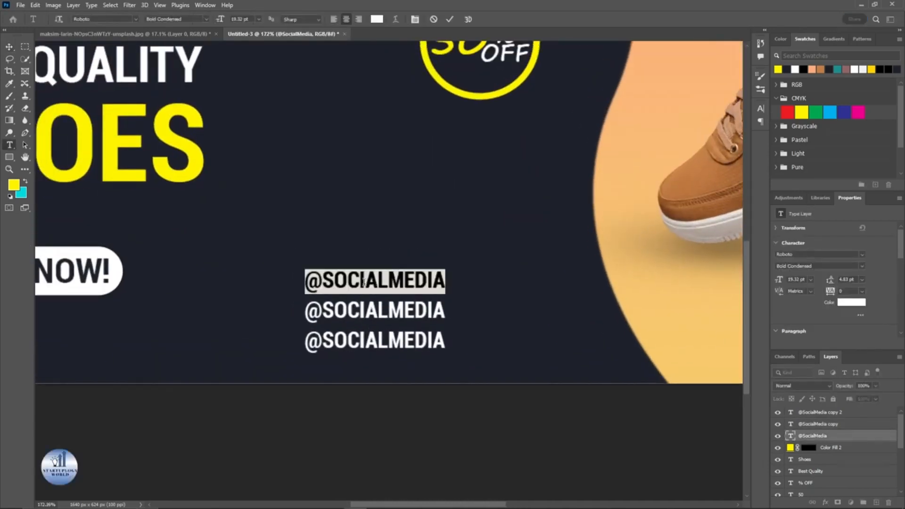
type("WWW.WEBSIT")
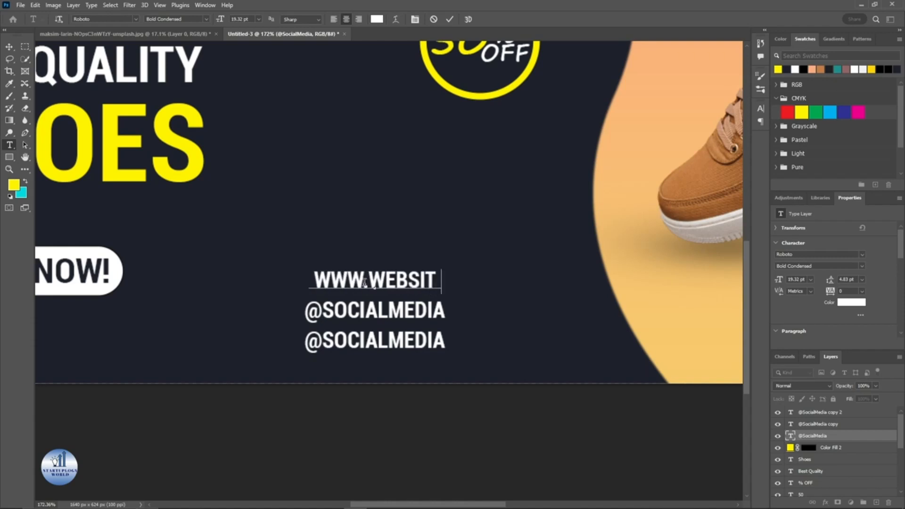
type("E.COM")
left_click(449, 20)
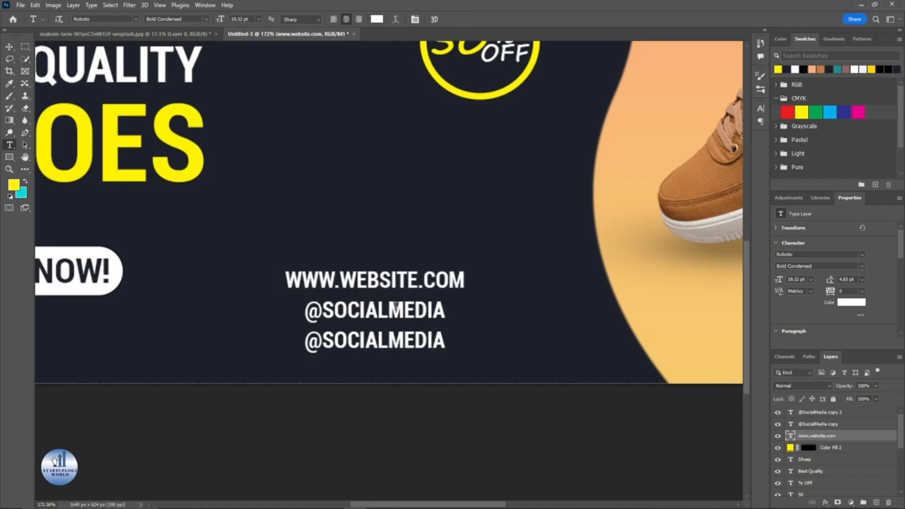
double_click(395, 310)
type("0900 000000")
key("ctrl+Return")
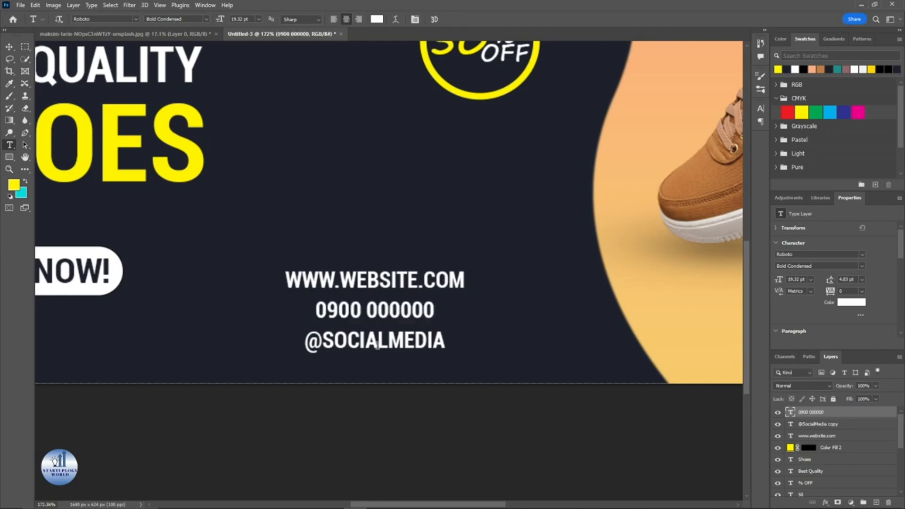
Step: Draw a small yellow circle about 8 × 8 px between the headline and the 50% OFF badge
scroll(377, 345, "down", 5)
mouse_move(324, 244)
left_mouse_down()
mouse_move(327, 272)
mouse_move(329, 257)
left_mouse_up()
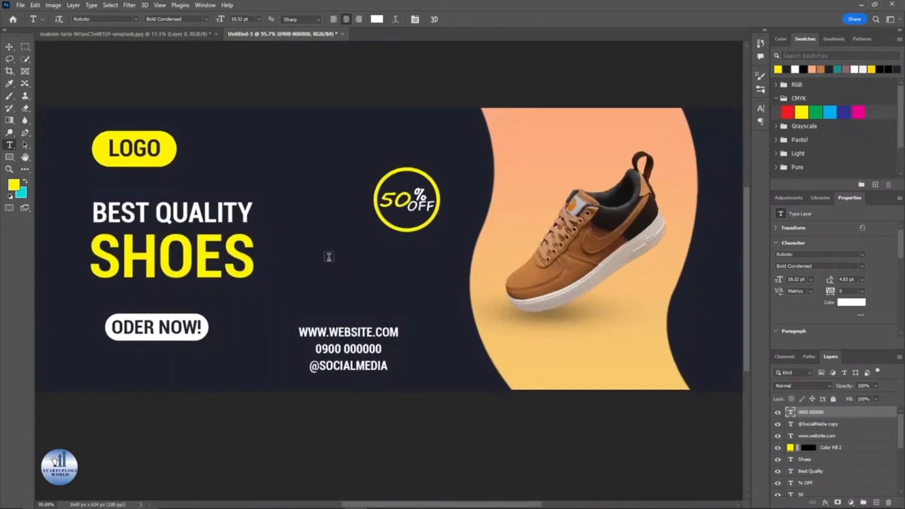
left_click(9, 157)
left_click(47, 166)
scroll(321, 249, "up", 5)
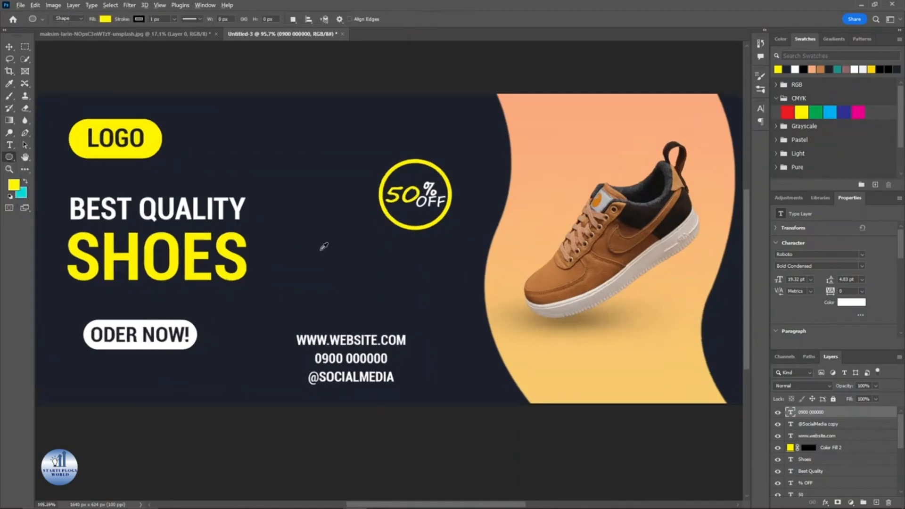
left_click_drag(330, 265, 334, 268)
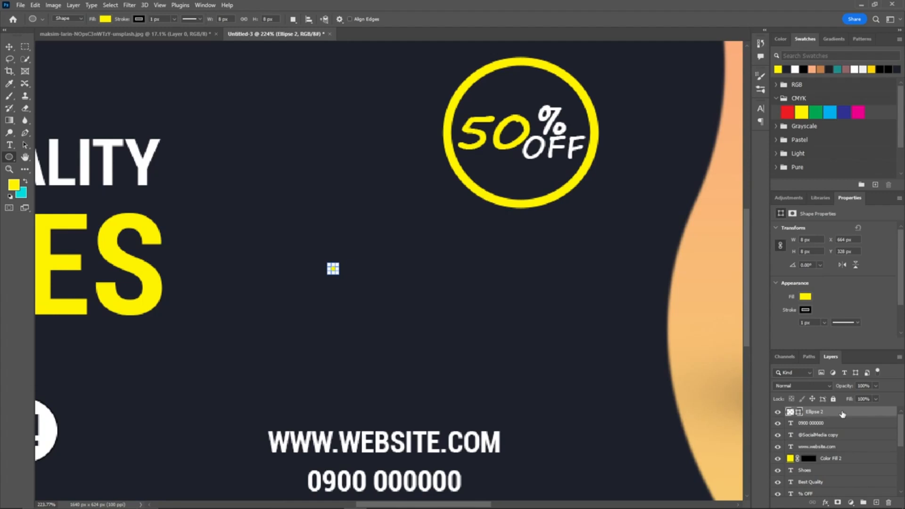
key("ctrl+j")
key("ctrl+j")
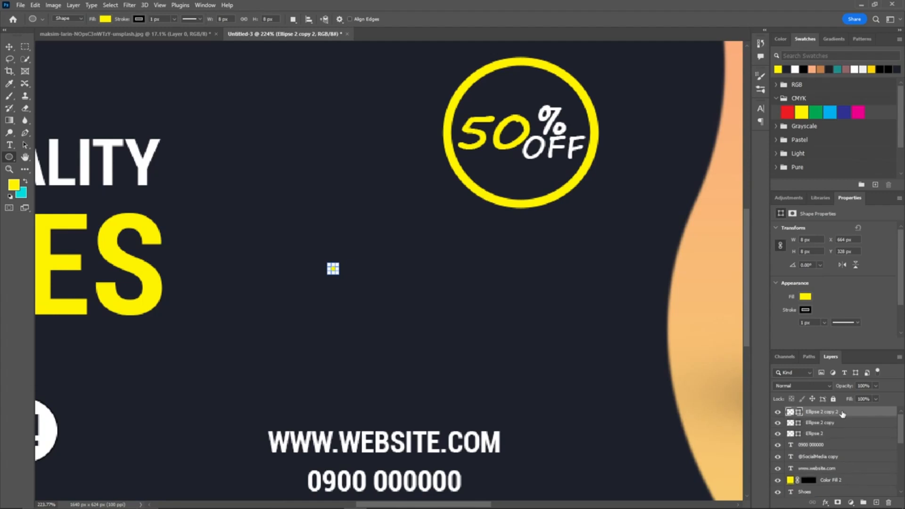
key("ctrl+j")
key("ctrl+j")
key("ctrl+j")
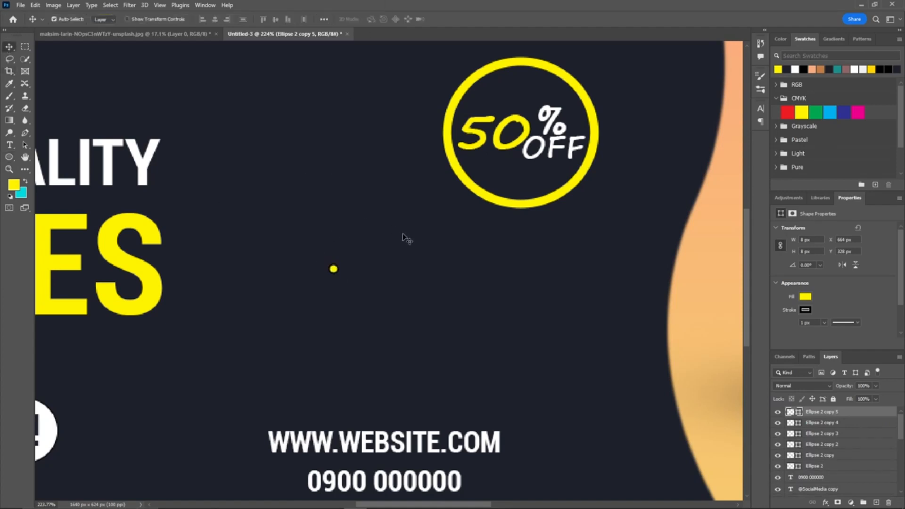
key("ctrl+t")
left_click_drag(332, 271, 344, 273)
left_click(866, 457, "shift")
key("Delete")
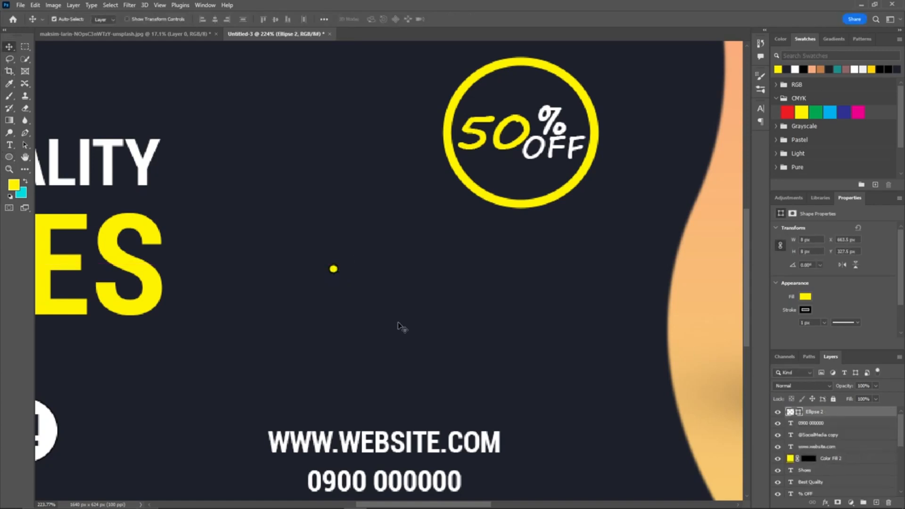
Step: Remove the stroke from the small yellow circle
left_click(807, 309)
left_click(779, 327)
left_click(806, 312)
left_click_drag(335, 270, 390, 272)
key("ctrl+z")
Step: Duplicate the circle into evenly spaced rows of four dots
key("ctrl+j")
key("ctrl+j")
key("ctrl+j")
key("ctrl+j")
key("ctrl+j")
key("ctrl+j")
key("ctrl+j")
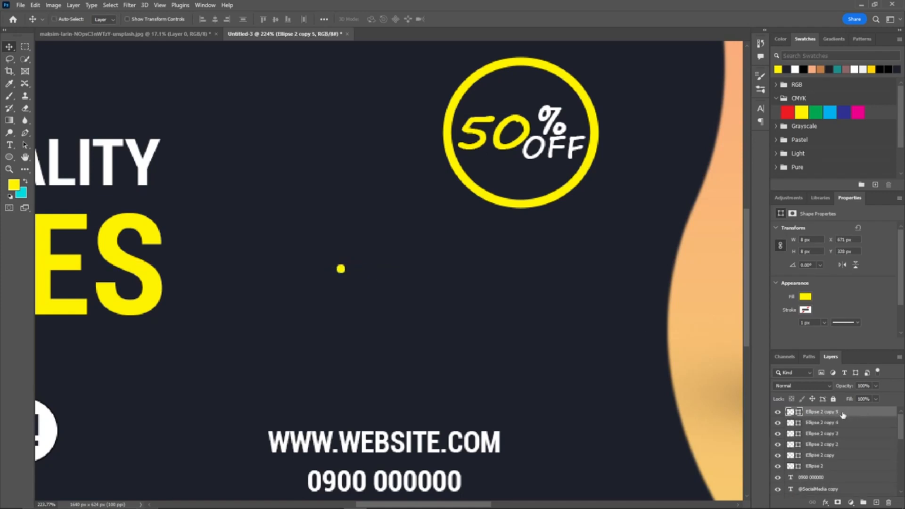
left_click_drag(341, 270, 340, 309)
left_click(342, 270)
key("ctrl+z")
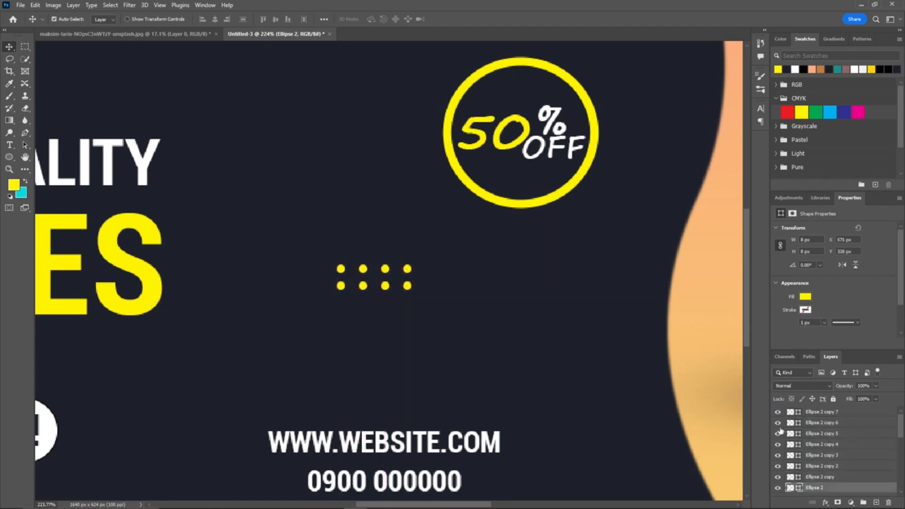
Step: Duplicate and move a row of dots to complete a grid of three rows of four
key("ctrl+j")
left_click_drag(341, 271, 341, 304)
left_click_drag(342, 270, 407, 304)
scroll(847, 465, "down", 2)
left_click(848, 469)
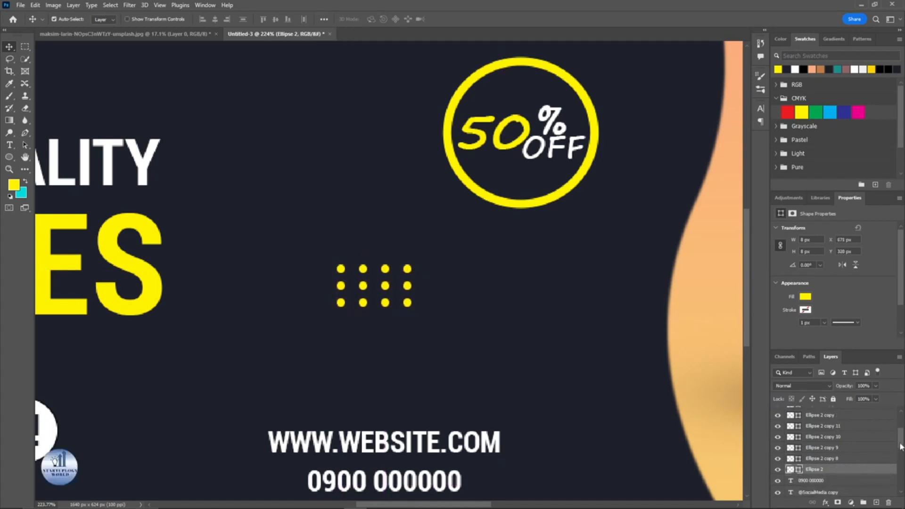
Step: Group all twelve yellow dot layers into a single group
left_click_drag(900, 445, 900, 420)
left_click(823, 413, "shift")
key("ctrl+g")
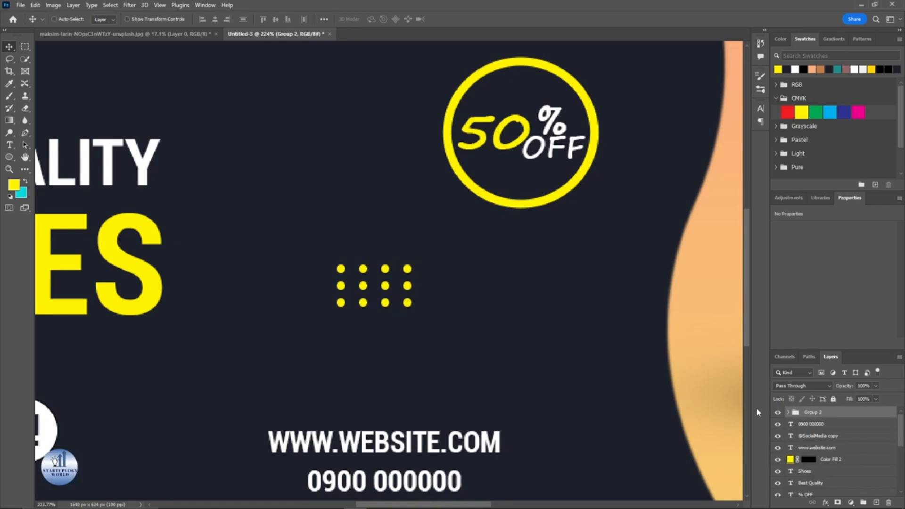
Step: Duplicate the dot group twice and move one copy up between the LOGO badge and the 50% OFF badge
key("ctrl+j")
key("ctrl+j")
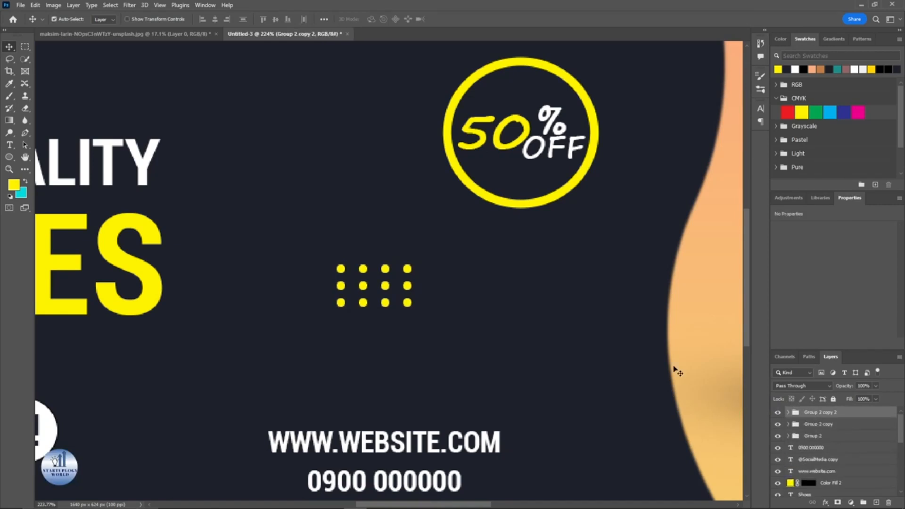
scroll(522, 311, "down", 5)
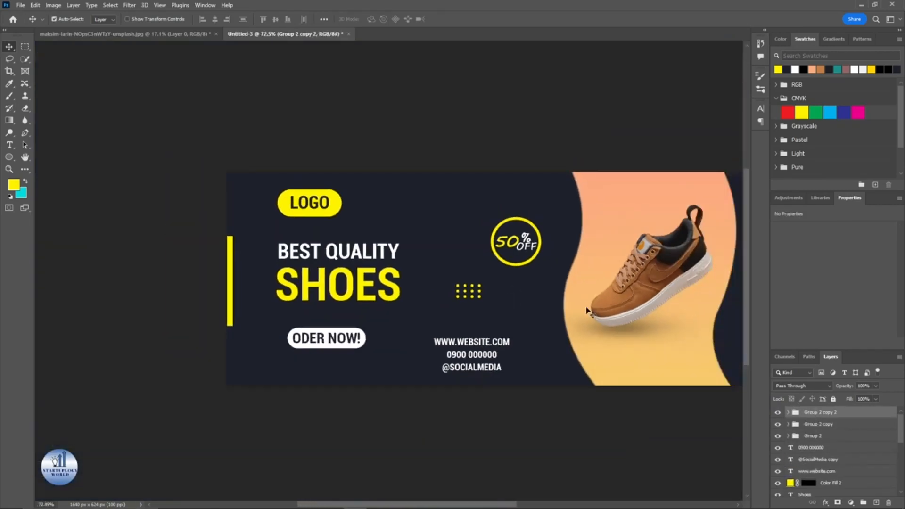
key("ctrl+t")
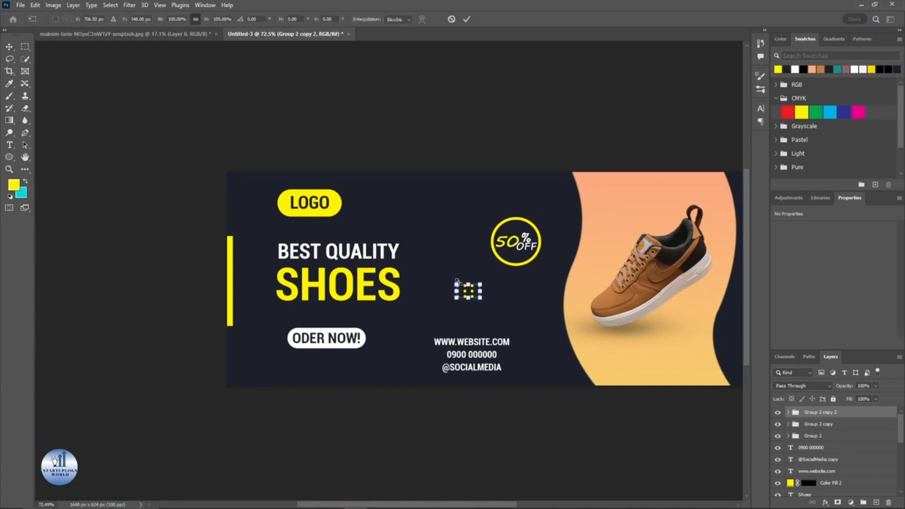
left_click_drag(466, 296, 416, 213)
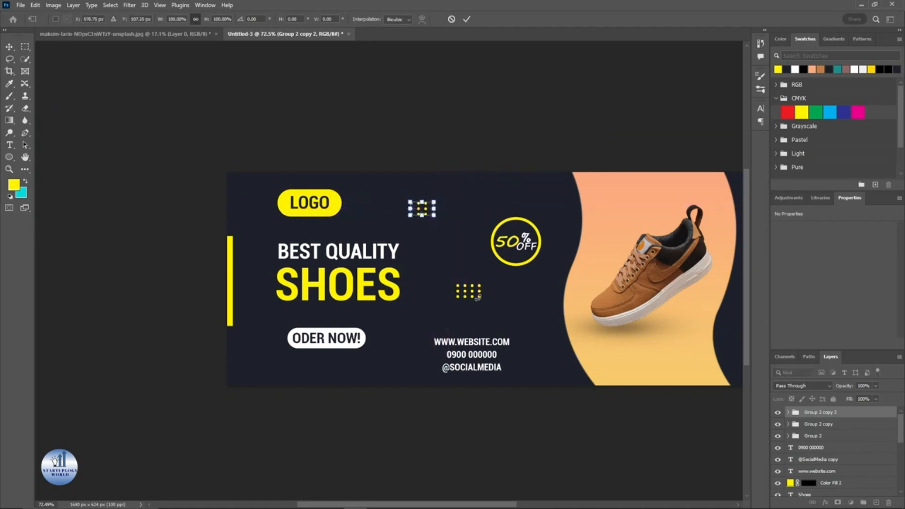
left_click(467, 19)
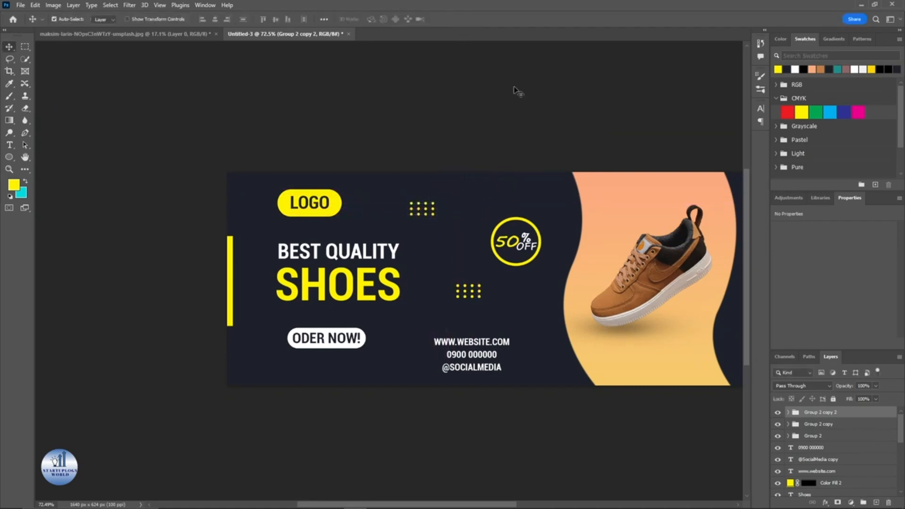
Step: Move another dot group into the banner's lower-right corner over the shoe background
left_click(811, 437)
key("ctrl+t")
scroll(519, 359, "down", 3)
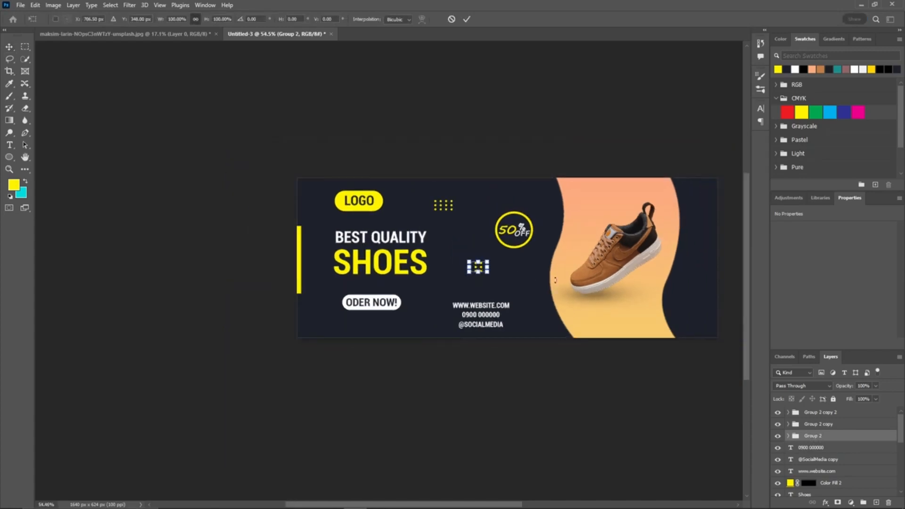
scroll(480, 269, "up", 2)
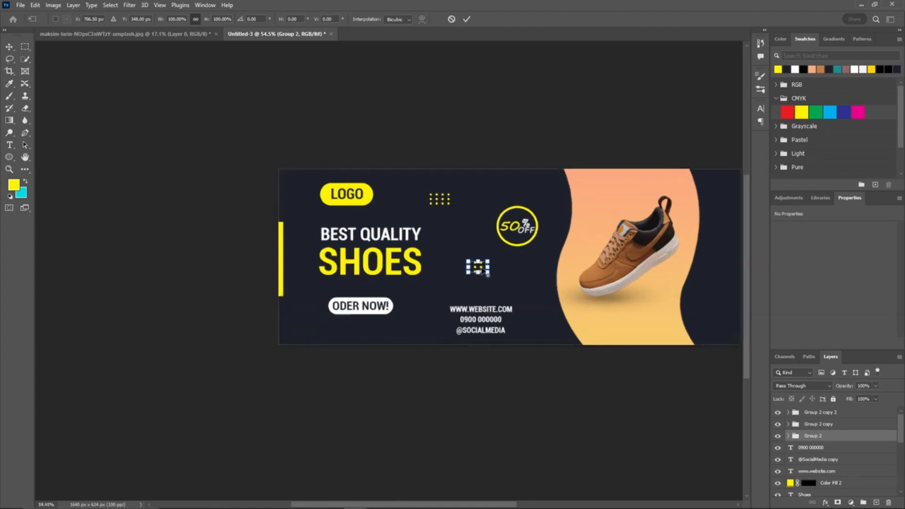
left_click_drag(480, 270, 740, 334)
left_click_drag(654, 290, 495, 287)
left_click_drag(580, 331, 581, 328)
key("Return")
left_click_drag(398, 250, 399, 279)
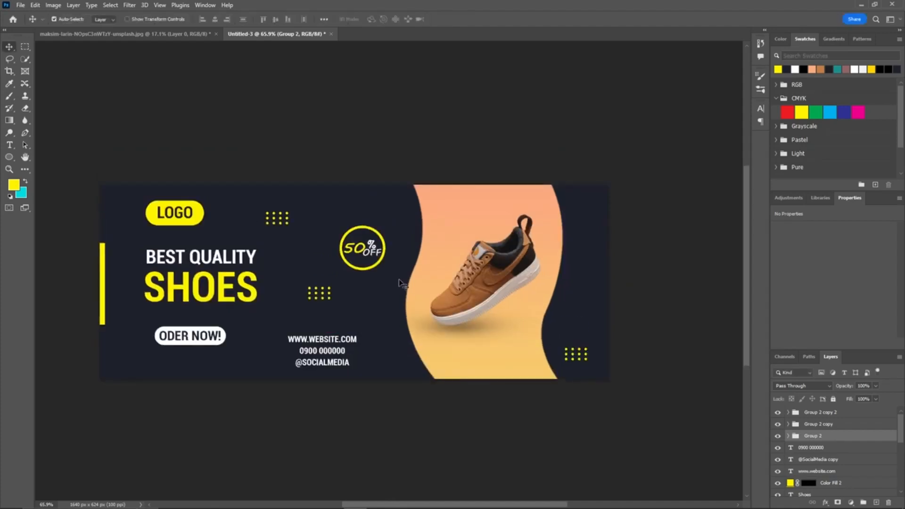
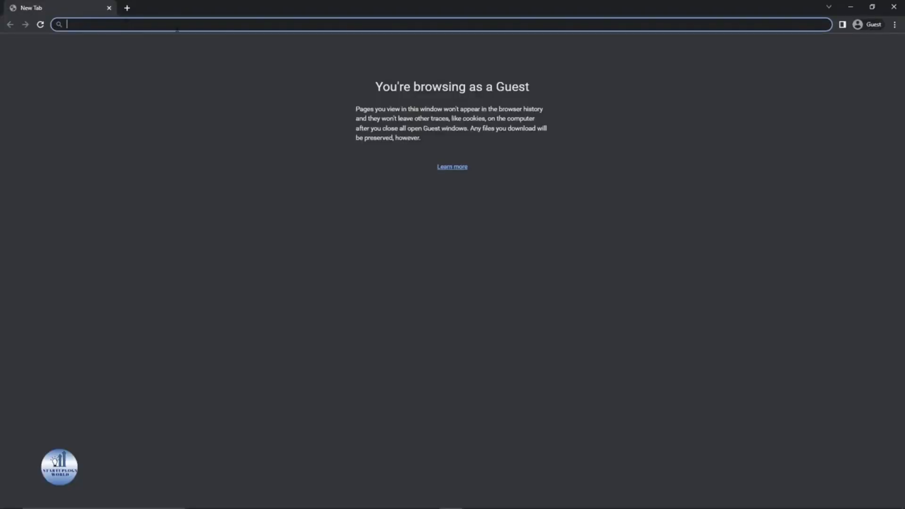
Step: Open the website freepik.com in the browser
type("freepik.")
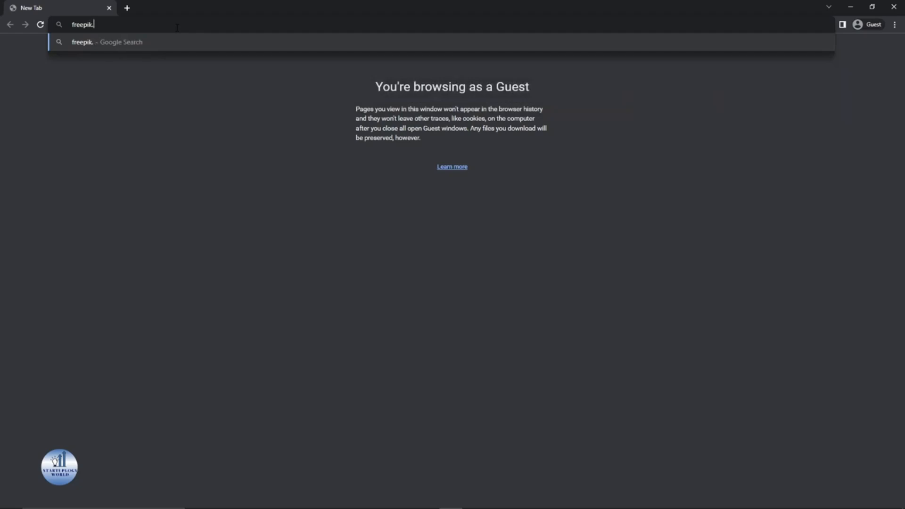
type("com")
key("Return")
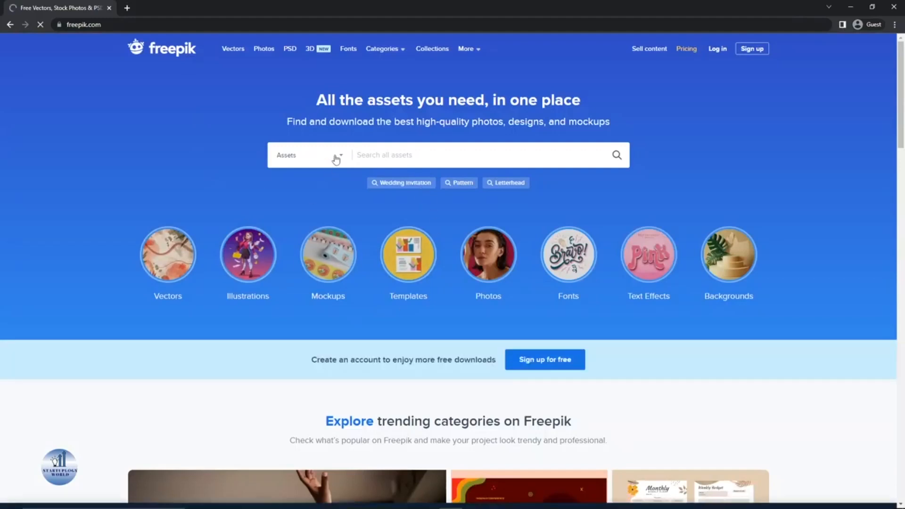
Step: Search Freepik assets for "real estate flyer design"
left_click(383, 155)
type("real")
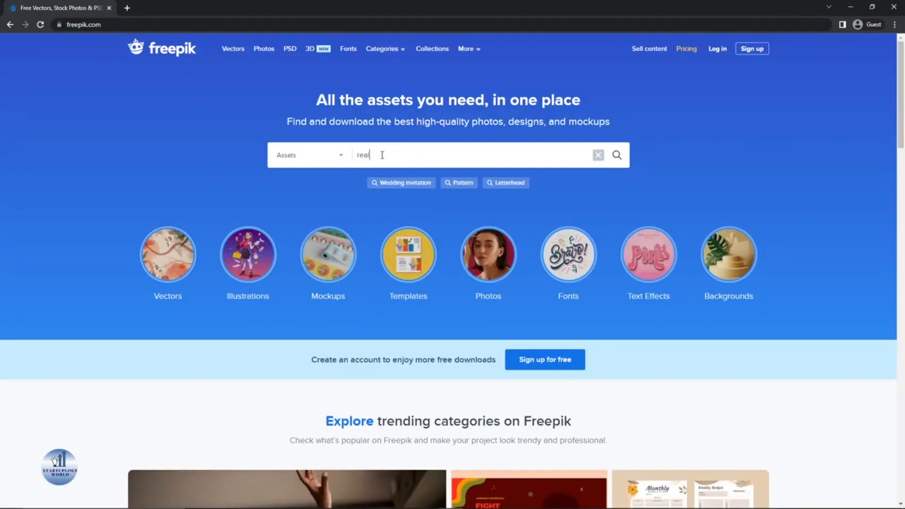
type(" estate flyer")
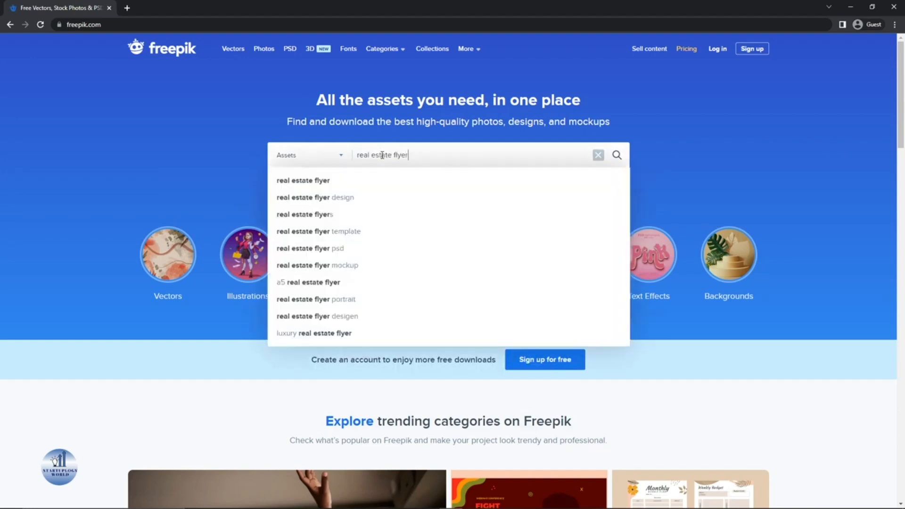
left_click(340, 195)
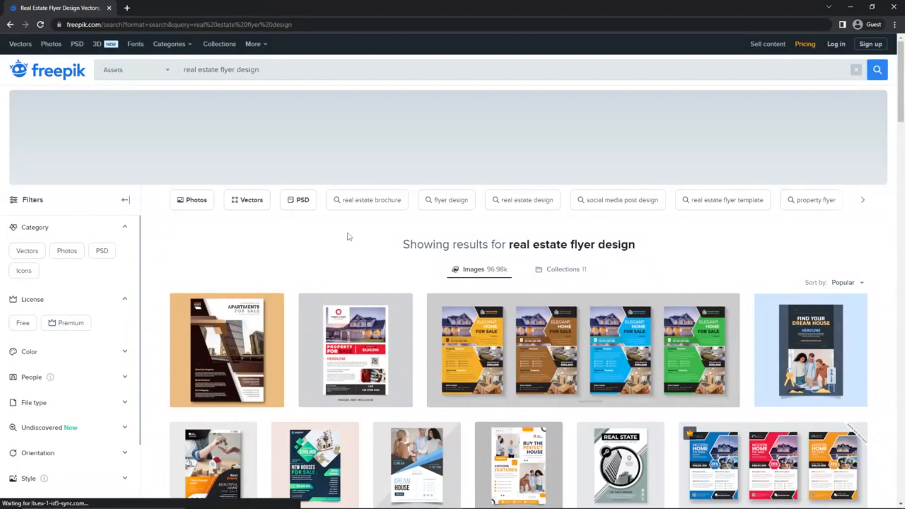
Step: Filter the search results to show only free PSD files
left_click(298, 200)
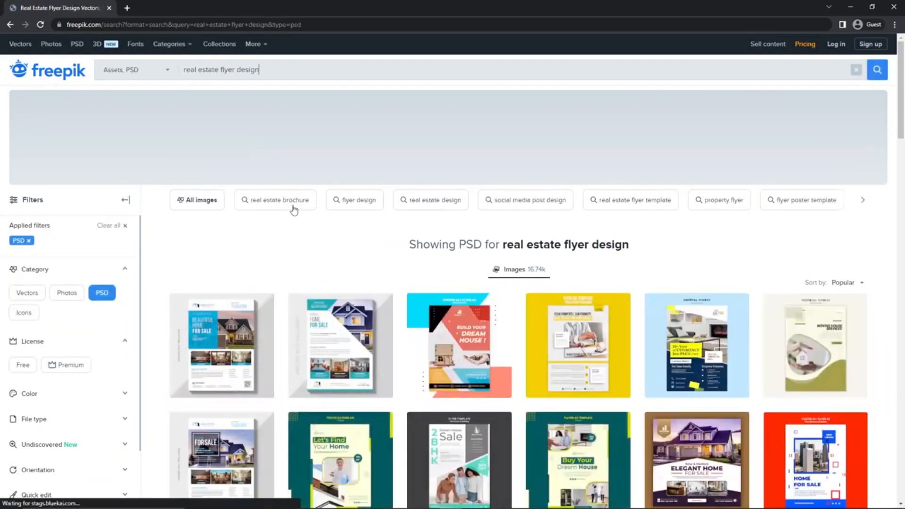
scroll(395, 245, "down", 4)
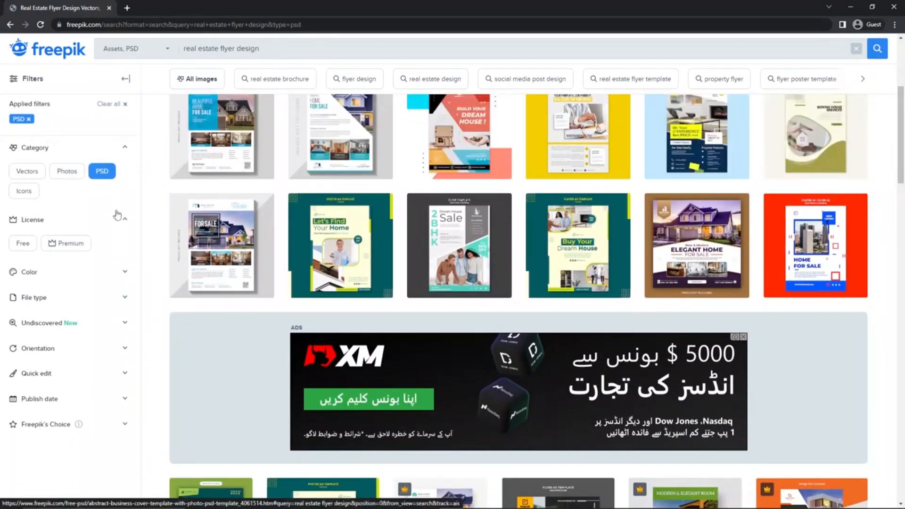
left_click(23, 242)
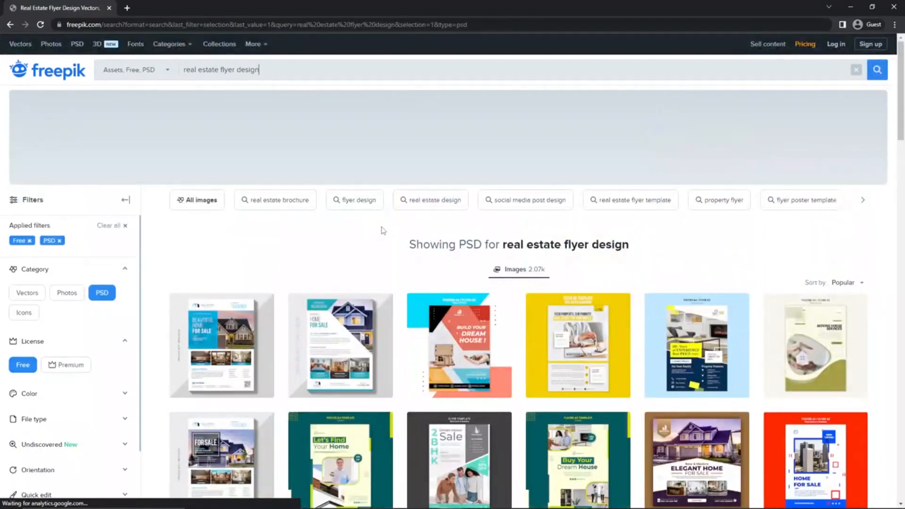
scroll(519, 301, "down", 6)
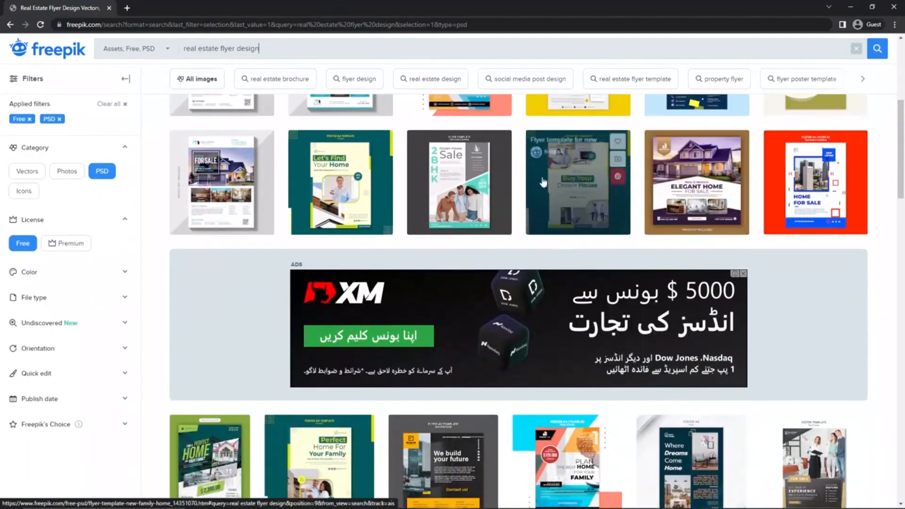
scroll(726, 203, "up", 3)
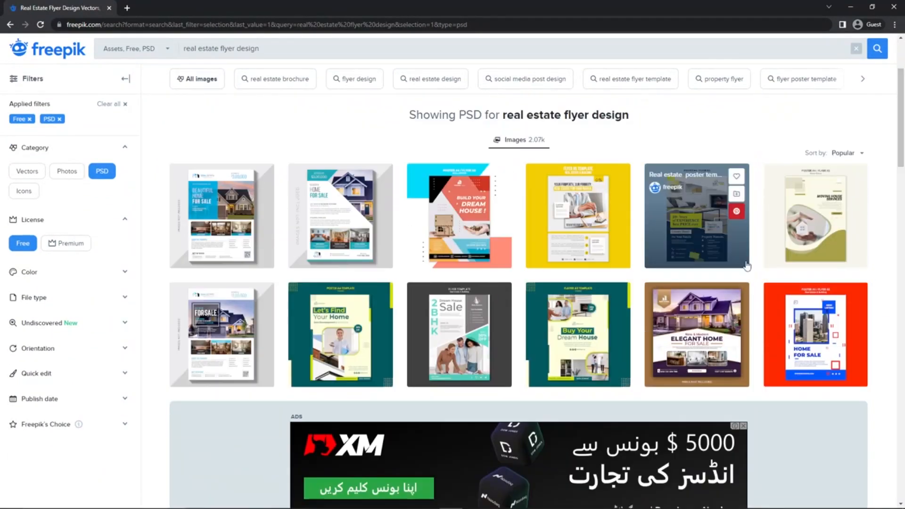
Step: Open the "Elegant Home For Sale" real estate post template and download it
left_click(686, 359)
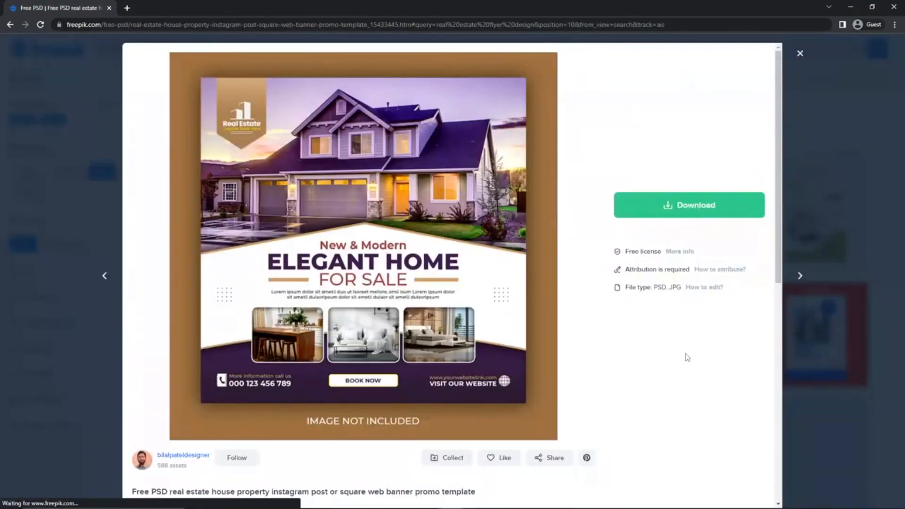
left_click(665, 215)
left_click(680, 335)
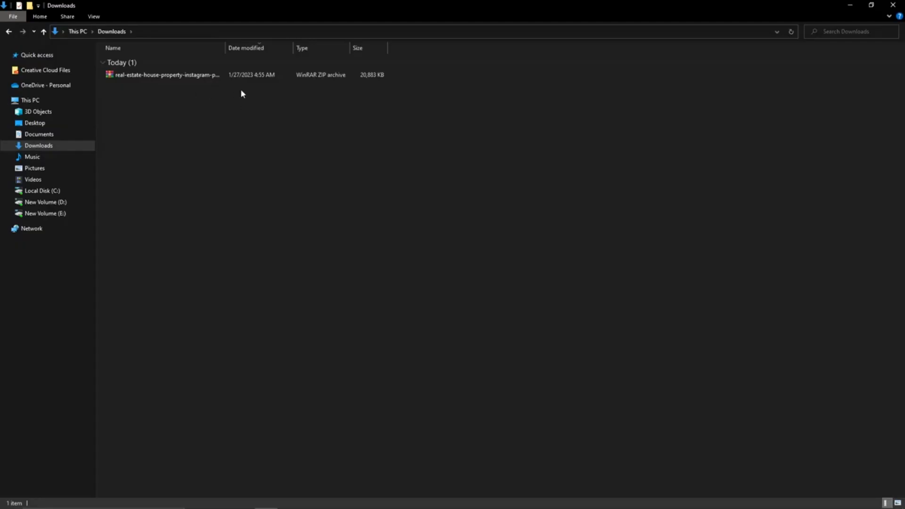
Step: Extract the downloaded real-estate-house-property zip archive into the Downloads folder
left_click(162, 75)
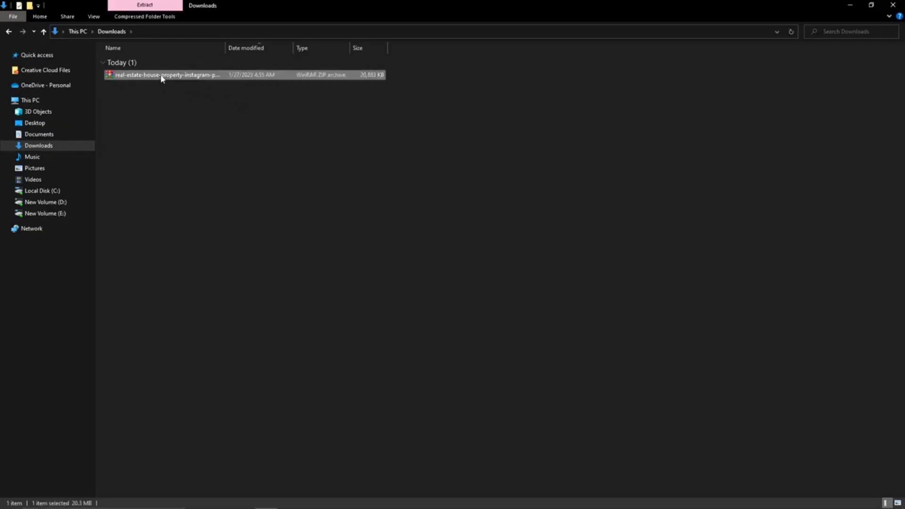
right_click(162, 75)
left_click(227, 122)
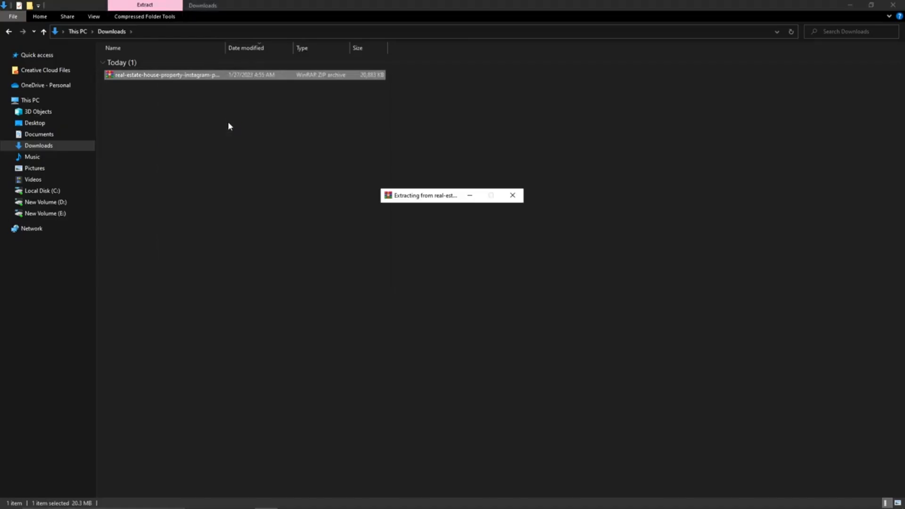
left_click(208, 151)
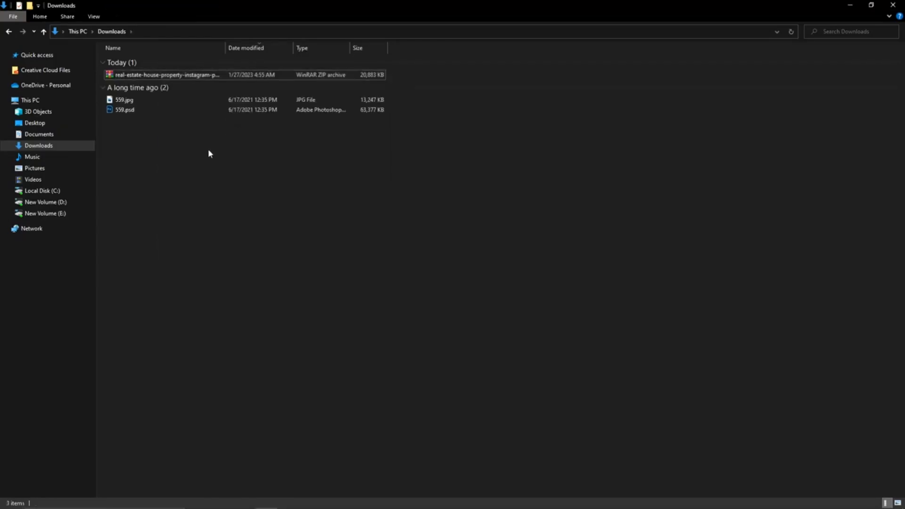
Step: Open 559.psd in Photoshop, declining the text layer update
double_click(146, 113)
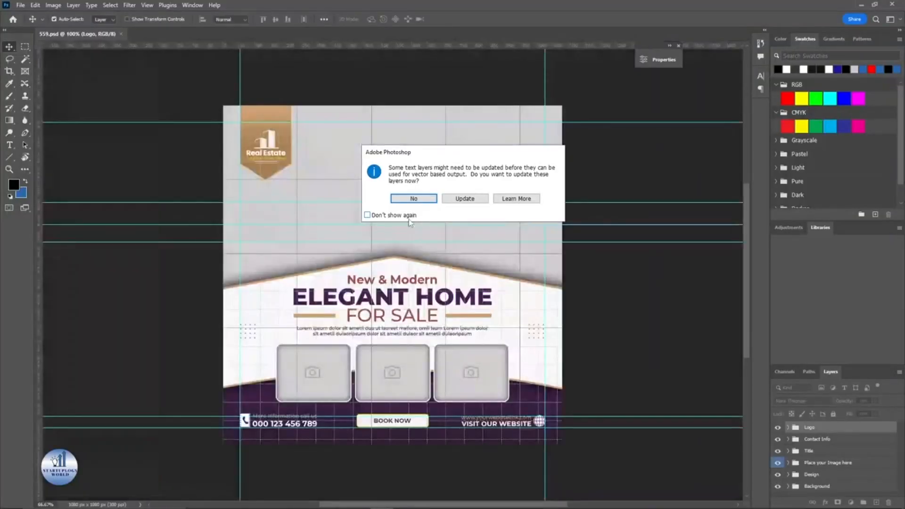
left_click(415, 201)
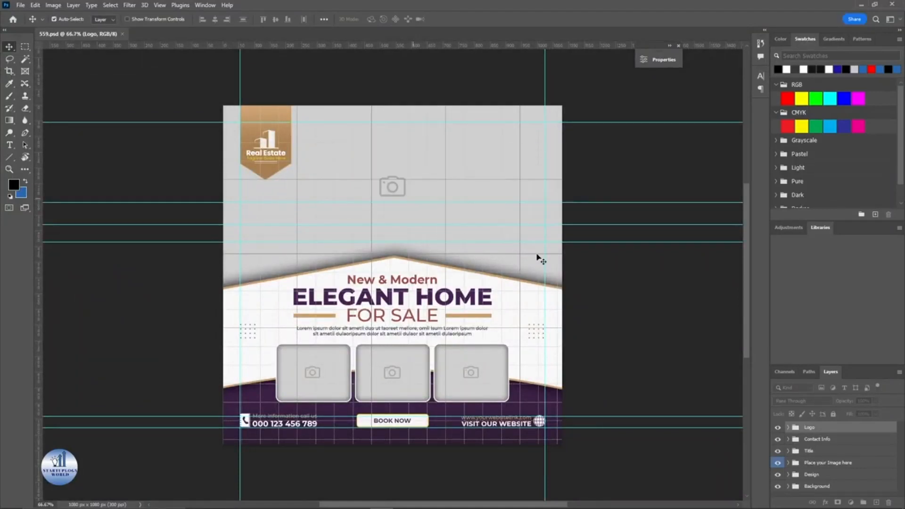
Step: Close the Properties panel and turn off Extras to hide guides and grid
left_click(678, 46)
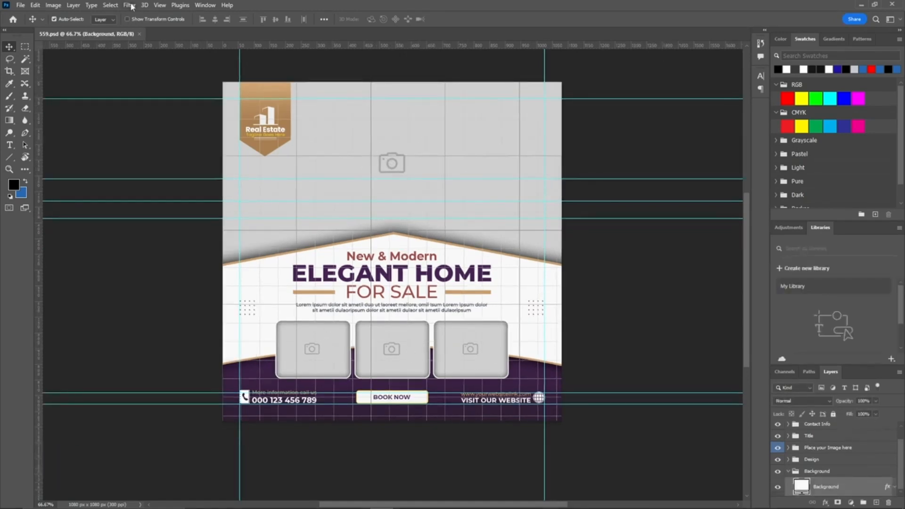
left_click(160, 5)
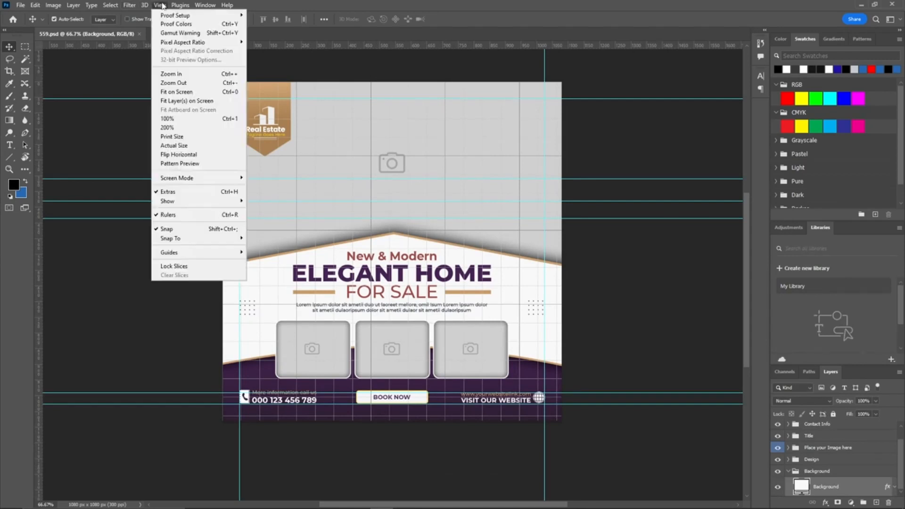
left_click(168, 192)
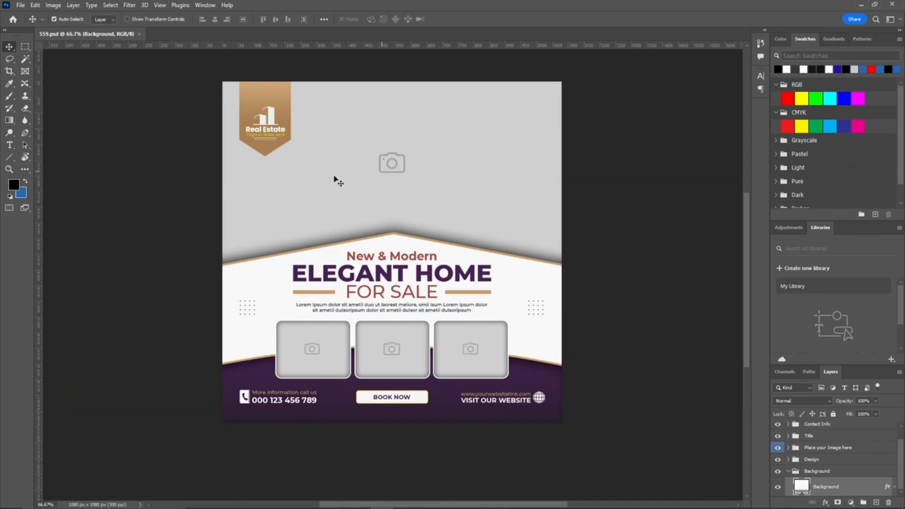
Step: Undock the Layers panel into a floating panel and enlarge it
left_click_drag(832, 380, 610, 112)
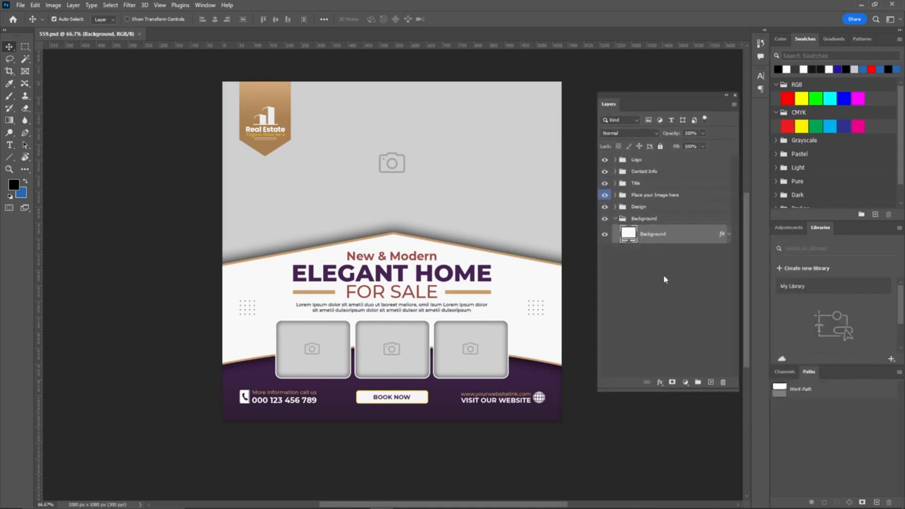
left_click_drag(666, 392, 664, 442)
left_click_drag(661, 96, 663, 87)
Step: Open the five downloaded house and interior JPG photos in Photoshop
key("alt+Tab")
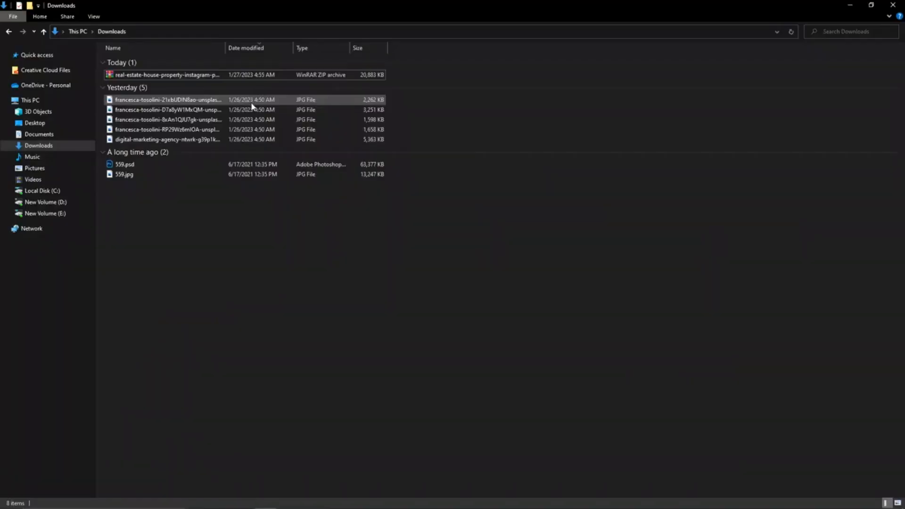
left_click_drag(425, 98, 270, 32)
key("alt+Tab")
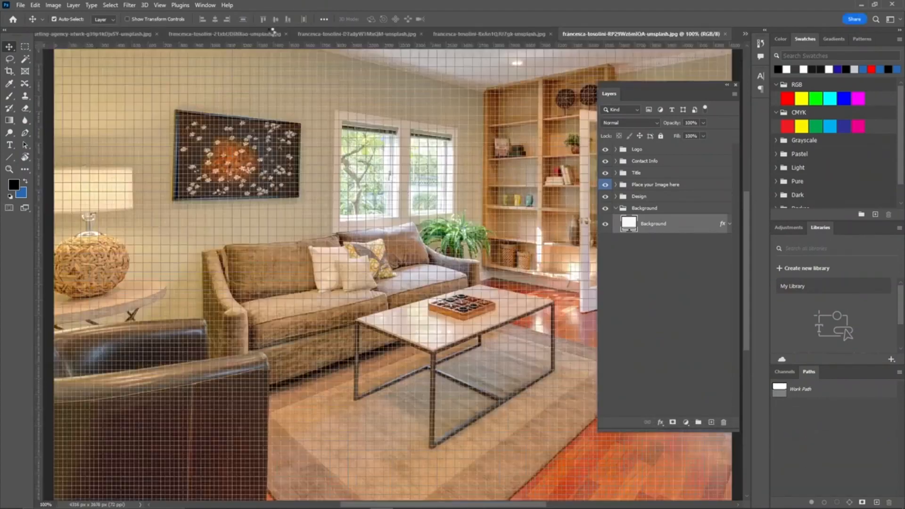
Step: Dock the Layers panel and duplicate the Background layer of the digital-marketing-agency pool house photo
left_click(107, 34)
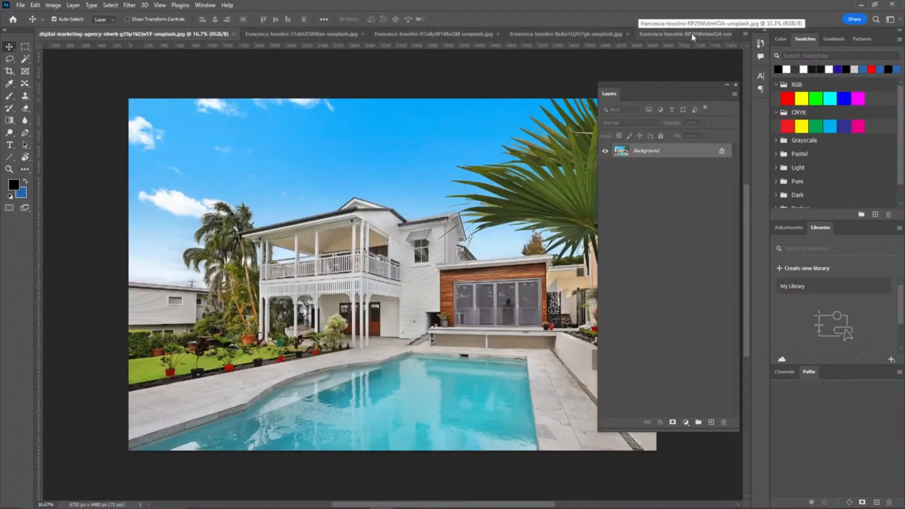
left_click(744, 35)
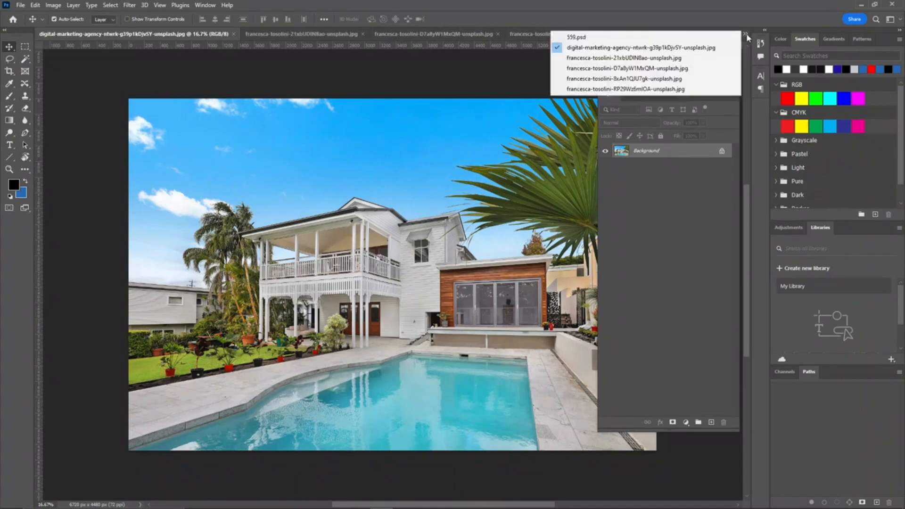
left_click(669, 43)
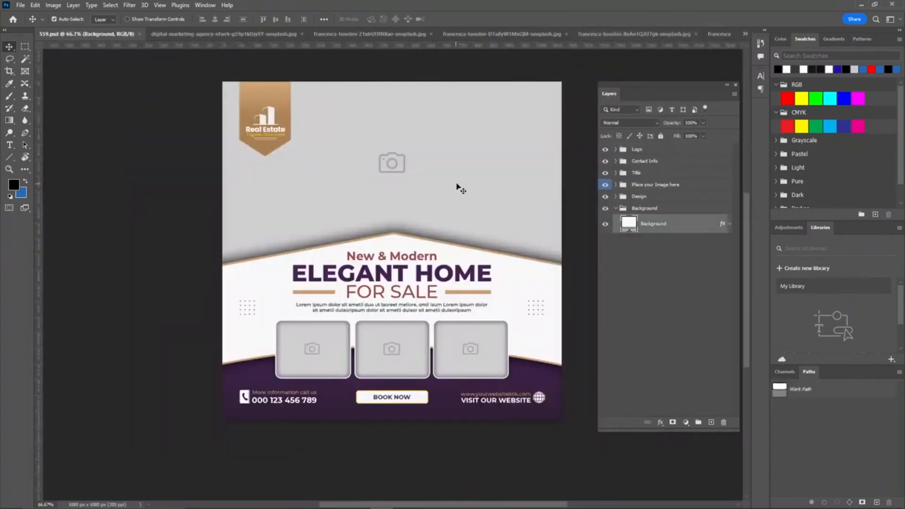
left_click(203, 35)
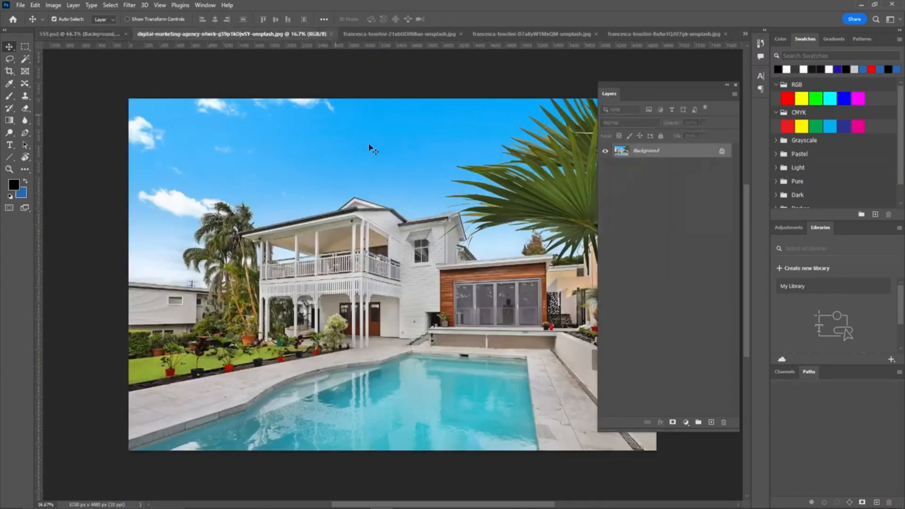
left_click_drag(714, 86, 767, 83)
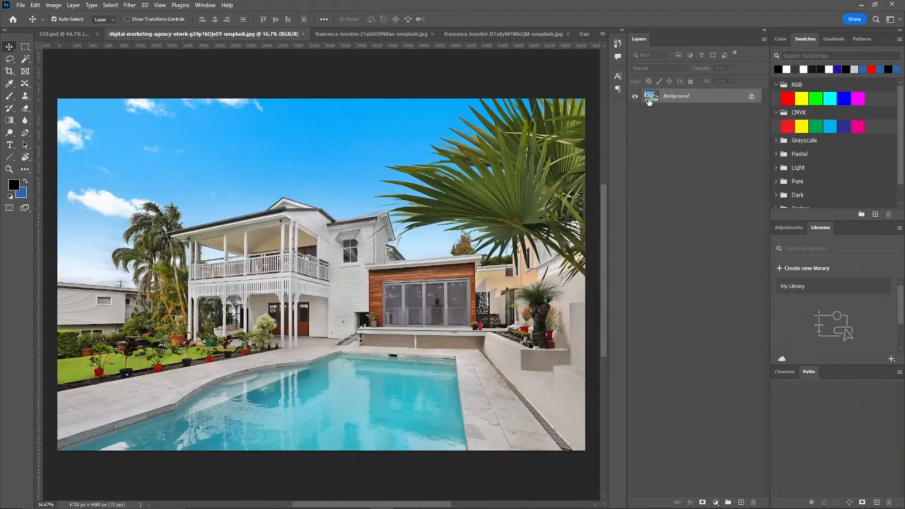
left_click_drag(743, 100, 740, 502)
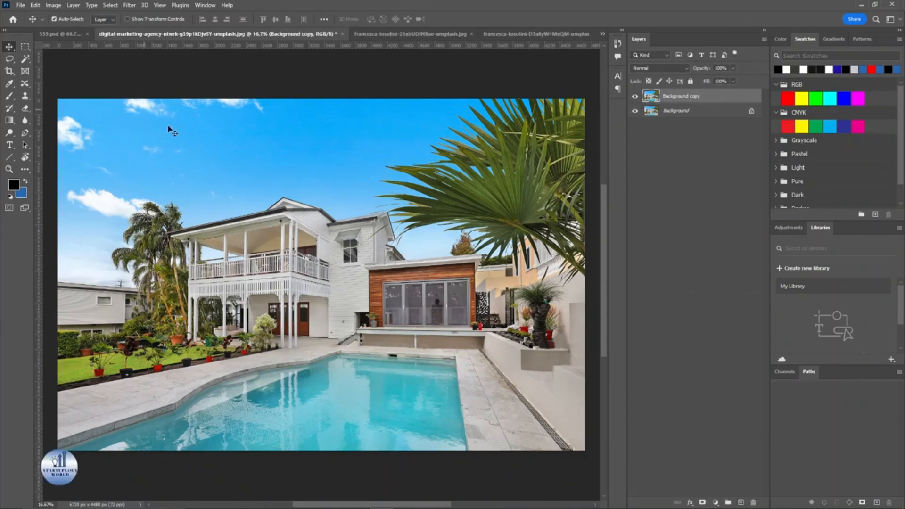
Step: Open the main image smart object "Double Click here" in 559.psd and delete its "Delete this Layer" layer
left_click(55, 34)
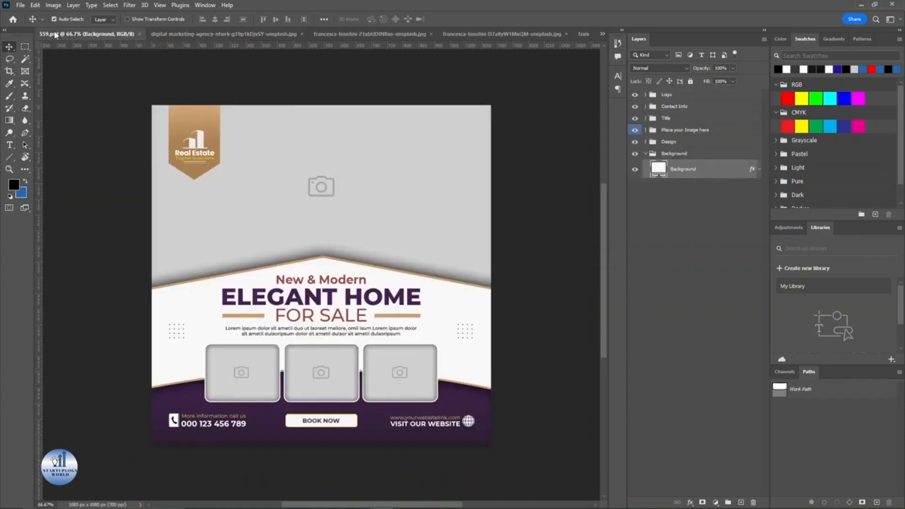
left_click(386, 188)
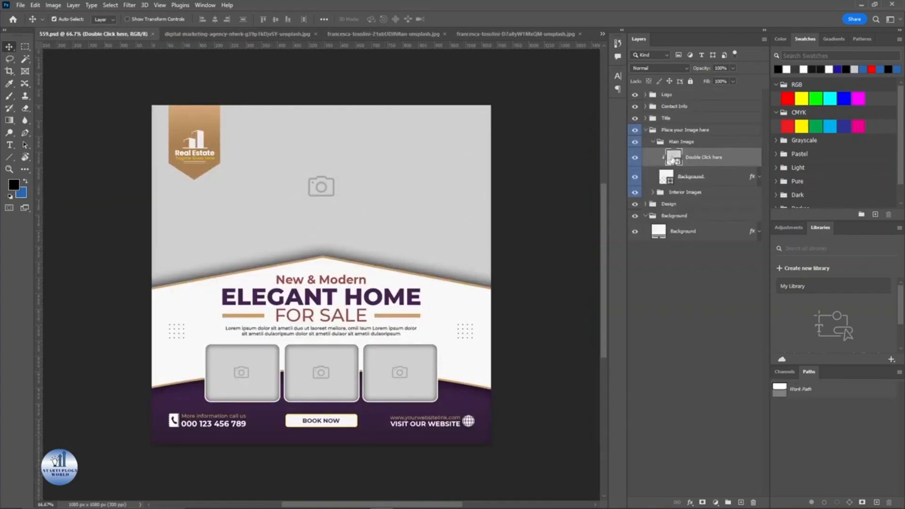
double_click(671, 158)
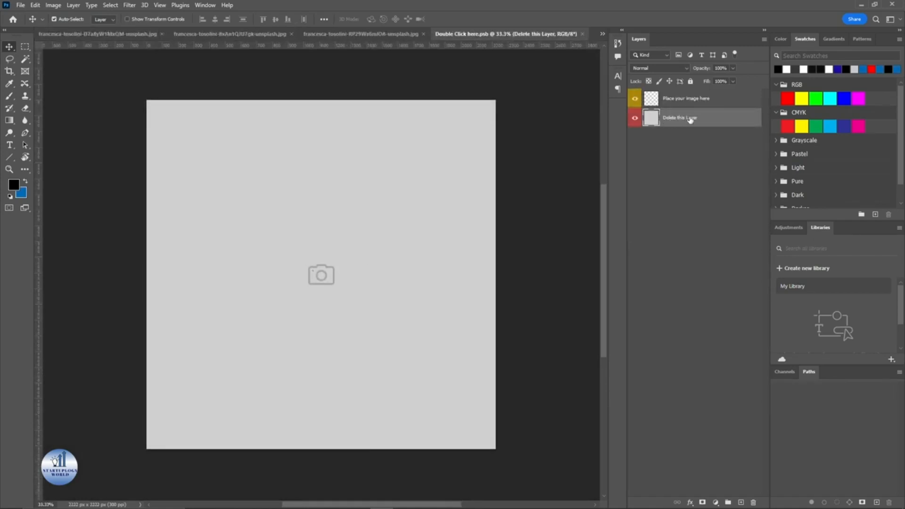
left_click_drag(689, 118, 752, 501)
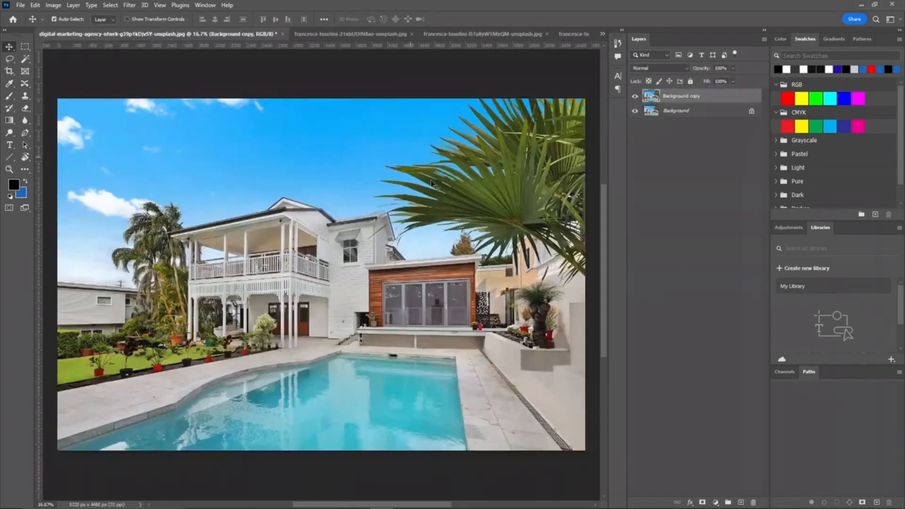
Step: Select all of the pool house photo and paste it into the main image smart object, accepting the profile conversion
left_click_drag(384, 206, 391, 212)
key("ctrl+a")
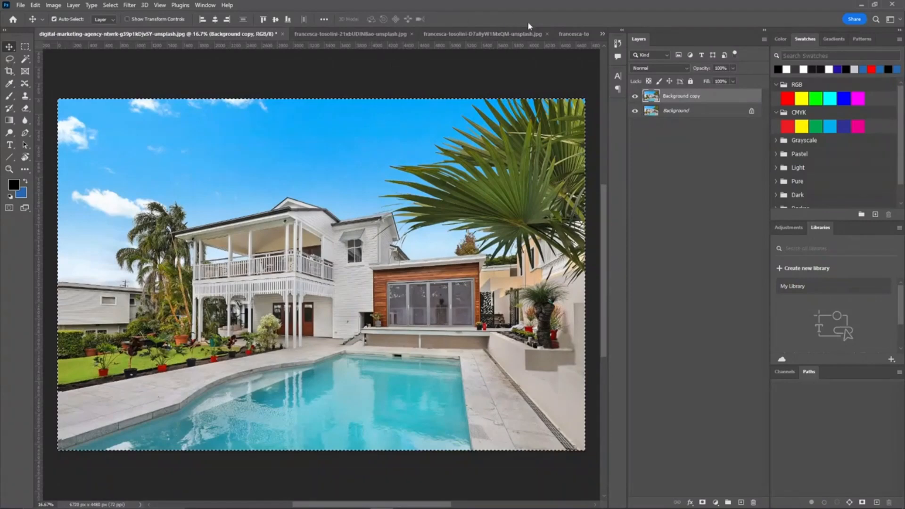
left_click(602, 33)
left_click(630, 97)
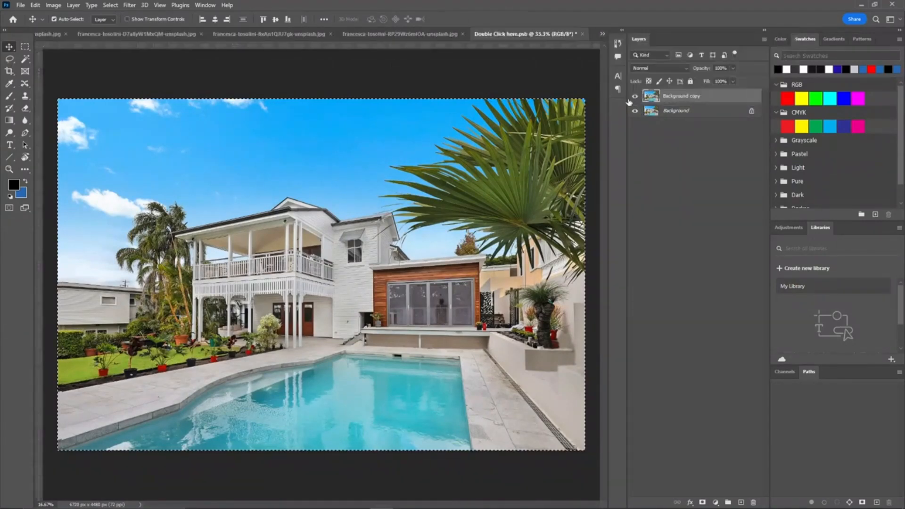
key("ctrl+v")
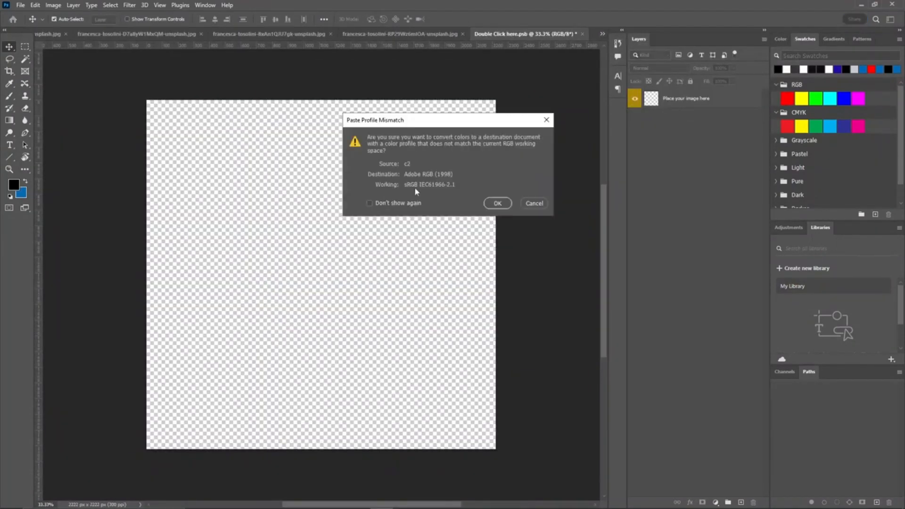
left_click(498, 203)
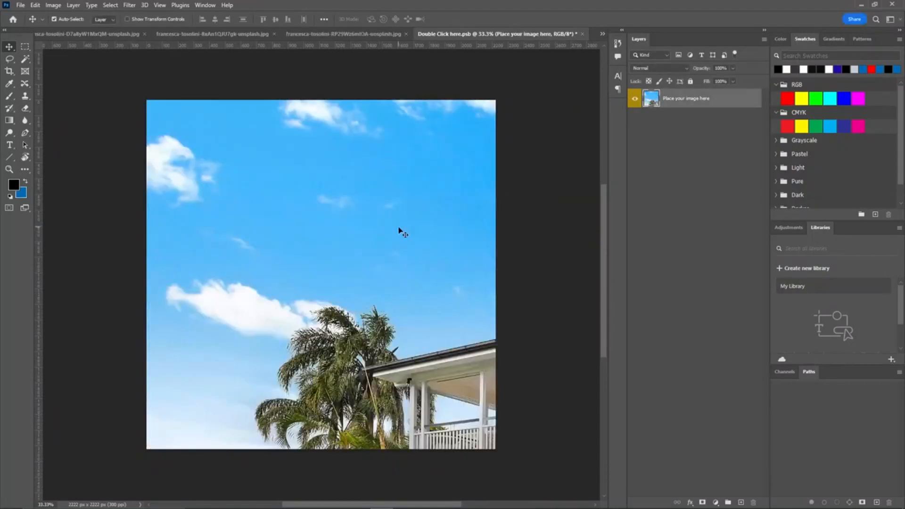
Step: Scale and position the pasted pool house photo with Free Transform so it fills the square canvas, then commit
key("ctrl+t")
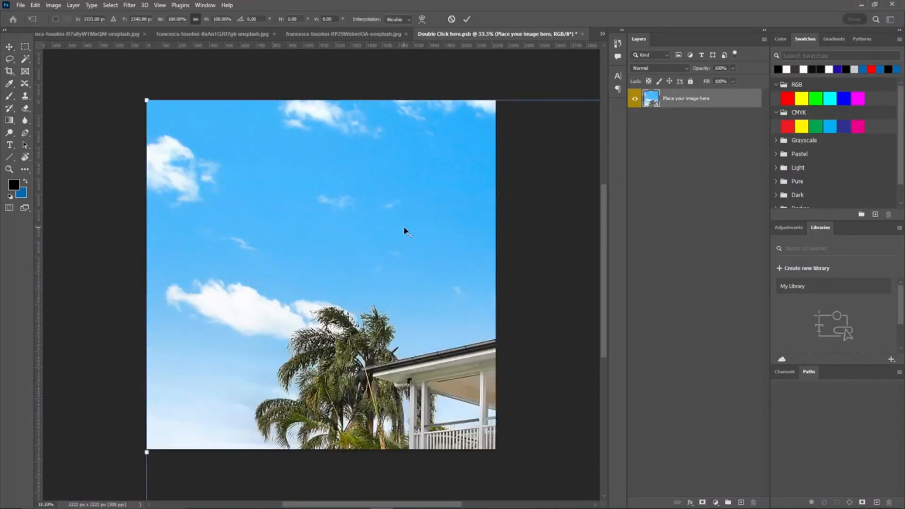
scroll(398, 230, "down", 4)
key("alt+space")
left_click(463, 281)
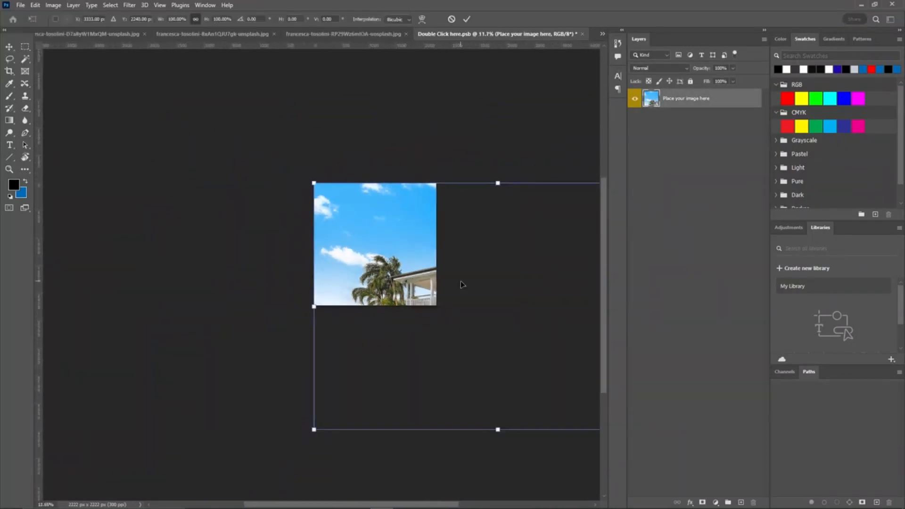
left_click_drag(487, 281, 343, 191)
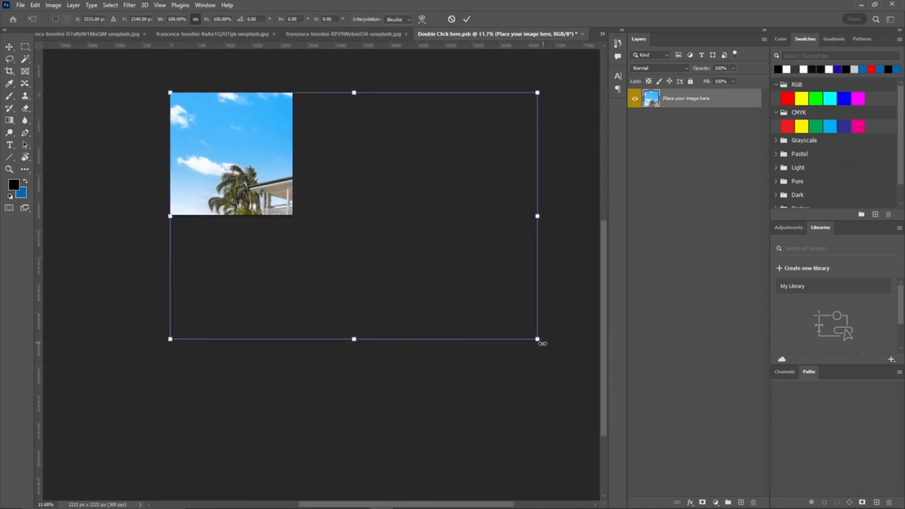
left_click_drag(538, 340, 274, 208)
left_click_drag(255, 141, 254, 180)
left_click_drag(171, 132, 137, 112)
left_click_drag(250, 155, 267, 155)
left_click_drag(309, 110, 340, 88)
left_click_drag(252, 135, 244, 134)
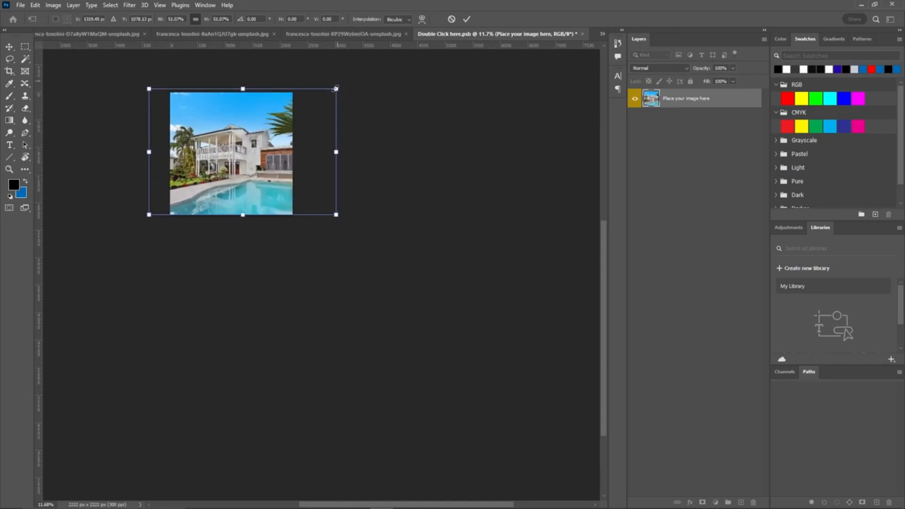
left_click_drag(336, 89, 331, 91)
left_click_drag(268, 119, 286, 119)
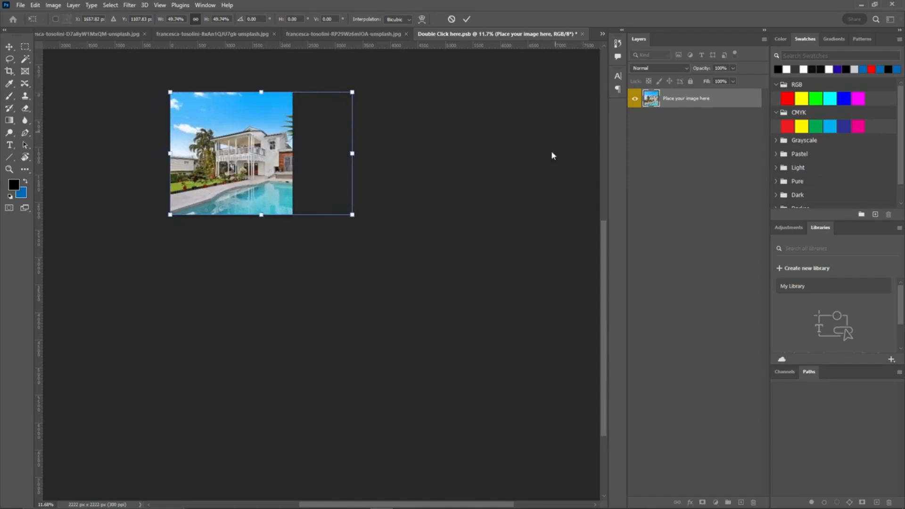
left_click(470, 19)
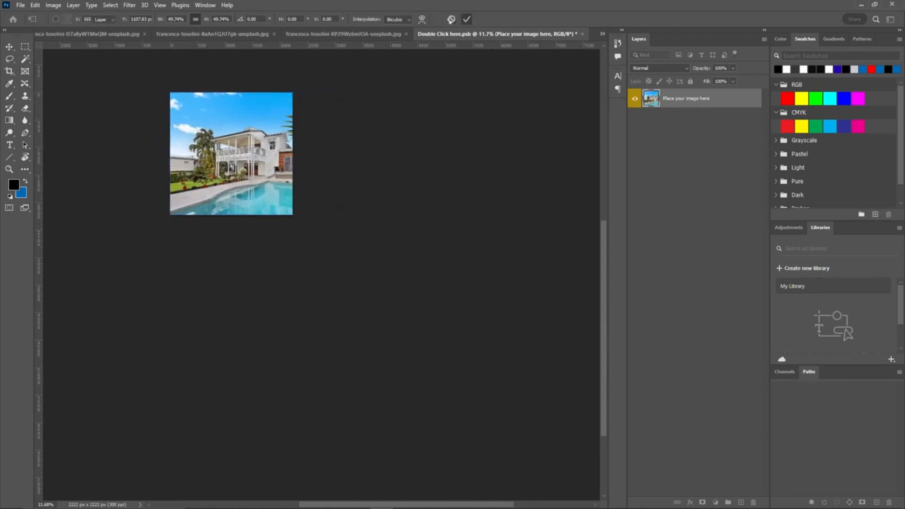
Step: Save and close the main image smart object and return to 559.psd
left_click(583, 34)
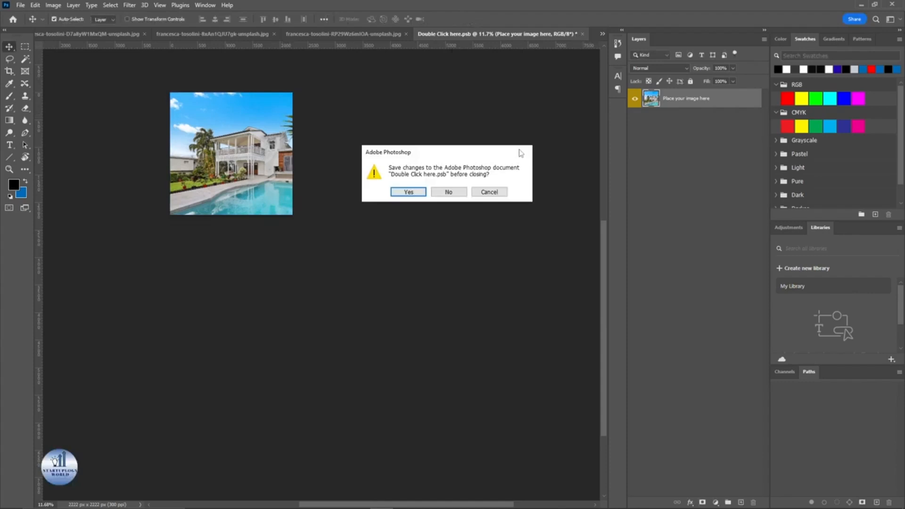
left_click(408, 193)
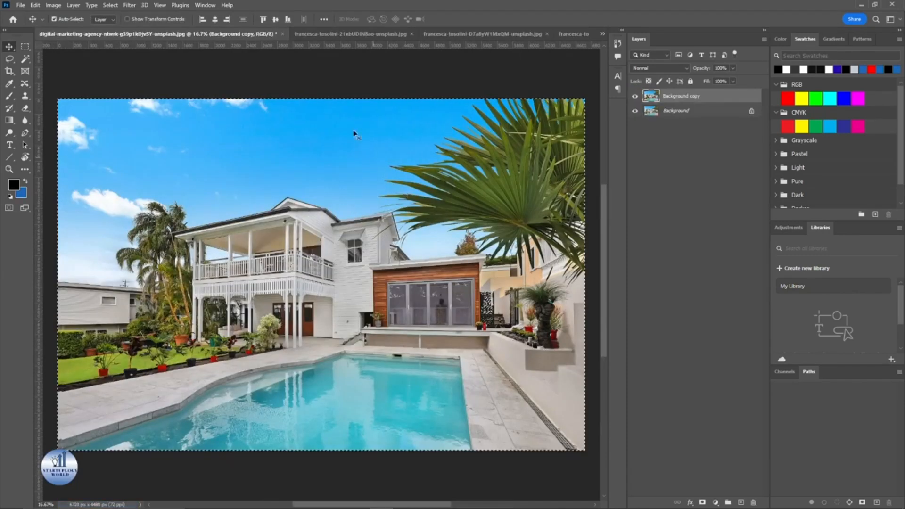
left_click(602, 33)
left_click(626, 37)
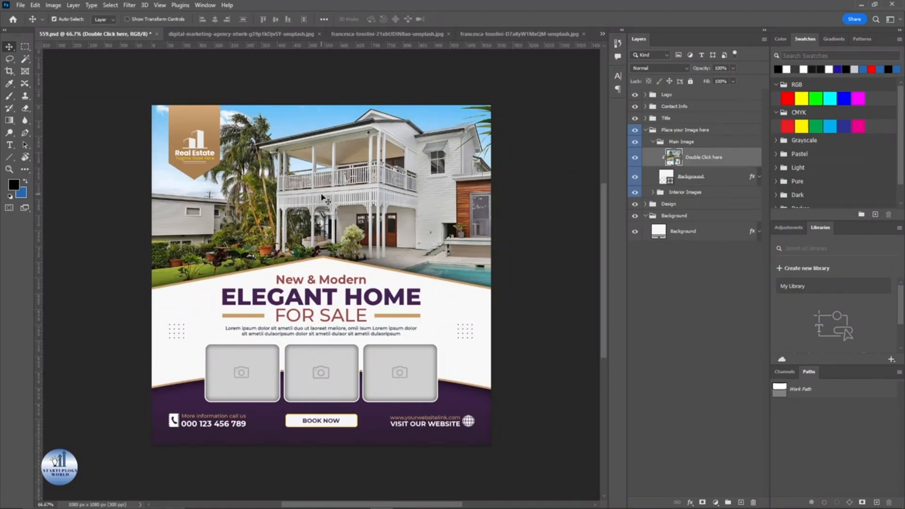
Step: Open the first interior image smart object and delete its "Delete this Layer" layer
left_click(250, 380)
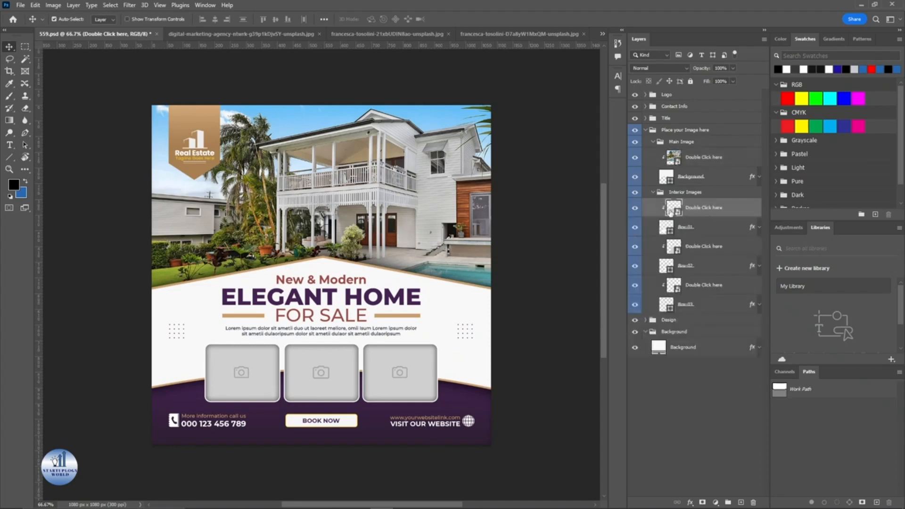
double_click(670, 212)
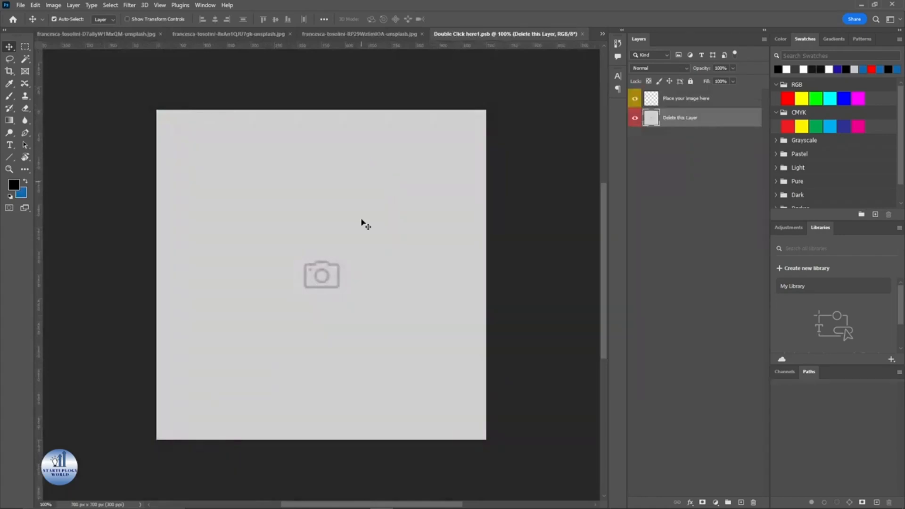
left_click_drag(707, 122, 752, 502)
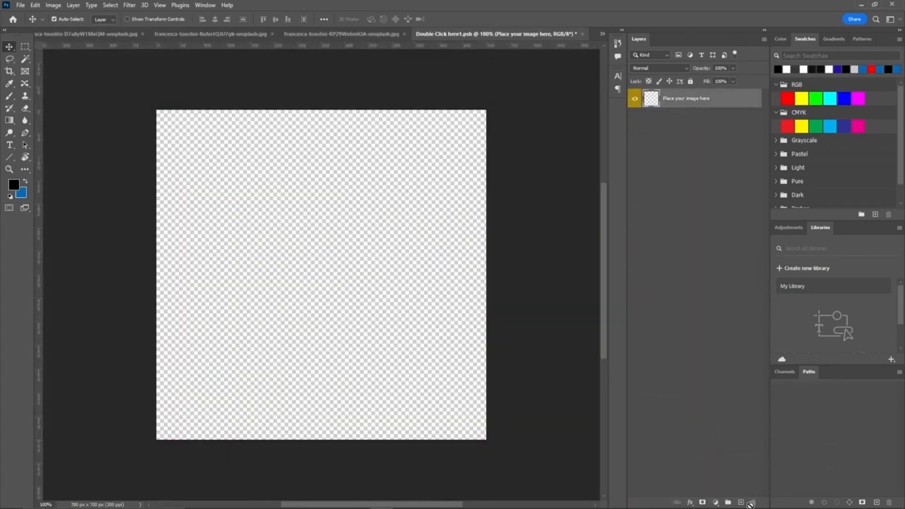
Step: Duplicate the kitchen photo's Background layer, select all, and paste it into the first interior smart object
left_click(171, 33)
left_click(113, 36)
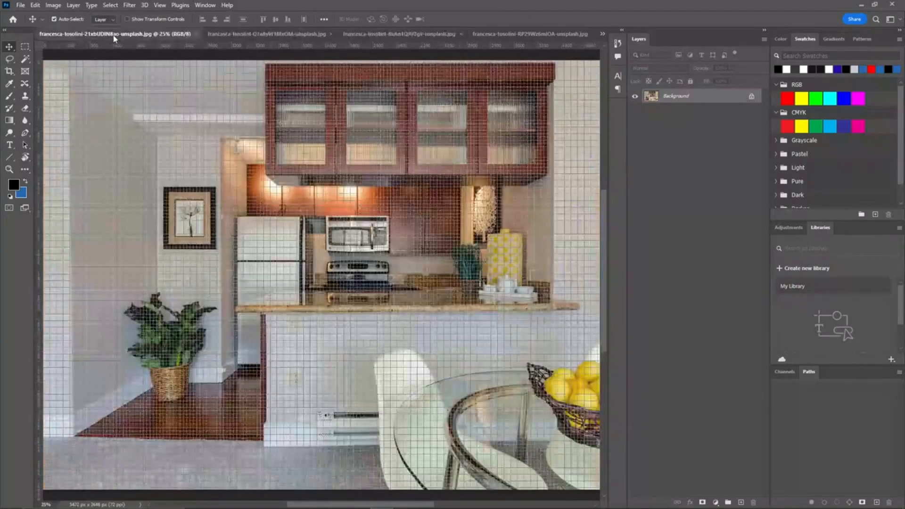
left_click_drag(676, 96, 741, 502)
key("ctrl+a")
left_click(602, 34)
left_click(660, 95)
key("ctrl+v")
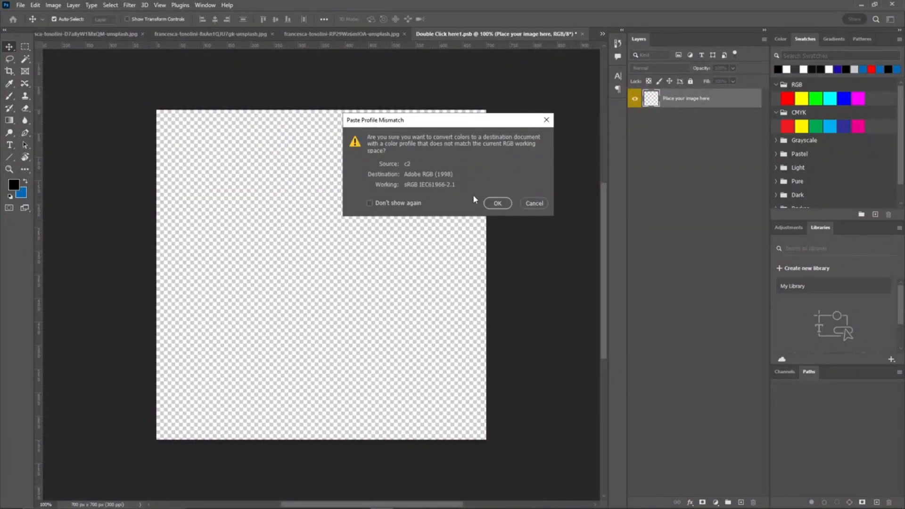
key("Return")
Step: Scale and position the kitchen photo with Free Transform to fill the square canvas, then commit
scroll(475, 219, "down", 6)
left_click_drag(491, 262, 321, 180)
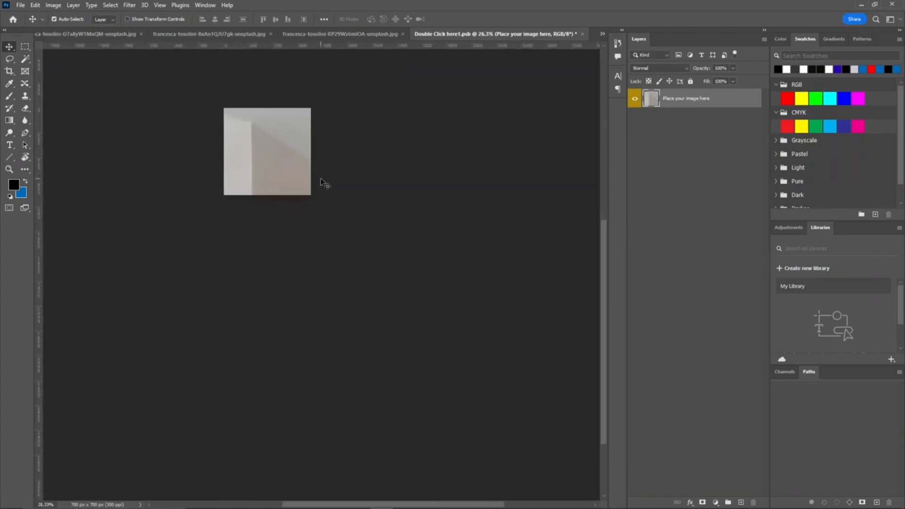
key("ctrl+t")
scroll(410, 207, "down", 3)
left_click_drag(460, 216, 406, 205)
left_click_drag(535, 373, 224, 165)
scroll(211, 183, "up", 7)
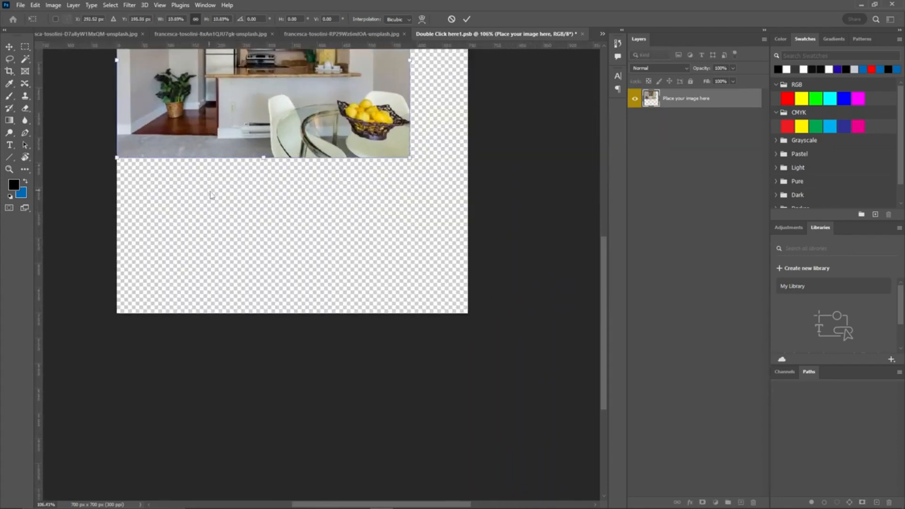
key("alt+space")
left_click(193, 184)
left_click_drag(174, 171, 229, 256)
mouse_move(341, 159)
left_mouse_down()
mouse_move(341, 212)
mouse_move(354, 222)
mouse_move(341, 149)
left_mouse_up()
mouse_move(369, 268)
left_mouse_down()
mouse_move(366, 311)
mouse_move(381, 282)
left_mouse_up()
left_click_drag(459, 270, 555, 390)
left_click_drag(438, 287, 426, 364)
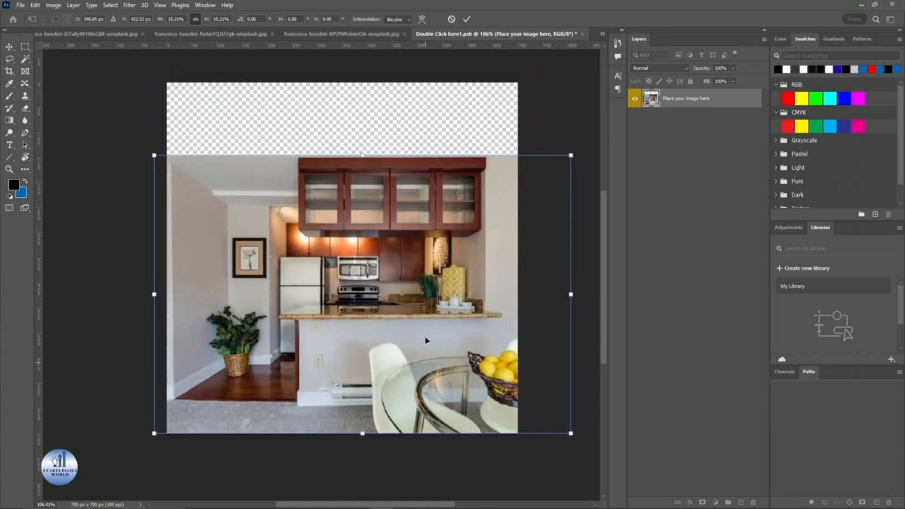
left_click_drag(363, 154, 364, 81)
left_click_drag(377, 198, 268, 207)
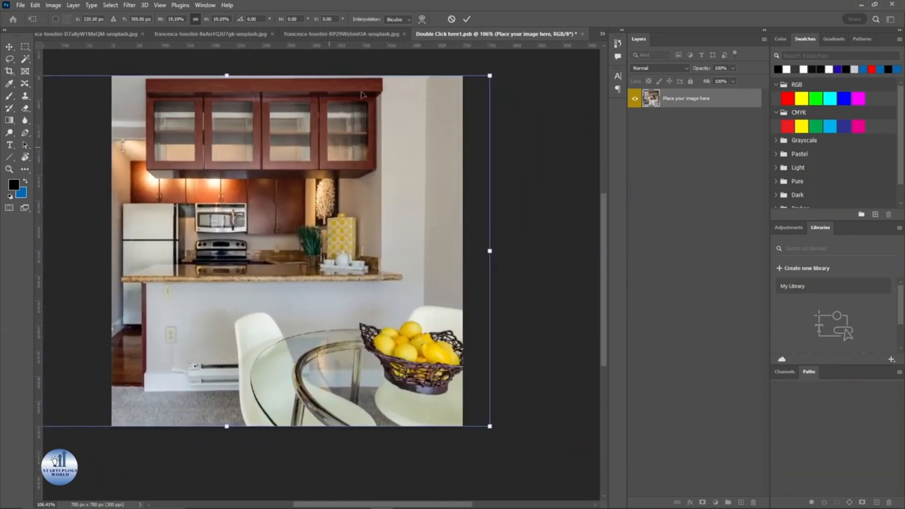
key("Return")
Step: Save and close the kitchen smart object and return to 559.psd
left_click(583, 34)
left_click(398, 195)
left_click(602, 33)
left_click(627, 35)
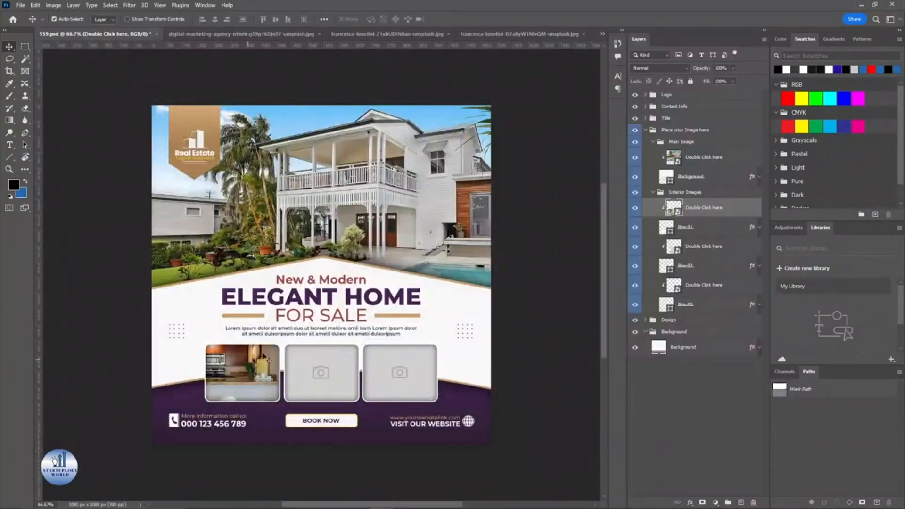
Step: Reopen the kitchen smart object, apply an empty free transform, and save and close it
double_click(673, 207)
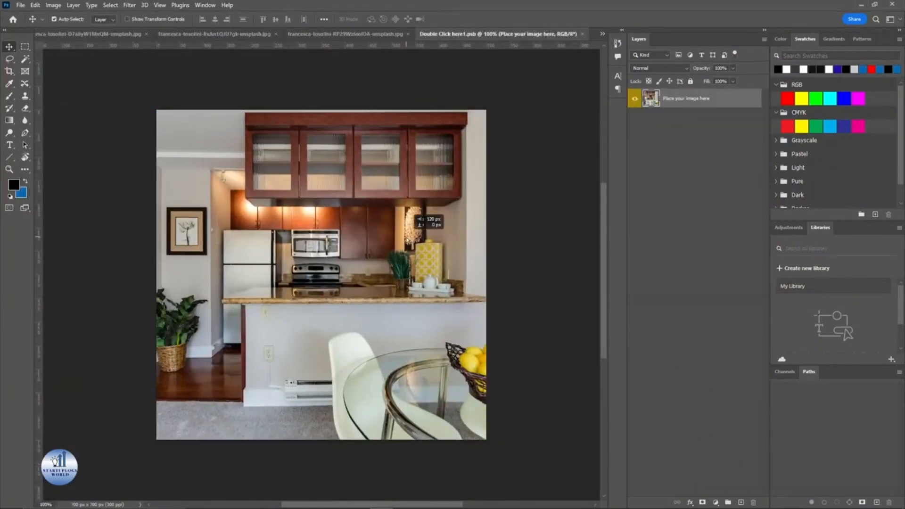
key("ctrl+t")
key("Return")
left_click(583, 34)
left_click(404, 196)
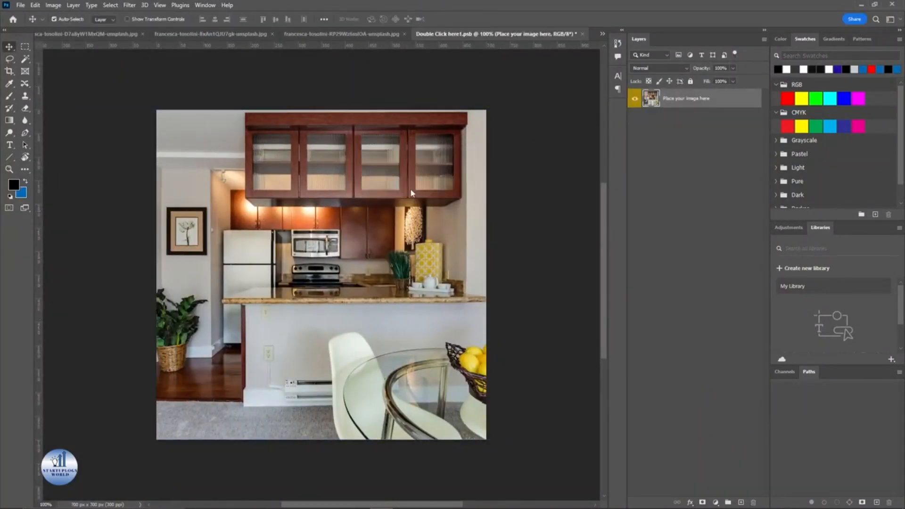
Step: Open the second interior image smart object from 559.psd and delete its "Delete this Layer" layer
left_click(602, 33)
left_click(606, 37)
double_click(674, 246)
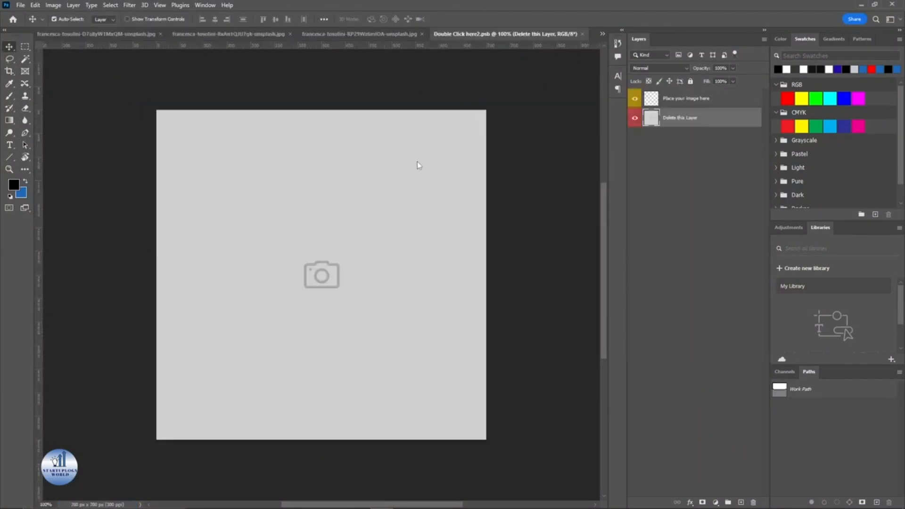
left_click_drag(681, 117, 753, 502)
Step: Duplicate the bedroom photo's Background layer, select all, and paste it into the second interior smart object
left_click(221, 35)
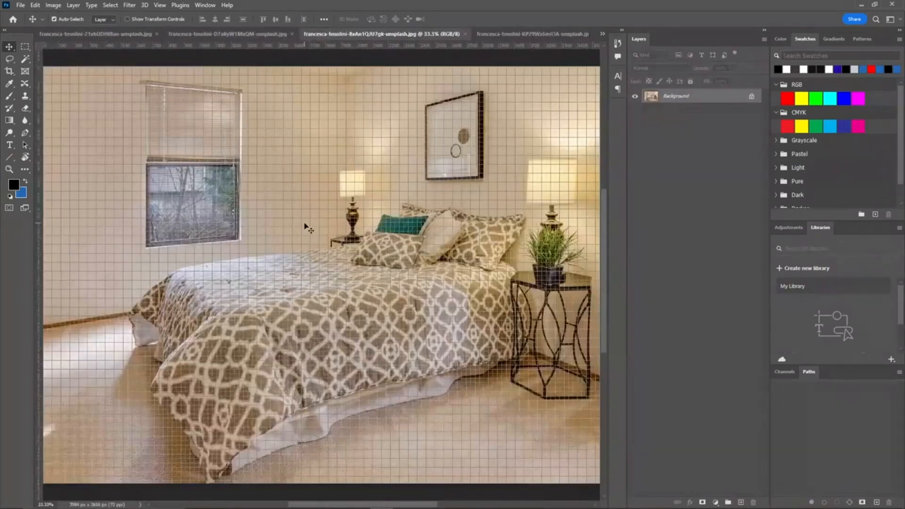
key("ctrl+j")
key("ctrl+a")
left_click(602, 34)
left_click(641, 100)
key("ctrl+v")
left_click(498, 202)
Step: Scale and position the bedroom photo with Free Transform to fill the square canvas, then commit
scroll(445, 324, "down", 8)
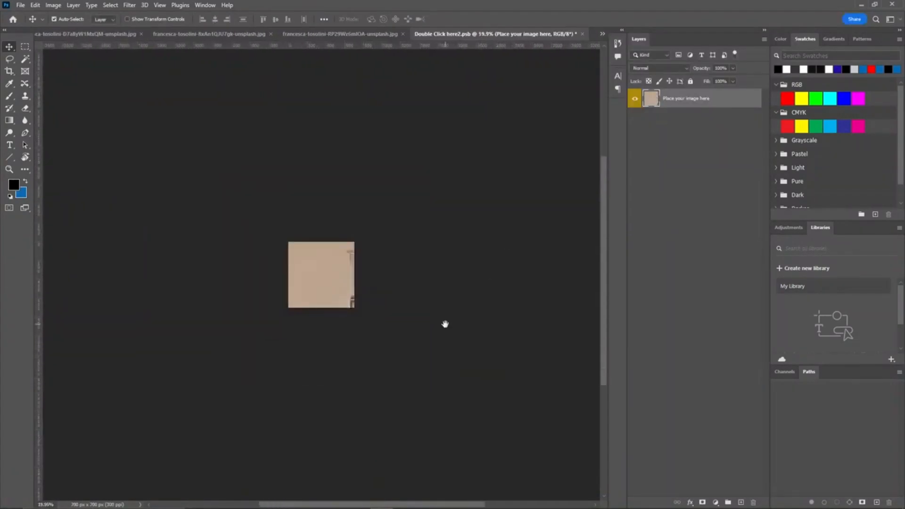
key("ctrl+t")
left_click_drag(457, 181, 454, 304)
left_click_drag(444, 349, 352, 227)
left_click_drag(460, 310, 326, 239)
scroll(299, 233, "up", 8)
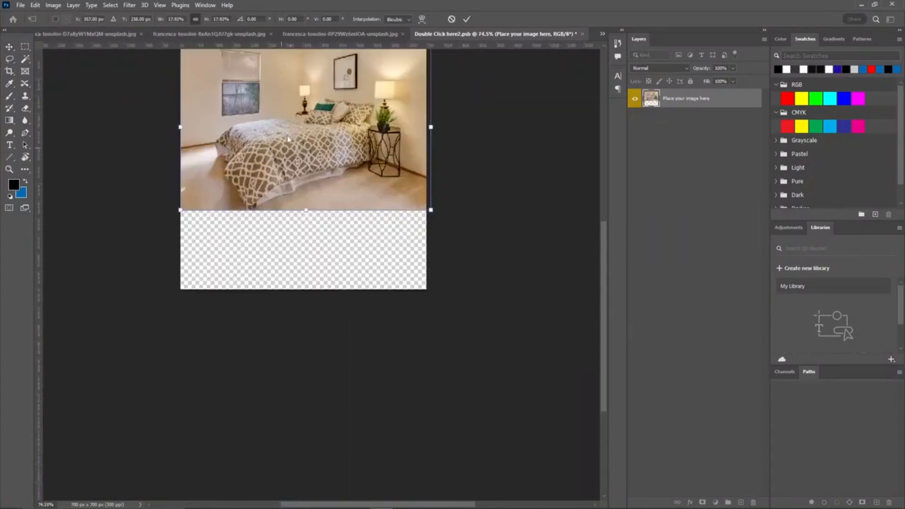
left_click_drag(282, 120, 309, 180)
left_click_drag(207, 270, 115, 331)
left_click_drag(264, 236, 285, 254)
left_click_drag(479, 121, 509, 101)
left_click_drag(394, 161, 400, 163)
key("Return")
Step: Save and close the bedroom smart object and return to 559.psd
left_click(603, 34)
left_click(581, 35)
left_click(581, 35)
left_click(405, 193)
left_click(602, 34)
left_click(621, 40)
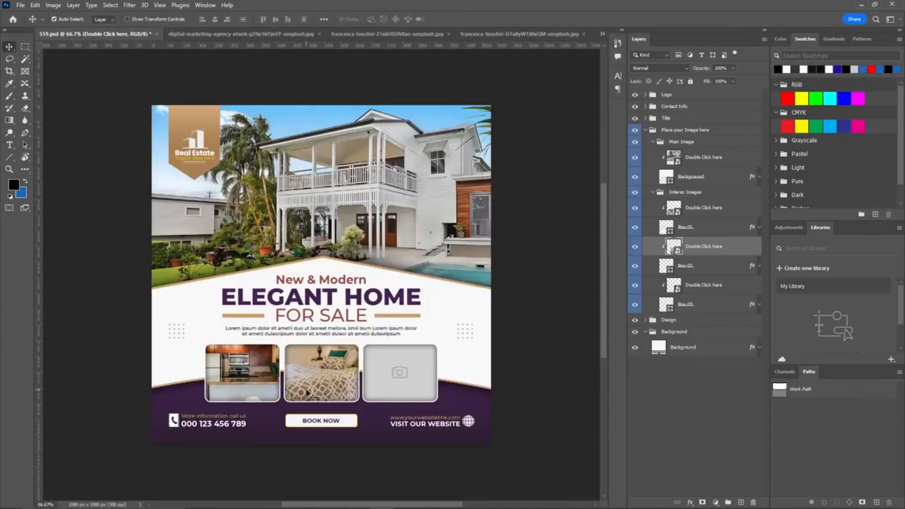
Step: Reopen the bedroom smart object, scale the photo down to fit the canvas width, and save and close it
double_click(673, 246)
key("ctrl+t")
left_click_drag(569, 107, 452, 185)
left_click_drag(347, 264, 405, 213)
left_click(467, 20)
left_click(603, 34)
left_click(582, 35)
left_click(405, 192)
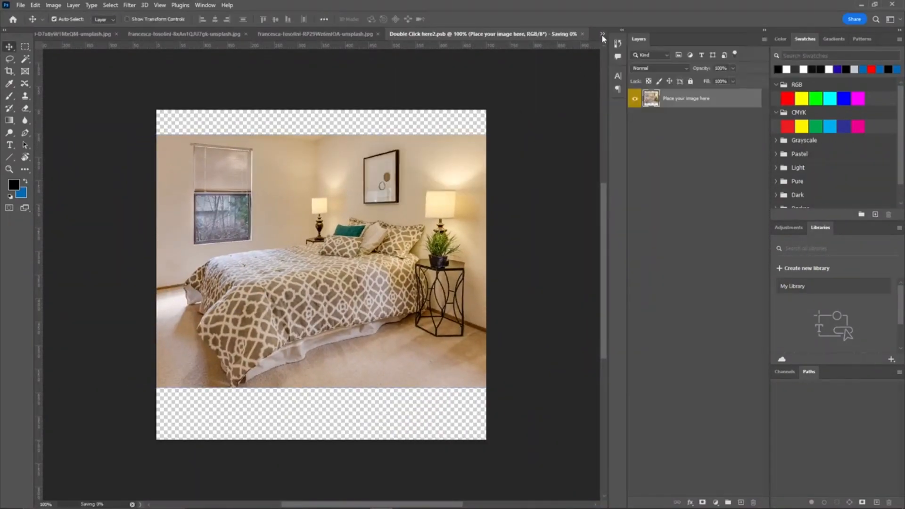
Step: Reopen the bedroom smart object, scale and reposition the photo again with Free Transform, and return to 559.psd
left_click(602, 35)
left_click(619, 40)
double_click(673, 246)
key("ctrl+t")
left_click_drag(510, 135, 464, 166)
left_click_drag(411, 219, 434, 190)
left_click(469, 20)
left_click(603, 34)
left_click(629, 35)
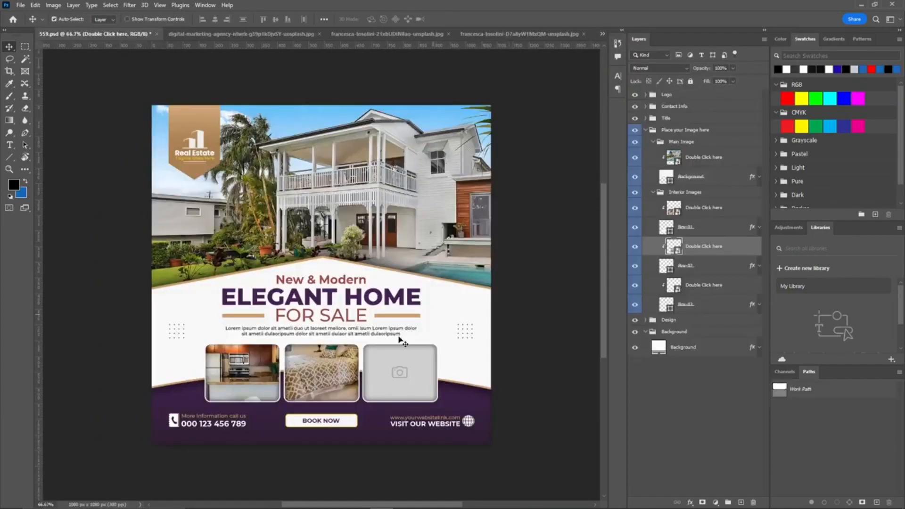
Step: Reopen the bedroom smart object, move the photo down toward the canvas centre, and save and close it
double_click(673, 247)
left_click_drag(409, 205, 410, 249)
left_click(582, 34)
left_click(407, 191)
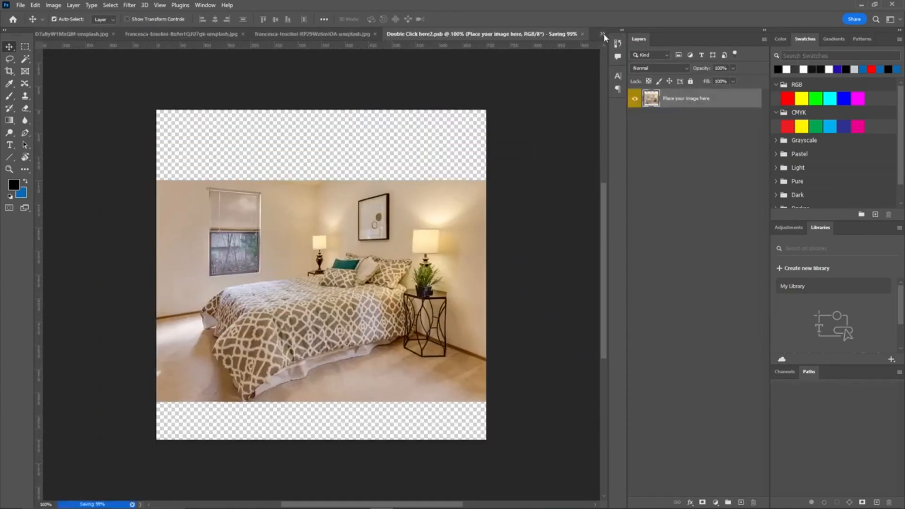
Step: Open the third interior image smart object from 559.psd and delete its "Delete this Layer" layer
left_click(601, 35)
left_click(408, 374)
double_click(673, 286)
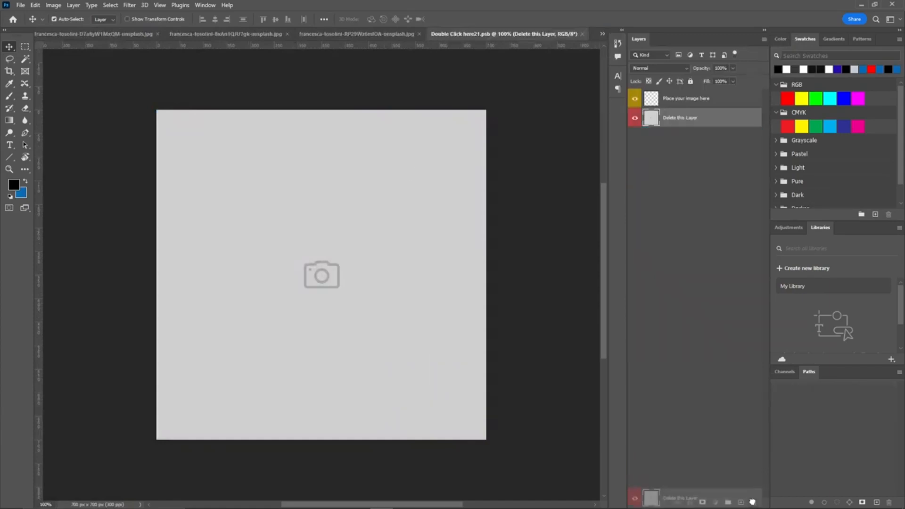
Step: Duplicate the living room photo's Background layer and copy the entire image
left_click(362, 34)
left_click_drag(697, 96, 741, 501)
key("ctrl+a")
key("ctrl+c")
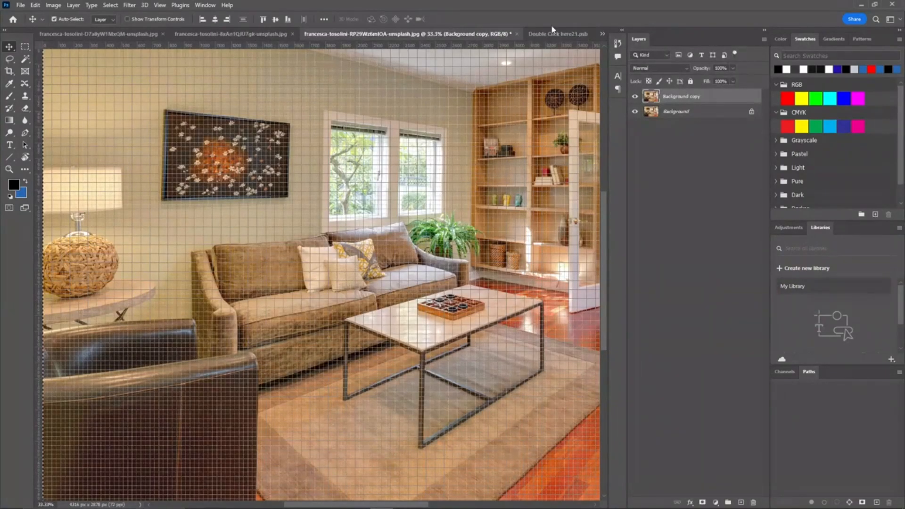
Step: Paste the living room photo into the third interior image smart object and scale and position it with Free Transform
left_click(552, 32)
key("ctrl+v")
left_click(498, 209)
scroll(416, 216, "down", 8)
left_click_drag(372, 191, 310, 154)
key("ctrl+t")
left_click_drag(560, 329, 319, 203)
scroll(302, 153, "up", 8)
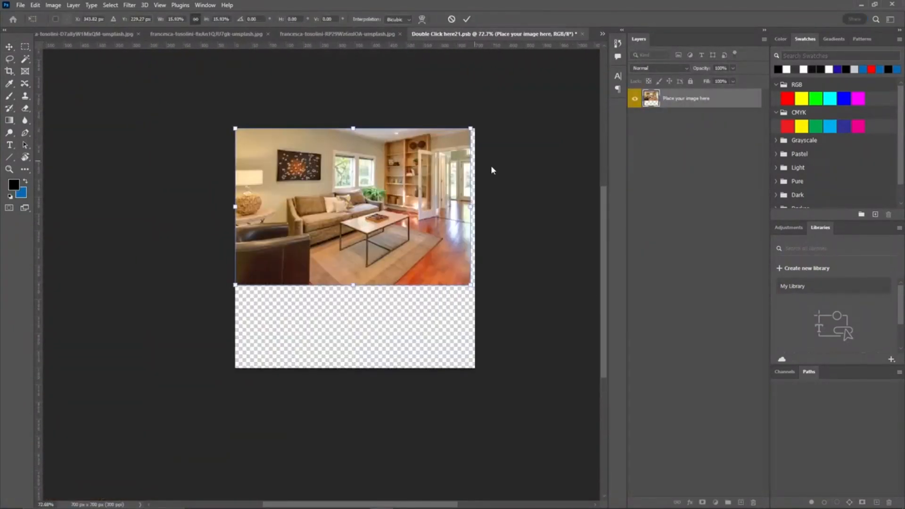
left_click_drag(355, 165, 339, 138)
left_click_drag(401, 178, 401, 219)
left_click(466, 19)
Step: Save and close the interior smart object and return to 559.psd
left_click(582, 33)
left_click(408, 192)
left_click(603, 35)
left_click(631, 37)
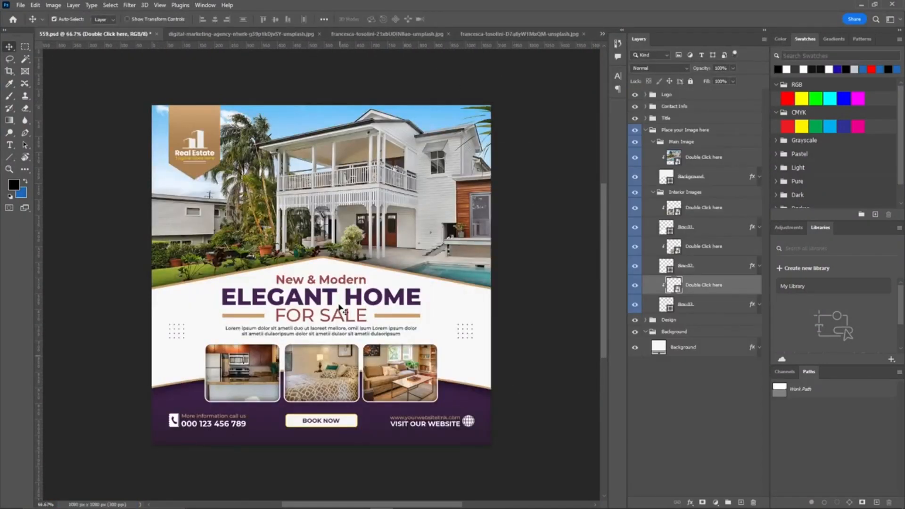
Step: Collapse and lock the "Place your Image here" group
left_click(645, 130)
left_click(683, 131)
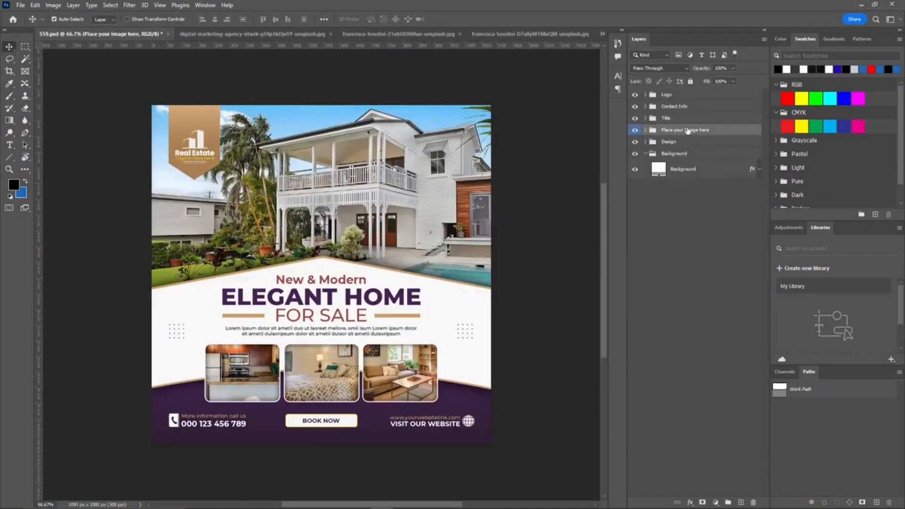
left_click(690, 82)
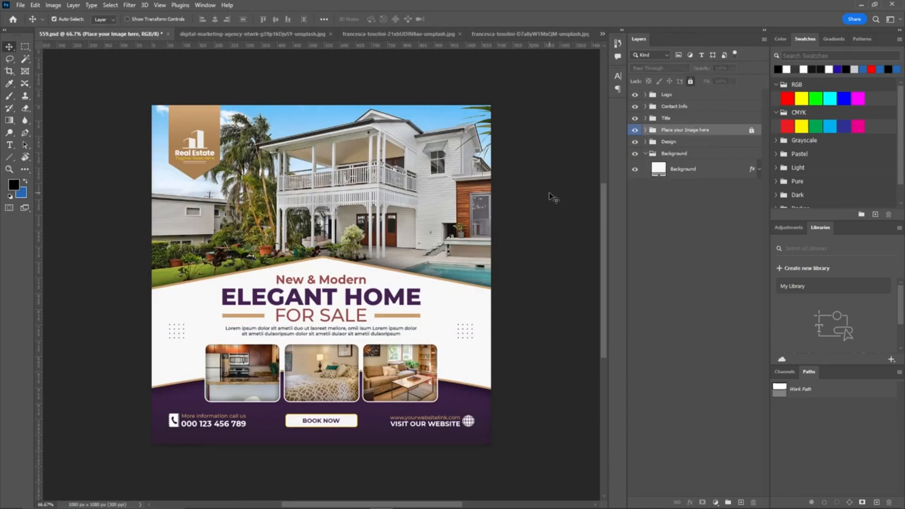
left_click(550, 194)
Step: Replace the logo's "Real Estate" text with NAME/LOGO
left_click(667, 97)
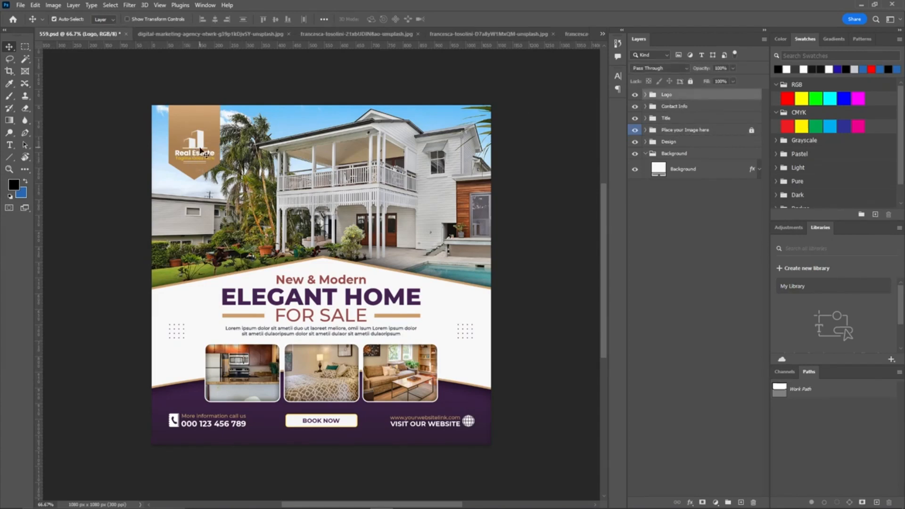
key("t")
scroll(169, 153, "up", 4)
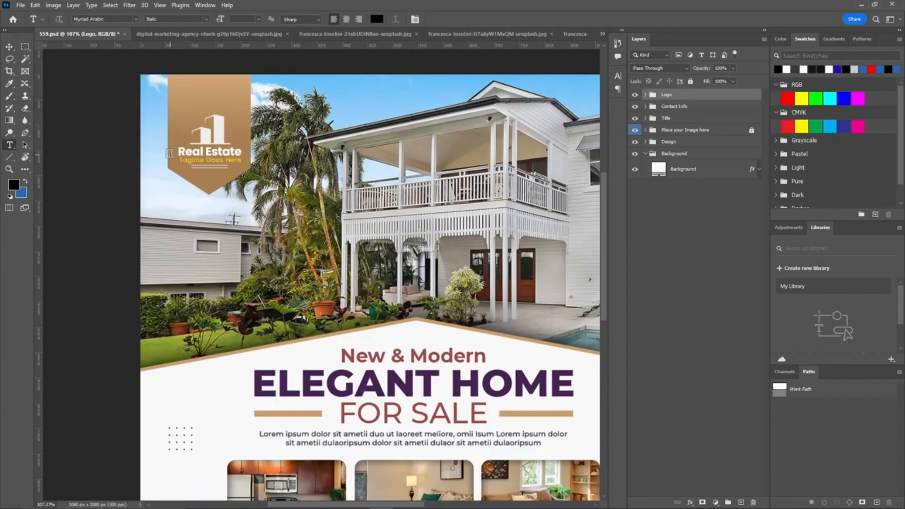
left_click_drag(146, 114, 150, 178)
left_click(645, 95)
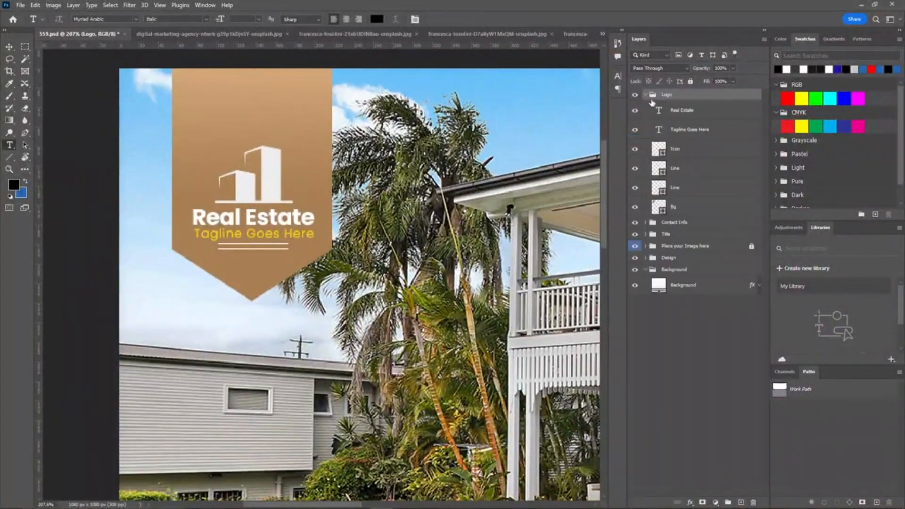
double_click(258, 221)
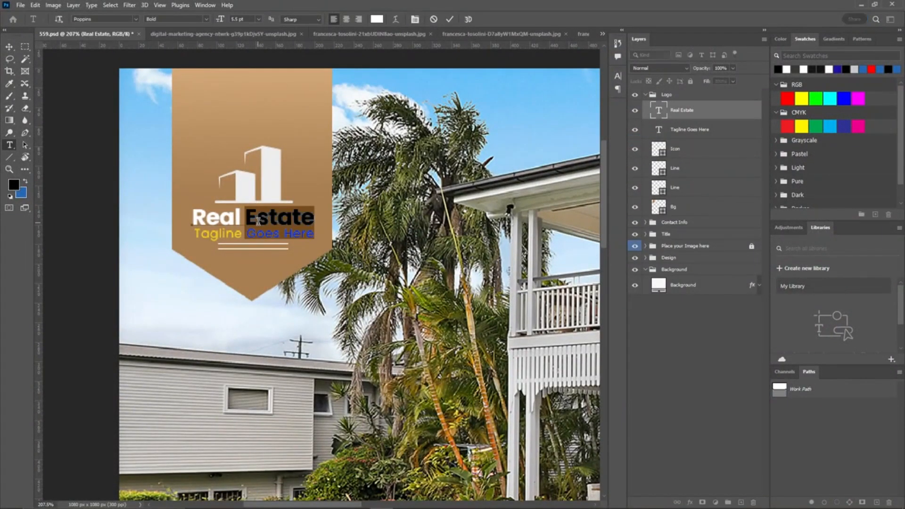
key("ctrl+a")
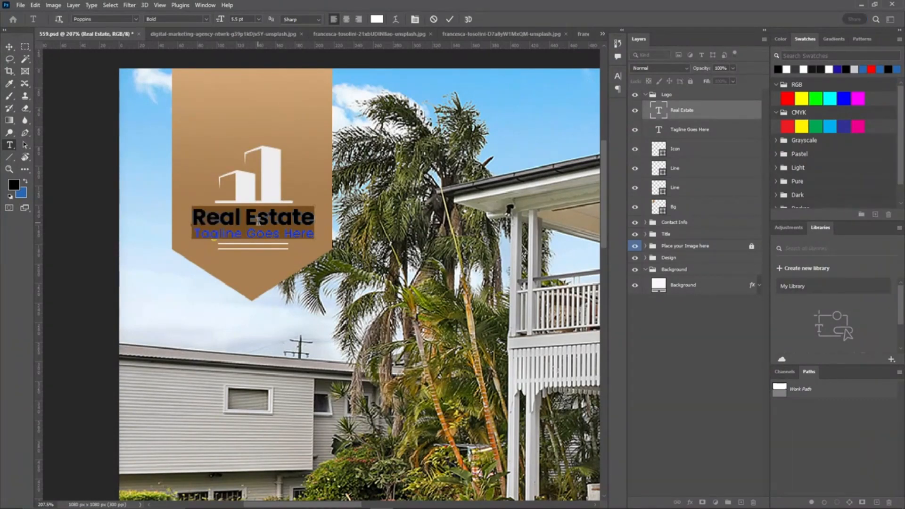
type("NAME")
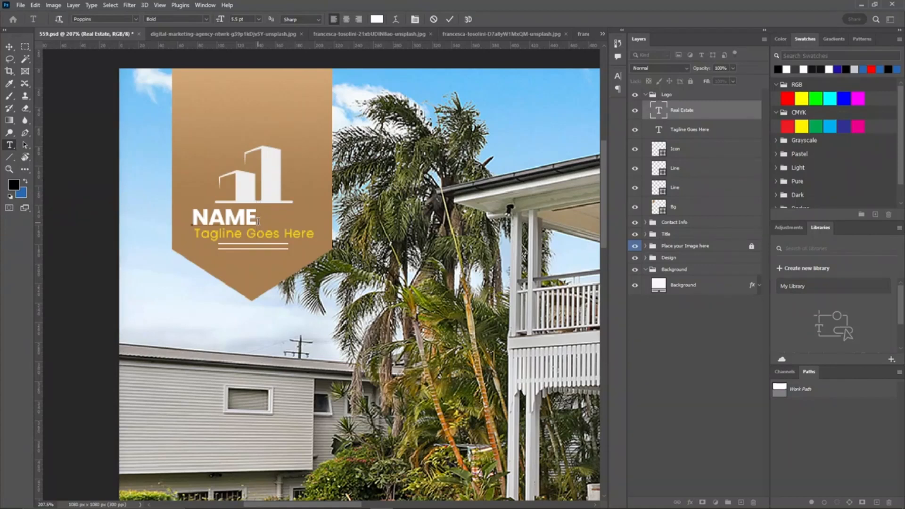
type("/LOGO")
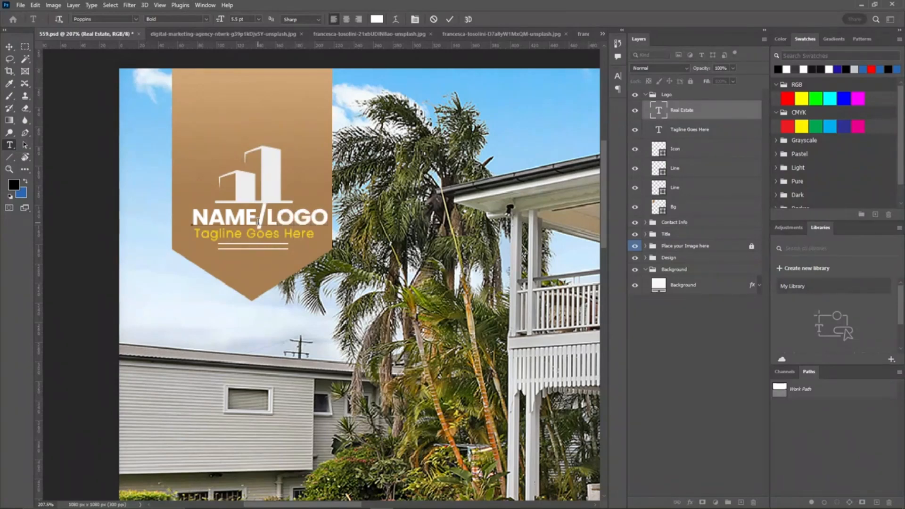
key("ctrl+Return")
Step: Collapse and lock the Logo group
left_click_drag(570, 284, 339, 139)
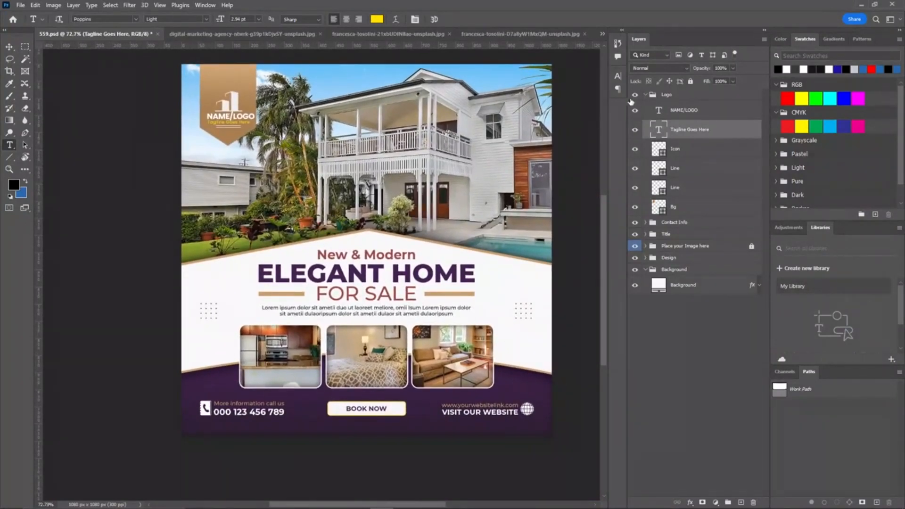
left_click(646, 95)
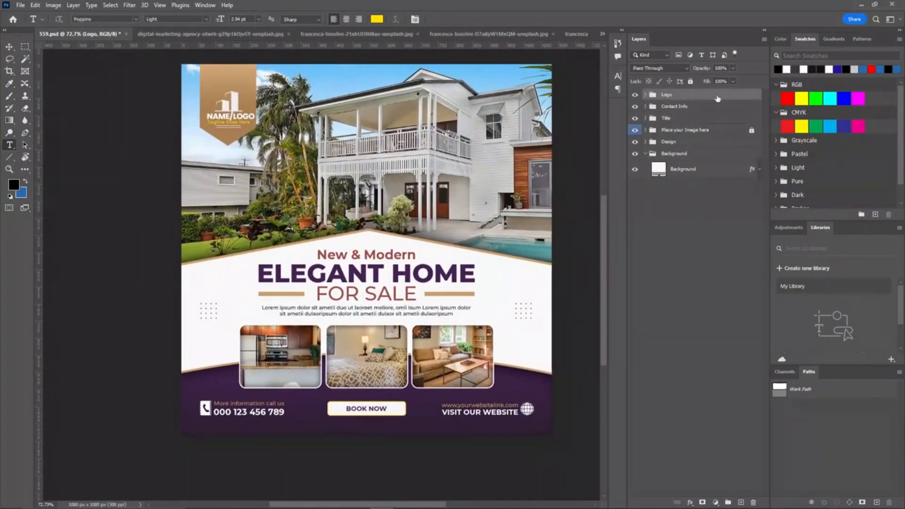
left_click(690, 82)
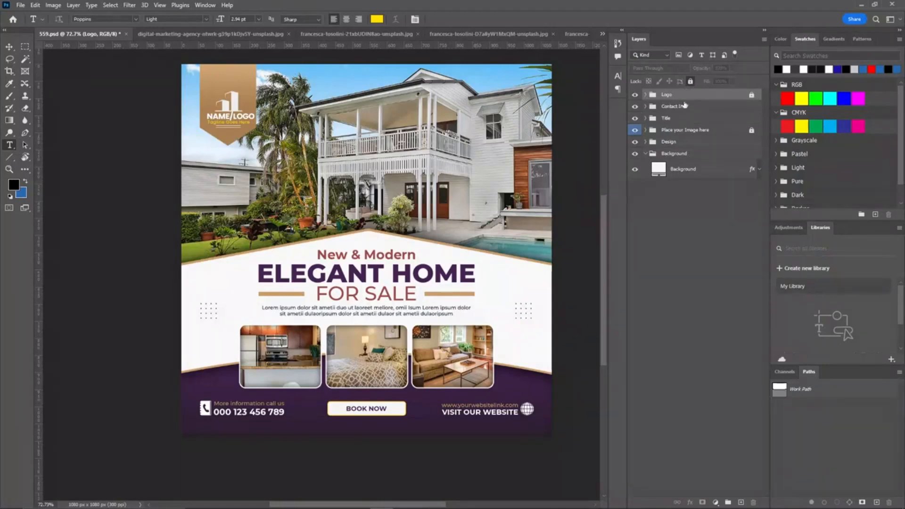
left_click_drag(221, 409, 274, 264)
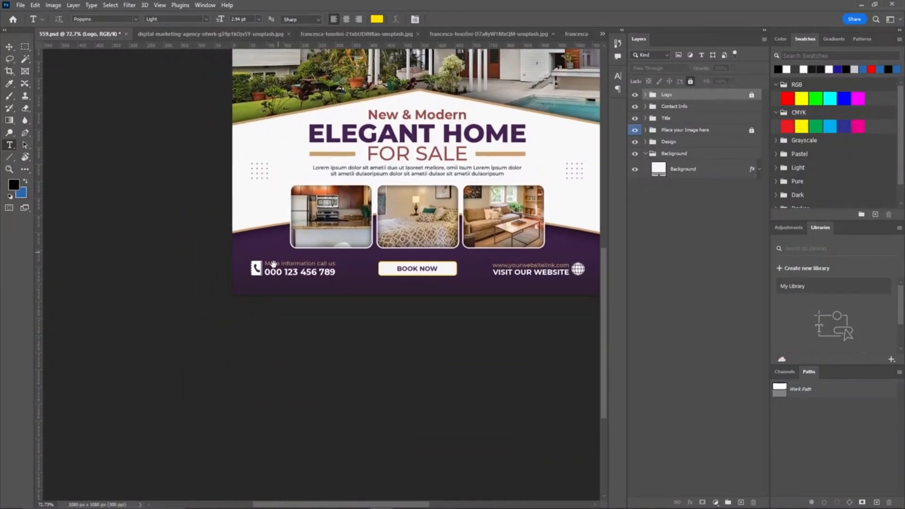
scroll(290, 261, "up", 1)
scroll(329, 256, "up", 1)
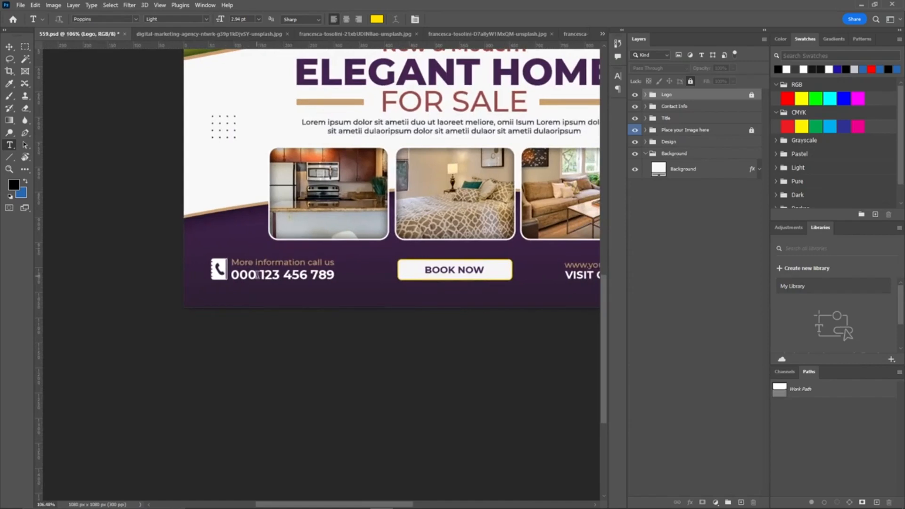
left_click_drag(261, 275, 340, 275)
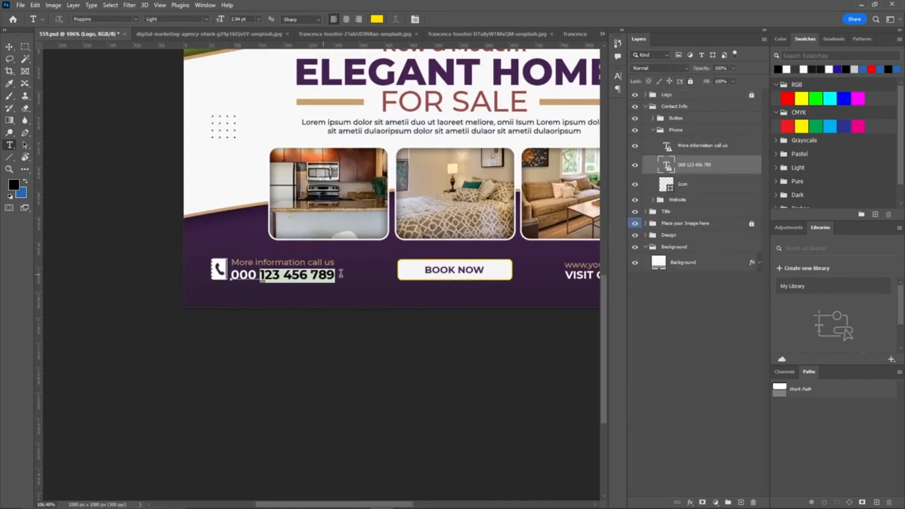
left_click(298, 275)
scroll(295, 276, "down", 2)
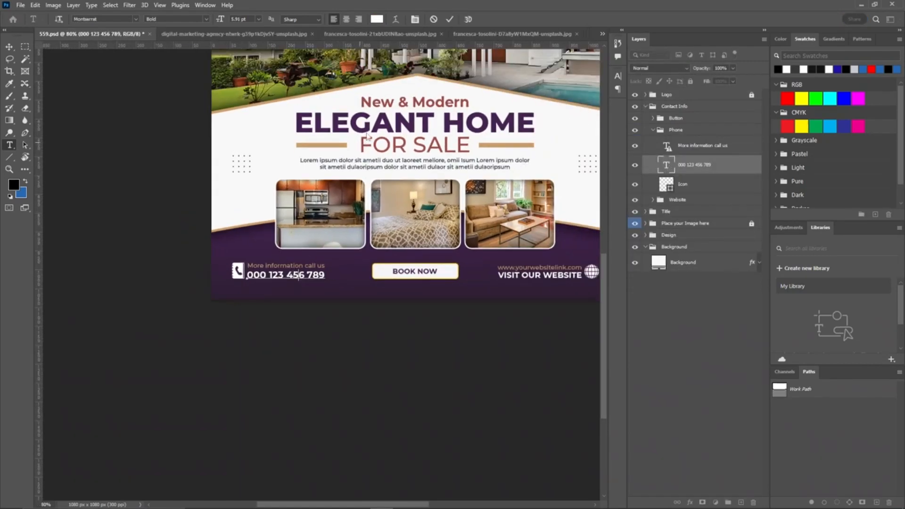
Step: Replace the lorem ipsum description text with "Information about your realestate business"
left_click(371, 124)
left_click_drag(375, 138, 302, 241)
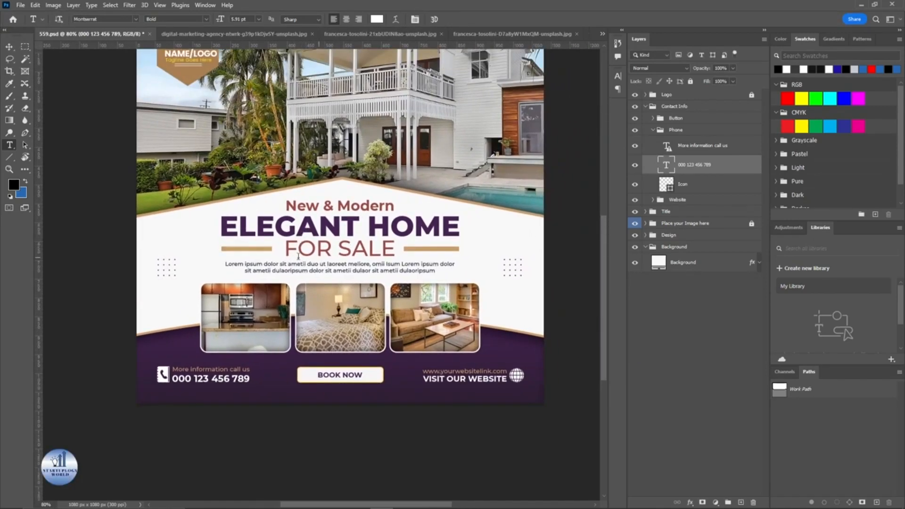
left_click(227, 263)
key("ctrl+a")
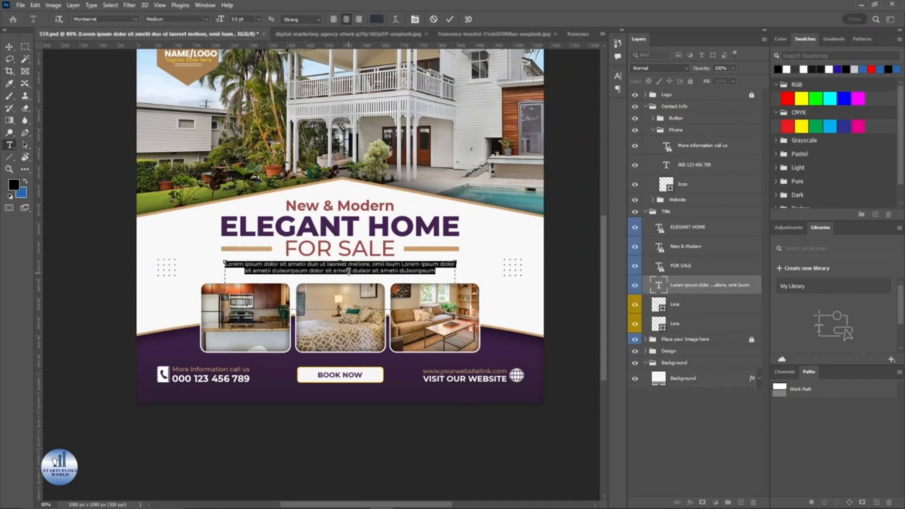
key("BackSpace")
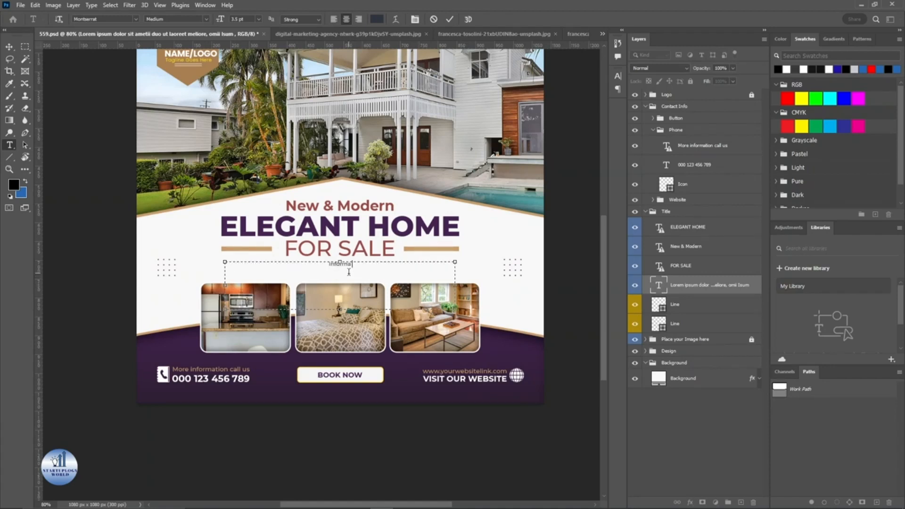
type("Information about your realestate business")
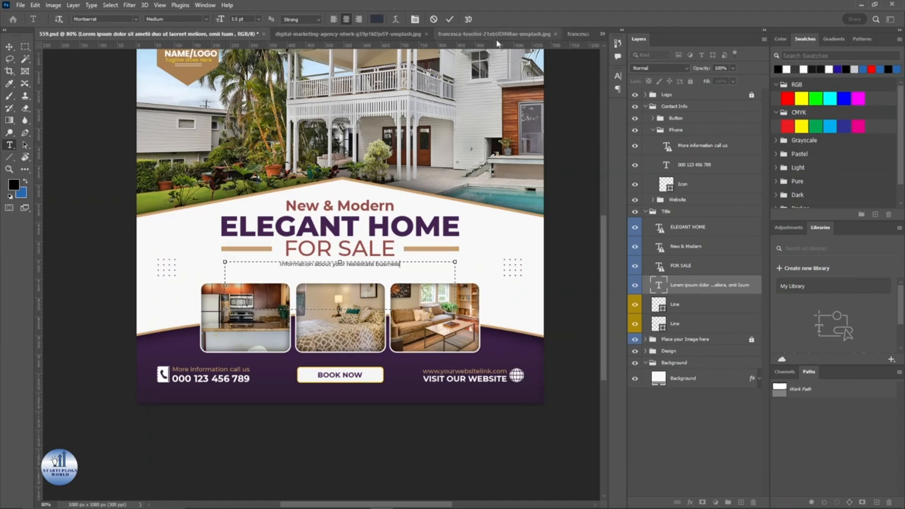
key("ctrl+Return")
Step: Turn on Extras to display the document's guides and grid
scroll(436, 380, "up", 4)
scroll(407, 309, "down", 5)
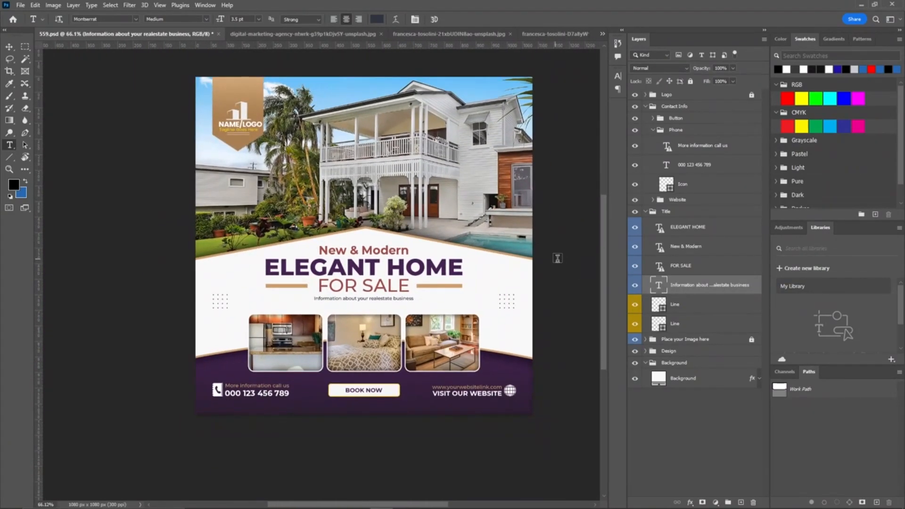
left_click(21, 5)
left_click(333, 239)
left_click(165, 6)
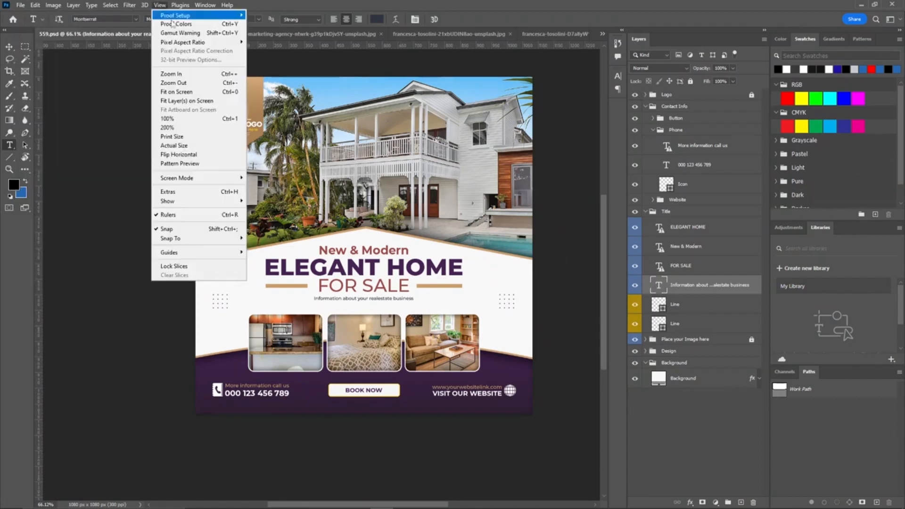
left_click(192, 193)
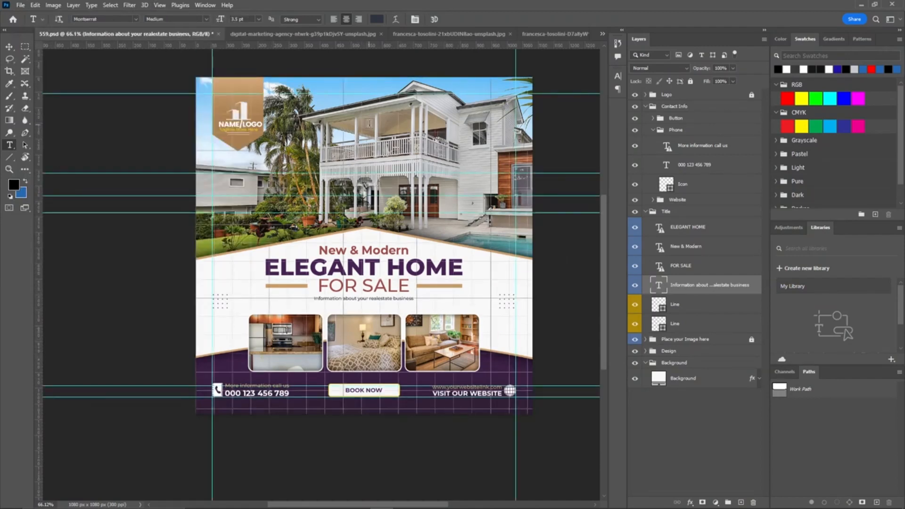
Step: Save the flyer on the computer as a Photoshop PDF named 559.pdf
left_click(21, 5)
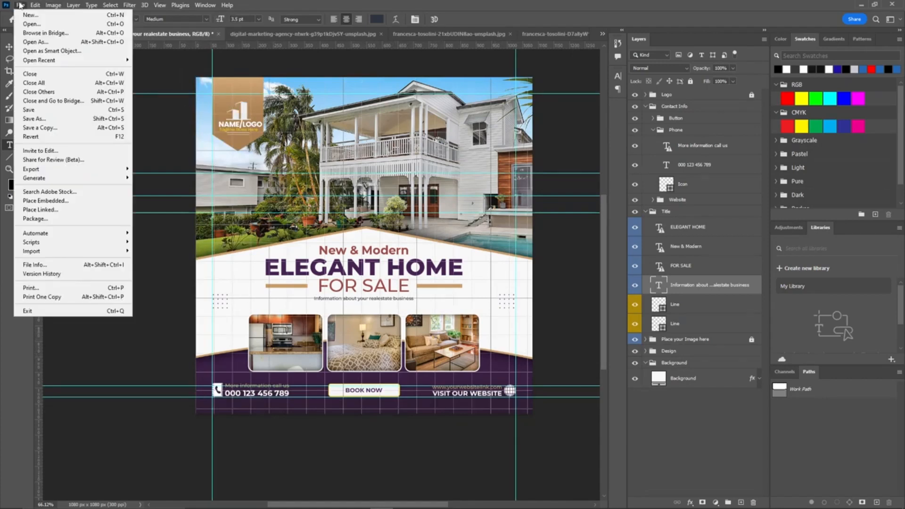
left_click(28, 118)
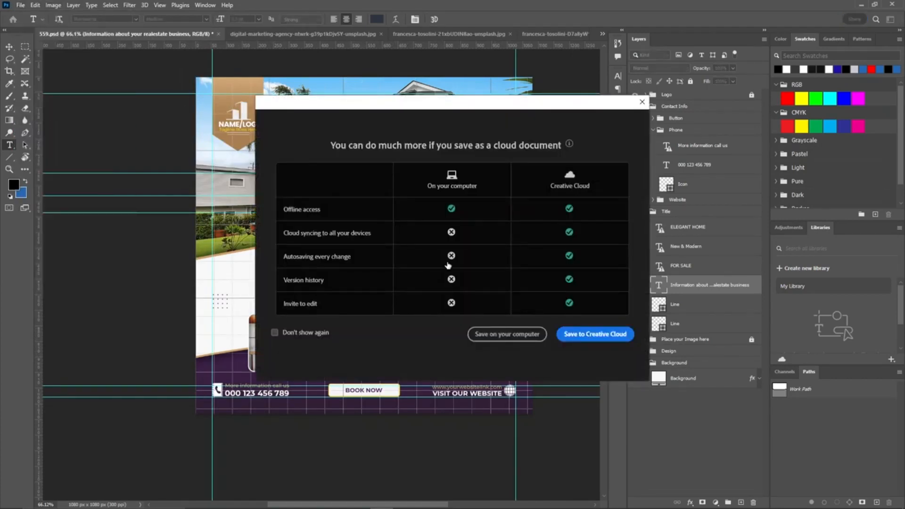
left_click(507, 334)
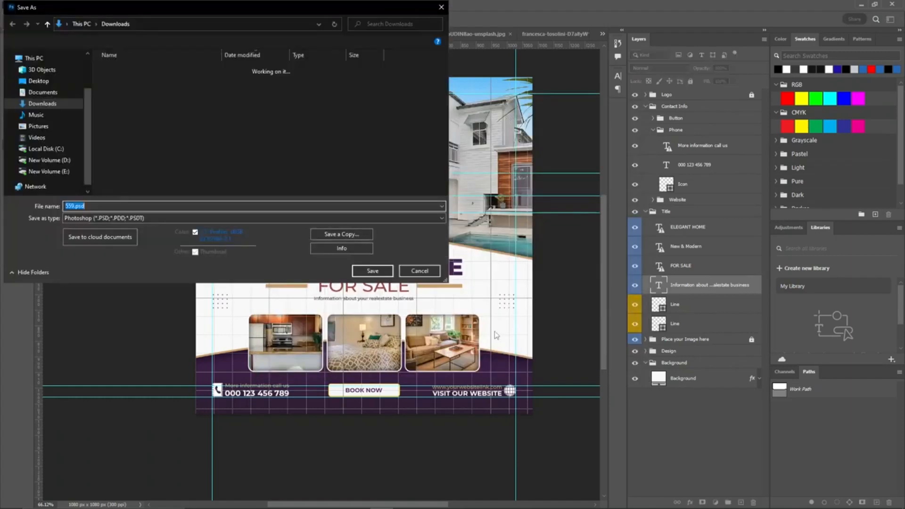
left_click(118, 218)
left_click(115, 241)
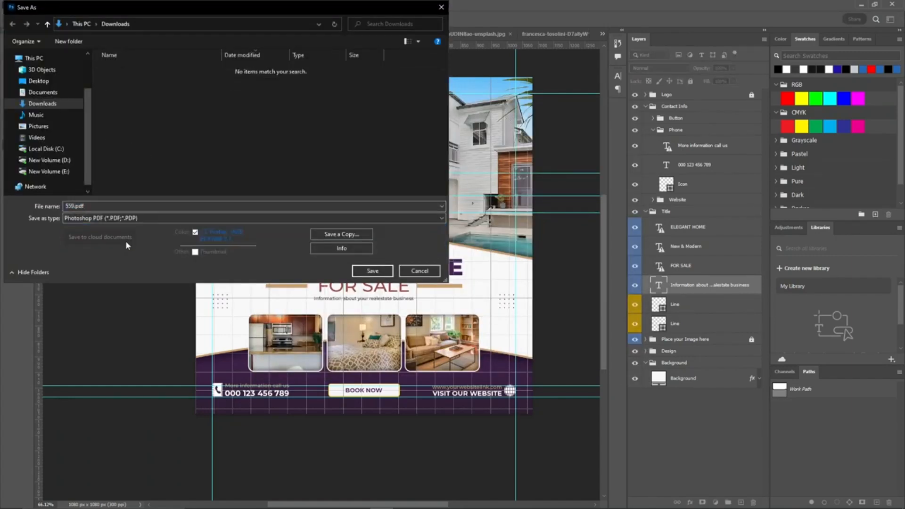
left_click(377, 273)
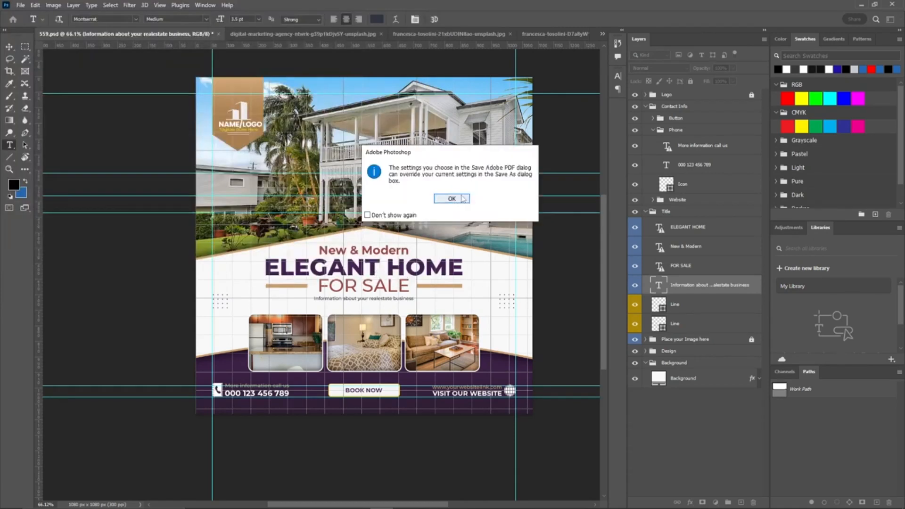
left_click(463, 199)
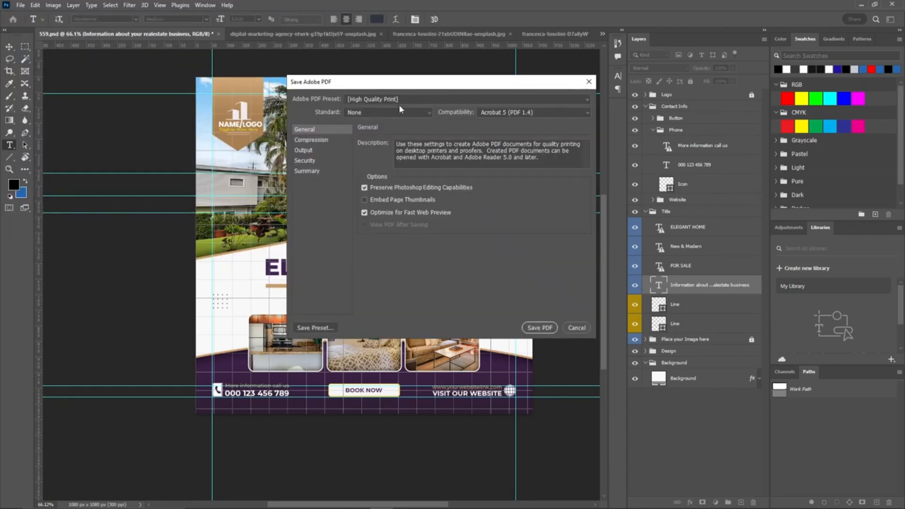
Step: Choose the High Quality Print preset and save the PDF, accepting the editing-capabilities compatibility prompt
left_click(432, 100)
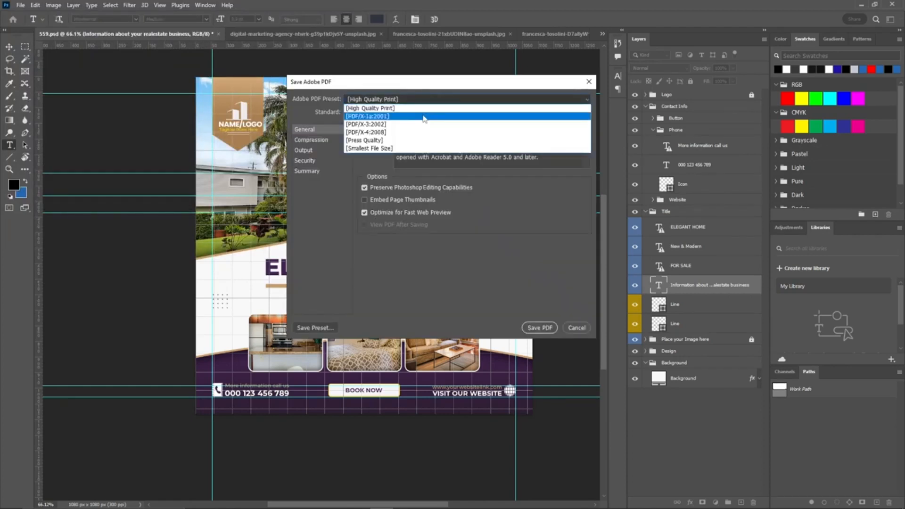
left_click(386, 107)
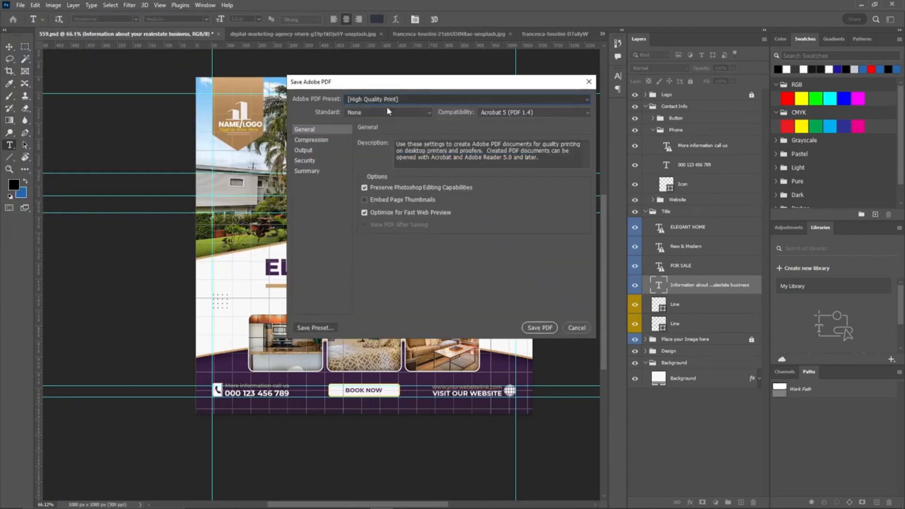
left_click(541, 329)
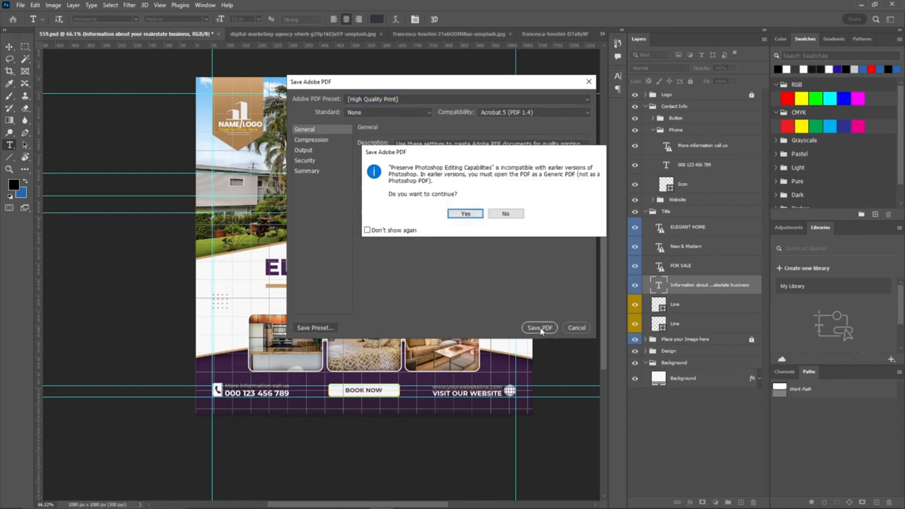
left_click(463, 216)
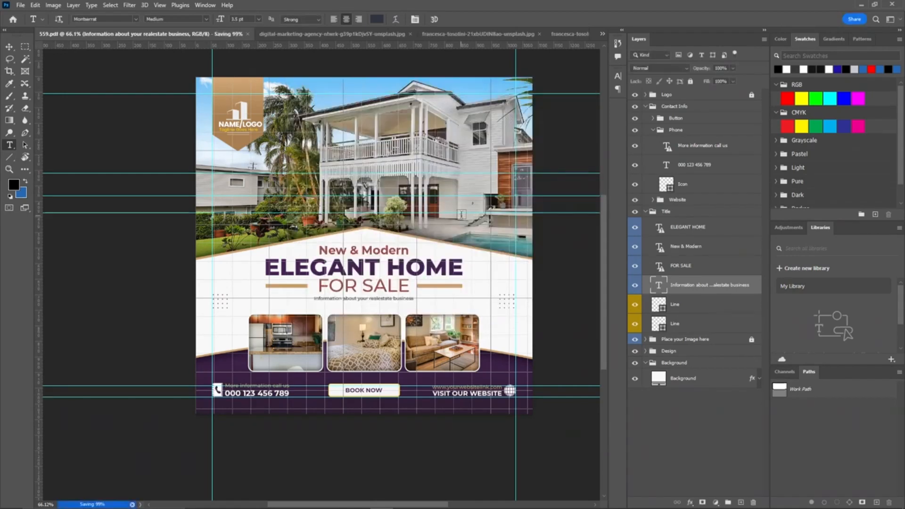
left_click(20, 5)
left_click(47, 119)
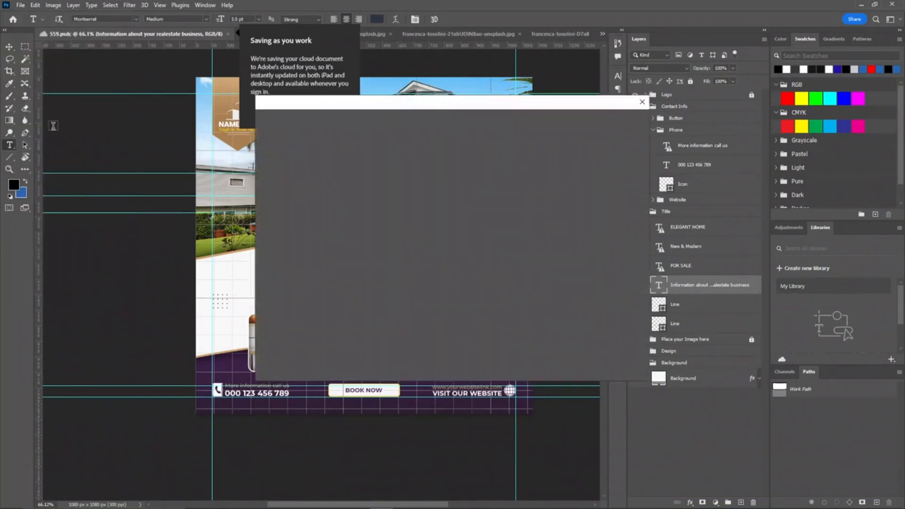
left_click(535, 335)
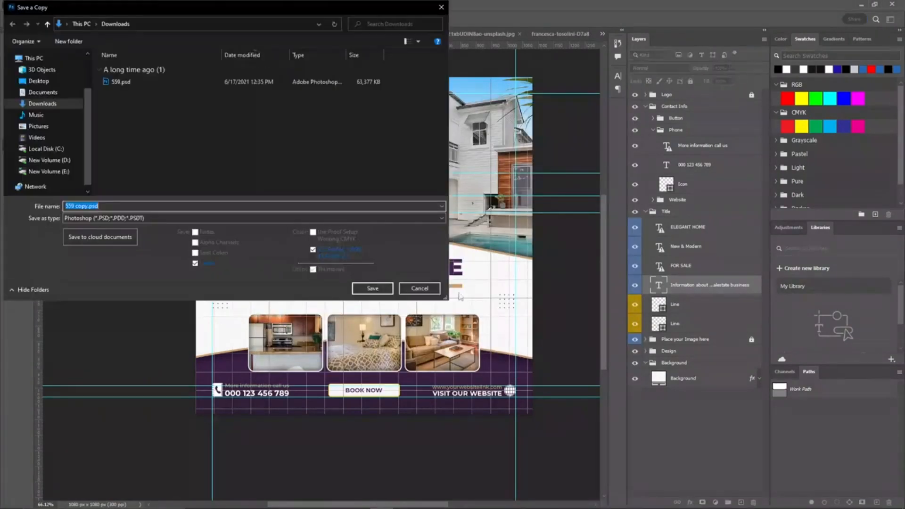
left_click(243, 219)
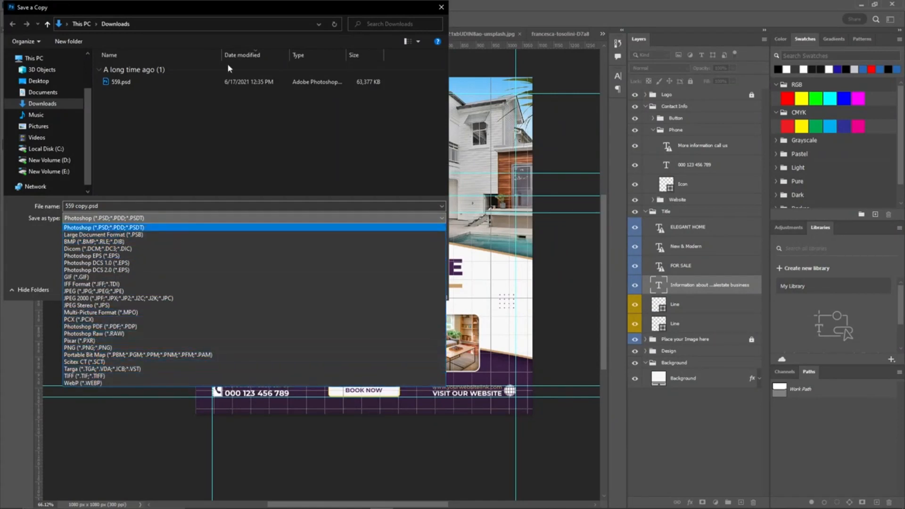
left_click(447, 7)
left_click(441, 7)
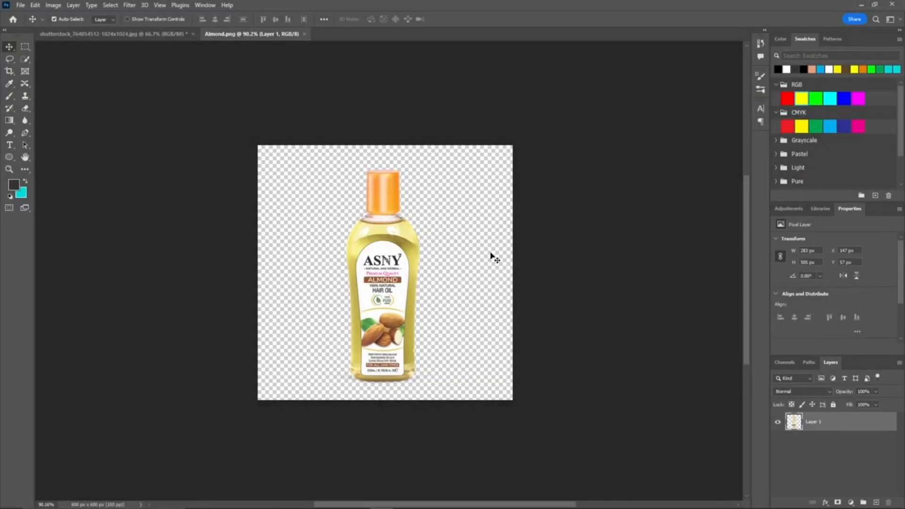
Step: Review the open model photo and almond hair oil bottle documents
left_click(490, 253)
mouse_move(377, 293)
left_mouse_down()
mouse_move(413, 274)
mouse_move(372, 289)
left_mouse_up()
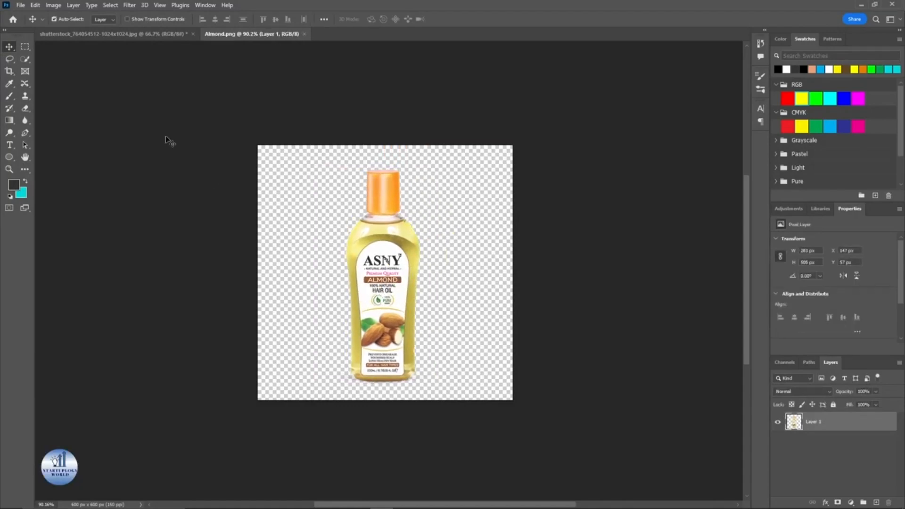
key("ctrl+Tab")
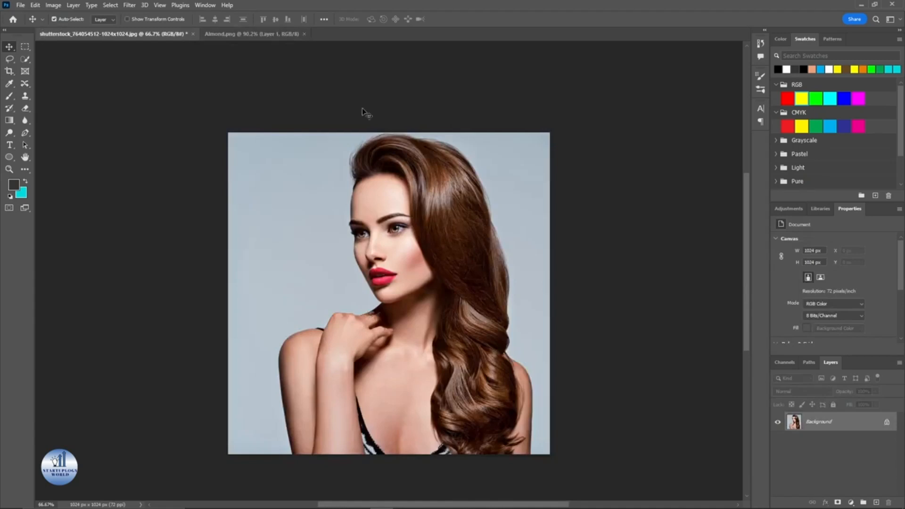
left_click(249, 34)
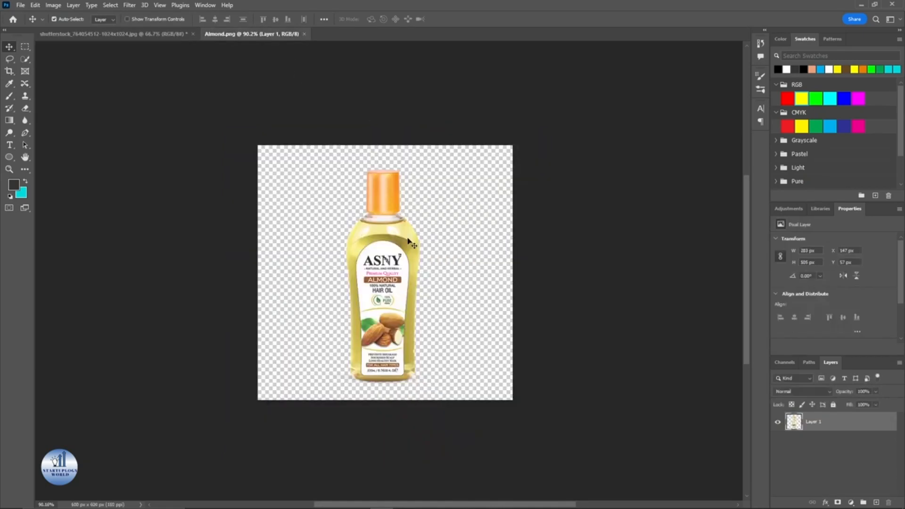
key("ctrl+Tab")
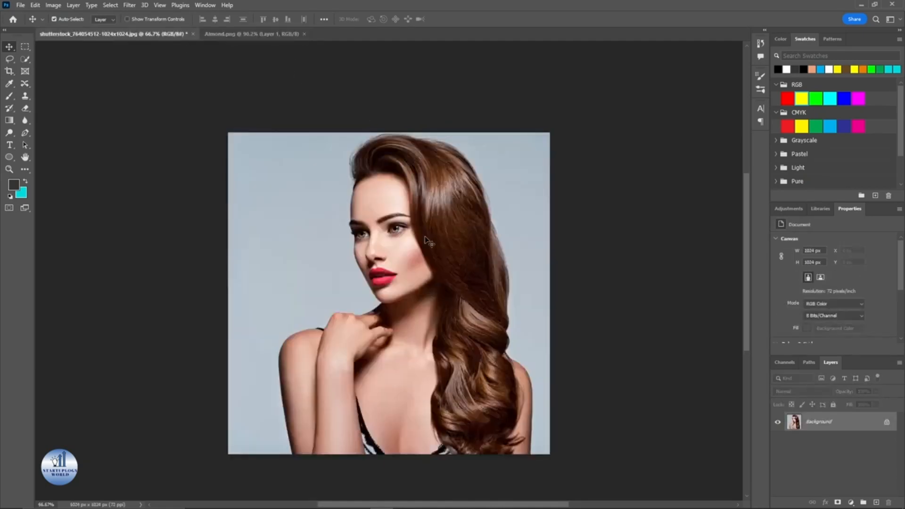
left_click(270, 37)
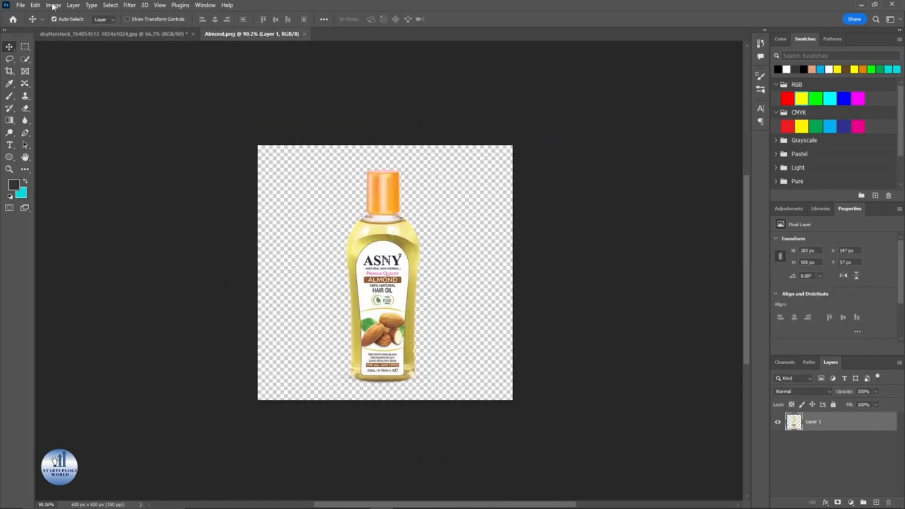
Step: Create a new document 1920 × 1080 pixels
left_click(21, 6)
left_click(28, 15)
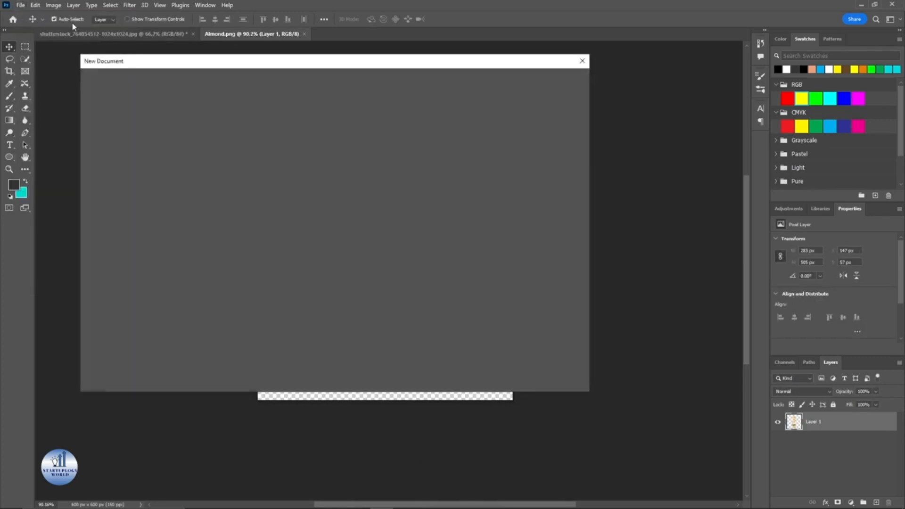
left_click(537, 148)
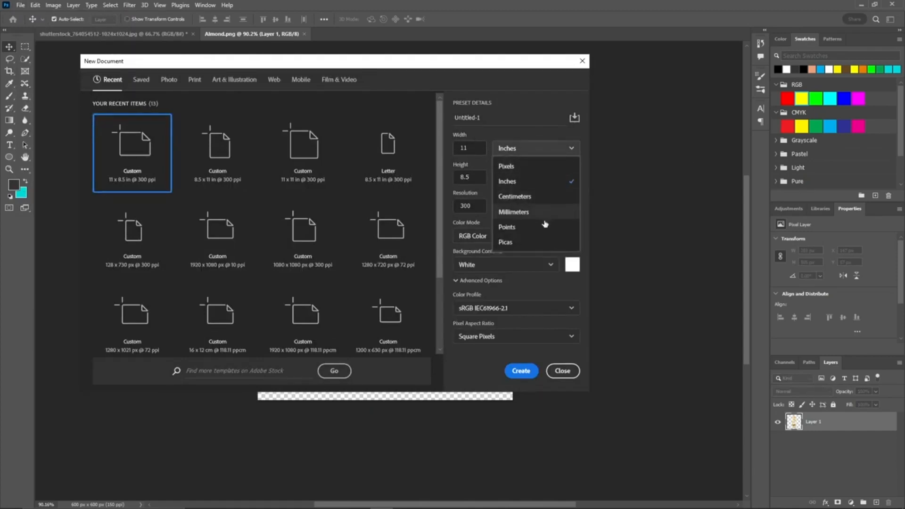
left_click(571, 166)
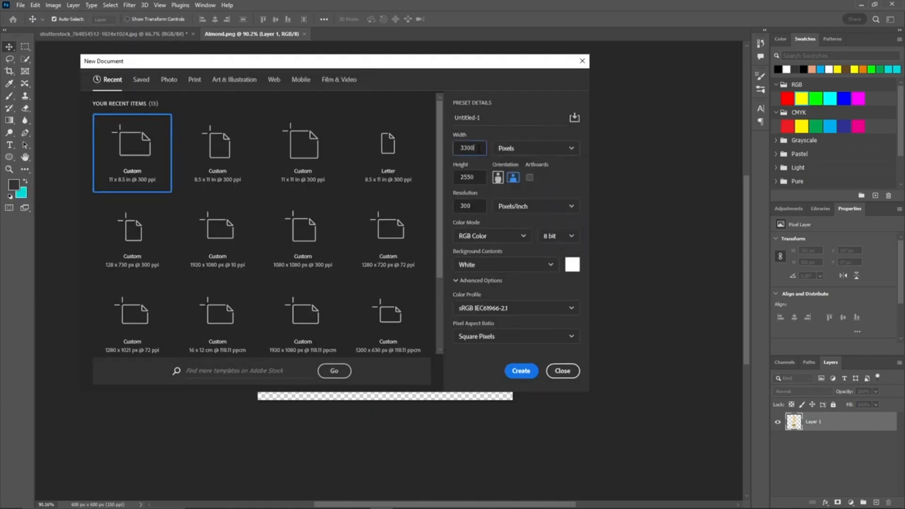
double_click(479, 148)
type("1920")
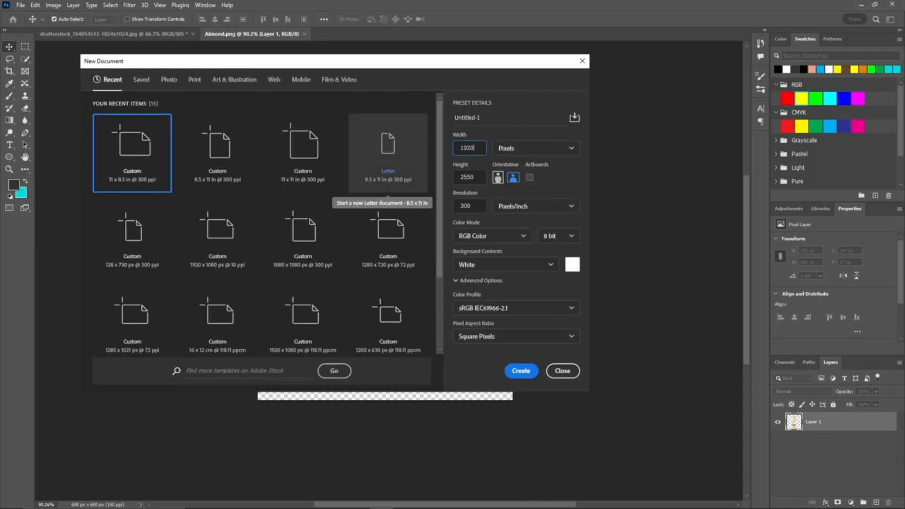
key("Tab")
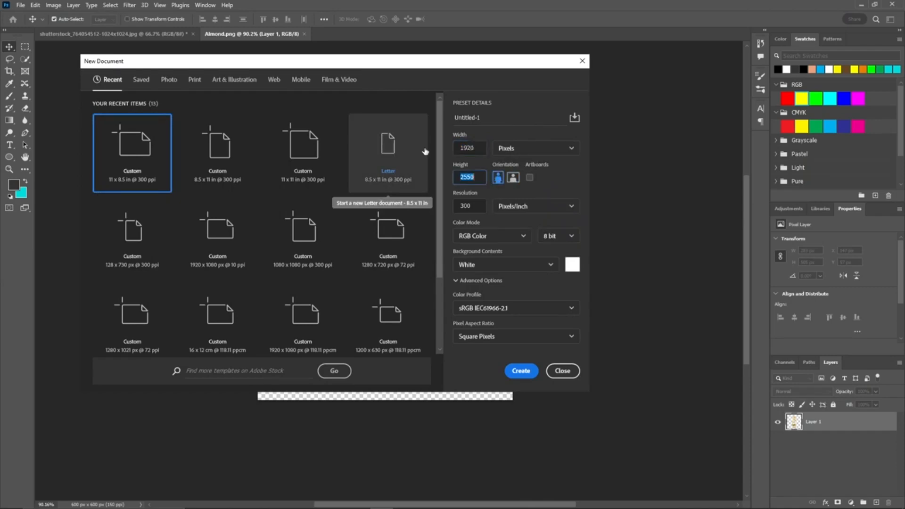
type("1080")
left_click(531, 370)
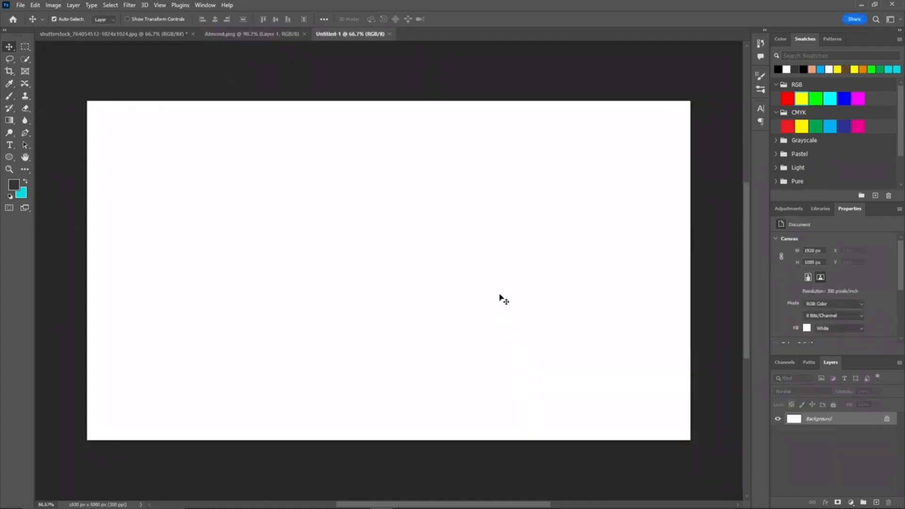
Step: Cut out the model on a duplicate of the photo's background layer using Select Subject and an applied layer mask
left_click(169, 36)
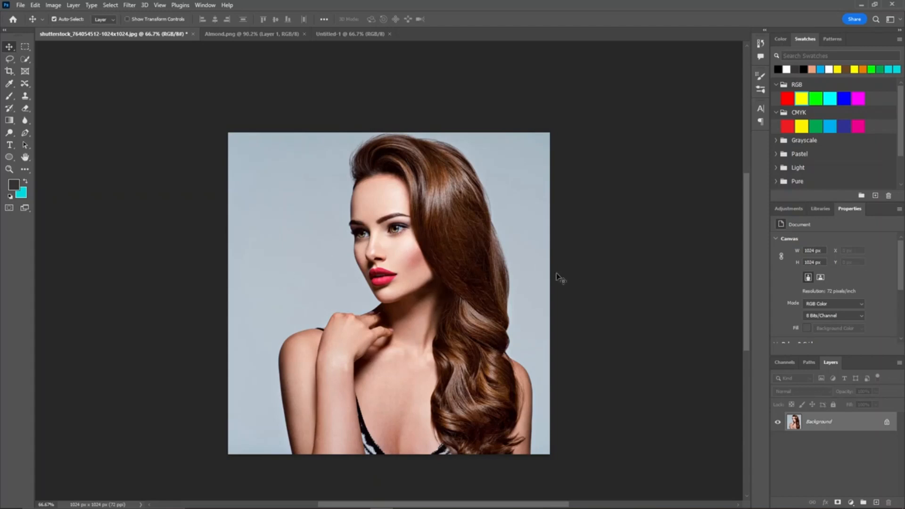
left_click_drag(833, 422, 876, 502)
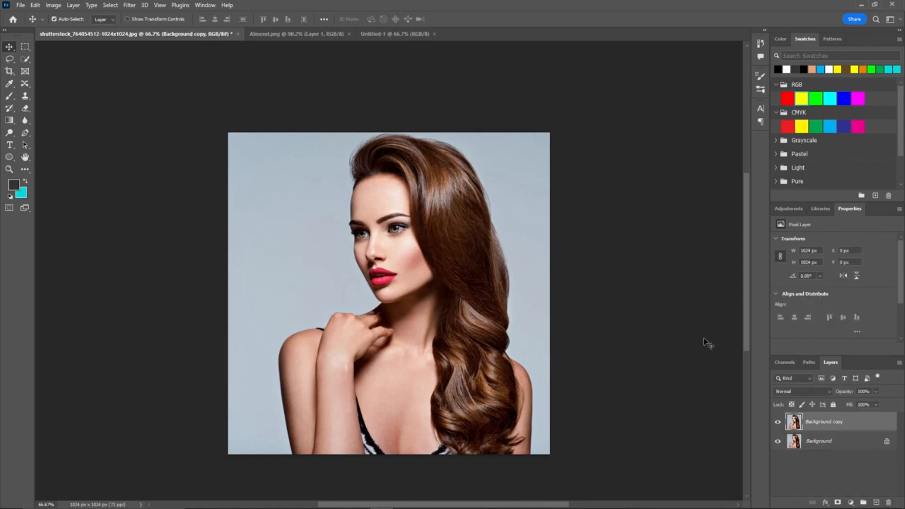
left_click(110, 5)
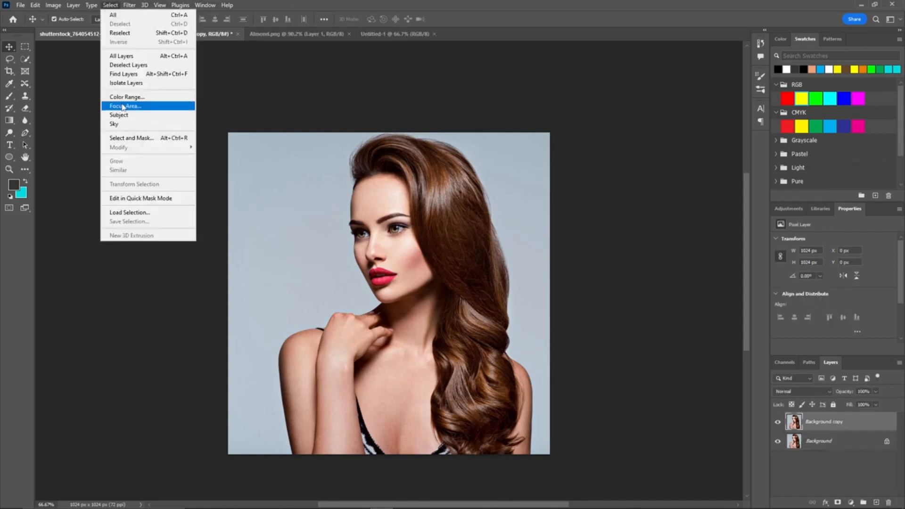
left_click(120, 114)
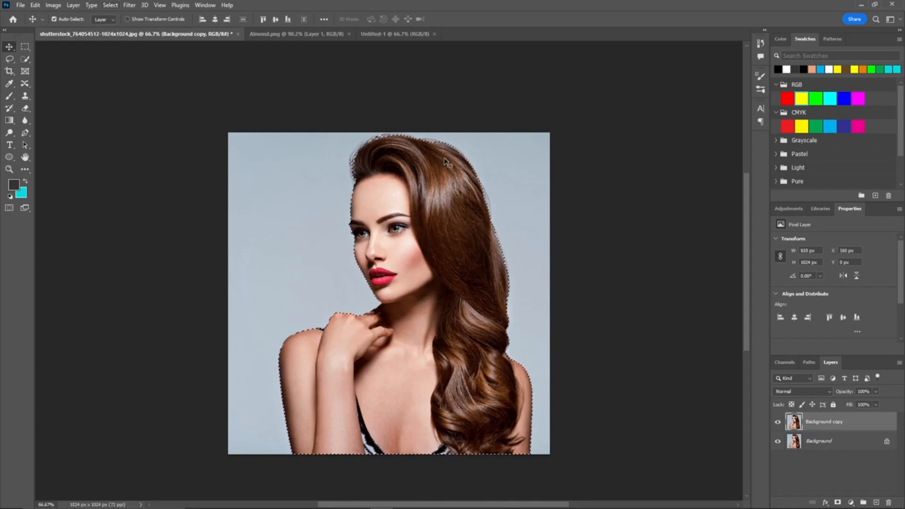
left_click(837, 503)
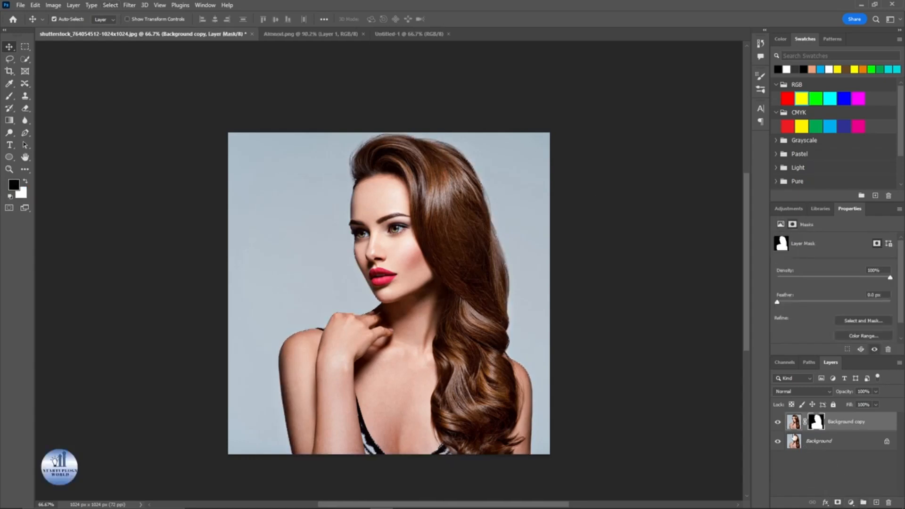
right_click(803, 425)
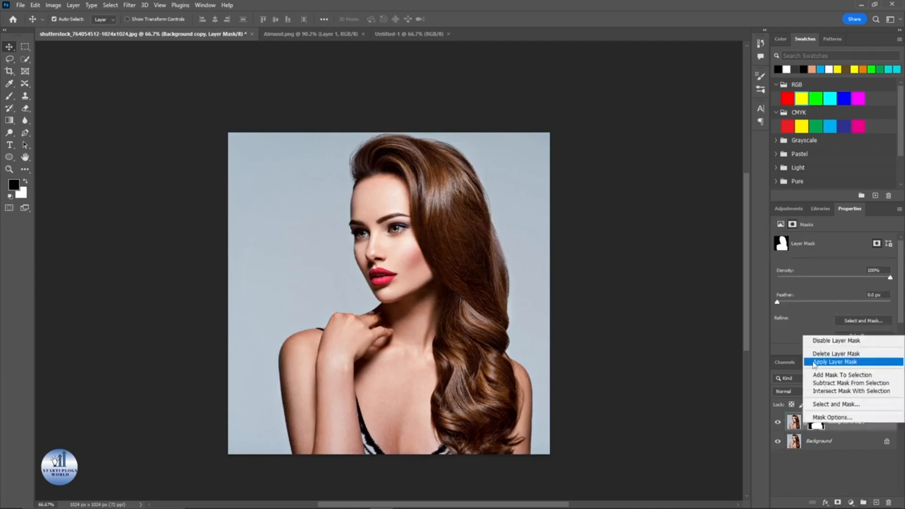
left_click(822, 364)
Step: Move the cut-out model into the new document and place her on the right side
left_click_drag(408, 251, 500, 294)
left_click_drag(606, 245, 512, 218)
left_click_drag(450, 264, 486, 254)
scroll(326, 222, "down", 2)
left_click_drag(248, 212, 349, 251)
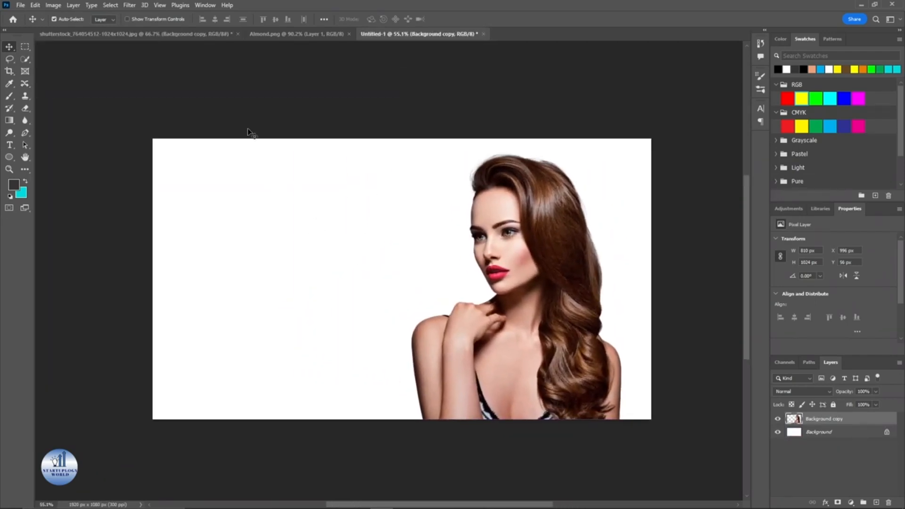
Step: Bring the almond oil bottle into the new document, enlarge it and place it on the left
left_click(284, 36)
left_click_drag(379, 246, 268, 297)
key("ctrl+t")
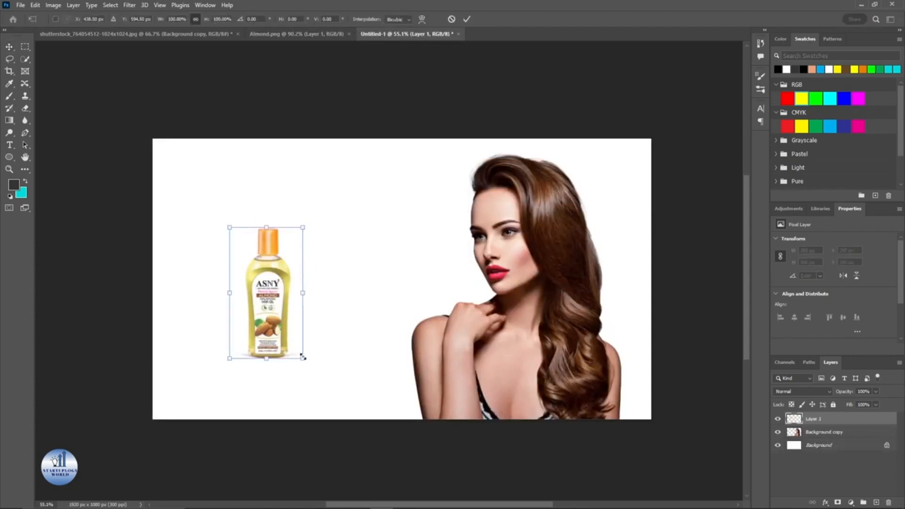
left_click_drag(302, 357, 321, 385)
left_click_drag(289, 321, 281, 311)
left_click(461, 19)
left_click_drag(338, 235, 340, 204)
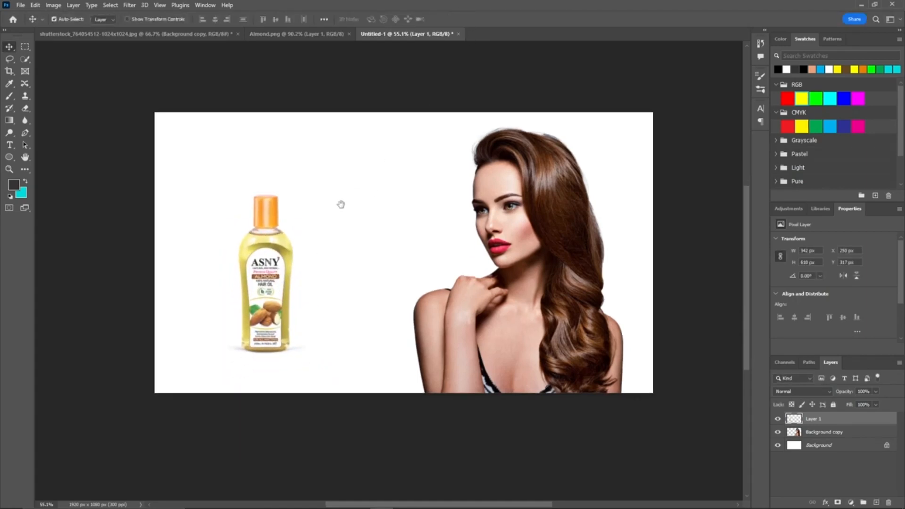
left_click_drag(268, 265, 268, 262)
left_click(395, 206)
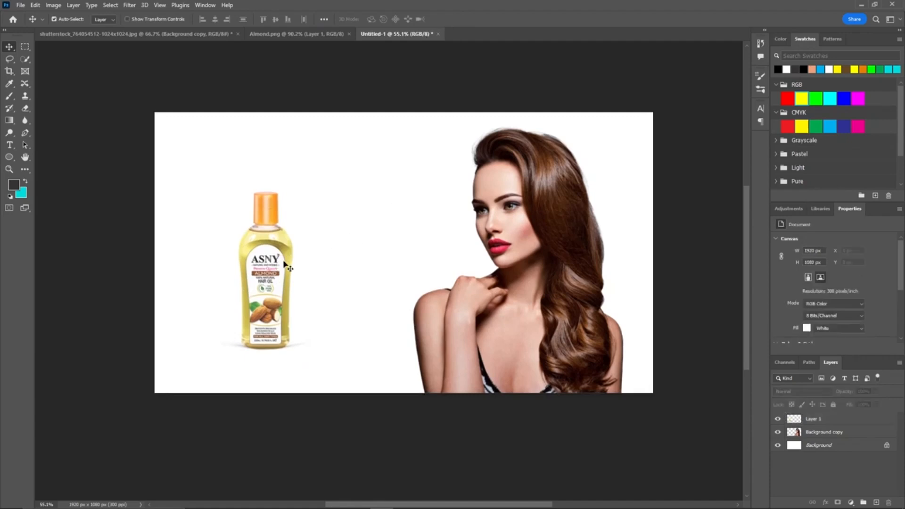
Step: Nudge the oil bottle slightly lower on the canvas
scroll(264, 264, "up", 2)
scroll(252, 254, "down", 3)
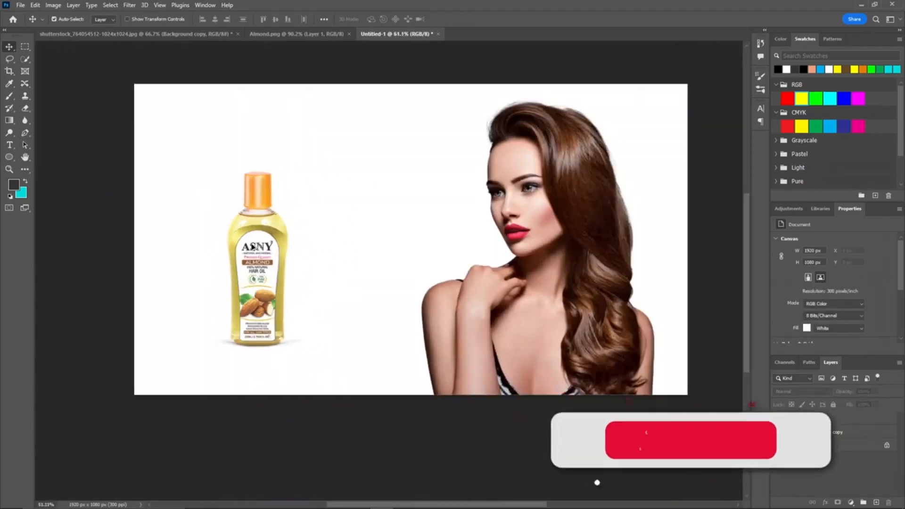
left_click_drag(329, 177, 322, 202)
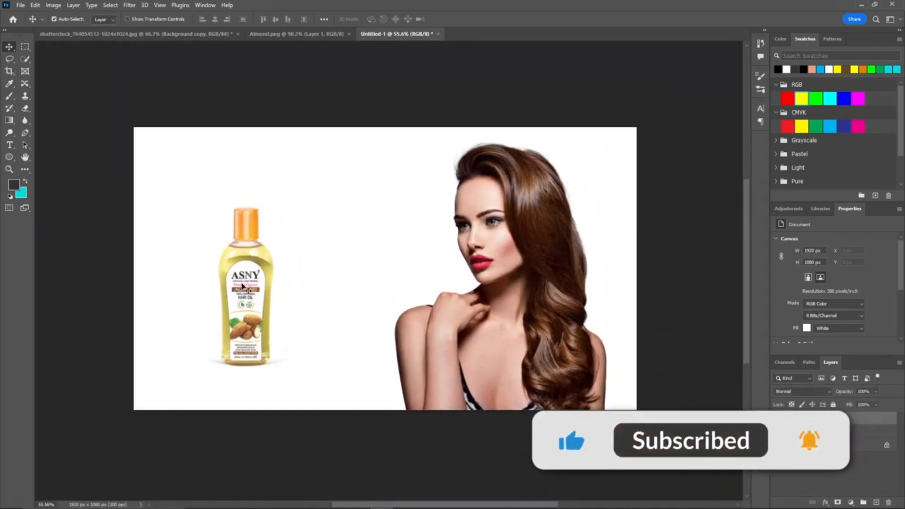
left_click_drag(245, 247, 245, 260)
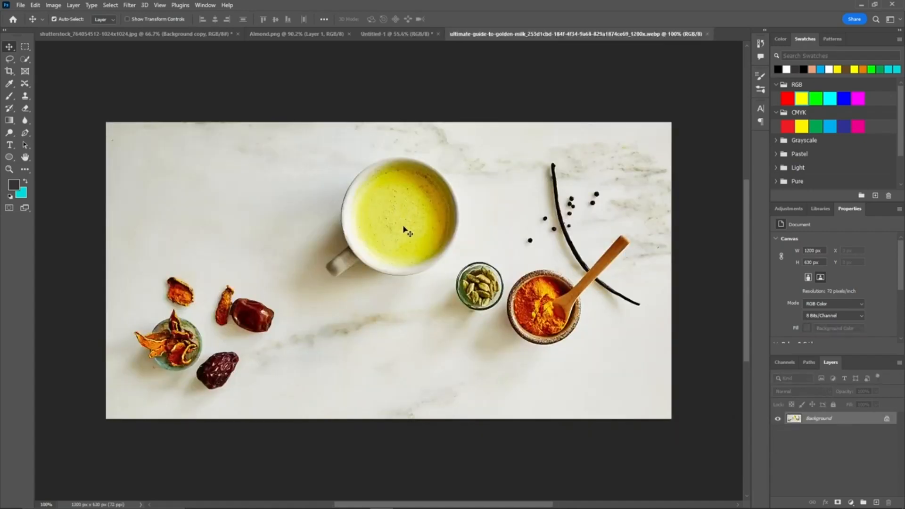
Step: Open the golden milk photo, copy it into the new document and scale it to fill the canvas
left_click_drag(396, 219, 574, 75)
left_click(575, 35)
left_click_drag(824, 422, 875, 503)
left_click_drag(473, 216, 439, 269)
key("ctrl+t")
left_click_drag(514, 282, 369, 226)
left_click_drag(449, 291, 672, 418)
Step: Try flipping the golden milk photo horizontally and vertically
right_click(475, 317)
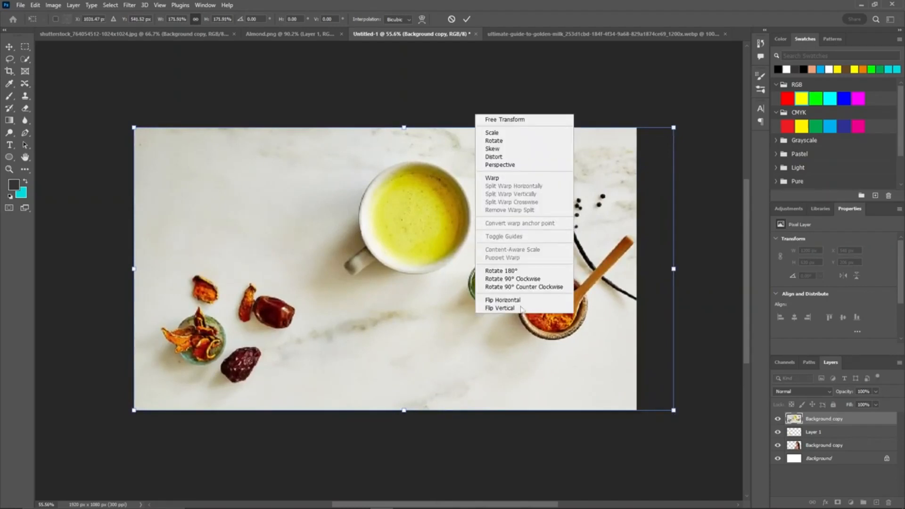
left_click(524, 296)
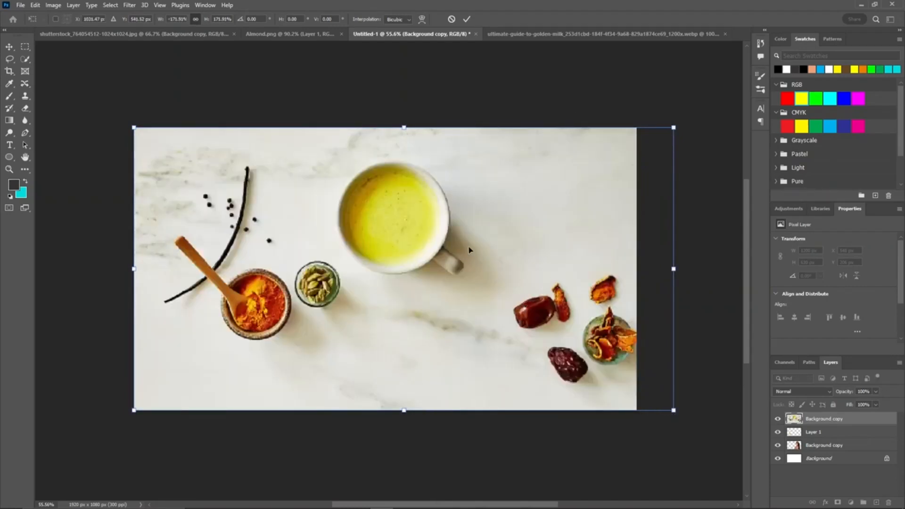
right_click(481, 254)
left_click(518, 443)
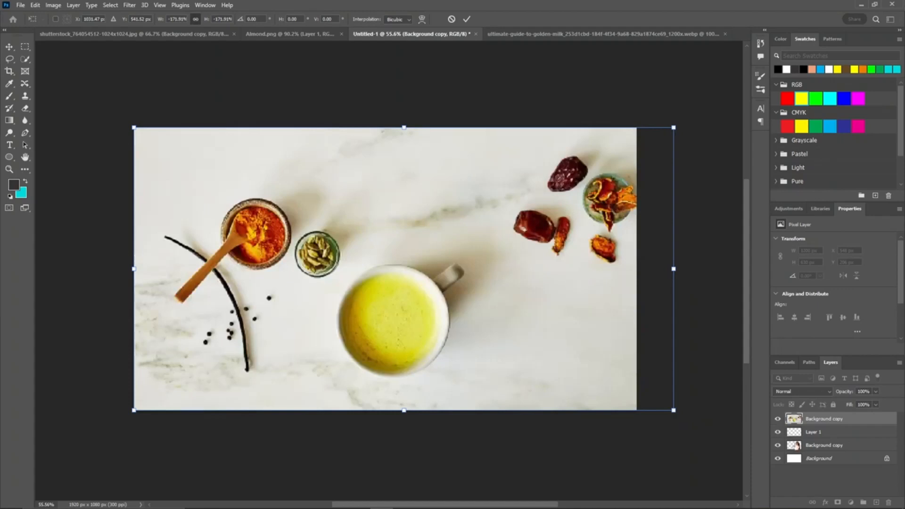
key("ctrl+z")
key("ctrl+z")
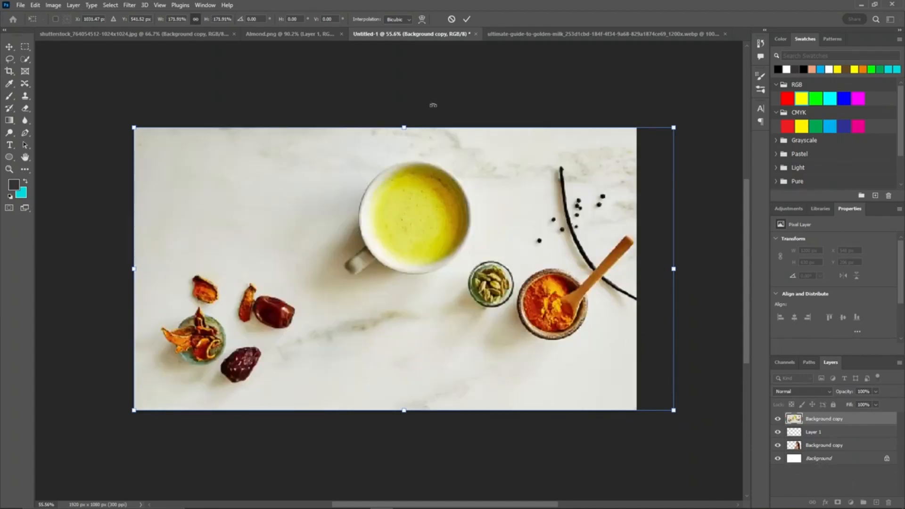
Step: Apply the transform and move the golden milk layer beneath the model and bottle layers
left_click(467, 21)
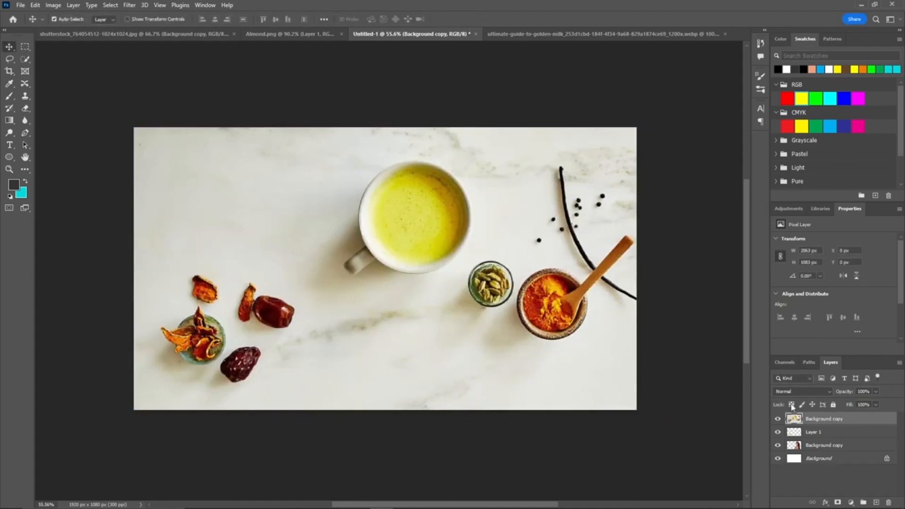
left_click_drag(833, 419, 829, 452)
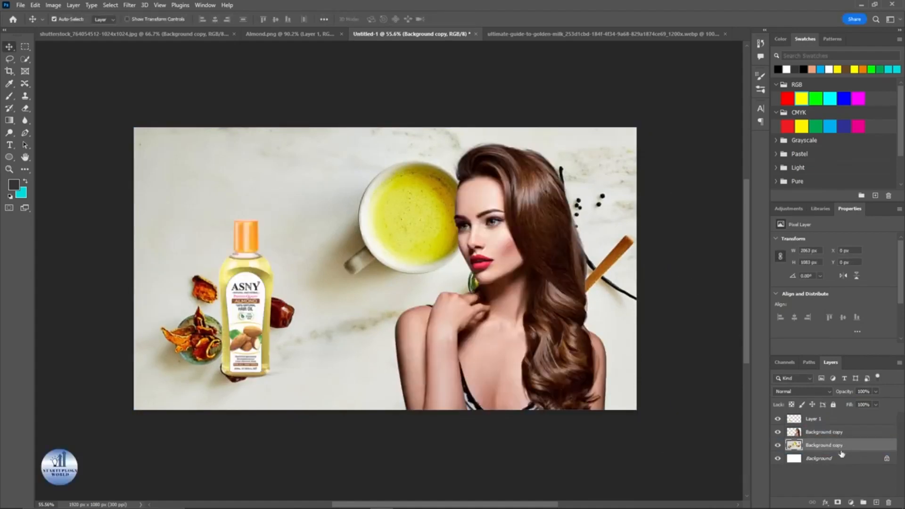
Step: Lower the golden milk background layer's opacity to 41%
left_click_drag(845, 392, 835, 393)
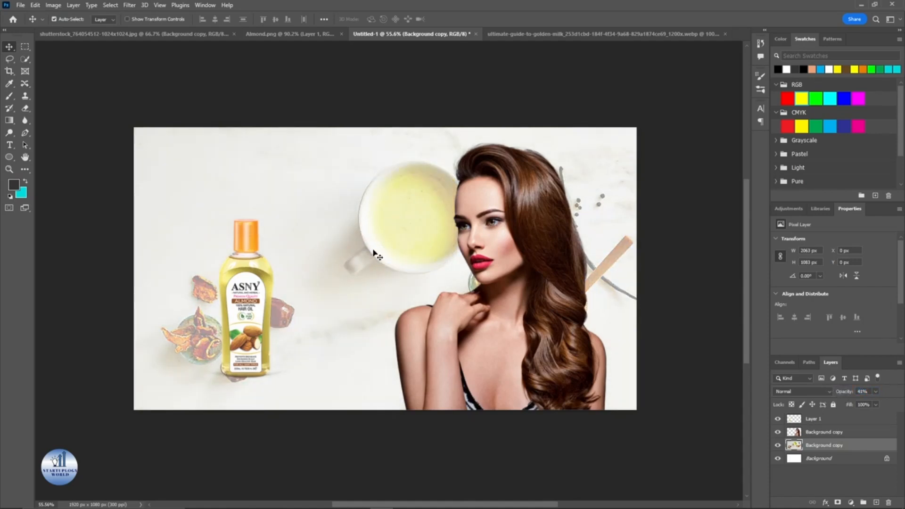
right_click(302, 247)
left_click(348, 332)
Step: Flip the golden milk photo horizontally and vertically, shift it leftward to fill the canvas, and apply the transform
key("ctrl+t")
right_click(308, 297)
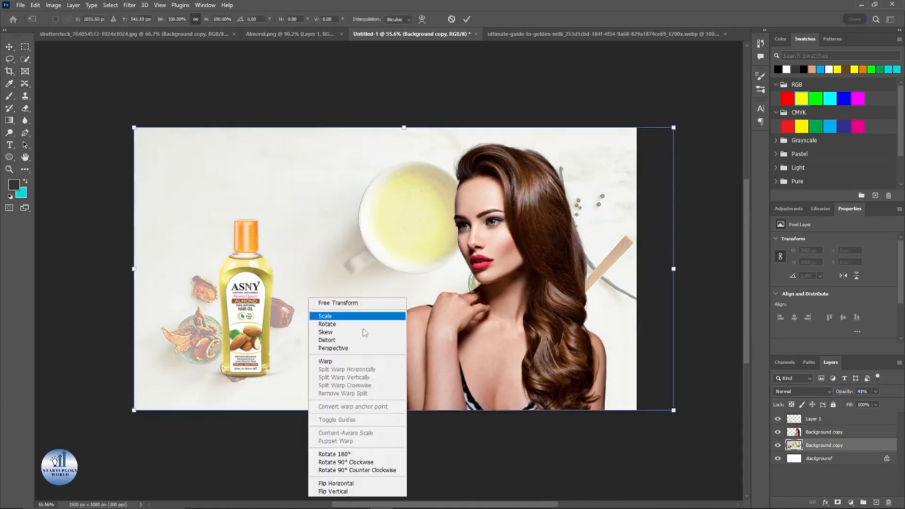
left_click(333, 491)
key("ctrl+z")
right_click(353, 368)
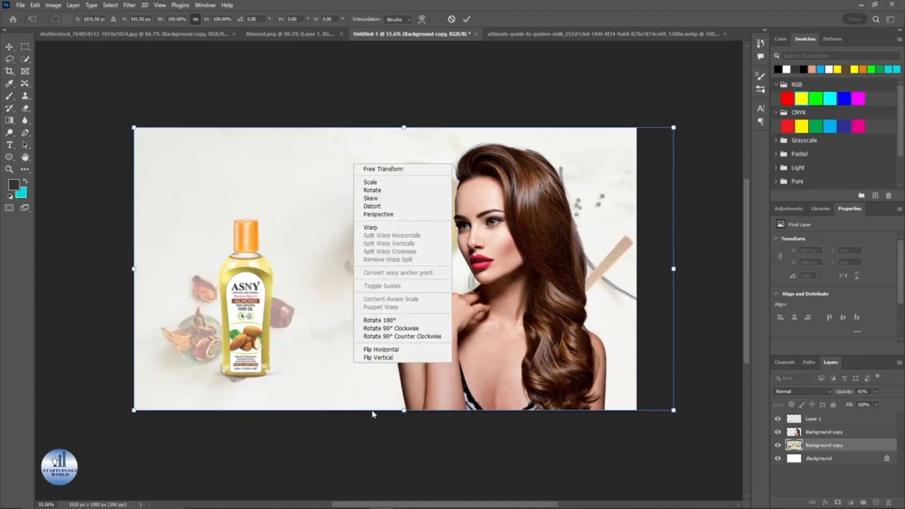
left_click(384, 348)
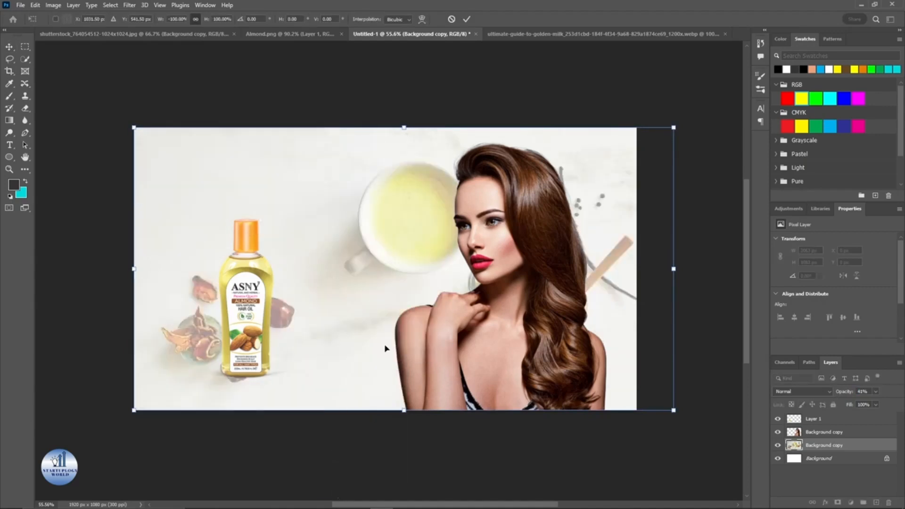
right_click(364, 264)
left_click(384, 453)
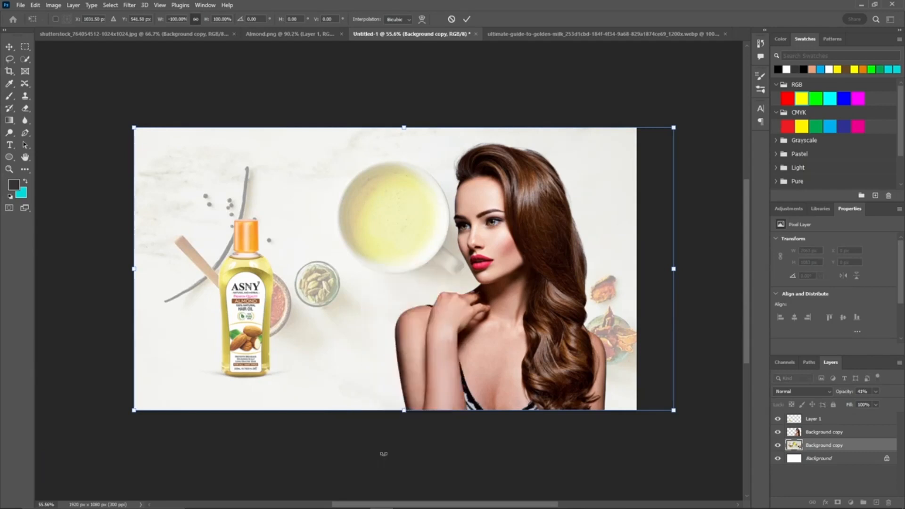
left_click_drag(365, 306, 327, 305)
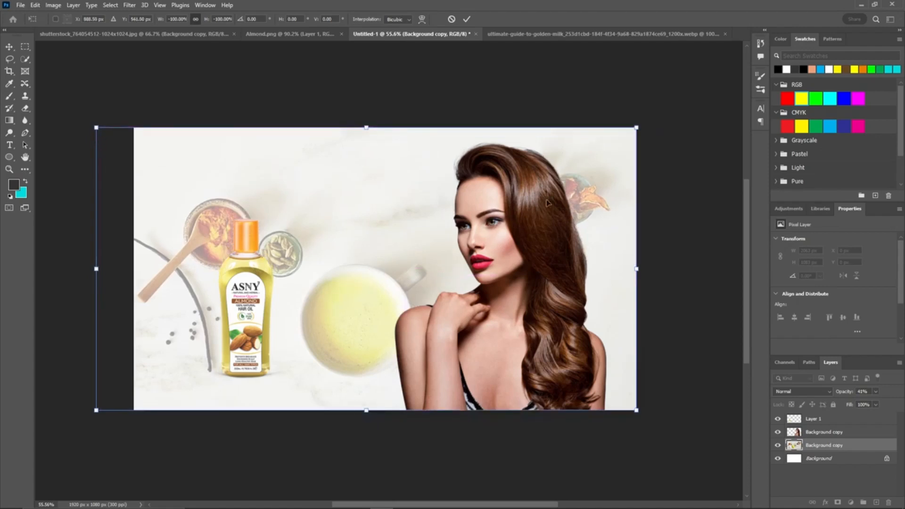
left_click(466, 19)
Step: Add a Drop Shadow at 50% opacity to the oil bottle layer and move the bottle slightly right and down
left_click(246, 310)
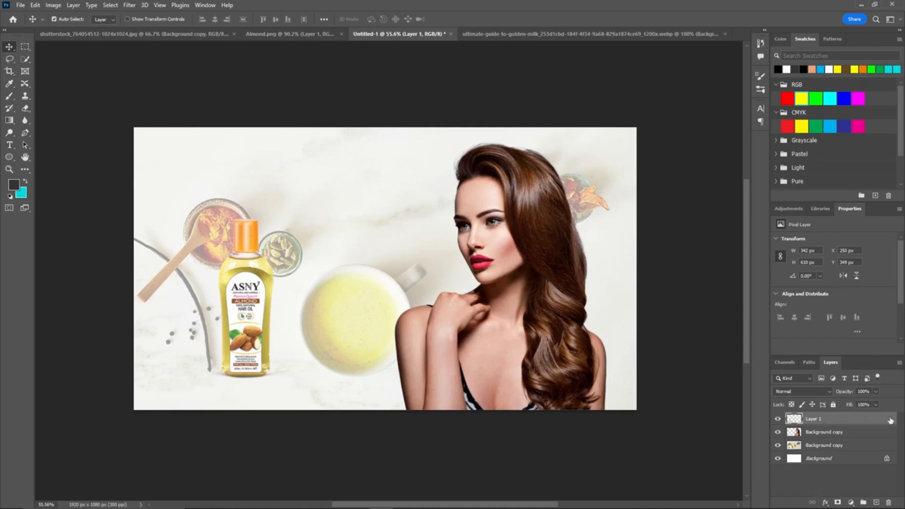
double_click(863, 419)
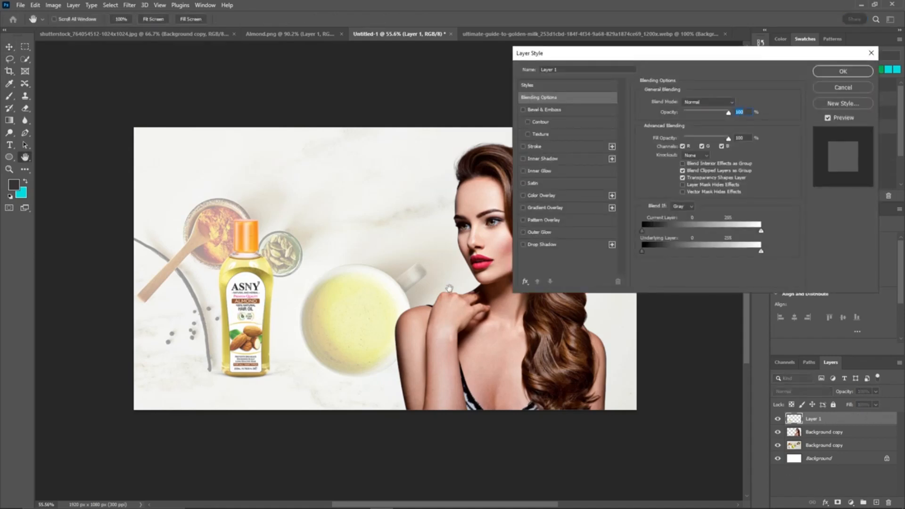
left_click(523, 245)
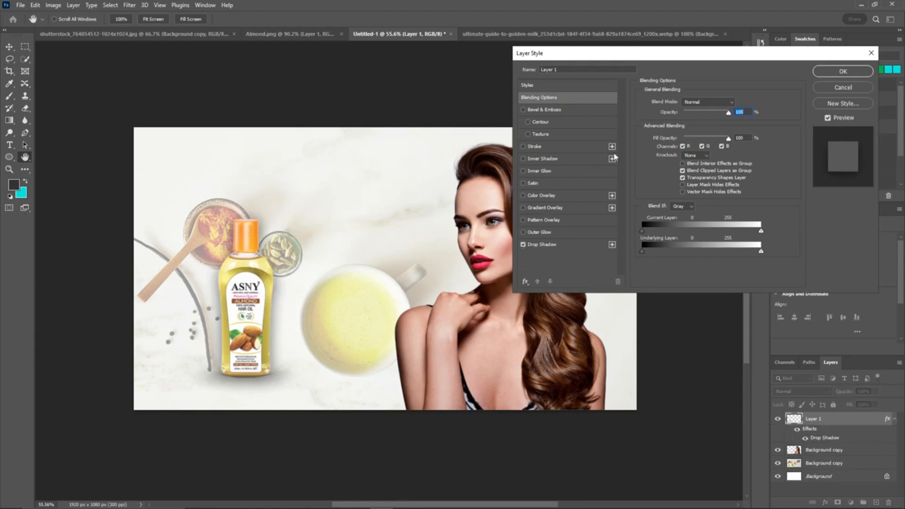
left_click(566, 244)
left_click_drag(701, 117, 698, 117)
mouse_move(678, 160)
left_mouse_down()
mouse_move(678, 149)
mouse_move(685, 167)
left_mouse_up()
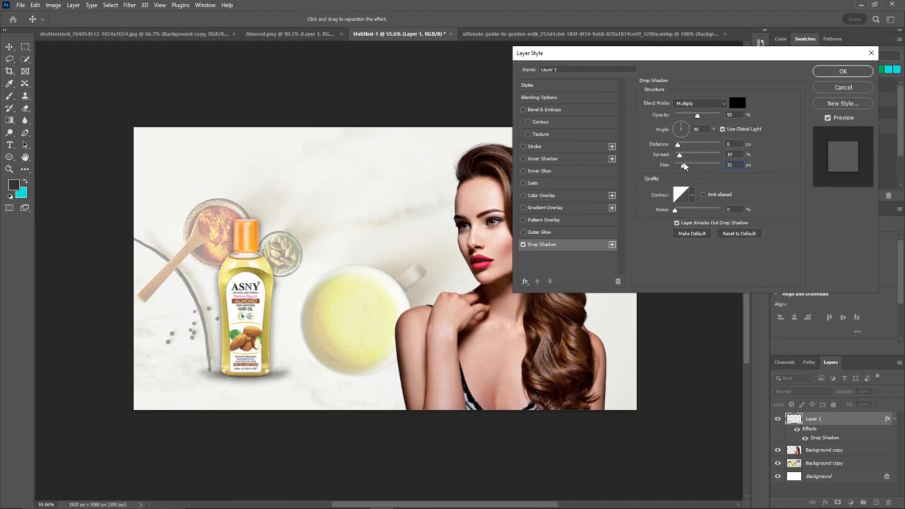
left_click(837, 77)
left_click_drag(254, 293, 279, 313)
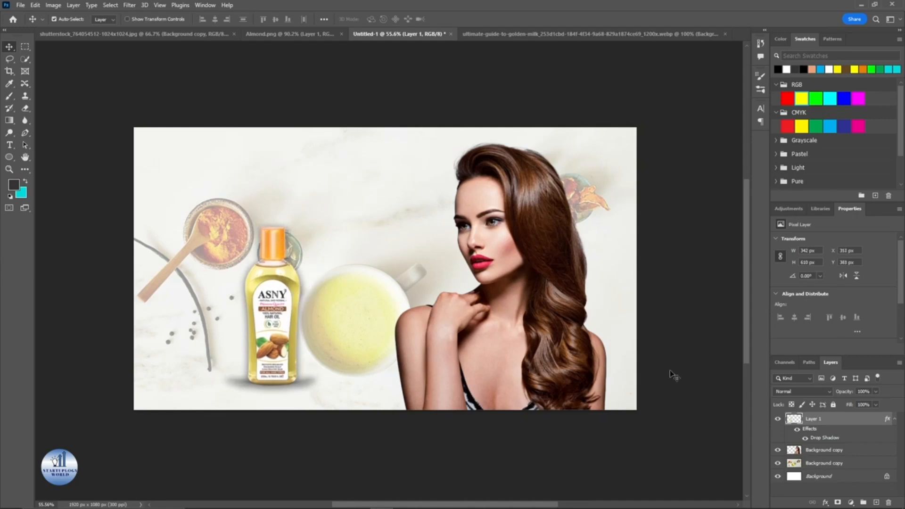
Step: Add the heading text "100% NATURAL" near the top-left corner of the canvas
left_click(875, 502)
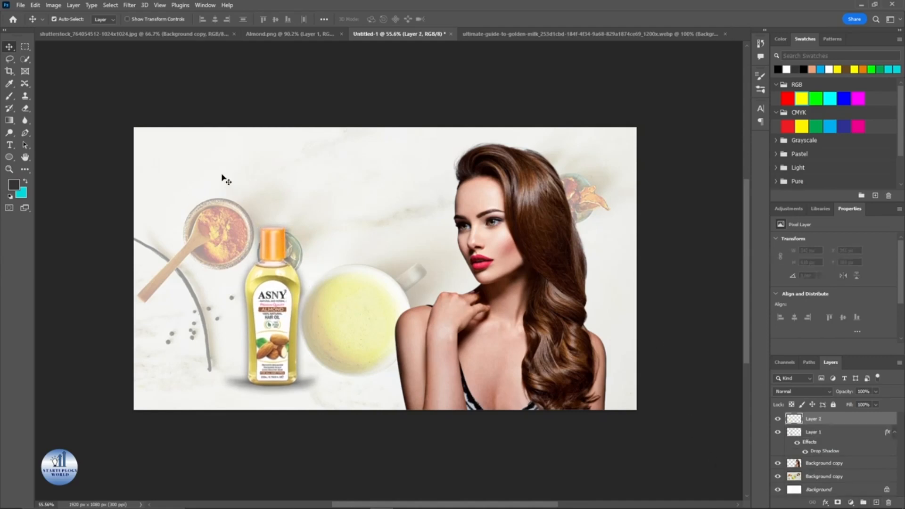
key("t")
left_click(179, 158)
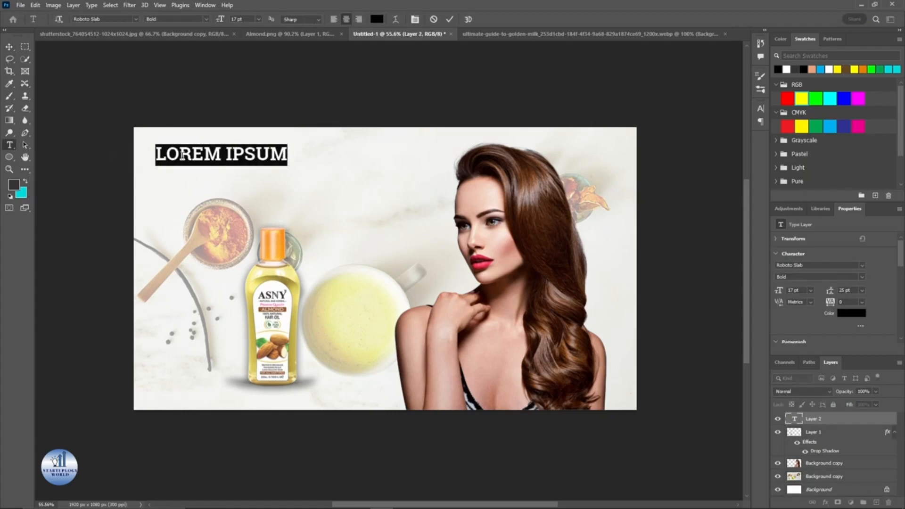
type("100% NAT ")
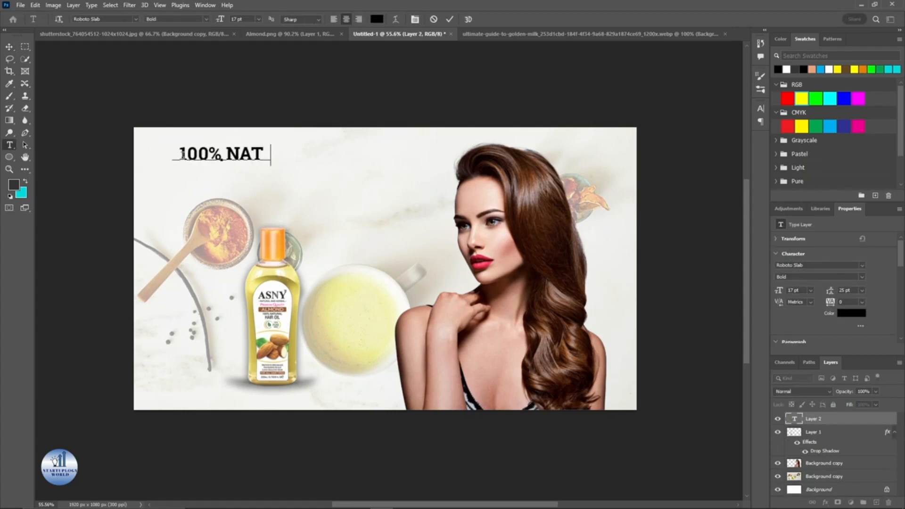
type("URAL")
left_click(451, 19)
Step: Add a second text line "ALMOND HAIR OIL" beneath the heading and reduce its font size
left_click(172, 183)
type("ALMOND HAIR OIL")
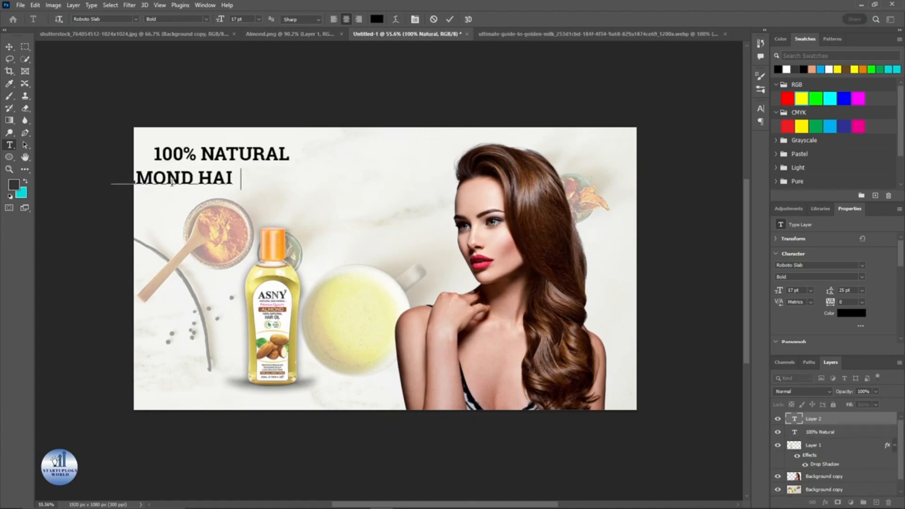
double_click(244, 175)
triple_click(245, 174)
left_click(240, 19)
scroll(239, 19, "down", 4)
left_click(449, 20)
Step: Reposition the ALMOND HAIR OIL line under the heading and enlarge both text lines together in the top-left area
key("v")
left_click_drag(236, 185, 223, 177)
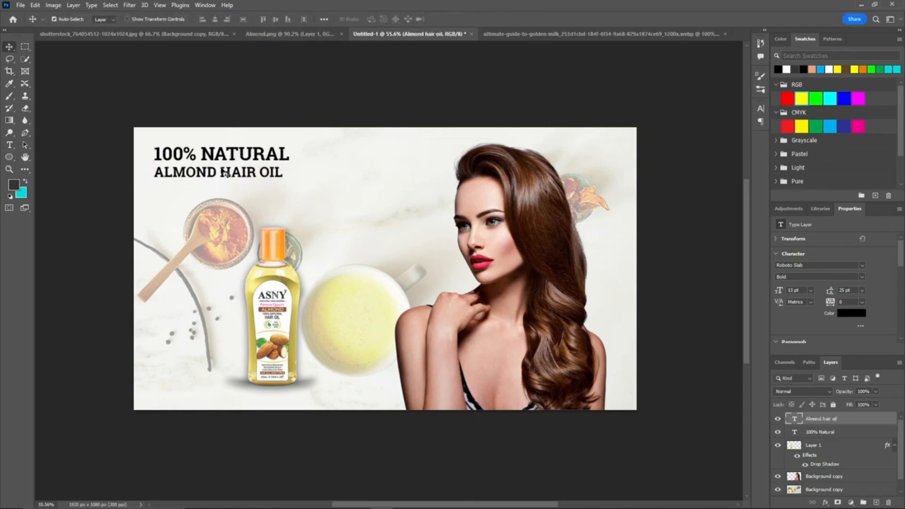
scroll(240, 127, "up", 2)
left_click(273, 136)
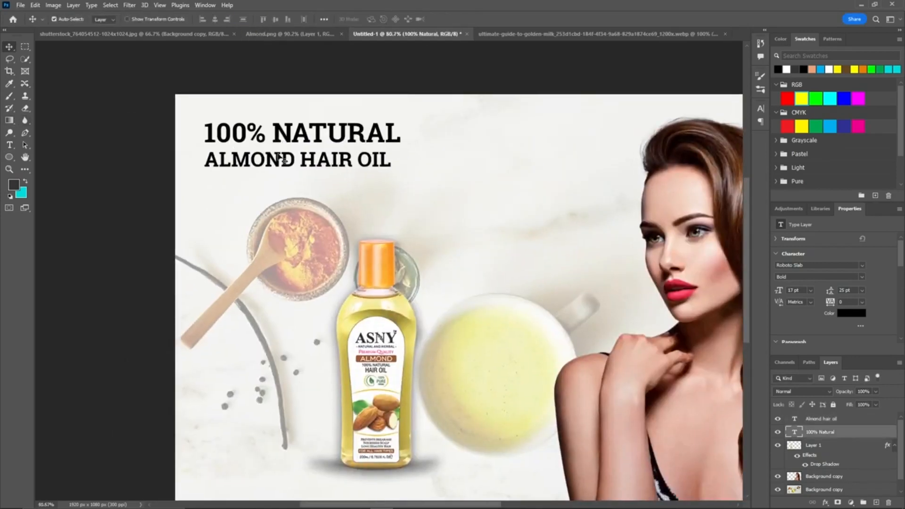
left_click(278, 153, "shift")
left_click_drag(278, 153, 285, 166)
key("ctrl+t")
key("Return")
scroll(442, 106, "down", 2)
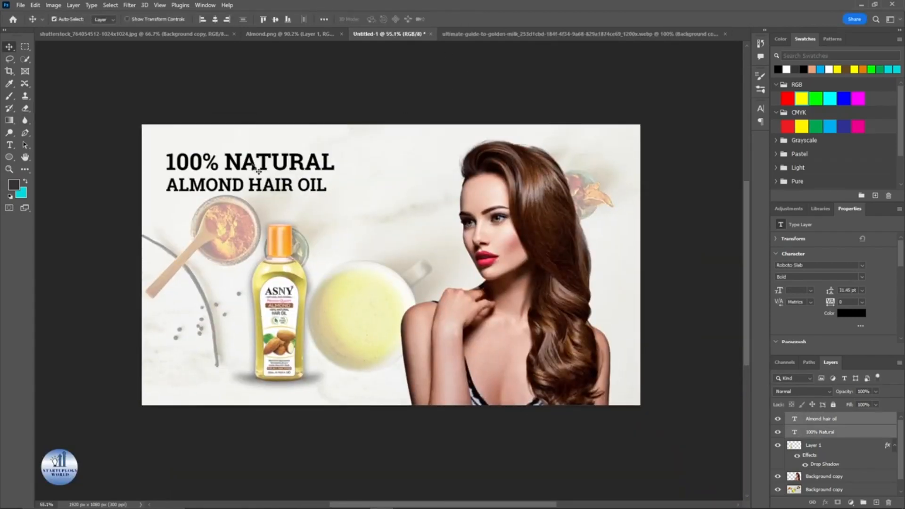
scroll(278, 294, "up", 5)
scroll(282, 297, "down", 5)
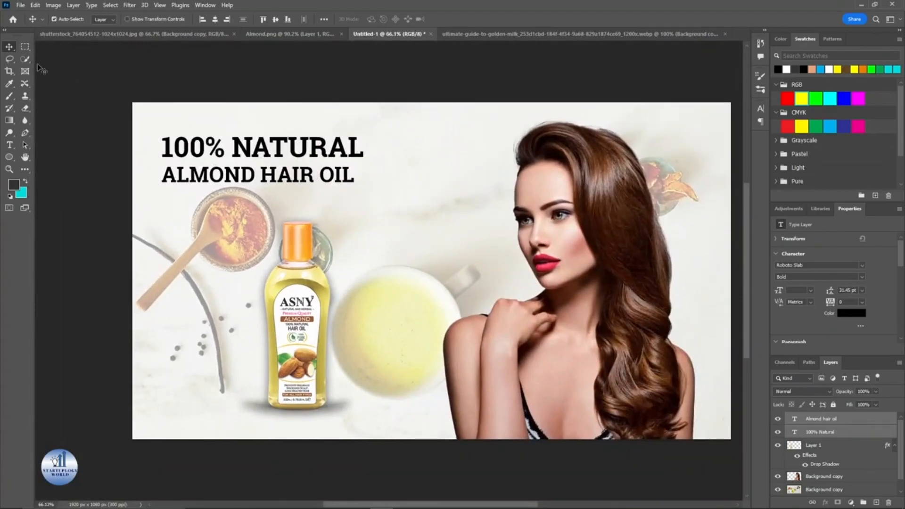
Step: Recolor the "100% NATURAL" heading to a dark grey
left_click(9, 85)
scroll(286, 299, "up", 3)
left_click(288, 306)
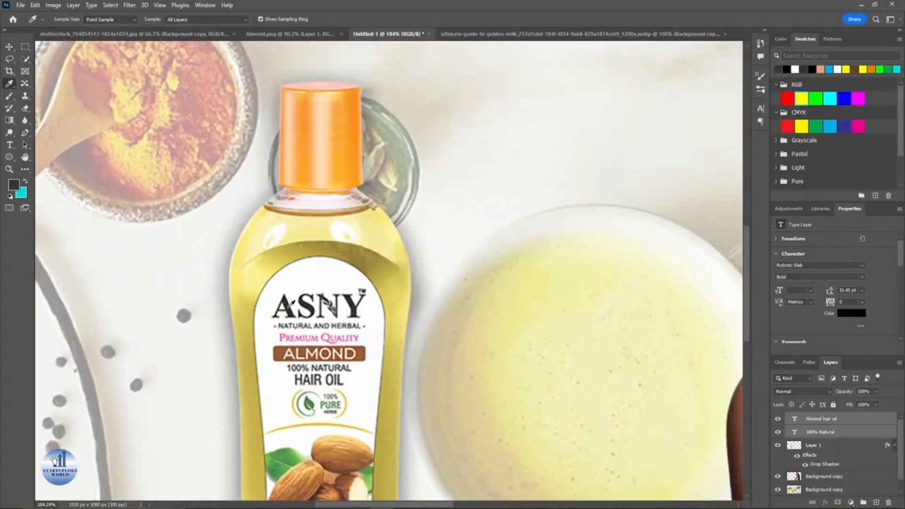
scroll(288, 304, "down", 4)
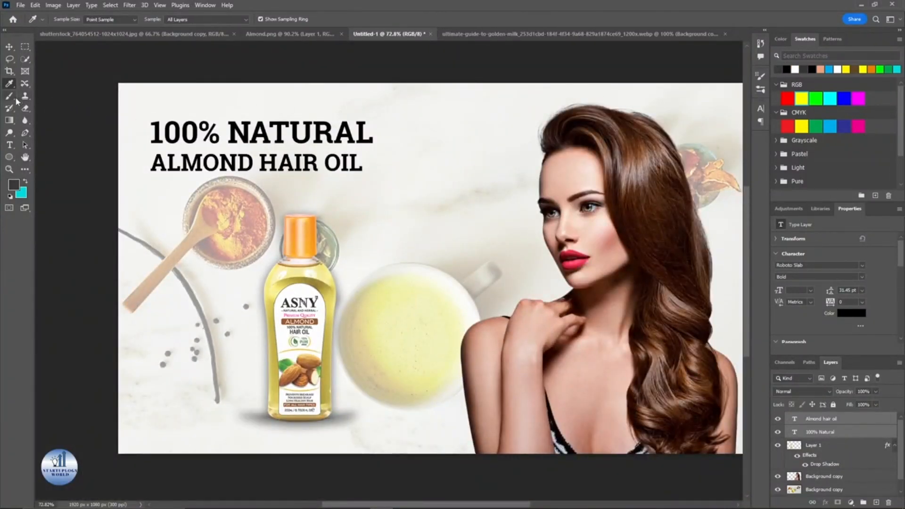
left_click(10, 145)
triple_click(289, 135)
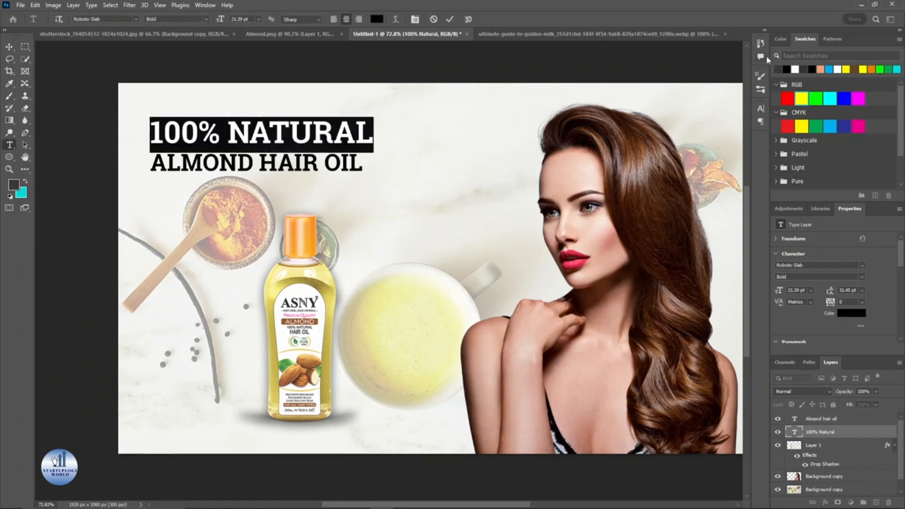
left_click(781, 70)
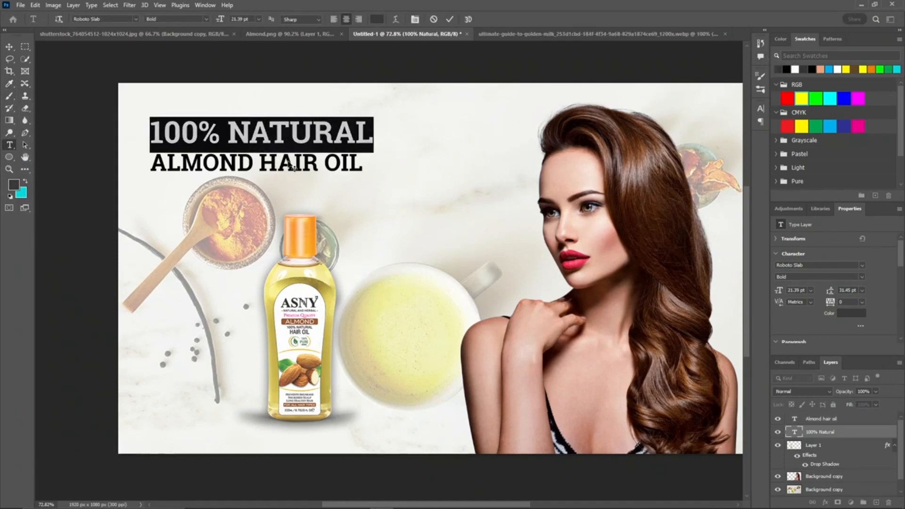
type("t")
key("ctrl+z")
left_click(450, 19)
Step: Recolor the "ALMOND HAIR OIL" line to the same dark grey
double_click(794, 418)
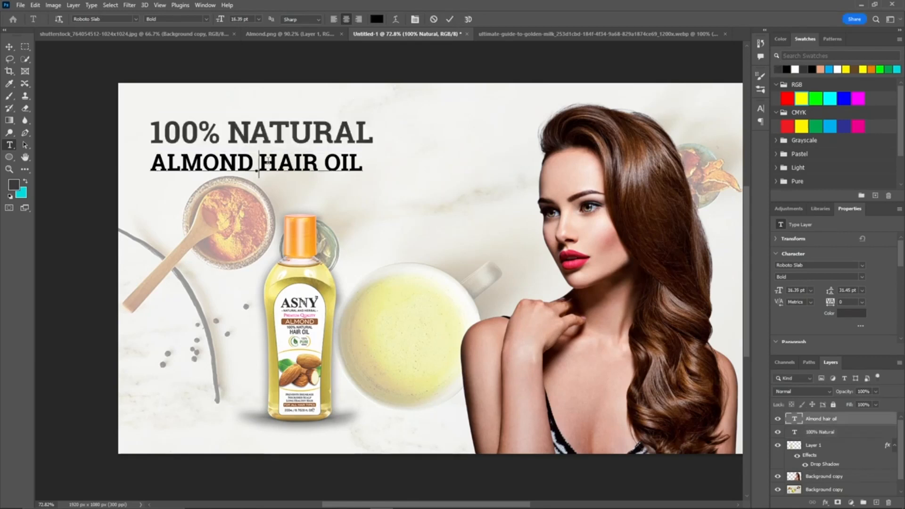
left_click(778, 68)
left_click(450, 18)
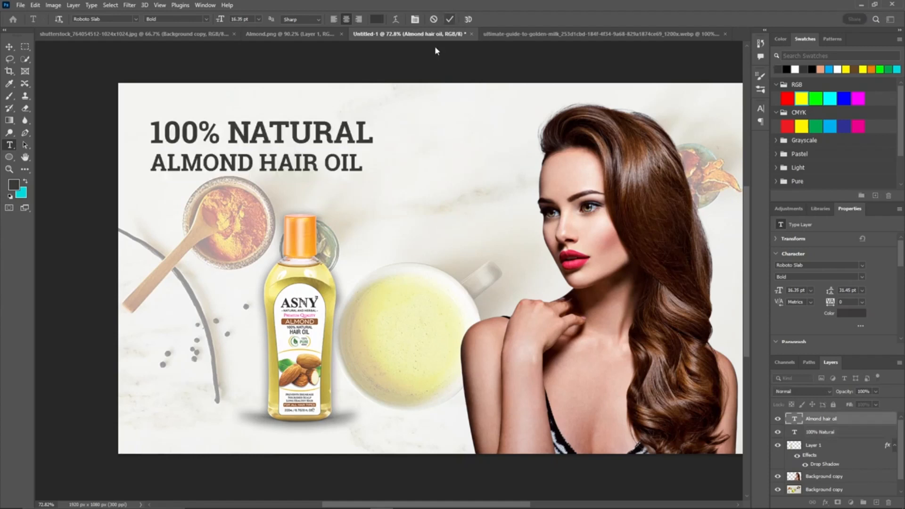
Step: Apply Match Color to the model layer using the golden milk photo as source, with luminance 100, color intensity 80 and fade 86
key("v")
left_click(400, 67)
scroll(400, 66, "down", 5)
left_click_drag(386, 104, 283, 84)
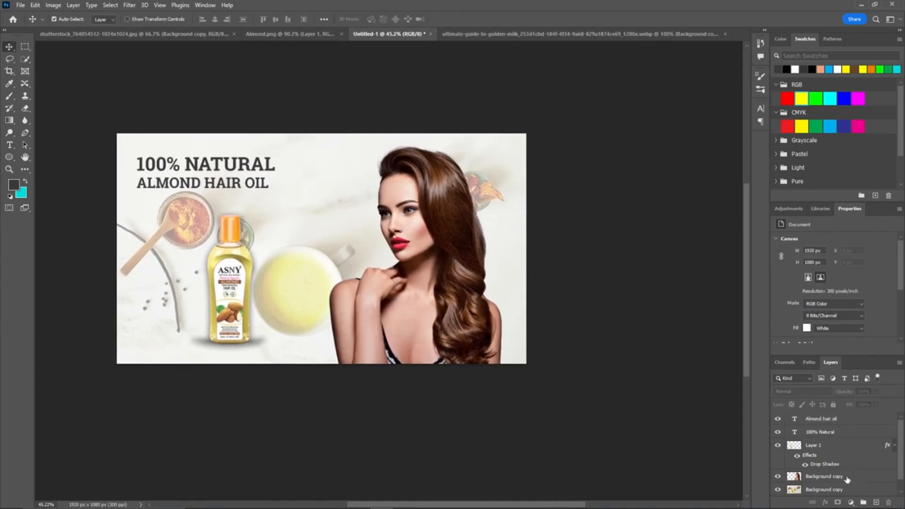
left_click(847, 478)
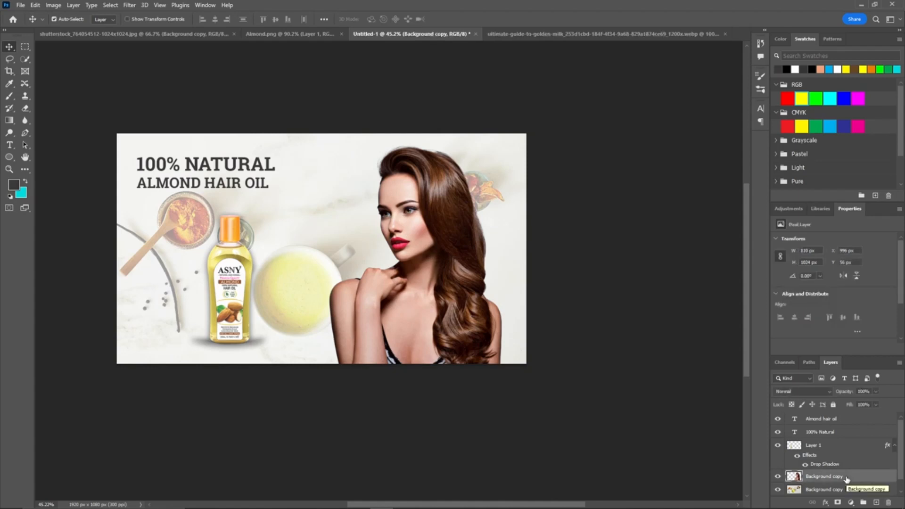
left_click(53, 6)
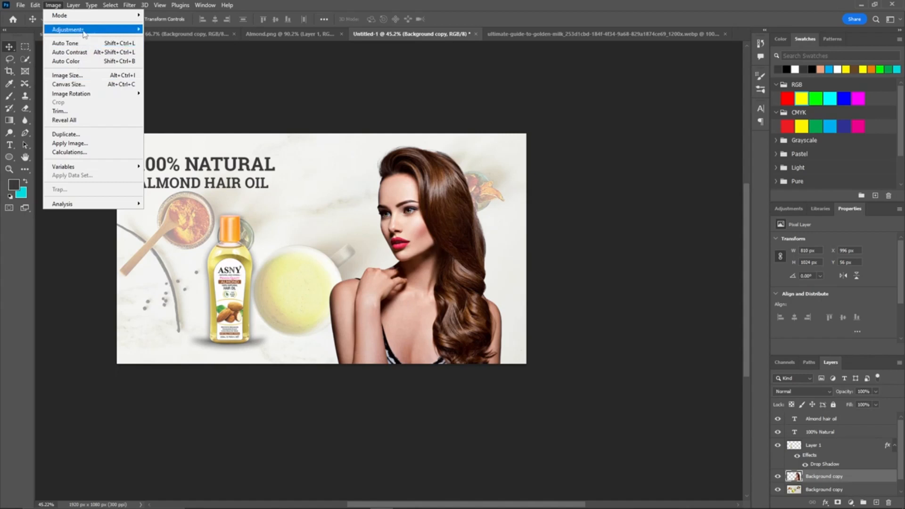
mouse_move(84, 30)
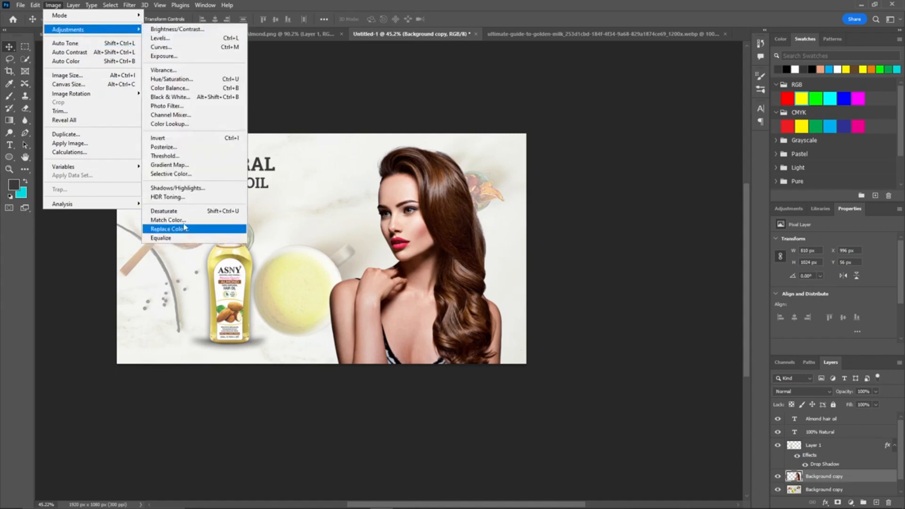
left_click(168, 219)
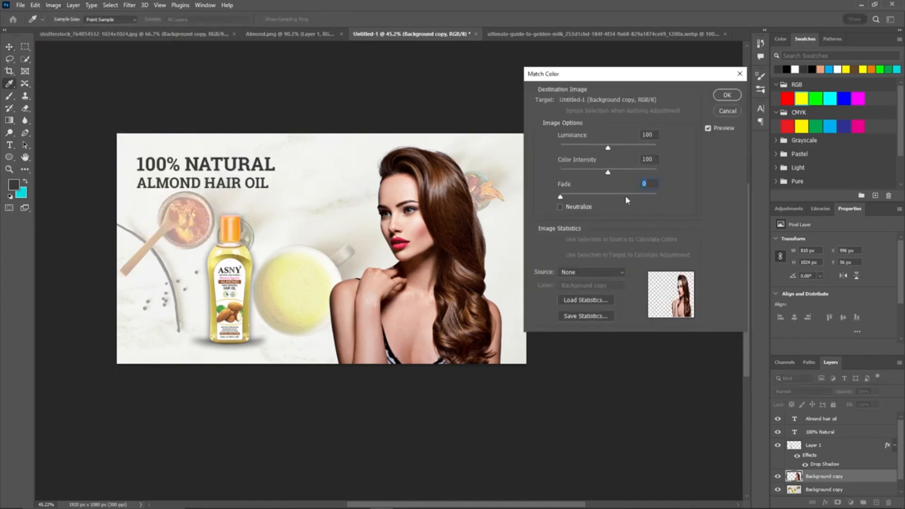
left_click(610, 174)
left_click(583, 277)
left_click(593, 313)
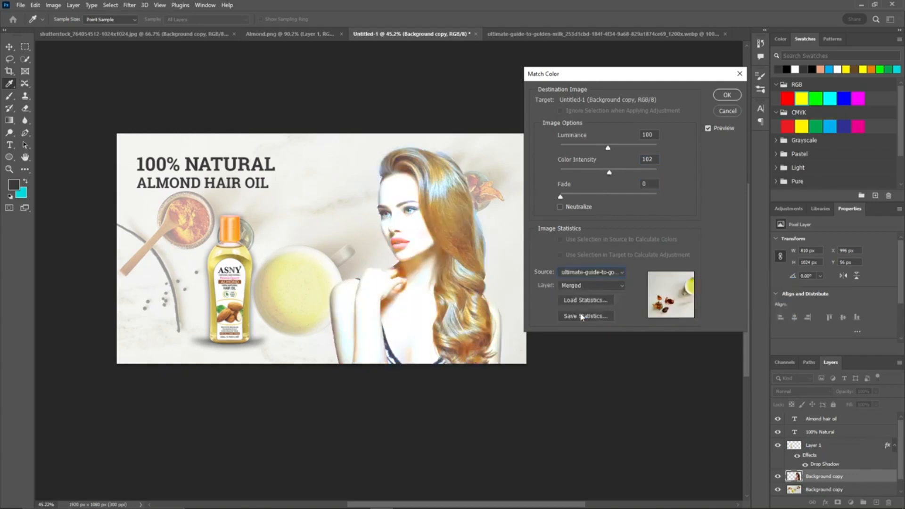
left_click_drag(610, 172, 657, 174)
left_click_drag(607, 149, 561, 149)
left_click_drag(560, 197, 654, 196)
left_click_drag(561, 149, 598, 149)
left_click_drag(643, 170, 607, 173)
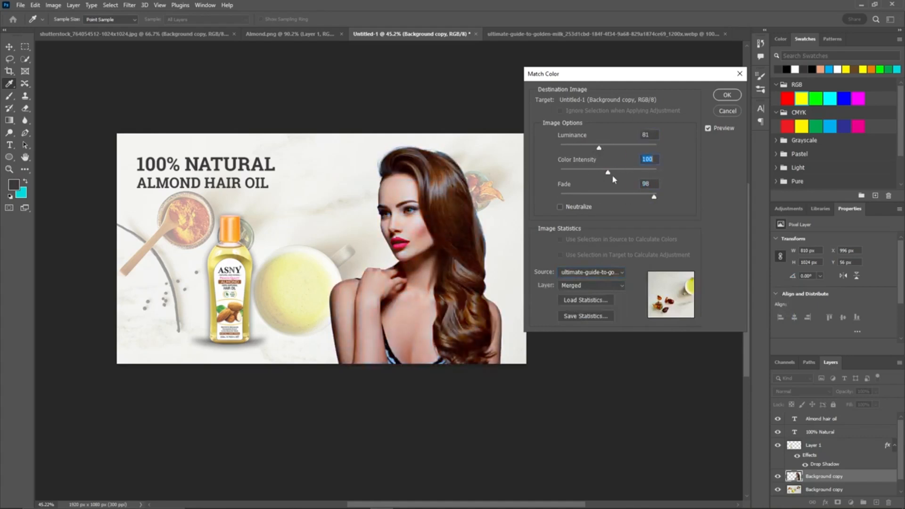
left_click_drag(640, 198, 643, 197)
left_click_drag(607, 172, 602, 149)
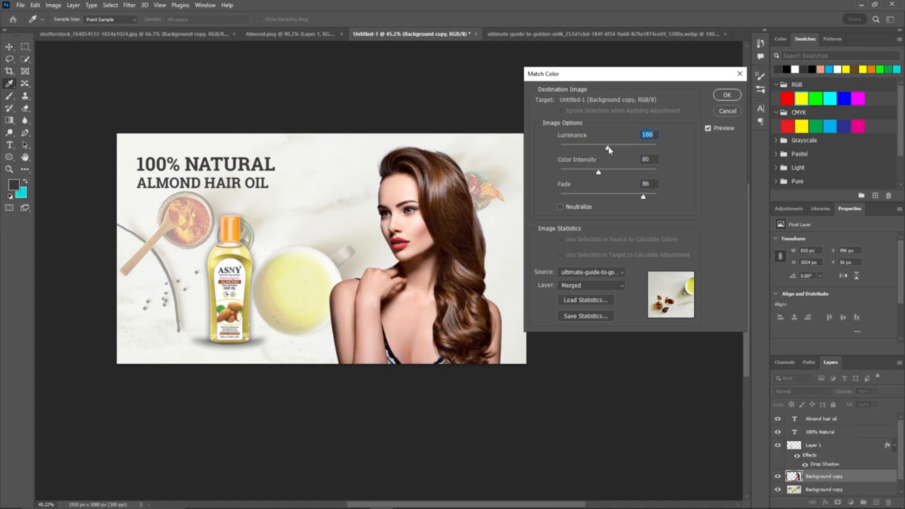
left_click(727, 94)
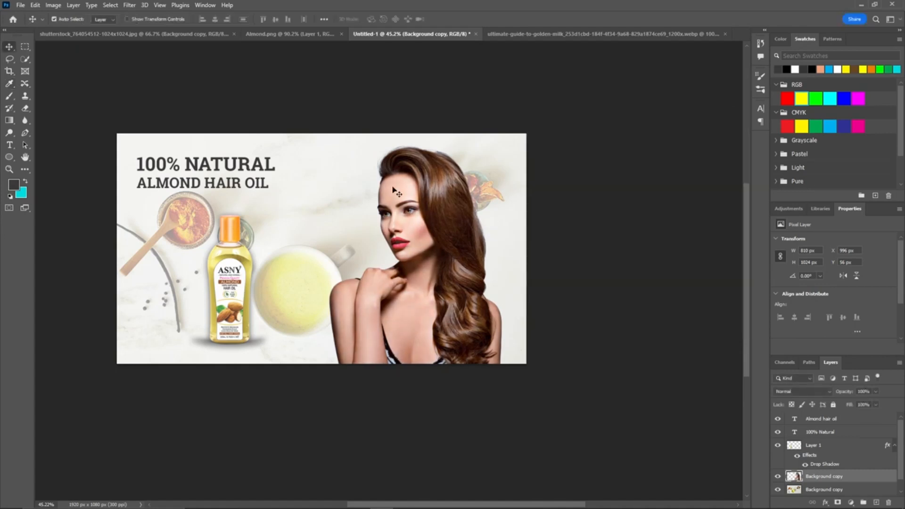
Step: Add a layer mask to the model layer and paint out the hard edge of her left shoulder with a soft black brush
key("b")
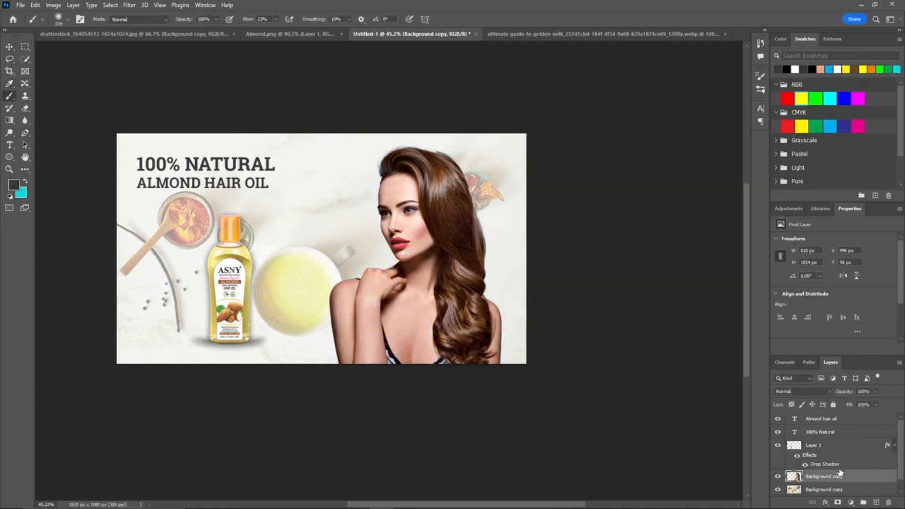
left_click(835, 503)
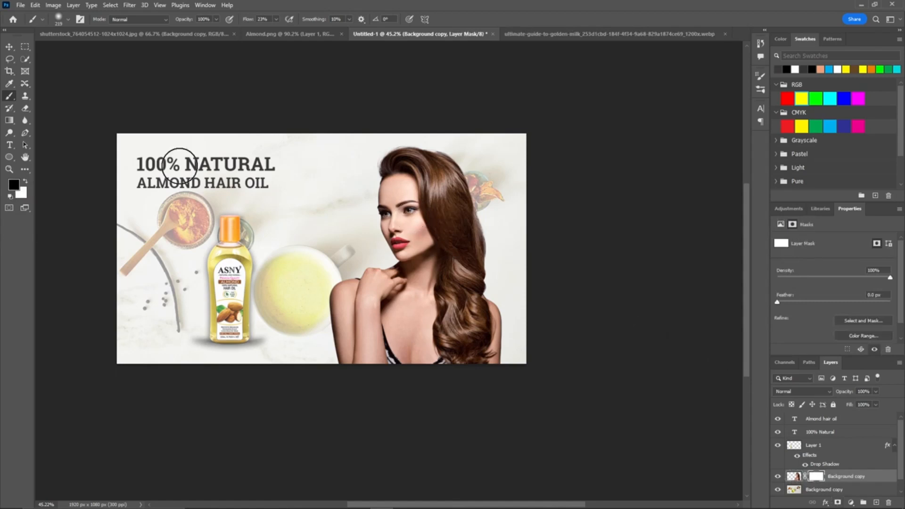
mouse_move(384, 295)
left_mouse_down()
mouse_move(345, 263)
mouse_move(387, 297)
left_mouse_up()
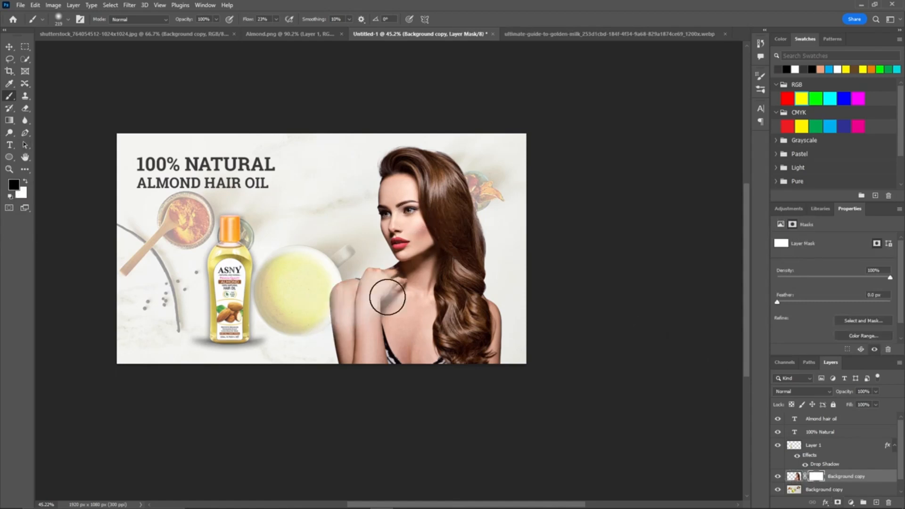
scroll(358, 292, "up", 3)
scroll(348, 264, "down", 2)
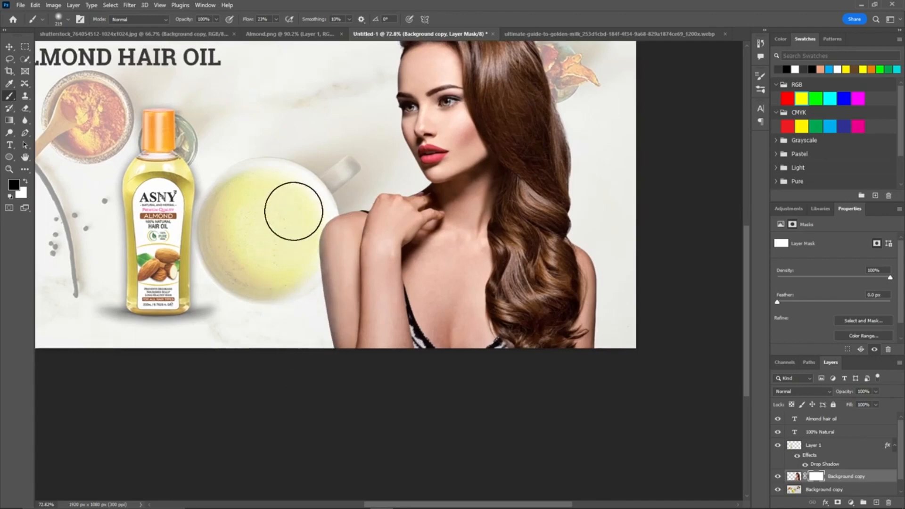
scroll(275, 271, "down", 3)
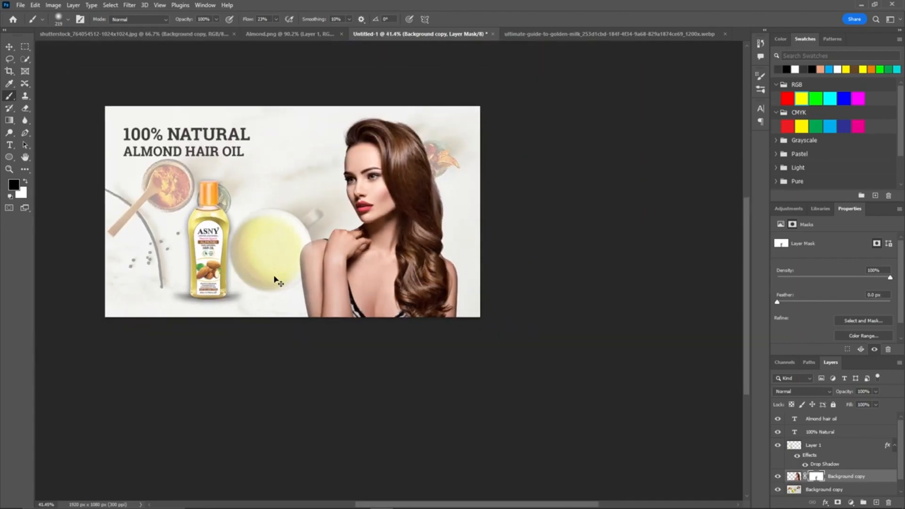
scroll(276, 280, "up", 5)
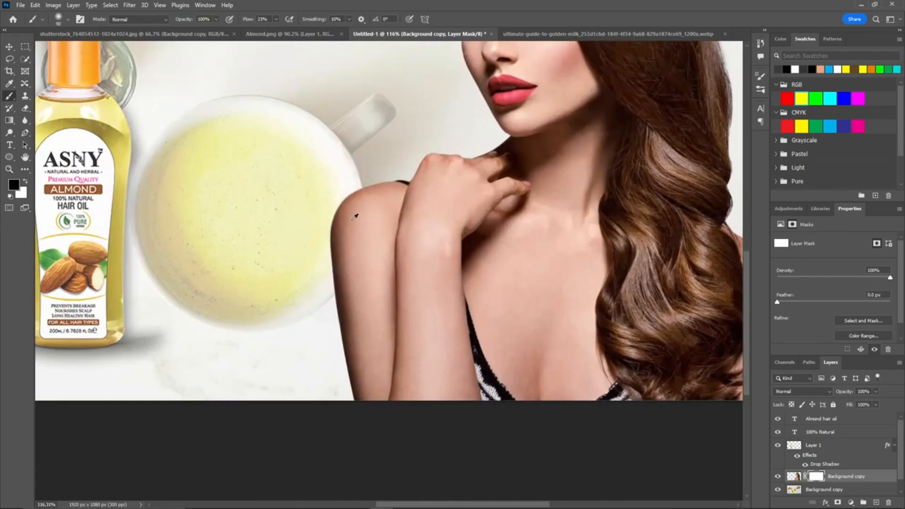
mouse_move(327, 219)
left_mouse_down()
mouse_move(318, 243)
mouse_move(320, 343)
mouse_move(344, 412)
mouse_move(319, 244)
left_mouse_up()
key("ctrl+z")
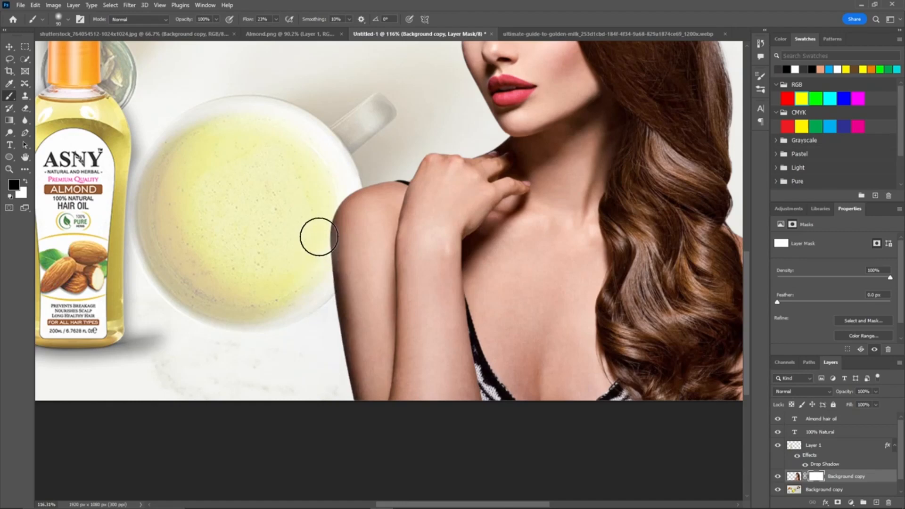
mouse_move(324, 208)
left_mouse_down()
mouse_move(320, 299)
mouse_move(340, 395)
mouse_move(327, 322)
left_mouse_up()
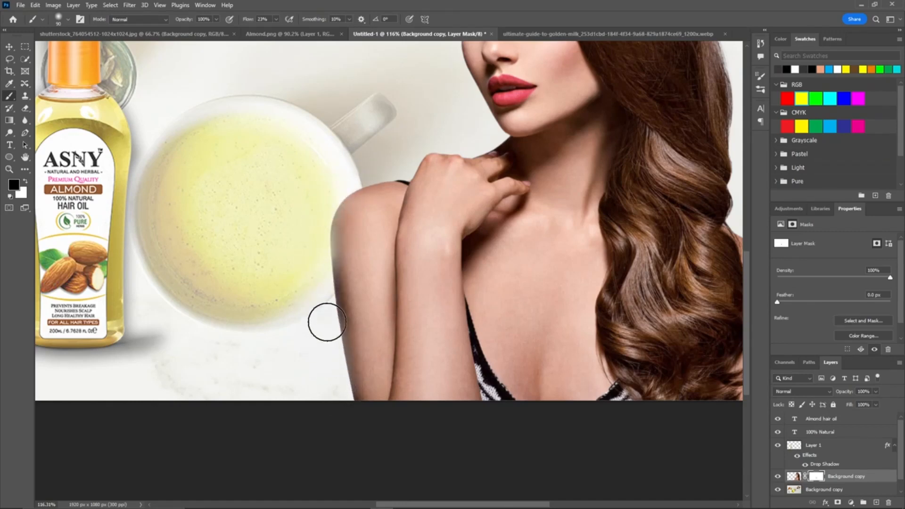
Step: Continue blending the model's shoulder edge into the background on the mask using a 90 px brush at 0% hardness
scroll(327, 322, "down", 4)
scroll(328, 283, "down", 2)
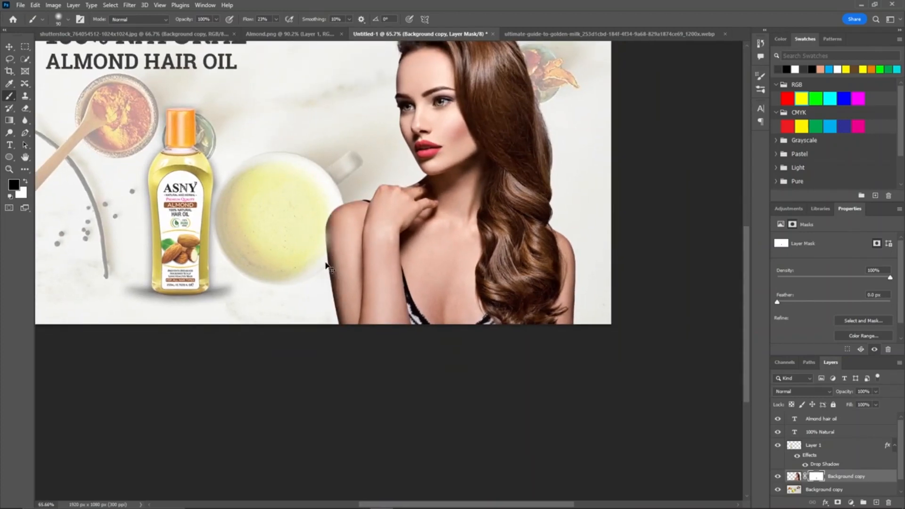
scroll(328, 269, "up", 3)
right_click(333, 287, "alt")
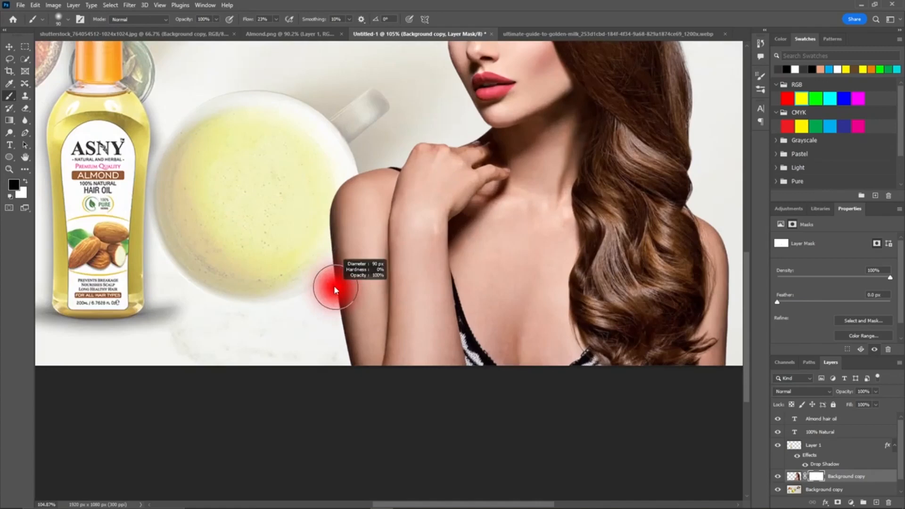
mouse_move(342, 367)
left_mouse_down()
mouse_move(331, 225)
mouse_move(346, 188)
left_mouse_up()
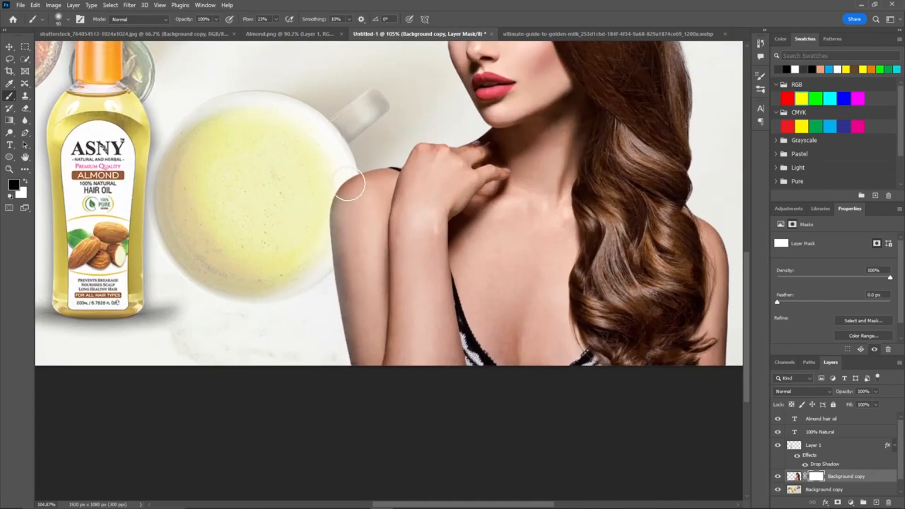
scroll(405, 188, "down", 3)
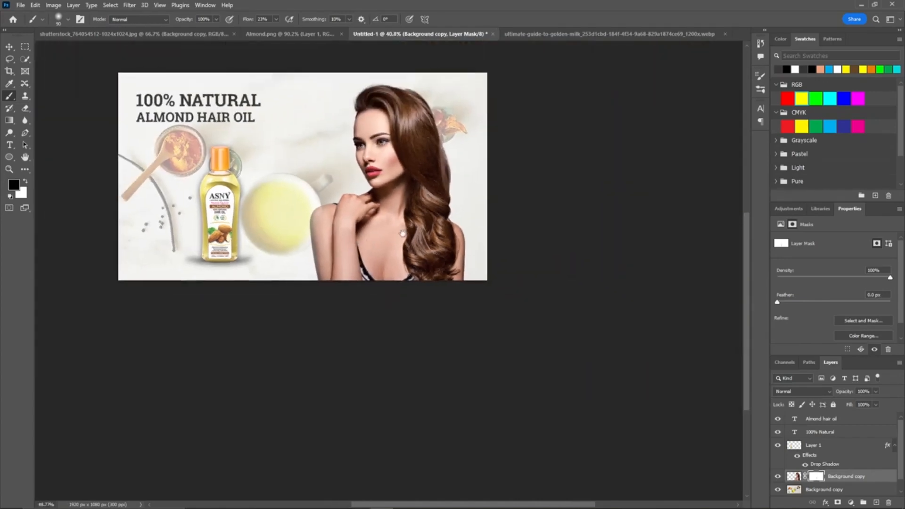
mouse_move(286, 283)
left_mouse_down()
mouse_move(558, 280)
mouse_move(505, 273)
mouse_move(446, 284)
mouse_move(178, 293)
left_mouse_up()
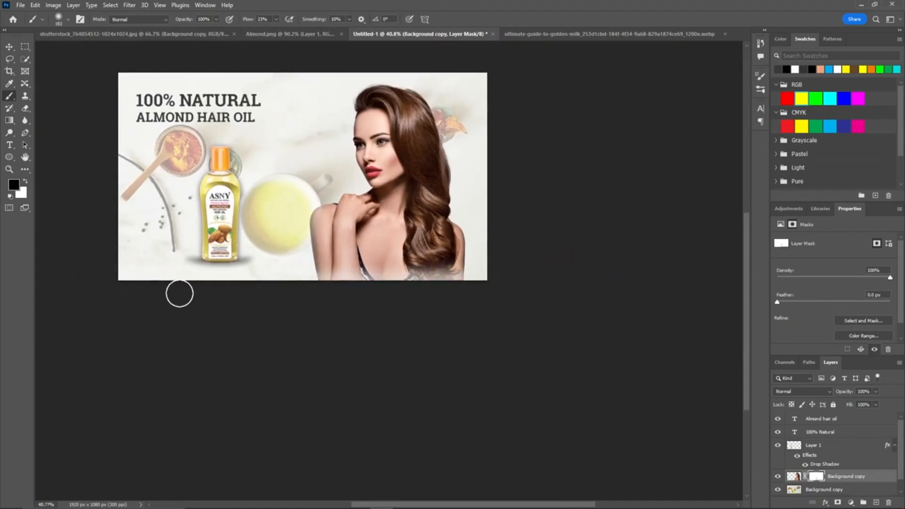
scroll(209, 285, "down", 3)
left_click_drag(398, 236, 398, 222)
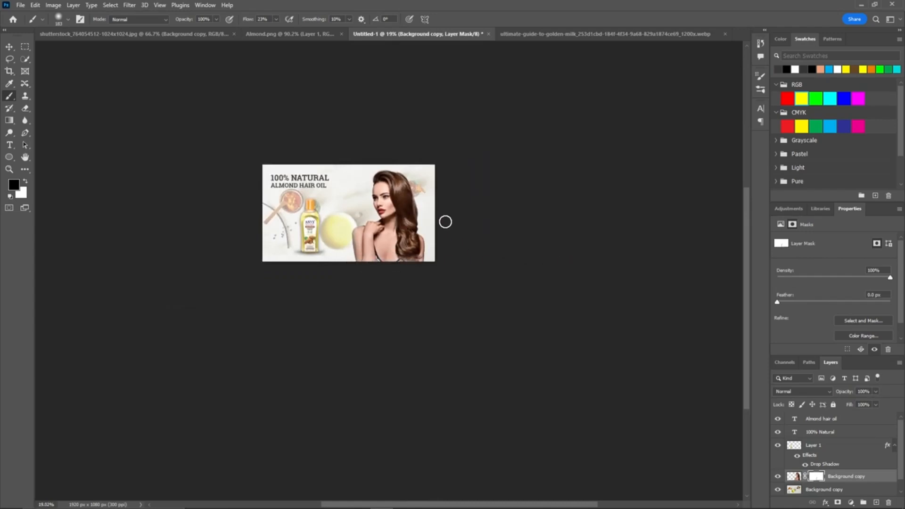
scroll(409, 156, "up", 8)
left_click_drag(256, 186, 354, 172)
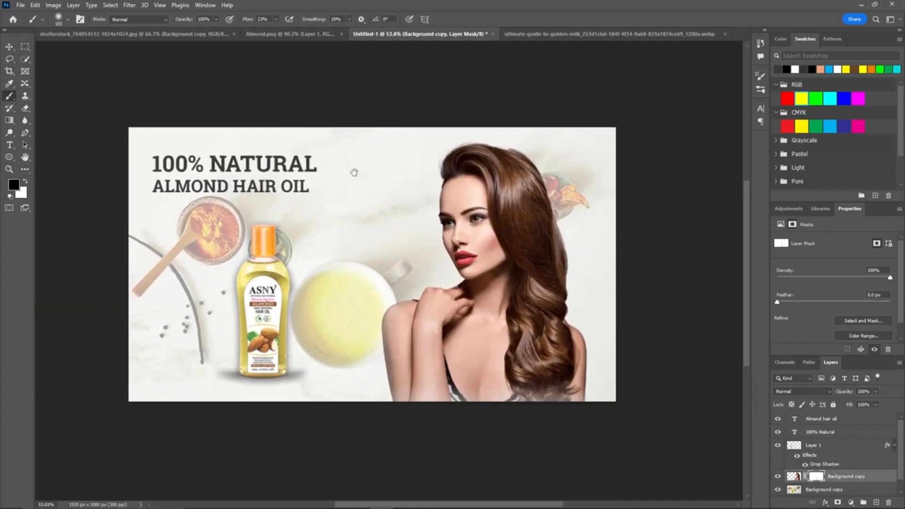
Step: Nudge the oil bottle layer slightly up and to the left
key("v")
left_click(270, 298)
left_click_drag(270, 298, 261, 290)
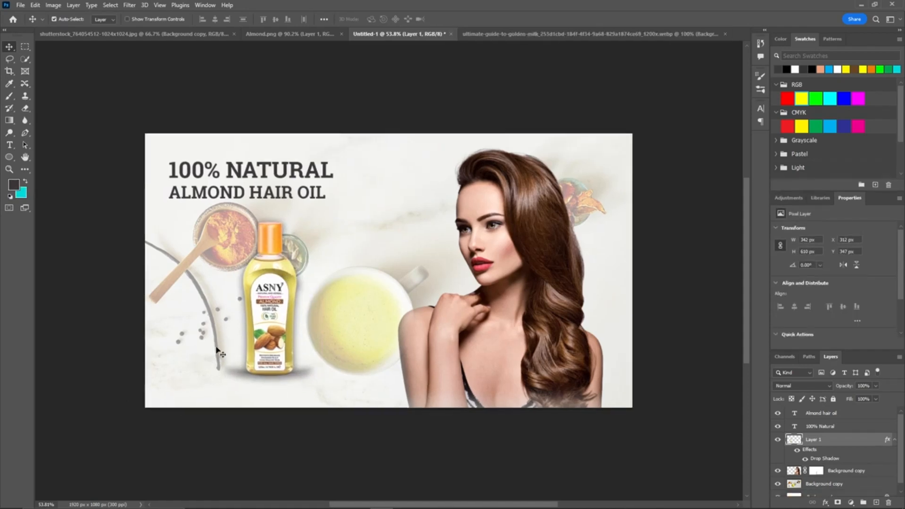
Step: Export the design with Save for Web as a maximum-quality JPEG named h in the Downloads folder
left_click(20, 6)
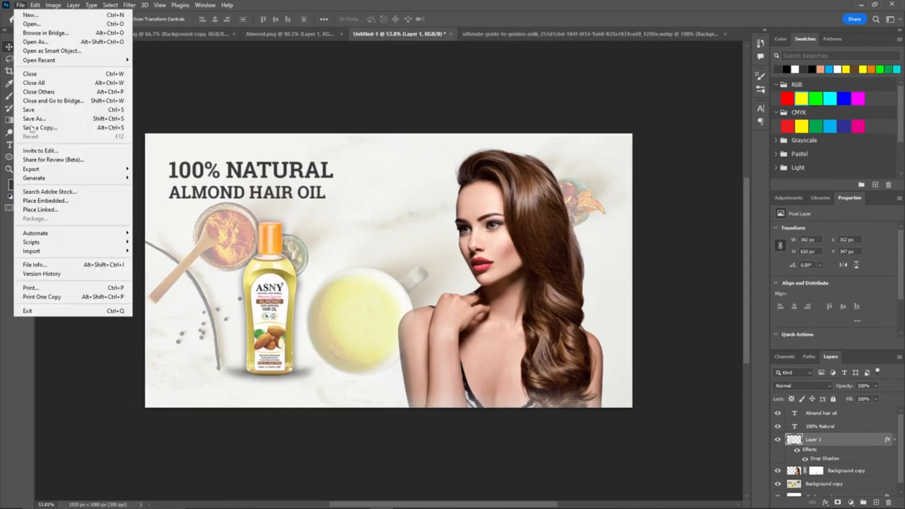
mouse_move(58, 173)
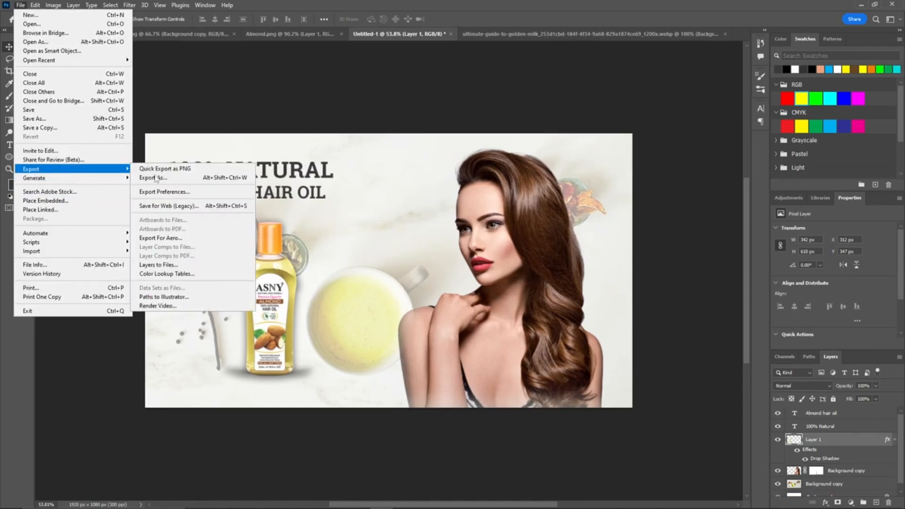
left_click(160, 88)
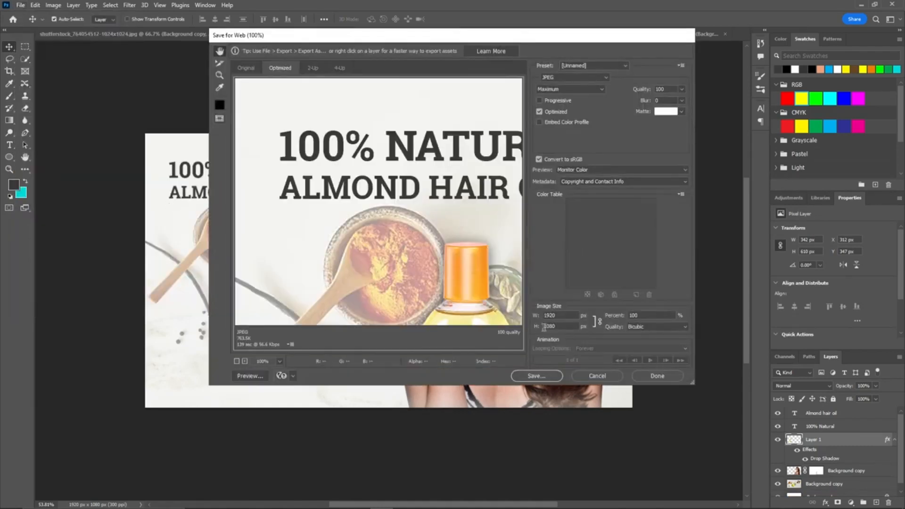
left_click(533, 377)
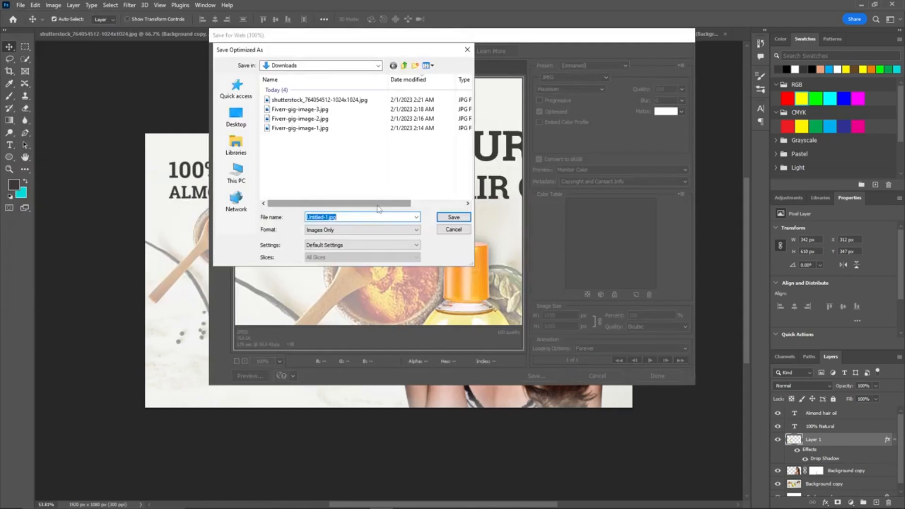
left_click(329, 217)
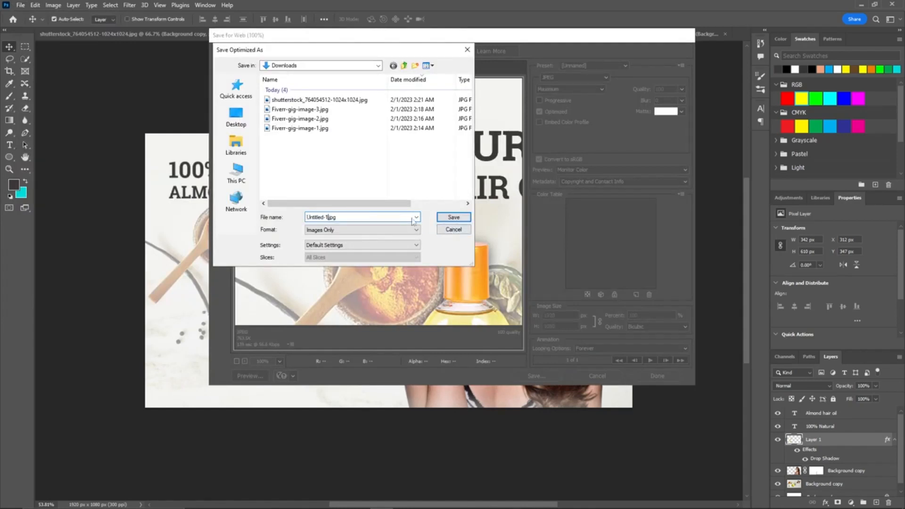
left_click(453, 229)
left_click(538, 381)
left_click(330, 218)
left_click_drag(326, 216, 271, 220)
type("h")
left_click(453, 217)
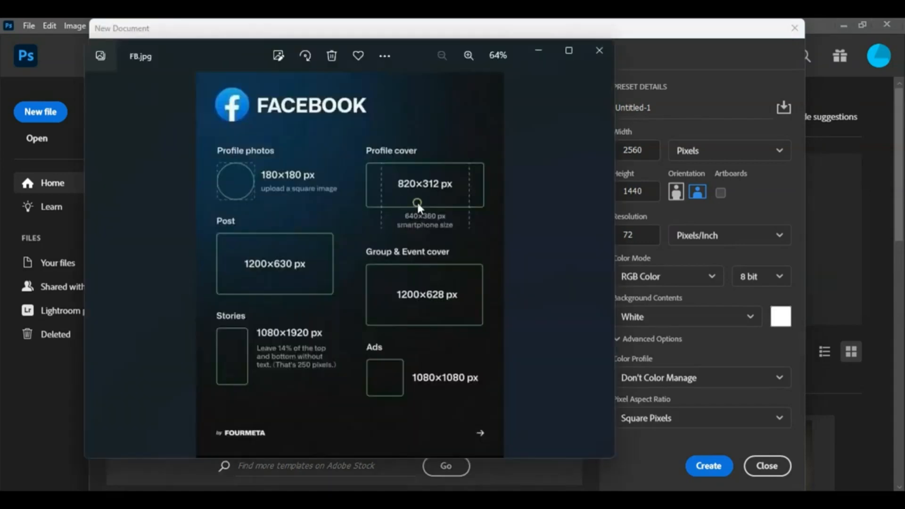
Step: Check the Facebook profile cover size reference and create a new 820 × 312 px document
double_click(417, 203)
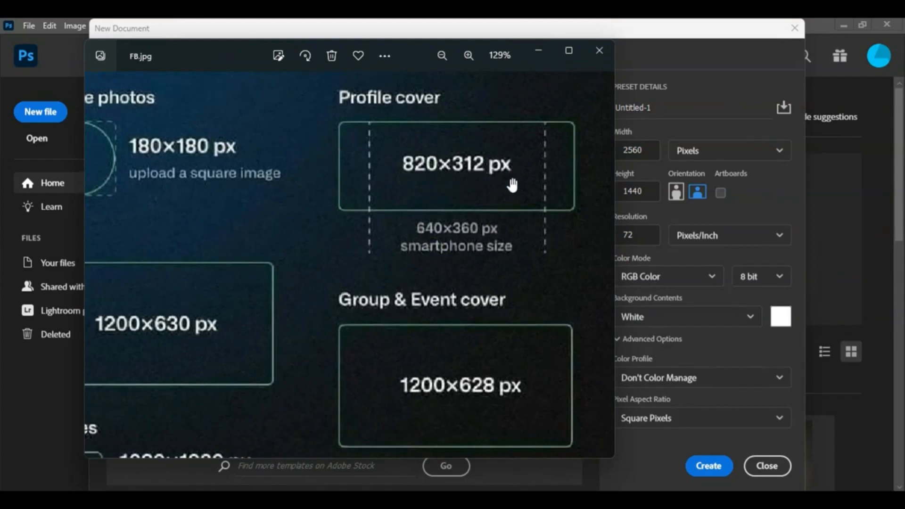
left_click(598, 50)
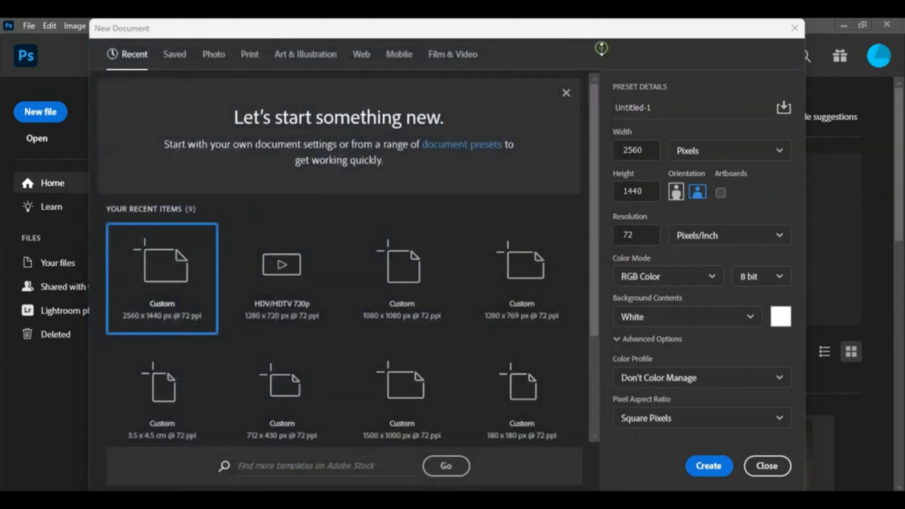
double_click(637, 151)
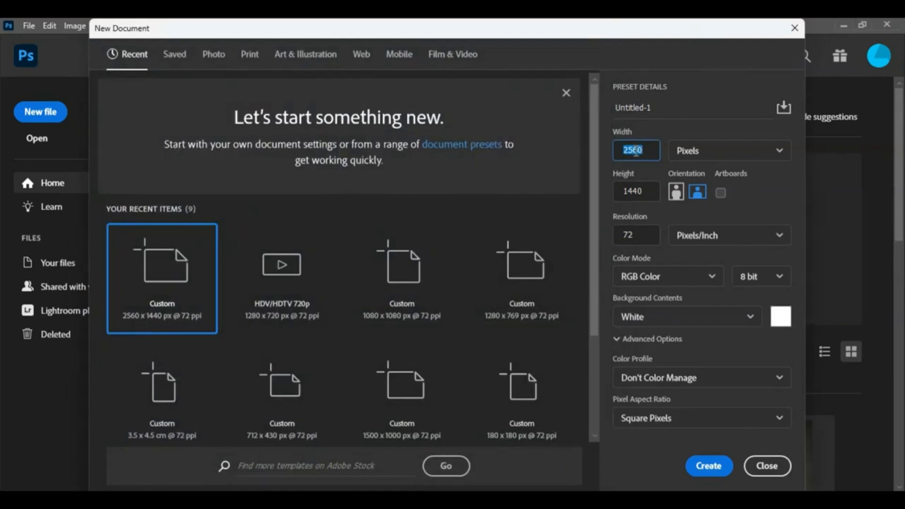
type("820")
double_click(638, 189)
type("31")
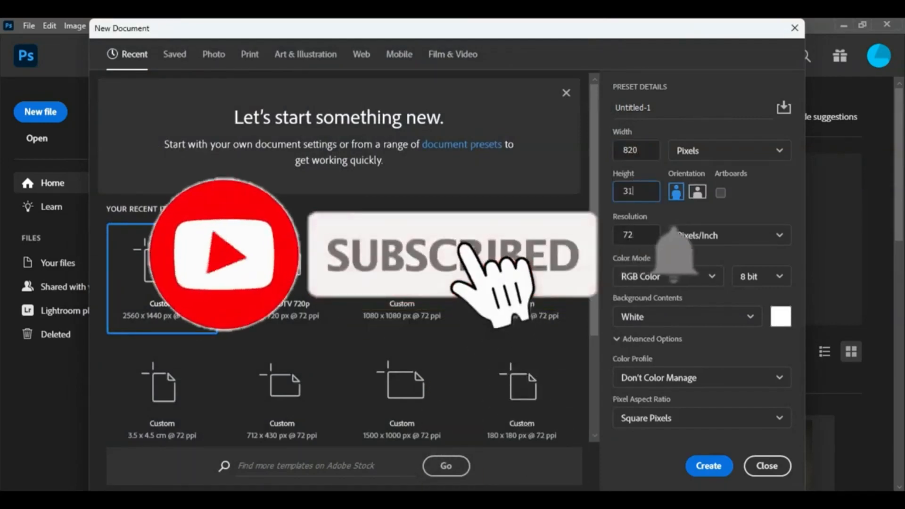
type("2")
left_click(703, 466)
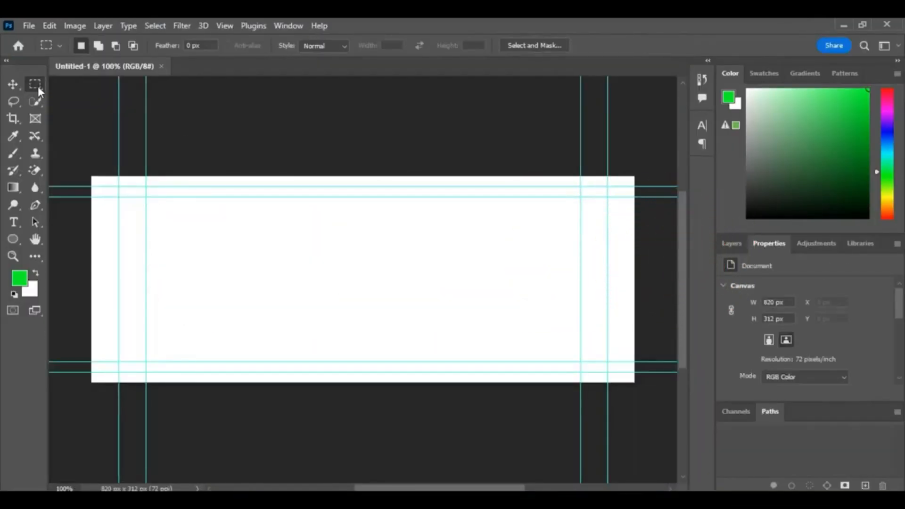
Step: Place the Untitled-1 presenter photo from the desktop and scale it to fill the cover canvas
left_click(13, 85)
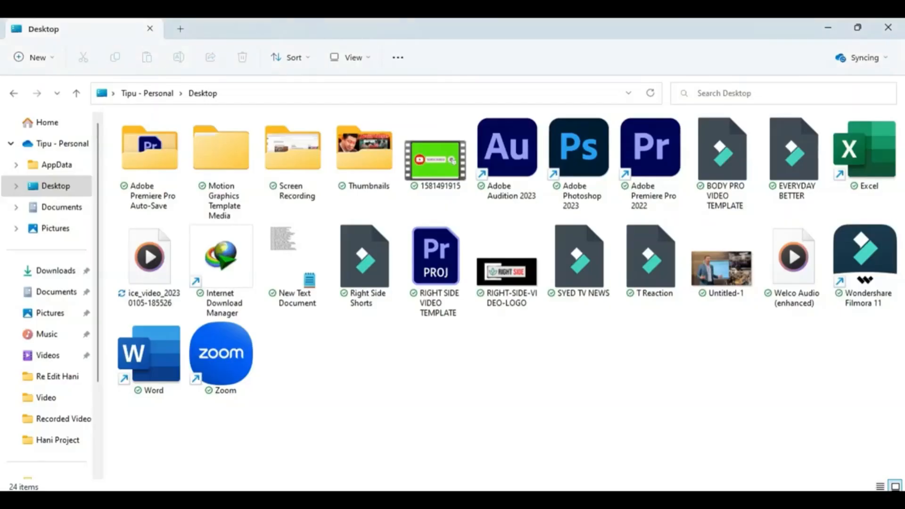
left_click_drag(728, 301, 461, 303)
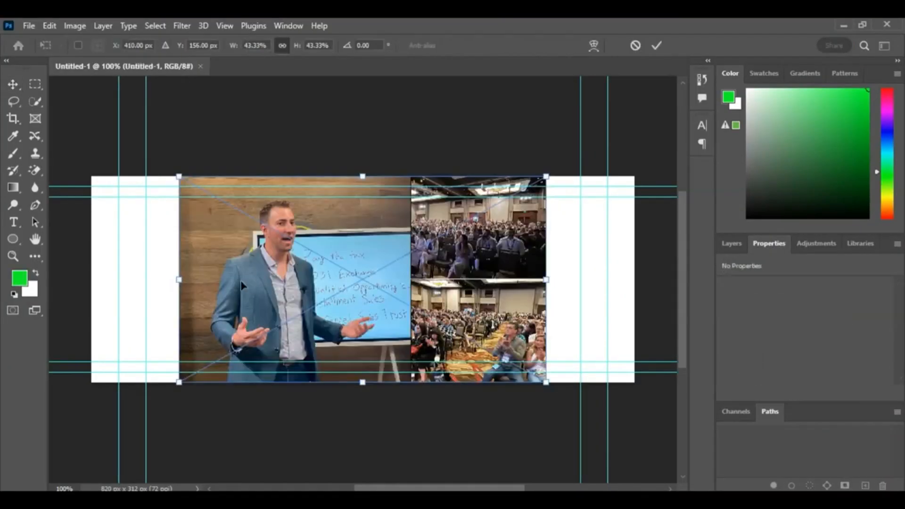
left_click_drag(180, 279, 95, 281)
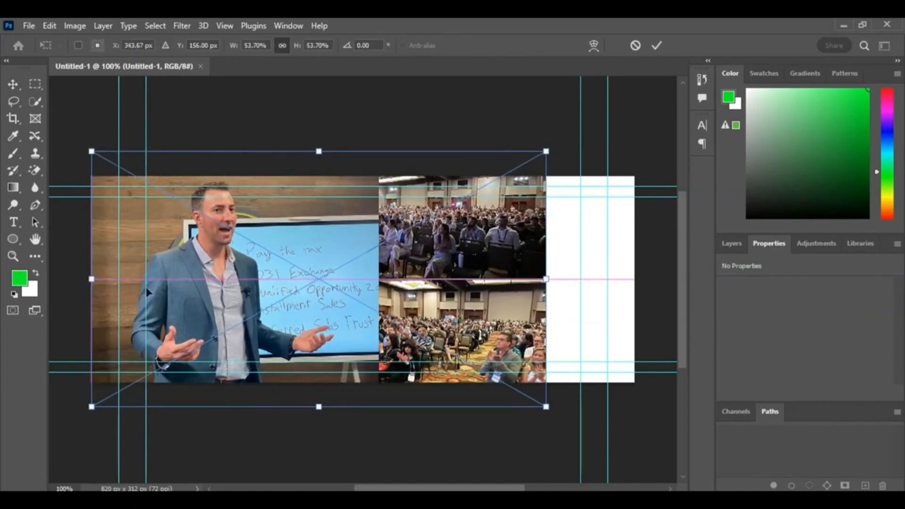
left_click_drag(625, 284, 632, 284)
left_click_drag(404, 219, 401, 245)
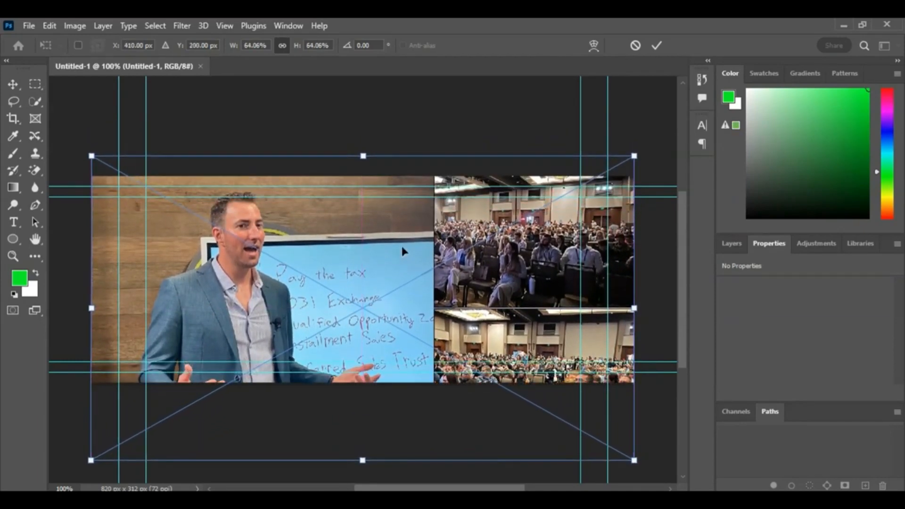
left_click(21, 85)
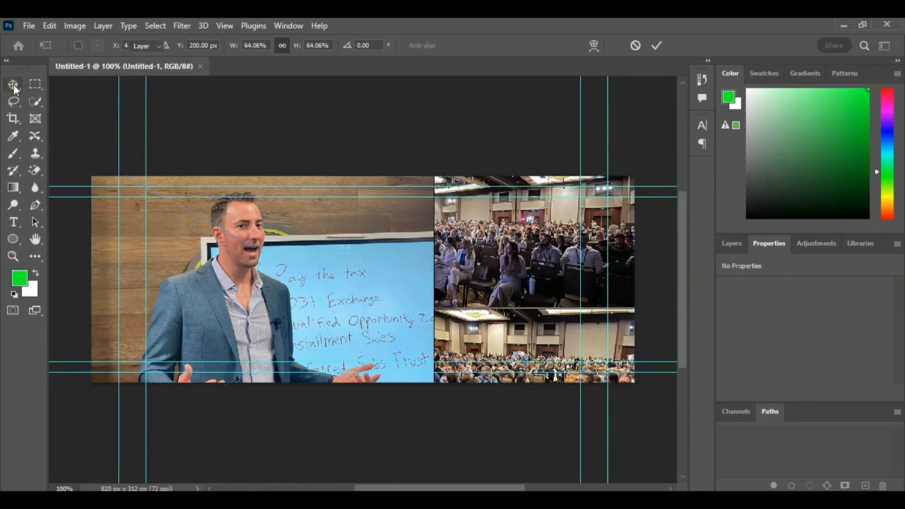
Step: Nudge the photo slightly down and place the RIGHT-SIDE-VIDEO-LOGO in the cover's top-left corner
left_click(330, 137)
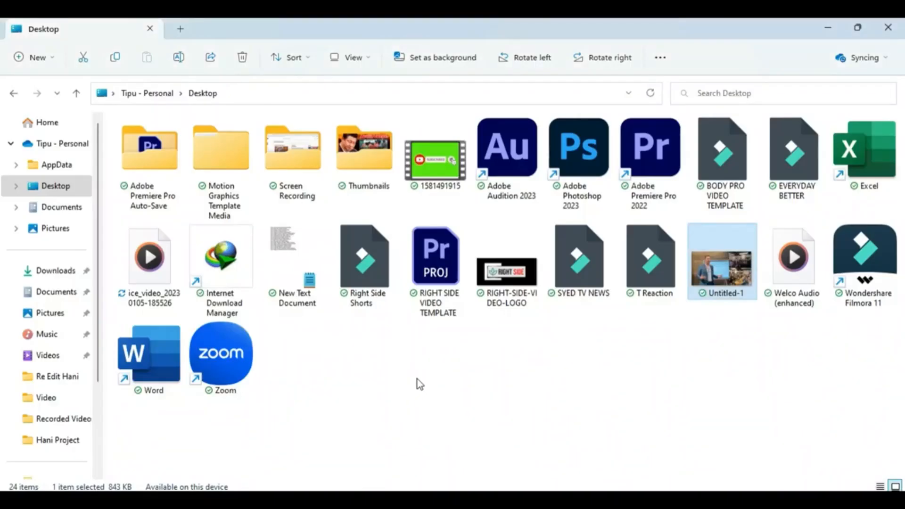
mouse_move(507, 271)
left_mouse_down()
mouse_move(540, 375)
mouse_move(603, 488)
mouse_move(502, 287)
left_mouse_up()
left_click_drag(537, 200, 154, 203)
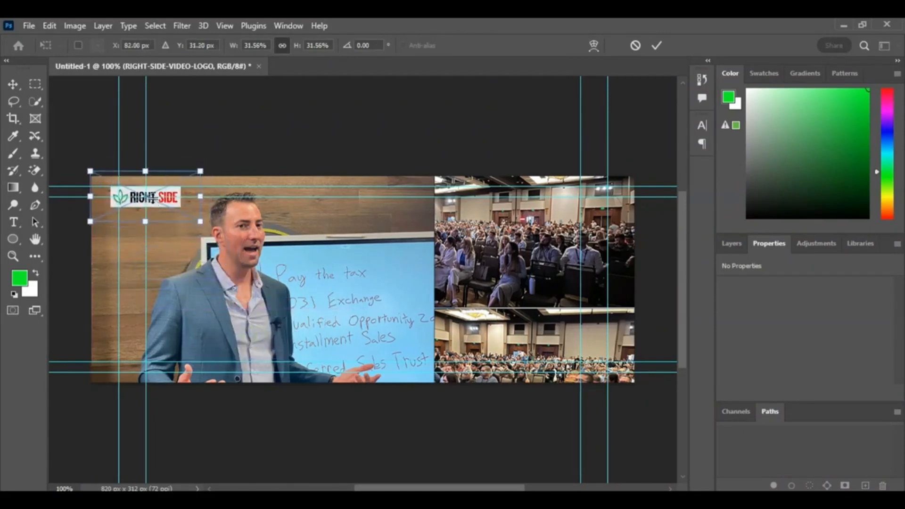
left_click(13, 82)
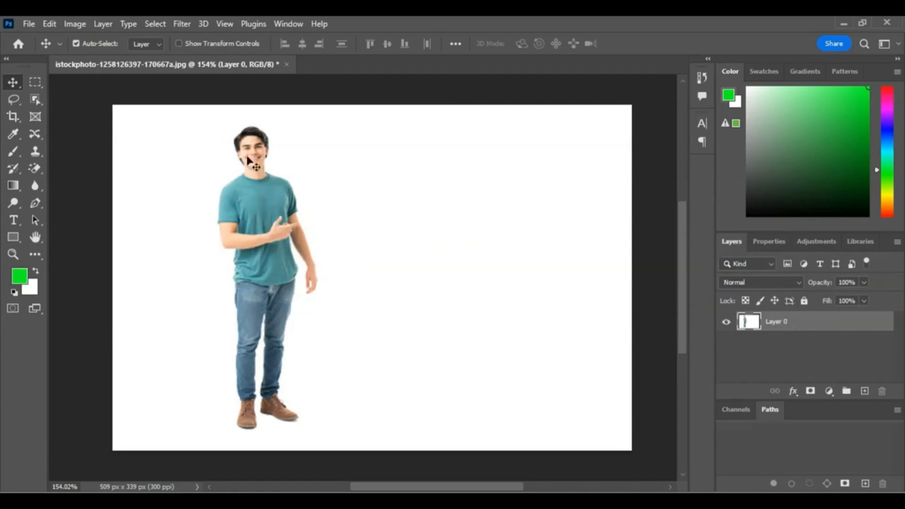
Step: Select the standing man with the Object Selection tool and copy him onto a new layer
left_click(35, 97)
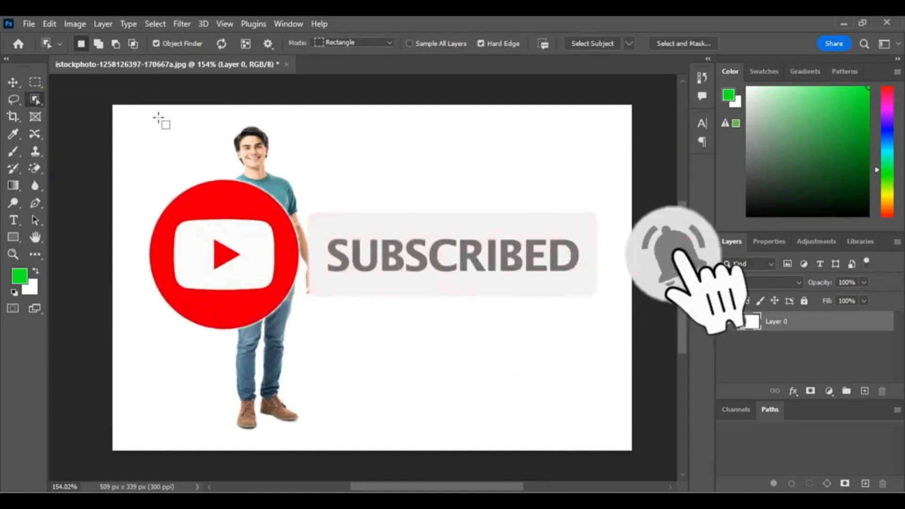
left_click_drag(158, 118, 367, 451)
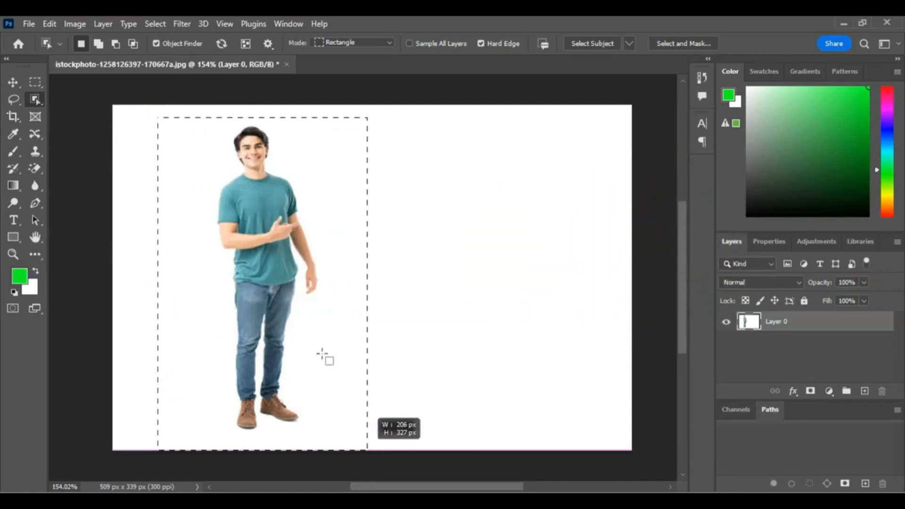
left_click_drag(322, 355, 322, 355)
key("v")
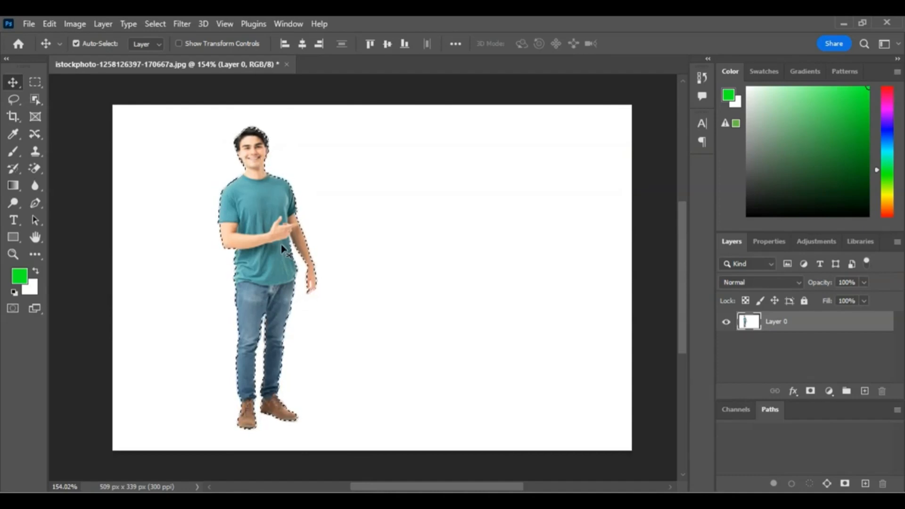
key("ctrl")
key("ctrl+j")
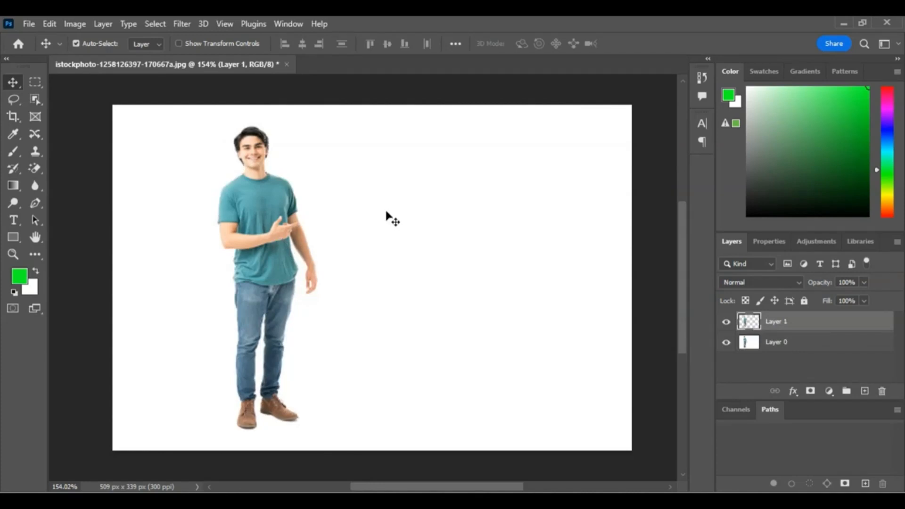
Step: Add a drop shadow to the copied man's layer
double_click(859, 323)
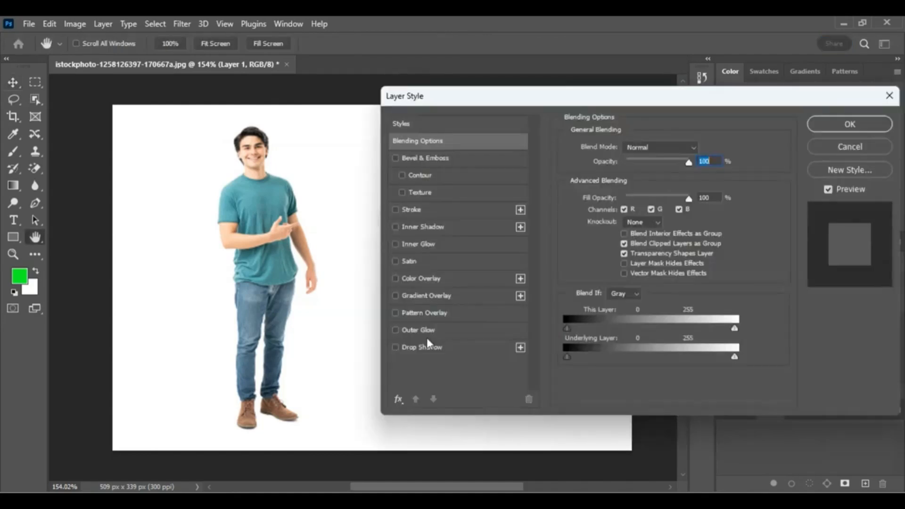
left_click(395, 347)
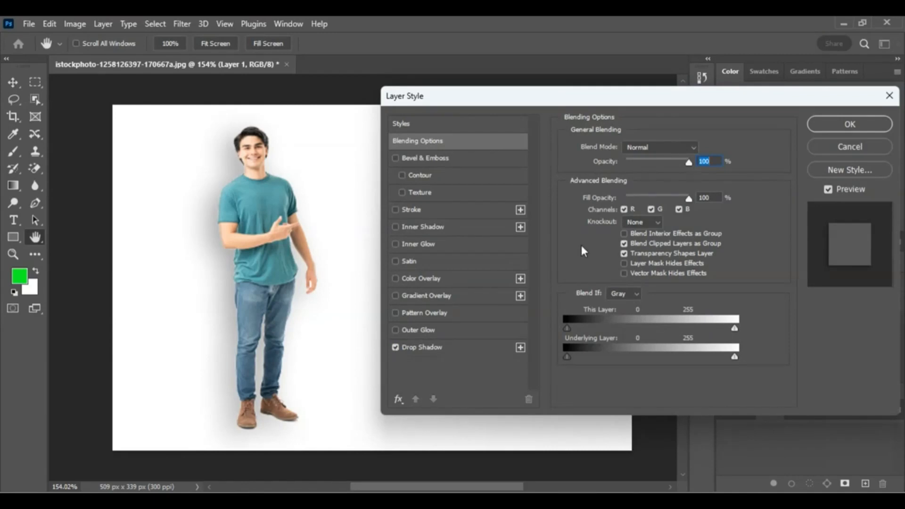
left_click(844, 131)
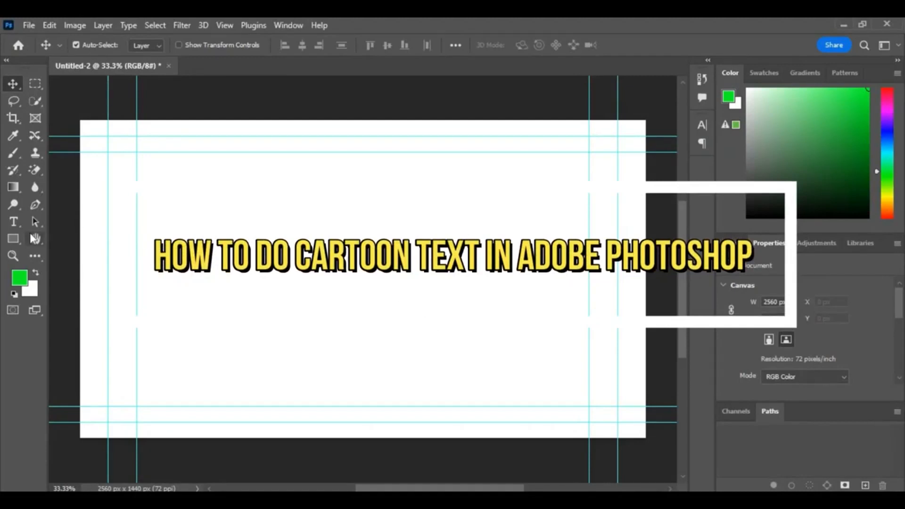
Step: Add a text layer reading "Happy!" near the canvas centre
left_click(14, 222)
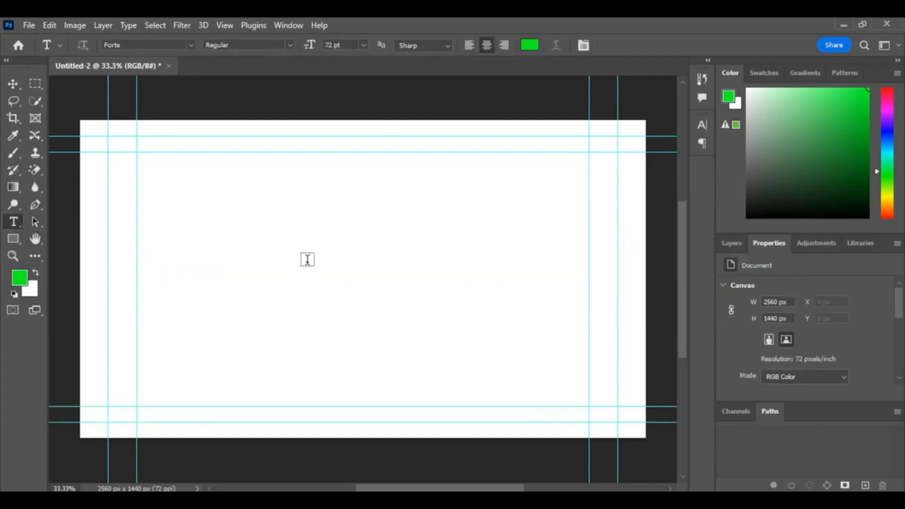
left_click(304, 258)
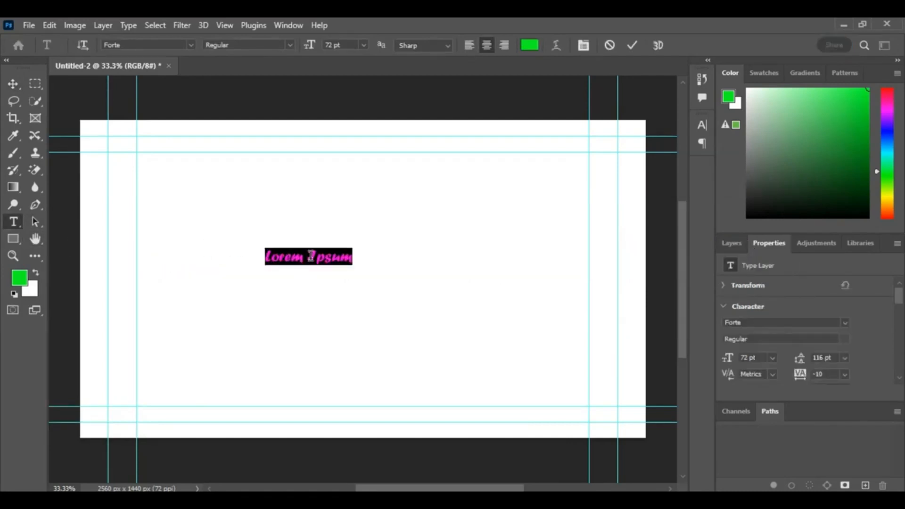
type("Happy")
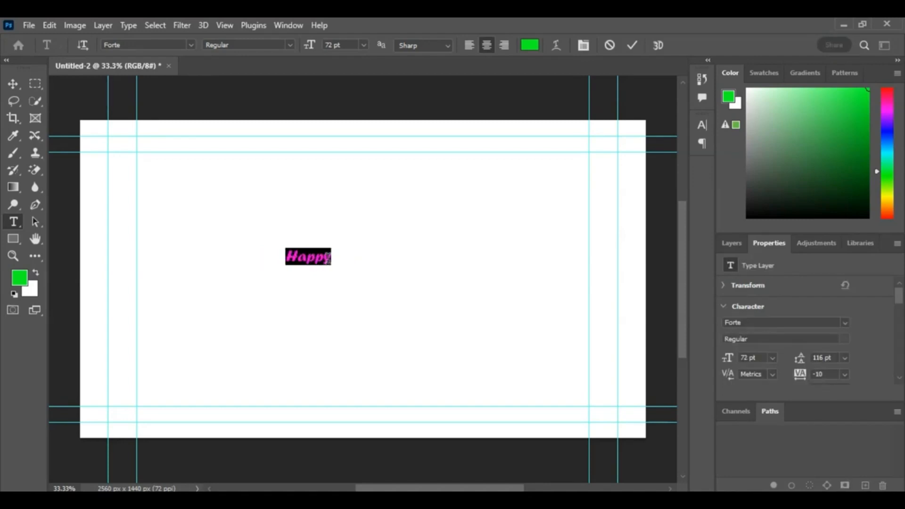
left_click(332, 257)
type("!")
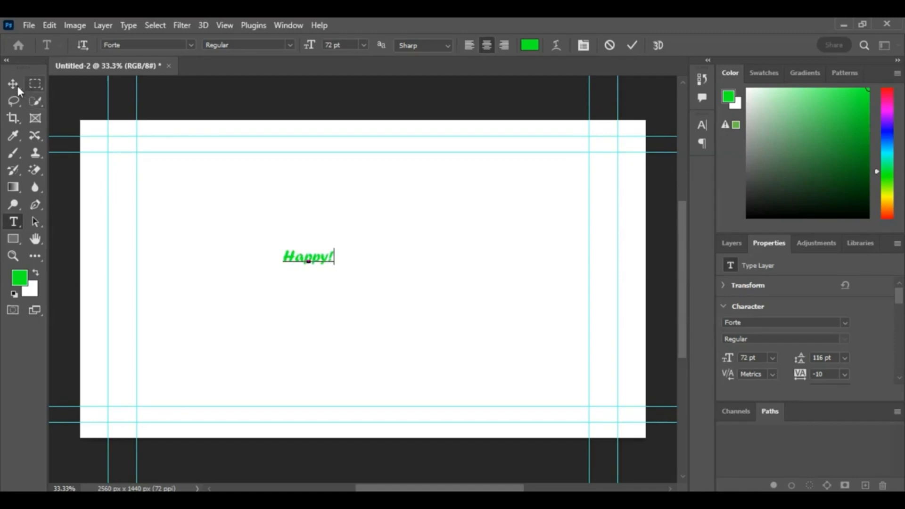
Step: Scale the Happy! text up and reposition it on the canvas
left_click(17, 86)
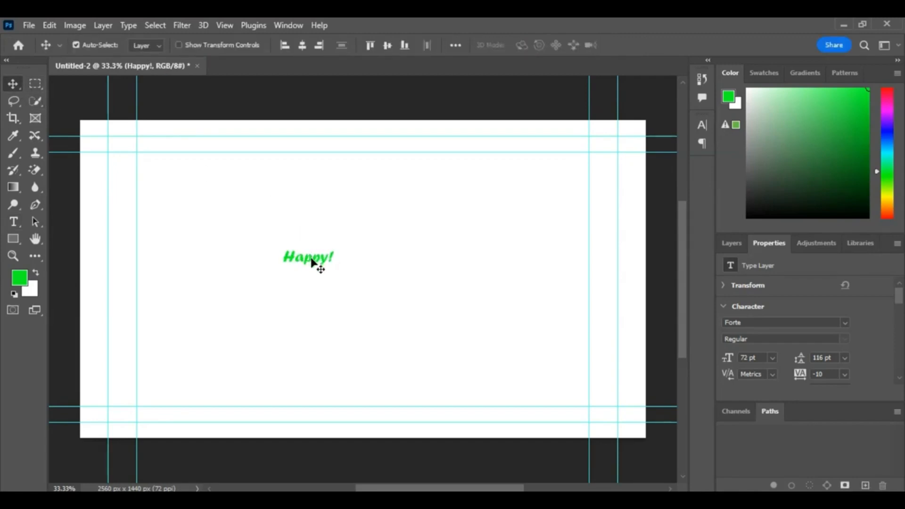
key("ctrl+t")
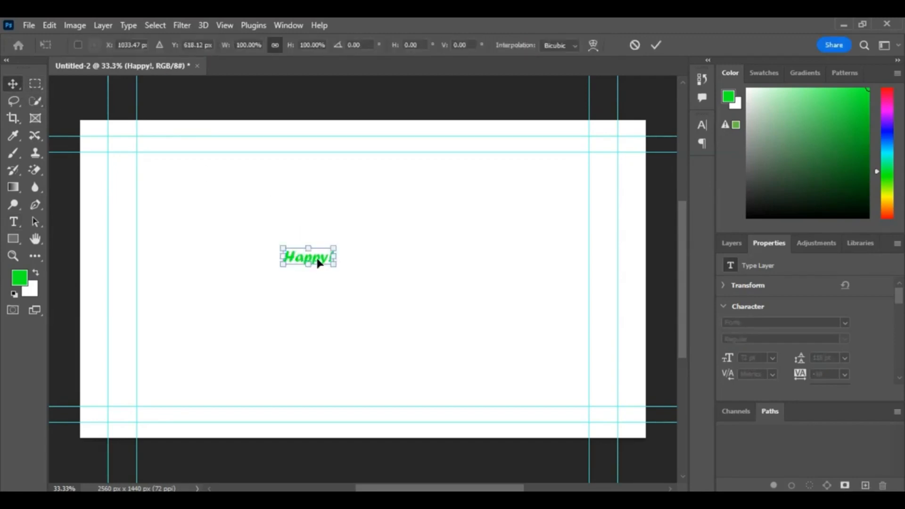
left_click_drag(335, 247, 569, 173)
left_click_drag(426, 224, 362, 236)
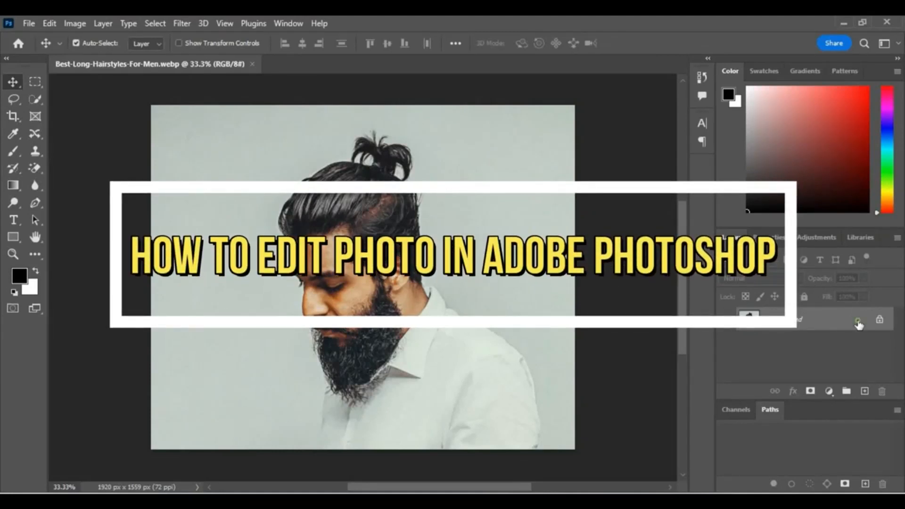
Step: Convert the portrait's locked background into an editable Layer 0
double_click(858, 325)
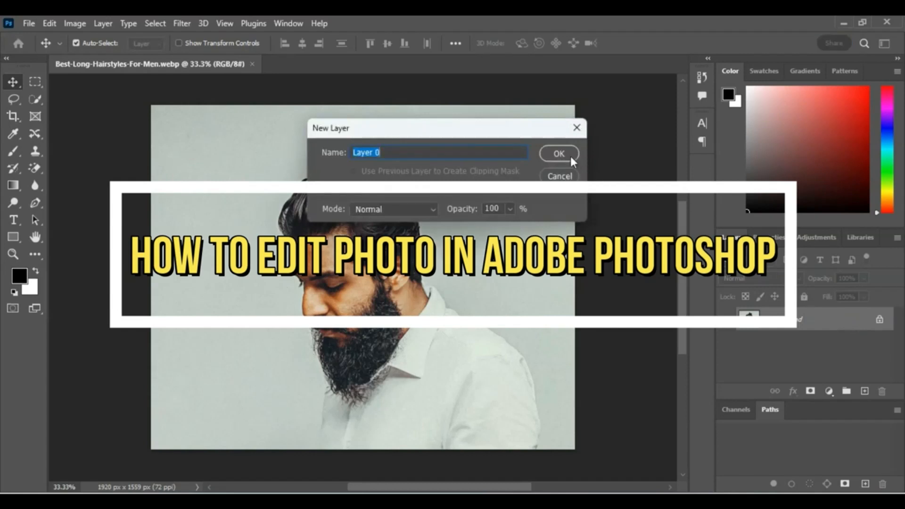
left_click(559, 154)
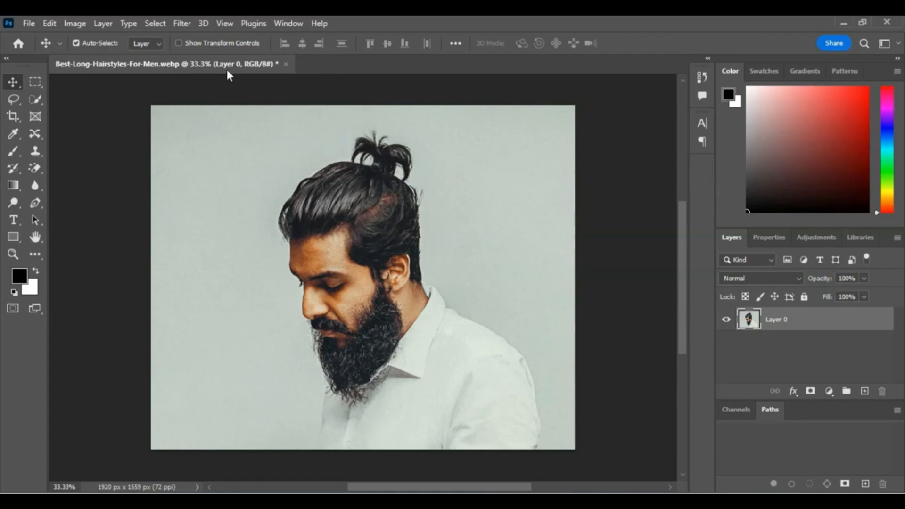
Step: Open the Camera Raw Filter on the portrait and apply Auto settings
left_click(183, 25)
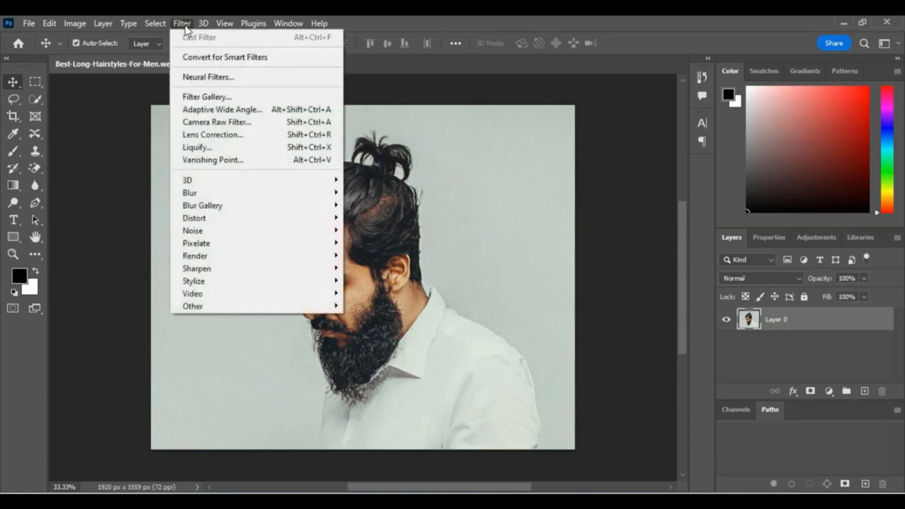
left_click(216, 124)
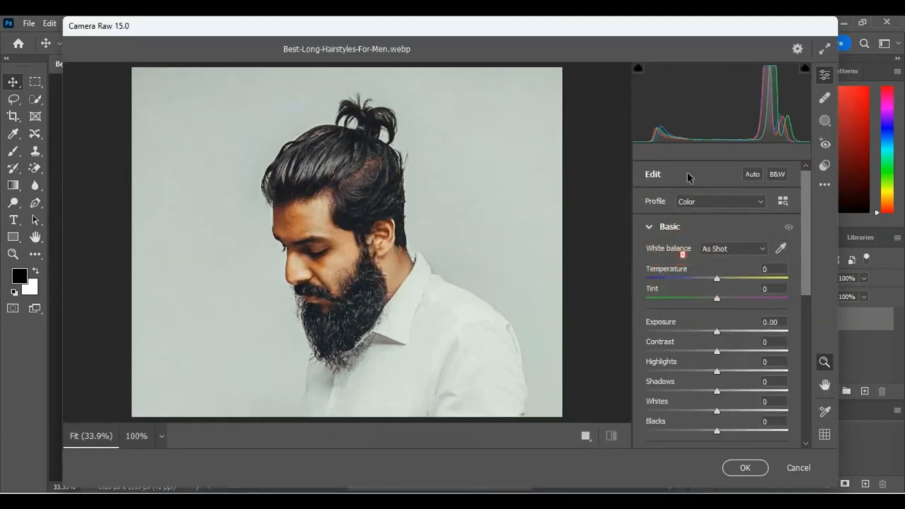
left_click(752, 175)
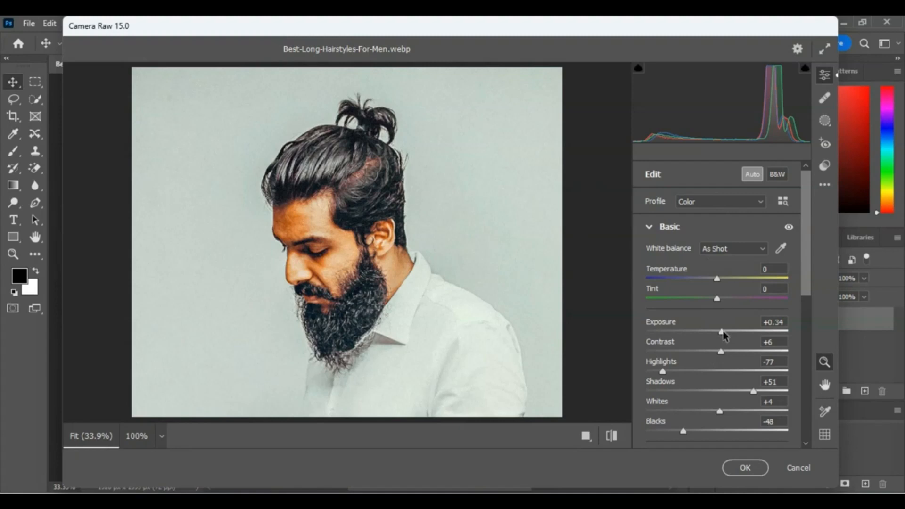
Step: Set Exposure to -0.65, Shadows to -13 and Whites to +52, then apply the Camera Raw edit
mouse_move(722, 332)
left_mouse_down()
mouse_move(739, 335)
mouse_move(711, 336)
left_mouse_up()
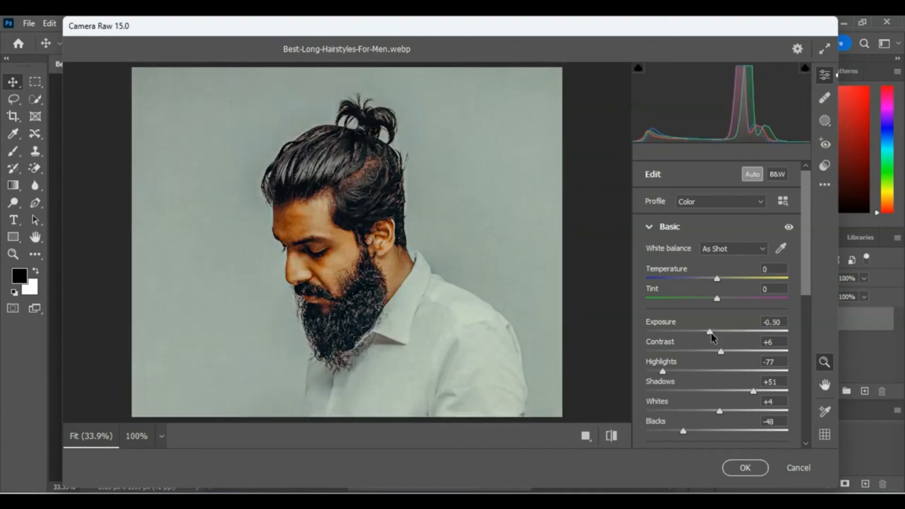
left_click_drag(711, 334, 710, 332)
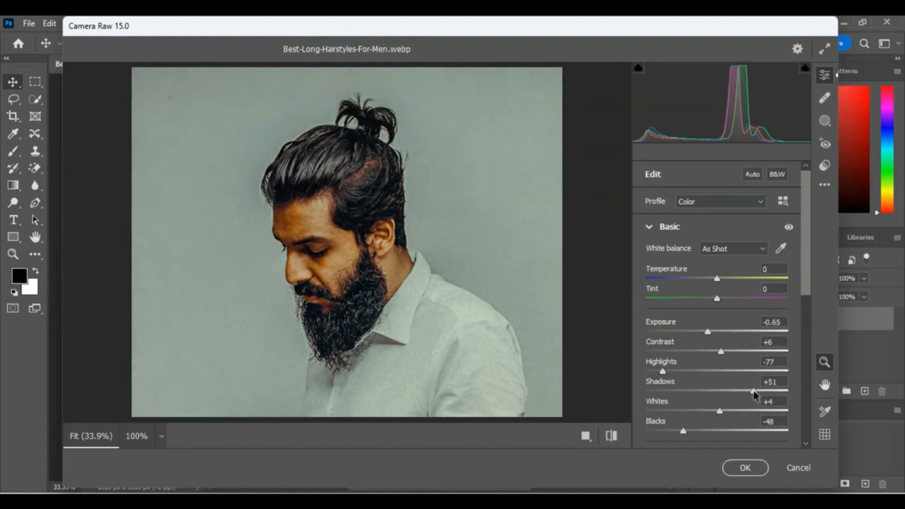
left_click_drag(753, 395, 707, 399)
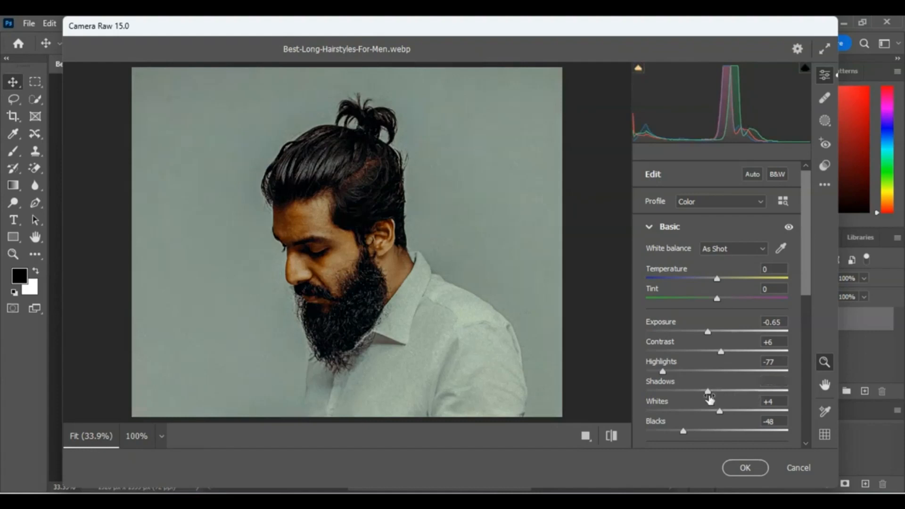
scroll(701, 353, "down", 3)
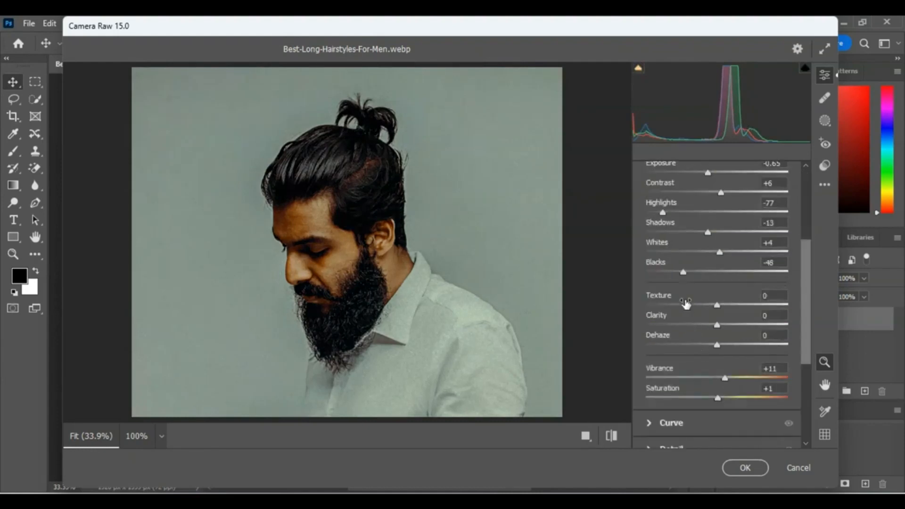
left_click_drag(721, 255, 757, 253)
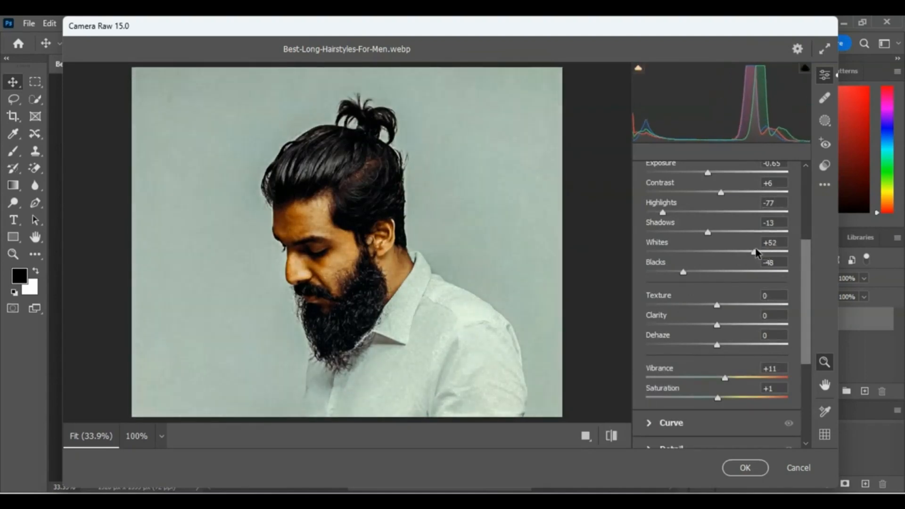
left_click(745, 468)
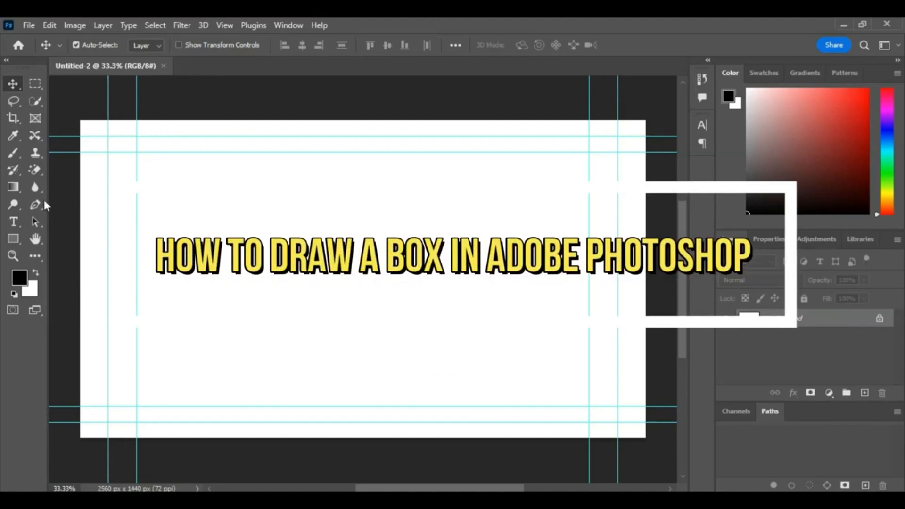
Step: Draw a 675 × 675 px black square with the Rectangle tool, leaving its corners sharp
left_click(13, 239)
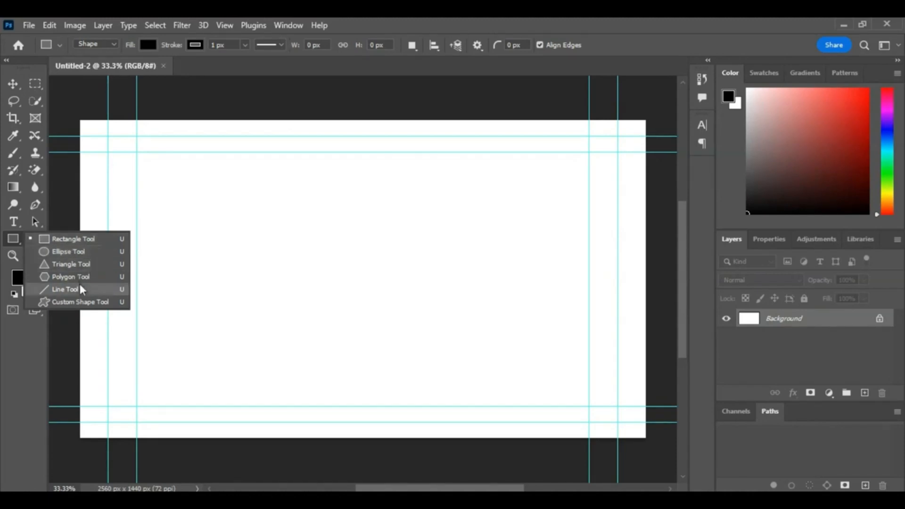
left_click(70, 238)
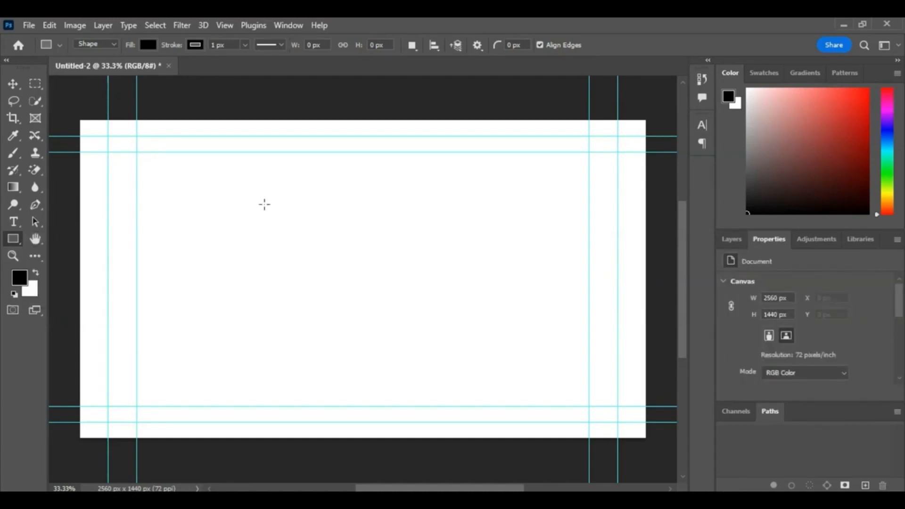
left_click_drag(268, 200, 448, 349)
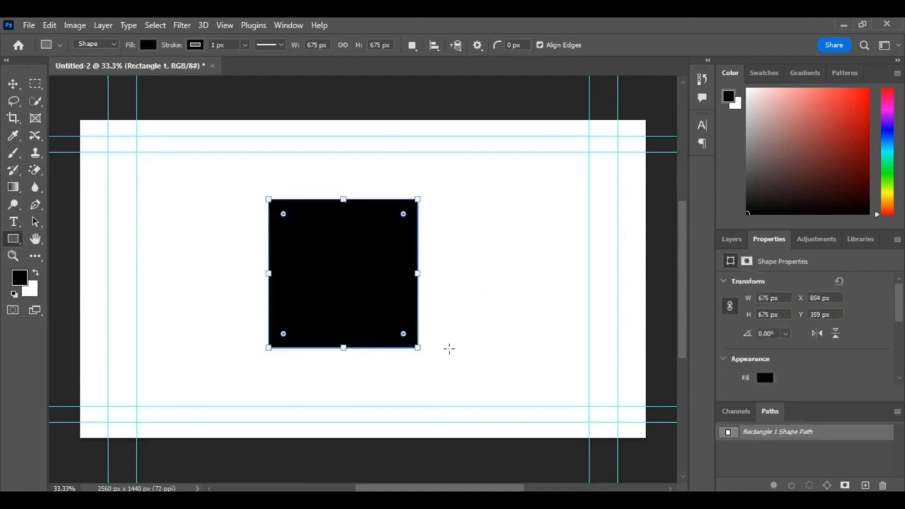
left_click_drag(283, 214, 351, 282)
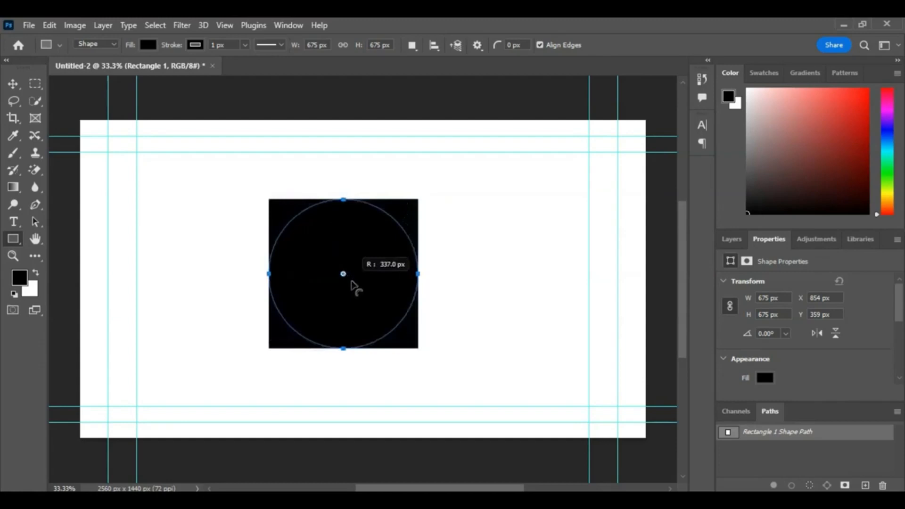
left_click_drag(351, 281, 260, 196)
Step: Centre the square horizontally on the canvas and nudge it slightly up
left_click(13, 85)
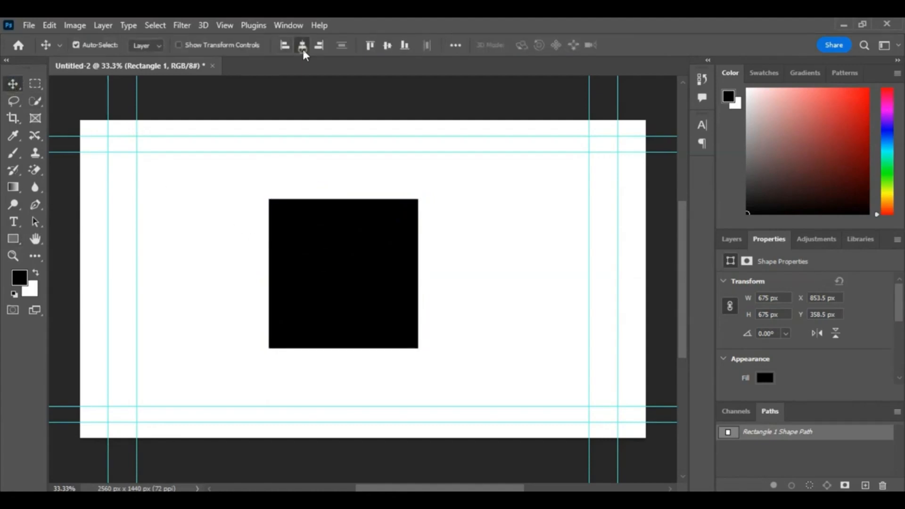
left_click(303, 49)
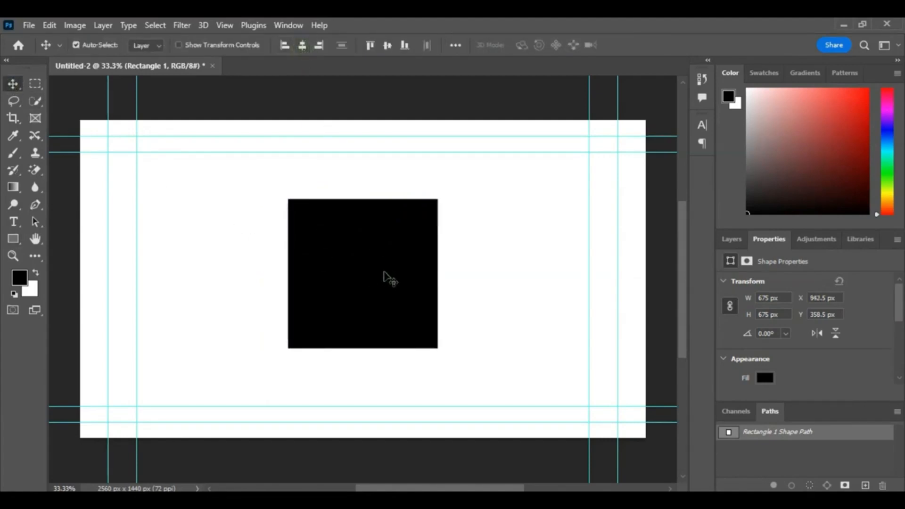
left_click_drag(386, 277, 386, 273)
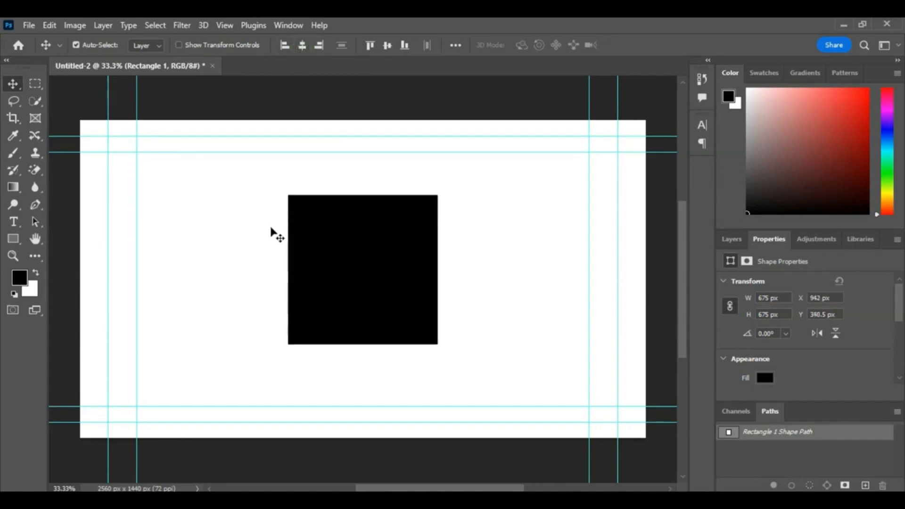
Step: Duplicate the black square twice, placing one copy to its left and one to its right with even gaps
left_click_drag(351, 239, 194, 241)
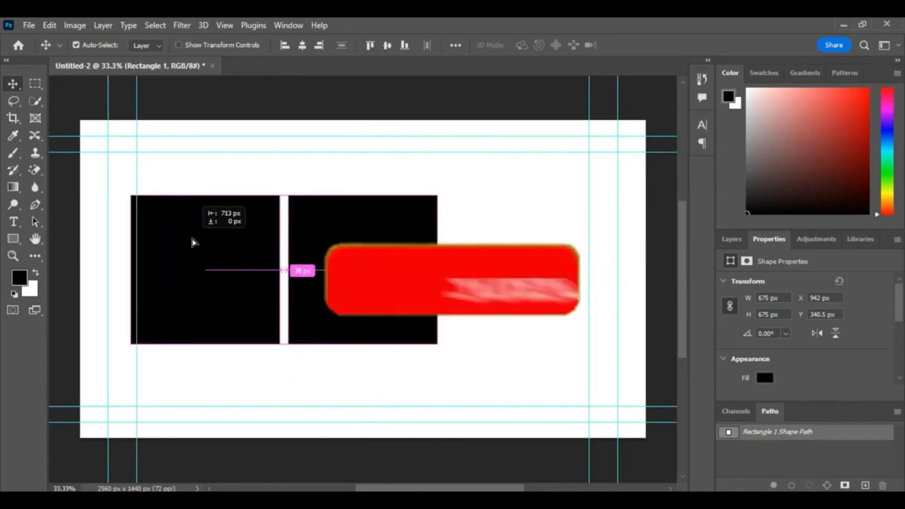
left_click_drag(360, 250, 518, 250)
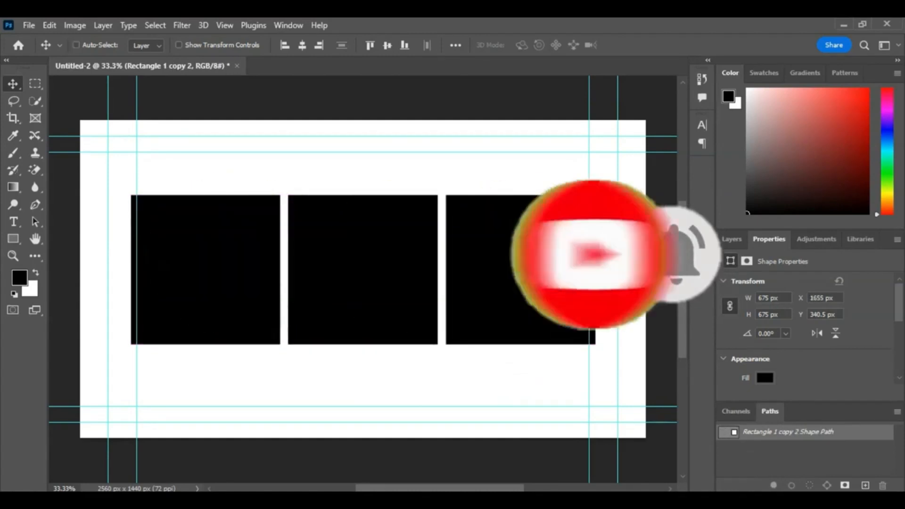
Step: Scale the right square down to about 77% and move it over the centre square
key("ctrl+t")
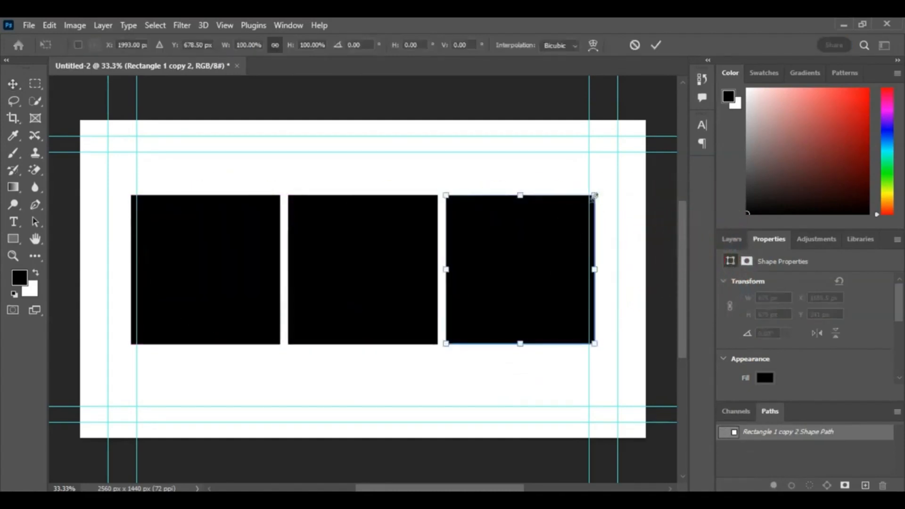
left_click_drag(594, 195, 560, 227)
left_click_drag(524, 269, 381, 262)
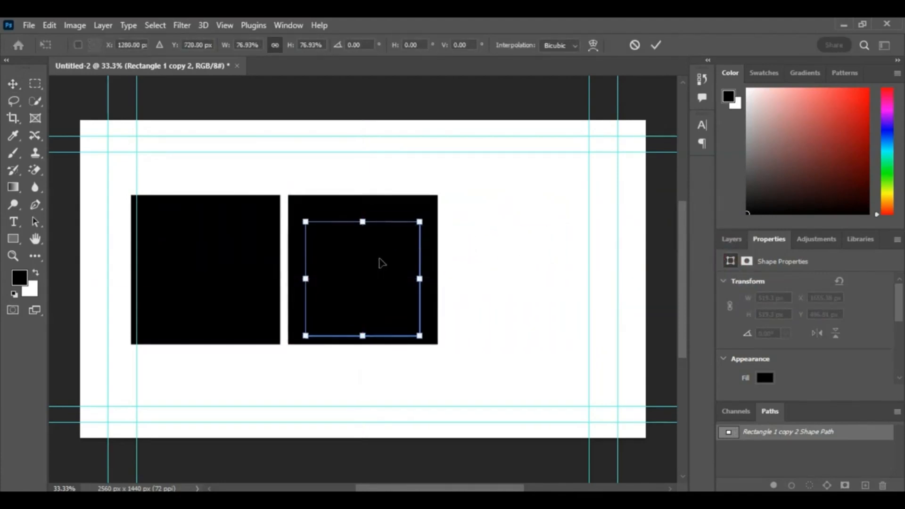
left_click(13, 83)
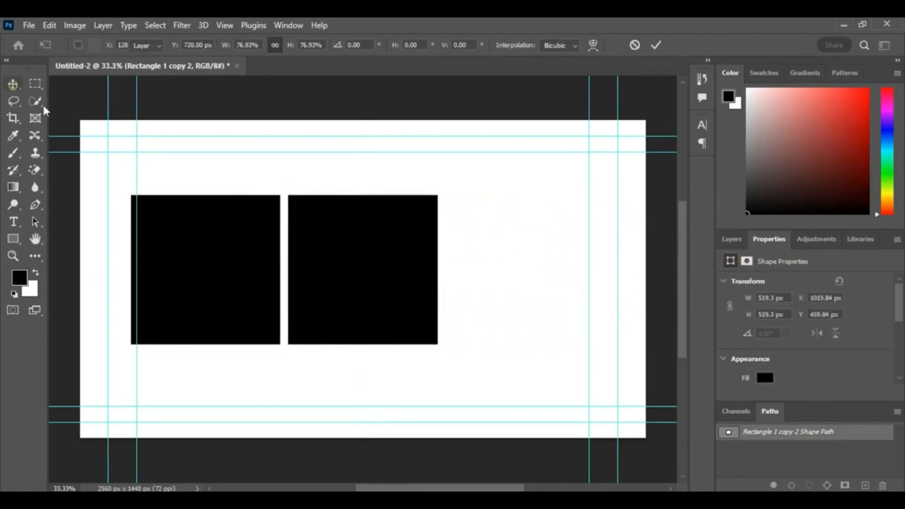
Step: Move the left square onto the centre square and scale it down to about 54%, centred inside
left_click_drag(172, 247, 340, 249)
key("ctrl+t")
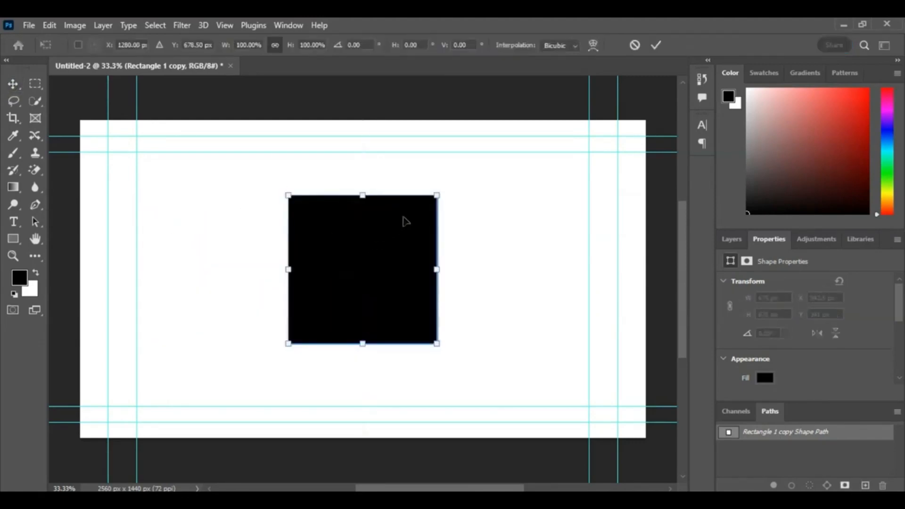
left_click_drag(435, 194, 384, 248)
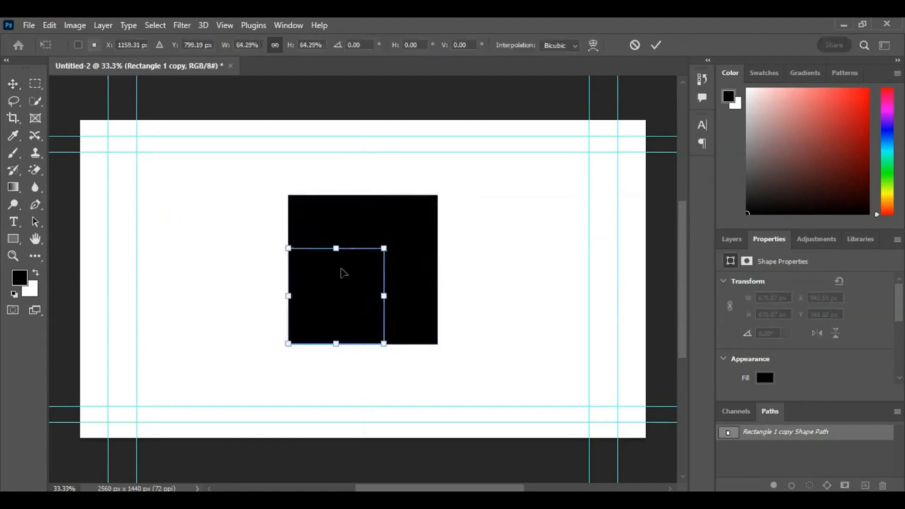
left_click_drag(284, 245, 303, 258)
left_click_drag(335, 319, 354, 279)
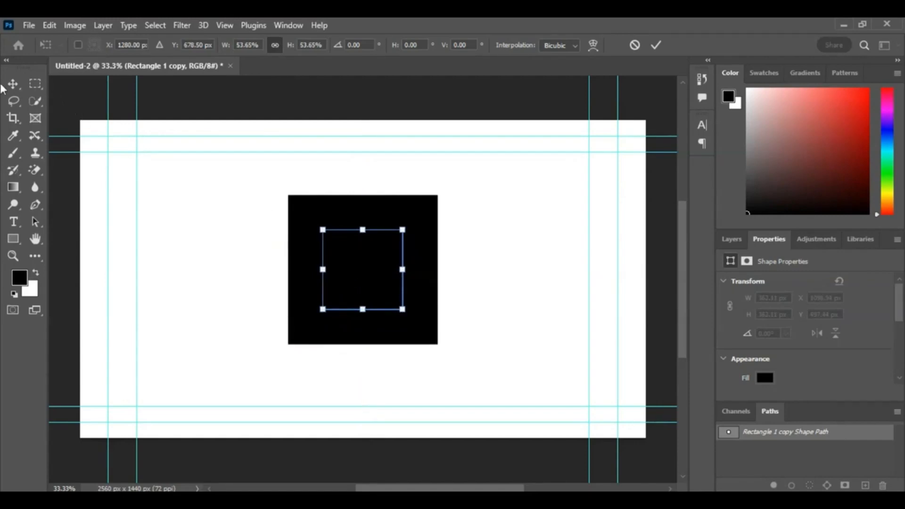
left_click(13, 86)
Step: Give the smallest square a red stroke
left_click(764, 377)
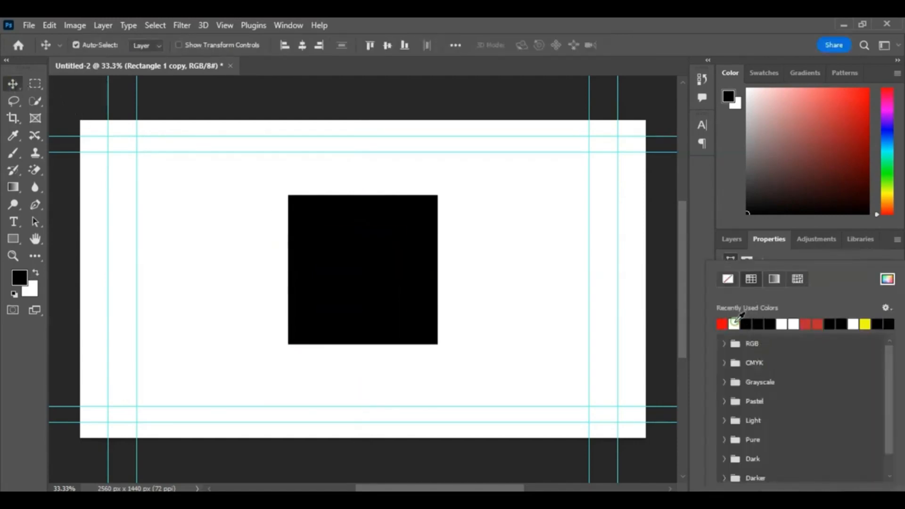
left_click(731, 237)
left_click(731, 238)
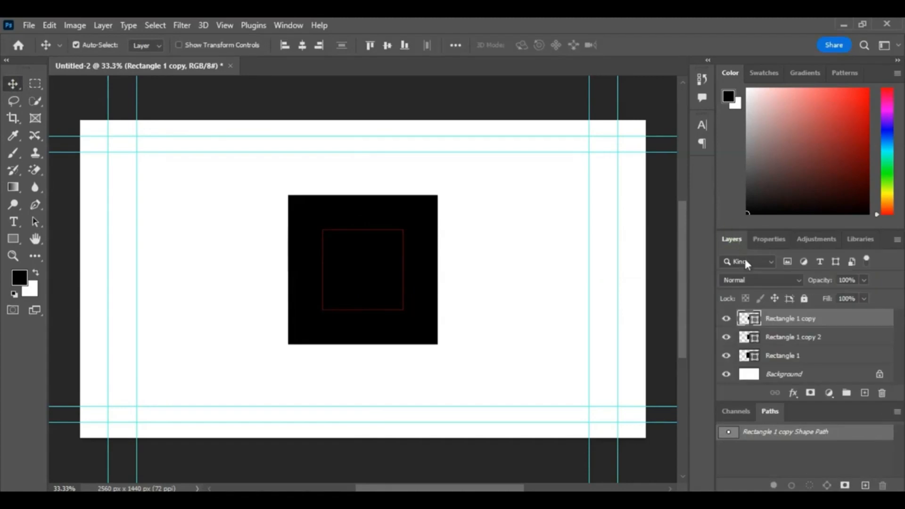
Step: Give the middle square a red stroke
left_click(784, 338)
left_click(759, 238)
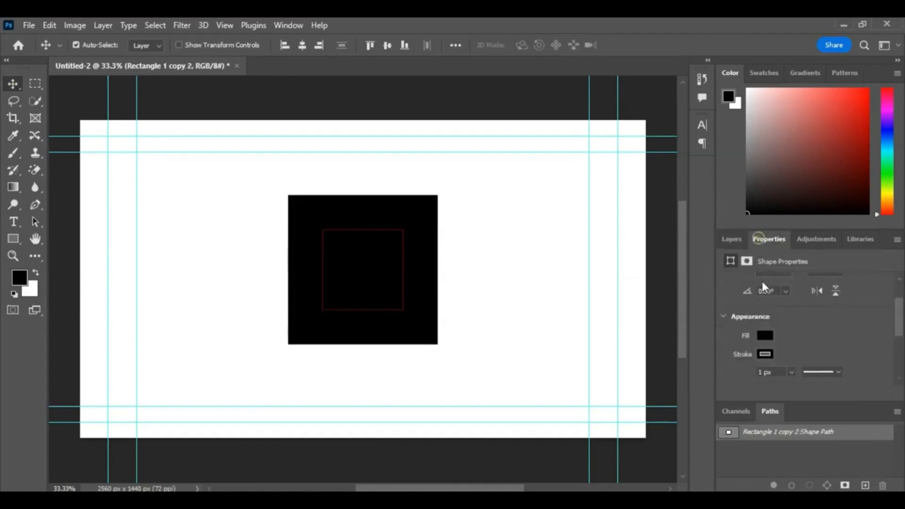
left_click(765, 354)
left_click(722, 322)
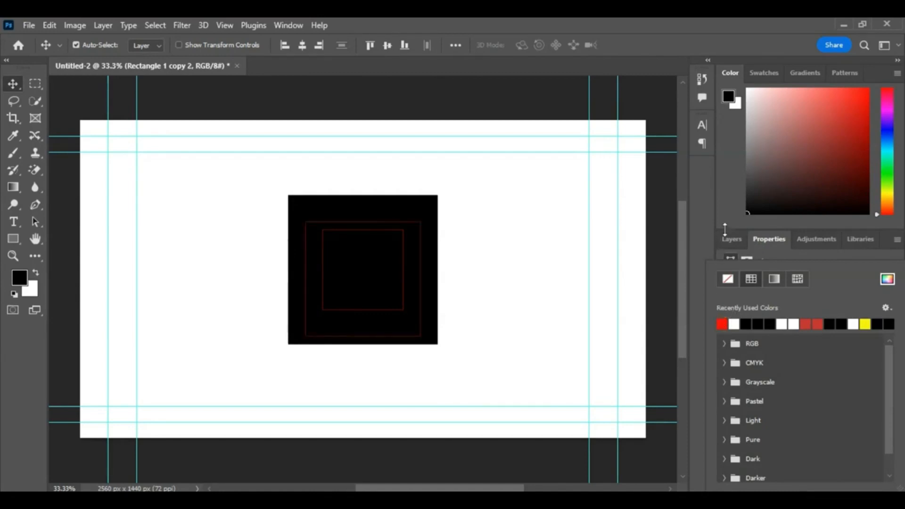
left_click_drag(724, 229, 731, 236)
left_click(733, 243)
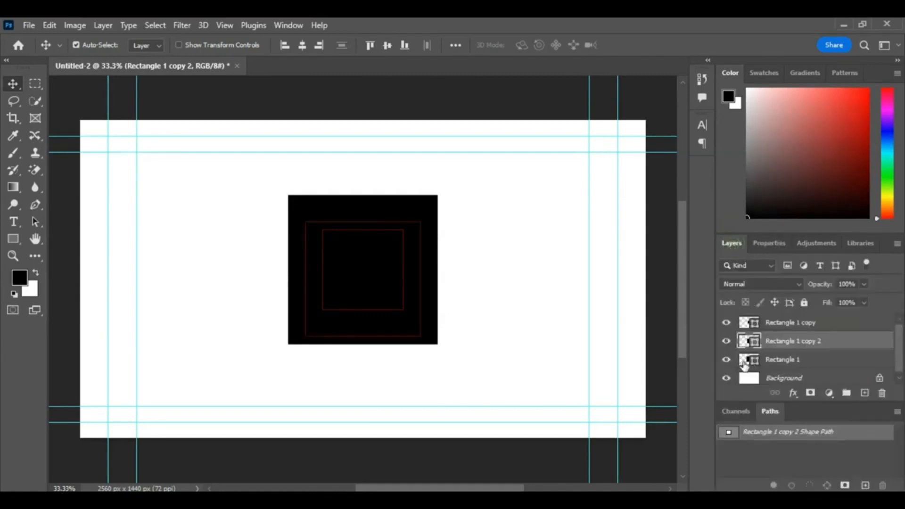
Step: Give the outer square a red stroke
left_click(744, 363)
left_click(763, 243)
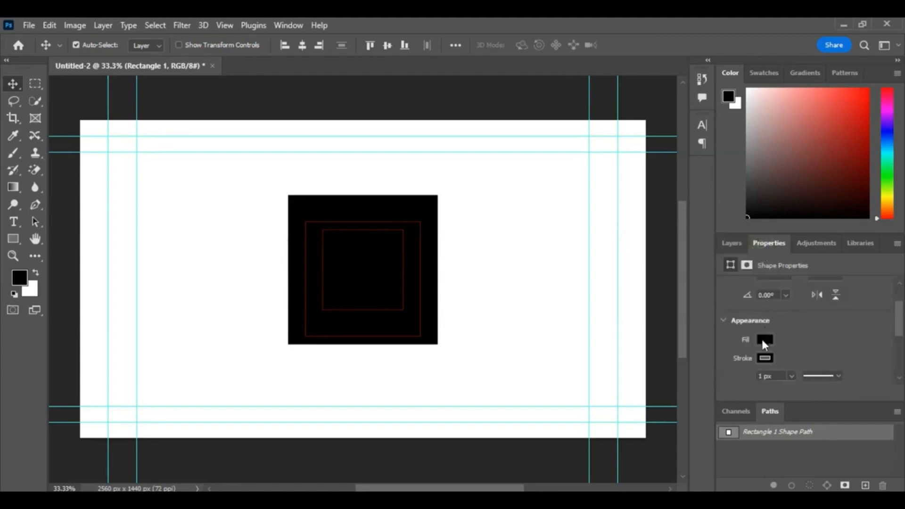
left_click(764, 357)
left_click(722, 324)
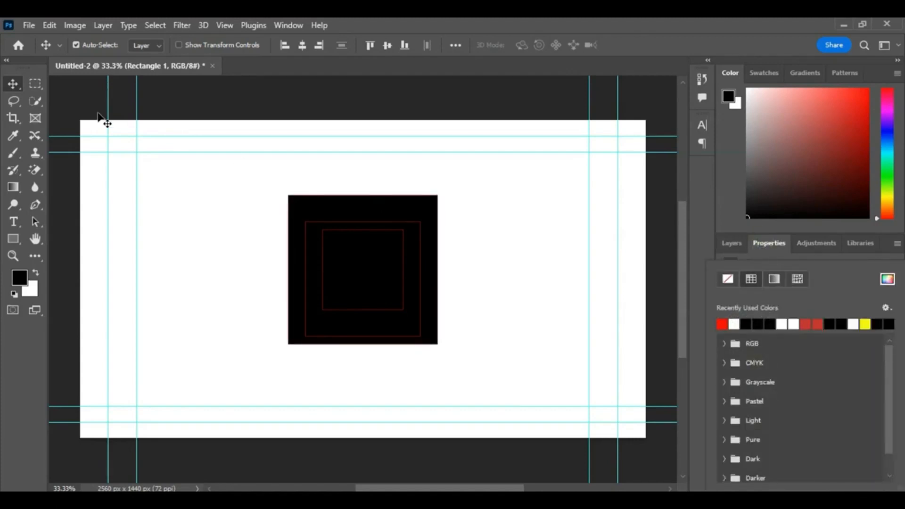
left_click(18, 84)
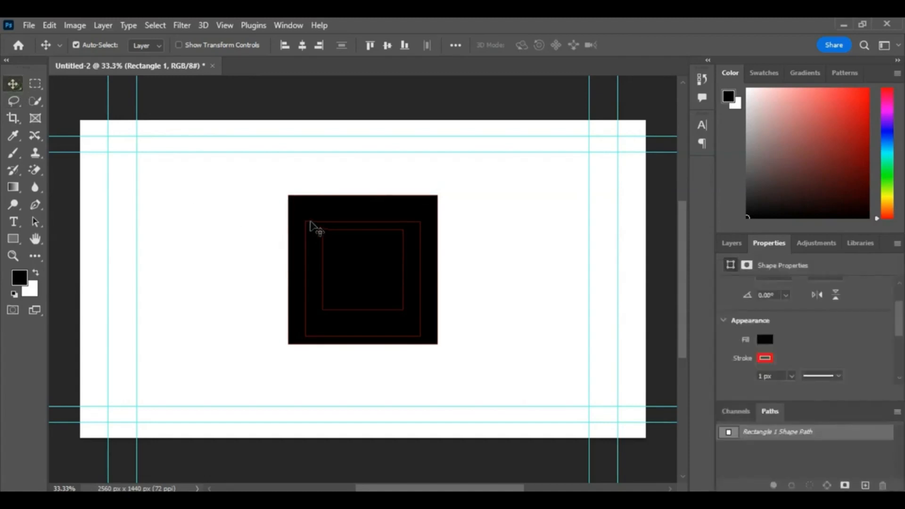
Step: Nudge the middle square up so it sits centred within the outer square
left_click(310, 220)
left_click(306, 235)
key("ctrl+t")
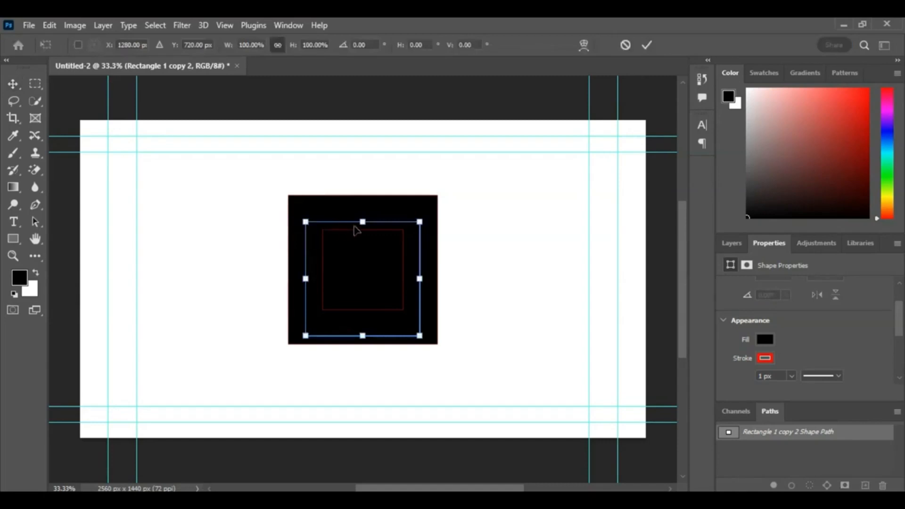
left_click_drag(307, 261, 309, 250)
left_click(14, 83)
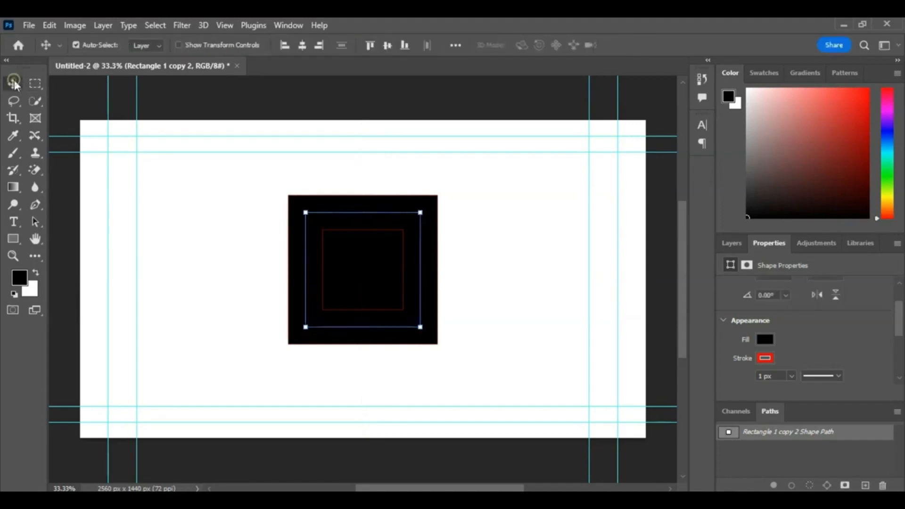
Step: Set the foreground colour to blue 0096ff
left_click(323, 170)
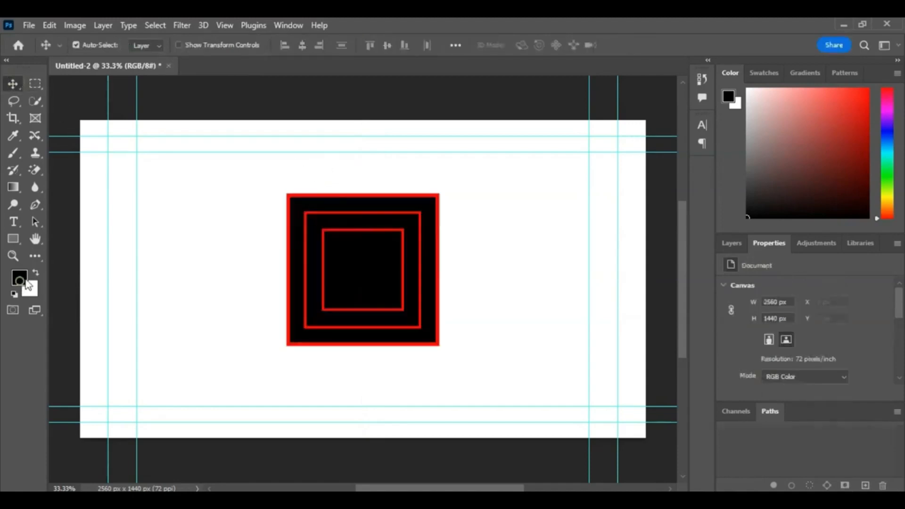
left_click(25, 281)
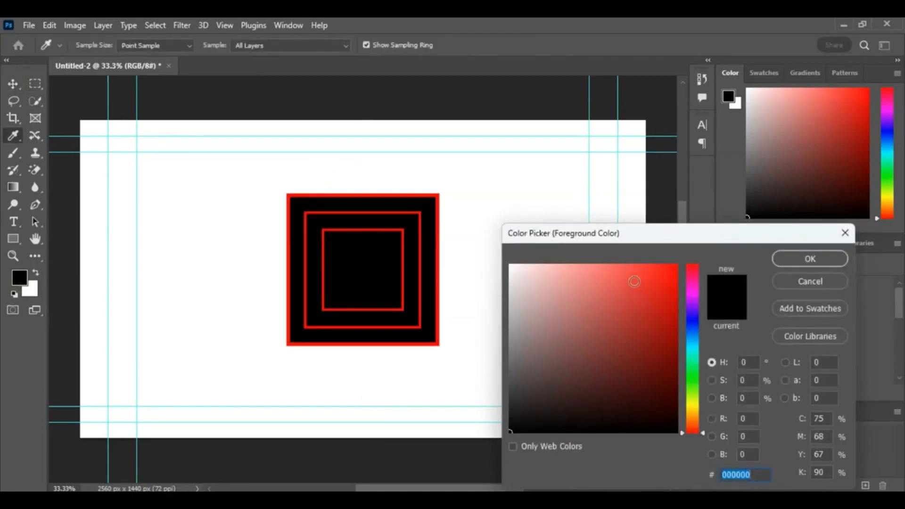
left_click_drag(693, 345, 735, 183)
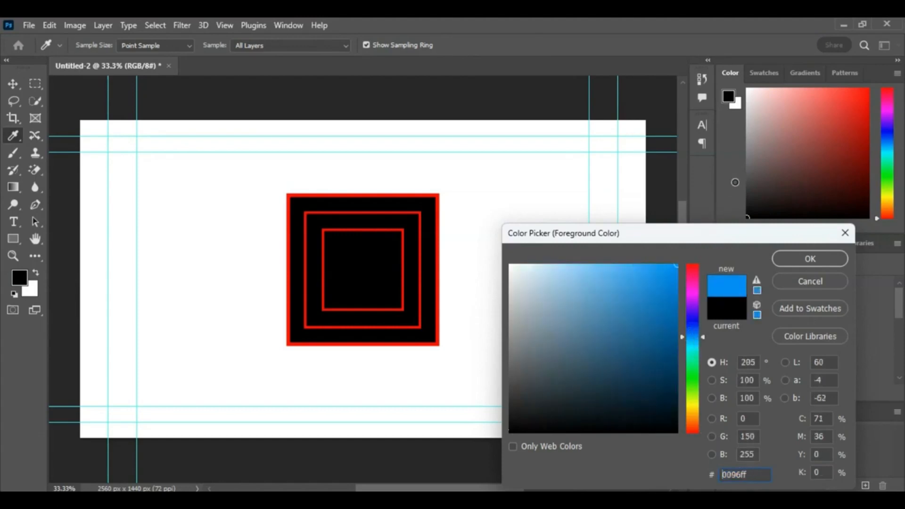
left_click(822, 257)
Step: Fill the innermost square with the blue foreground colour
left_click(363, 261)
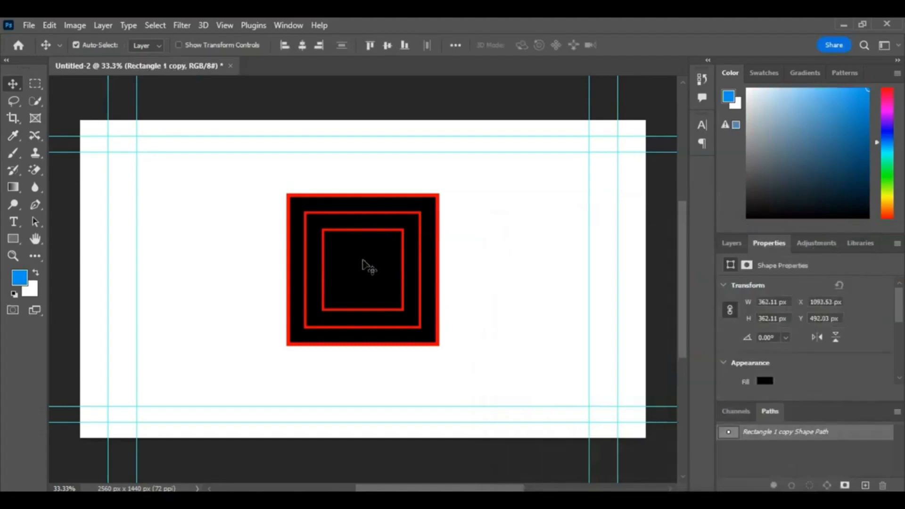
key("ctrl")
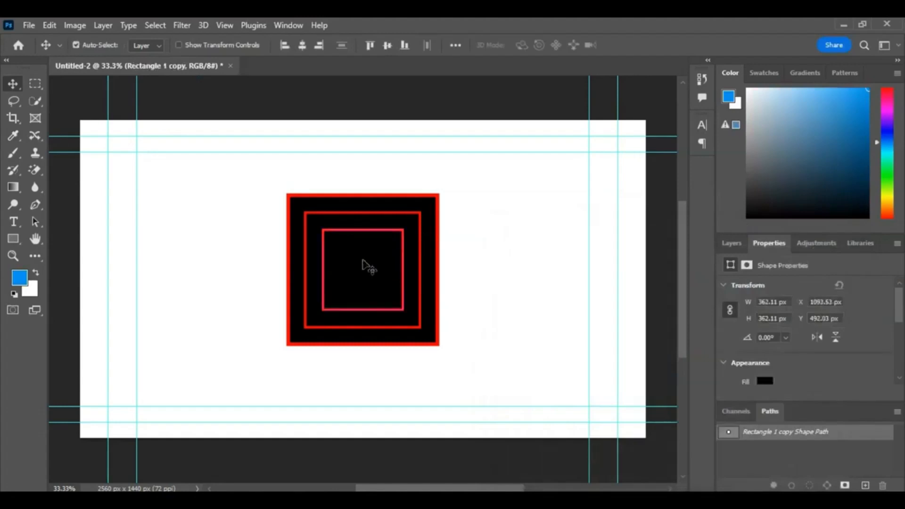
key("ctrl+BackSpace")
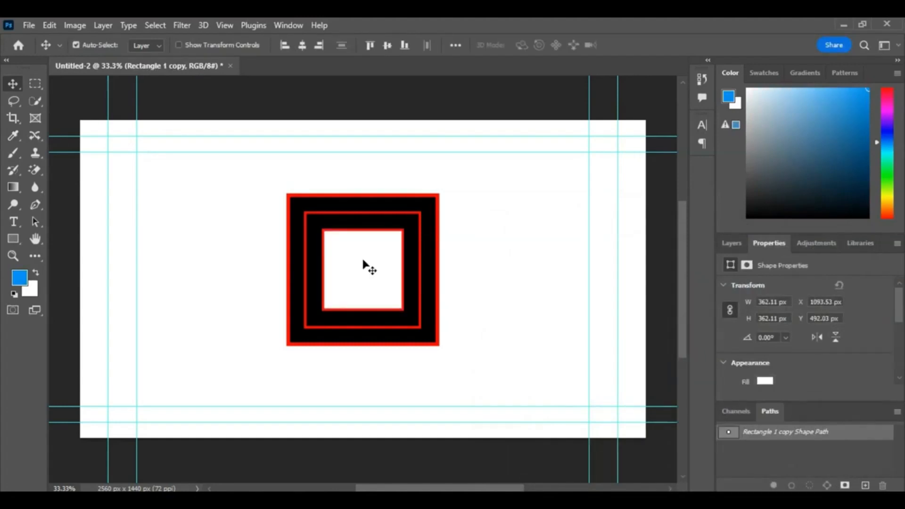
key("ctrl+z")
key("alt+BackSpace")
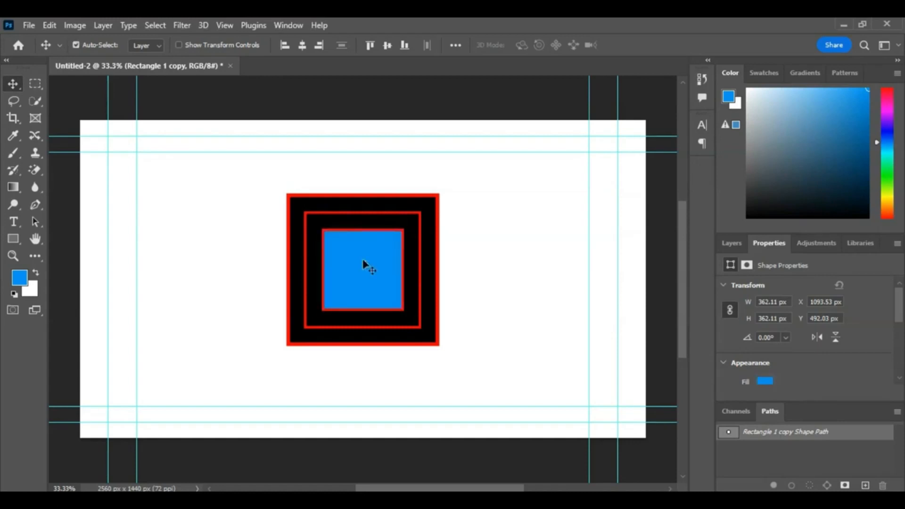
Step: Change the middle square's fill to yellow
left_click(316, 265)
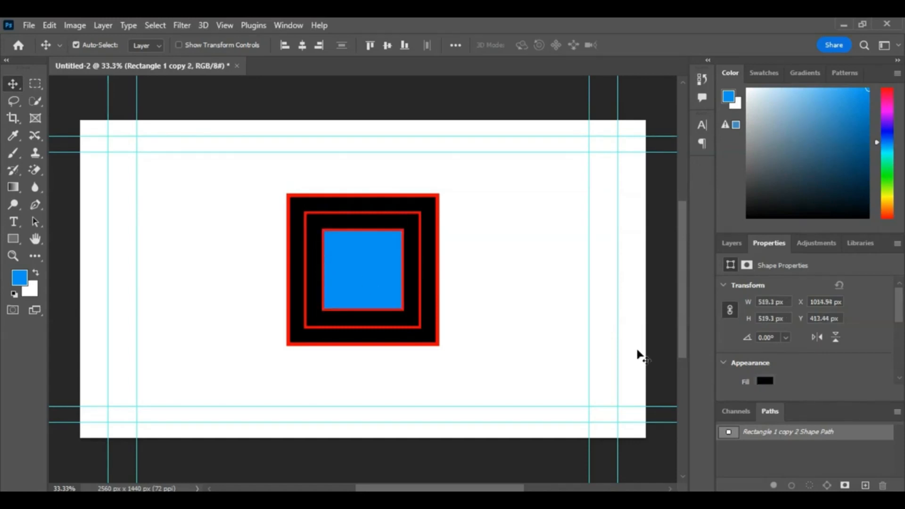
left_click(765, 381)
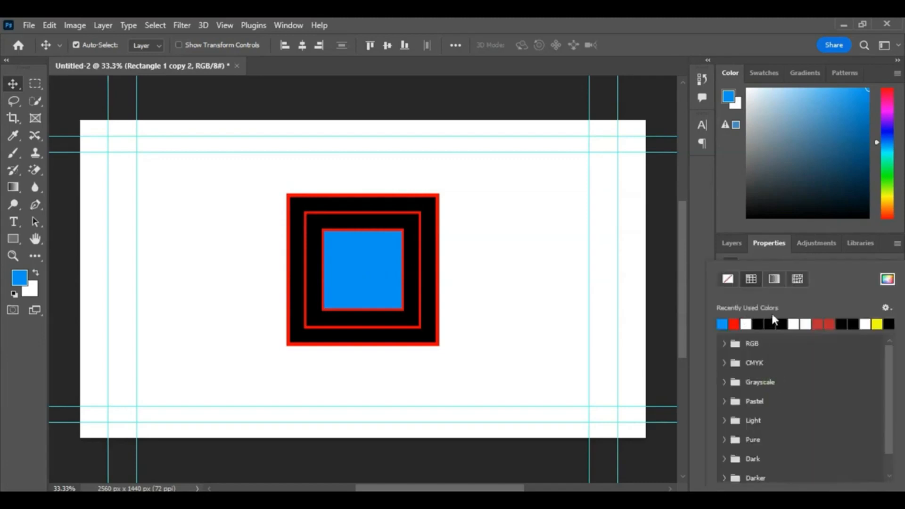
left_click(876, 324)
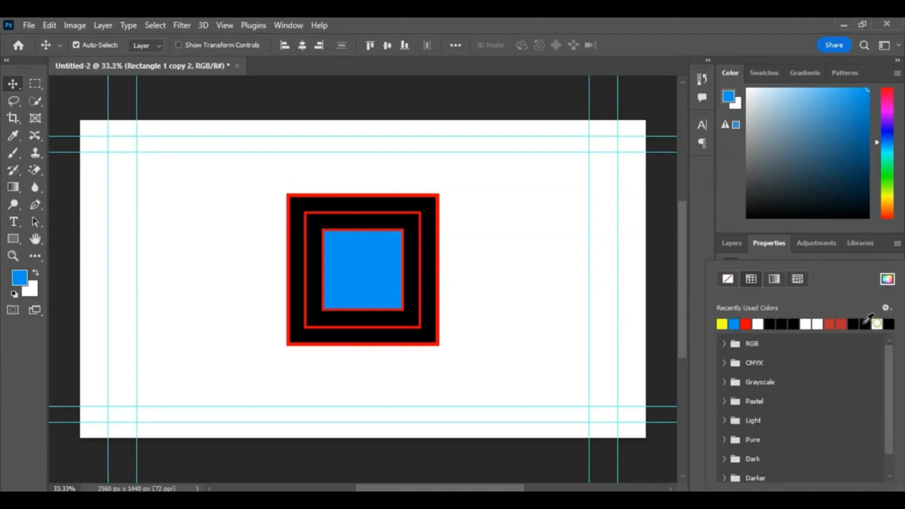
Step: Set the foreground colour to green 00ff1e and fill the outer square with it
left_click(435, 264)
scroll(771, 328, "down", 2)
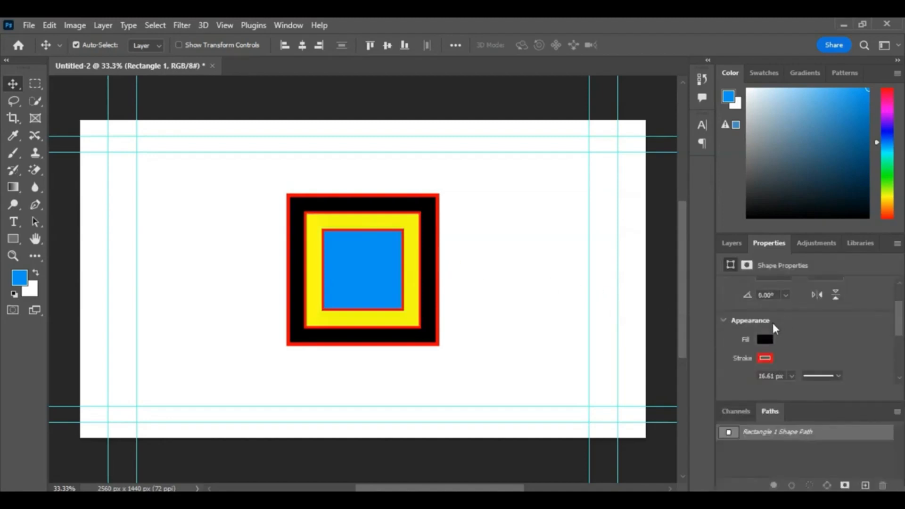
left_click(764, 335)
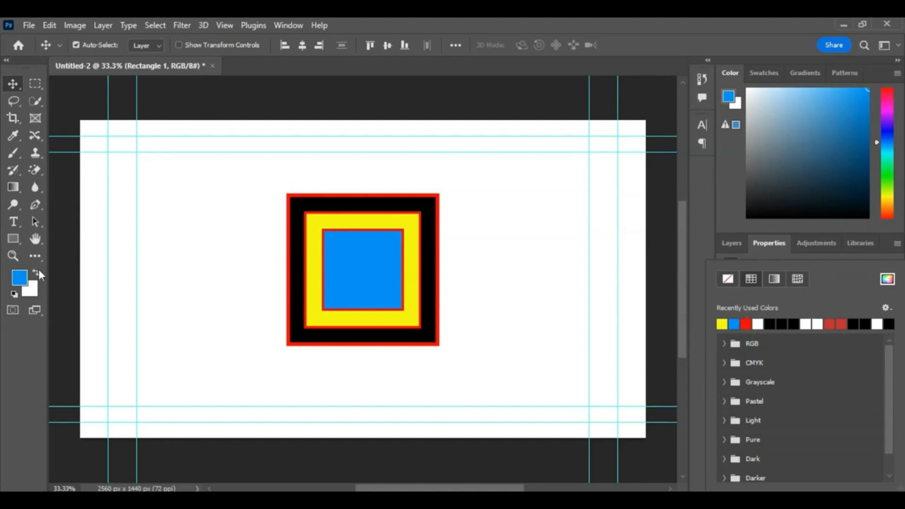
left_click(19, 277)
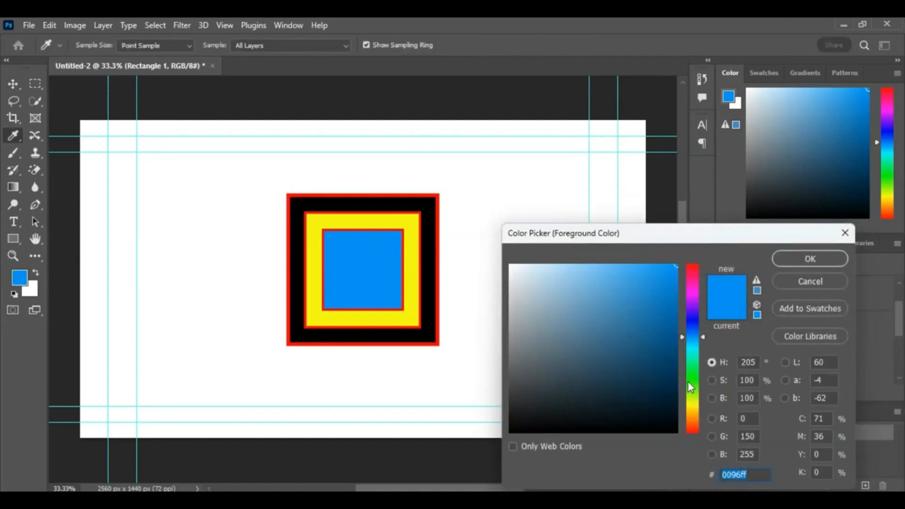
left_click(692, 373)
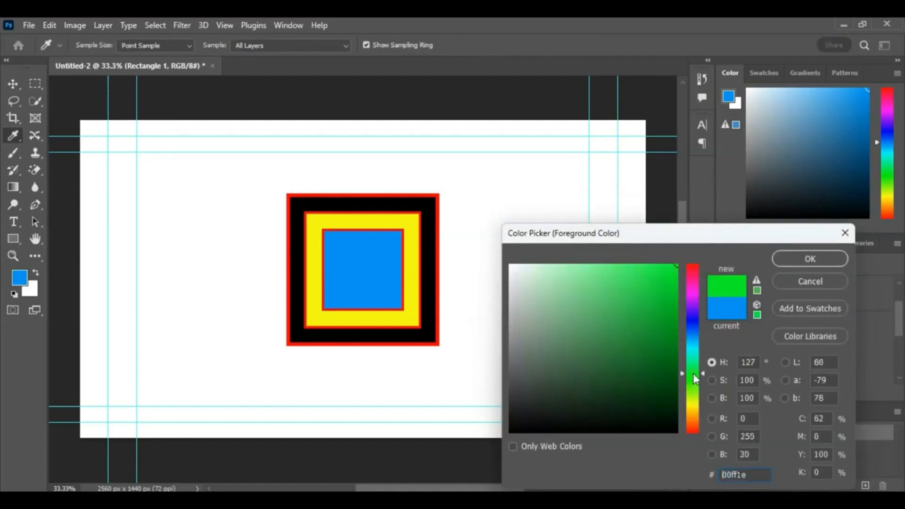
left_click(791, 253)
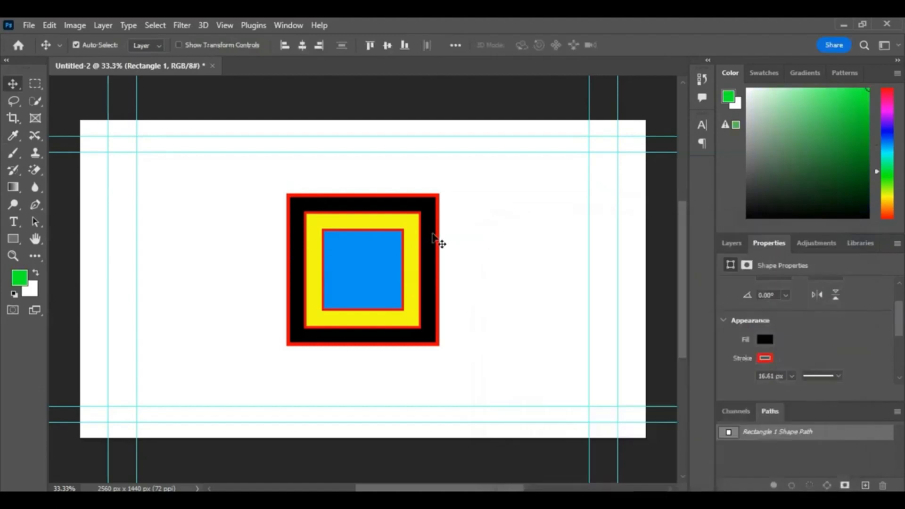
key("alt+BackSpace")
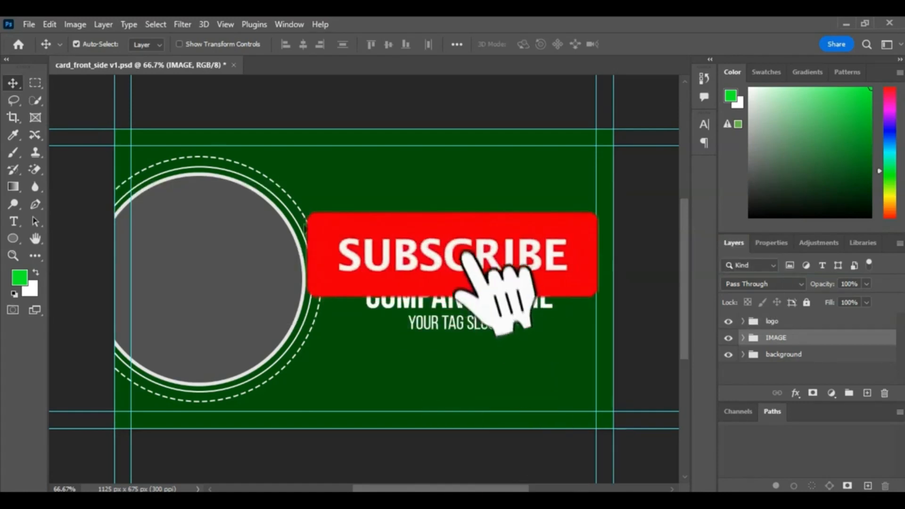
Step: Replace the business card's company name text with JAMES MEDIA
double_click(403, 299)
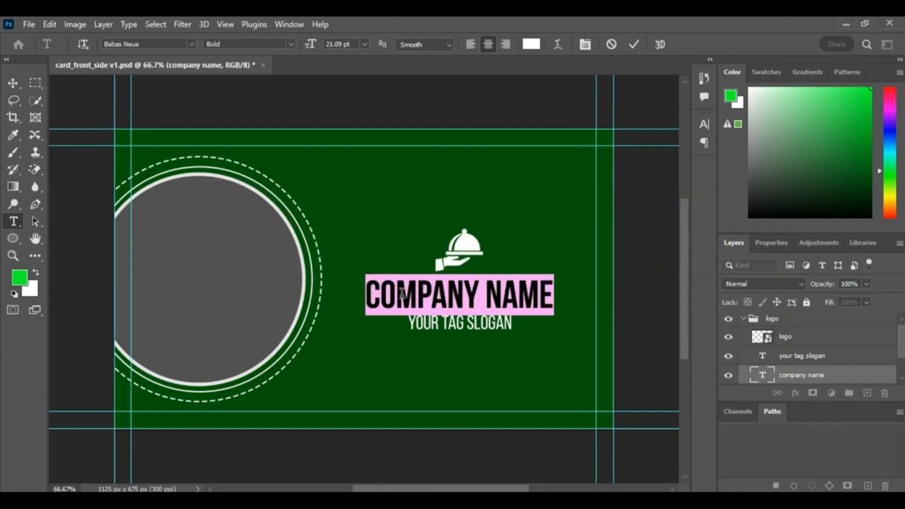
type("J")
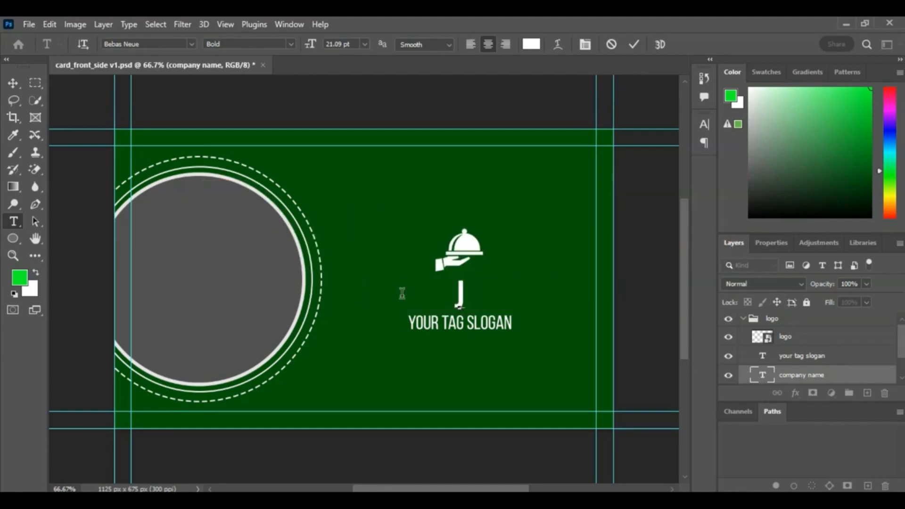
type("AME")
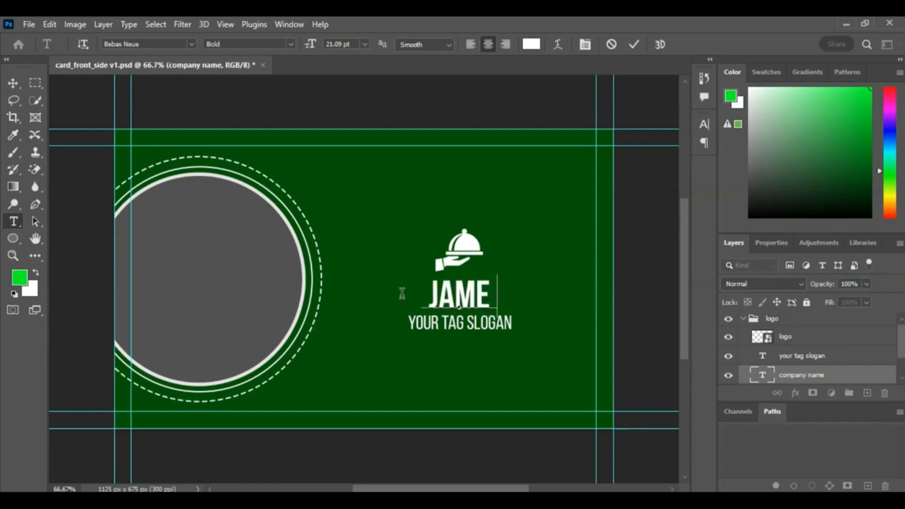
type("S MEDIA")
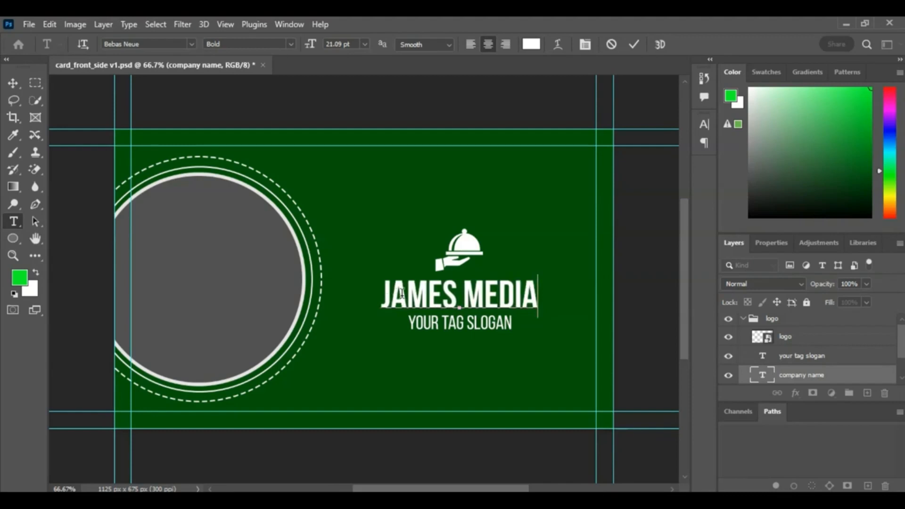
left_click(14, 85)
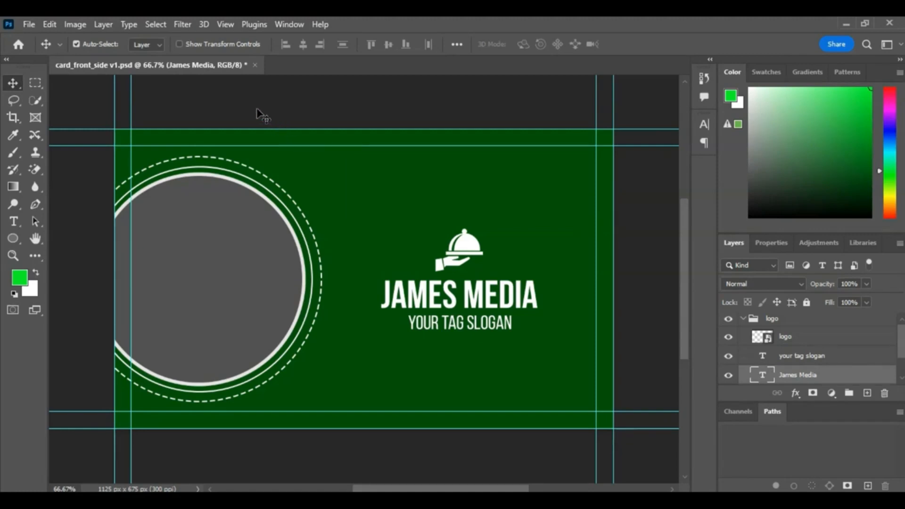
Step: Export the business card as a JPG file with the quality slider raised to its highest setting
left_click(28, 24)
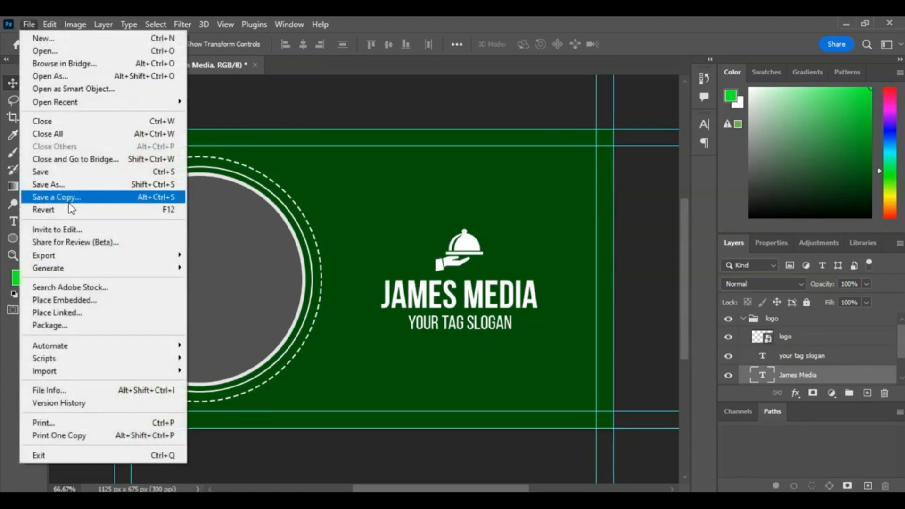
mouse_move(56, 256)
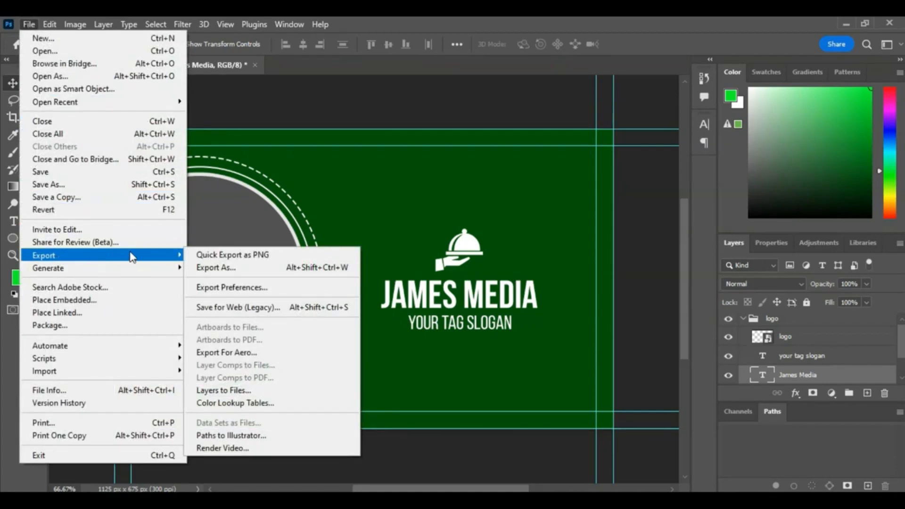
left_click(245, 272)
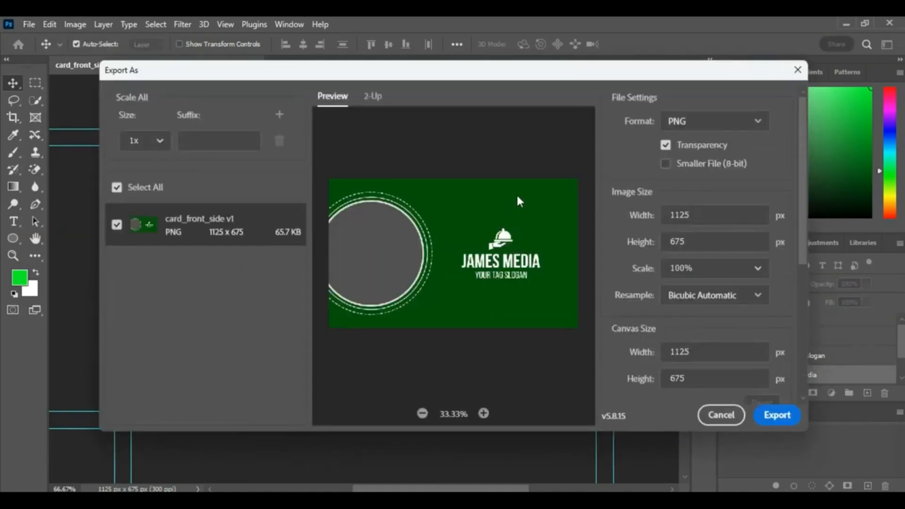
left_click(727, 126)
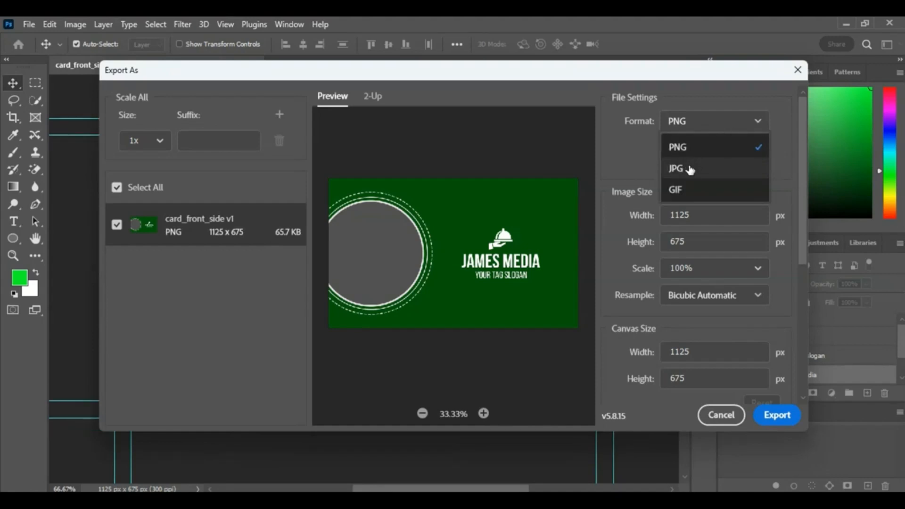
left_click(689, 168)
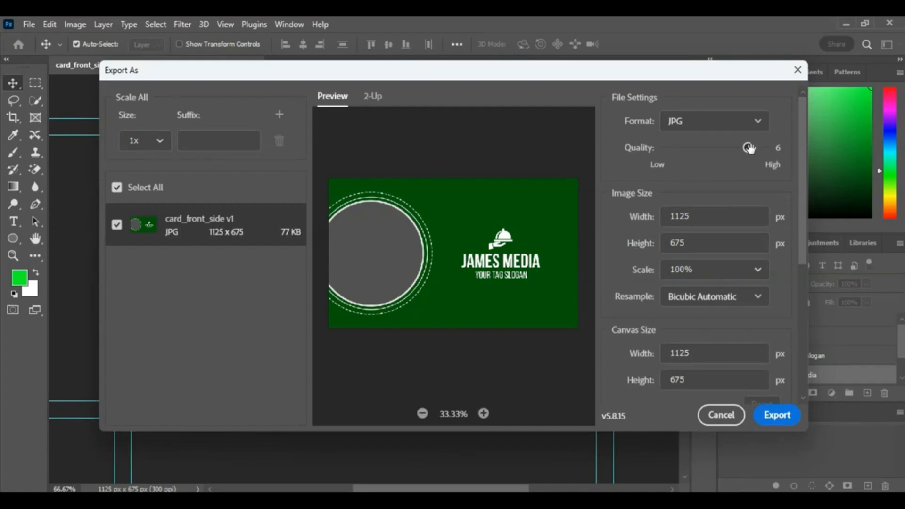
left_click_drag(750, 148, 779, 150)
left_click(782, 418)
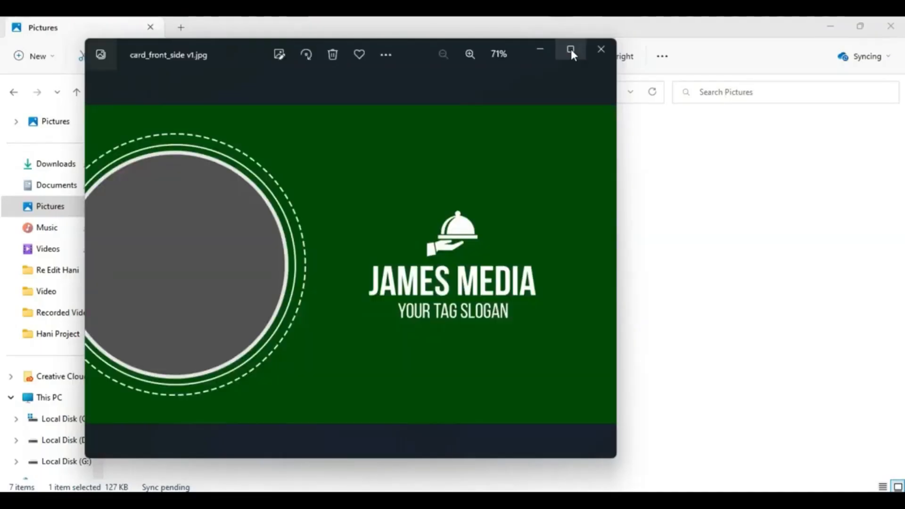
Step: Maximize the image viewer to inspect the exported card JPG
left_click(579, 49)
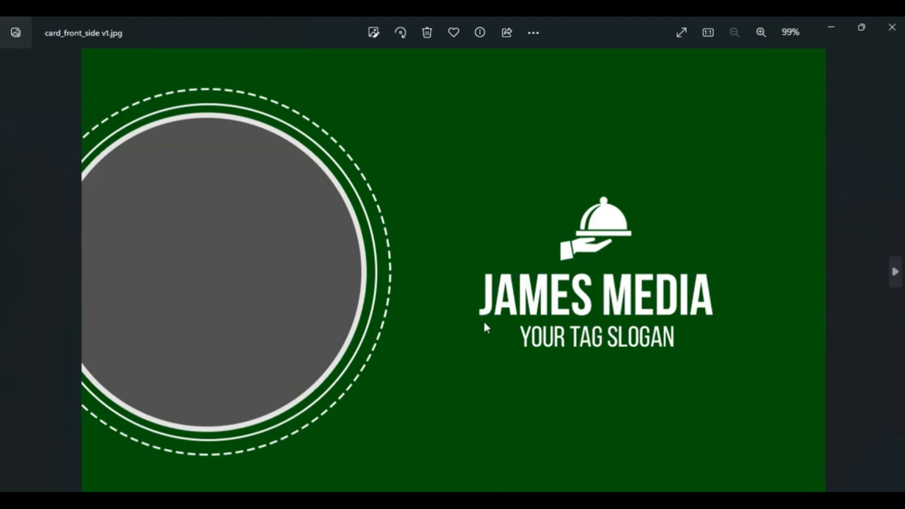
mouse_move(891, 234)
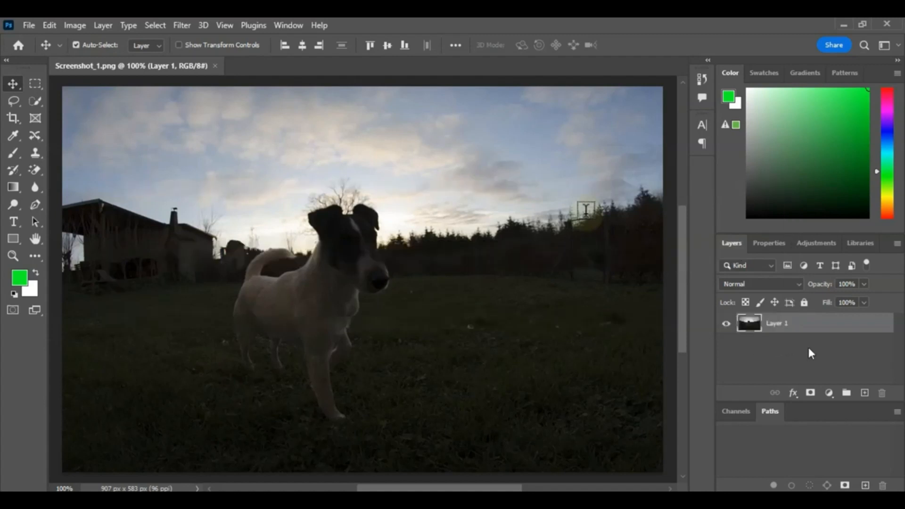
Step: Add a new empty layer to the dog photo, then a Levels adjustment layer above it
left_click(864, 392)
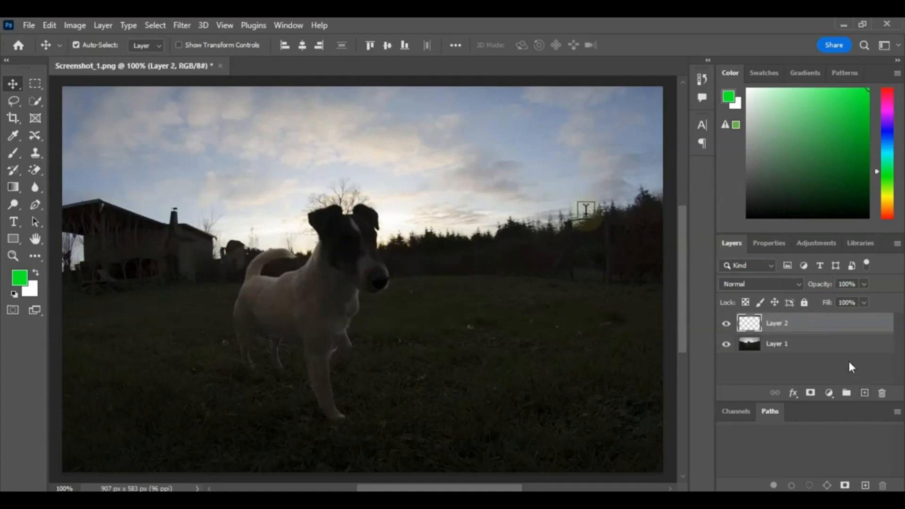
left_click(829, 393)
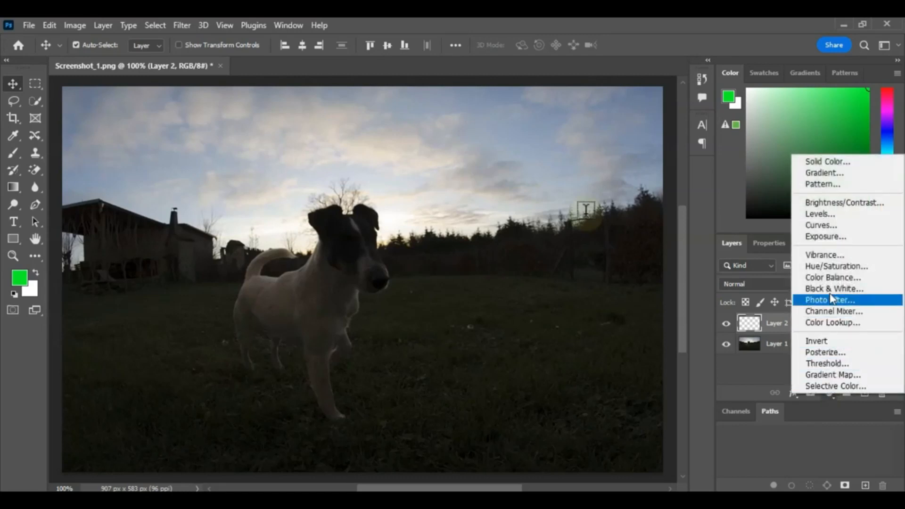
left_click(827, 216)
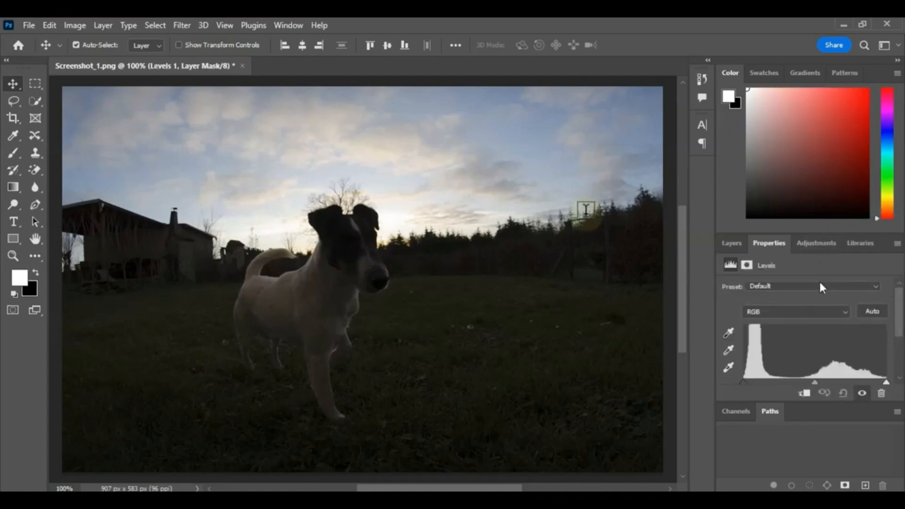
Step: Set the Levels adjustment layer's blend mode to Screen
scroll(820, 283, "down", 3)
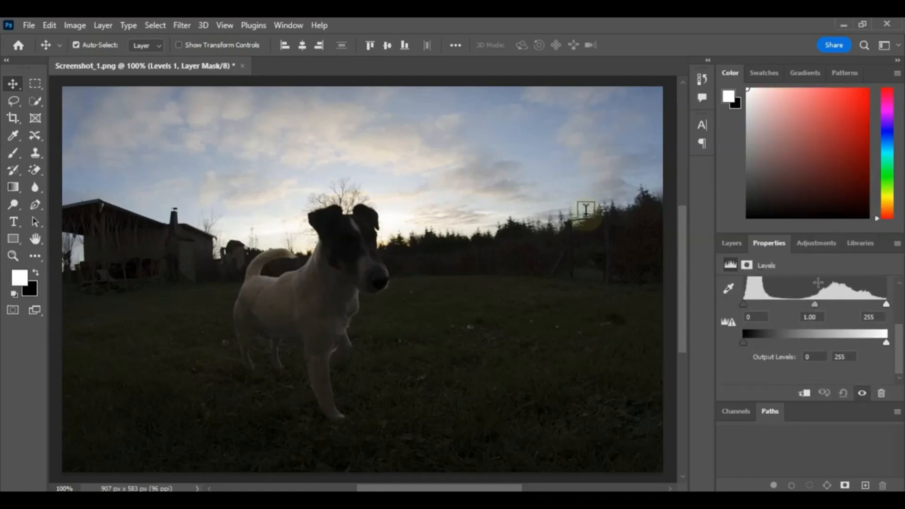
scroll(818, 283, "up", 4)
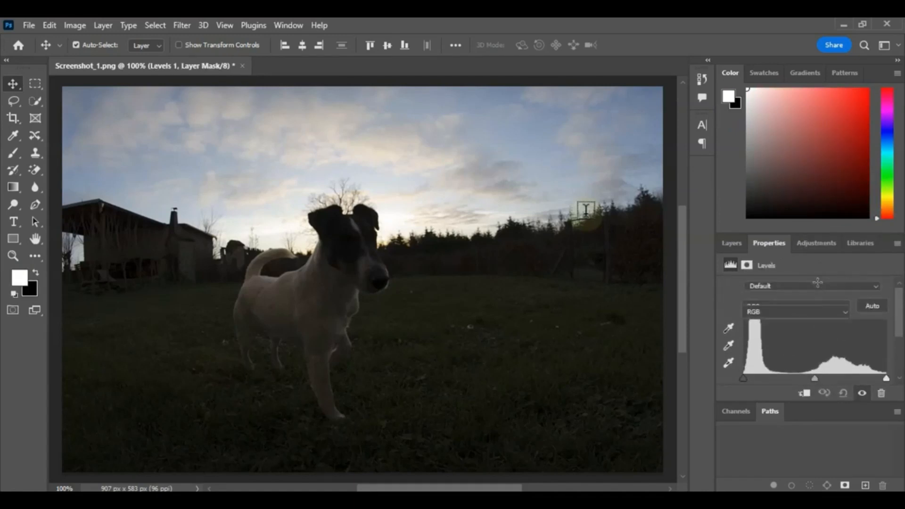
left_click(732, 244)
left_click(749, 283)
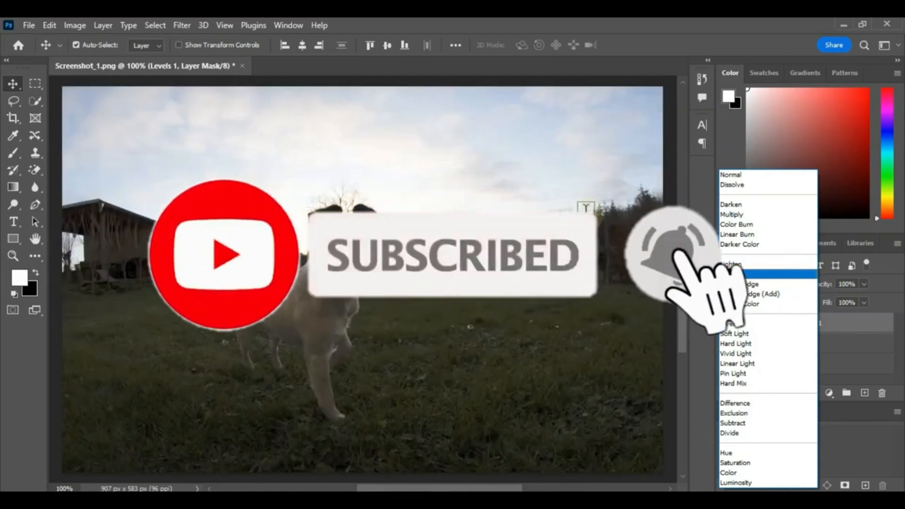
left_click(737, 274)
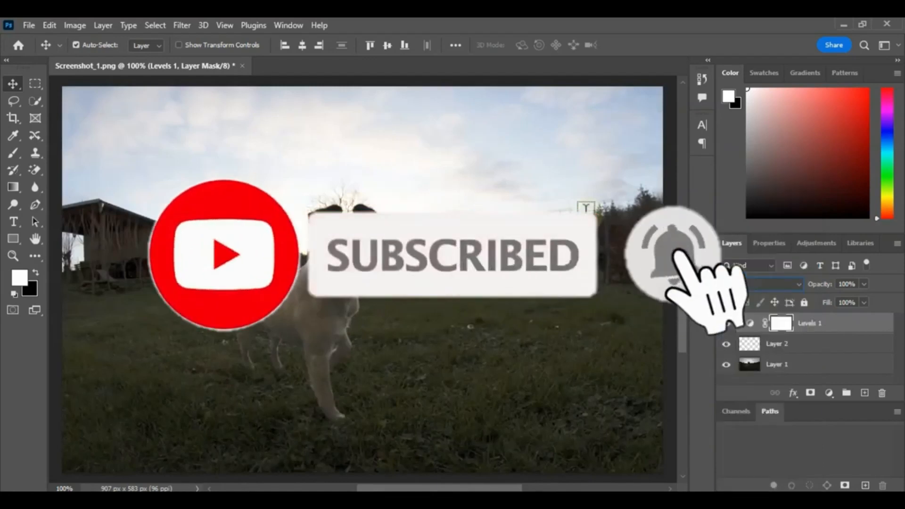
Step: Apply the Lighten Shadows preset to the Levels adjustment
left_click(763, 243)
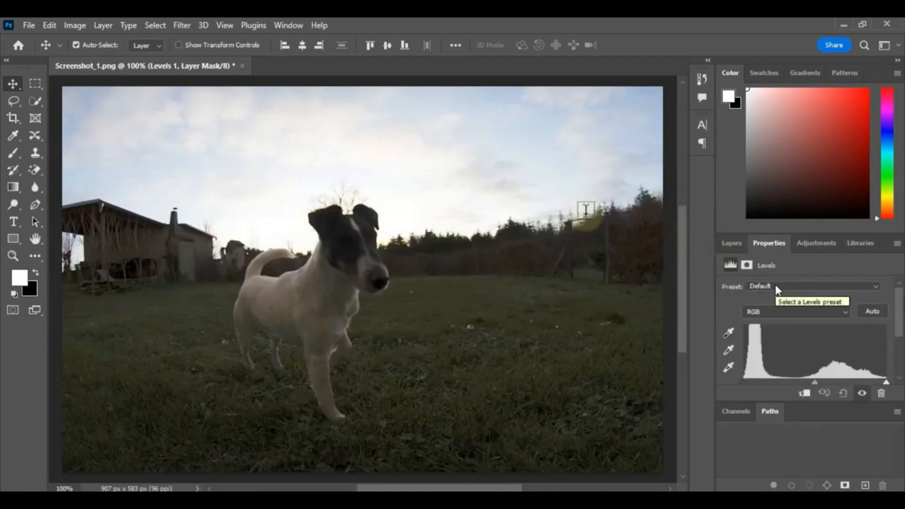
left_click(776, 286)
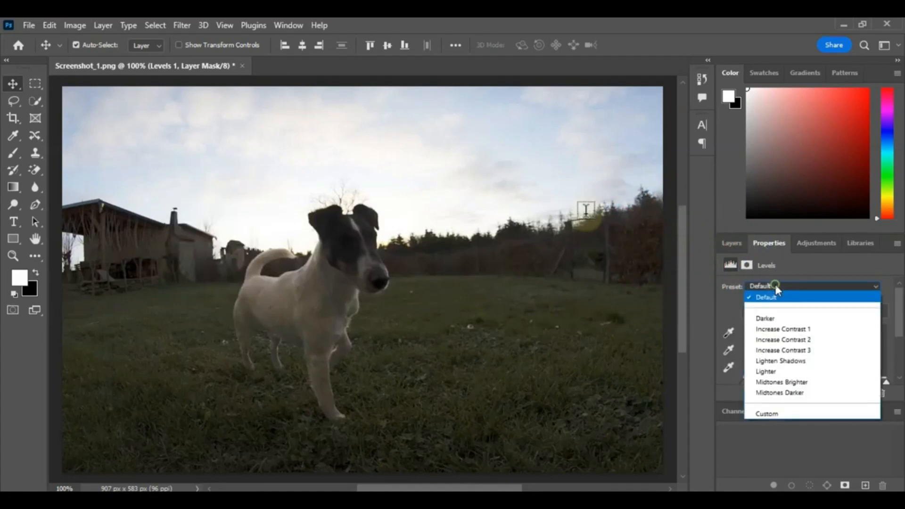
left_click(783, 361)
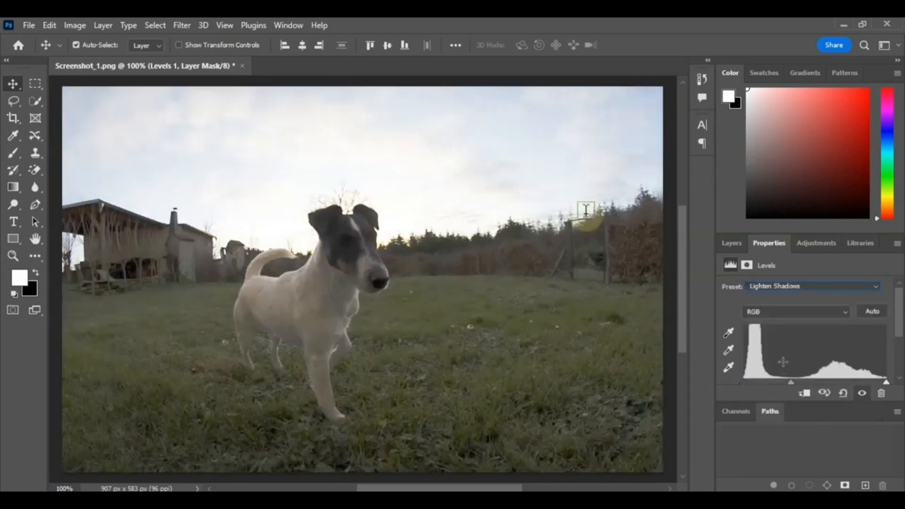
Step: Toggle the Levels layer's visibility off and back on to compare before and after
left_click(735, 242)
left_click(727, 365)
left_click(727, 366)
left_click(727, 325)
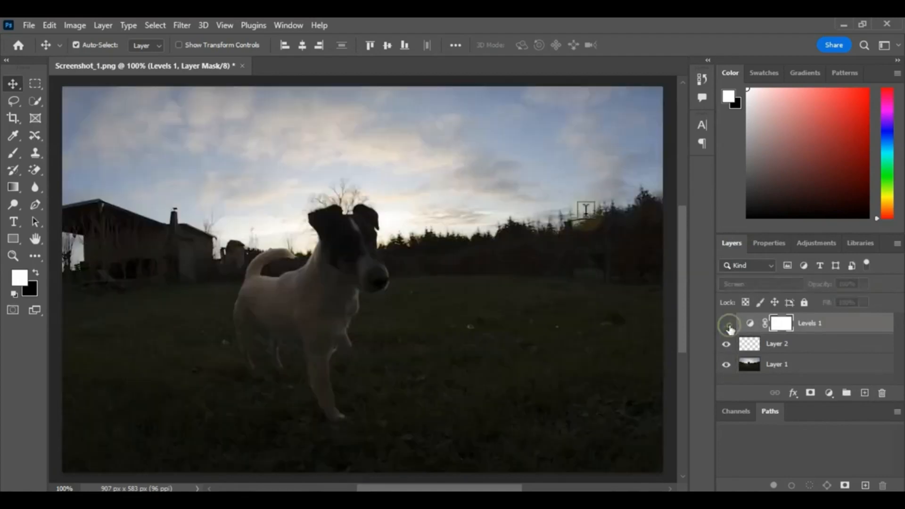
left_click(728, 325)
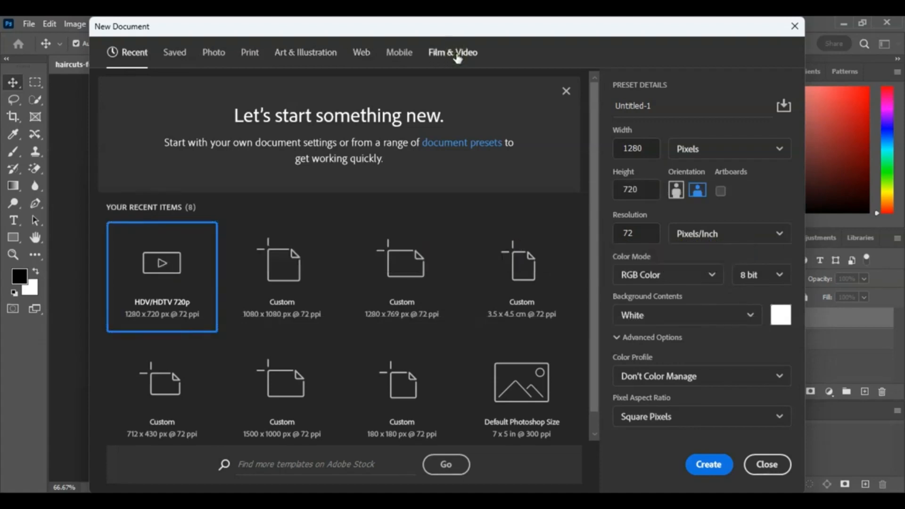
Step: Create a new 1280 x 720 px document from the HDV/HDTV 720p film and video preset
left_click(456, 55)
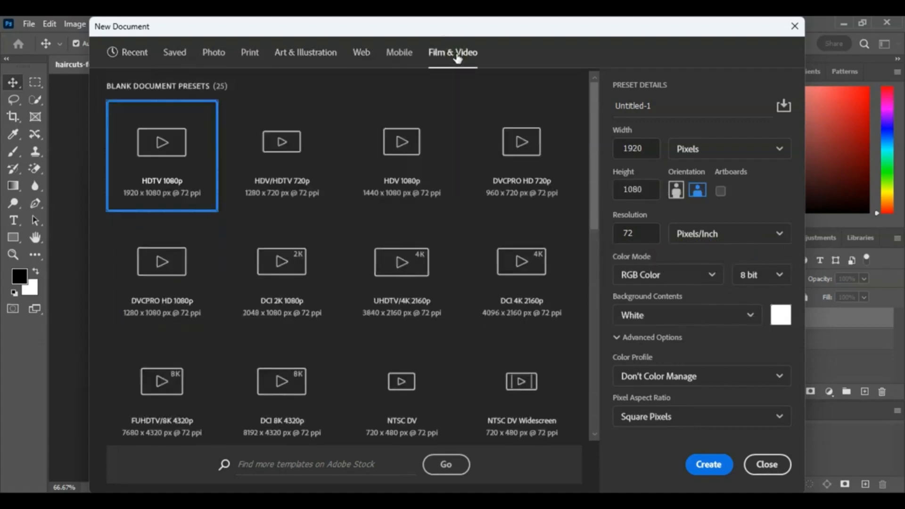
left_click(286, 151)
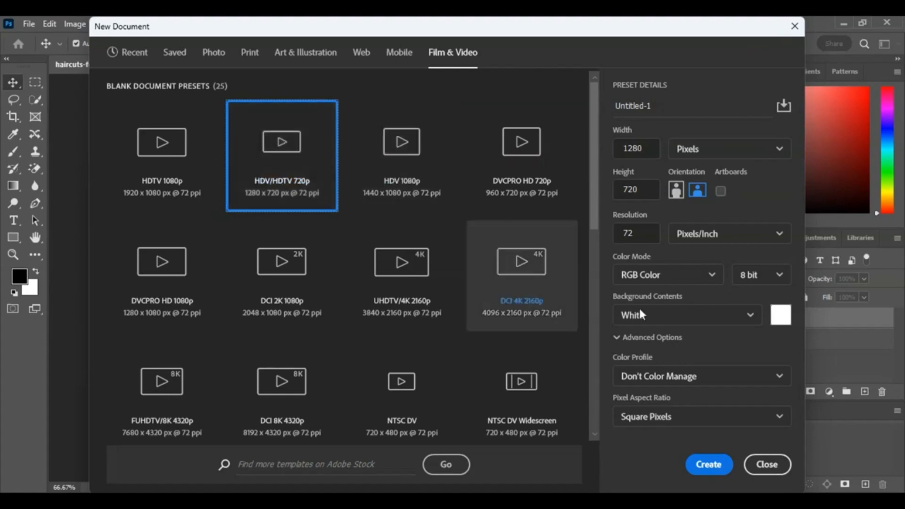
left_click(706, 464)
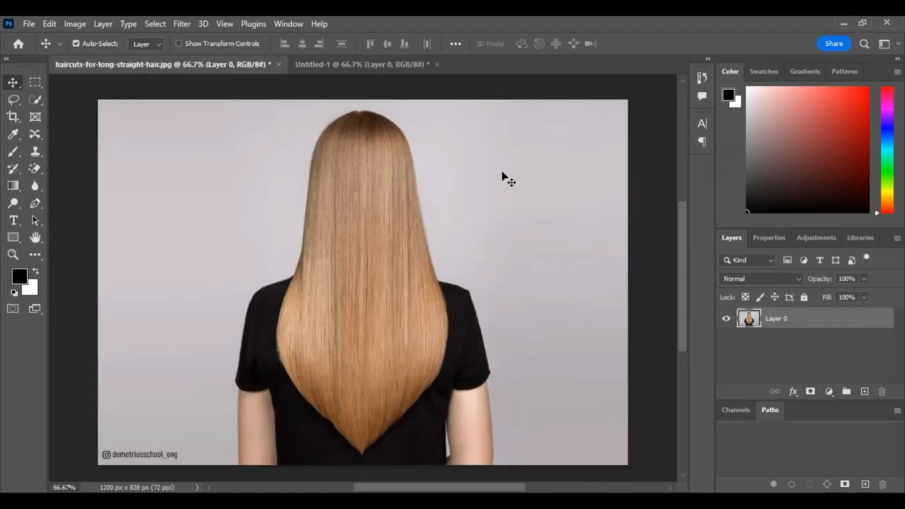
Step: Move the long-hair photo into the new document
left_click_drag(346, 178, 370, 267)
key("ctrl")
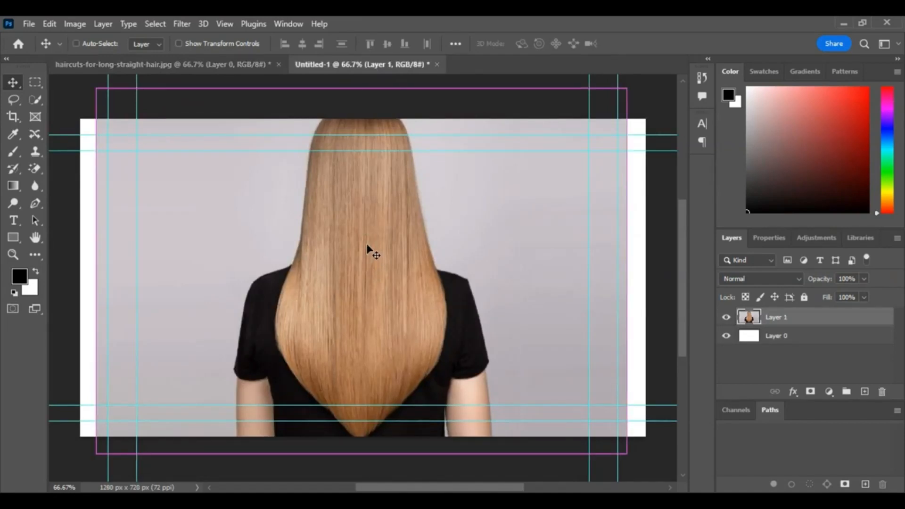
Step: Free-transform the hair photo, shifting it down and stretching it to cover the full canvas width
key("ctrl+t")
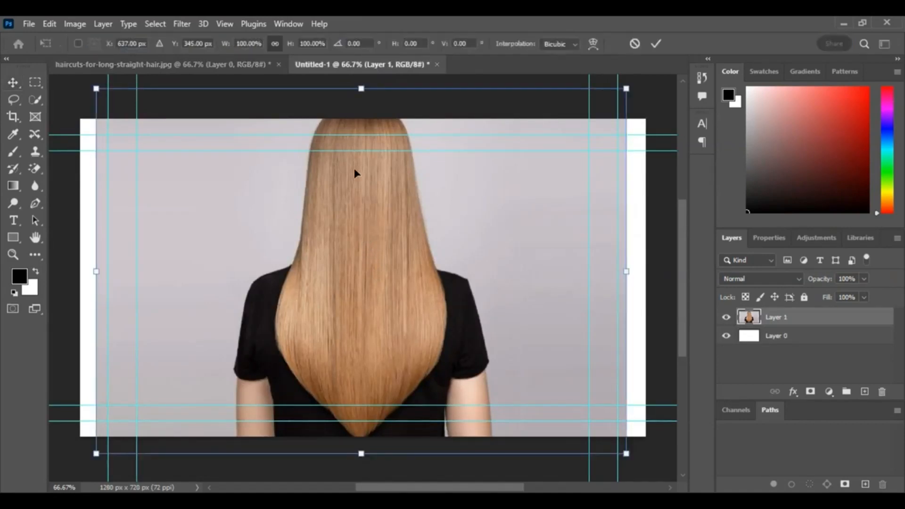
left_click_drag(355, 188, 356, 208)
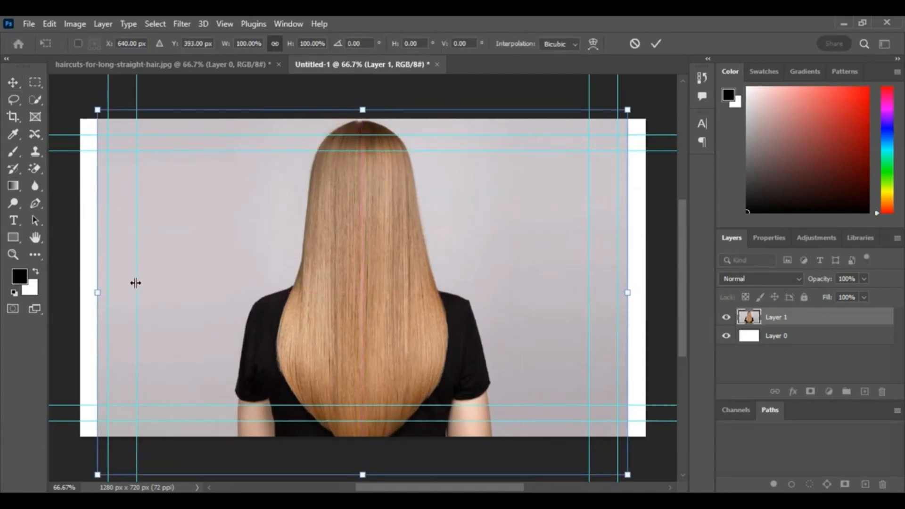
left_click_drag(95, 293, 75, 293)
left_click_drag(626, 294, 651, 296)
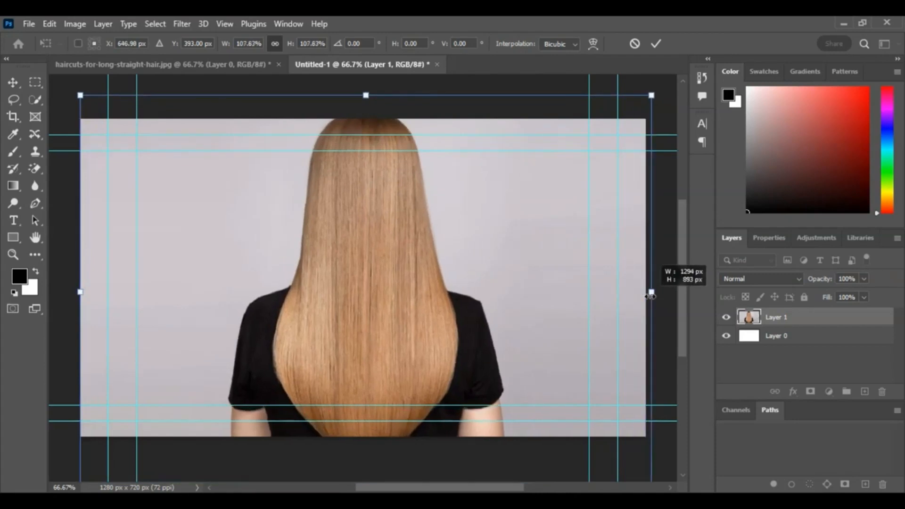
mouse_move(364, 250)
left_mouse_down()
mouse_move(370, 269)
mouse_move(359, 242)
left_mouse_up()
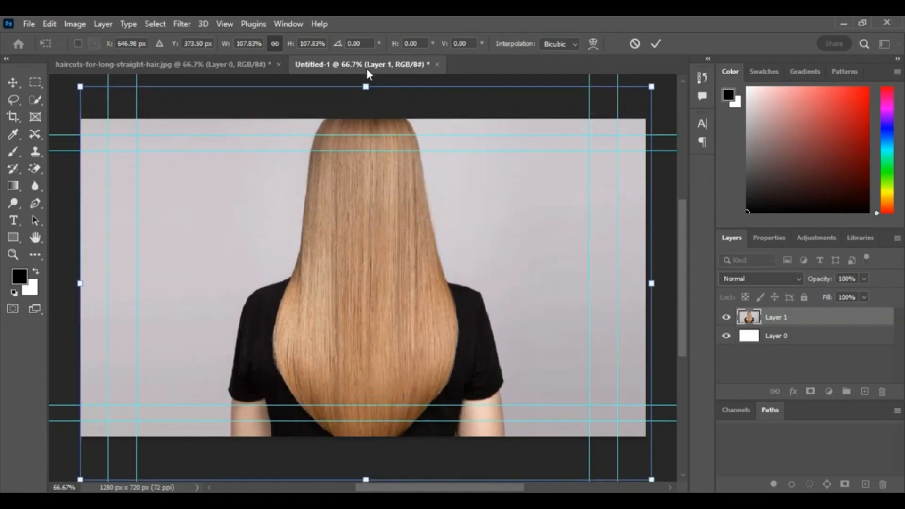
left_click(347, 187)
left_click(13, 82)
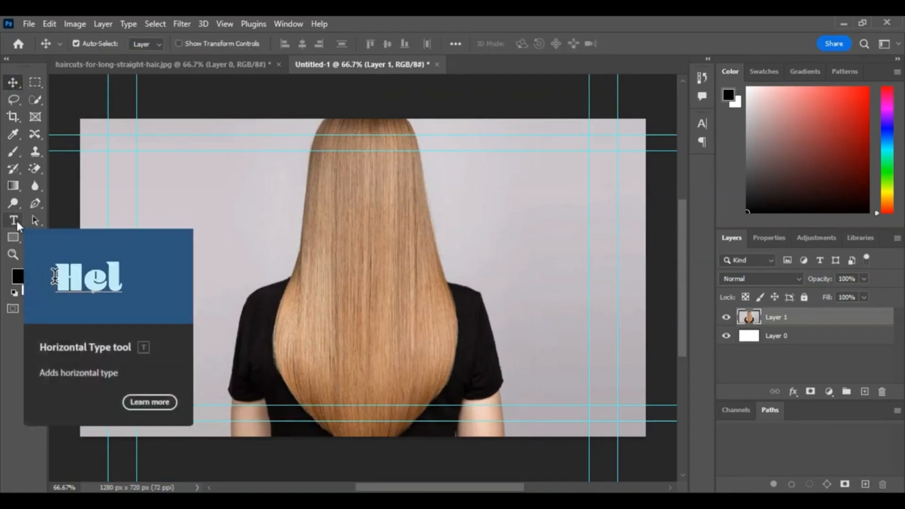
Step: Add the title text How to Grow Hair? near the canvas's upper-left corner
left_click(17, 220)
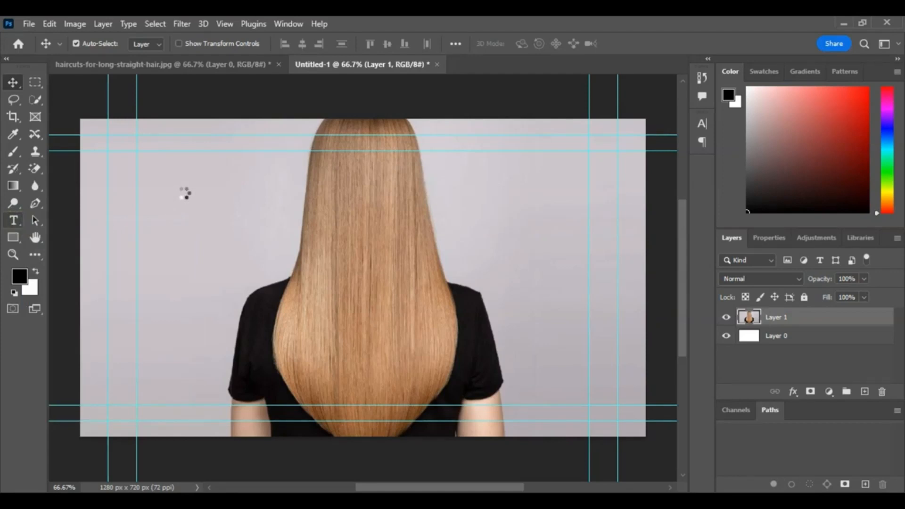
left_click(168, 166)
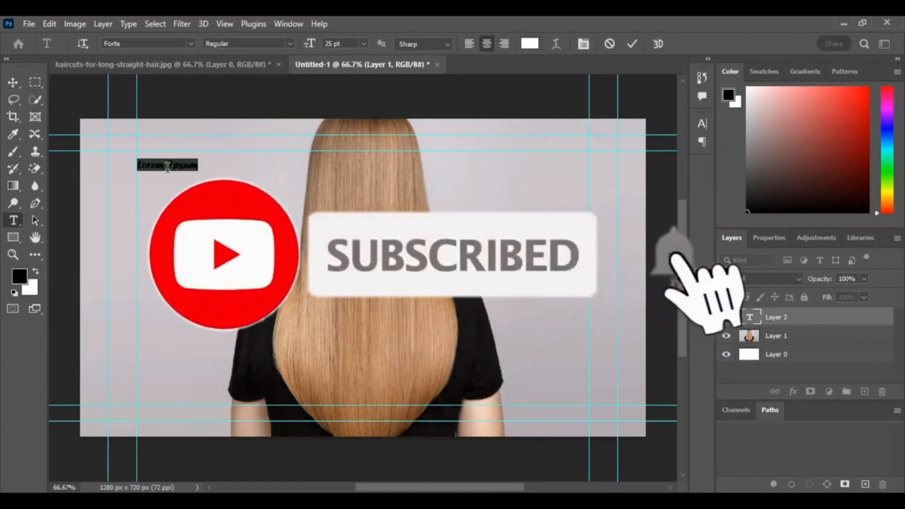
left_click(167, 166)
key("ctrl+a")
key("BackSpace")
type("Hair ")
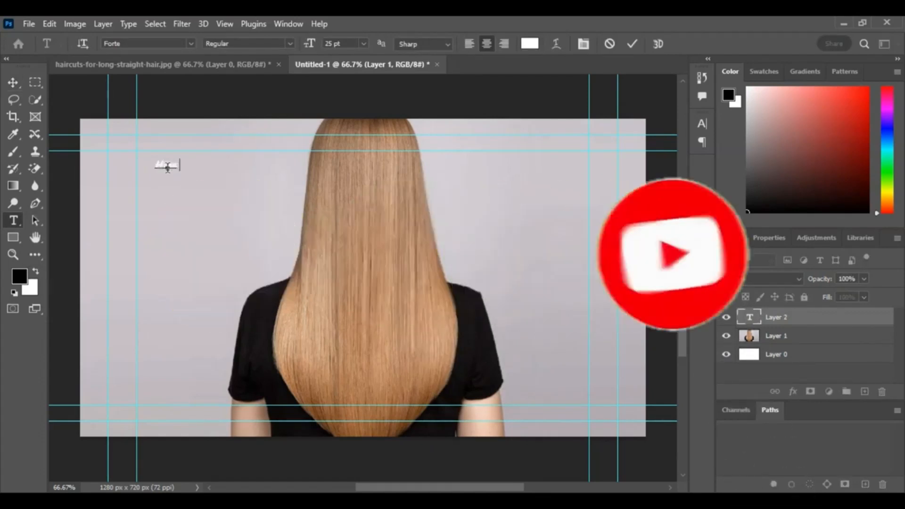
type("to Grow Hair?")
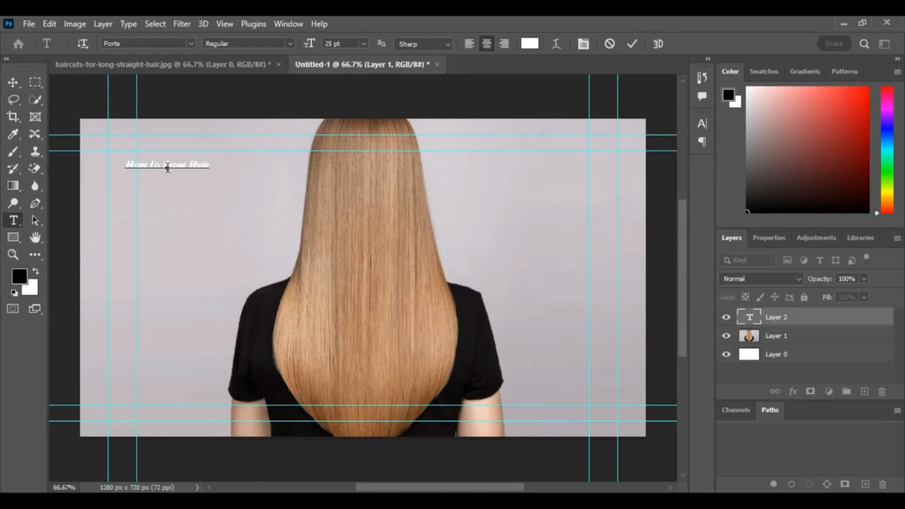
key("ctrl+Return")
Step: Free-transform the title text, enlarging it to about 581% and spreading it across the middle of the canvas
key("v")
key("ctrl+t")
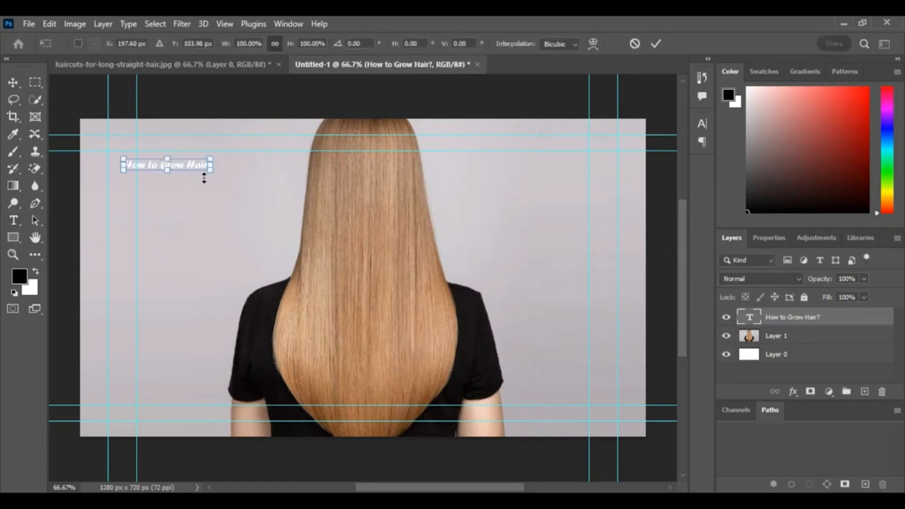
left_click_drag(213, 176, 584, 300)
left_click_drag(363, 200, 361, 272)
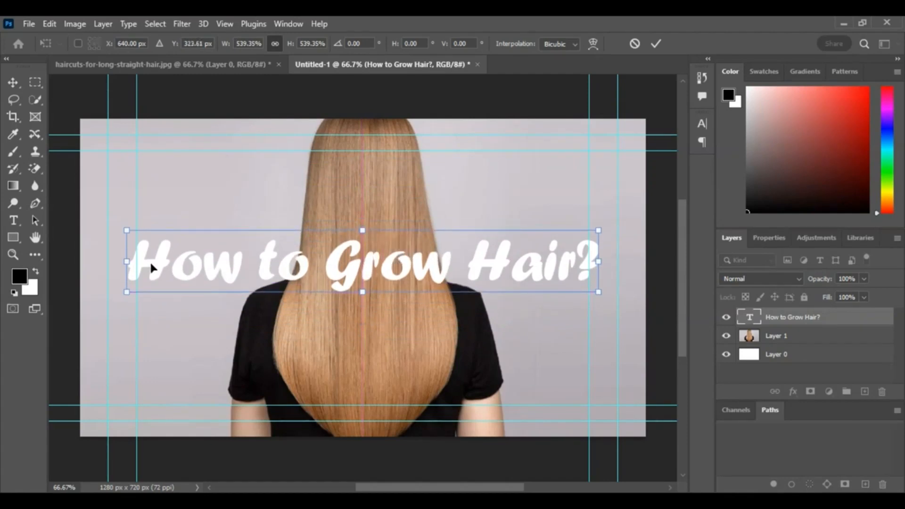
left_click_drag(127, 262, 107, 261)
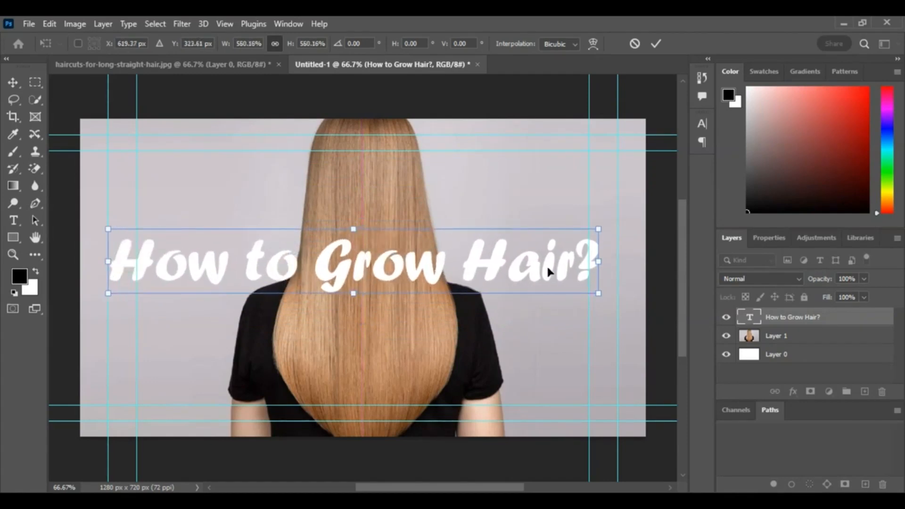
left_click_drag(594, 261, 617, 262)
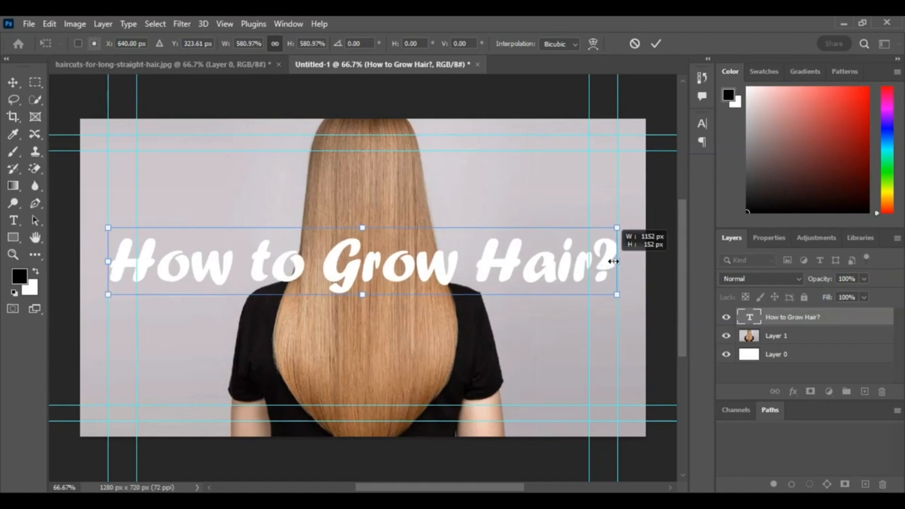
left_click(14, 83)
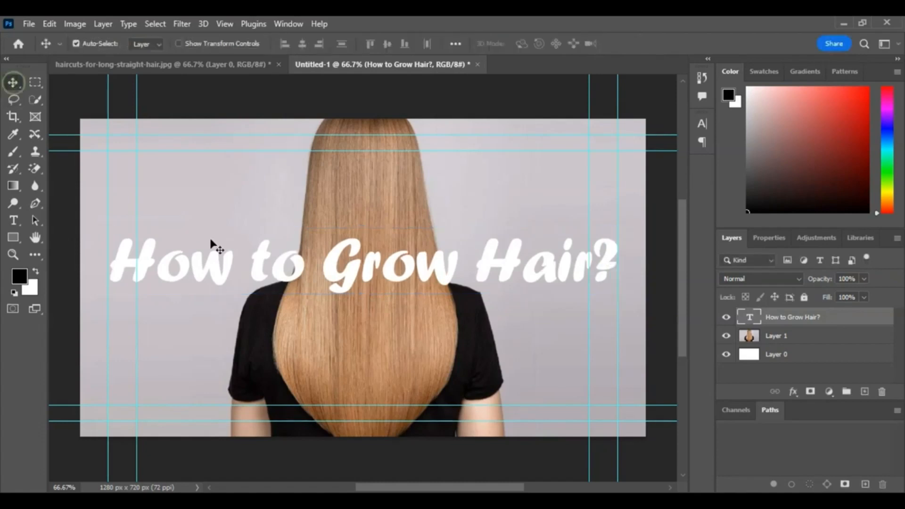
Step: Change the title text colour to black in the text colour picker
double_click(347, 274)
left_click(529, 44)
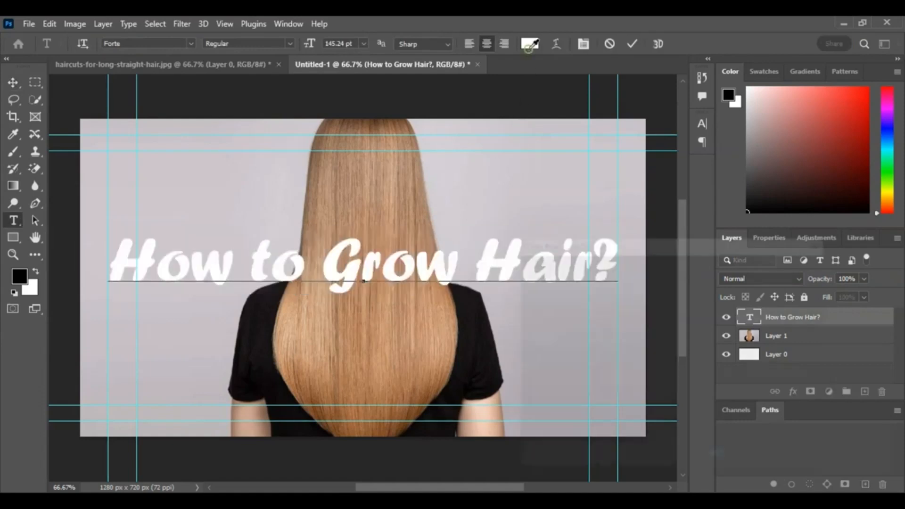
left_click_drag(602, 299, 731, 172)
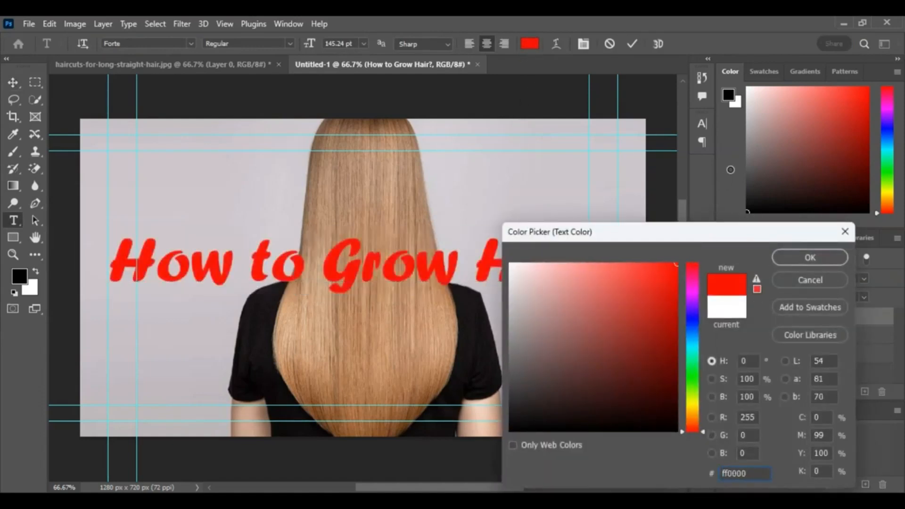
mouse_move(625, 389)
left_mouse_down()
mouse_move(621, 456)
mouse_move(670, 368)
mouse_move(671, 460)
left_mouse_up()
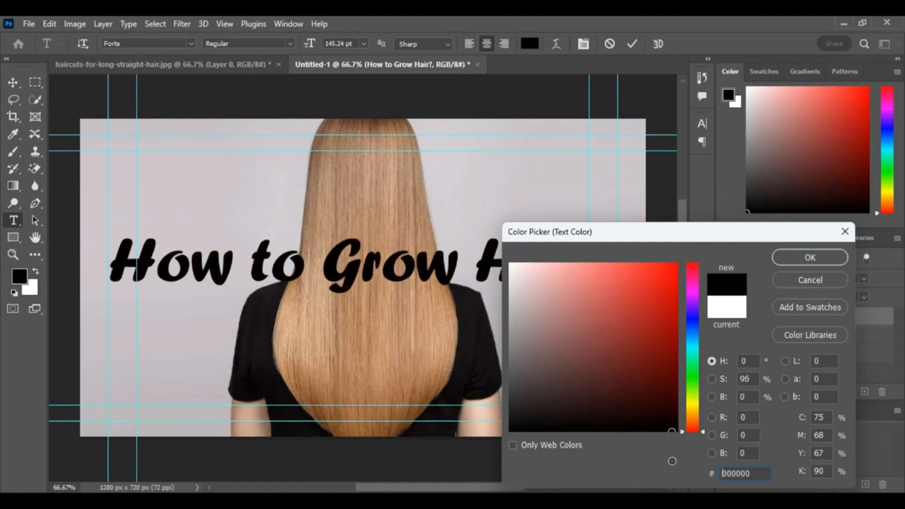
left_click(810, 257)
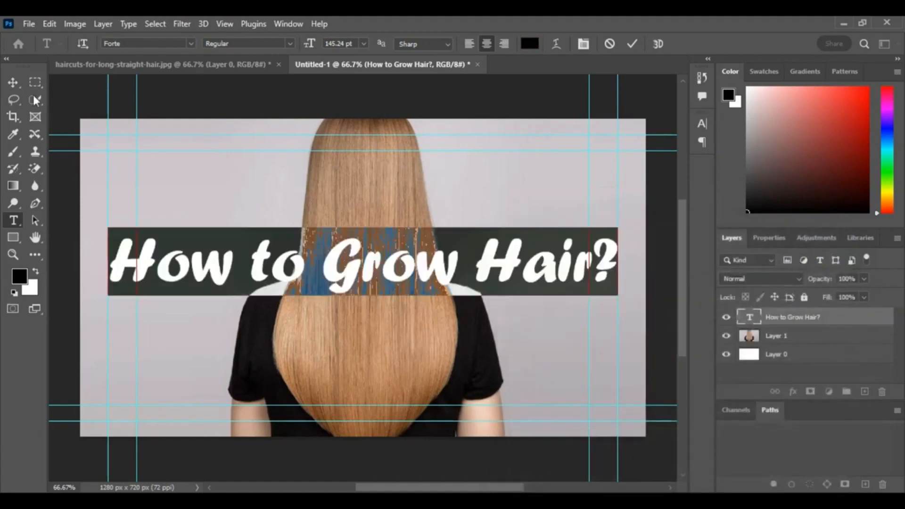
left_click(12, 83)
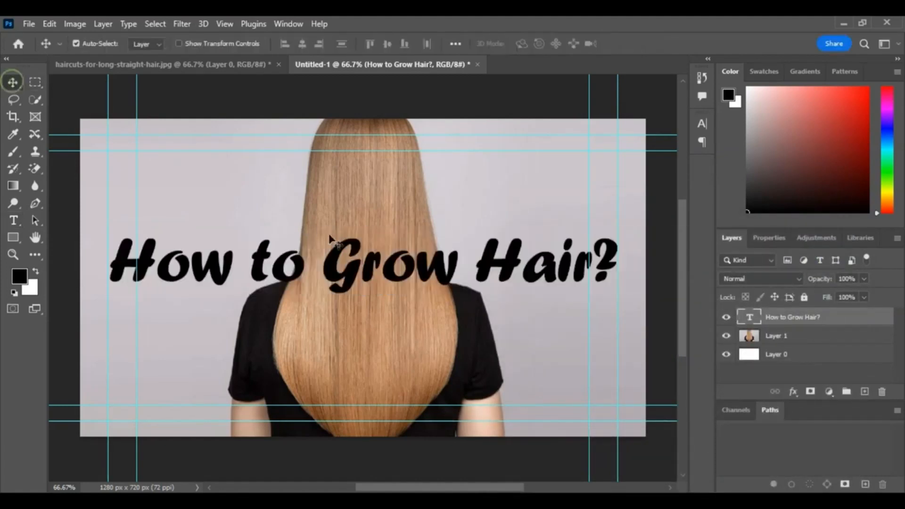
Step: Add a white 8 px outside stroke layer style to the title text layer
double_click(865, 320)
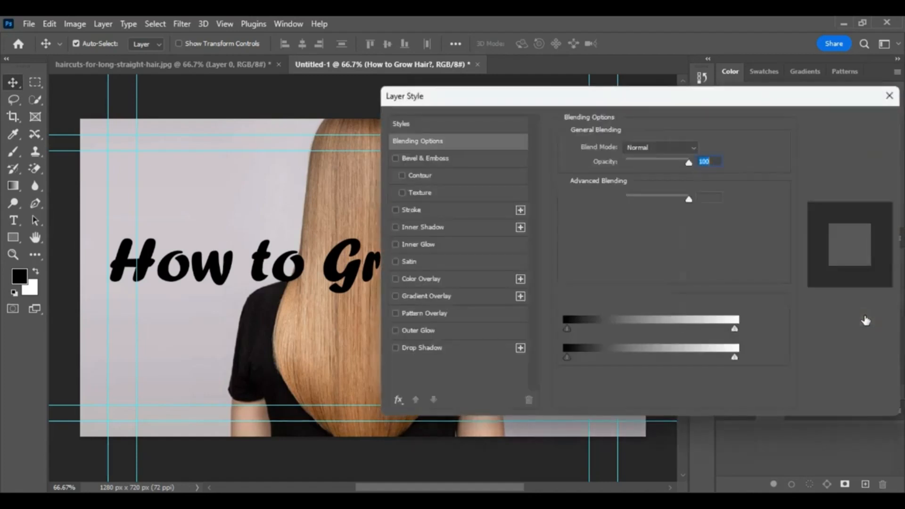
left_click(396, 210)
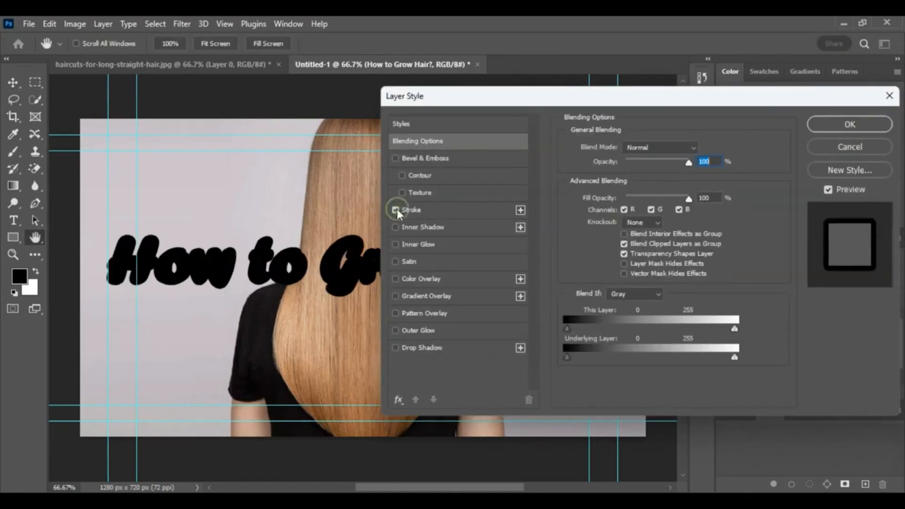
left_click(409, 209)
left_click(593, 243)
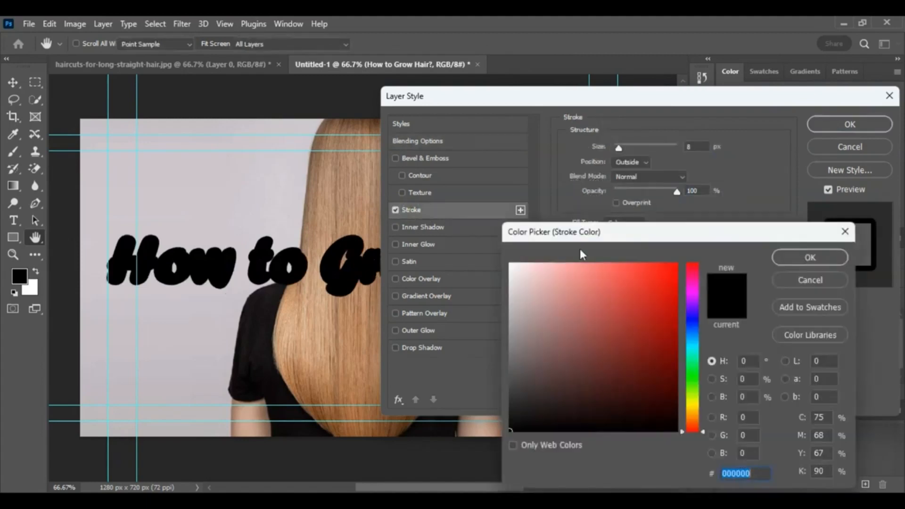
left_click(558, 287)
left_click_drag(558, 287, 510, 263)
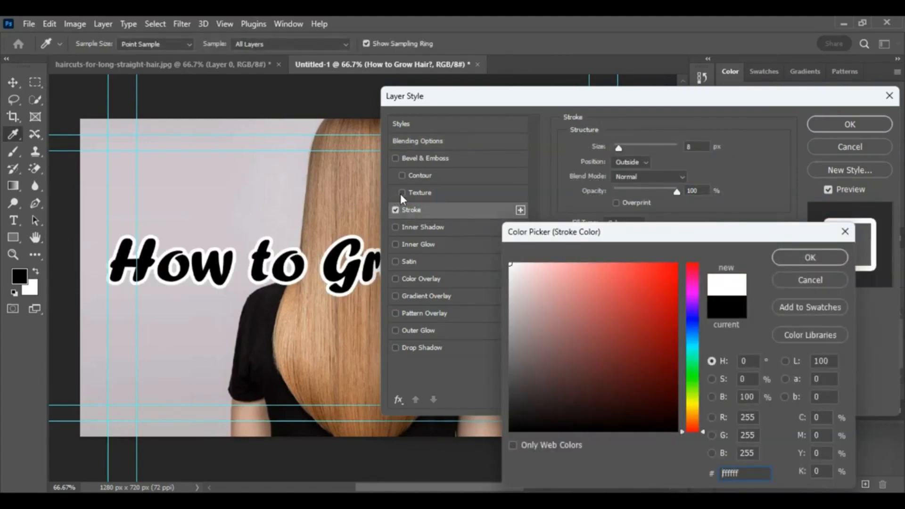
left_click(783, 258)
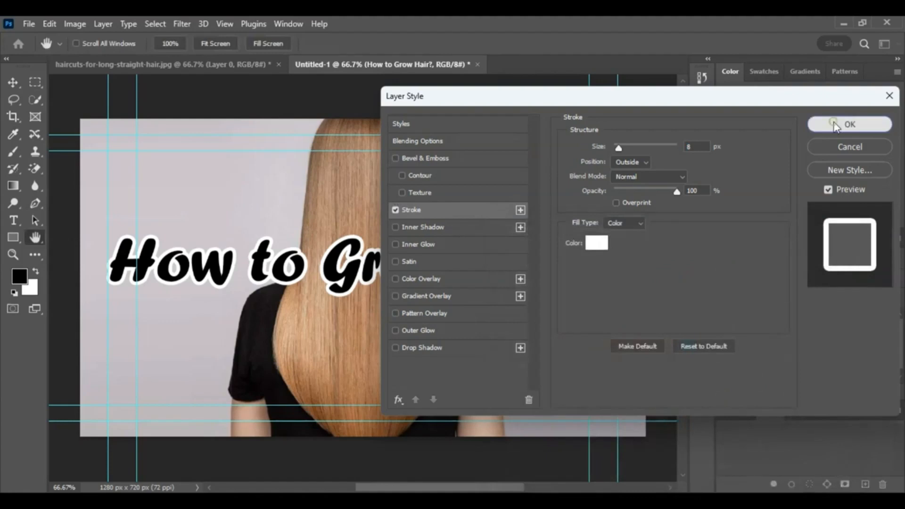
left_click(833, 123)
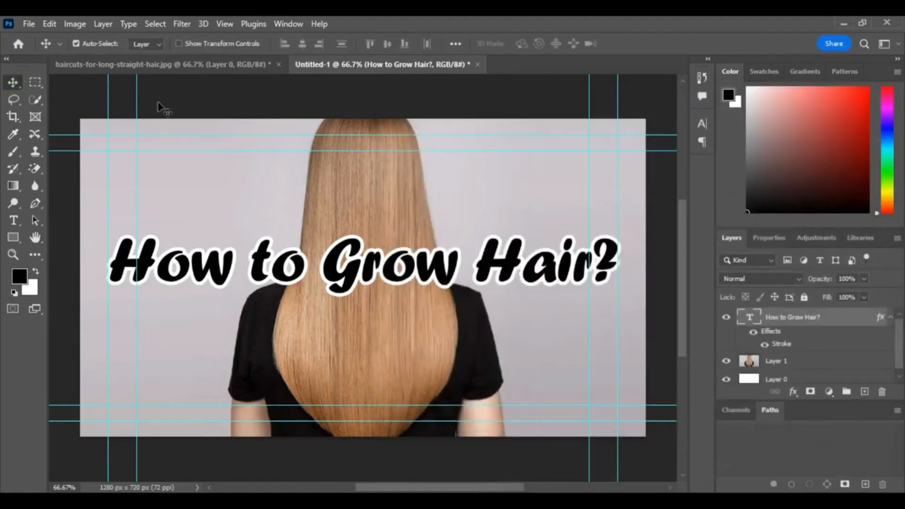
left_click(178, 103)
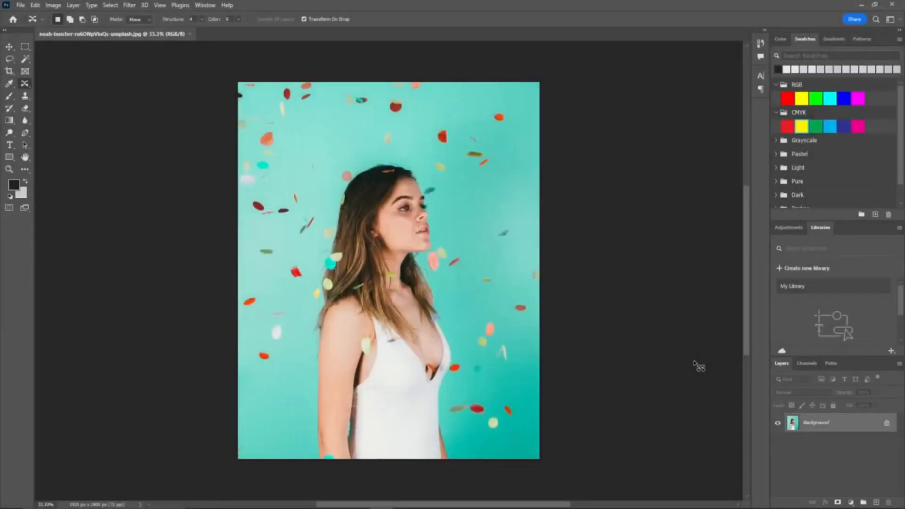
Step: Duplicate the Background layer of the confetti photo
key("v")
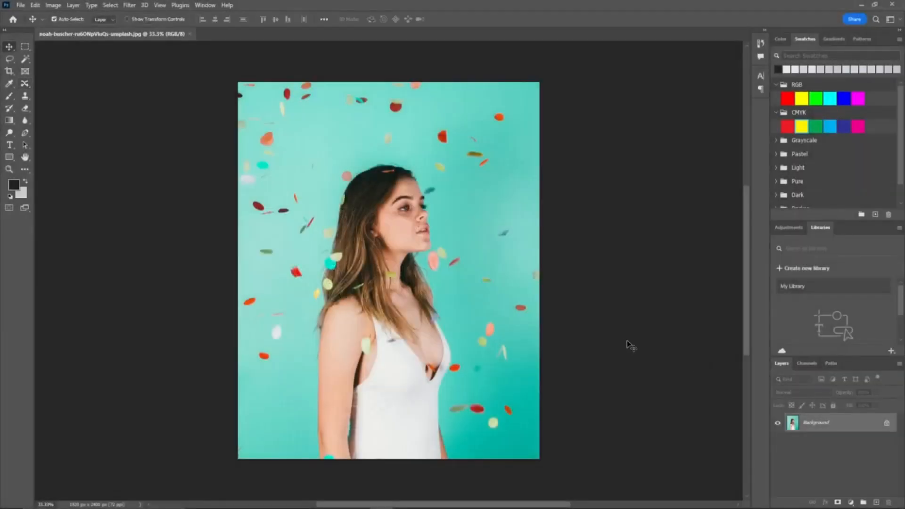
left_click_drag(829, 424, 876, 505)
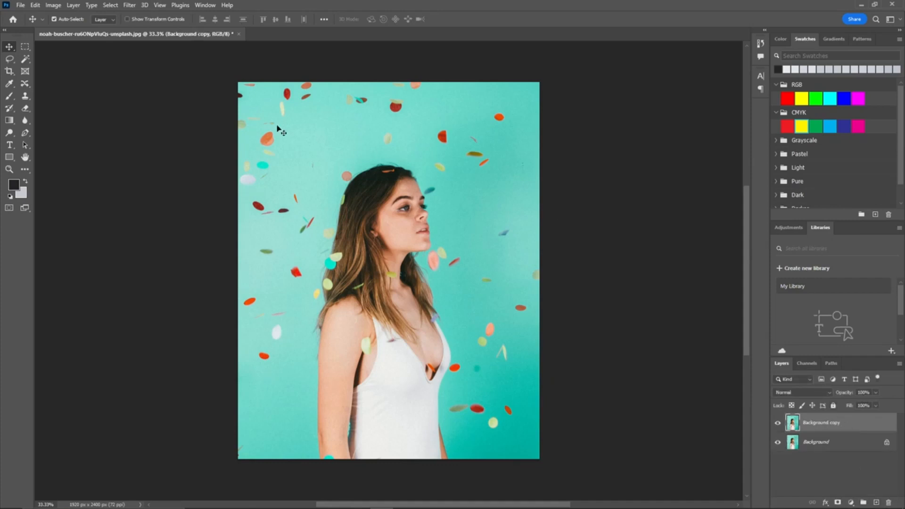
Step: Select the red confetti piece left of the woman's arm with the Patch tool
right_click(25, 84)
left_click(63, 104)
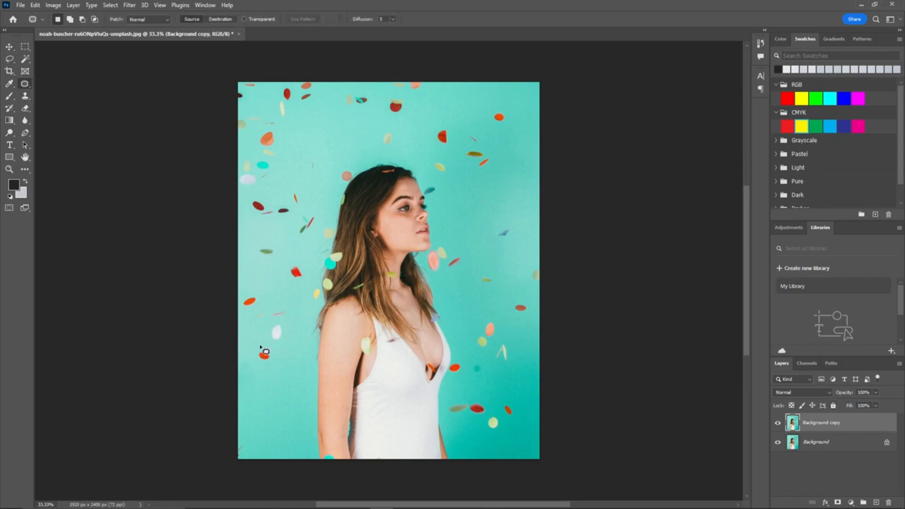
scroll(254, 372, "up", 8)
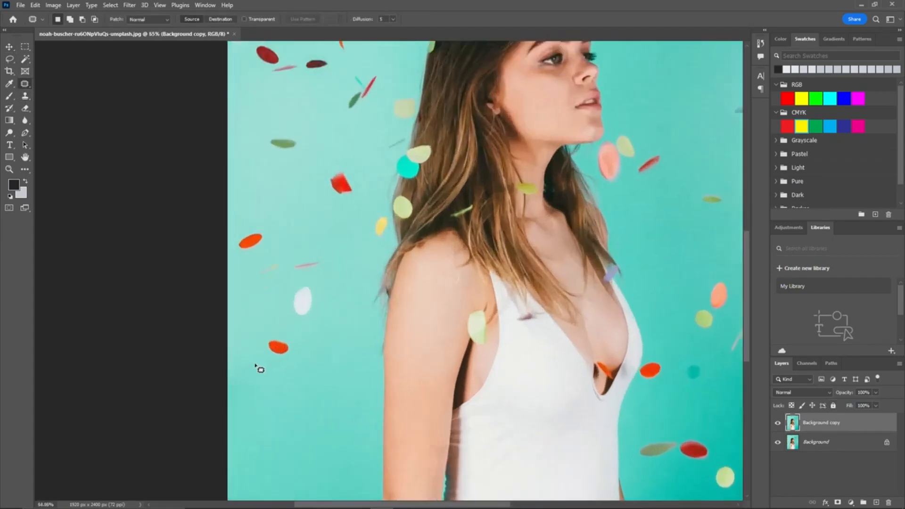
mouse_move(280, 345)
left_mouse_down()
mouse_move(273, 321)
mouse_move(286, 312)
mouse_move(327, 324)
mouse_move(323, 347)
mouse_move(281, 343)
left_mouse_up()
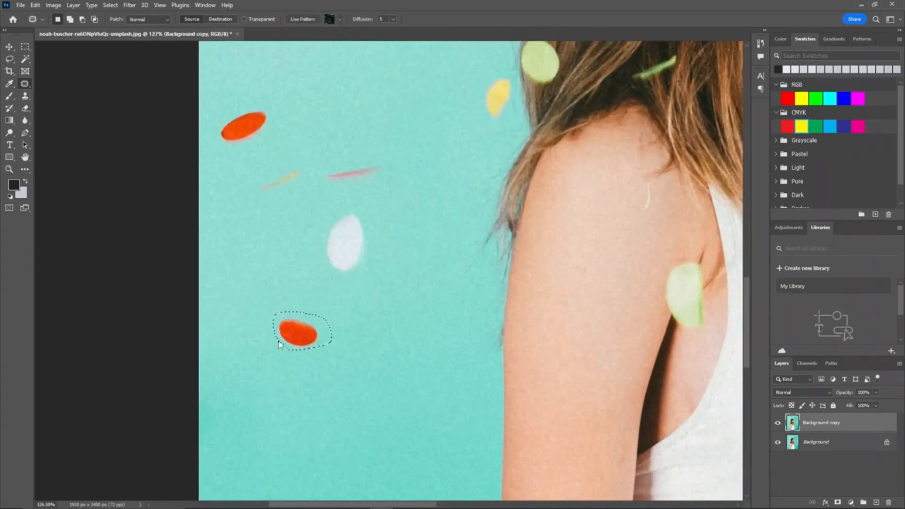
Step: Move the selected red confetti piece upward with the Content-Aware Move tool, commit it, and deselect
right_click(24, 84)
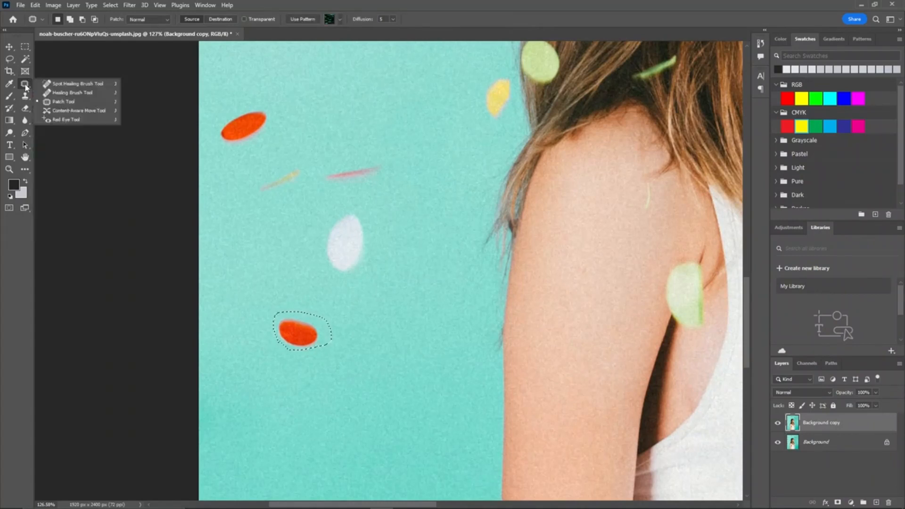
left_click(75, 111)
left_click_drag(298, 330, 342, 91)
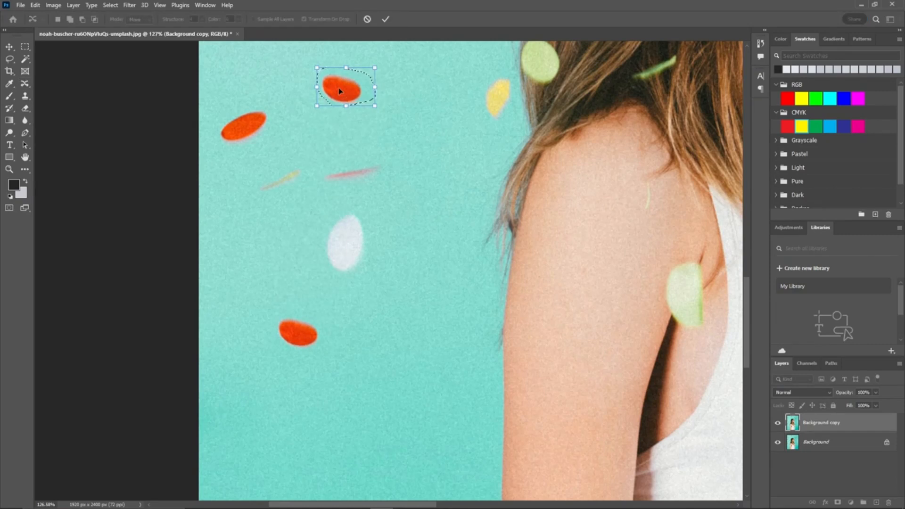
left_click(384, 21)
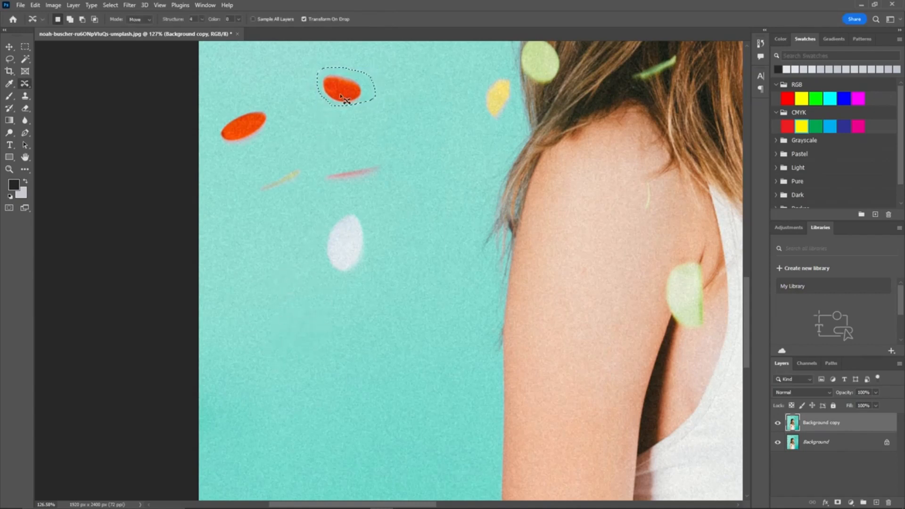
left_click(9, 46)
key("ctrl+d")
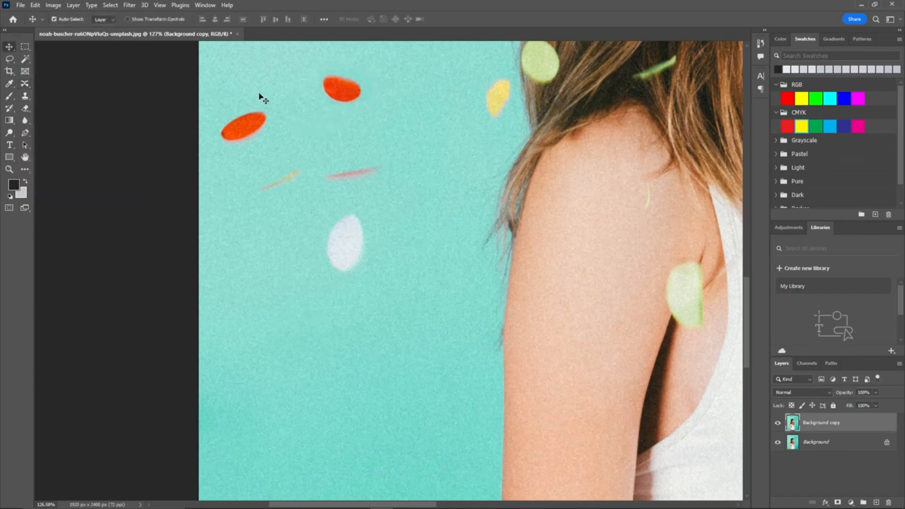
Step: Select the dark red confetti piece in the upper-left background and switch to the Content-Aware Move tool
scroll(266, 97, "down", 3)
scroll(278, 132, "up", 3)
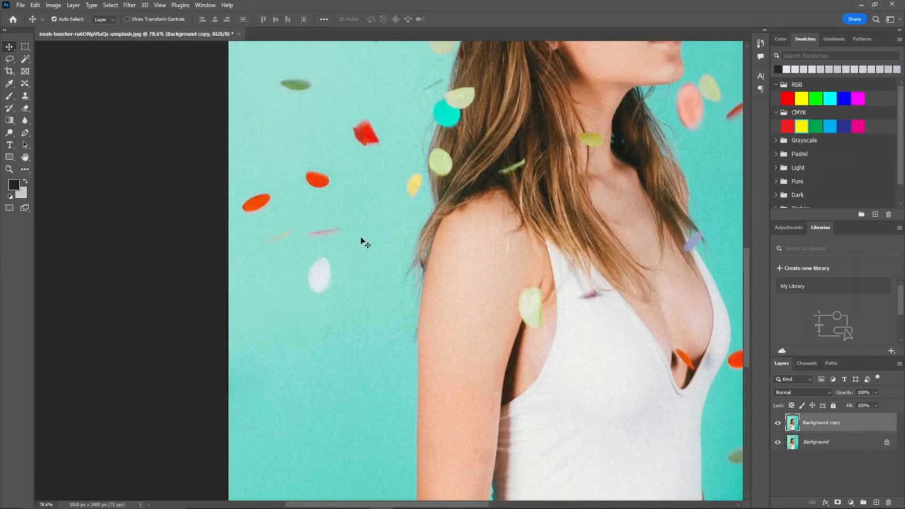
scroll(388, 224, "down", 3)
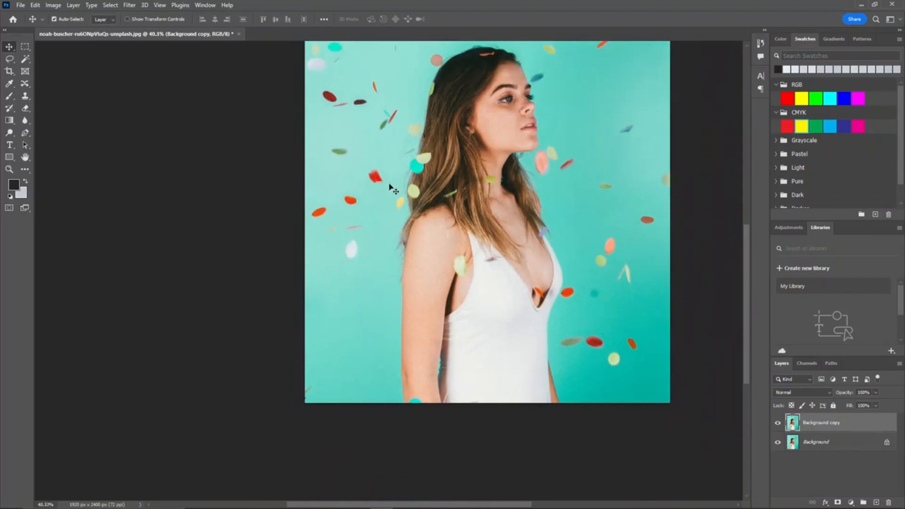
scroll(306, 172, "up", 1)
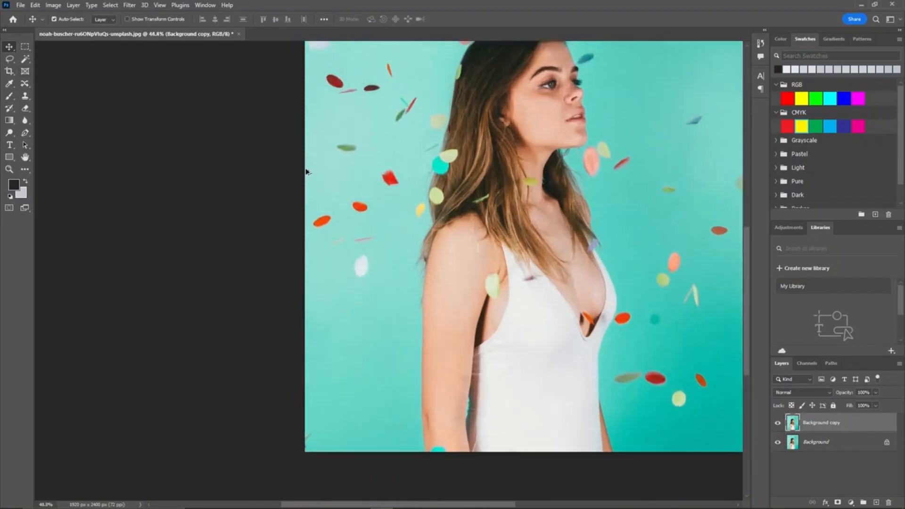
left_click_drag(332, 78, 339, 176)
scroll(338, 180, "up", 3)
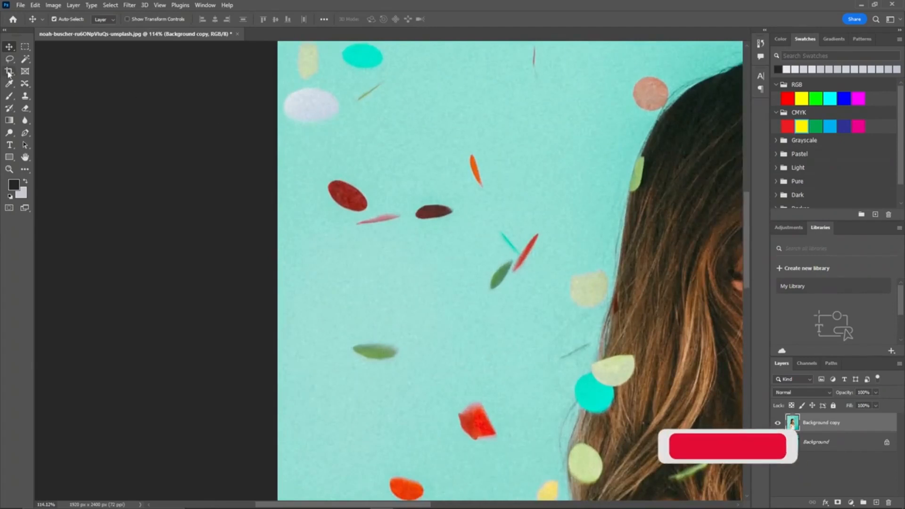
left_click(24, 84)
right_click(24, 84)
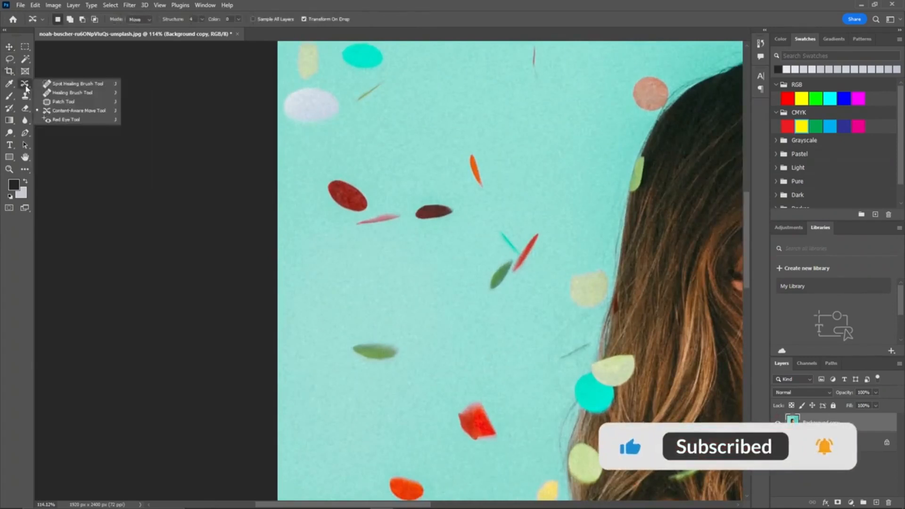
left_click(52, 104)
mouse_move(326, 198)
left_mouse_down()
mouse_move(348, 178)
mouse_move(380, 202)
mouse_move(377, 217)
mouse_move(351, 219)
mouse_move(329, 201)
left_mouse_up()
right_click(24, 84)
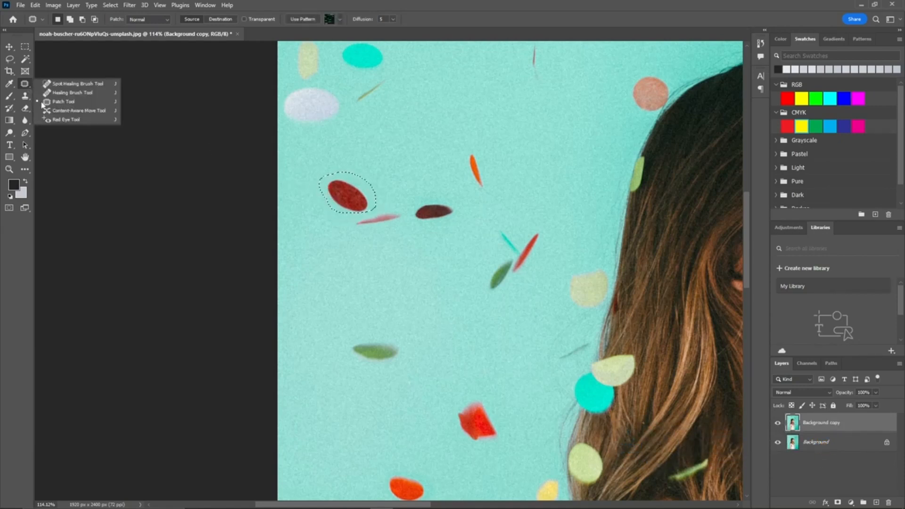
left_click(70, 110)
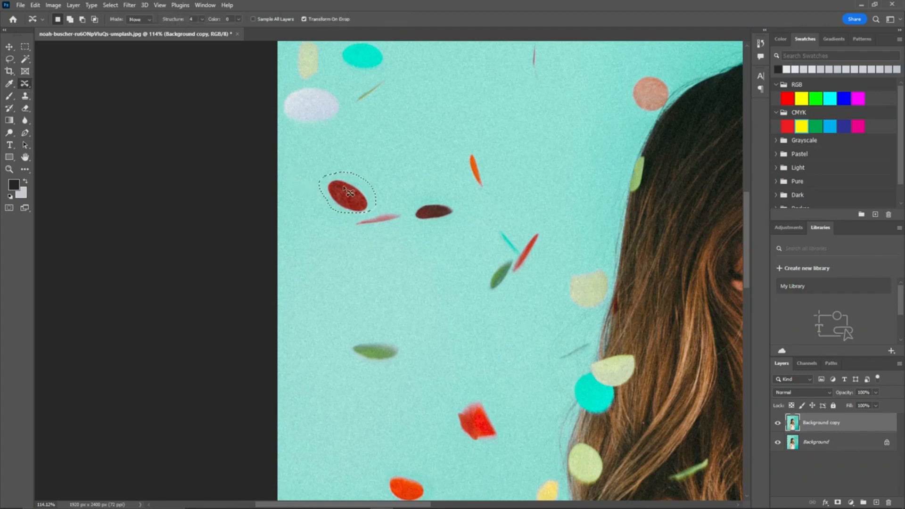
Step: Move the dark red confetti piece up and to the right, commit it, and deselect
left_click_drag(352, 196, 479, 106)
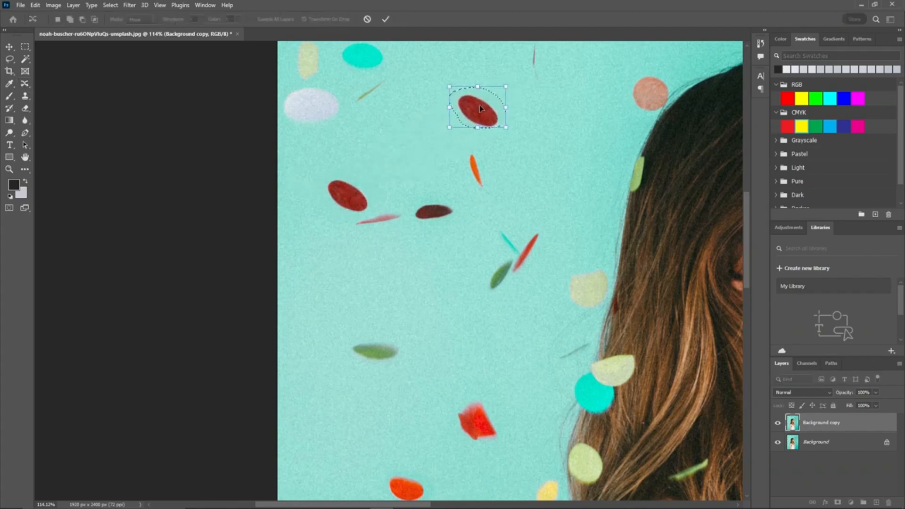
left_click(387, 18)
scroll(394, 150, "down", 2)
scroll(391, 148, "down", 1)
scroll(391, 147, "up", 2)
key("ctrl+d")
key("v")
scroll(330, 174, "down", 6)
scroll(329, 175, "down", 3)
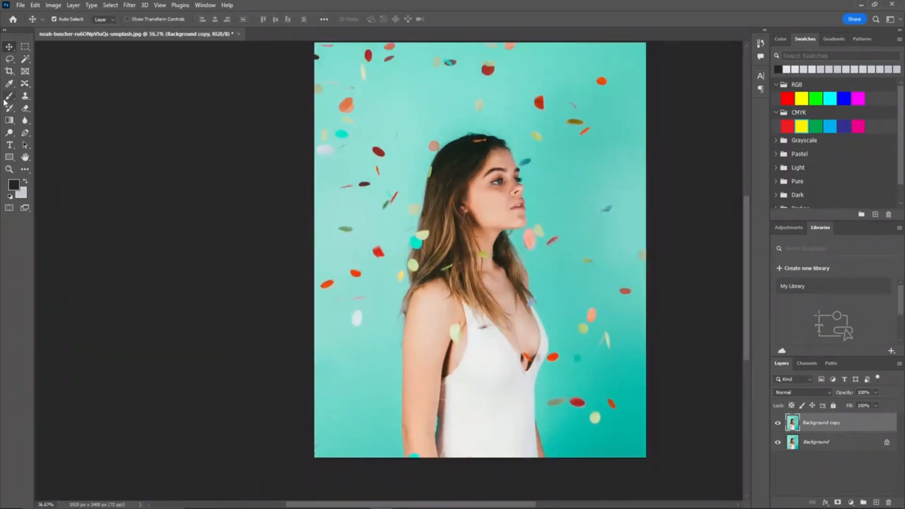
Step: Create a new 3.75 × 2.25 in document with two artboards and 0.125 in bleed on all sides
left_click(24, 84)
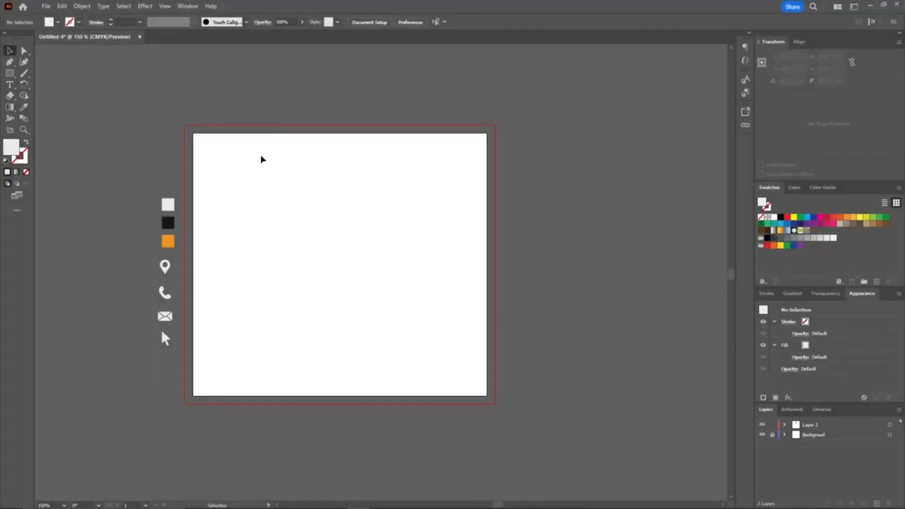
left_click(45, 6)
left_click(57, 14)
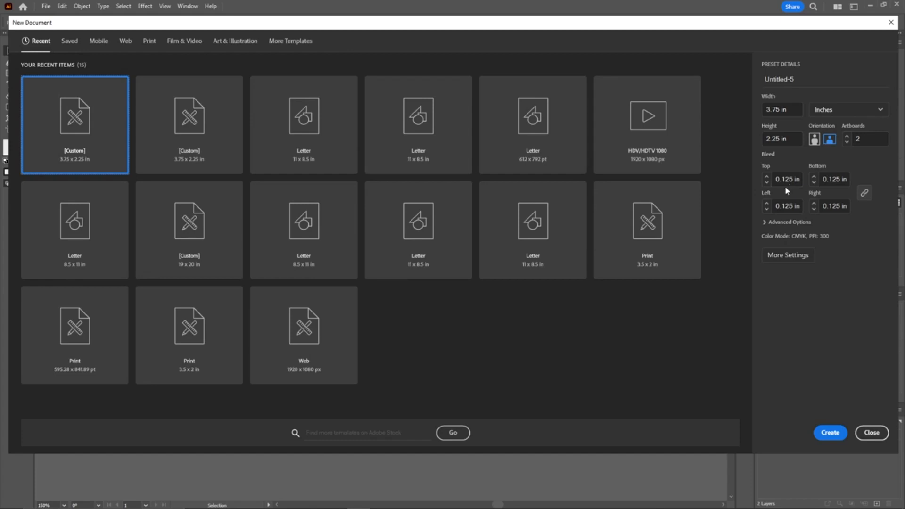
left_click(829, 438)
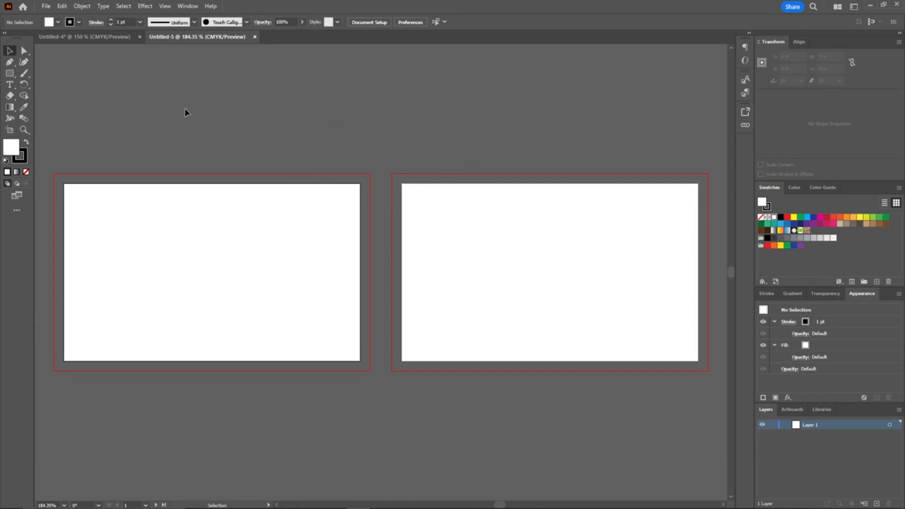
Step: Copy the group of icons from the earlier business card document into the new document, placing it beside the first artboard
left_click(98, 37)
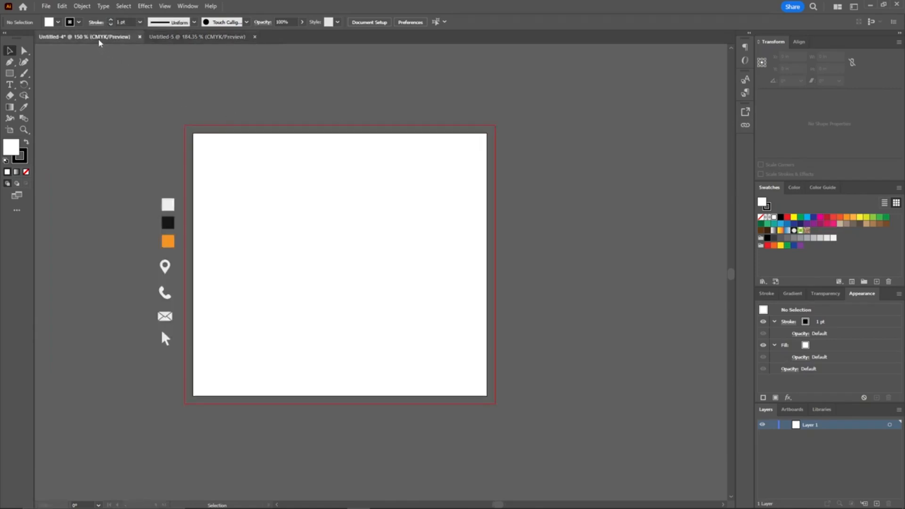
left_click(164, 323)
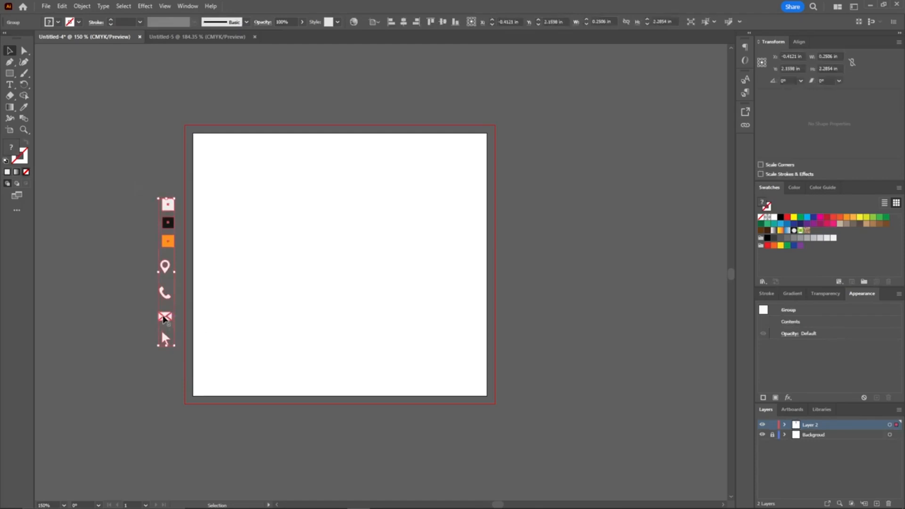
left_click_drag(165, 323, 42, 264)
left_click_drag(111, 247, 343, 214)
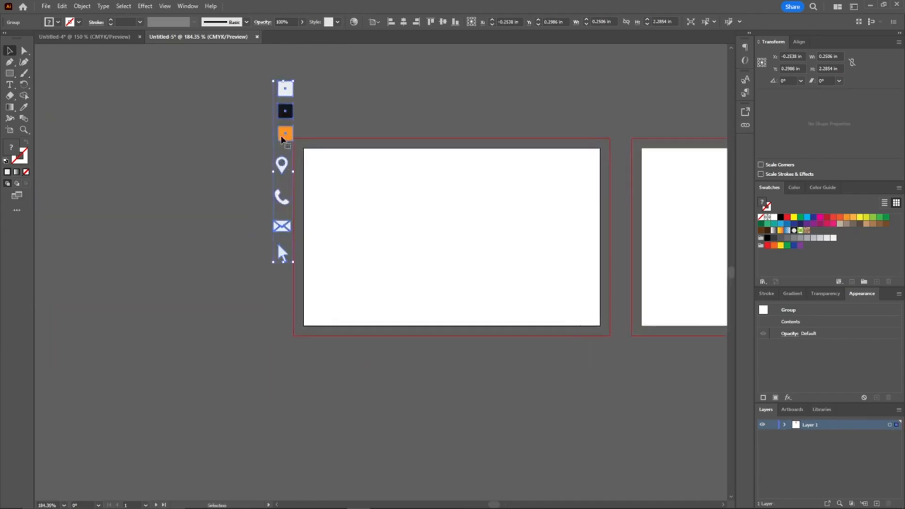
left_click_drag(288, 140, 262, 205)
left_click(364, 162)
left_click_drag(465, 176, 375, 183)
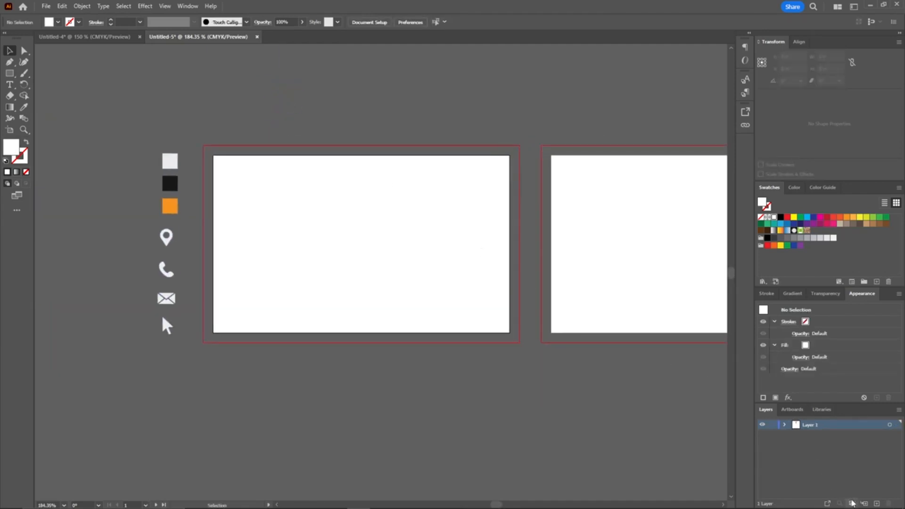
Step: Add a new layer and rename it background
left_click(876, 504)
double_click(809, 424)
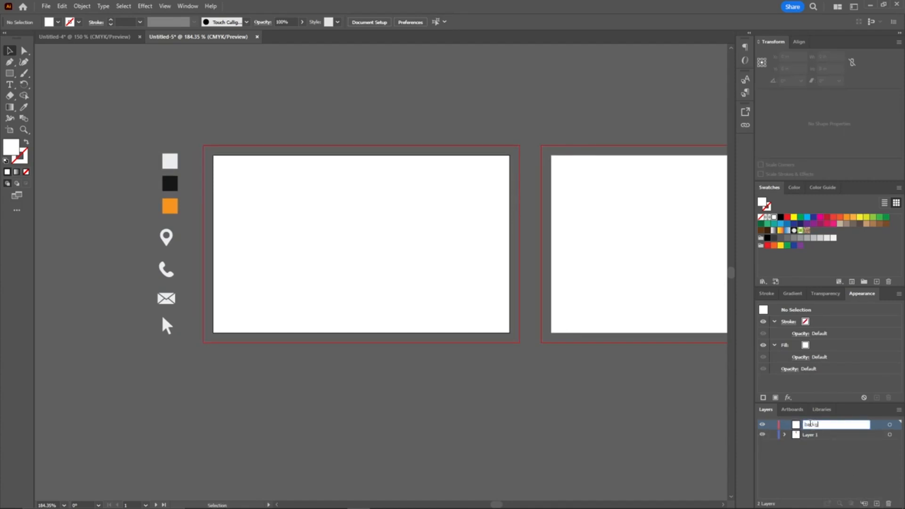
type("background")
key("Return")
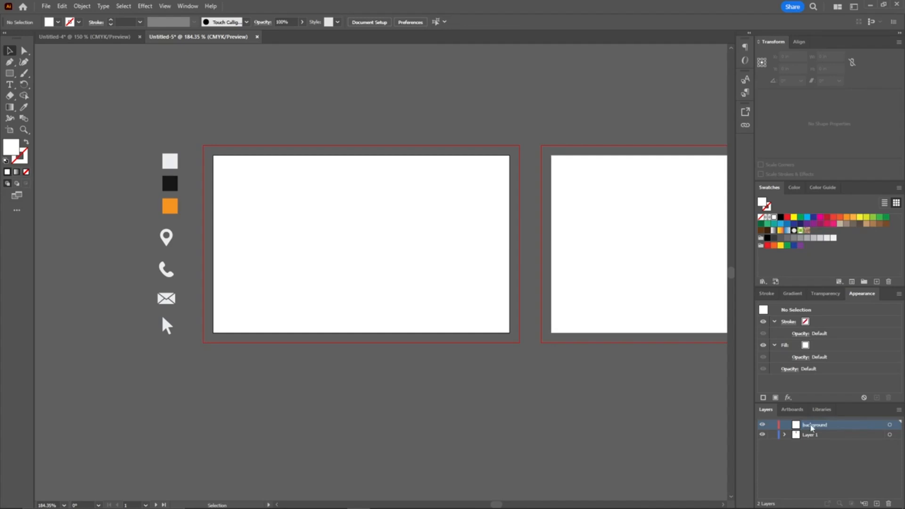
Step: Draw a rectangle covering the first artboard and fill it with the black sampled from the icon swatches
left_click(10, 74)
left_click_drag(213, 156, 509, 332)
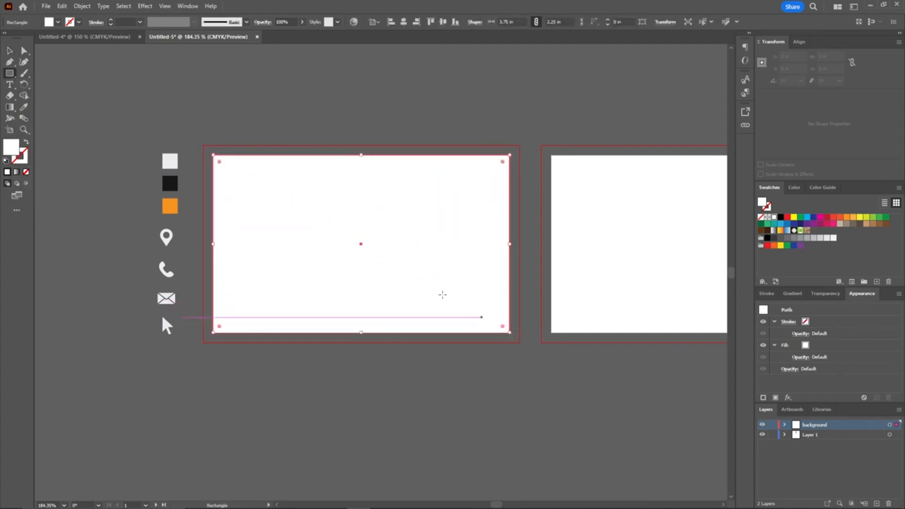
left_click(27, 108)
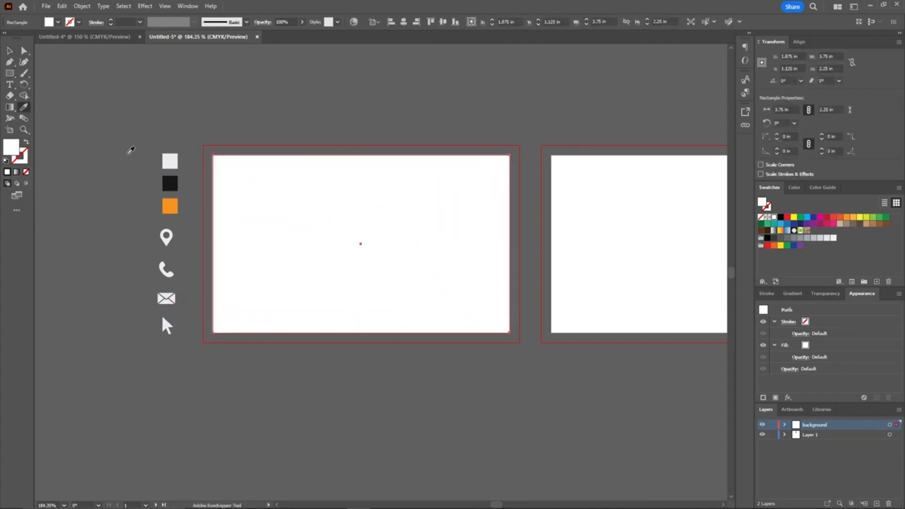
left_click(170, 184)
left_click_drag(349, 115, 153, 110)
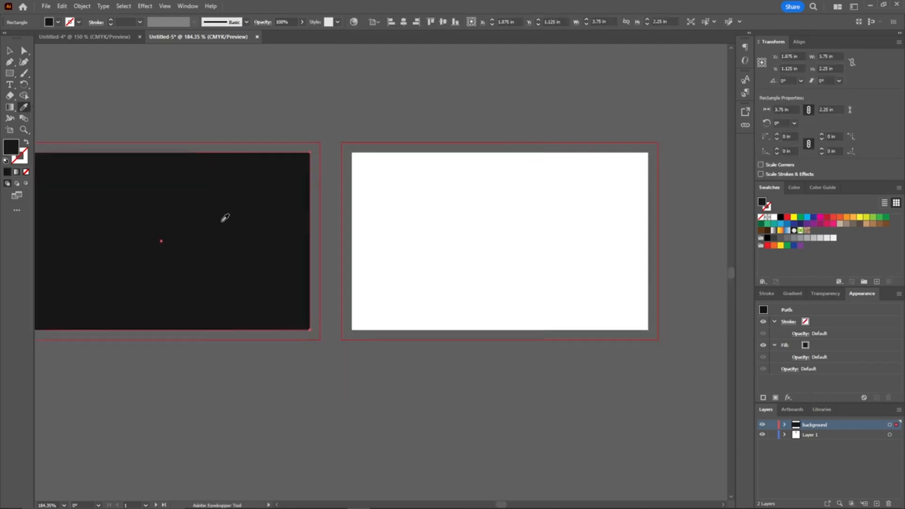
Step: Duplicate the black rectangle onto the second artboard
key("v")
left_click_drag(222, 227, 561, 228)
left_click_drag(246, 80, 442, 100)
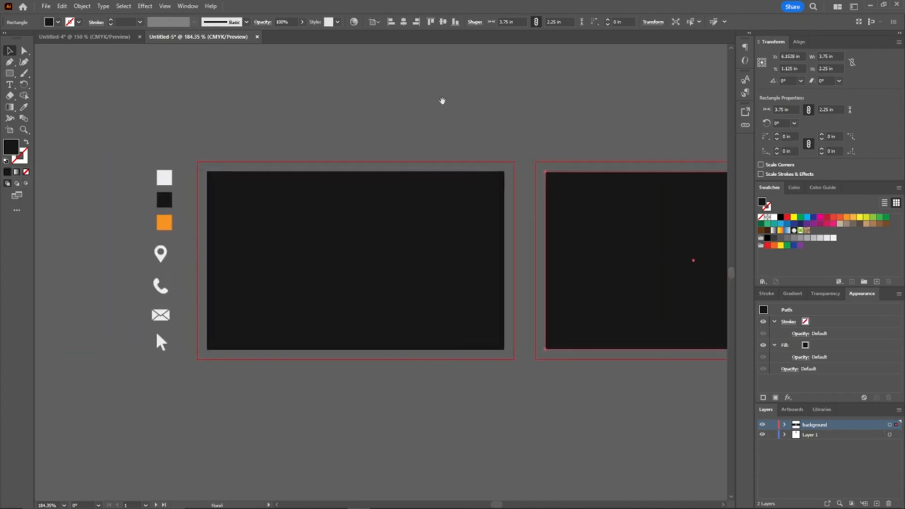
left_click(442, 102)
left_click_drag(472, 146, 403, 142)
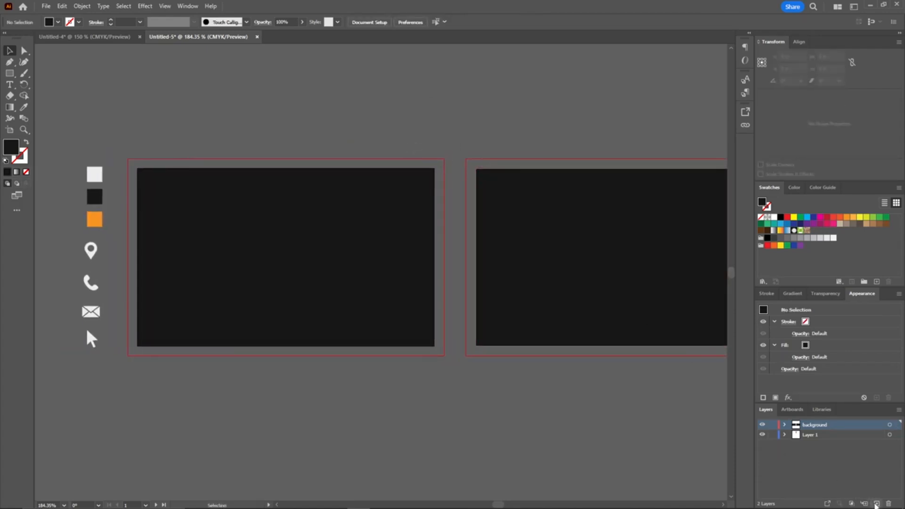
Step: Add a new layer above and lock the background layer
left_click(876, 503)
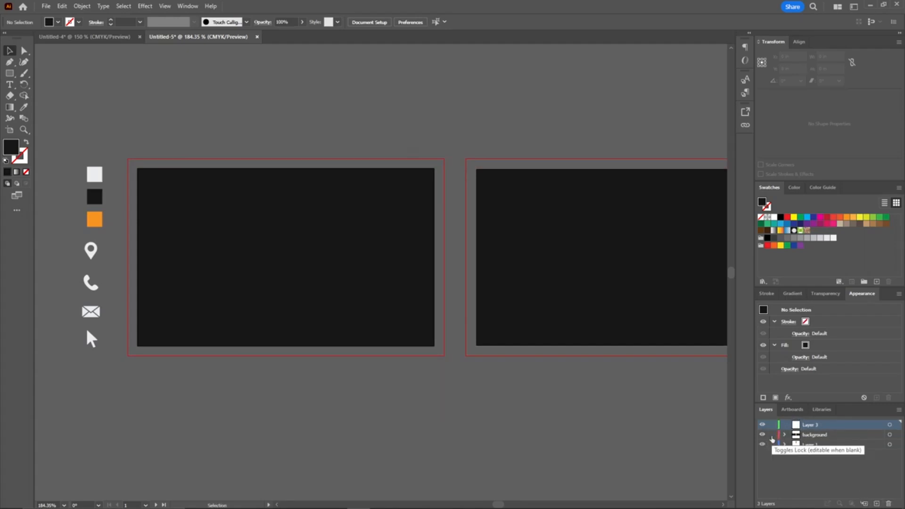
left_click(771, 435)
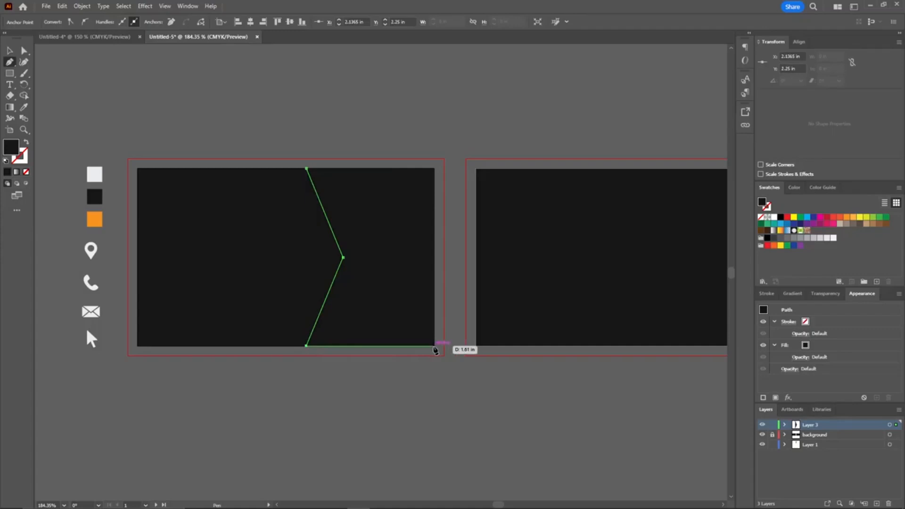
Step: Draw a notched shape over the right part of the first card with the Pen tool and fill it with the sampled orange
left_click(433, 346)
left_click(434, 168)
left_click(307, 168)
key("v")
key("i")
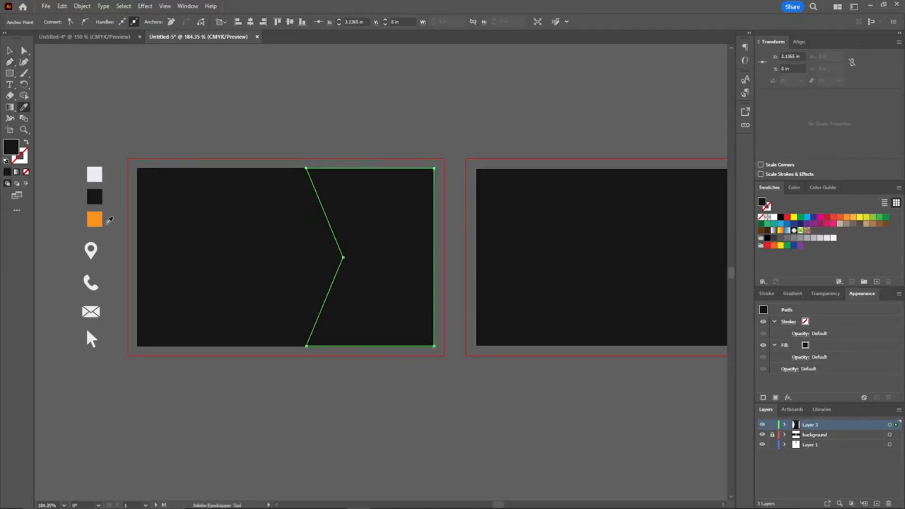
left_click(100, 220)
scroll(349, 116, "right", 3)
key("v")
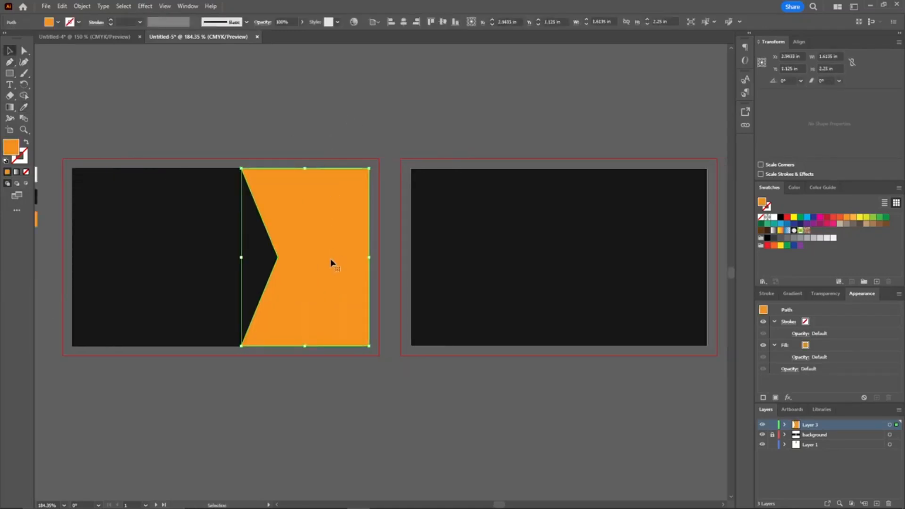
Step: Reflect a vertical copy of the orange shape and move it onto the left side of the second card
right_click(326, 262)
mouse_move(358, 450)
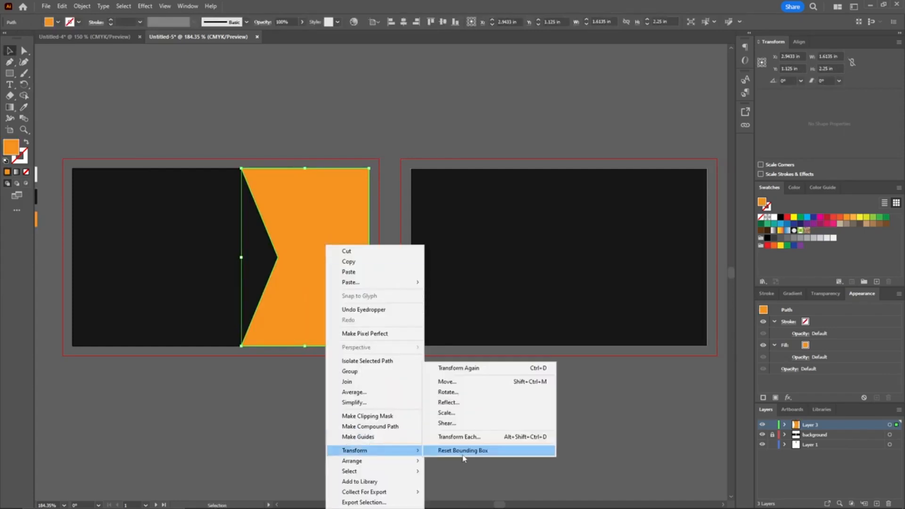
left_click(447, 403)
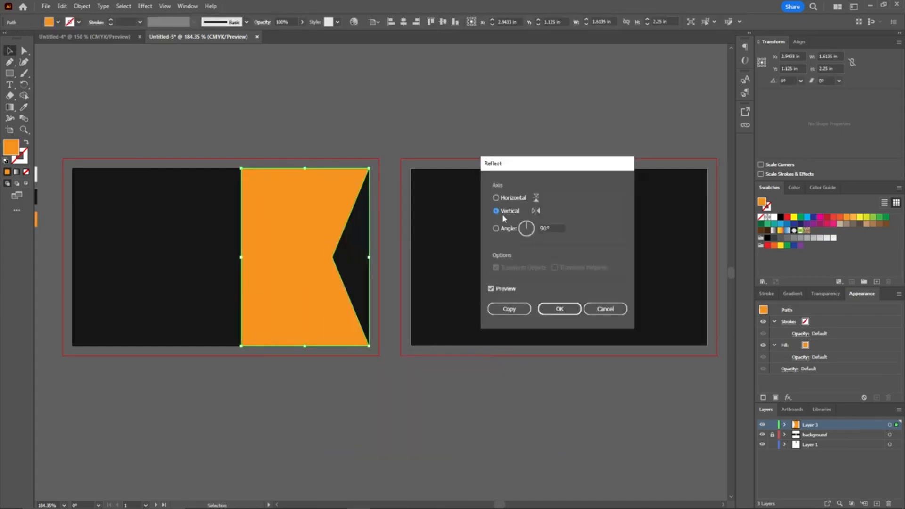
left_click(511, 310)
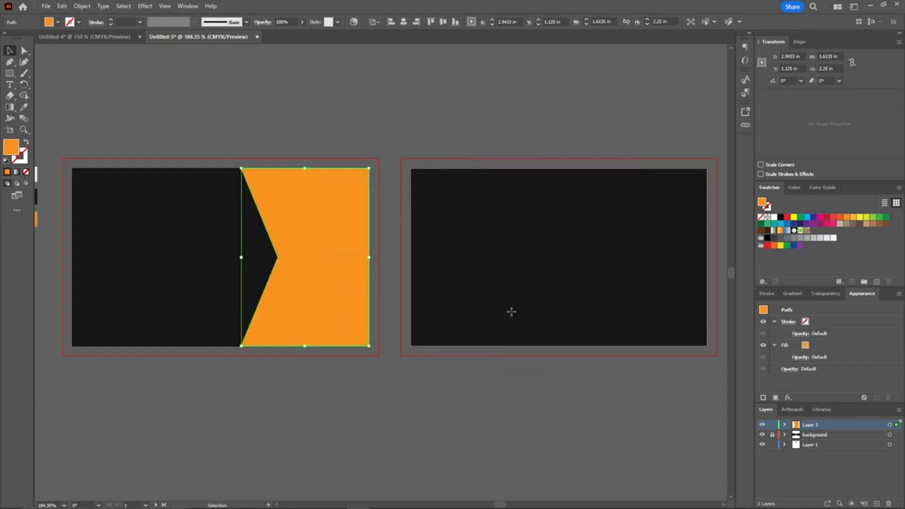
left_click_drag(317, 303, 485, 301)
Step: Draw a hexagon about 1.74 × 1.51 in and center it on the notch of the orange shape on the first card
left_click(289, 129)
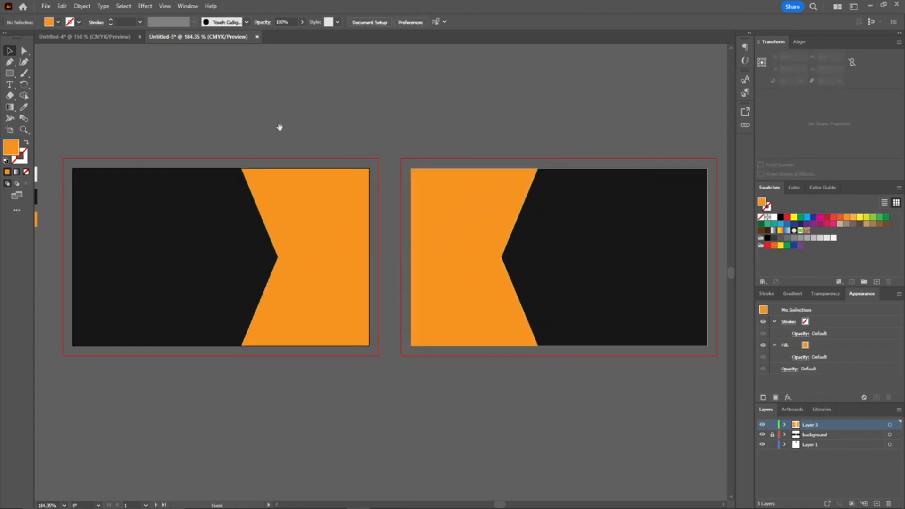
left_click_drag(280, 127, 385, 127)
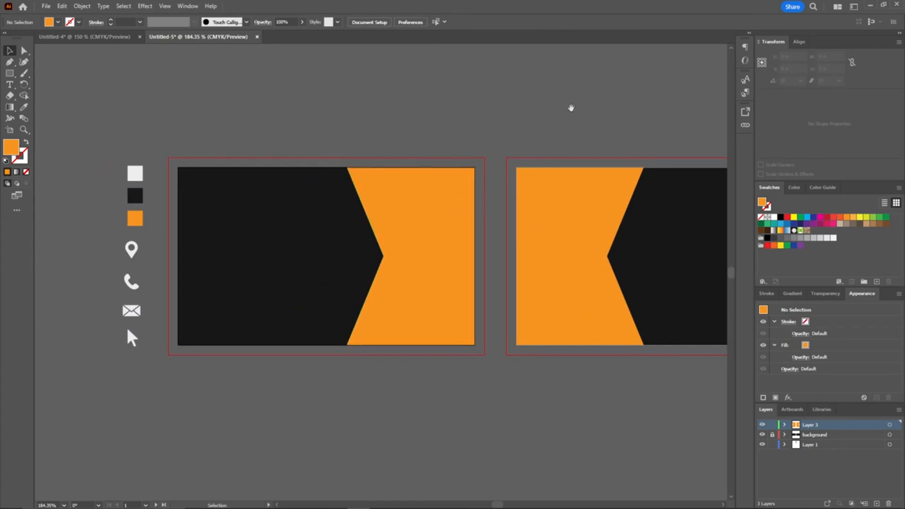
left_click_drag(572, 109, 405, 131)
left_click_drag(194, 127, 327, 110)
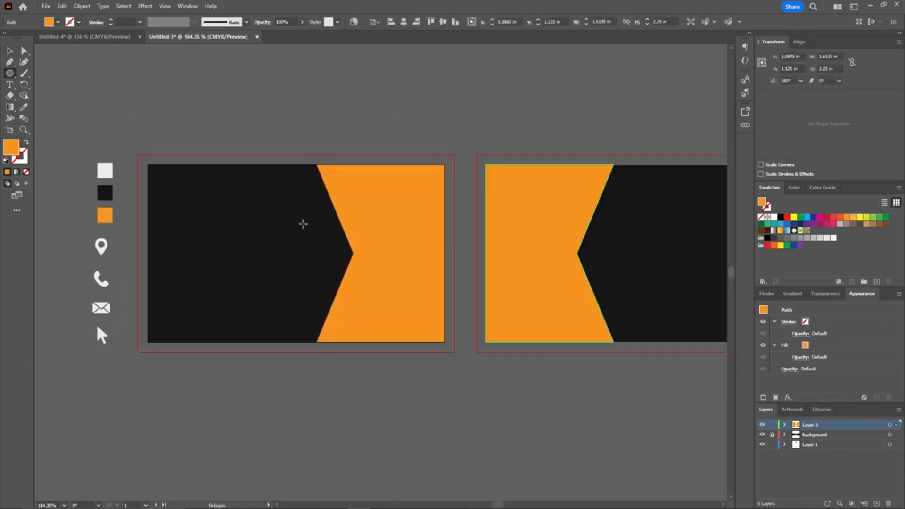
left_click_drag(283, 200, 350, 228)
key("v")
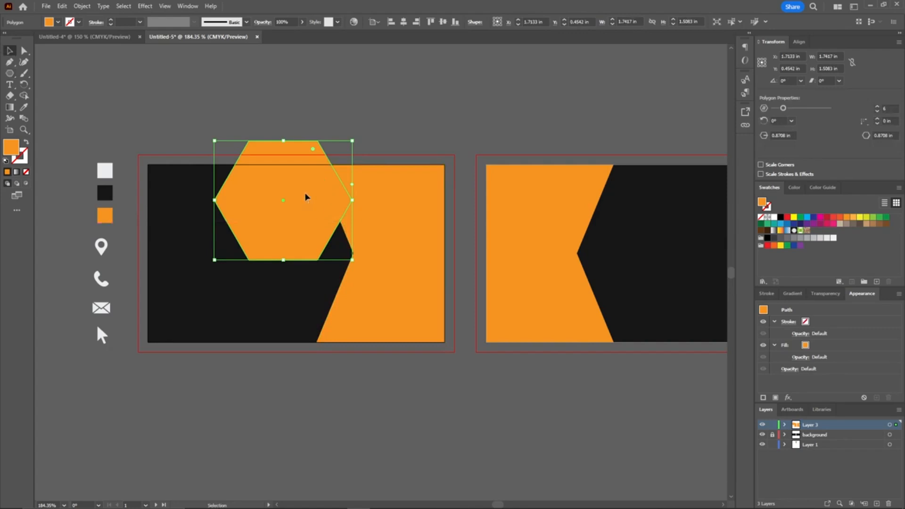
left_click_drag(304, 191, 340, 233)
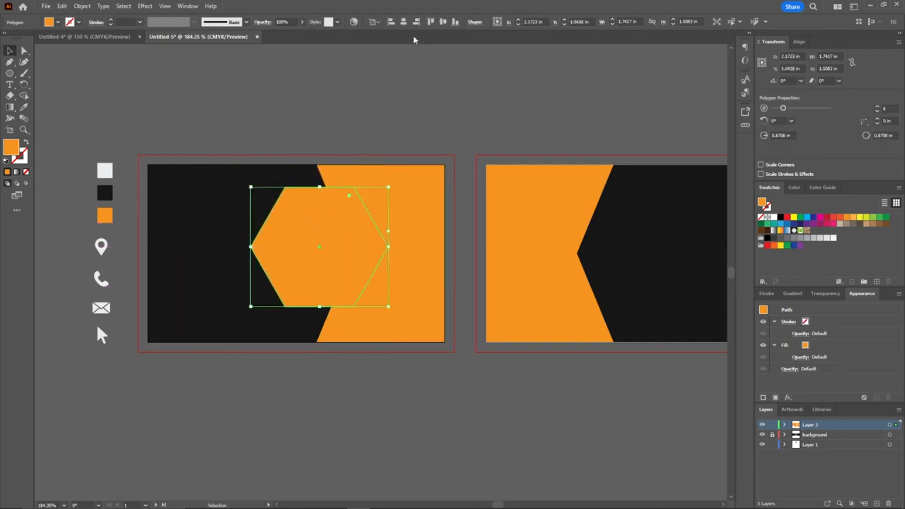
left_click(444, 22)
Step: Fill the hexagon with the black sampled from the icon swatches
left_click(374, 129)
left_click(316, 230)
left_click(26, 108)
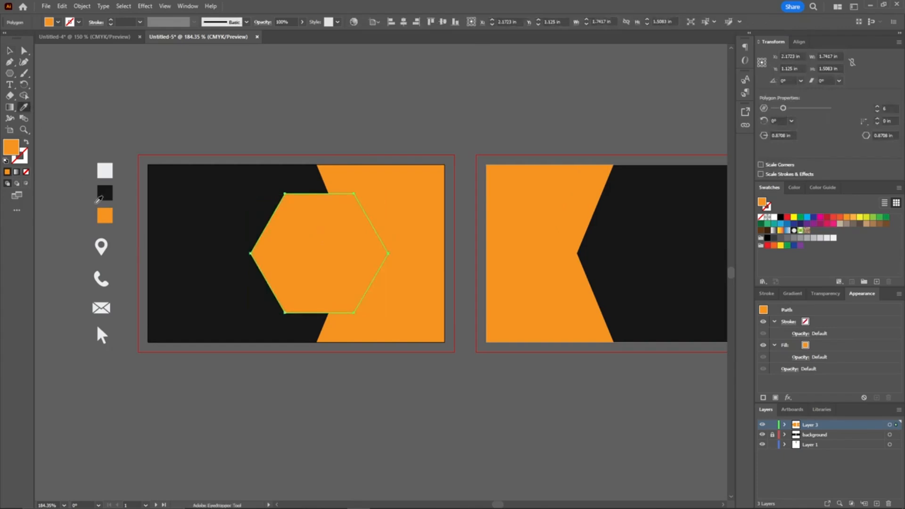
left_click(103, 192)
left_click(224, 103, "ctrl")
left_click_drag(314, 130, 292, 115)
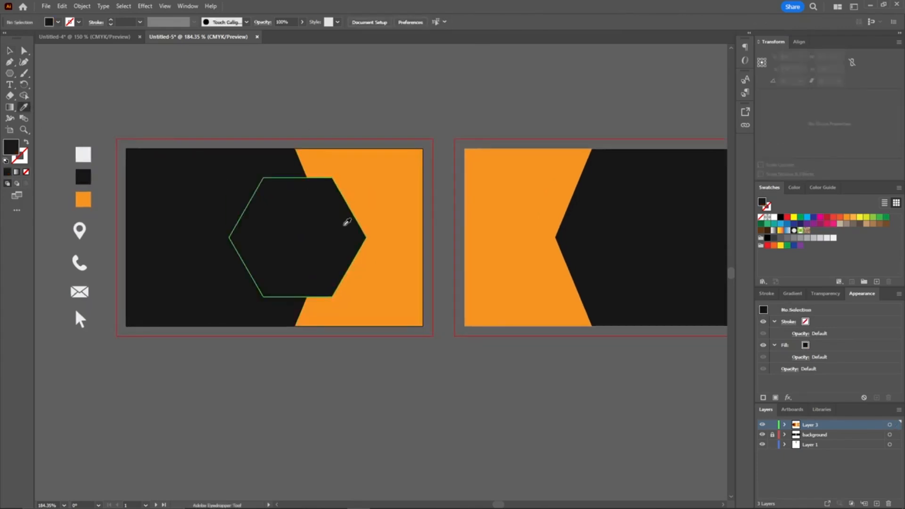
Step: Duplicate the black hexagon about 3.65 in to the right onto the second card's notch
key("v")
left_click_drag(345, 236, 354, 238)
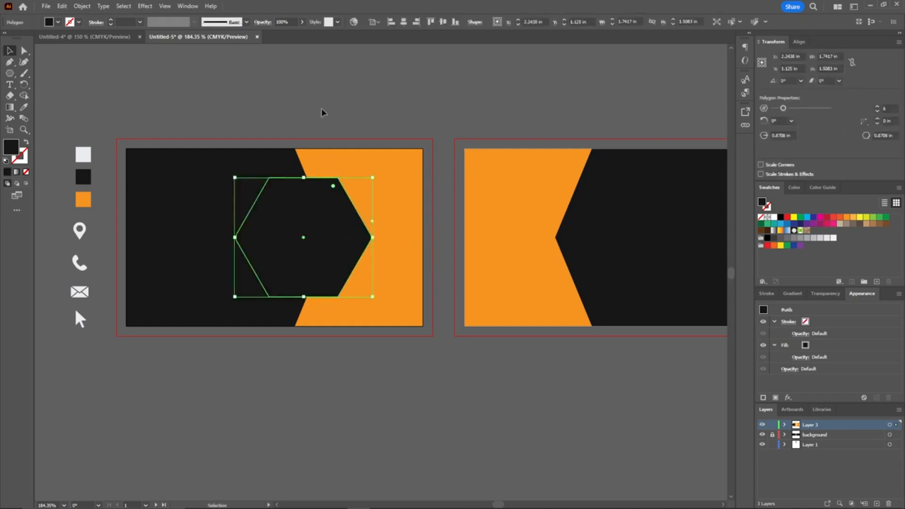
left_click_drag(325, 125, 289, 124)
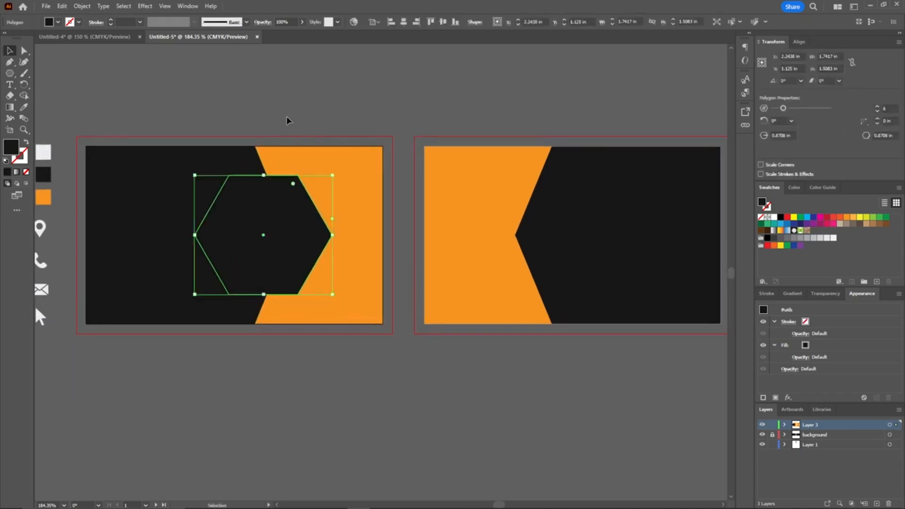
left_click_drag(306, 236, 578, 241)
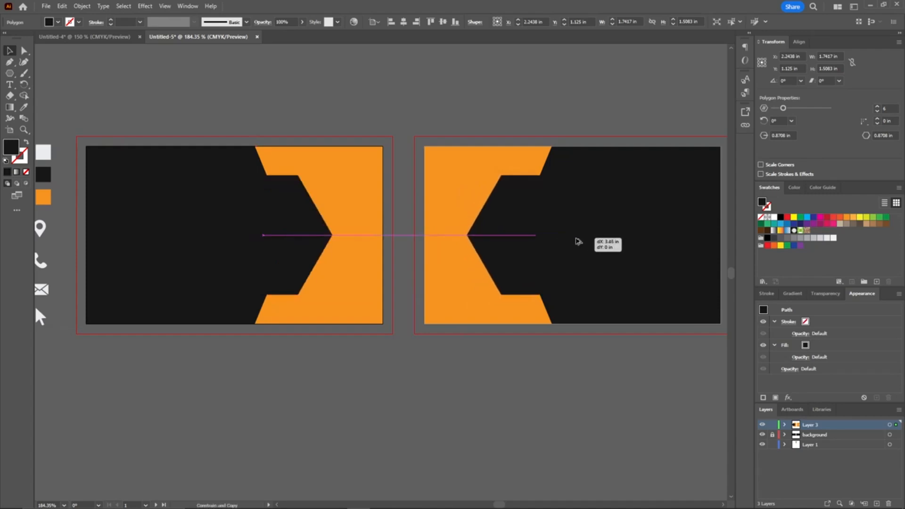
left_click_drag(578, 241, 578, 241)
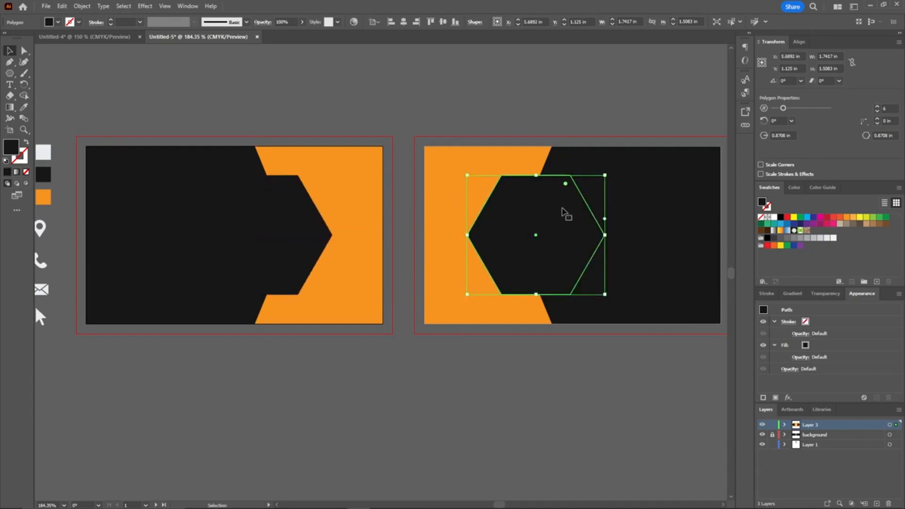
left_click(461, 102)
mouse_move(460, 101)
left_mouse_down()
mouse_move(409, 113)
mouse_move(457, 112)
left_mouse_up()
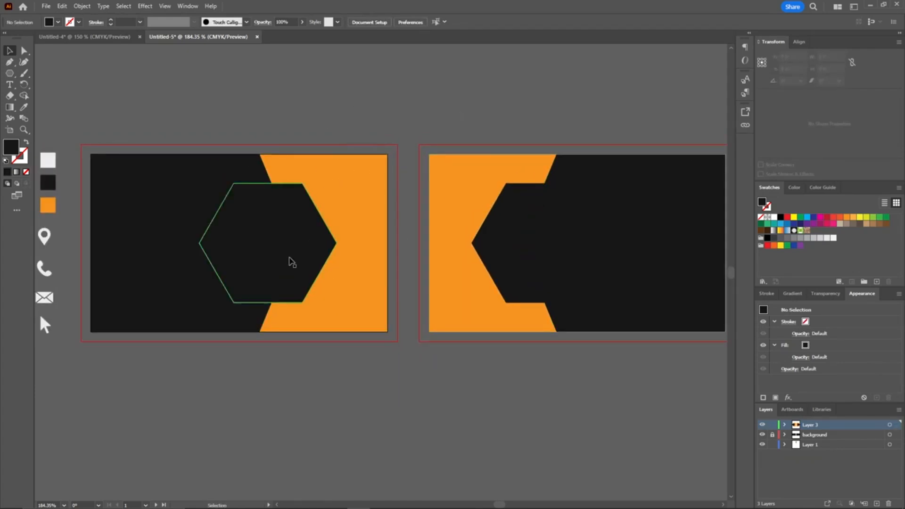
Step: Apply a drop shadow to the first card's hexagon with the X offset made negative (-0.0972 in)
left_click(309, 249)
key("ctrl+shift+a")
left_click(307, 253)
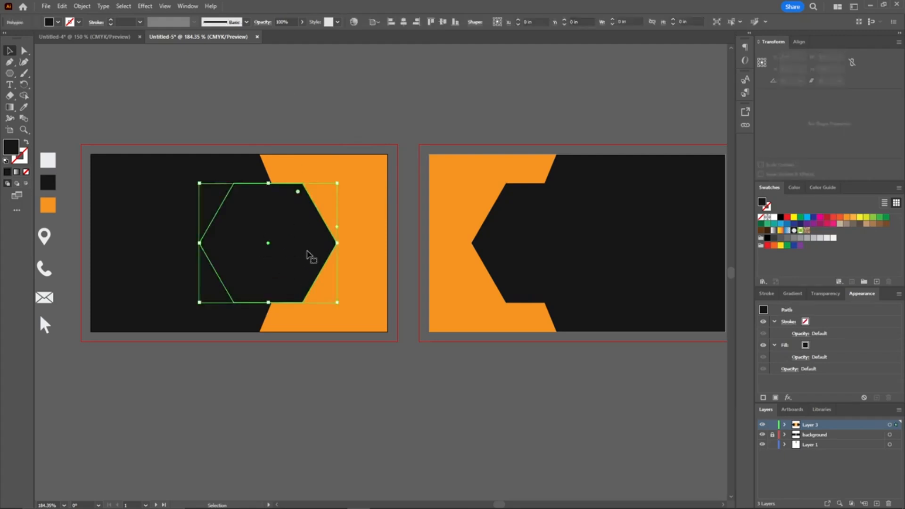
left_click(146, 6)
mouse_move(188, 113)
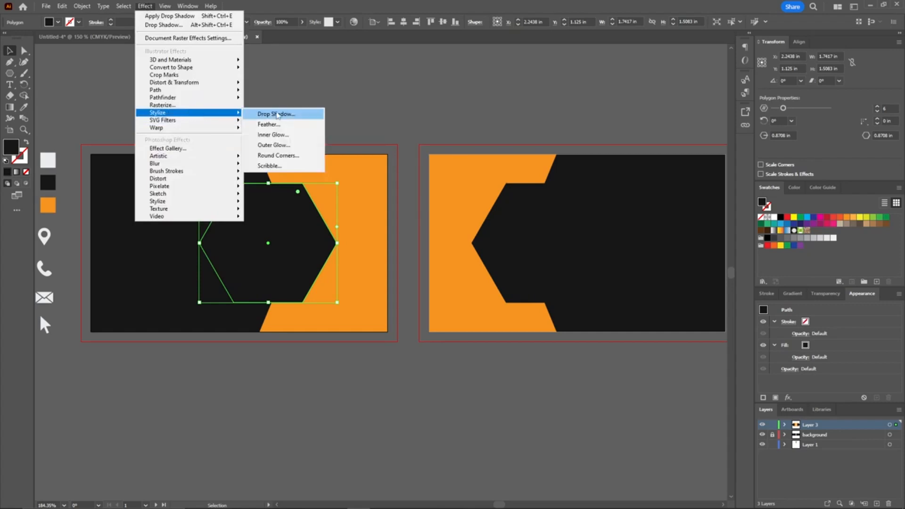
left_click(277, 115)
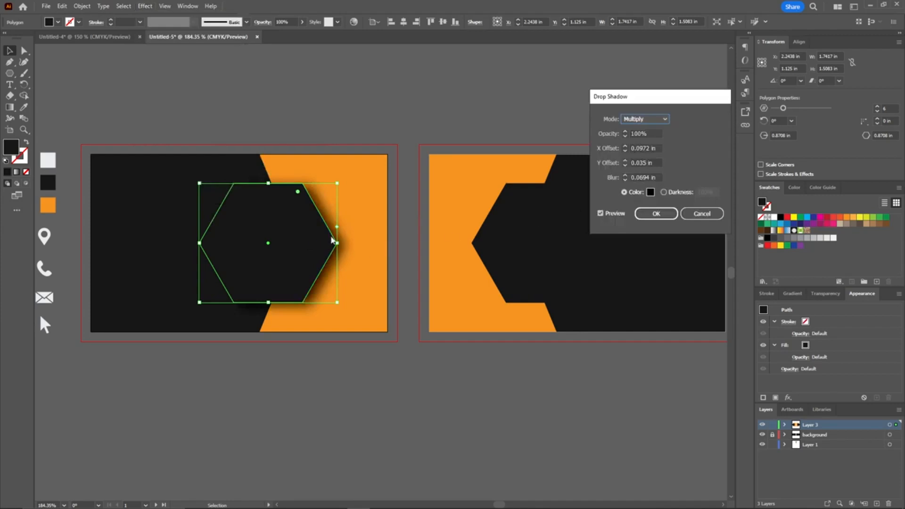
left_click(631, 149)
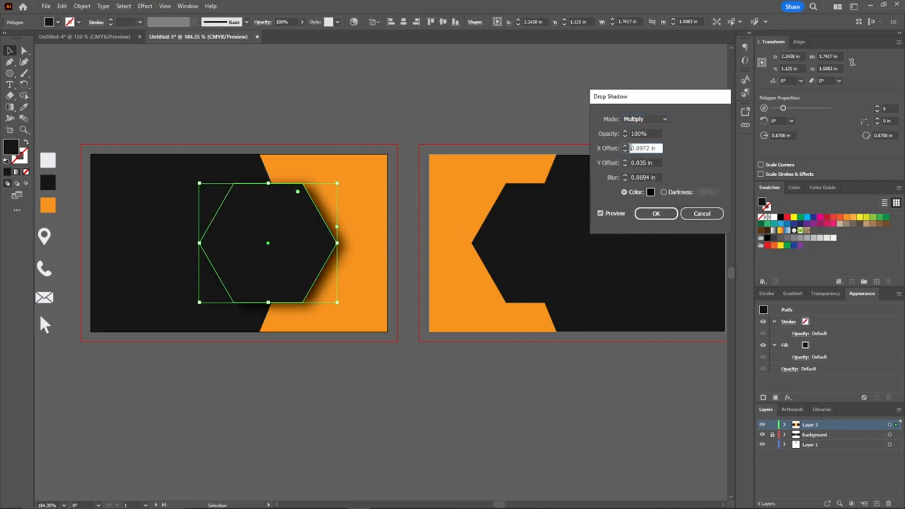
type("-")
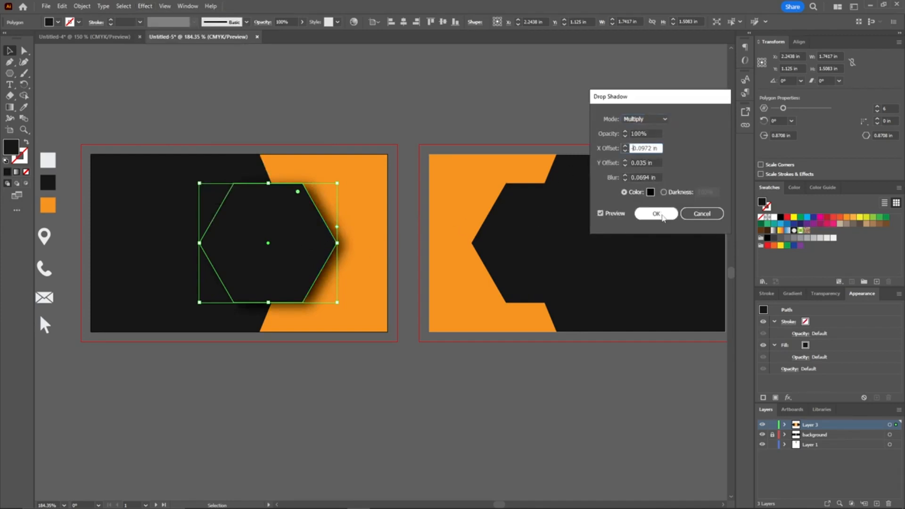
left_click(656, 214)
Step: Apply a drop shadow with the default offsets to the second card's hexagon
left_click(369, 169)
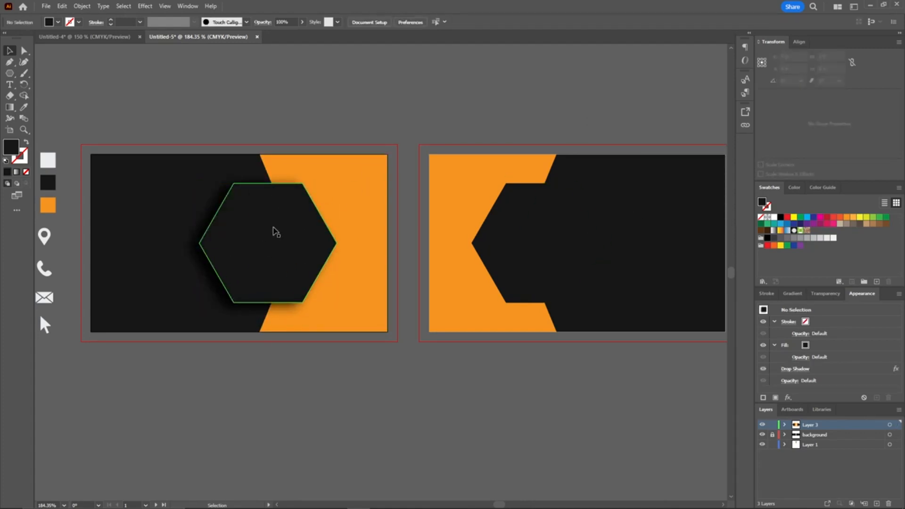
left_click_drag(439, 105, 401, 105)
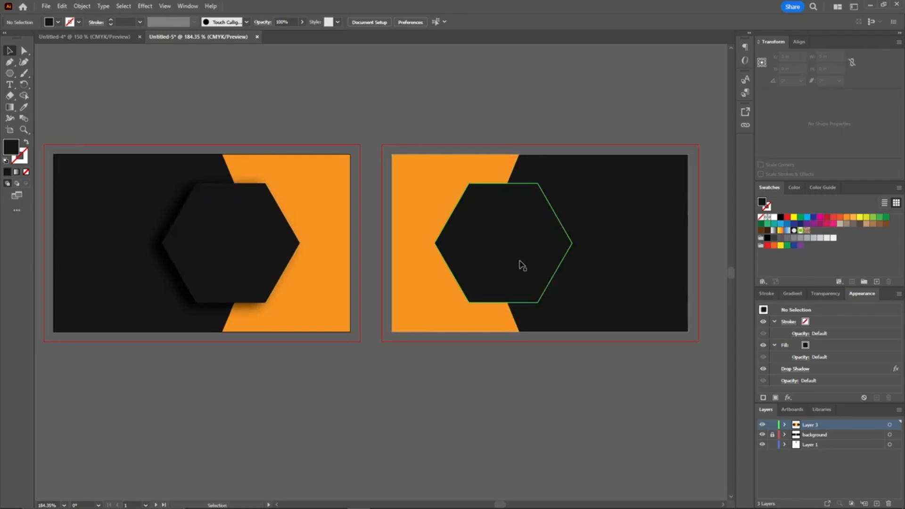
left_click(523, 266)
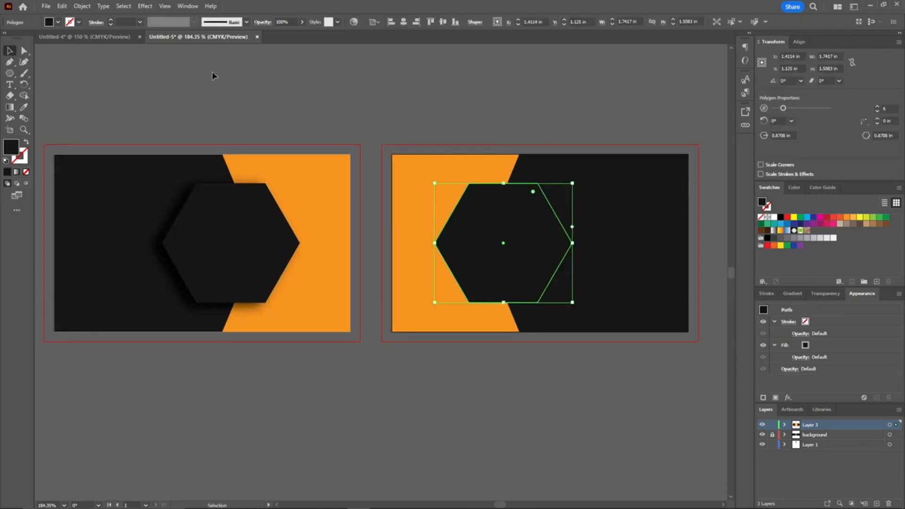
left_click(145, 7)
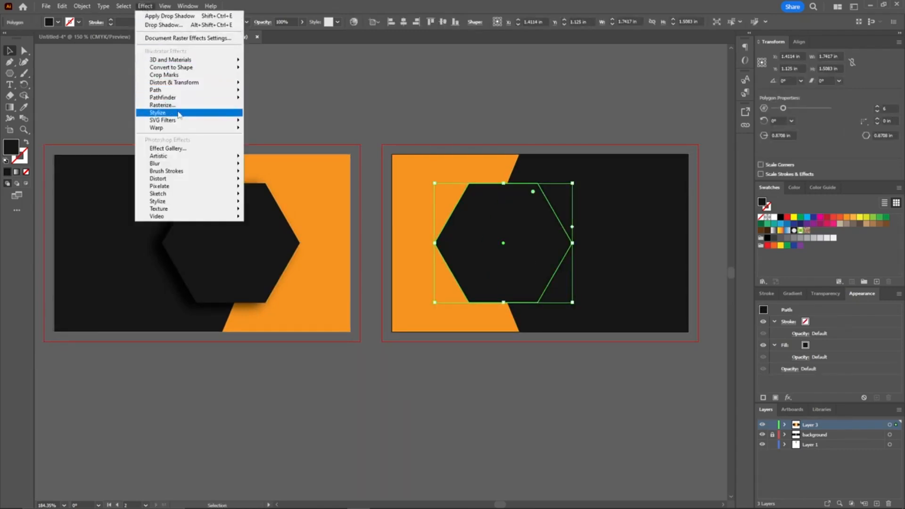
mouse_move(179, 113)
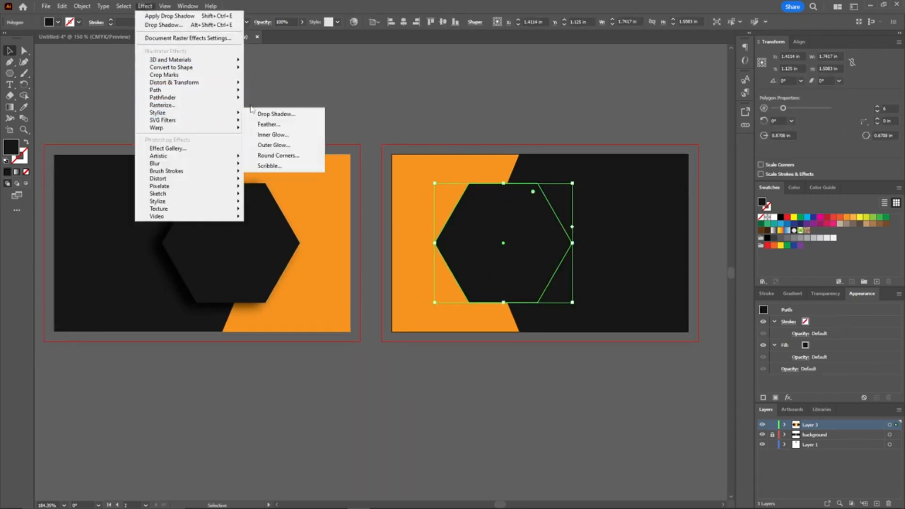
left_click(284, 114)
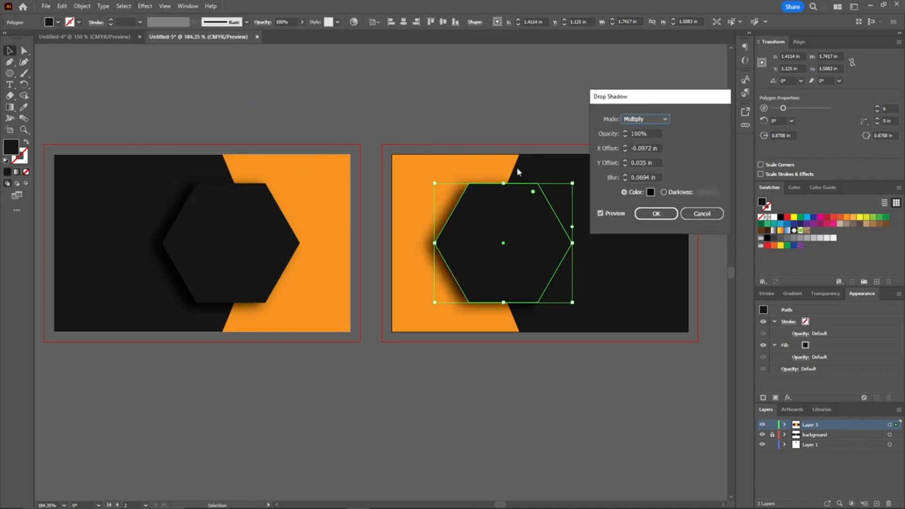
left_click(633, 147)
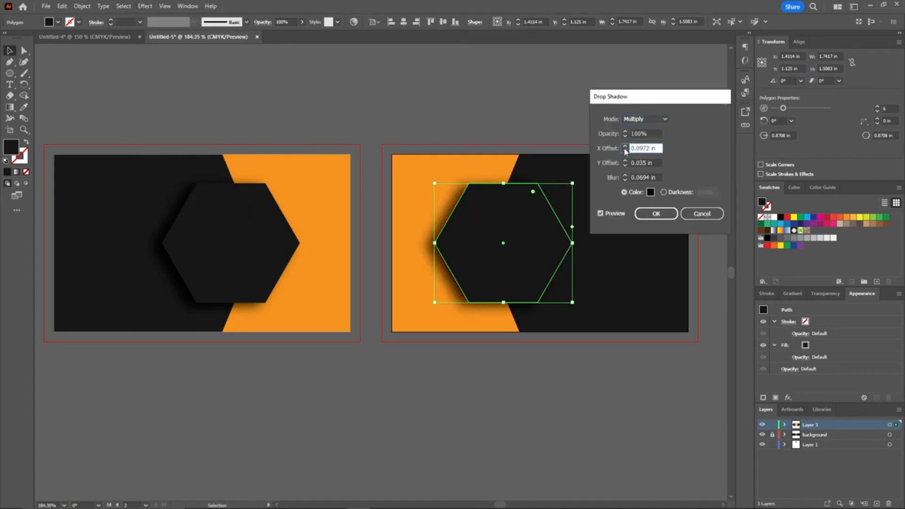
left_click(655, 214)
Step: Add a text line reading website.com below the first card
left_click(500, 123)
left_click_drag(470, 118, 509, 118)
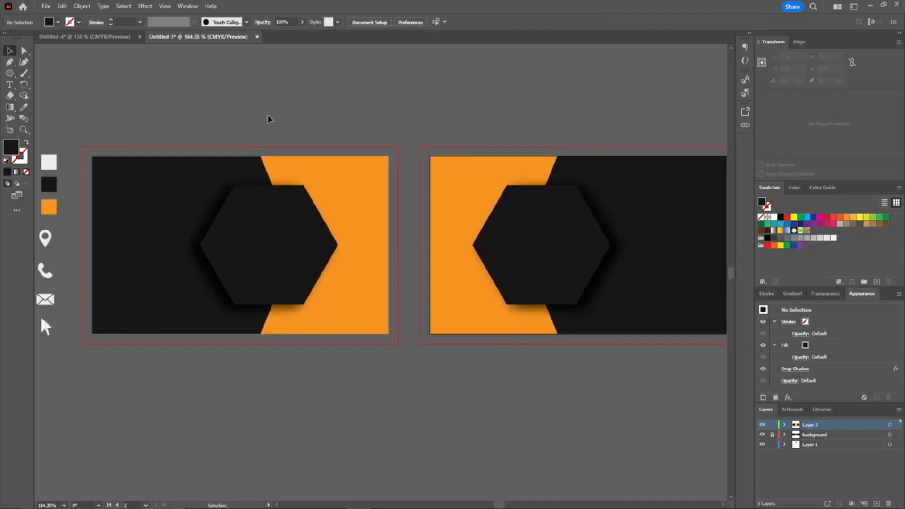
left_click_drag(207, 216, 258, 147)
key("t")
left_click(222, 314)
type("website.com")
key("Escape")
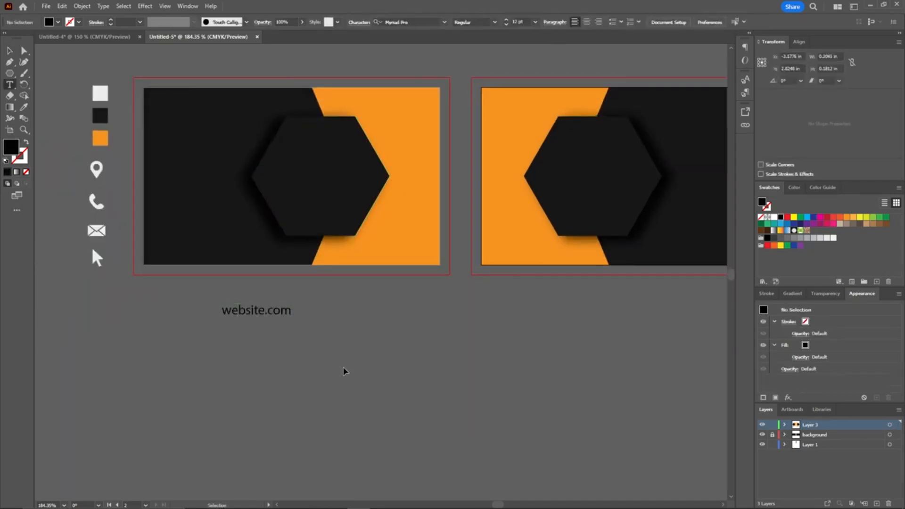
Step: Color the website.com text white and set it vertically along the first card's left edge
left_click_drag(297, 300, 242, 280)
left_click_drag(257, 315, 160, 174)
key("i")
left_click(101, 93)
left_click(163, 74, "ctrl")
left_click_drag(164, 74, 125, 126)
key("v")
left_click_drag(124, 225, 128, 232)
key("Down")
key("Down")
left_click(191, 112)
left_click_drag(191, 112, 206, 98)
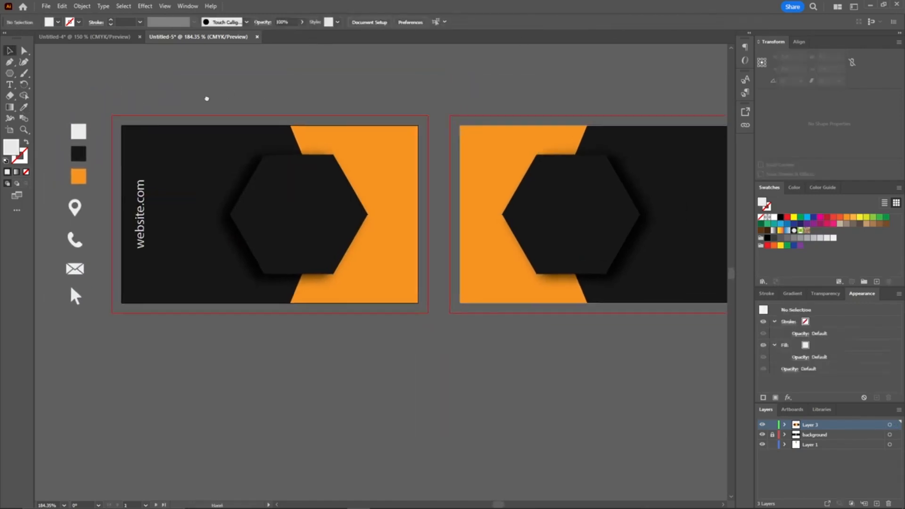
Step: Type LOGO in white, centered inside the first card's hexagon
key("t")
left_click(282, 205)
type("LOGO")
key("ctrl+a")
left_click(25, 107)
left_click(79, 132)
key("v")
left_click(301, 200)
left_click(654, 22)
left_click(380, 86)
key("ctrl+minus")
key("t")
left_click(342, 299)
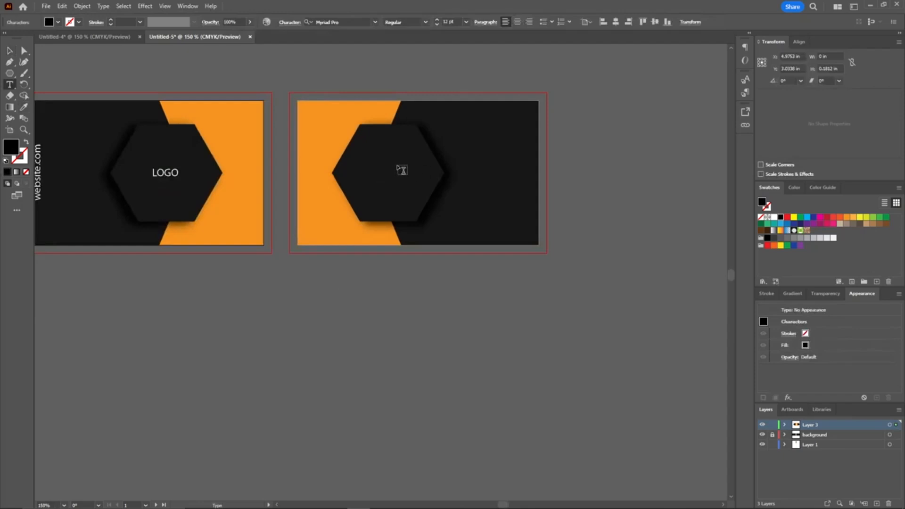
type("David")
key("ctrl+a")
left_click(407, 172)
key("ctrl+z")
key("ctrl+z")
key("ctrl+z")
left_click_drag(363, 203, 401, 269)
Step: Add a text line with the cardholder's full name below the second card
scroll(402, 266, "up", 1)
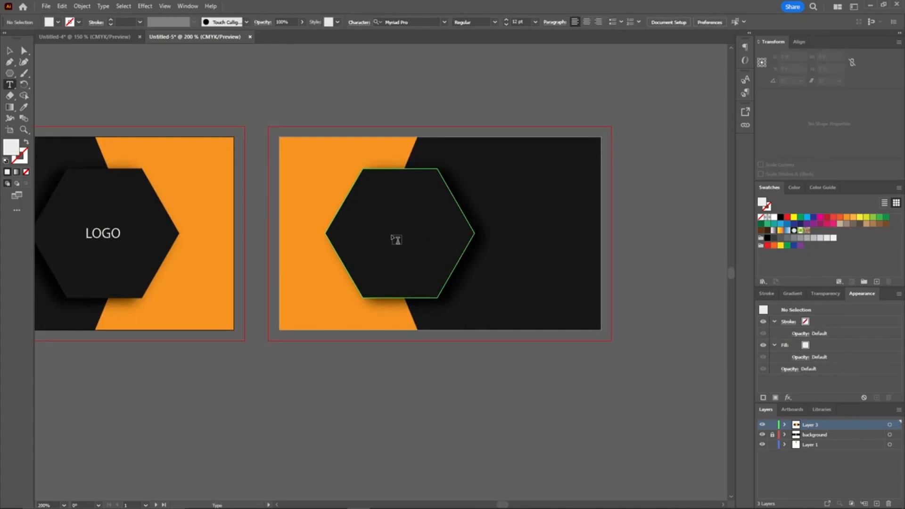
scroll(377, 222, "down", 3)
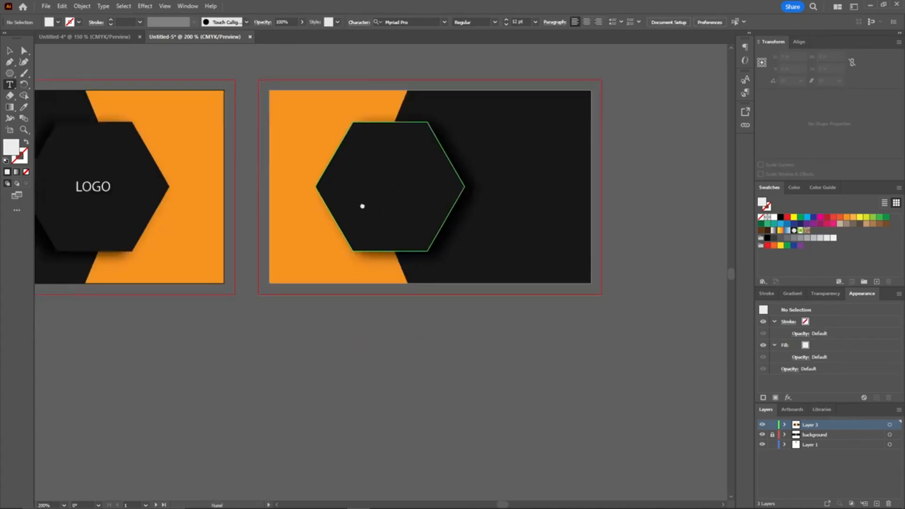
left_click(309, 310)
type("David Wallace")
left_click_drag(342, 306, 292, 285)
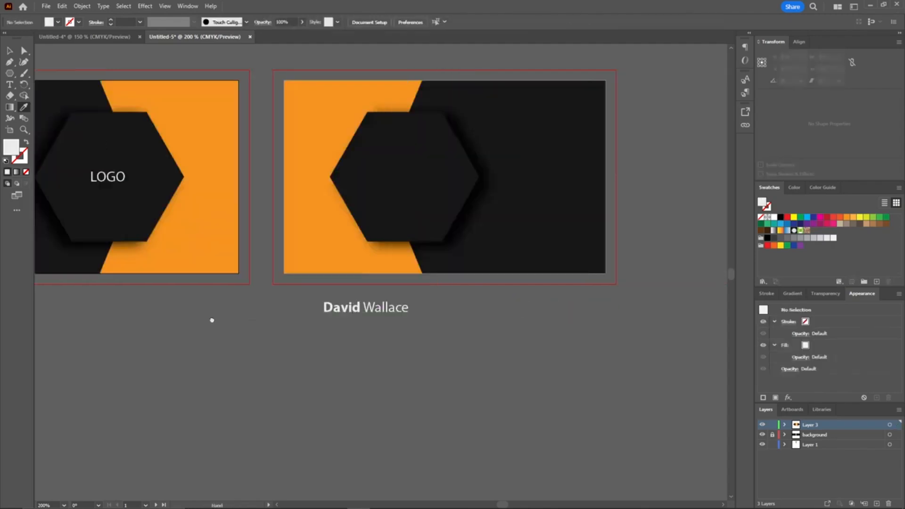
Step: Add a second text line reading CO-Founder Dunder Mifflin
key("t")
left_click(341, 328)
type("co-Founder")
left_click(360, 325)
key("BackSpace")
key("BackSpace")
type("CO")
key("ctrl+a")
left_click(417, 325)
type("Dunder Mifflin")
key("ctrl+a")
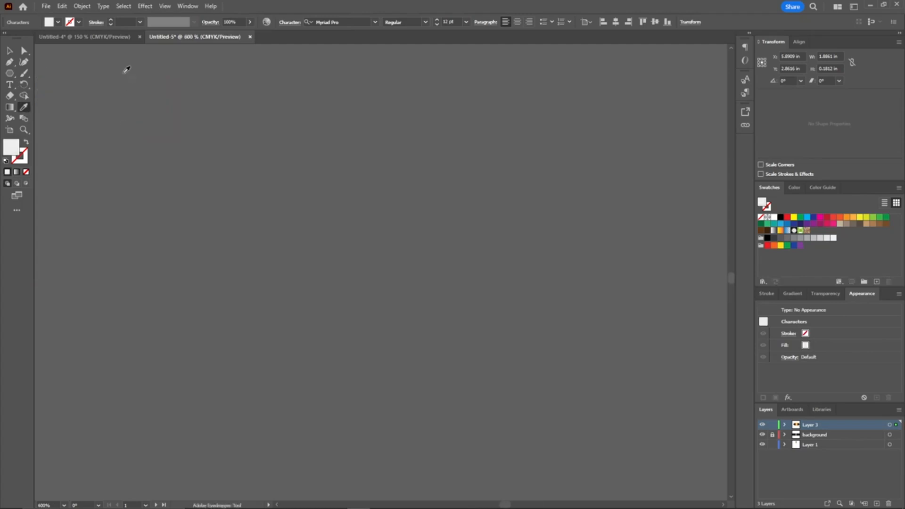
Step: Bold the first name and center both white text lines inside the second card's hexagon
left_click_drag(372, 236, 405, 226)
left_click_drag(582, 190, 518, 281)
left_click_drag(450, 281, 486, 143)
left_click_drag(523, 147, 407, 197)
left_click(368, 180)
left_click(377, 141, "shift")
left_click(317, 22)
left_click(382, 61)
left_click(358, 180)
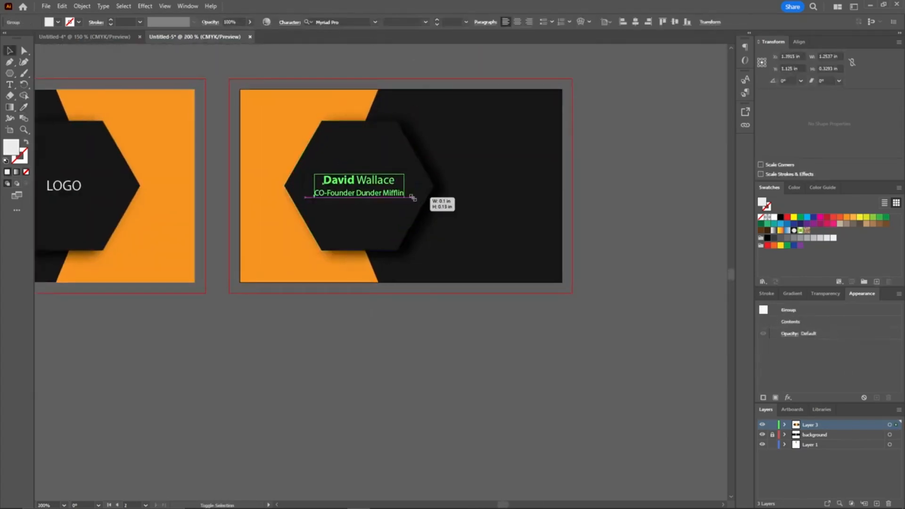
left_click_drag(473, 161, 481, 206)
Step: Draw a thin orange bar beneath the title line inside the second card's hexagon
scroll(370, 253, "up", 4)
key("m")
left_click_drag(193, 235, 510, 242)
left_click(24, 107)
left_click(97, 292)
scroll(187, 274, "down", 3)
key("v")
left_click(264, 361)
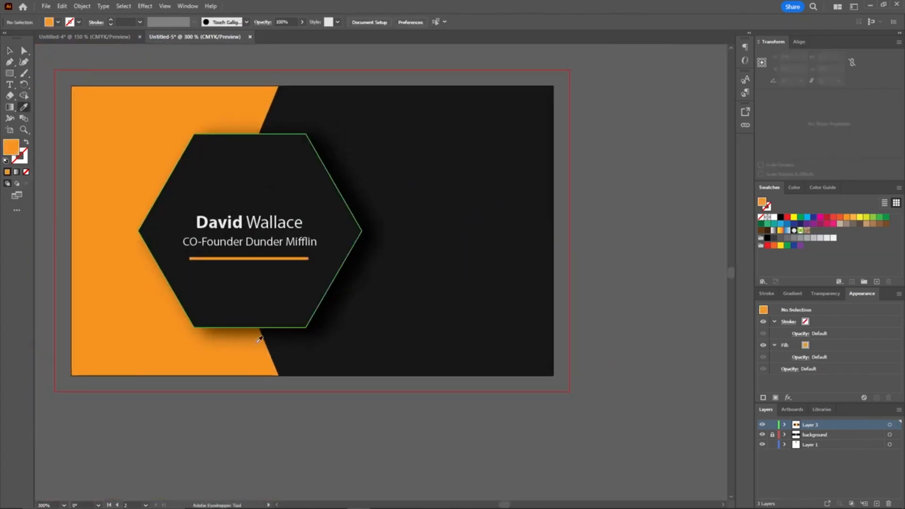
Step: Ungroup the icon set and move the location, phone, mail and cursor icons below the second card
scroll(602, 202, "down", 2)
left_click_drag(271, 114, 339, 135)
left_click(91, 249)
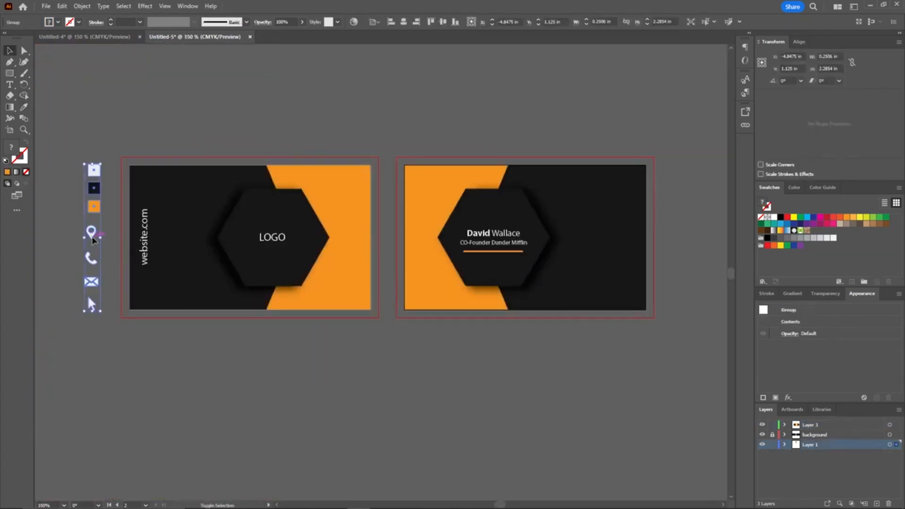
right_click(91, 234)
left_click(118, 358)
left_click_drag(112, 326, 462, 344)
left_click_drag(557, 353, 402, 323)
left_click(401, 323)
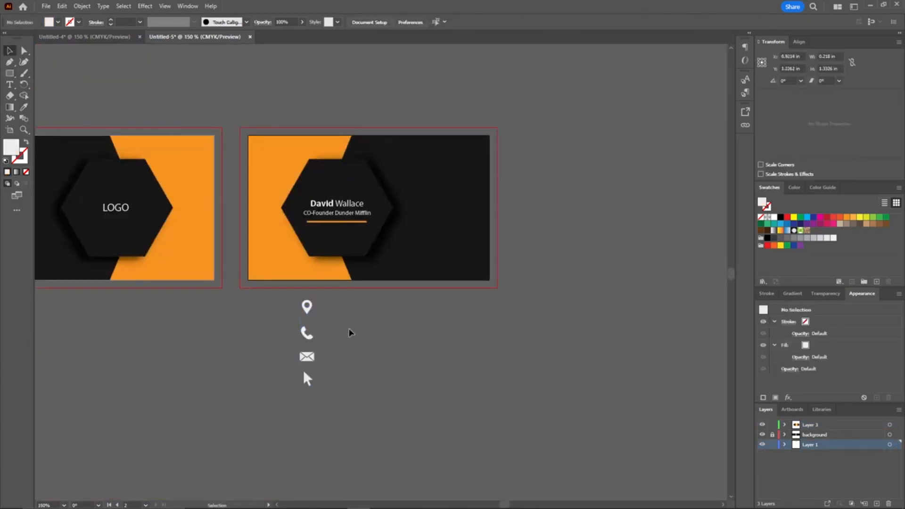
Step: Add a street address beside the location icon and a phone number beside the phone icon
scroll(351, 359, "up", 3)
key("t")
left_click(284, 218)
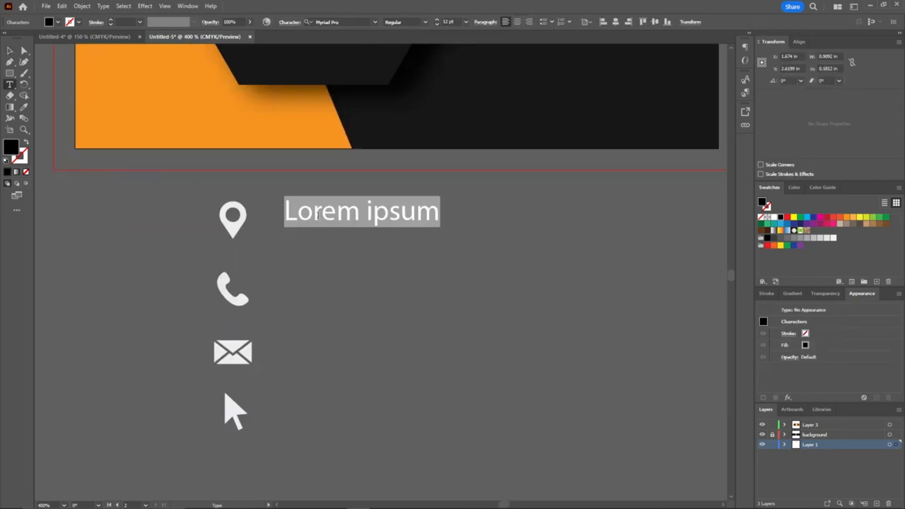
key("BackSpace")
left_click_drag(318, 215, 350, 354)
triple_click(351, 293)
key("Escape")
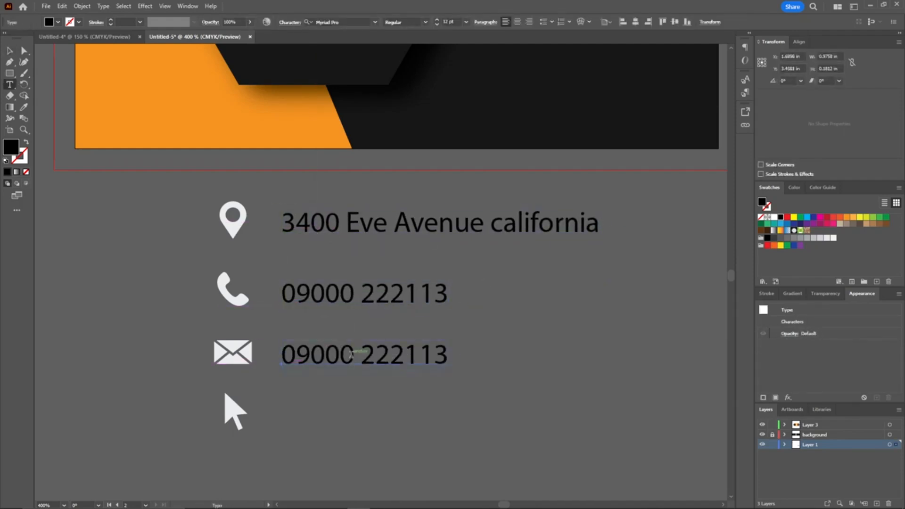
Step: Add an e-mail address beside the mail icon and website.com beside the cursor icon
triple_click(350, 354)
type("Email@mail.com")
key("ctrl+shift+a")
left_click_drag(391, 363, 380, 420)
triple_click(380, 415)
type("website.com")
Step: Color the contact icons and text lines white and group them together
scroll(271, 447, "down", 2)
key("v")
left_click_drag(225, 455, 656, 197)
scroll(499, 234, "down", 2)
key("i")
left_click(121, 174)
scroll(481, 207, "up", 2)
left_click(369, 368)
key("ctrl+g")
Step: Move the contact group onto Layer 3 and place it on the second card's right side
scroll(596, 157, "right", 1)
key("ctrl+x")
left_click(810, 424)
key("ctrl+v")
left_click_drag(386, 247, 397, 205)
left_click(547, 193)
left_click_drag(318, 119, 484, 96)
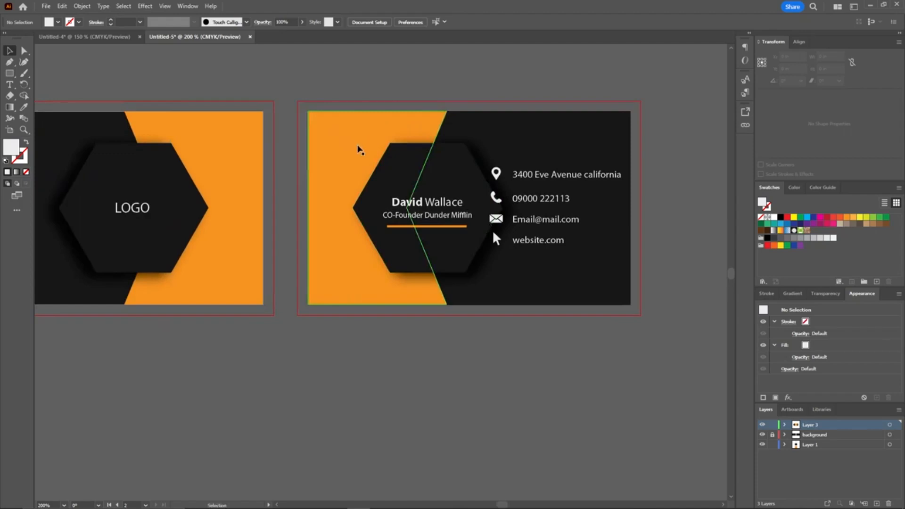
Step: Shift the second card's hexagon, name text and orange shape further left
left_click_drag(355, 155, 319, 186)
left_click(453, 226)
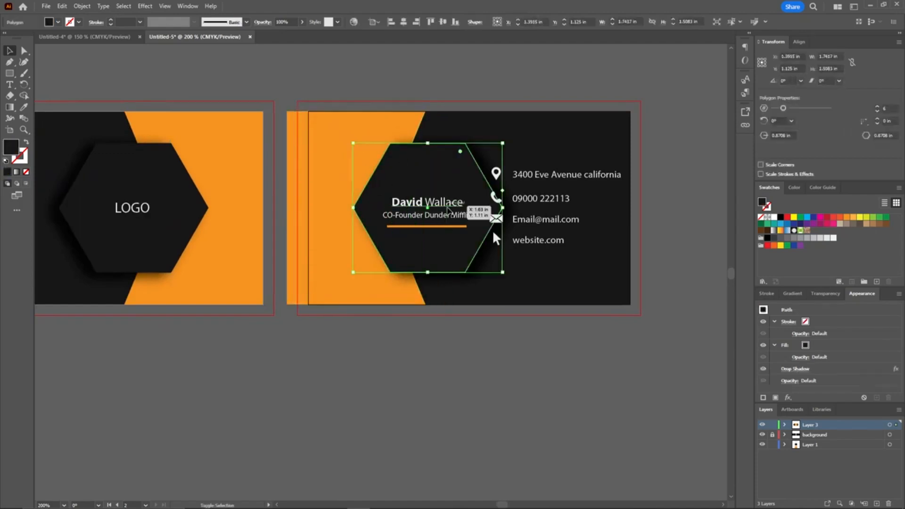
left_click_drag(456, 176, 437, 178)
left_click(474, 82)
scroll(474, 82, "right", 3)
left_click(467, 175)
left_click_drag(536, 168, 527, 173)
Step: Resize the orange shape so it fits against the second card's left edge
left_click(356, 22)
left_click(282, 80)
left_click(219, 148)
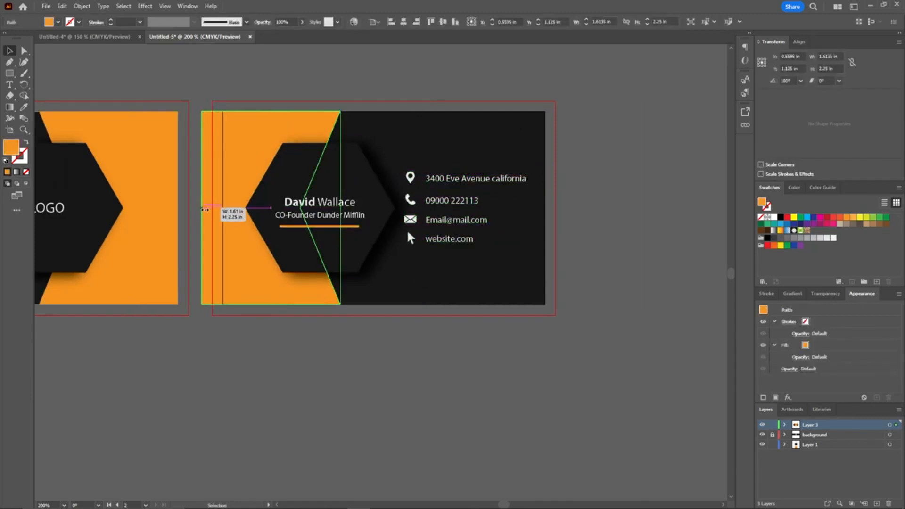
left_click_drag(202, 208, 223, 207)
left_click(212, 162)
left_click_drag(212, 162, 400, 162)
scroll(399, 158, "down", 1)
left_click_drag(396, 110, 374, 123)
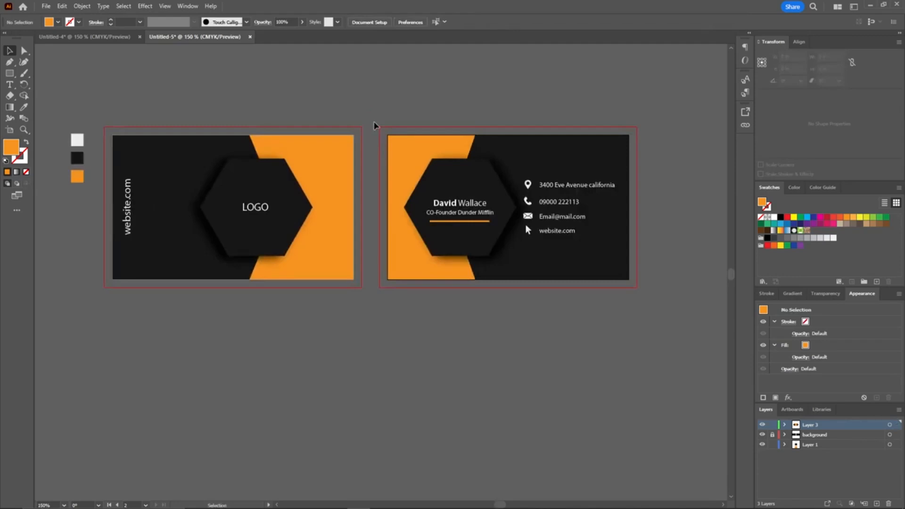
Step: Export the back card with Save for Web as a PNG-24 at 1000 px width, saved as back in Downloads
left_click(47, 9)
mouse_move(81, 211)
left_click(221, 230)
double_click(787, 151)
type("1000")
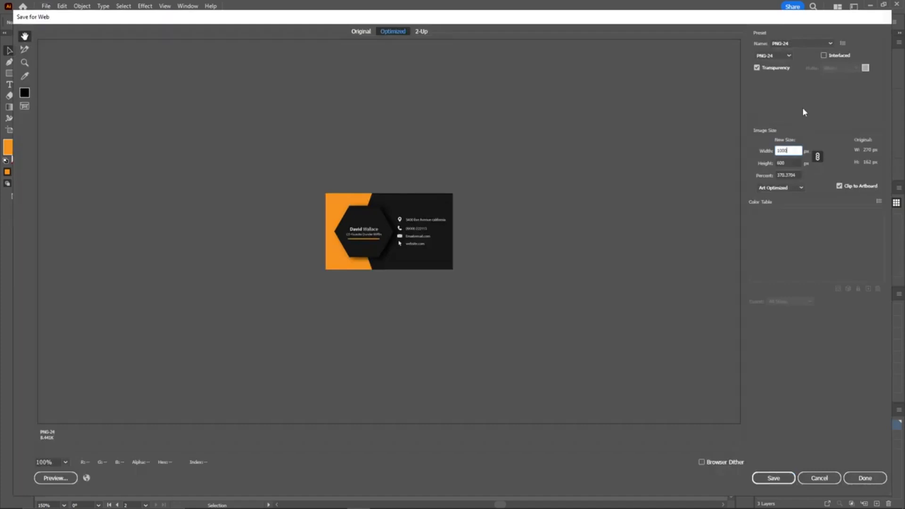
left_click(807, 118)
left_click(773, 478)
scroll(75, 139, "down", 3)
left_click(75, 138)
left_click(56, 112)
type("back")
left_click_drag(103, 230, 29, 230)
key("Return")
Step: Export the front card with Save for Web at 1000 px width, saved as front
left_click(174, 165)
left_click(46, 7)
left_click(222, 231)
type("1000")
left_click(773, 478)
type("front.png")
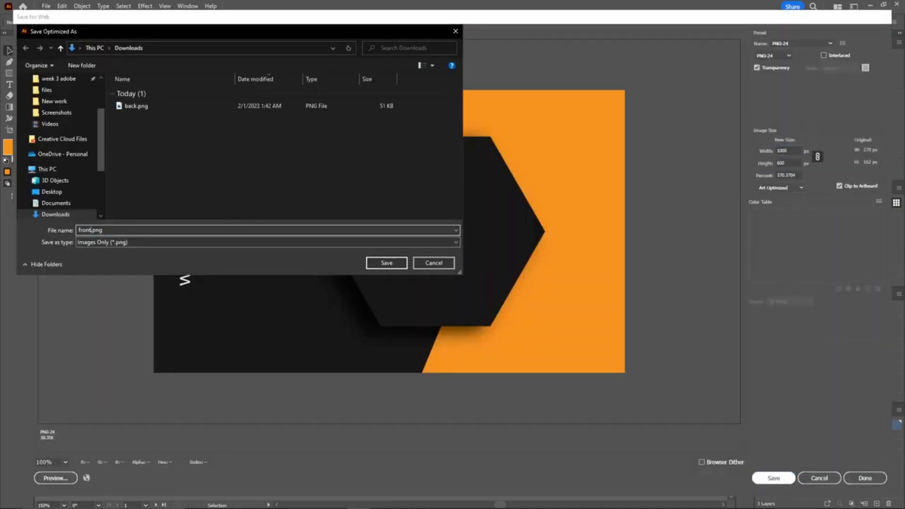
key("Return")
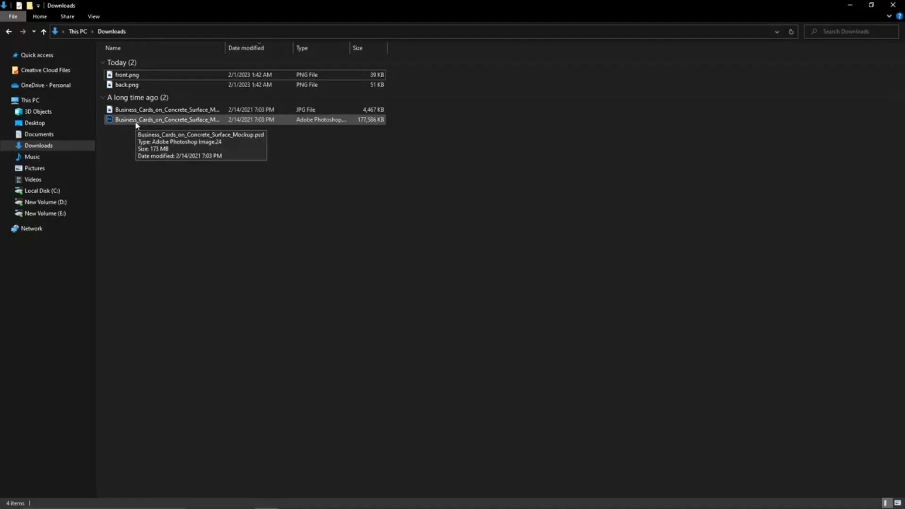
Step: Open the business card mockup PSD and the front.png and back.png images in Photoshop
double_click(137, 121)
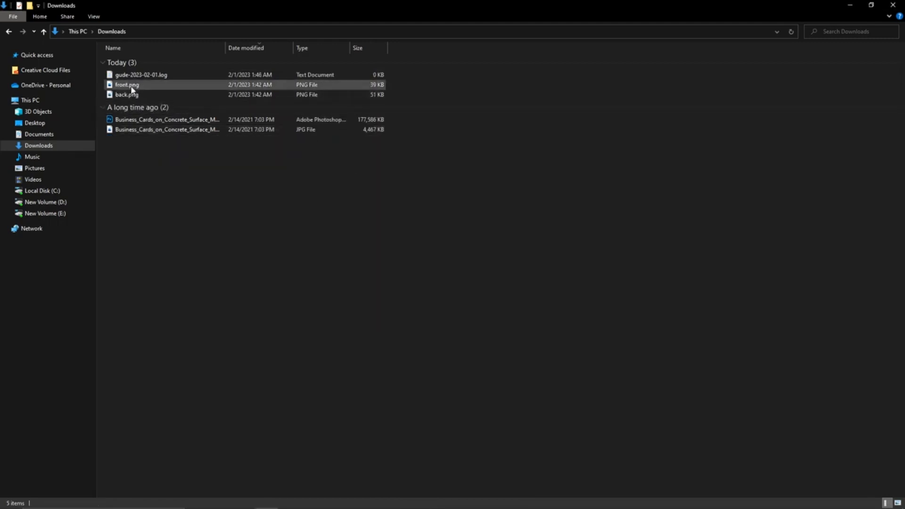
left_click(133, 86)
left_click(126, 96, "ctrl")
left_click_drag(126, 96, 299, 34)
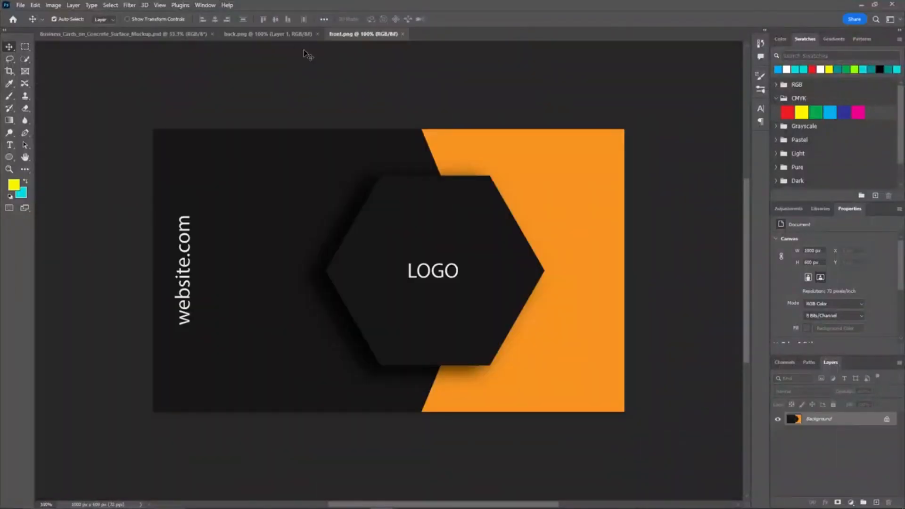
Step: Open the mockup's FRONT smart object and delete its existing design layers
left_click(169, 35)
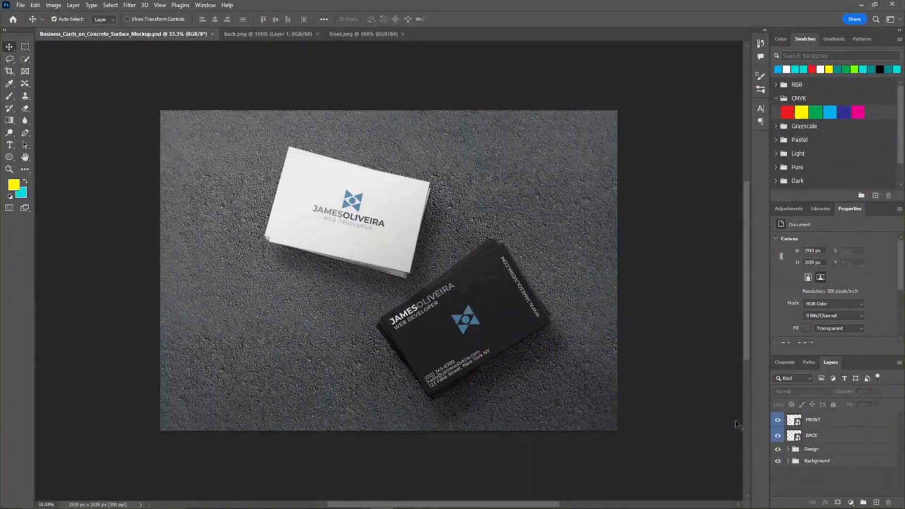
double_click(794, 420)
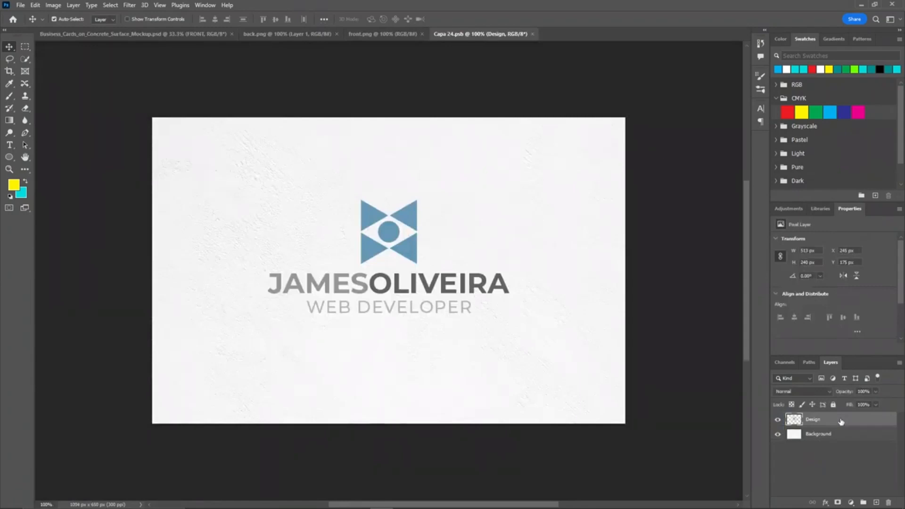
left_click_drag(831, 435, 888, 501)
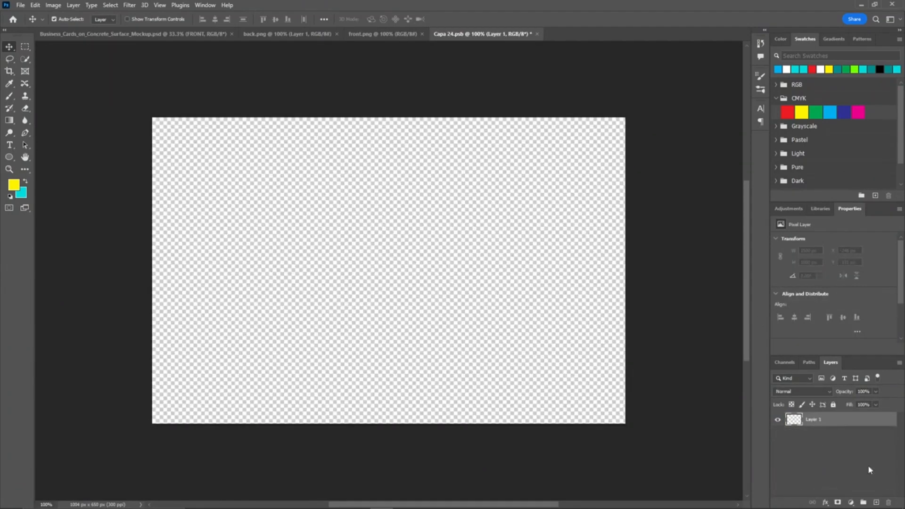
Step: Copy the front.png design into the front smart object and scale it to fill the canvas
left_click(383, 34)
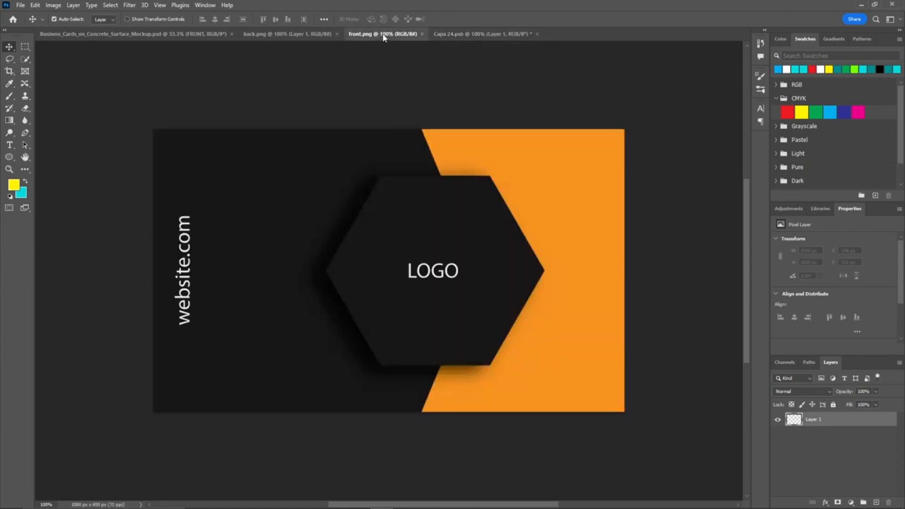
left_click_drag(829, 421, 876, 503)
left_click_drag(465, 307, 482, 262)
key("ctrl+t")
left_click_drag(619, 400, 658, 427)
left_click_drag(600, 370, 603, 370)
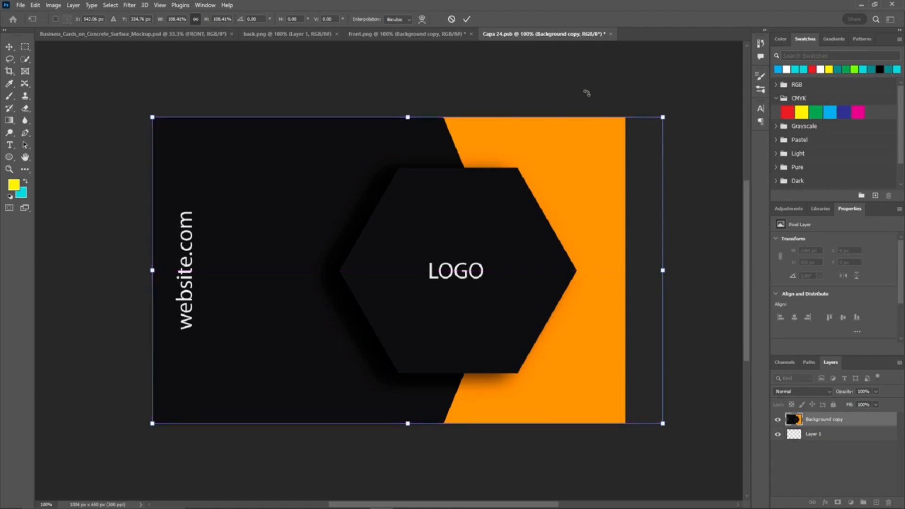
left_click(466, 18)
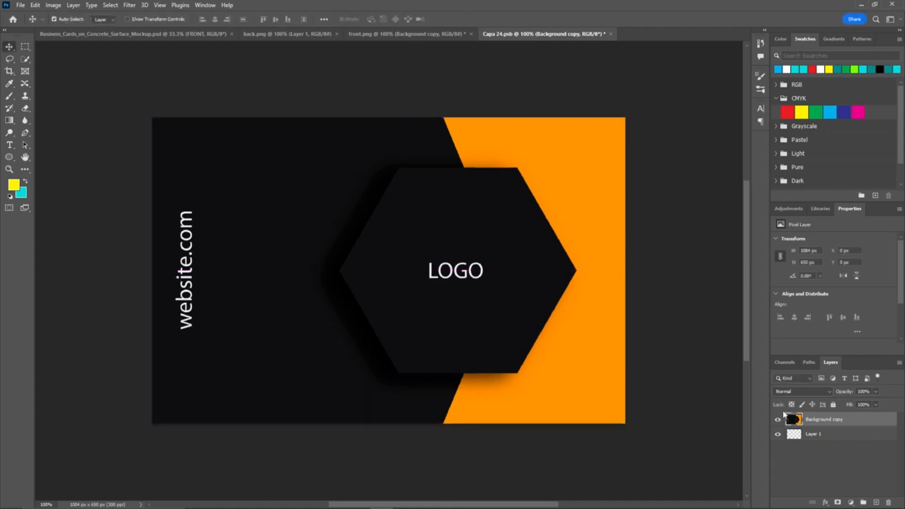
Step: Close the front smart object, saving its changes
left_click(610, 34)
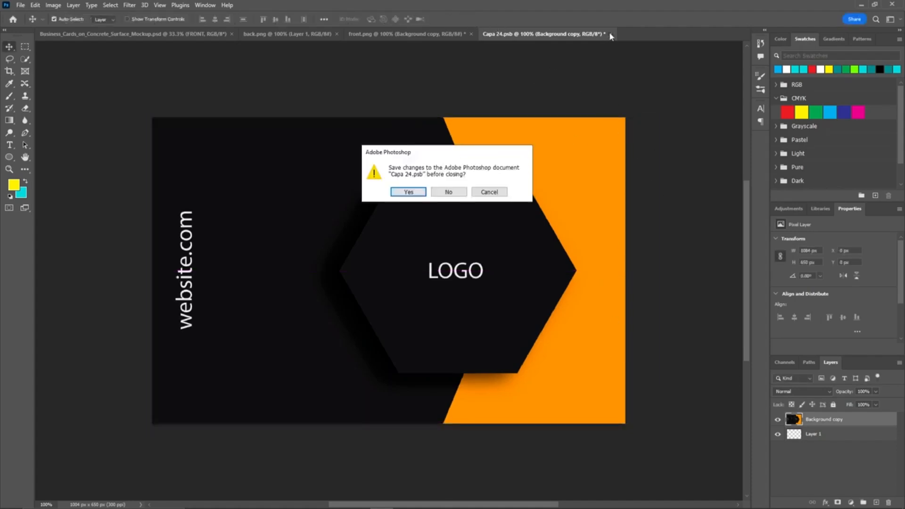
left_click(417, 193)
Step: Open the mockup's BACK smart object, add a blank layer, and delete its Design and Texture layers
left_click(184, 37)
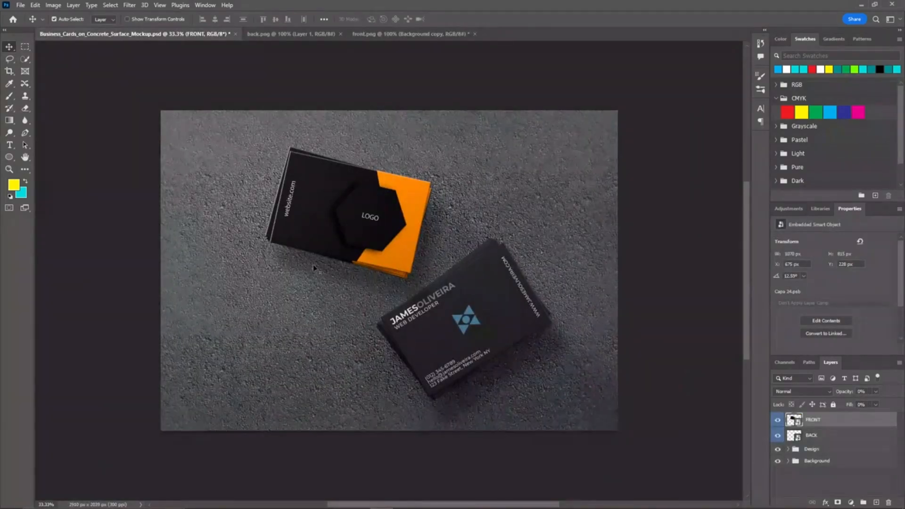
double_click(795, 436)
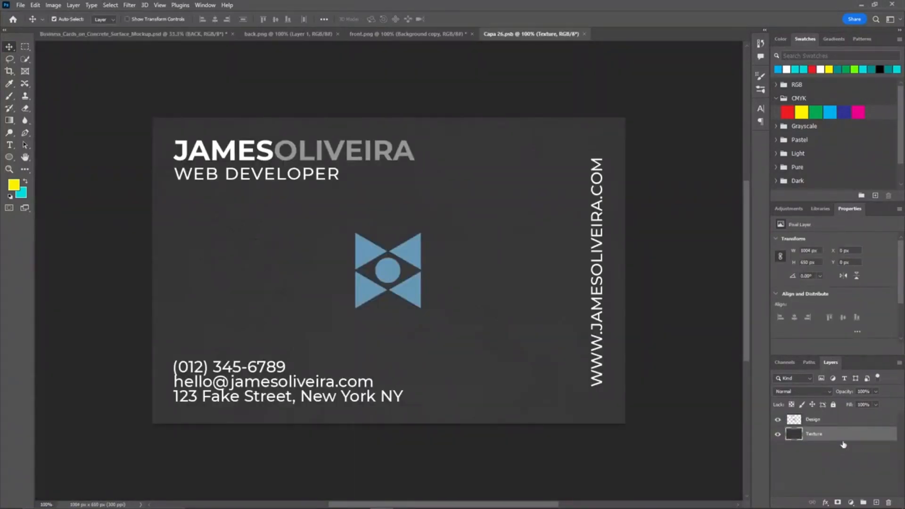
left_click(841, 467)
left_click(876, 502)
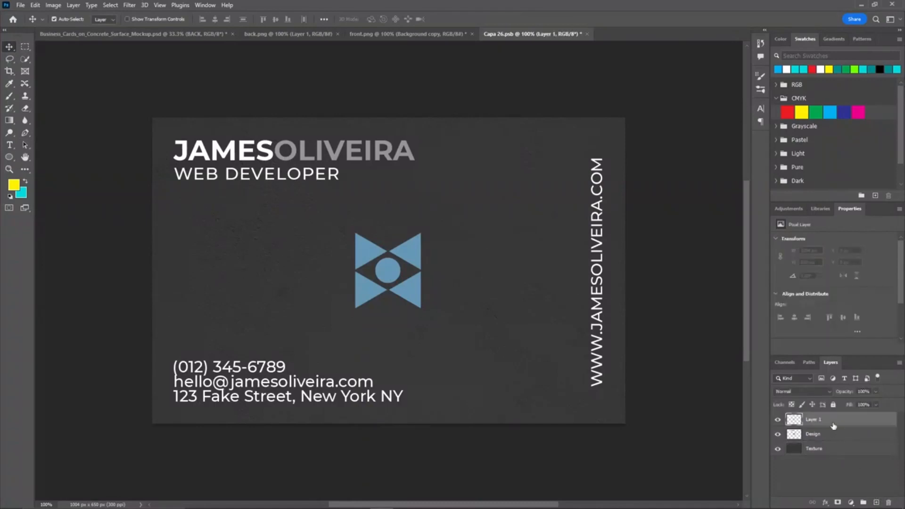
left_click(828, 437)
left_click(825, 452, "shift")
left_click_drag(825, 438, 888, 502)
Step: Bring the back.png design into the back smart object and scale it to fill the canvas
left_click(287, 34)
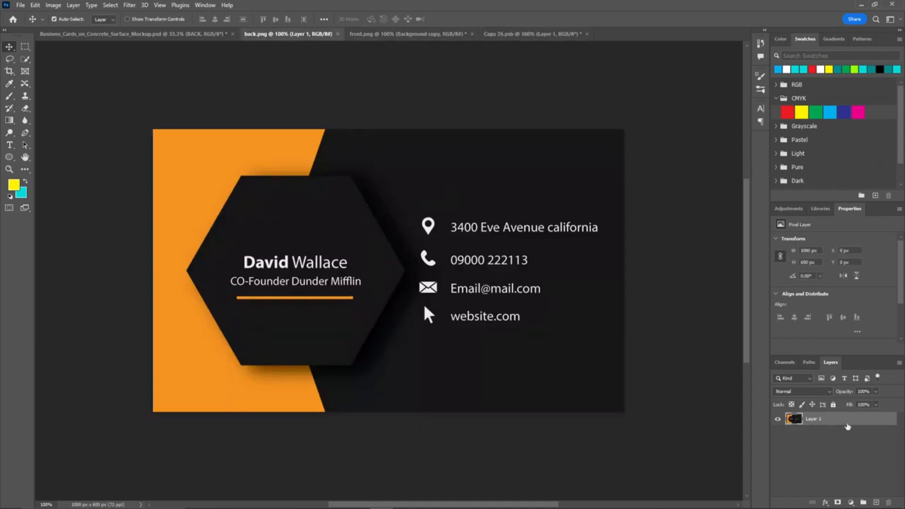
left_click_drag(417, 246, 396, 250)
scroll(396, 250, "down", 2)
key("ctrl+t")
left_click_drag(536, 234, 533, 250)
left_click_drag(582, 381, 601, 389)
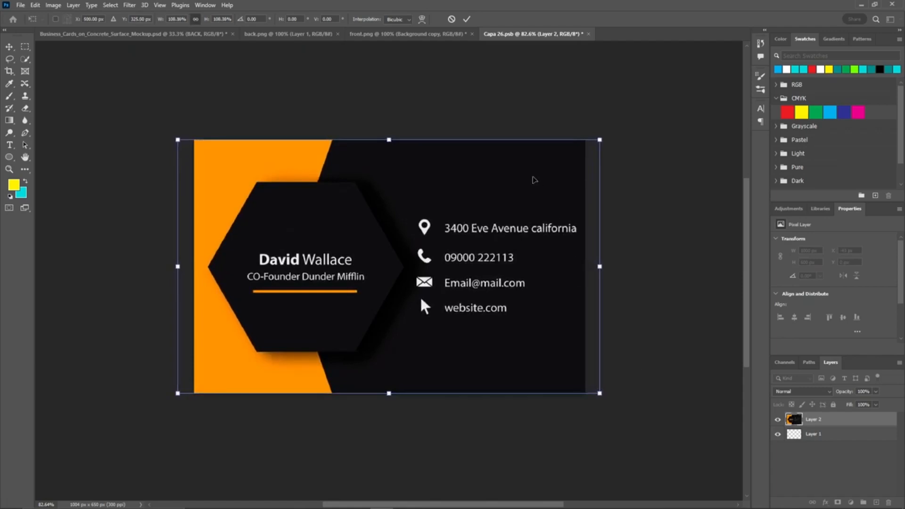
left_click(466, 18)
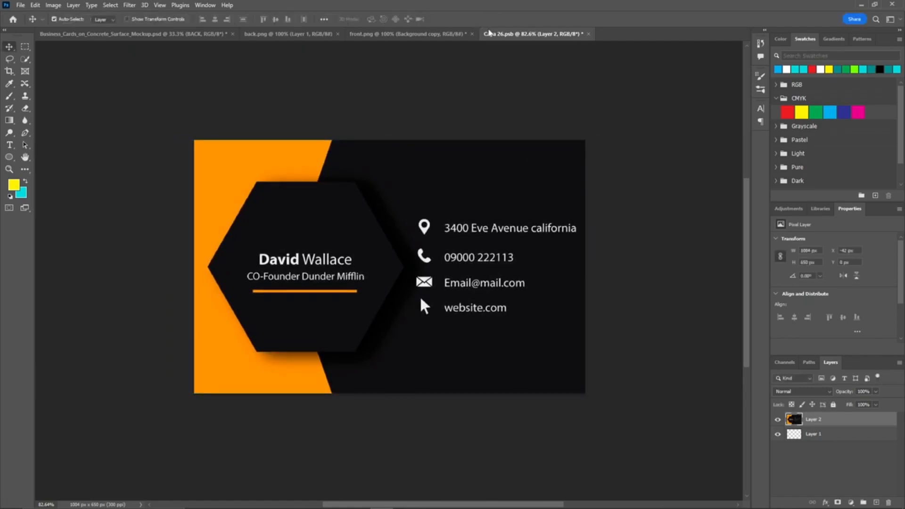
Step: Close the back smart object, saving its changes
left_click(589, 35)
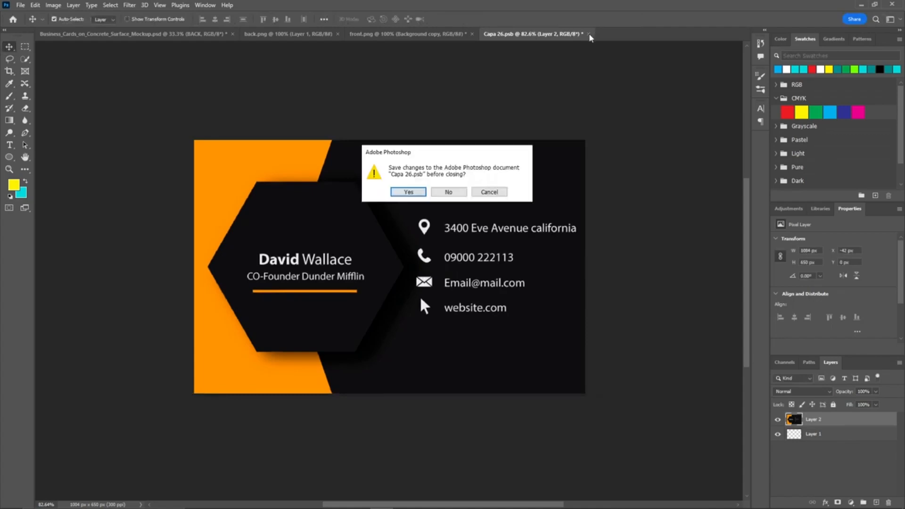
left_click(409, 192)
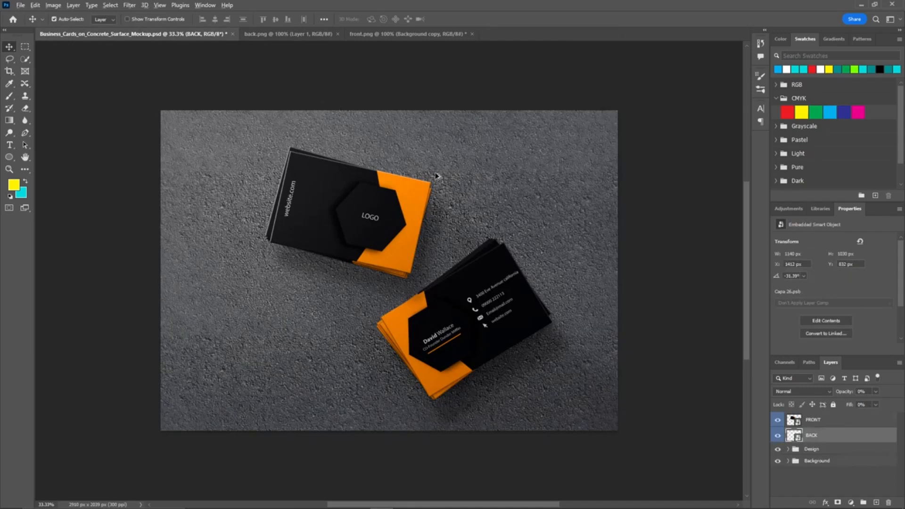
scroll(260, 124, "down", 1)
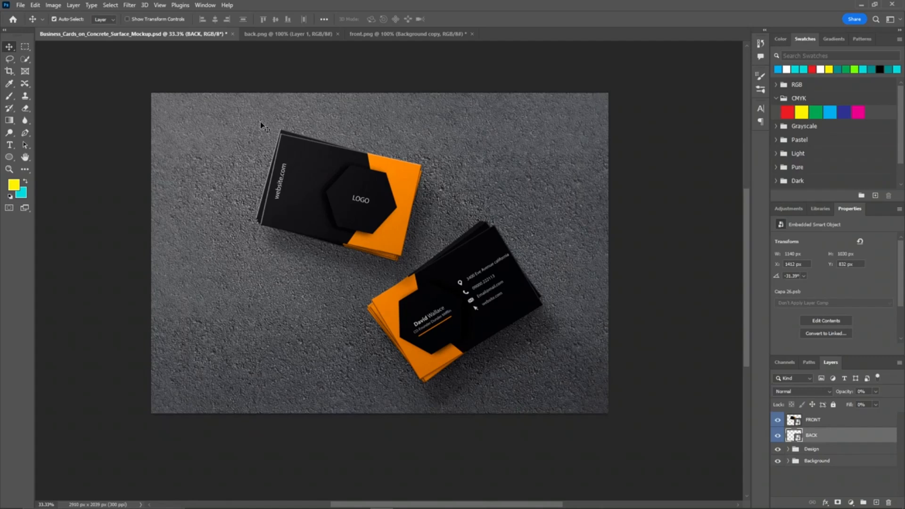
key("alt+Tab")
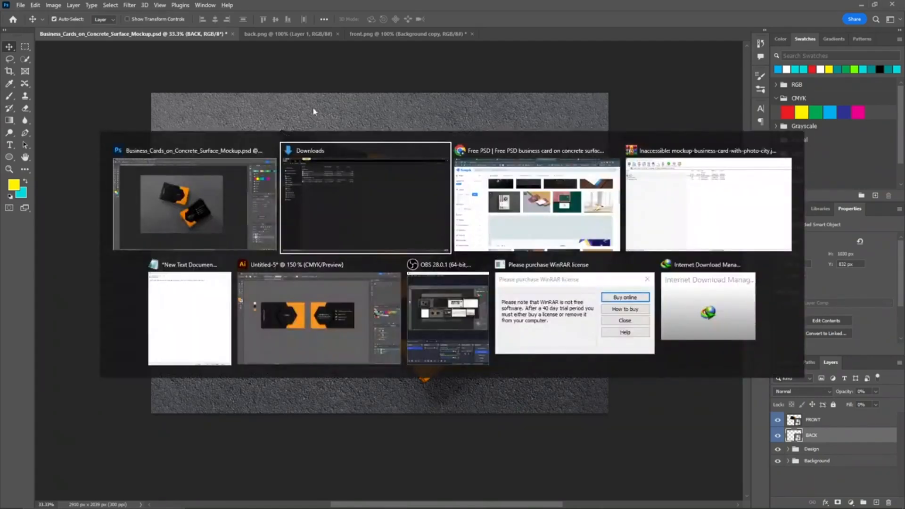
left_click(475, 323)
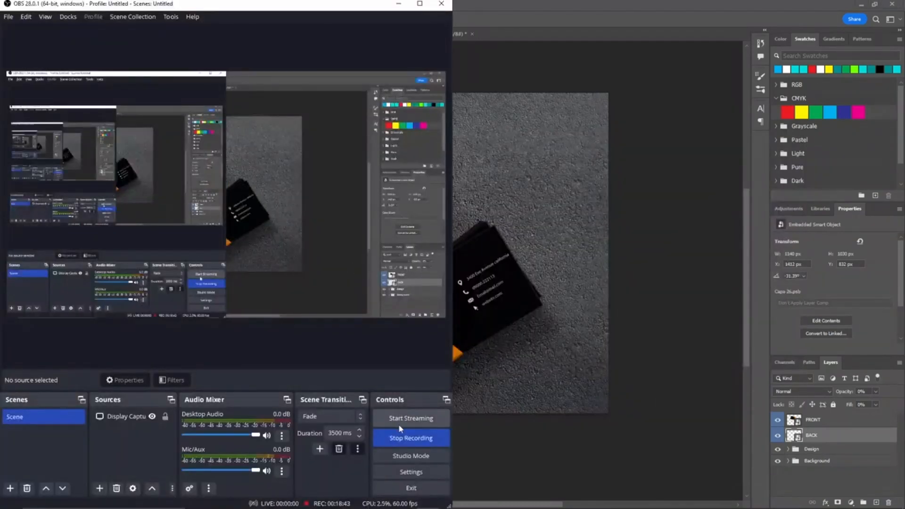